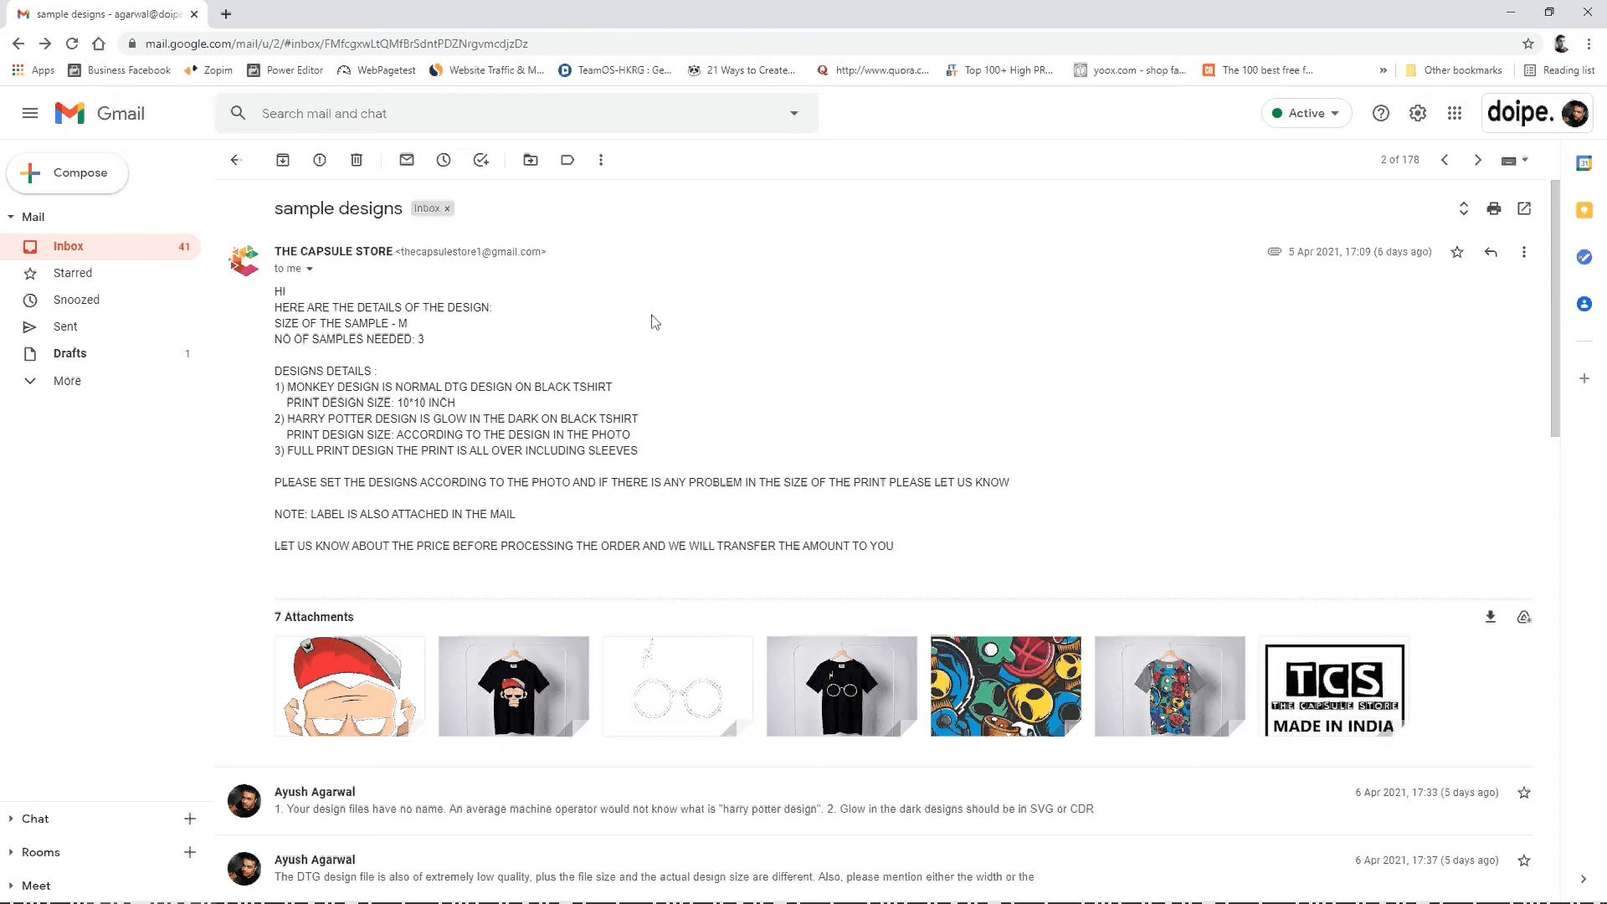
Step: Review the sample designs email for the sample size, quantity, and print details of the three T-shirt designs
{"action": "scroll", "coordinate": [655, 315], "scroll_direction": "down", "scroll_amount": 2}
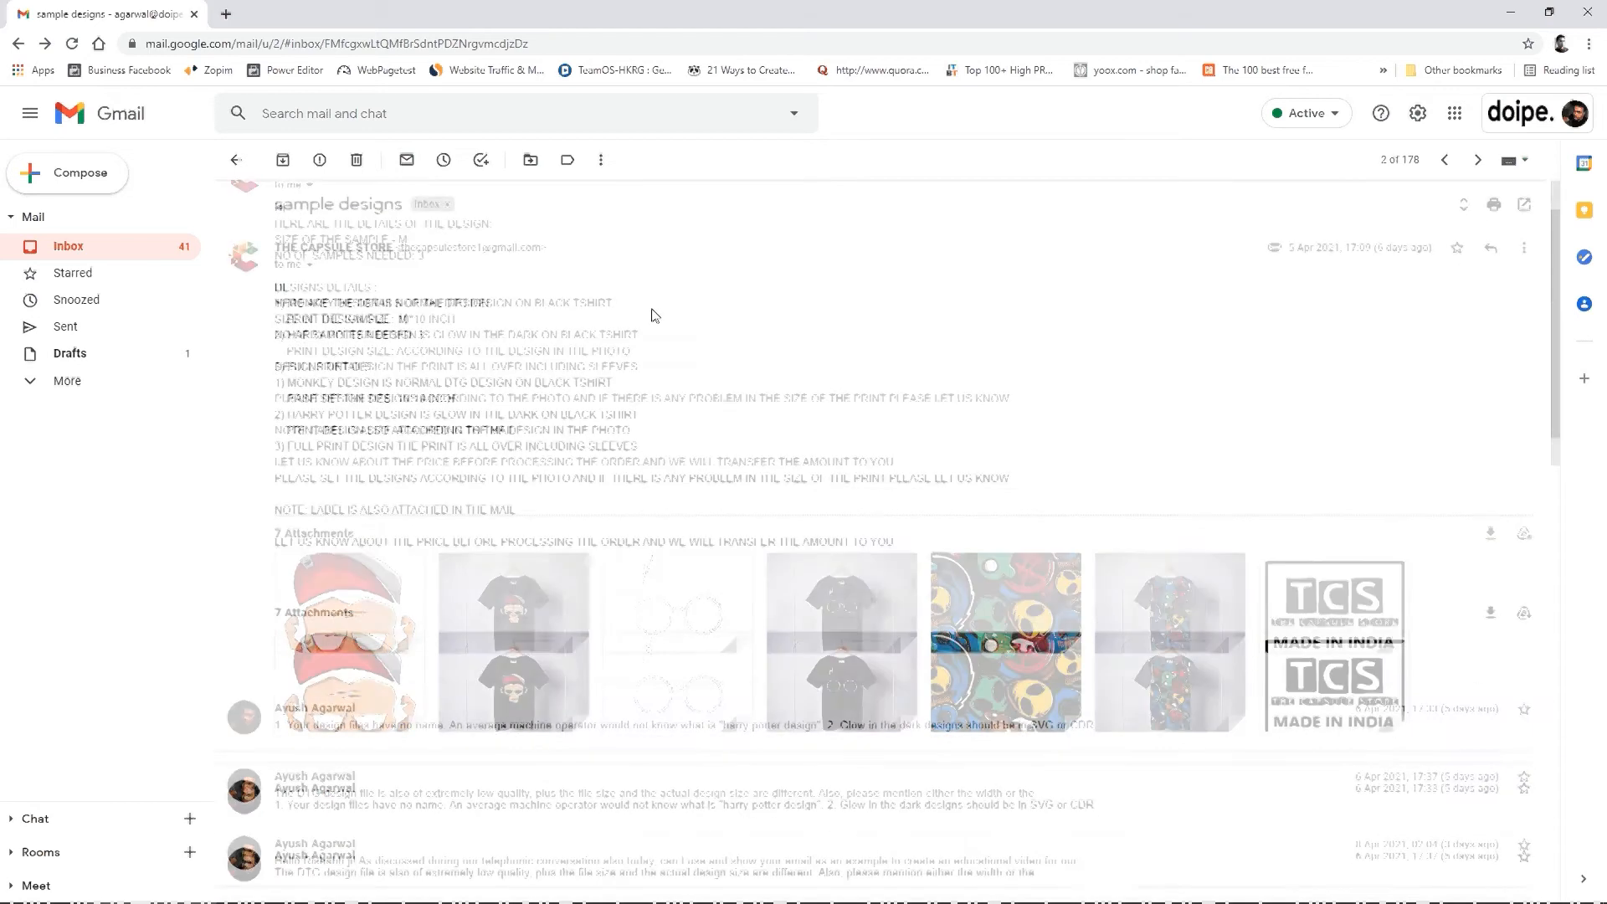
{"action": "scroll", "coordinate": [654, 316], "scroll_direction": "up", "scroll_amount": 1}
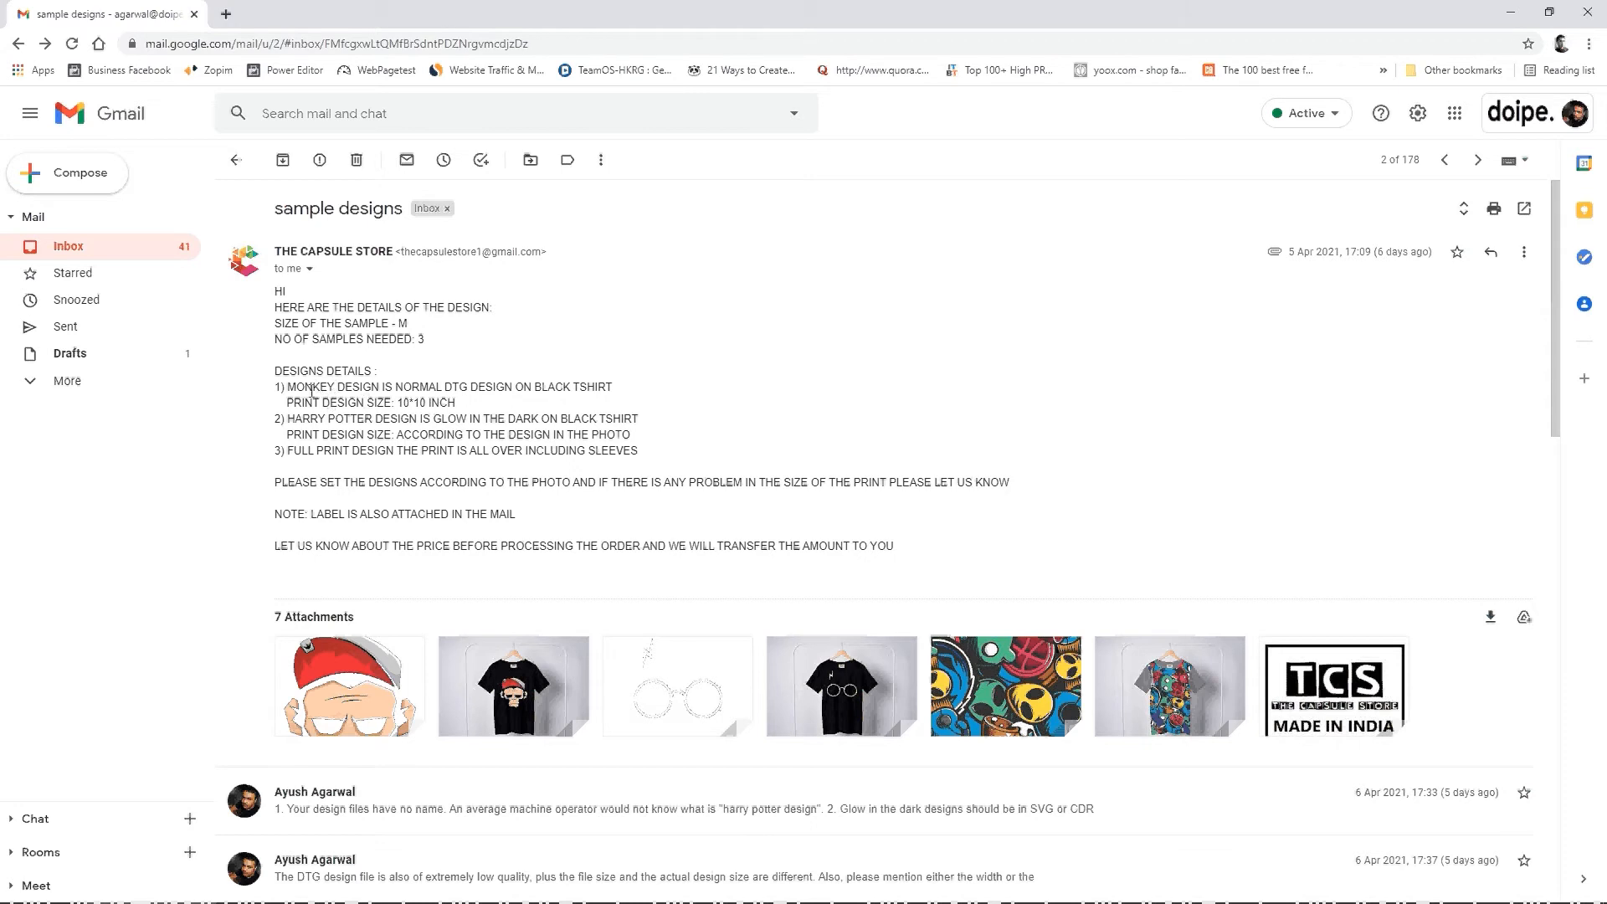
{"action": "left_click_drag", "start_coordinate": [298, 390], "coordinate": [374, 419]}
{"action": "left_click", "coordinate": [366, 404]}
{"action": "left_click_drag", "start_coordinate": [287, 451], "coordinate": [358, 453]}
Step: Preview the monkey artwork attachment and check it against the print size requested in the email
{"action": "left_click", "coordinate": [384, 659]}
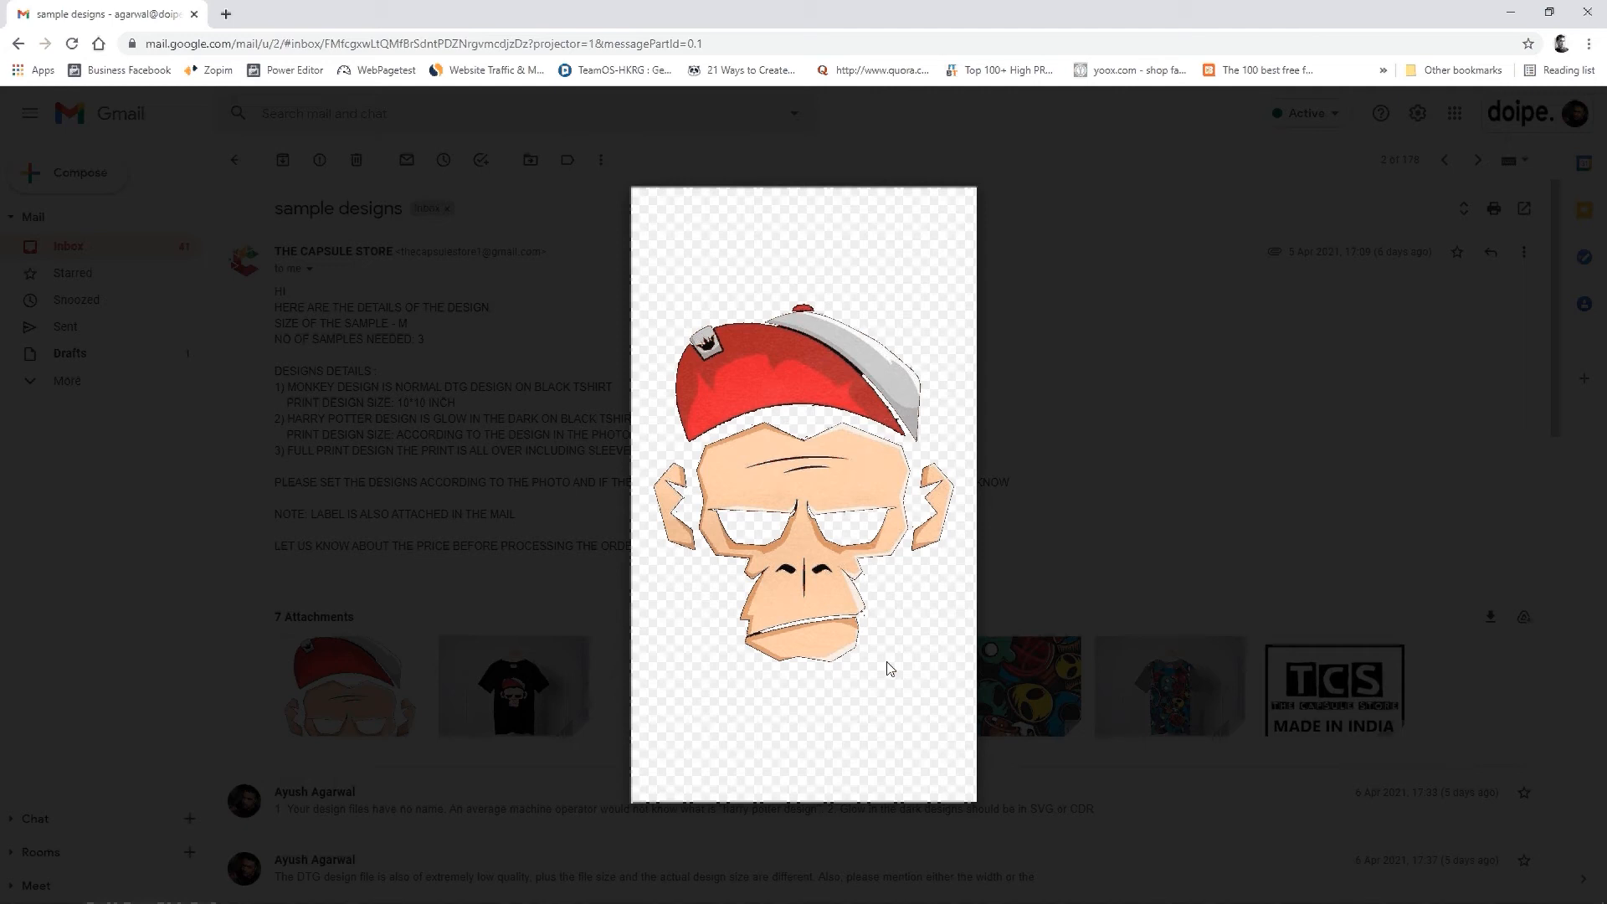
{"action": "key", "text": "Escape"}
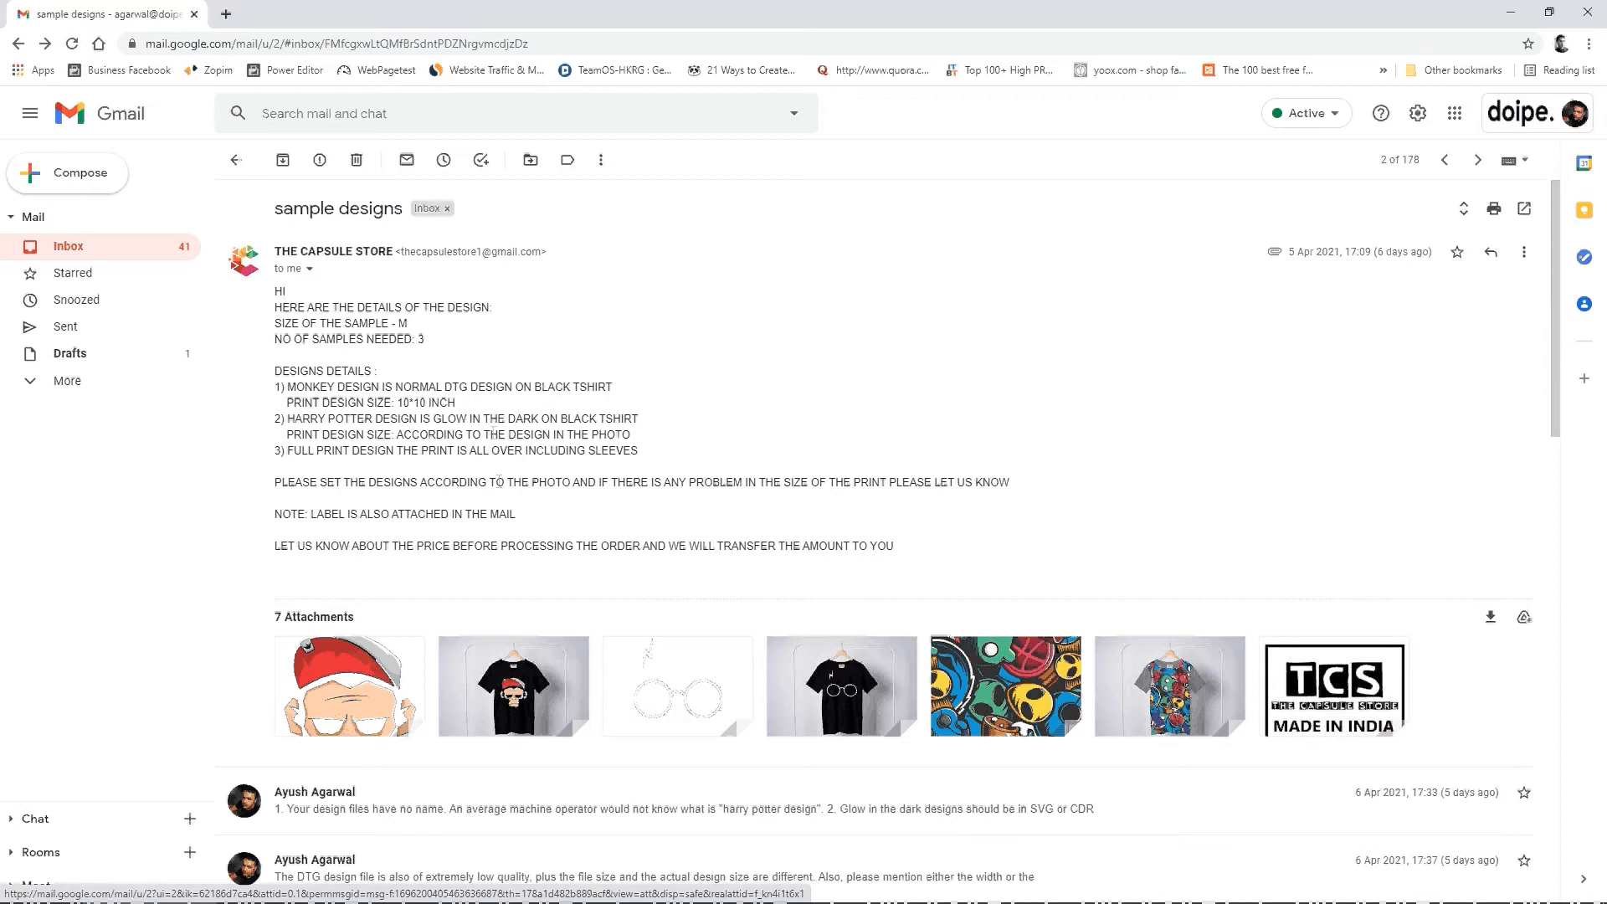
{"action": "mouse_move", "coordinate": [383, 705]}
{"action": "left_click_drag", "start_coordinate": [294, 384], "coordinate": [456, 403]}
{"action": "left_click", "coordinate": [381, 682]}
{"action": "mouse_move", "coordinate": [363, 676]}
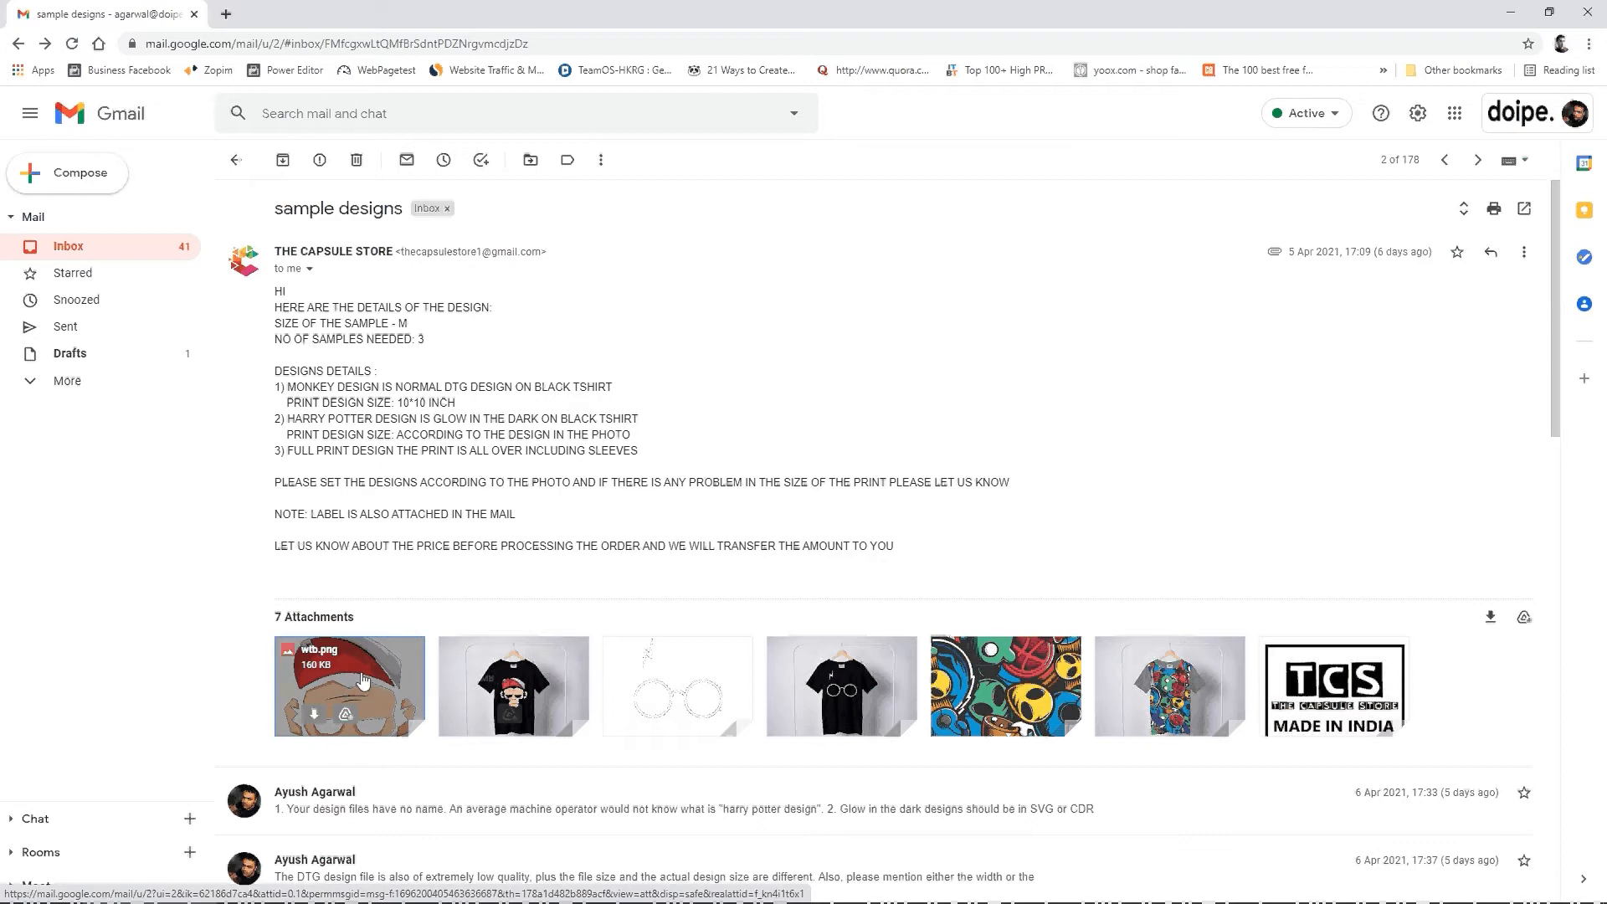
Step: Look through the attached artwork, previewing the monkey design and the Harry Potter glasses design
{"action": "mouse_move", "coordinate": [1005, 682]}
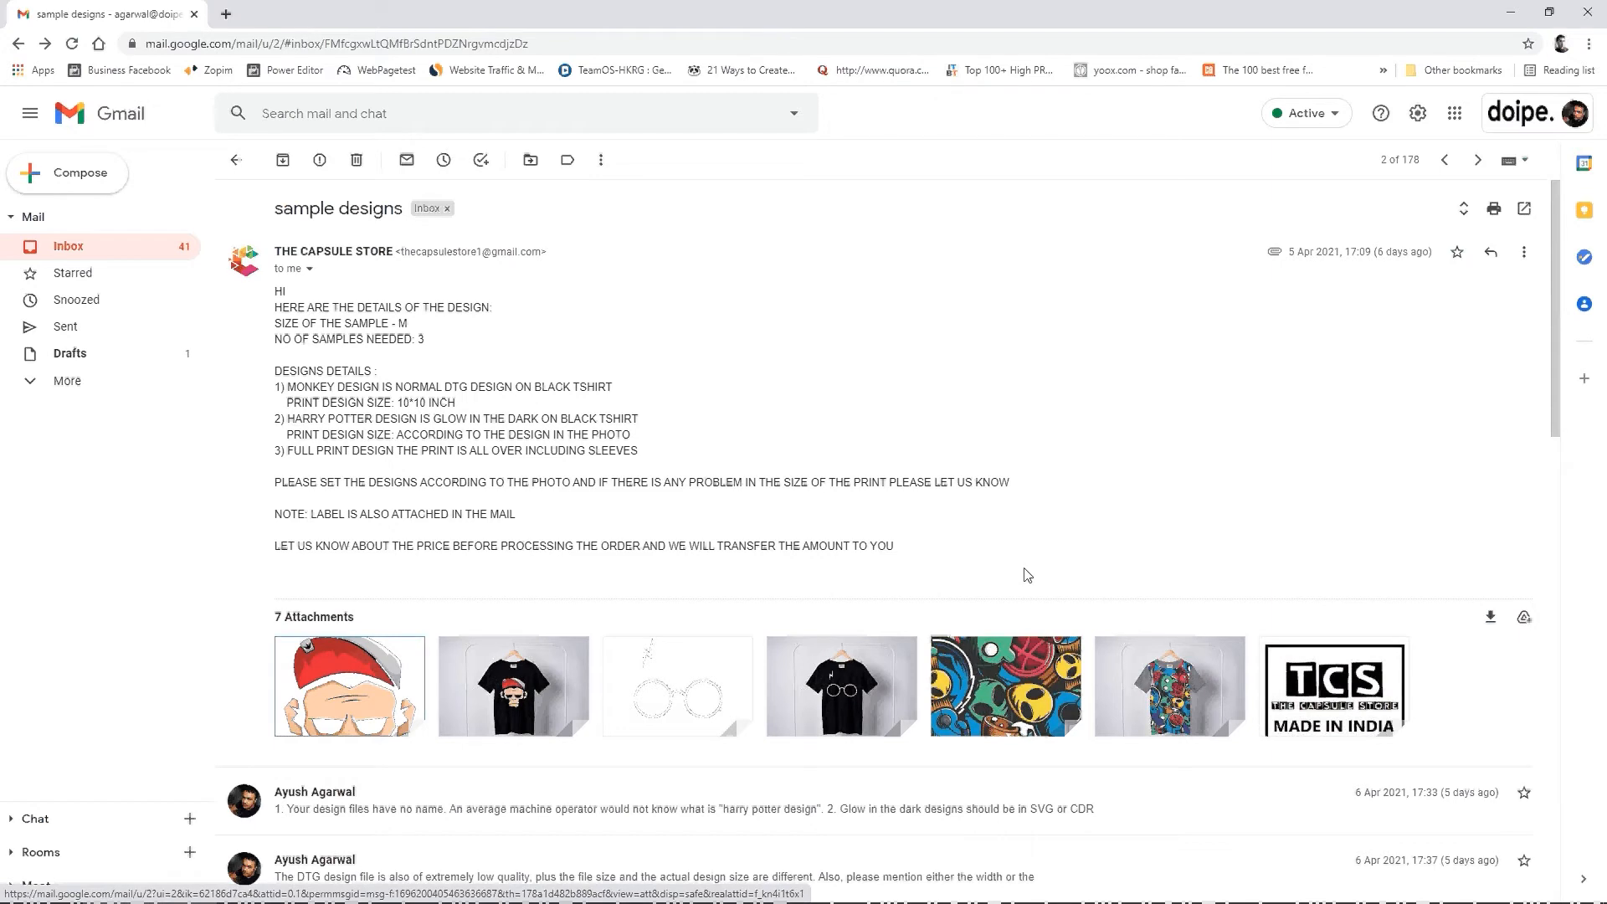
{"action": "mouse_move", "coordinate": [912, 653]}
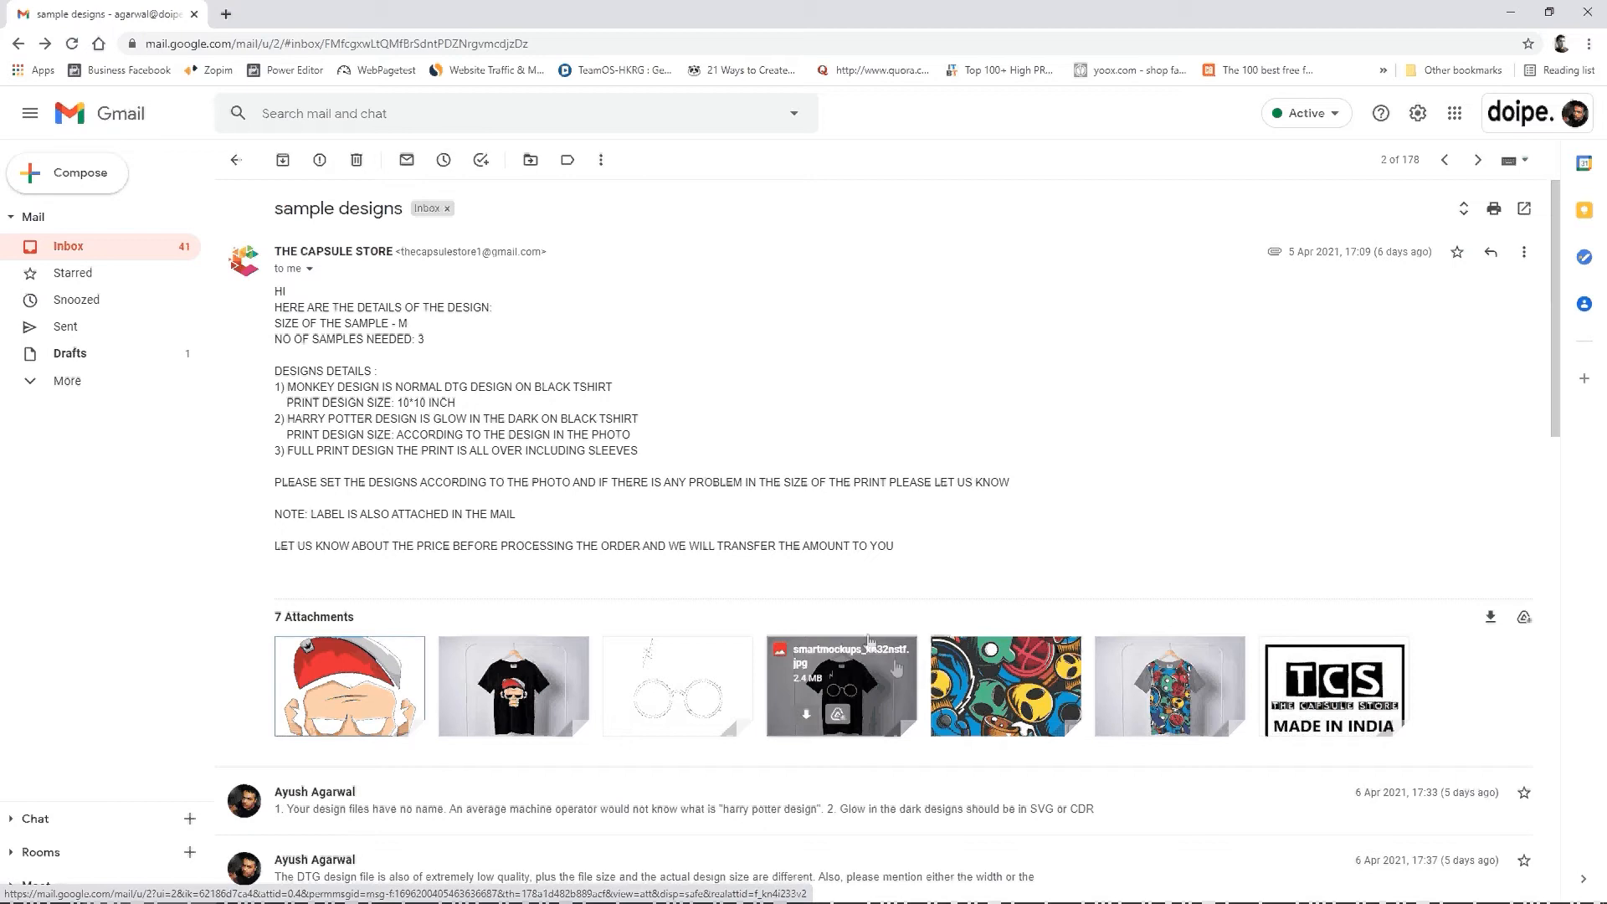
{"action": "left_click", "coordinate": [350, 686]}
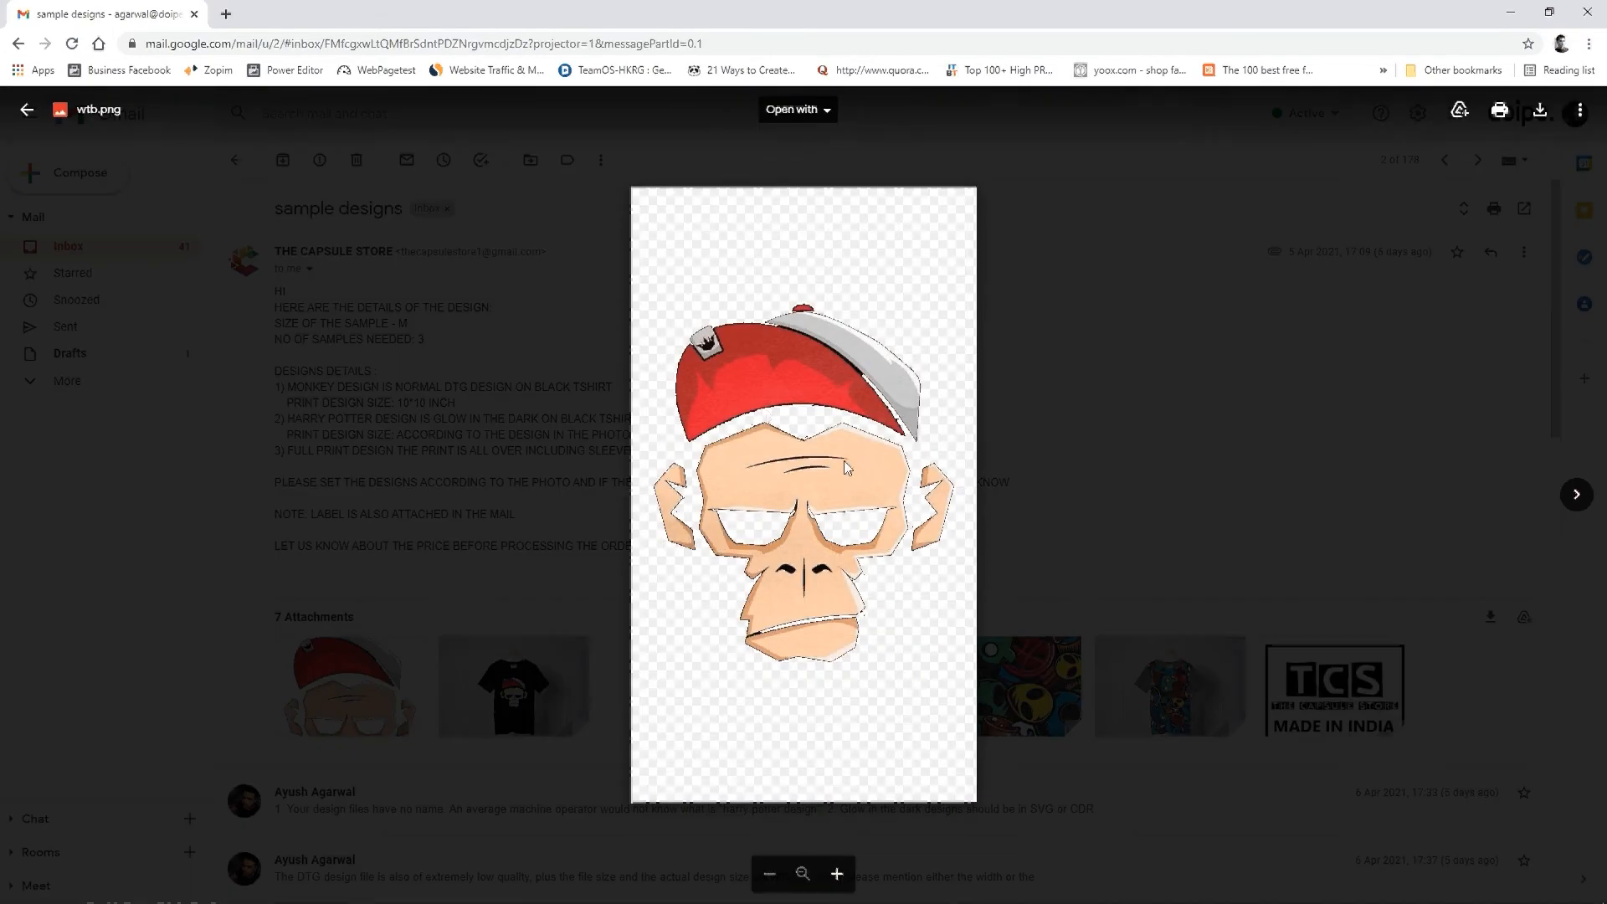
{"action": "key", "text": "Escape"}
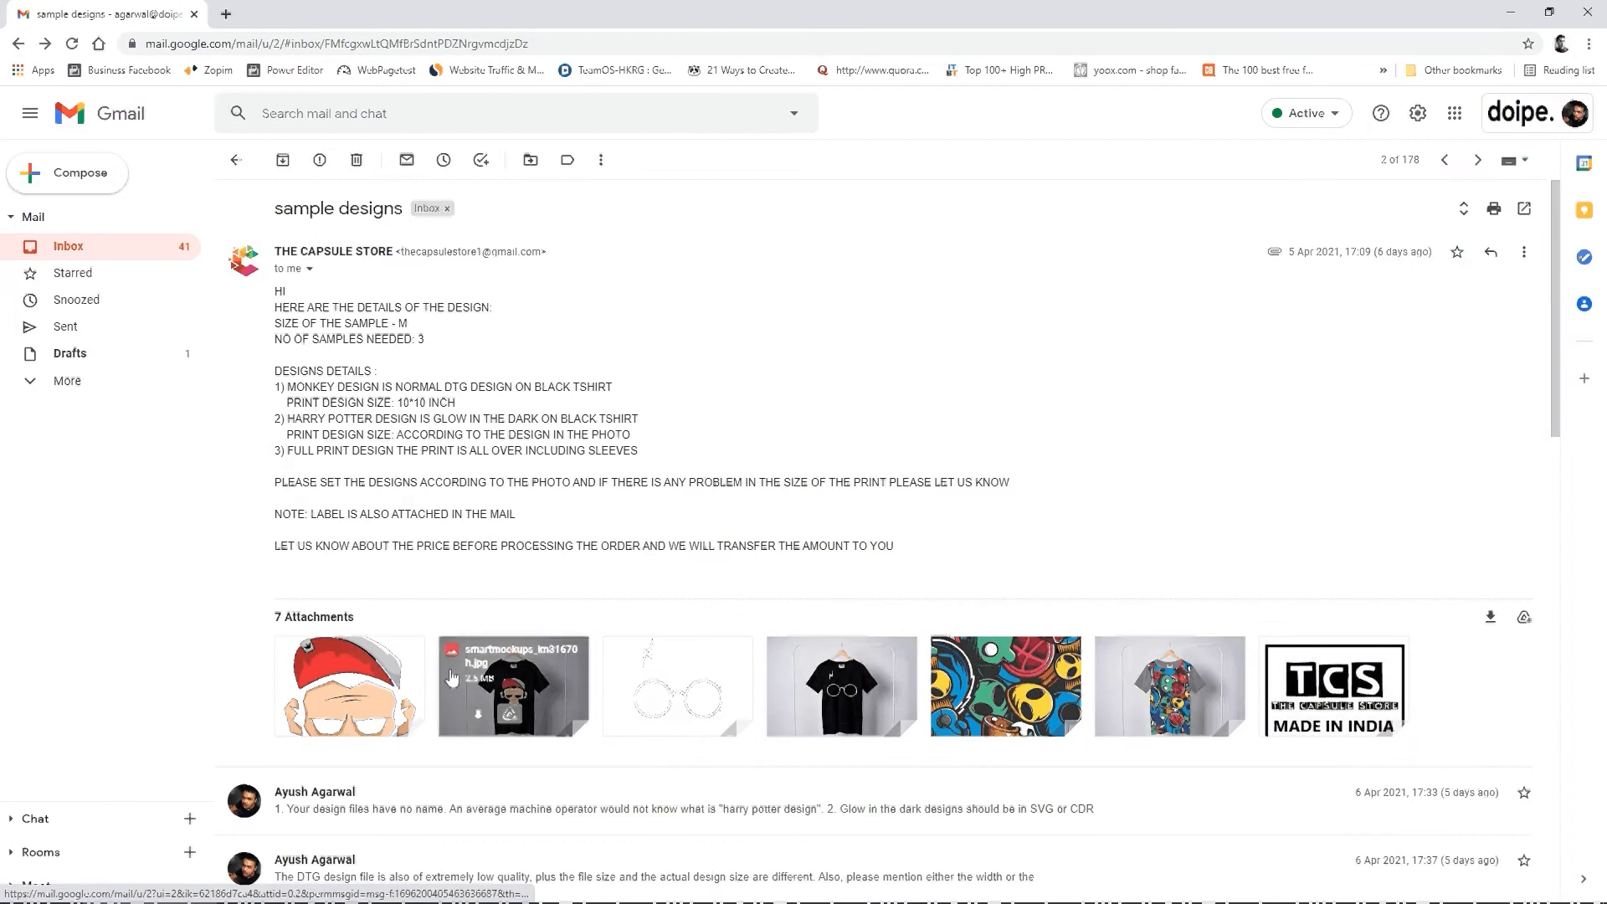
{"action": "left_click", "coordinate": [675, 697]}
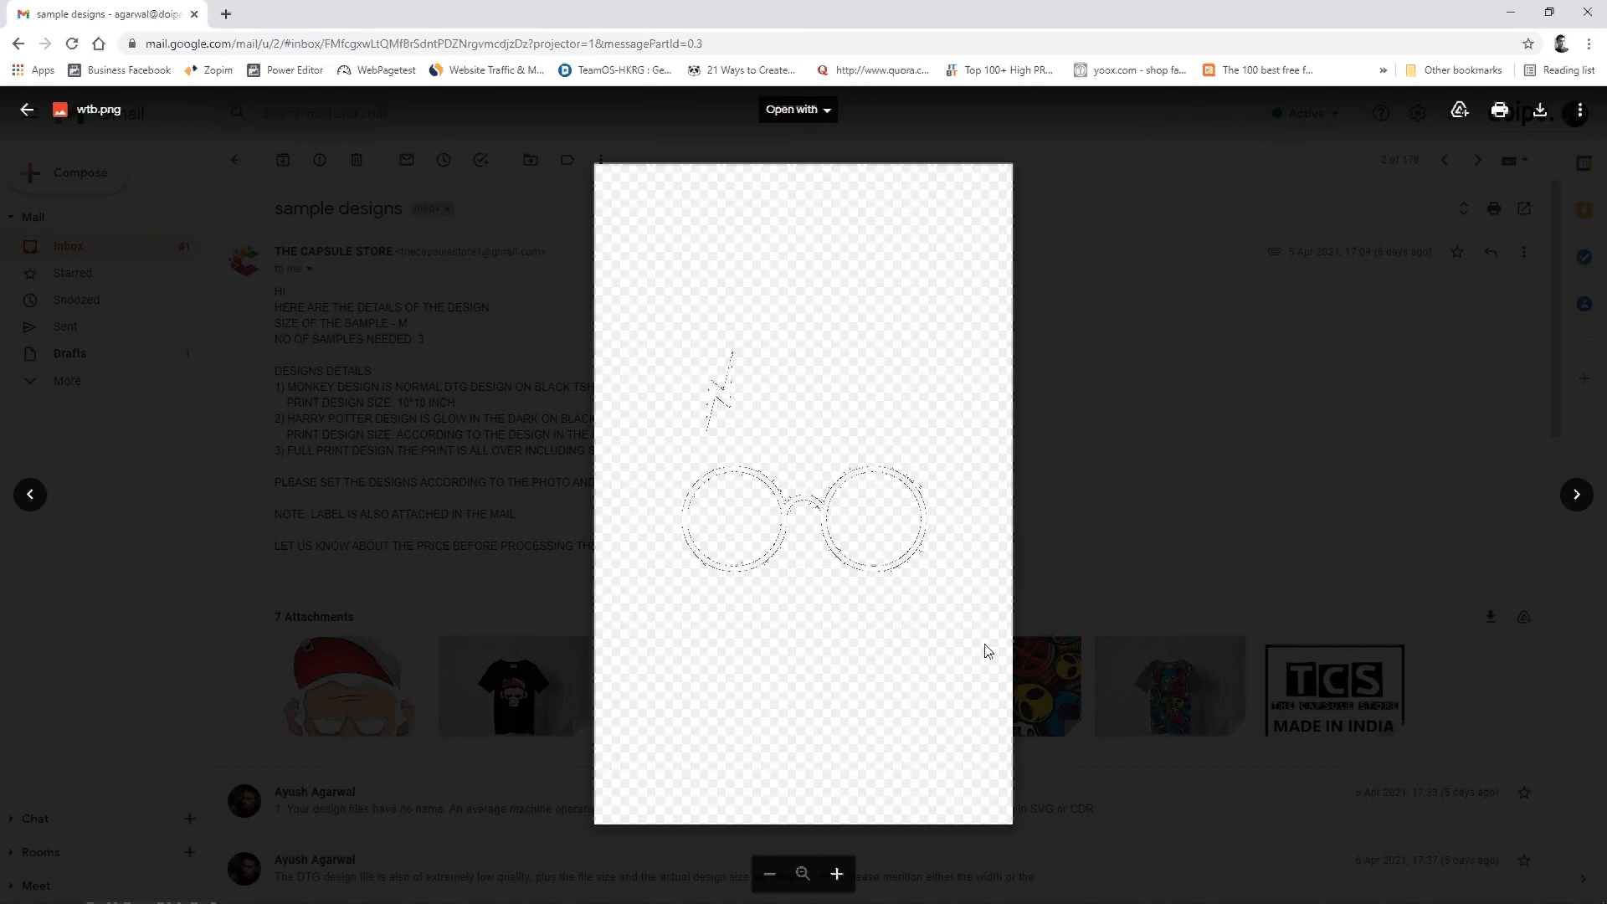
{"action": "key", "text": "Escape"}
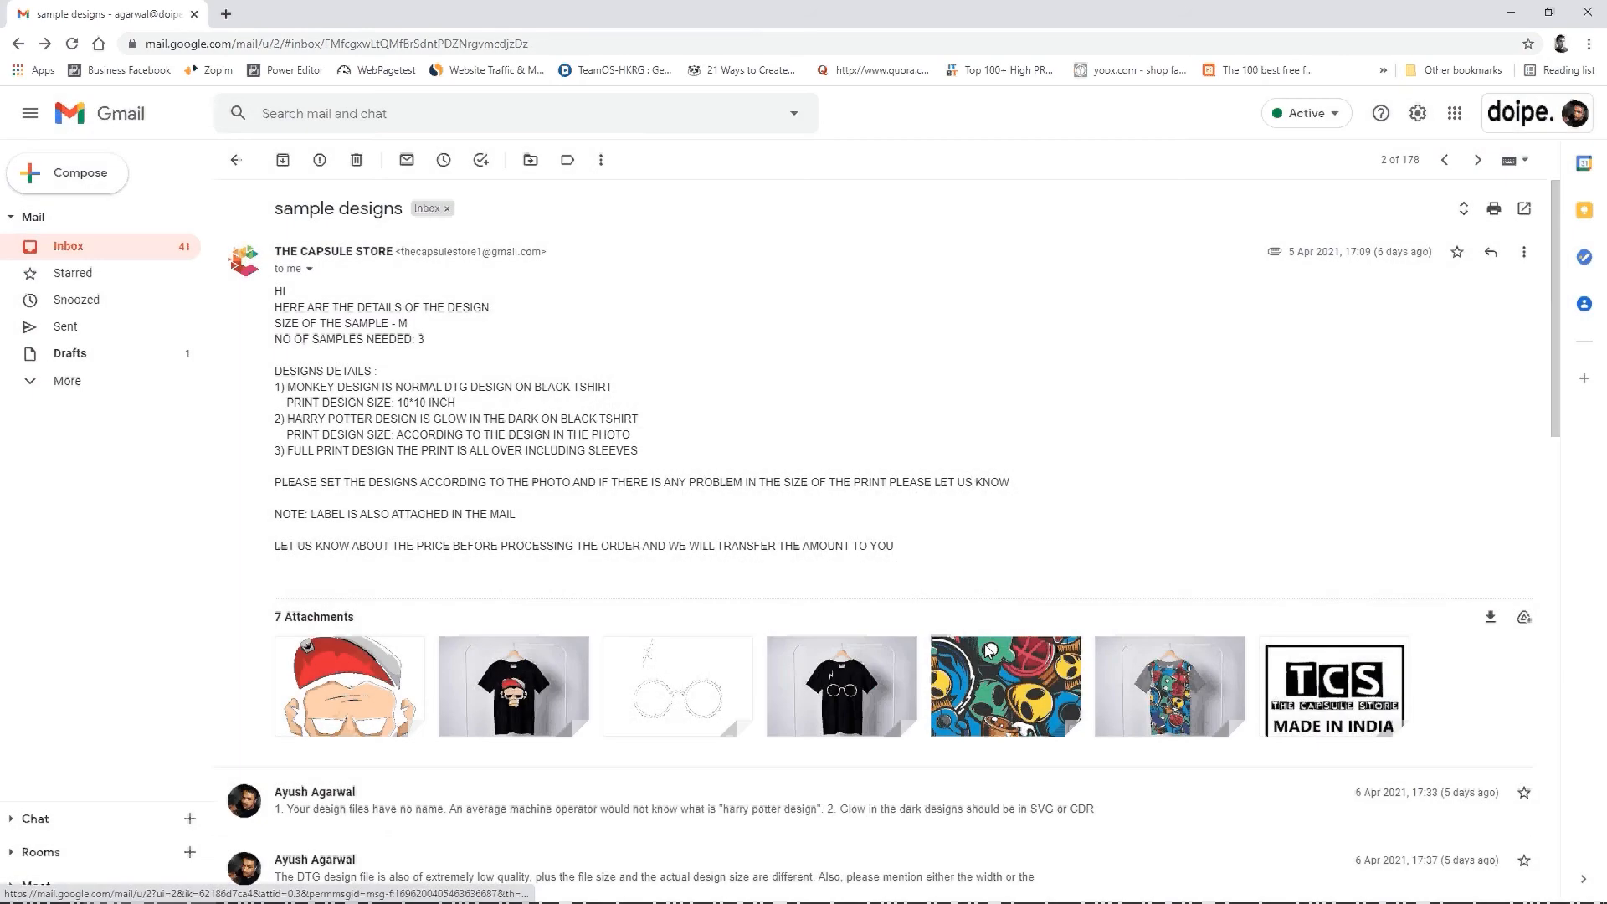
{"action": "mouse_move", "coordinate": [988, 652]}
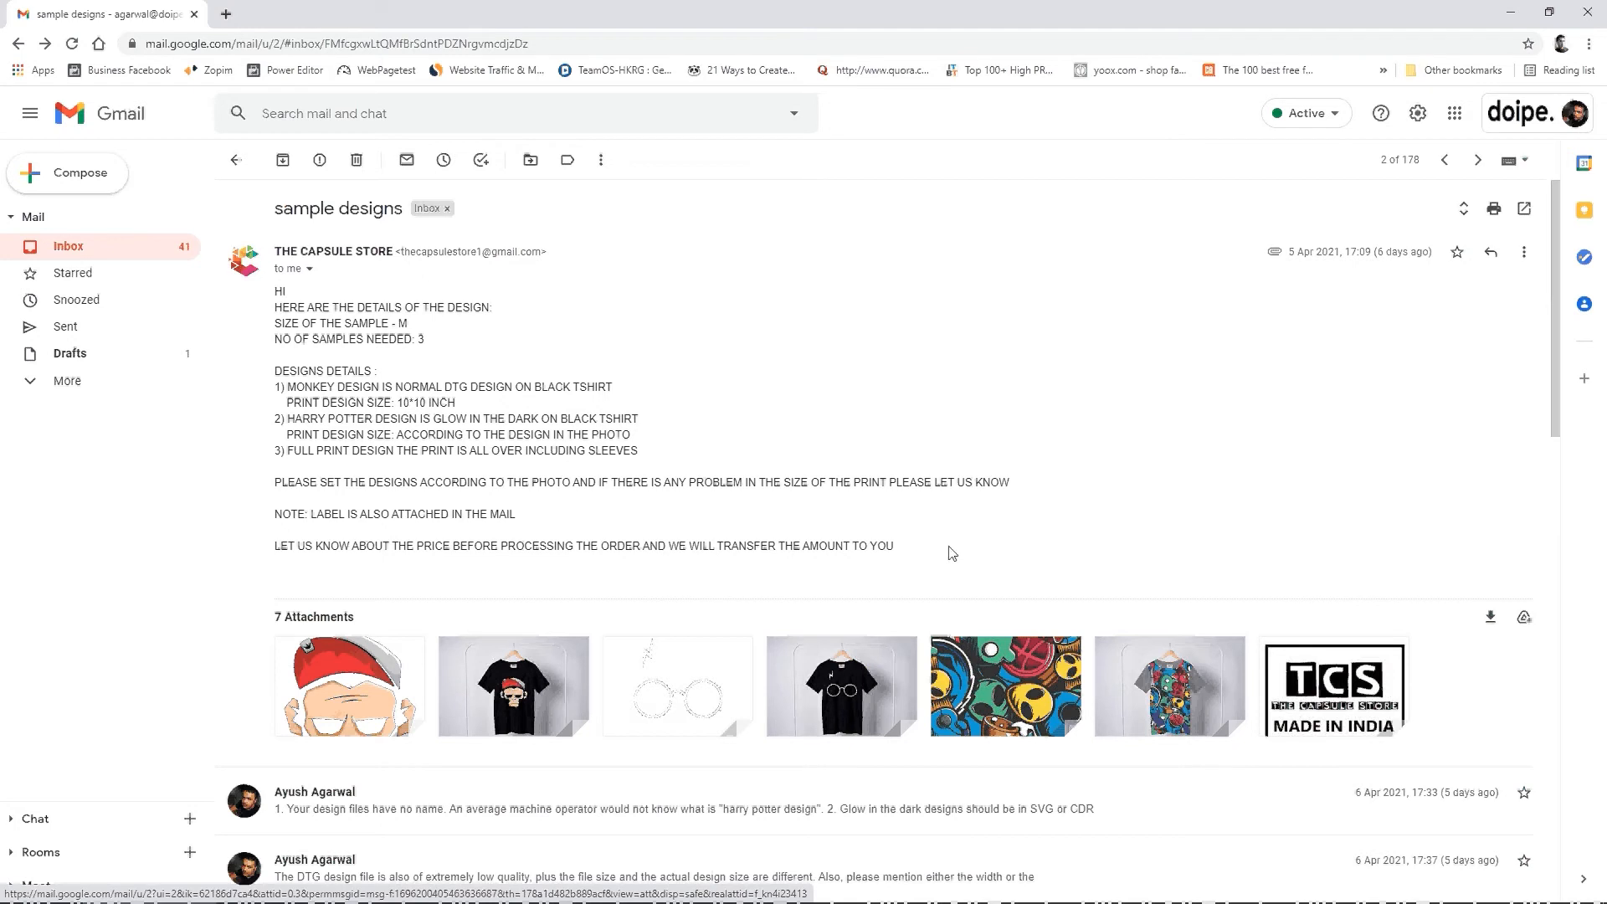
Step: View the glasses T-shirt mockup and the monkey artwork once more, and return to the email
{"action": "left_click", "coordinate": [884, 684]}
{"action": "left_click", "coordinate": [387, 660]}
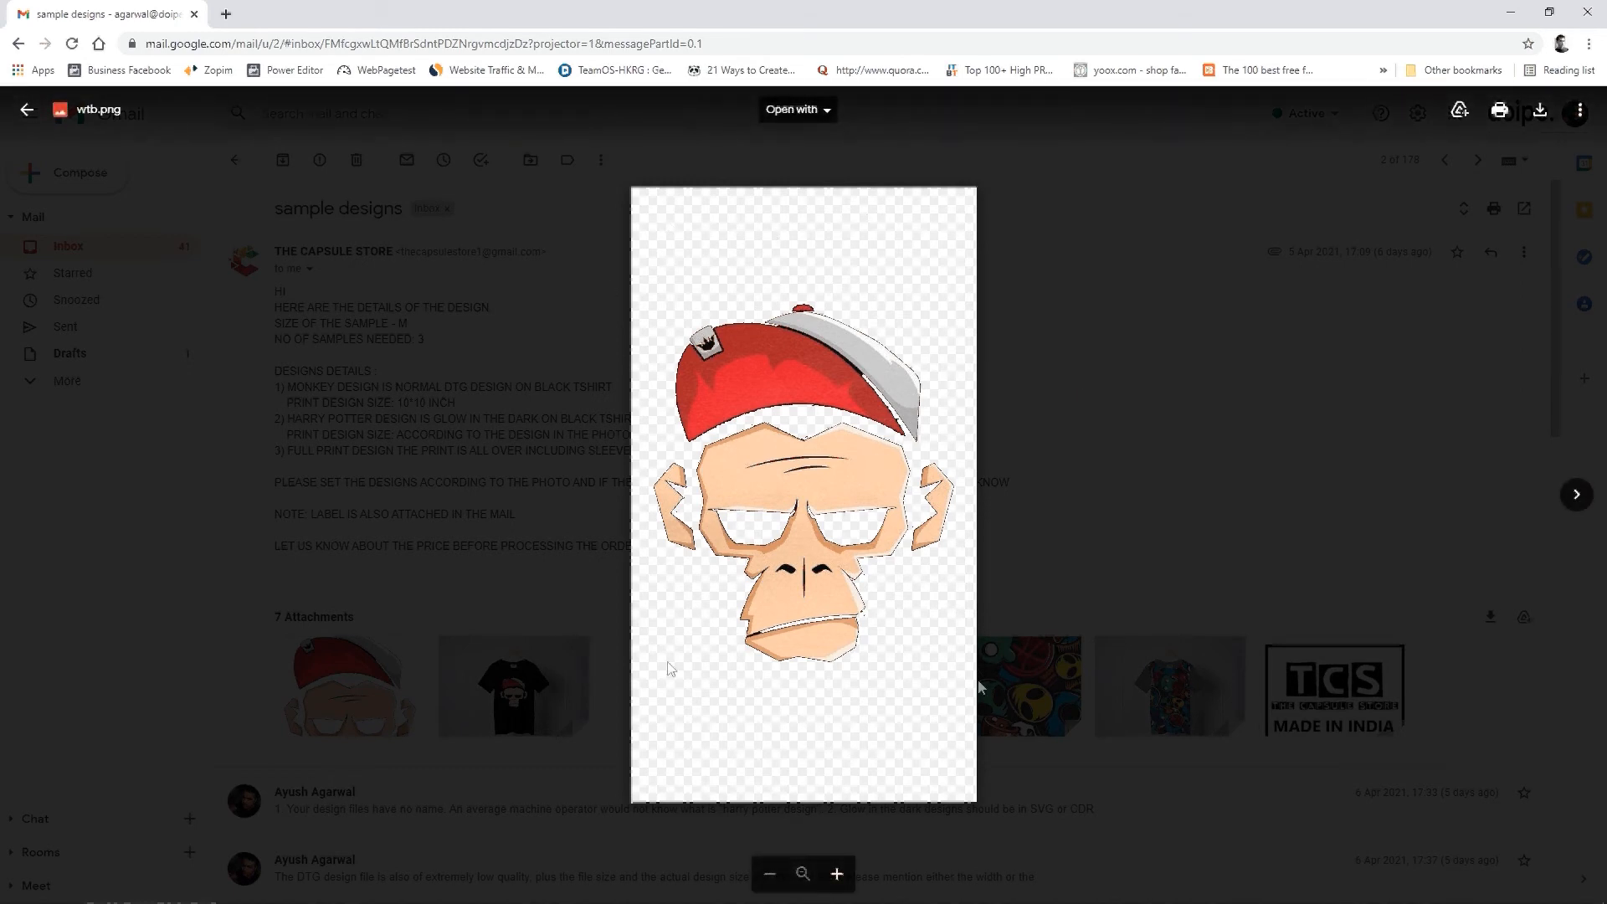
{"action": "left_click", "coordinate": [556, 385]}
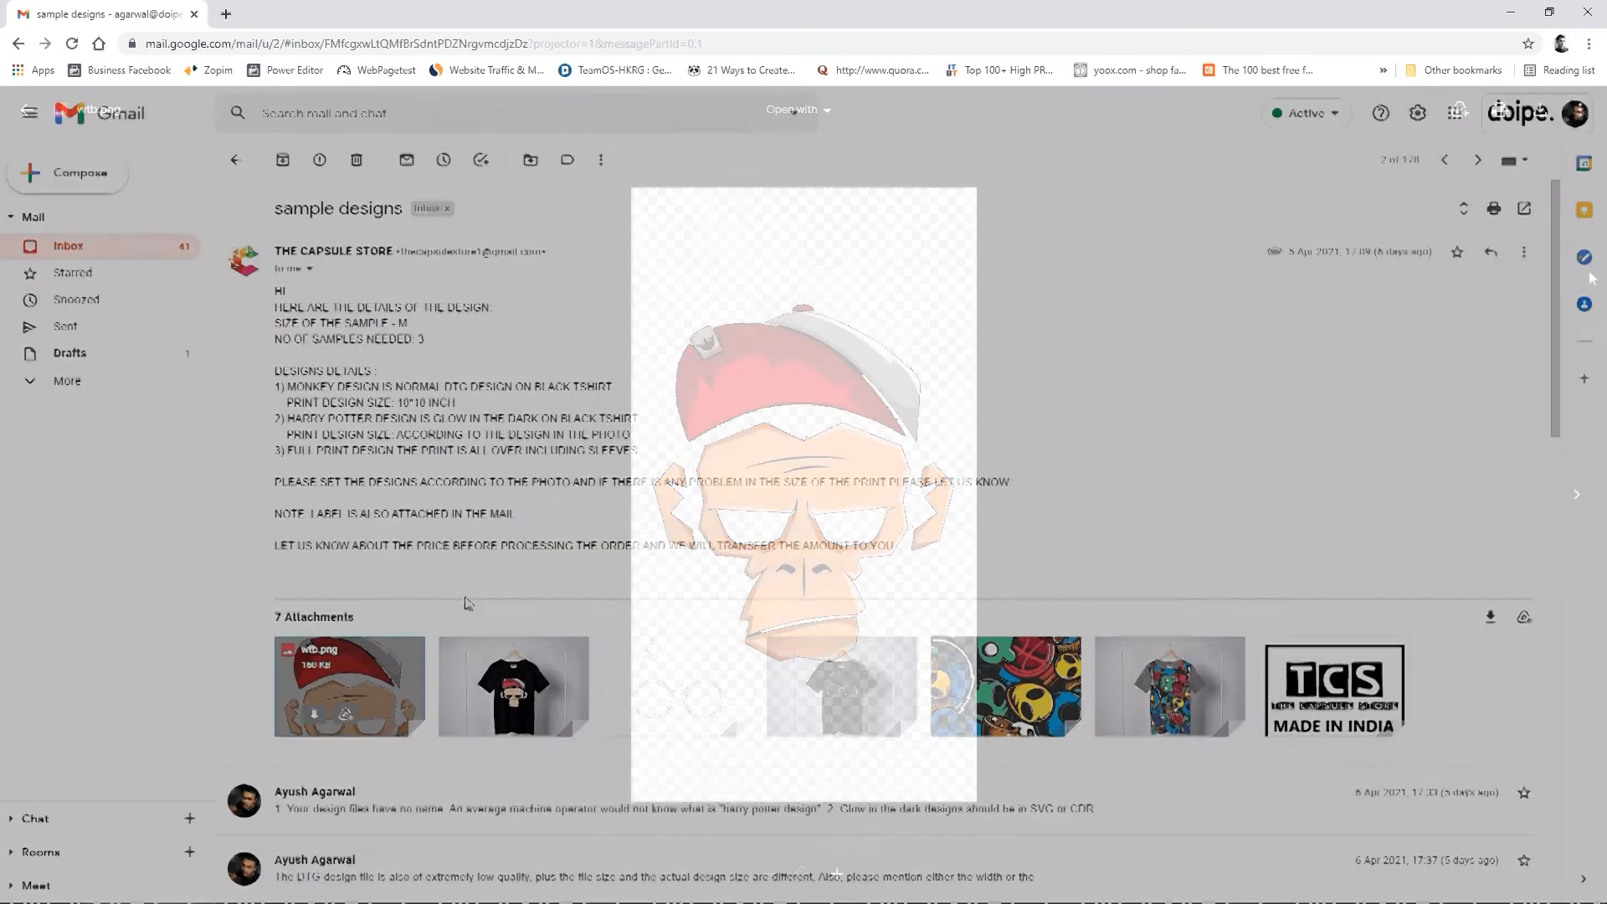
Step: Download the monkey artwork wtb.png from the email and show the saved file in its folder
{"action": "mouse_move", "coordinate": [318, 720]}
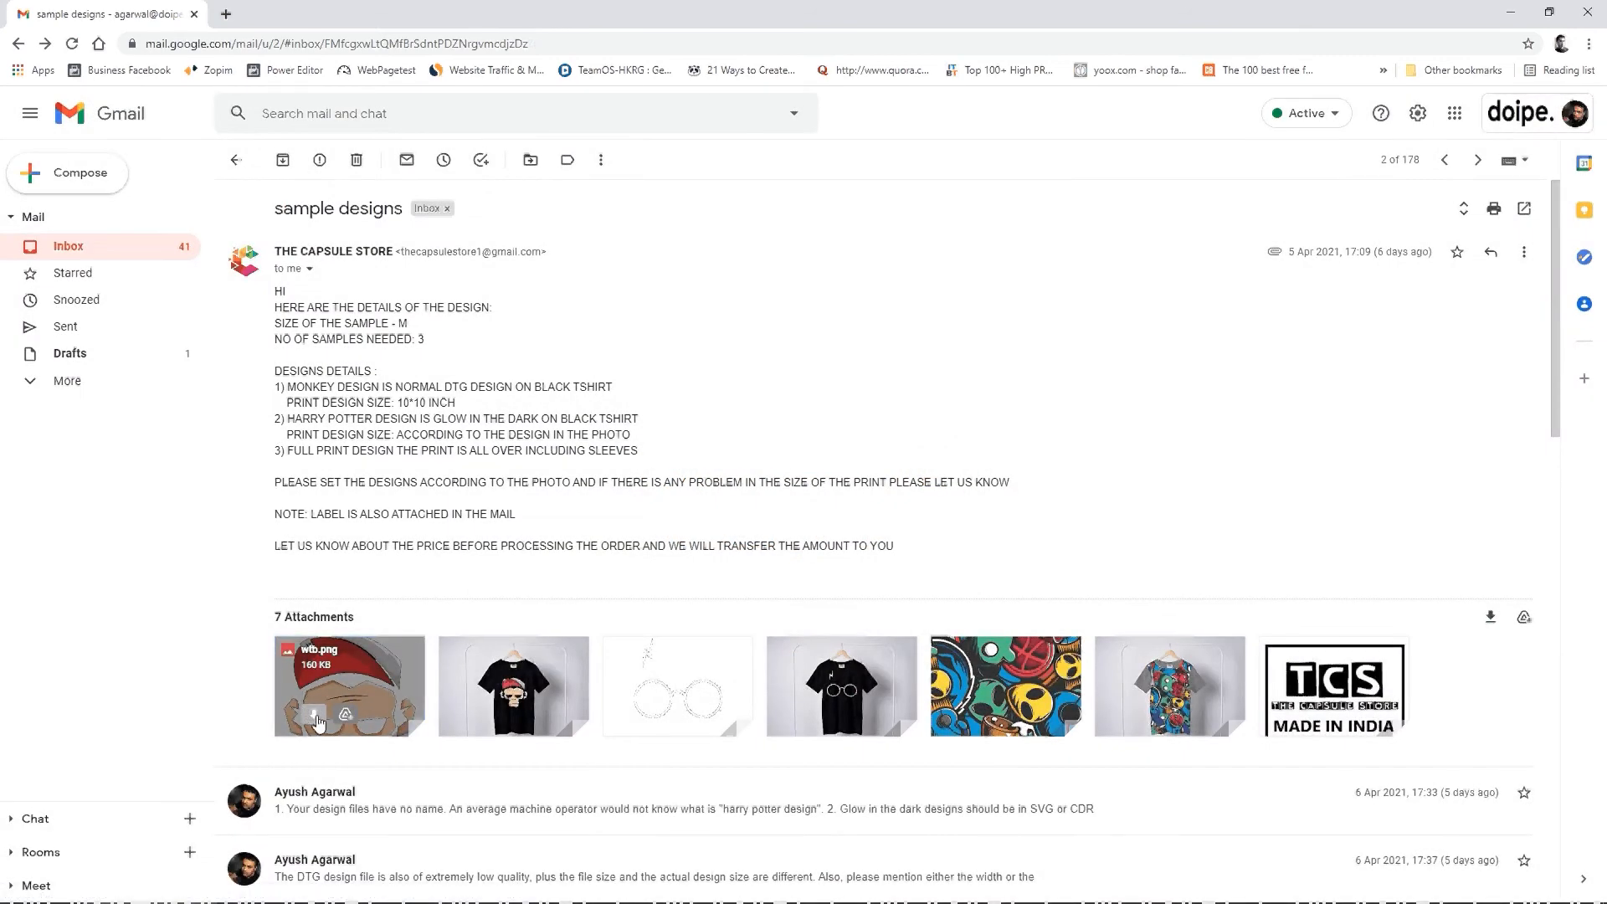
{"action": "left_click", "coordinate": [316, 719]}
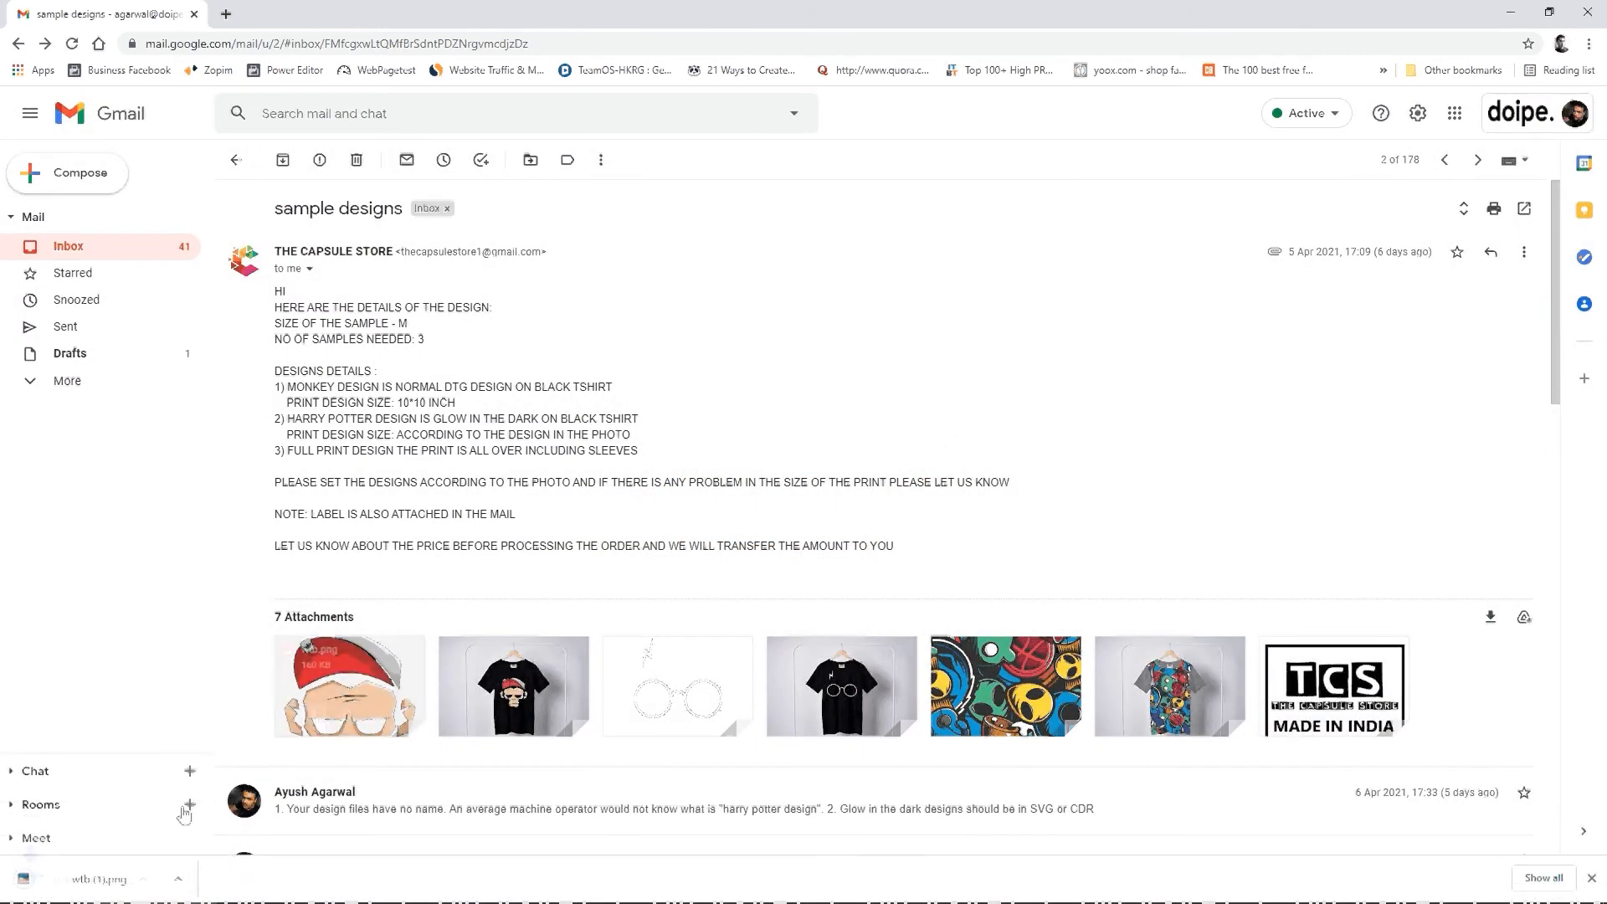
{"action": "left_click", "coordinate": [186, 881]}
{"action": "left_click", "coordinate": [222, 821]}
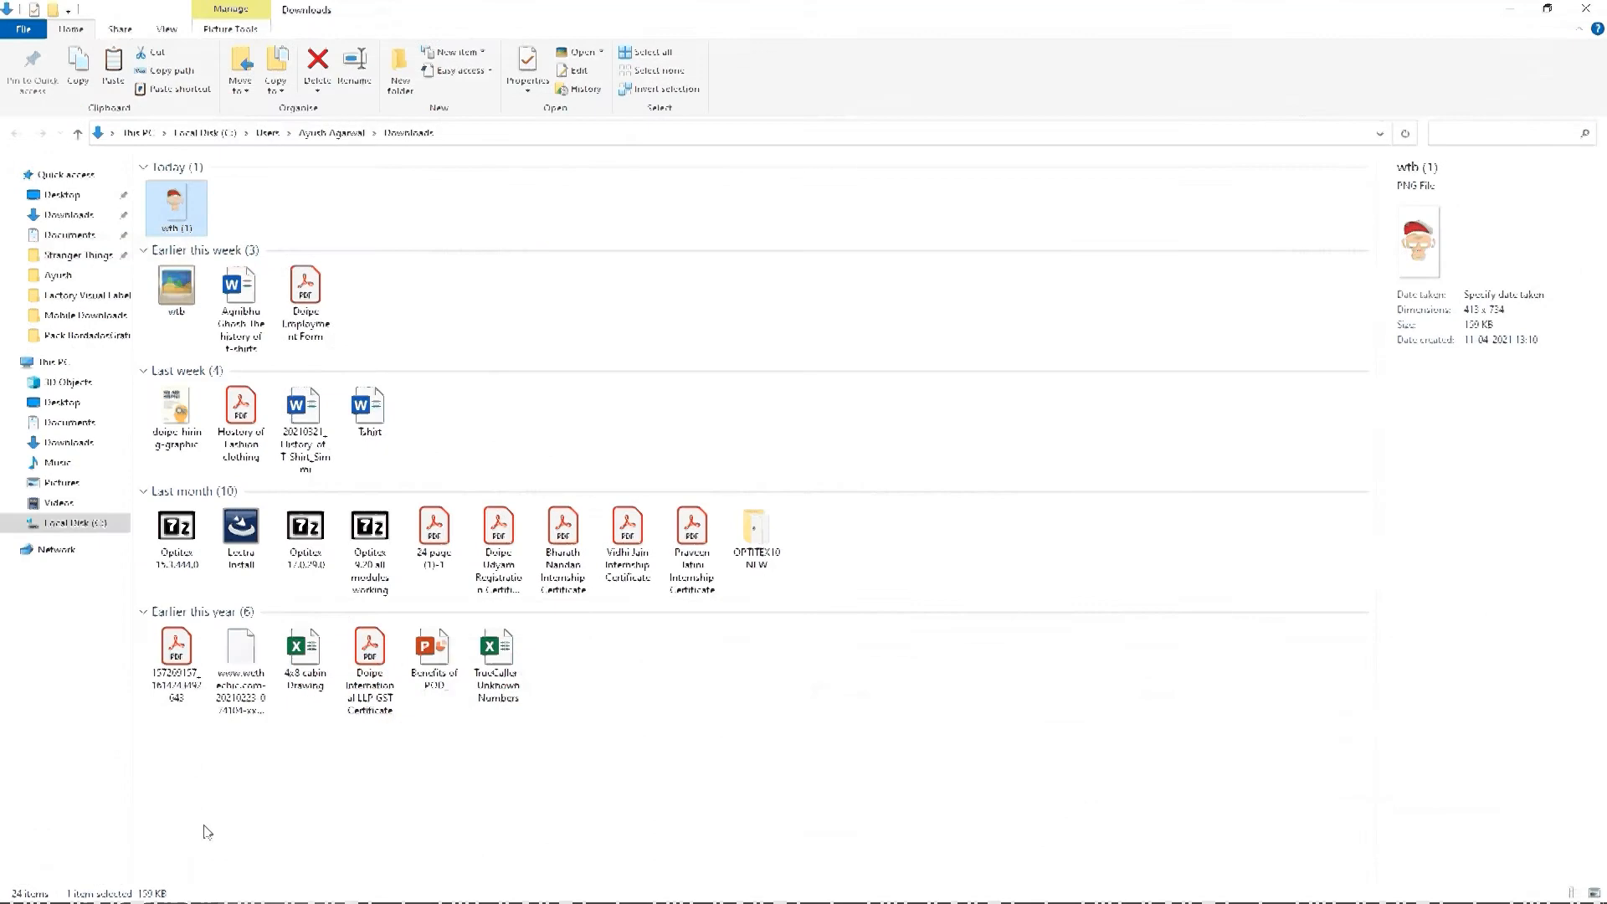
Step: Open the downloaded wtb (1) image in Adobe Photoshop 2020 and minimize the other open windows
{"action": "right_click", "coordinate": [176, 210]}
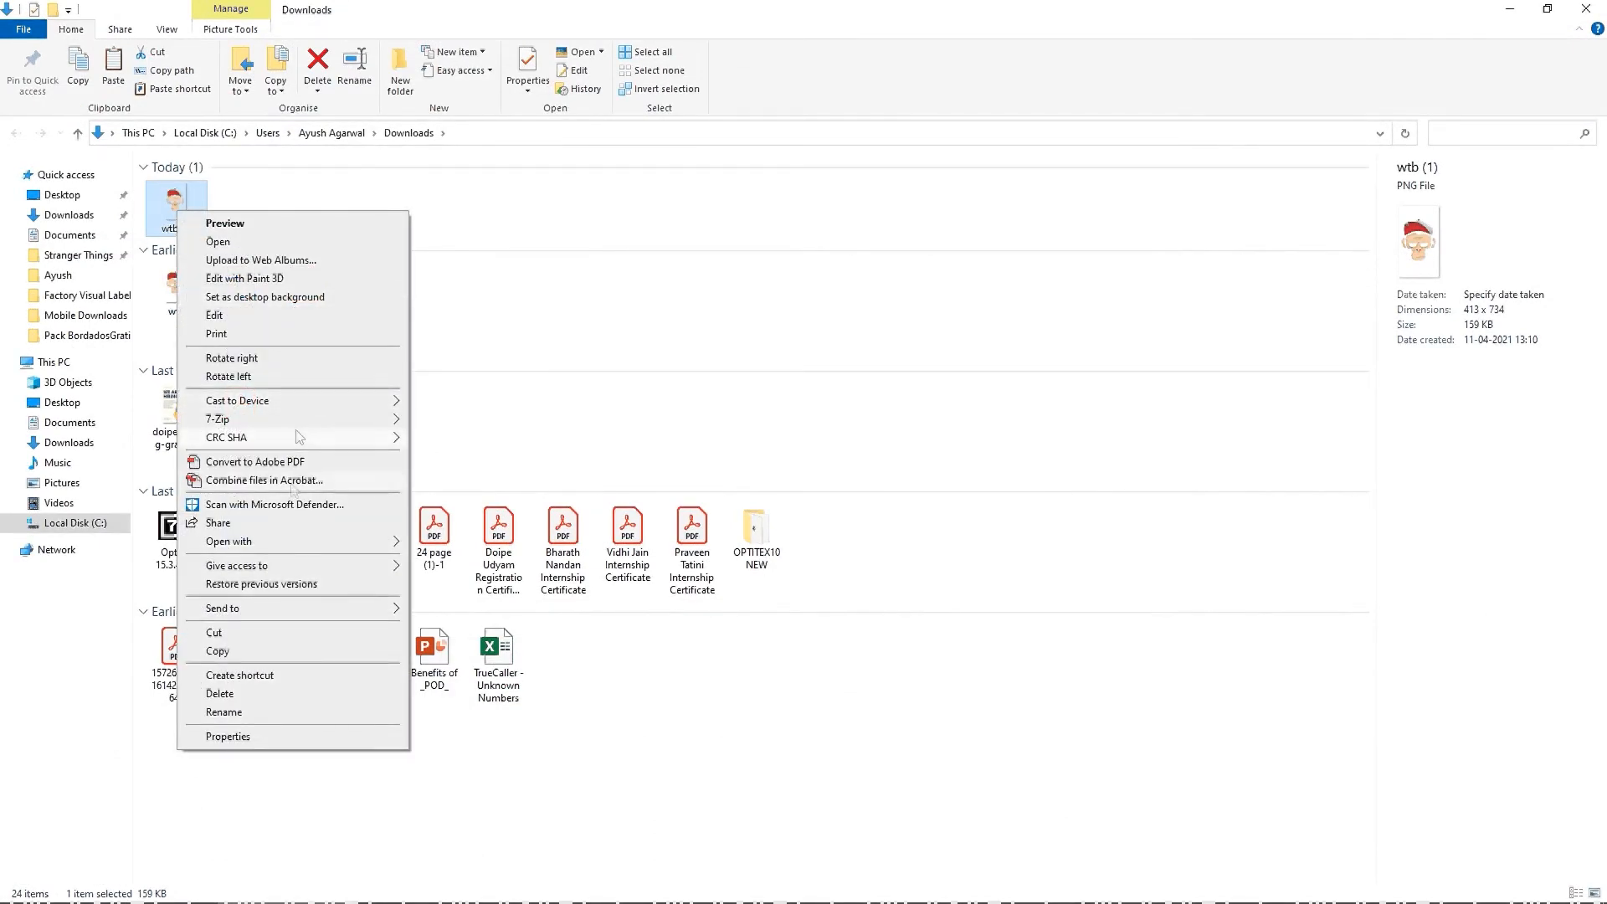
{"action": "mouse_move", "coordinate": [283, 542]}
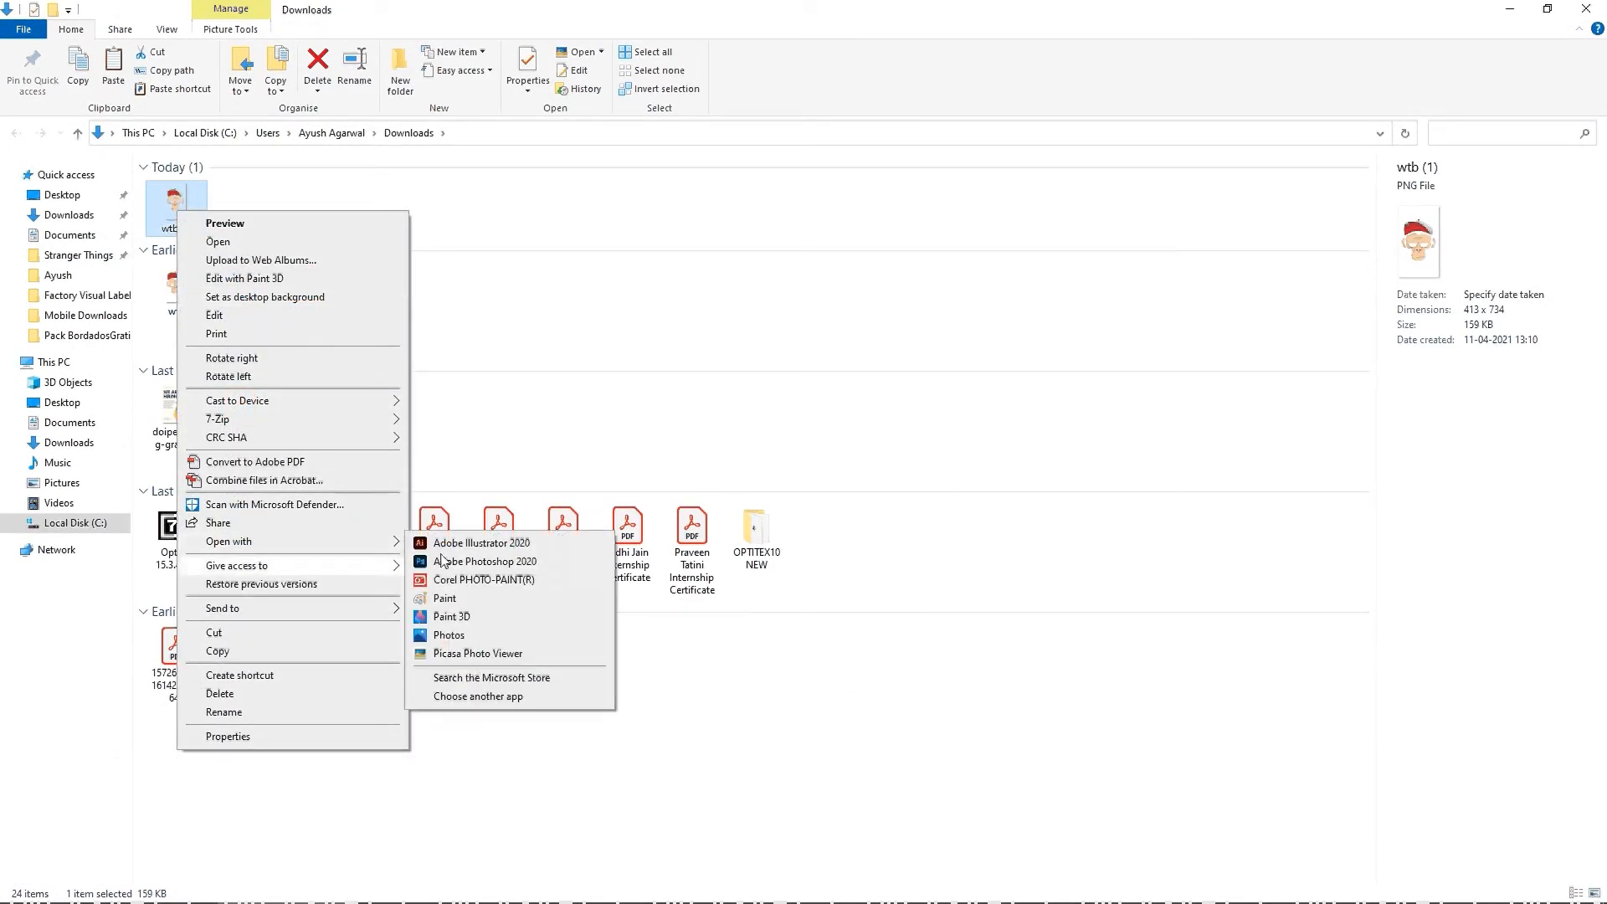
{"action": "left_click", "coordinate": [504, 563]}
{"action": "left_click", "coordinate": [1511, 10]}
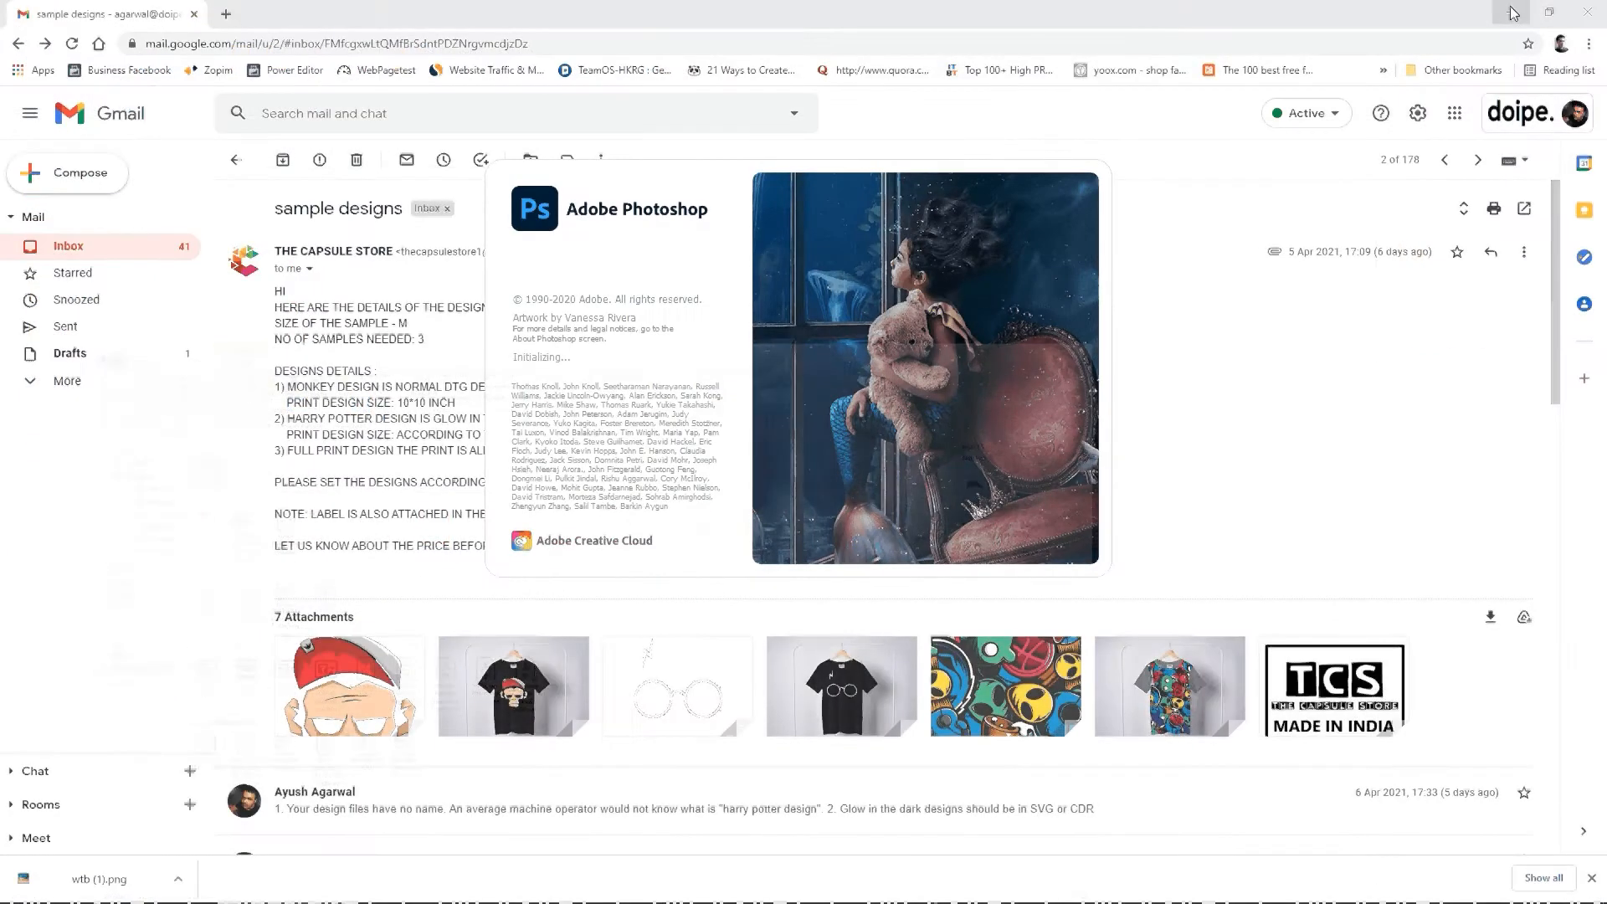
{"action": "left_click", "coordinate": [1513, 12]}
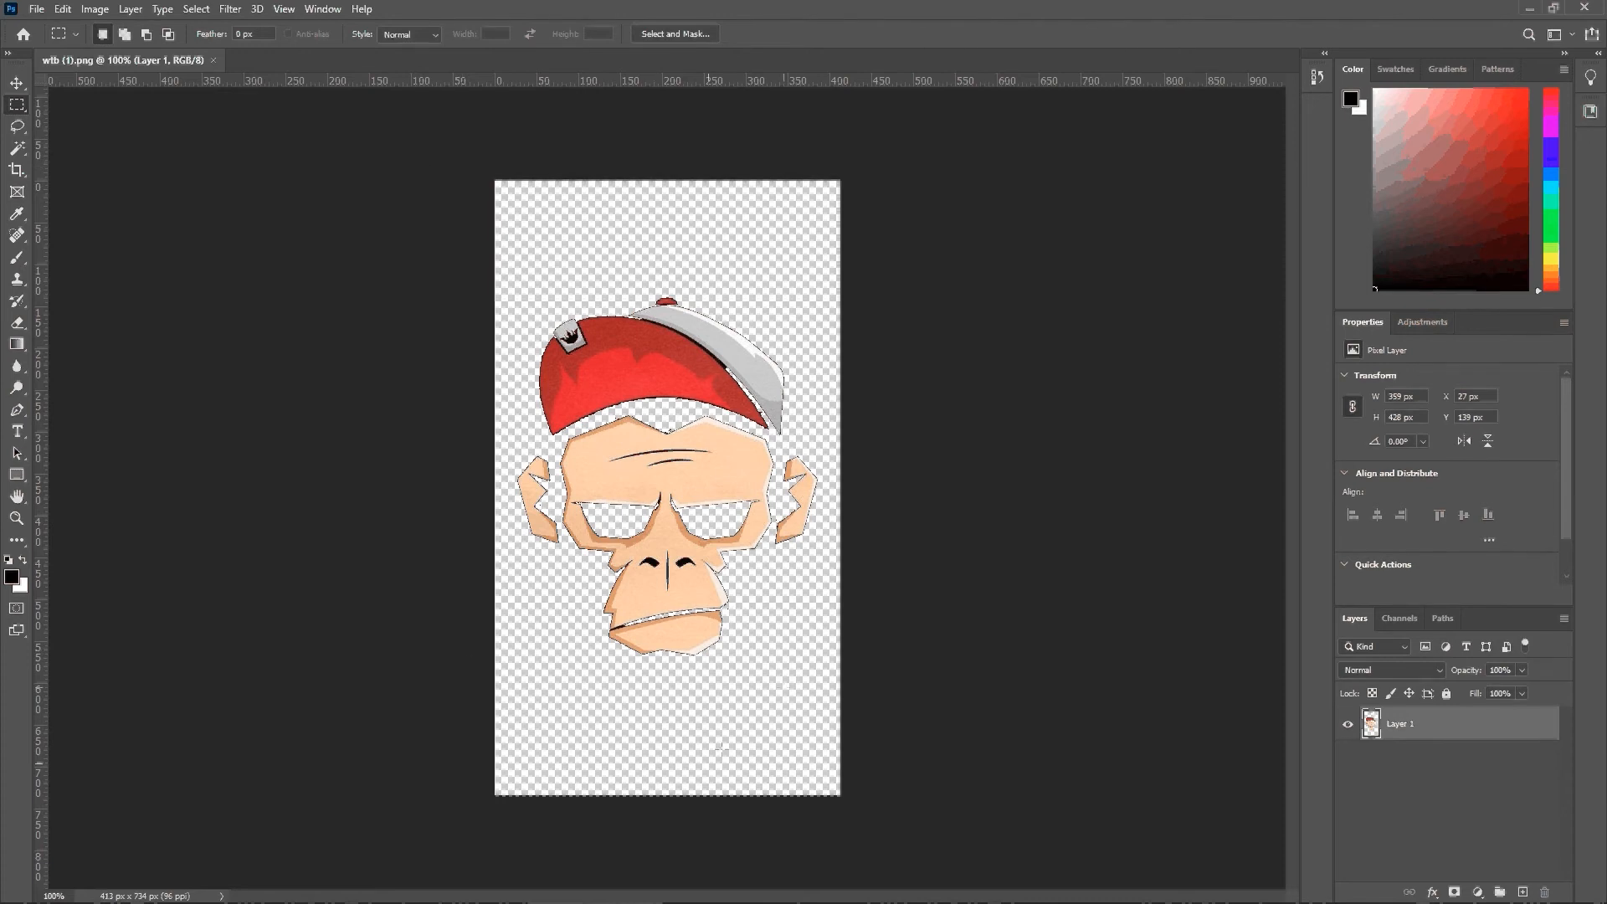
Step: Compare the opened monkey artwork with the black T-shirt mockup and the monkey print size stated in the Gmail message, ending back in Photoshop
{"action": "key", "text": "alt+Tab"}
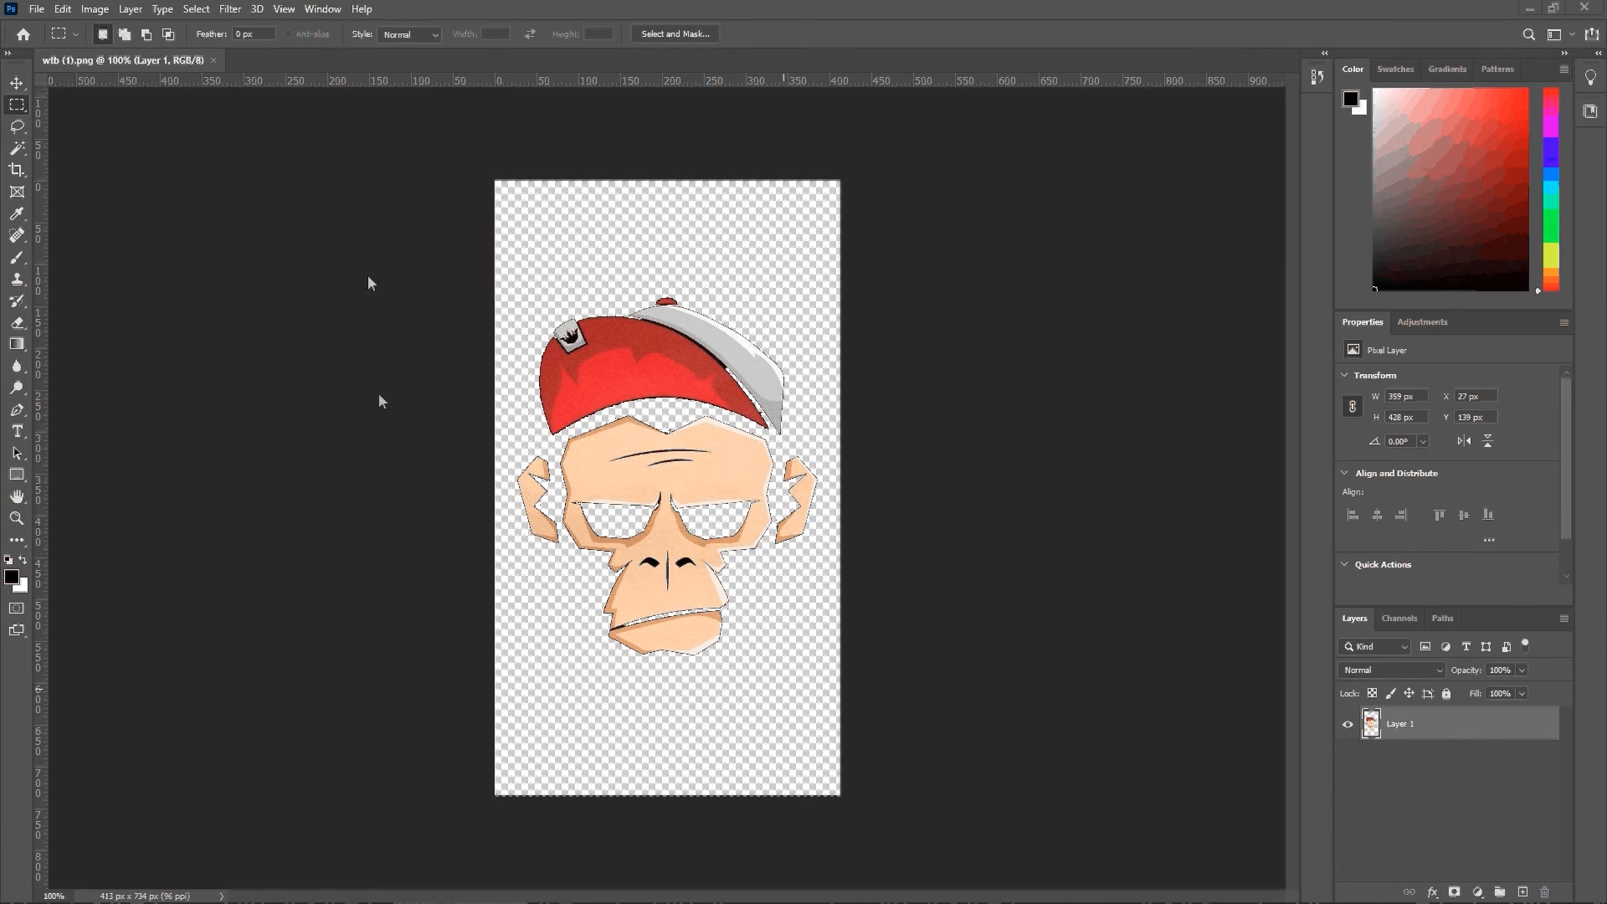
{"action": "key", "text": "alt+Tab"}
{"action": "key", "text": "alt+Tab"}
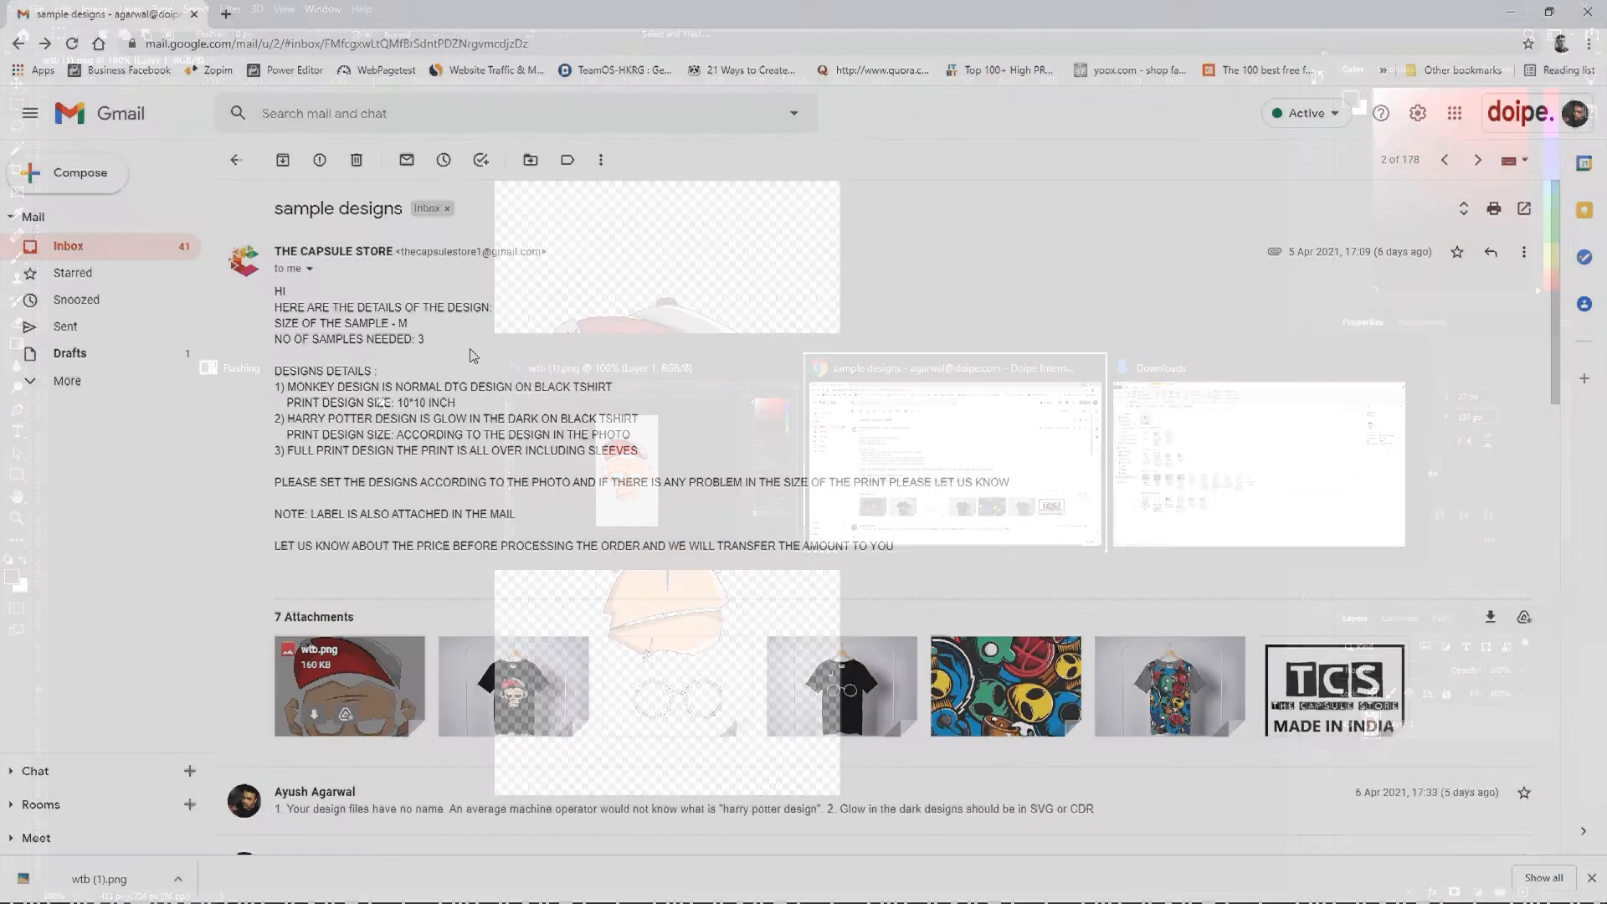
{"action": "left_click", "coordinate": [543, 677]}
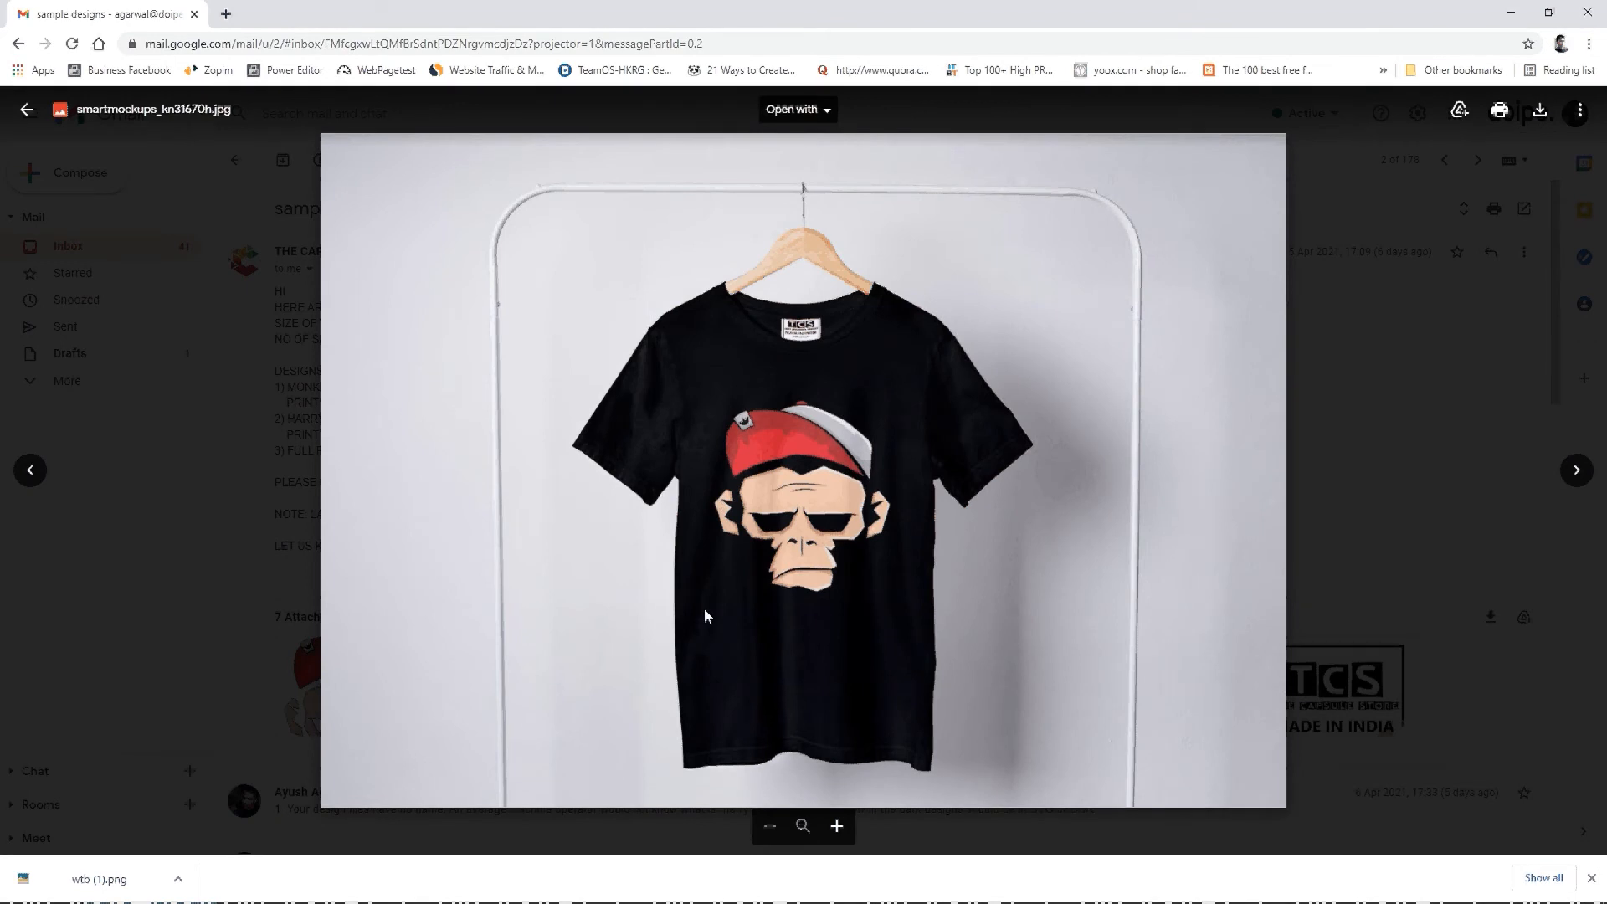
{"action": "key", "text": "alt+Tab"}
{"action": "key", "text": "alt+Tab"}
{"action": "key", "text": "alt+Tab"}
{"action": "key", "text": "alt+Tab"}
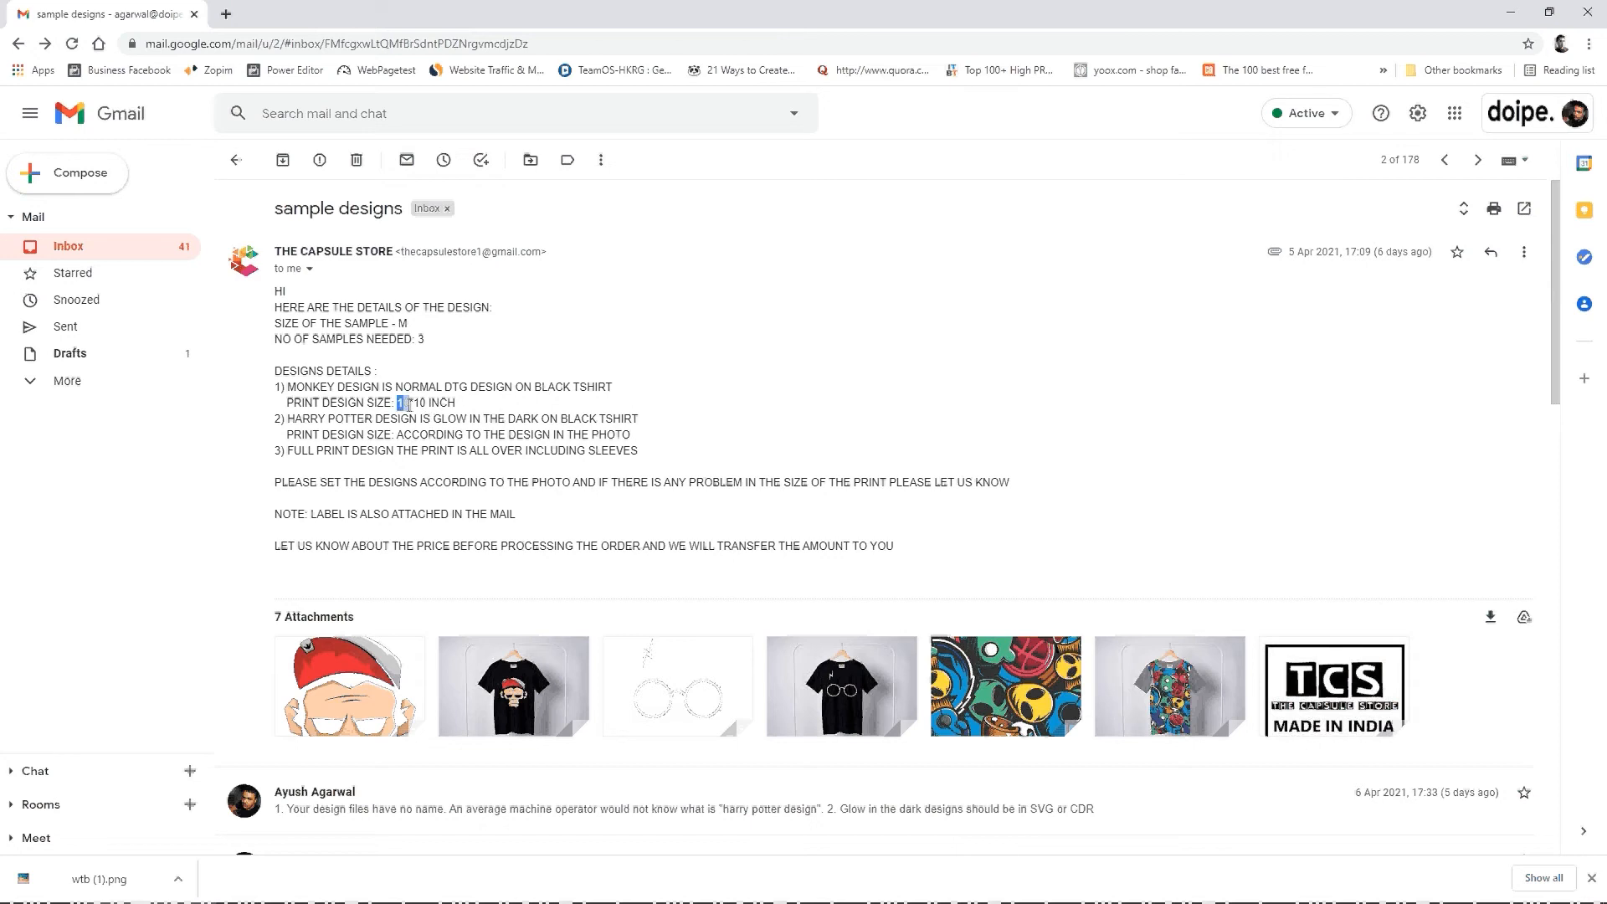
{"action": "key", "text": "alt+Tab"}
{"action": "key", "text": "alt+Tab"}
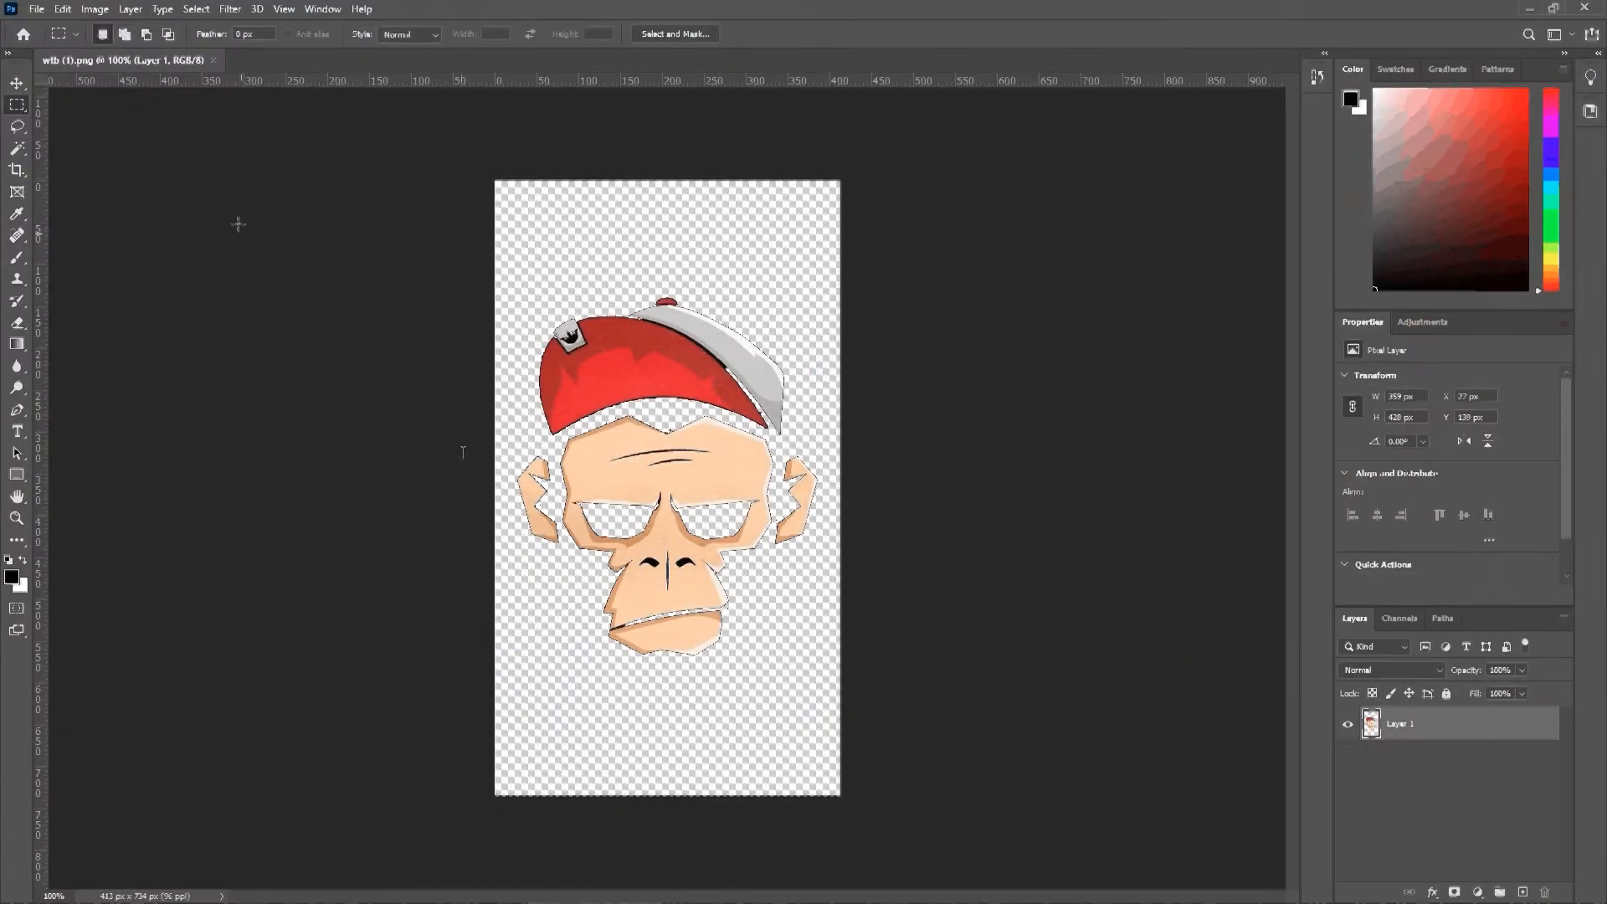
Step: Try an image width of 10 inches in the Image Size settings, and discard the change
{"action": "left_click", "coordinate": [96, 9]}
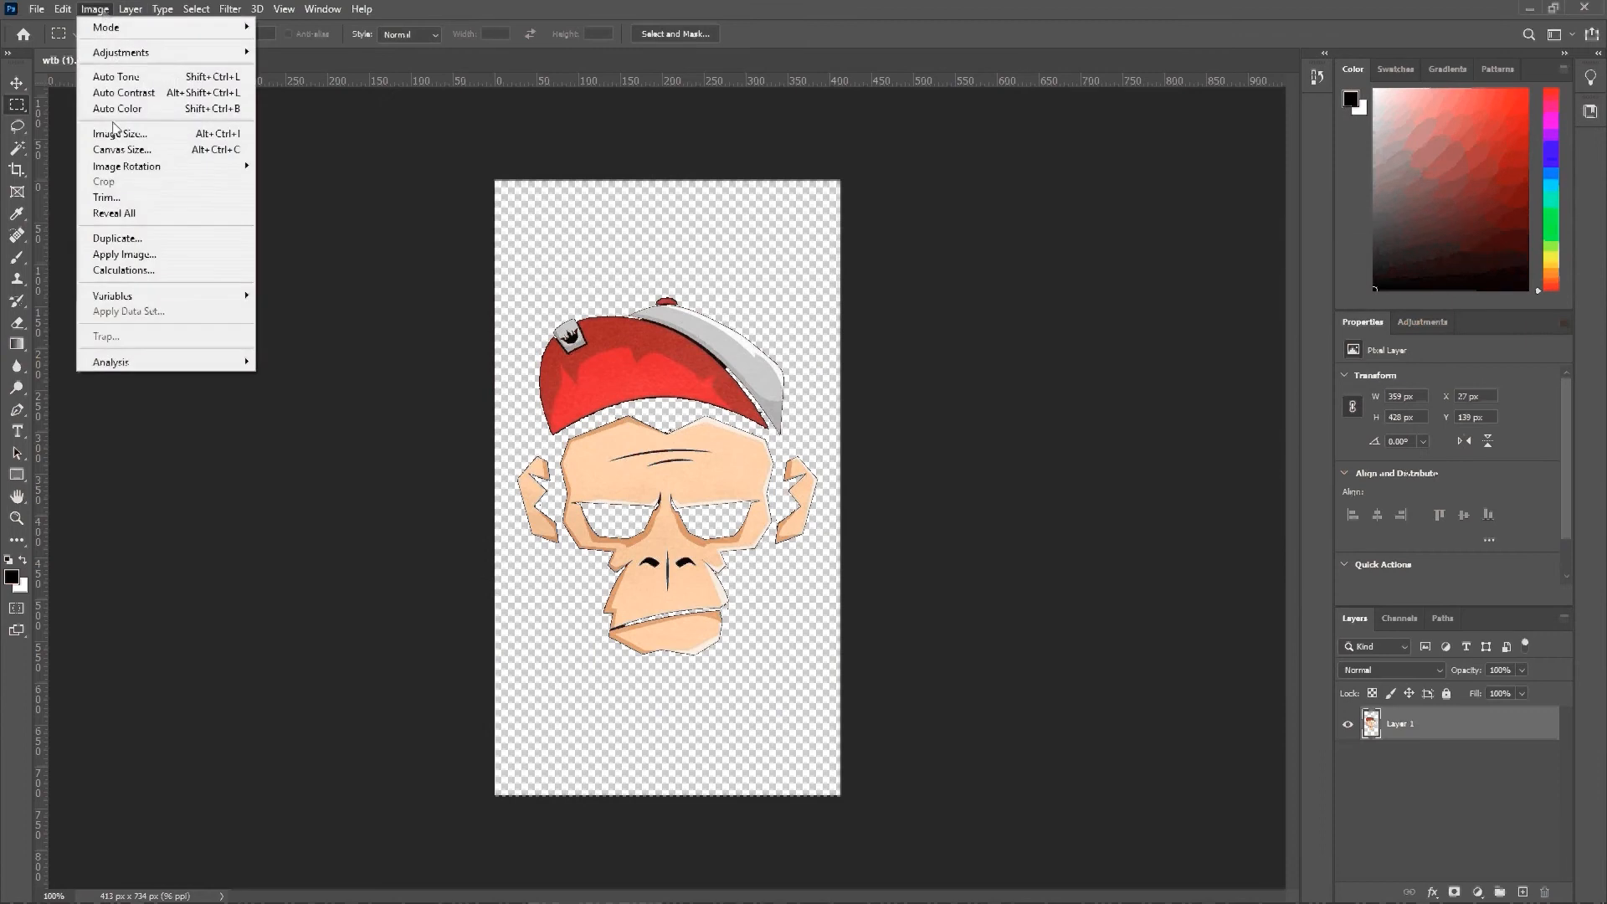
{"action": "left_click", "coordinate": [115, 134]}
{"action": "left_click", "coordinate": [1000, 275]}
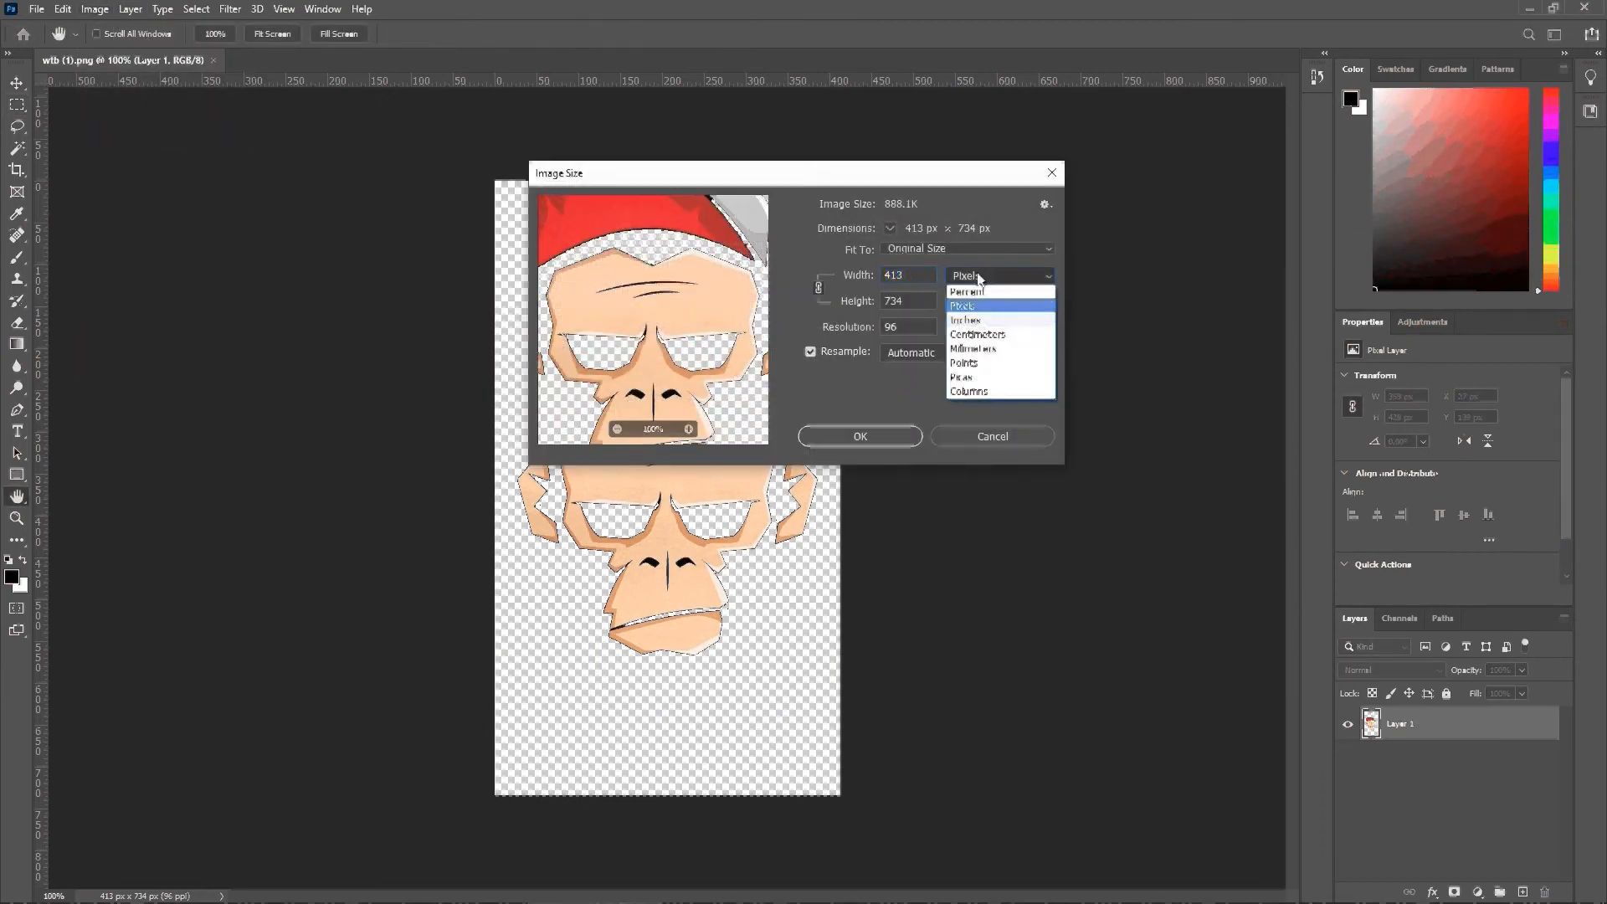
{"action": "left_click", "coordinate": [979, 323]}
{"action": "key", "text": "shift+Tab"}
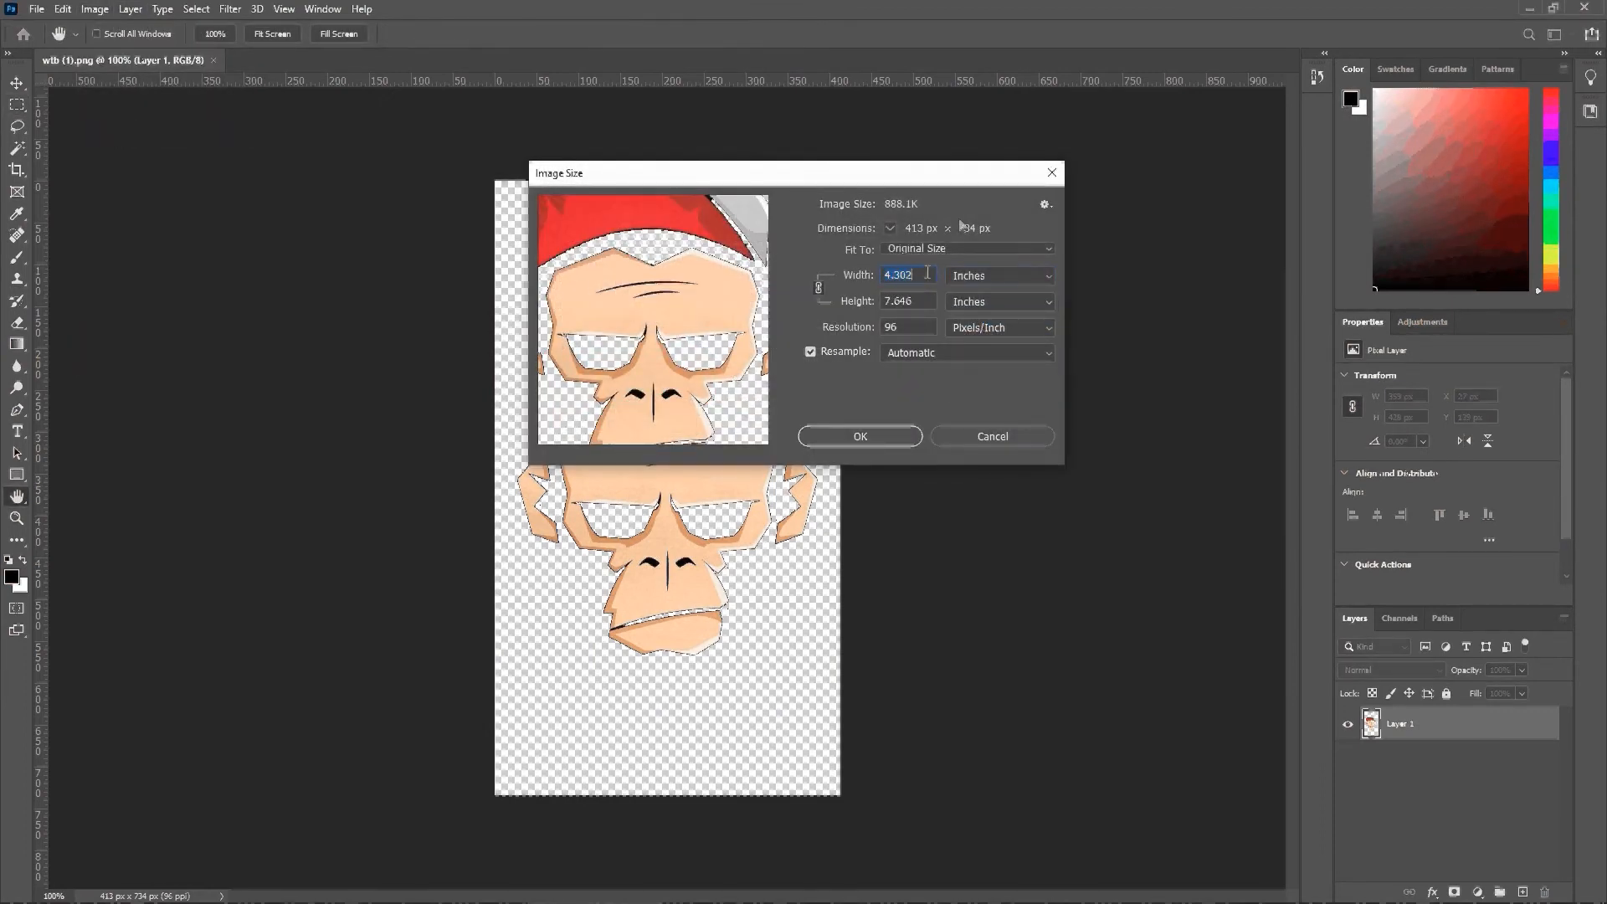
{"action": "type", "text": "10"}
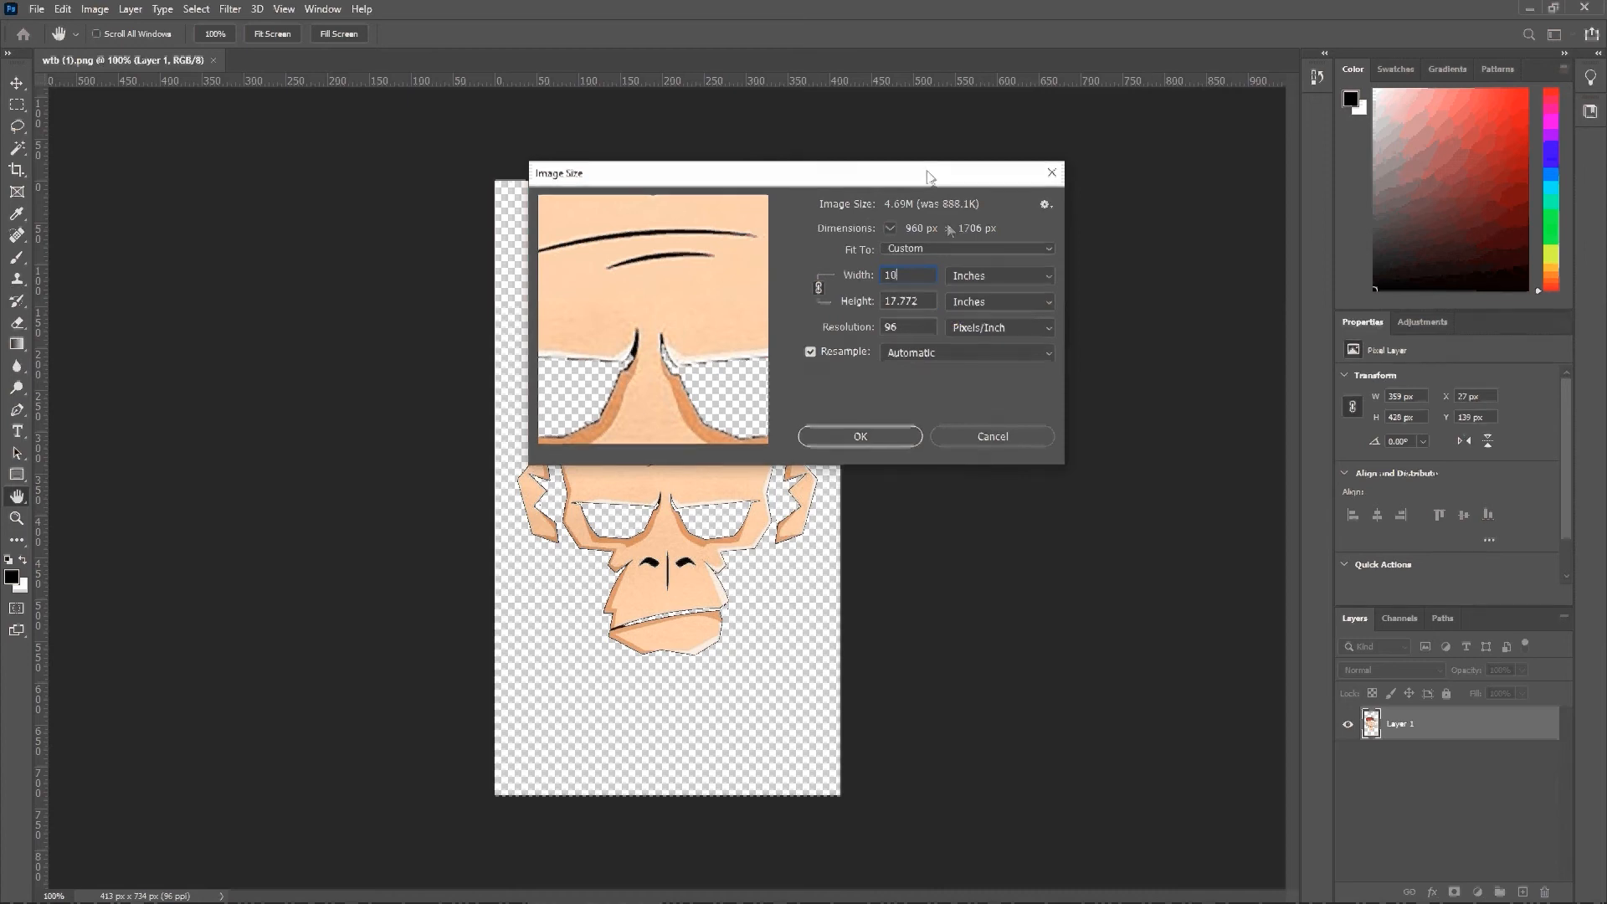
{"action": "left_click_drag", "start_coordinate": [649, 174], "coordinate": [1019, 167]}
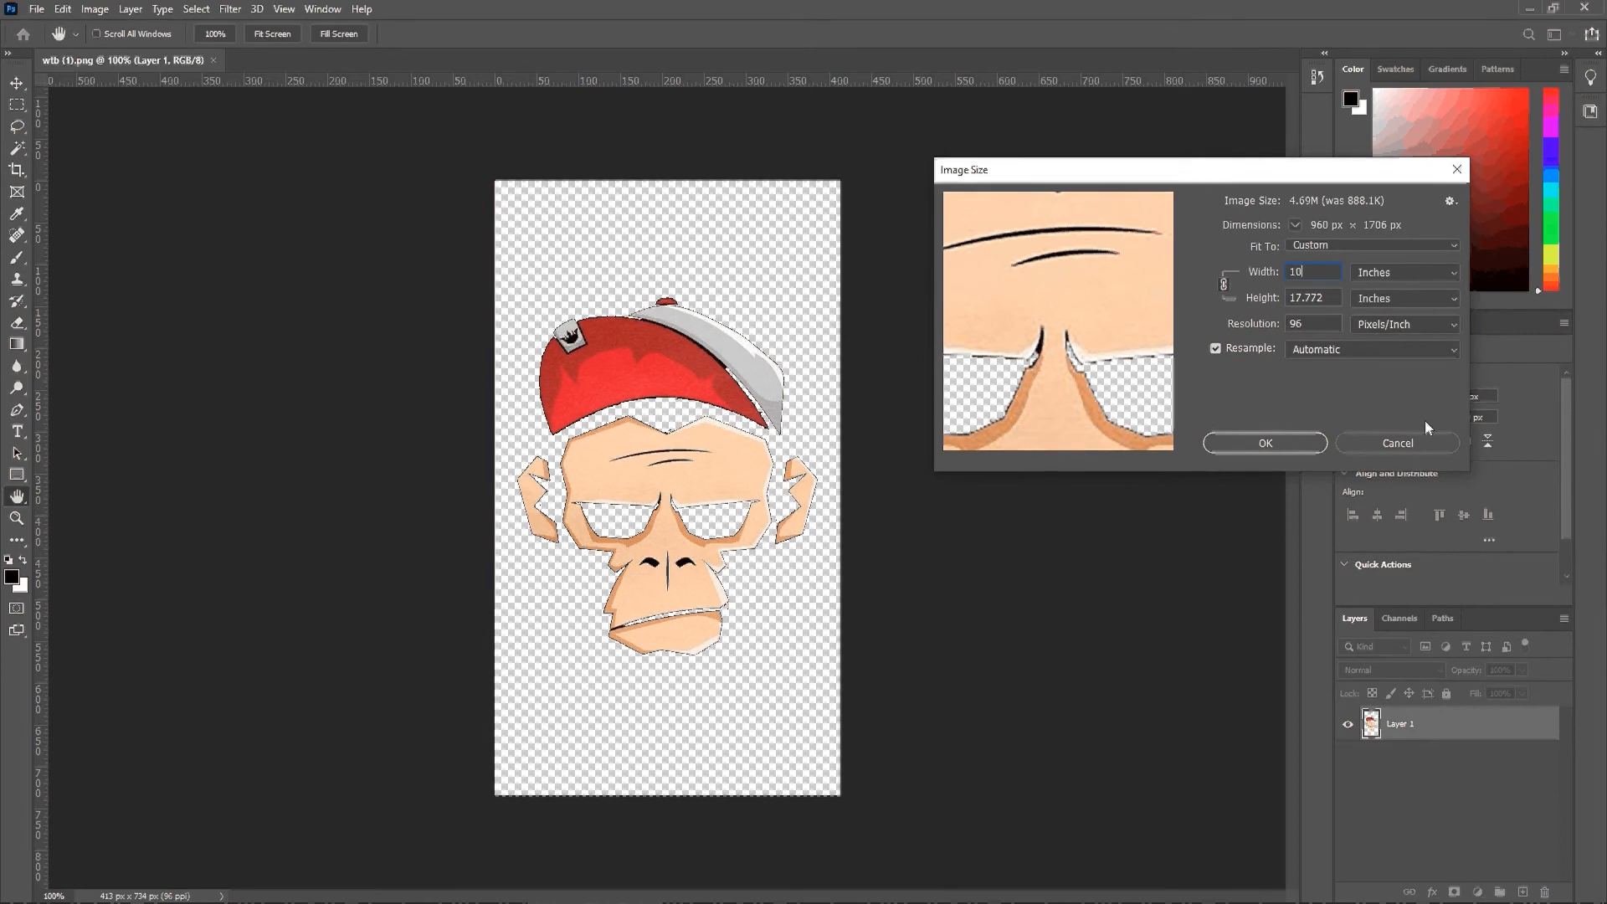
{"action": "left_click", "coordinate": [1413, 439]}
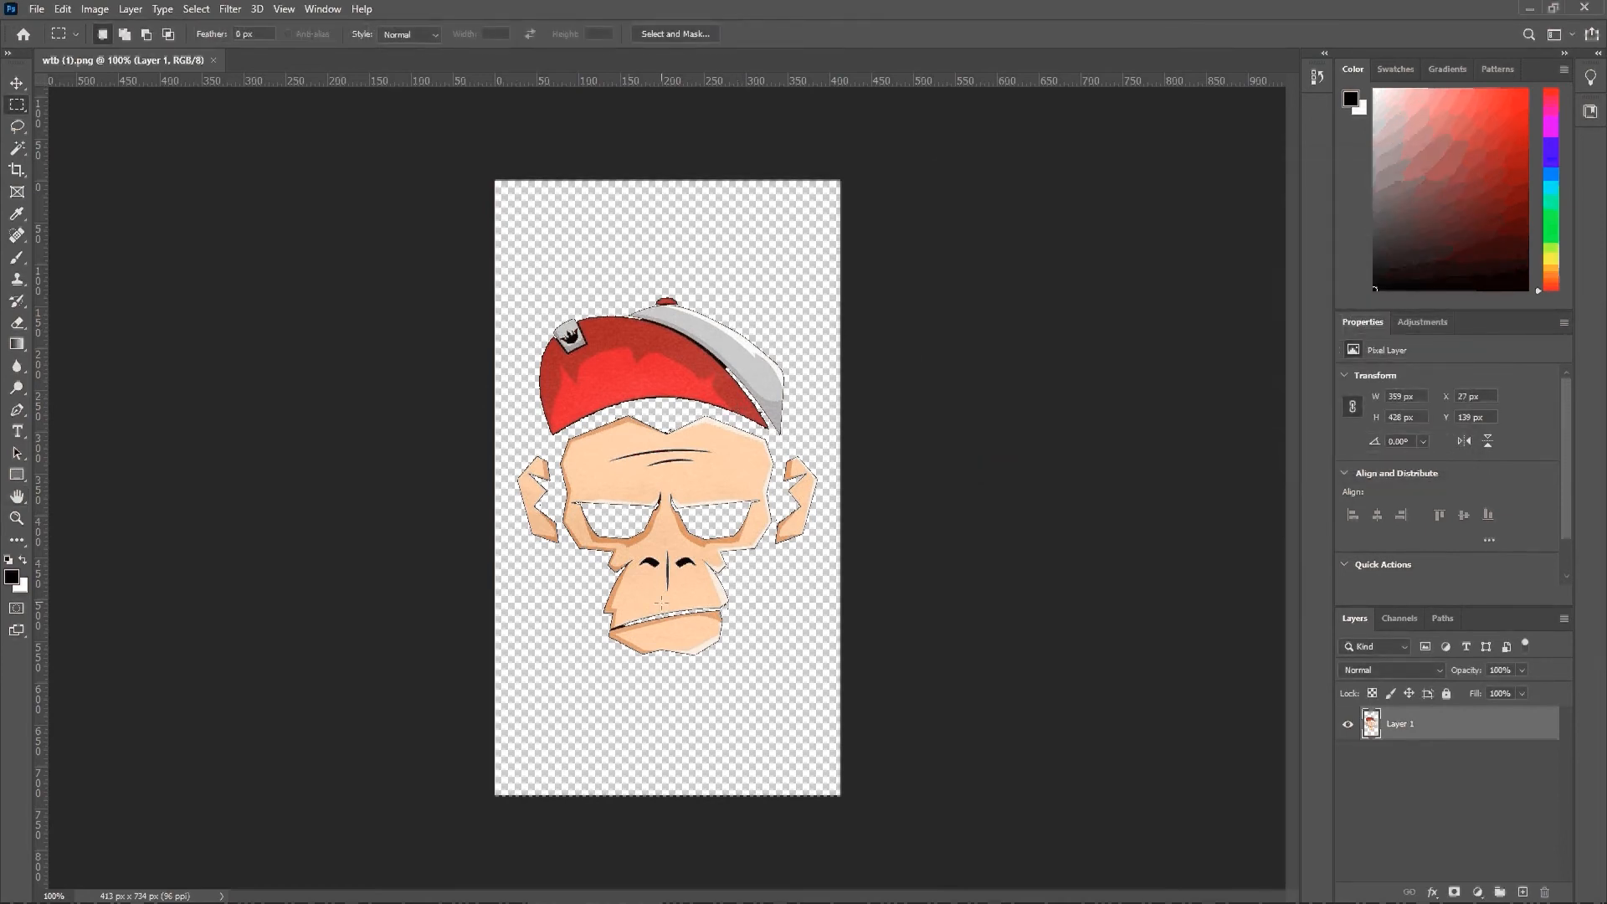
Step: Inspect the edges of the monkey's cap up close for print quality, and fit the whole image back on screen
{"action": "left_click", "coordinate": [17, 518]}
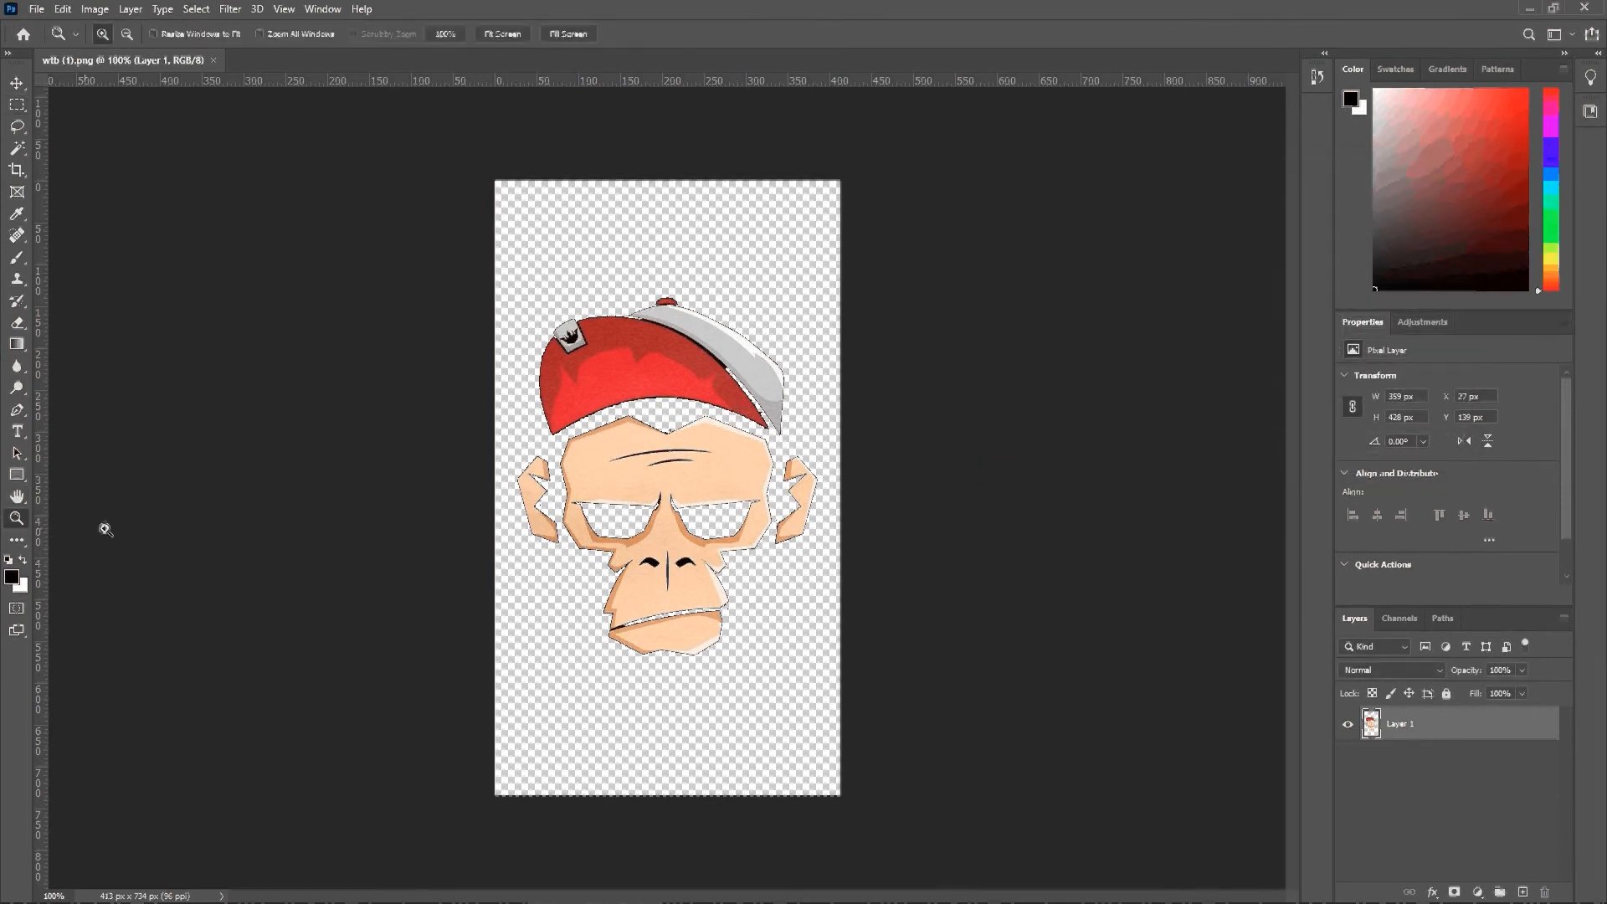
{"action": "left_click", "coordinate": [690, 374]}
{"action": "left_click", "coordinate": [807, 399]}
{"action": "left_click", "coordinate": [807, 398]}
{"action": "left_click", "coordinate": [807, 399]}
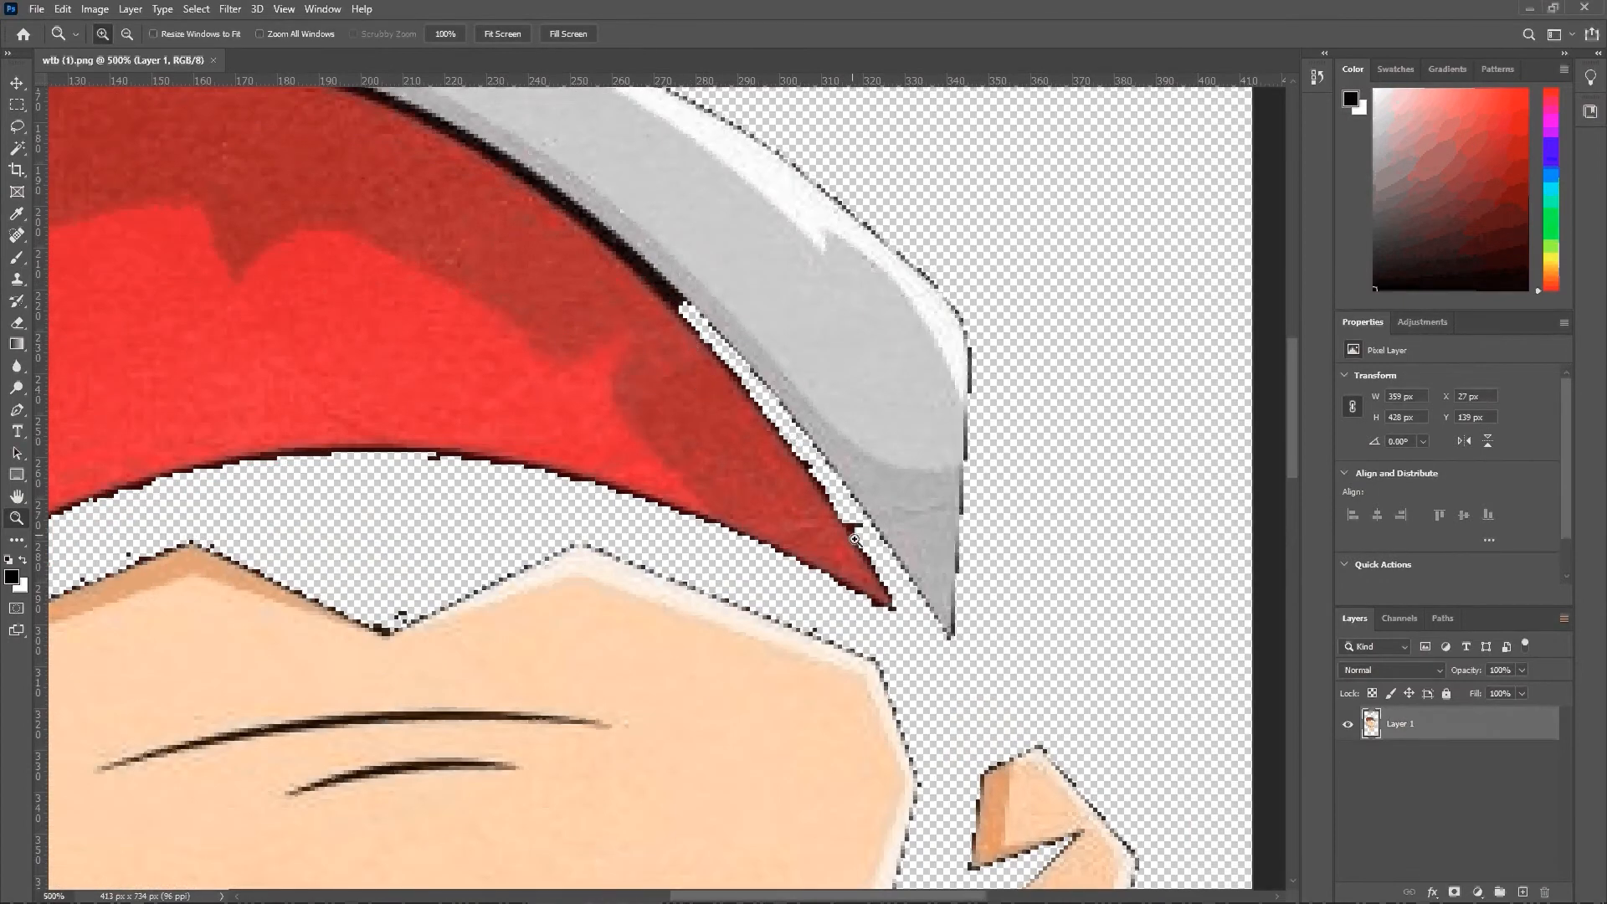
{"action": "left_click", "coordinate": [628, 424], "text": "alt"}
{"action": "key", "text": "ctrl+0"}
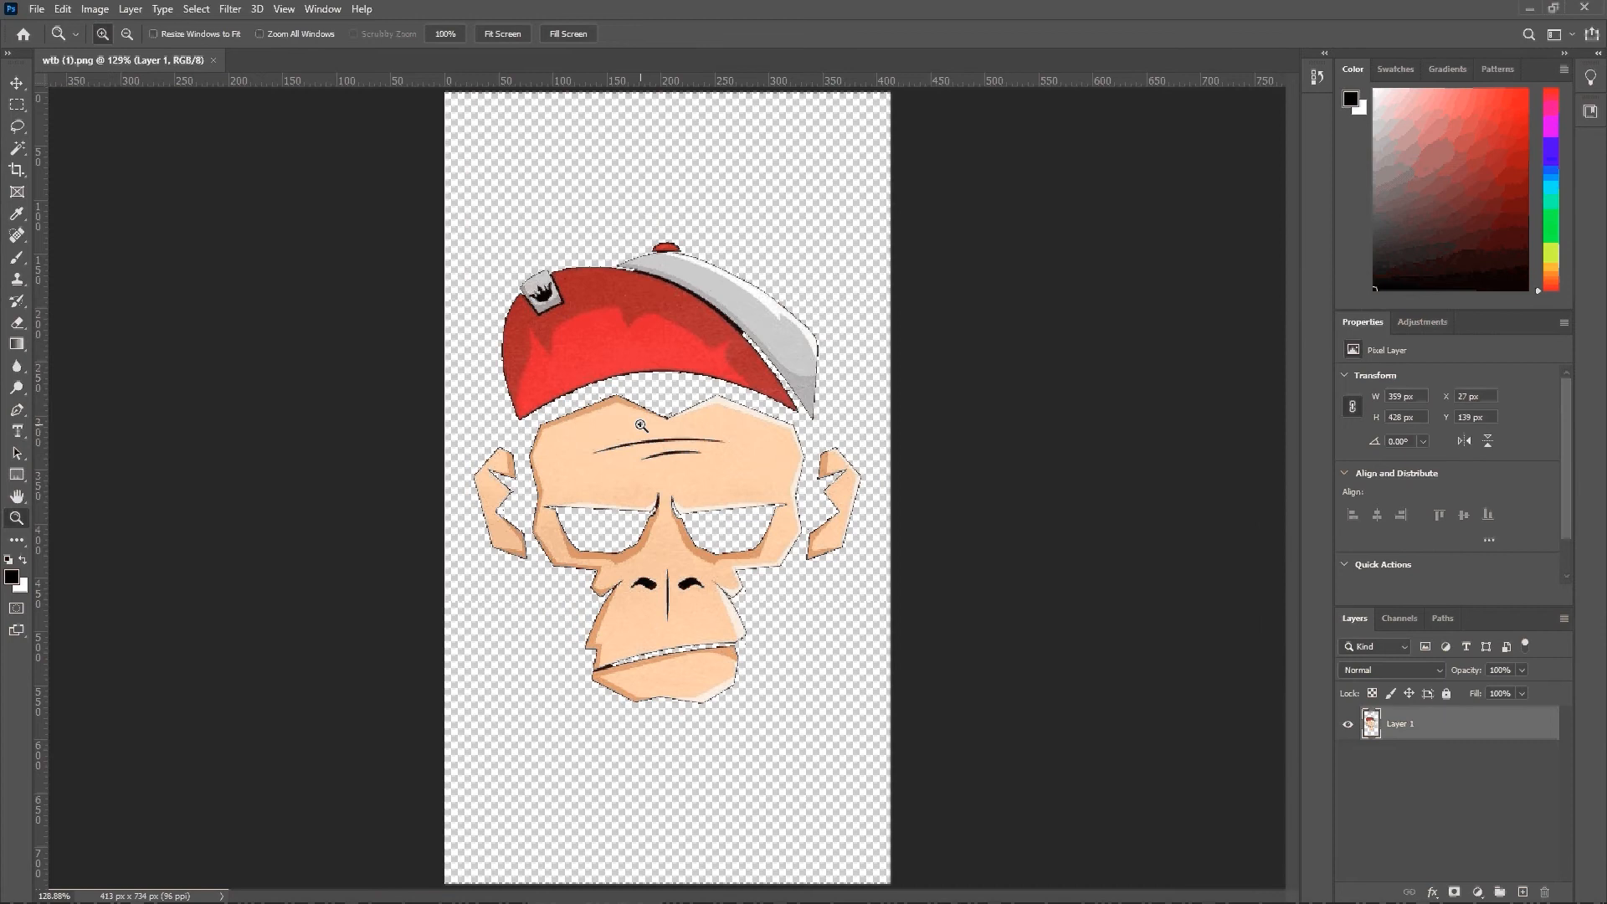
Step: Check the monkey image's width and height in inches in the Image Size settings, and close them without applying changes
{"action": "left_click", "coordinate": [37, 9]}
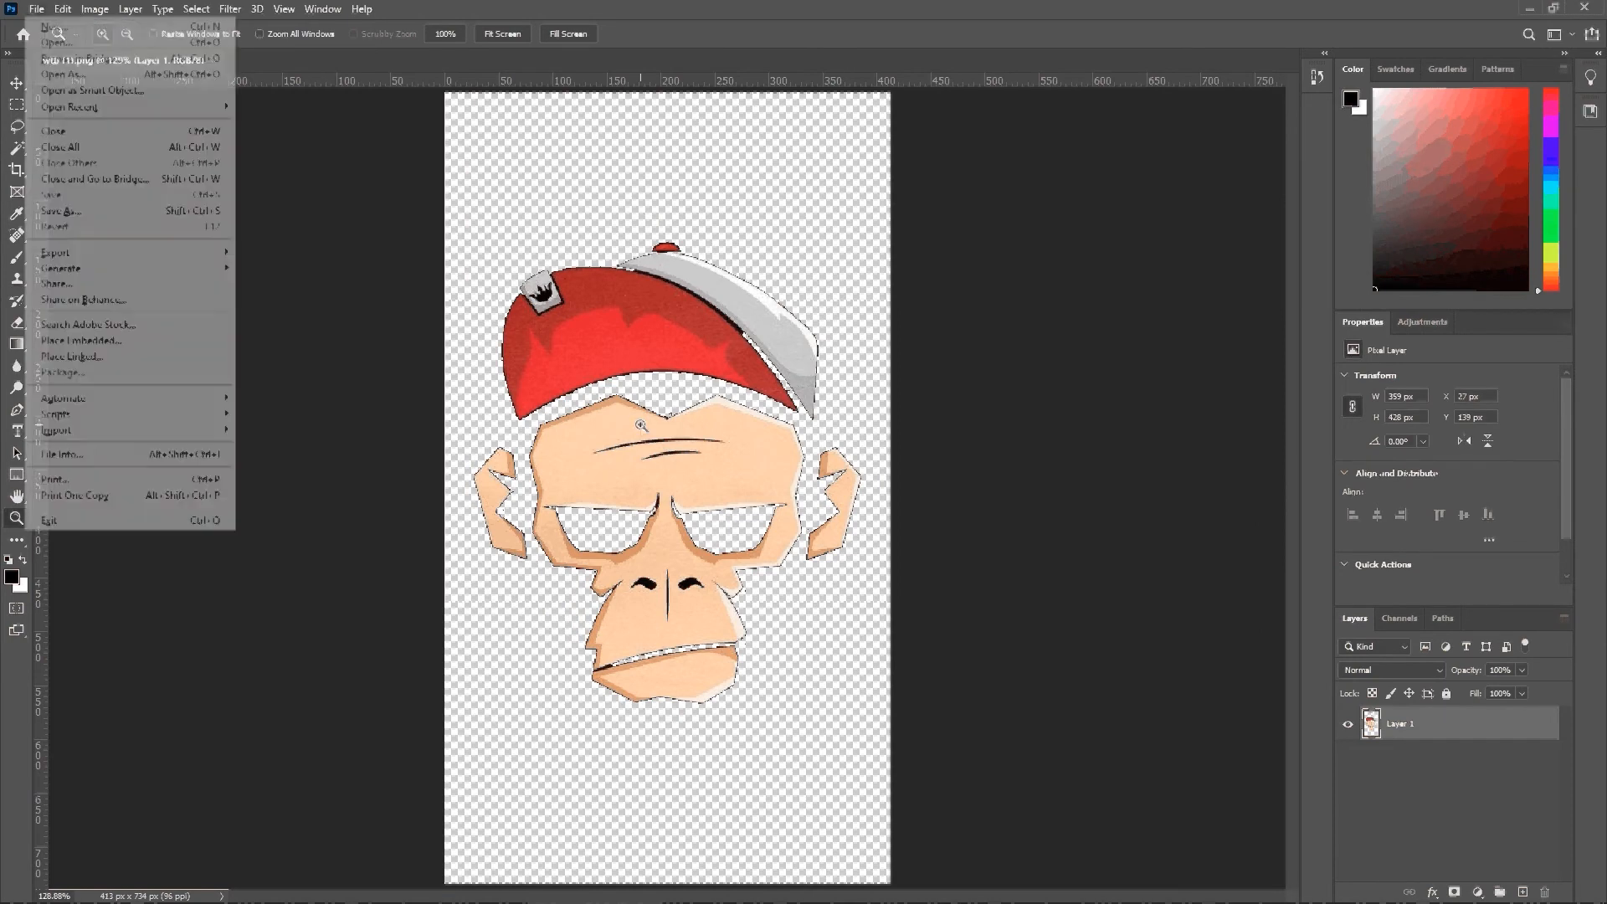
{"action": "mouse_move", "coordinate": [108, 7]}
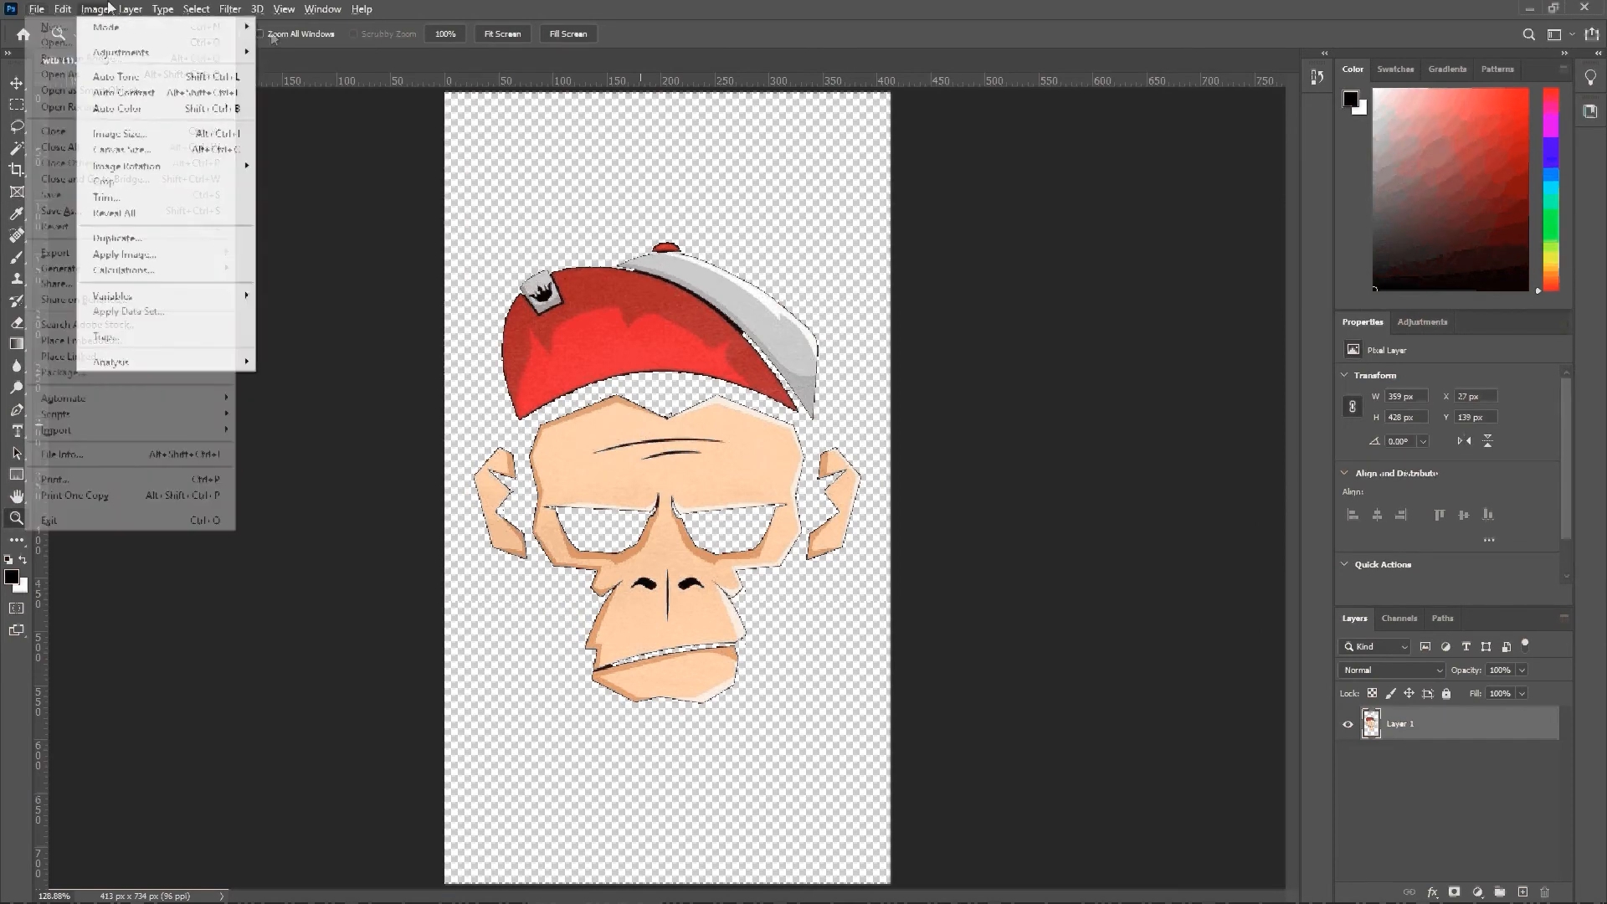
{"action": "left_click", "coordinate": [117, 134]}
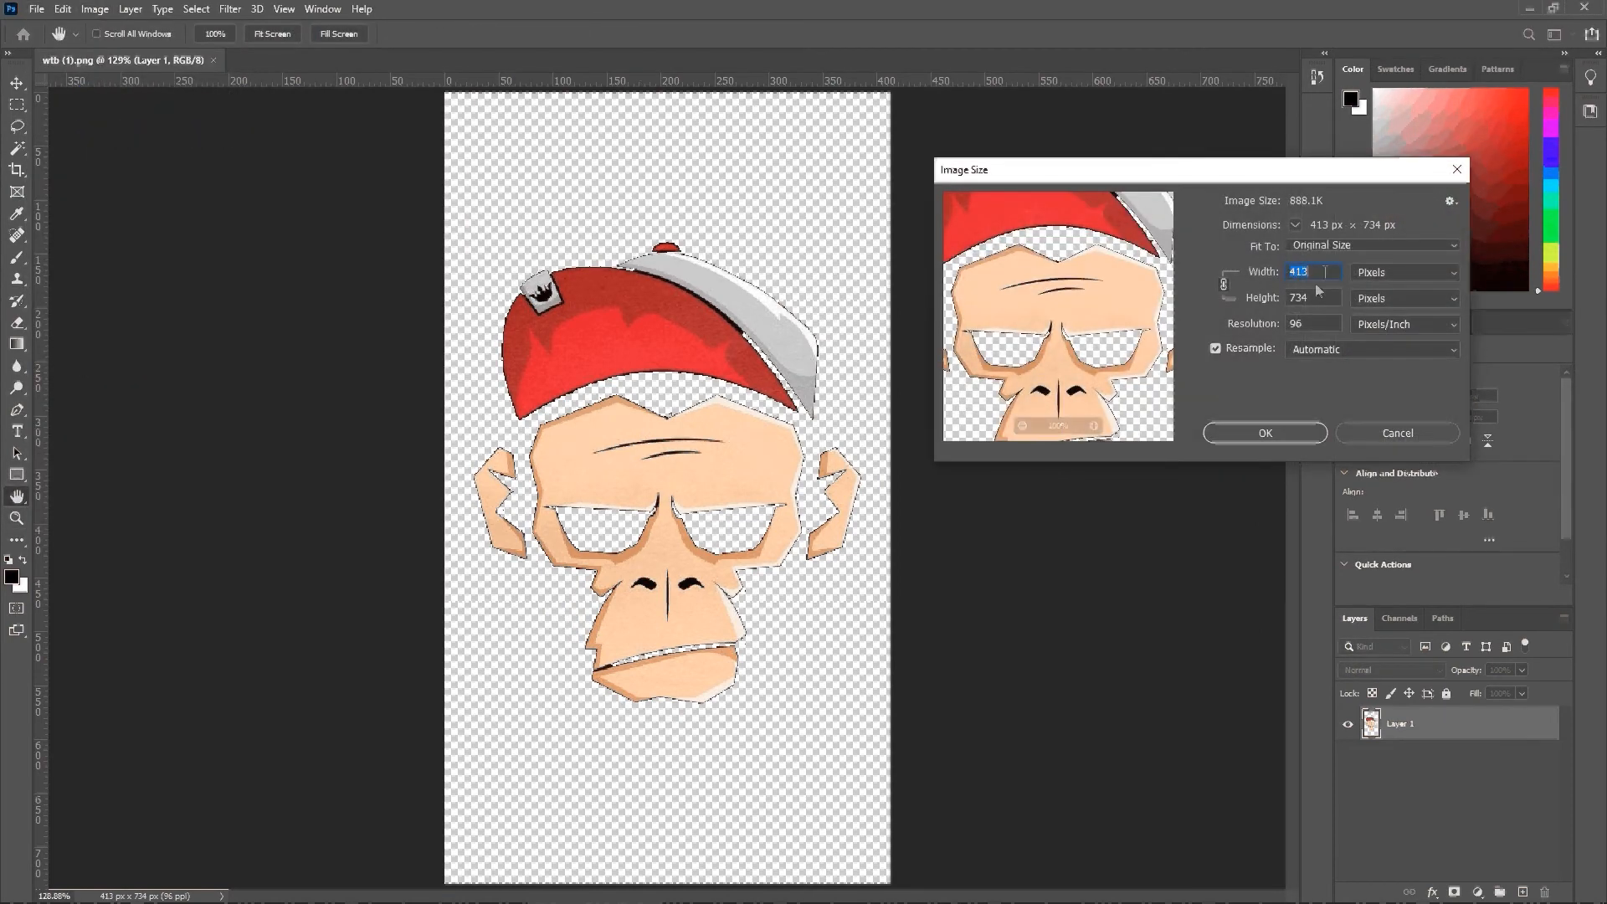
{"action": "left_click", "coordinate": [1365, 285]}
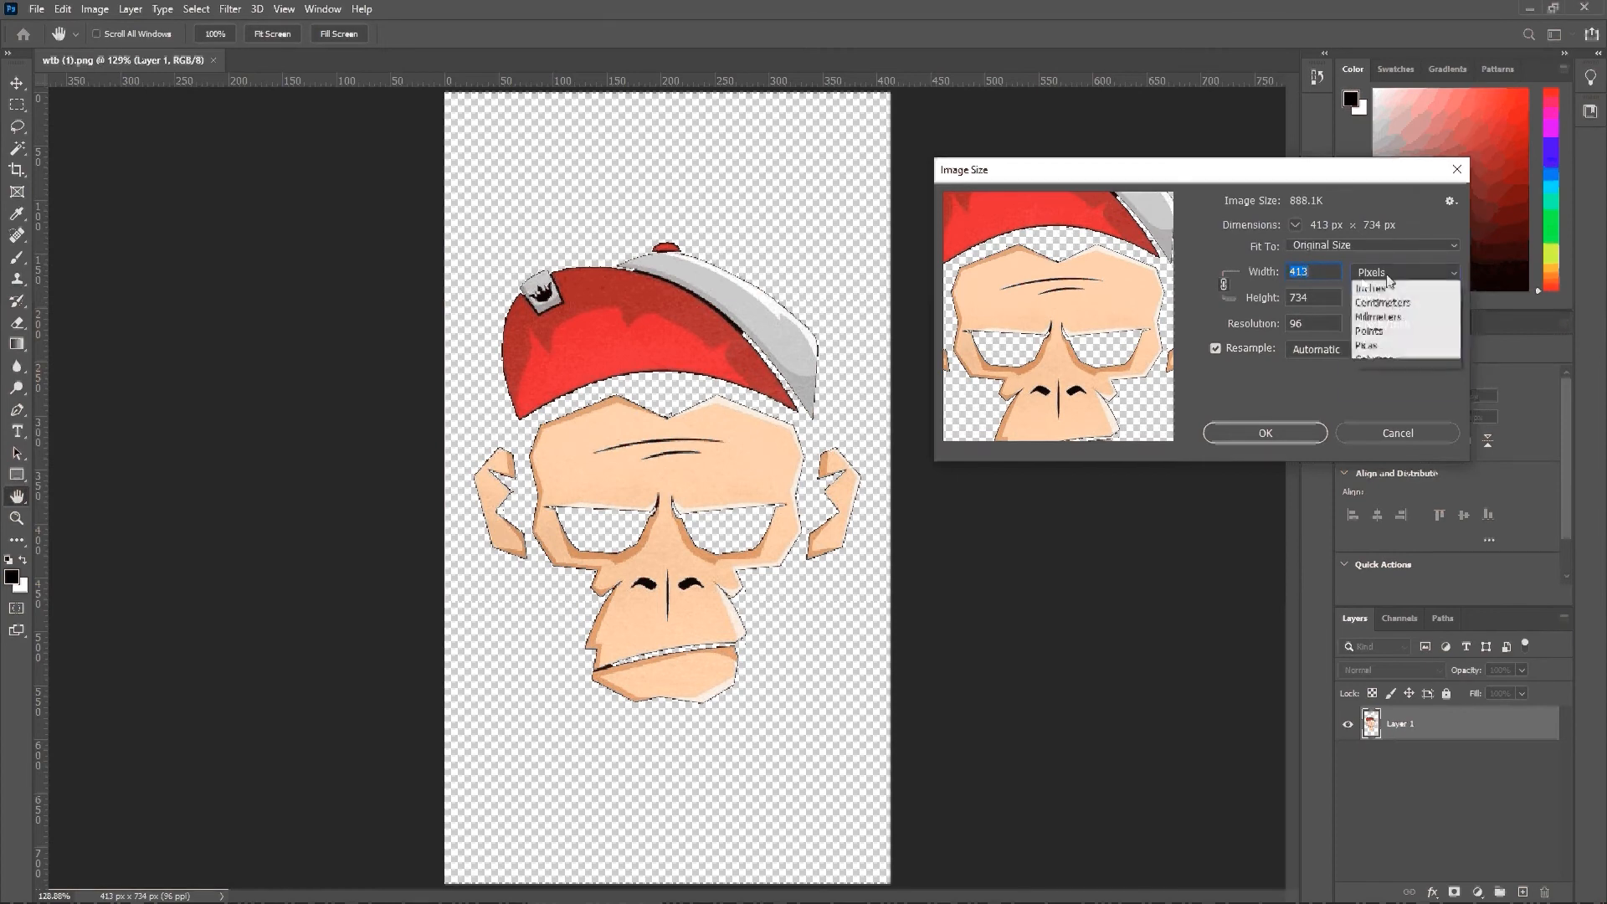
{"action": "left_click", "coordinate": [1364, 300]}
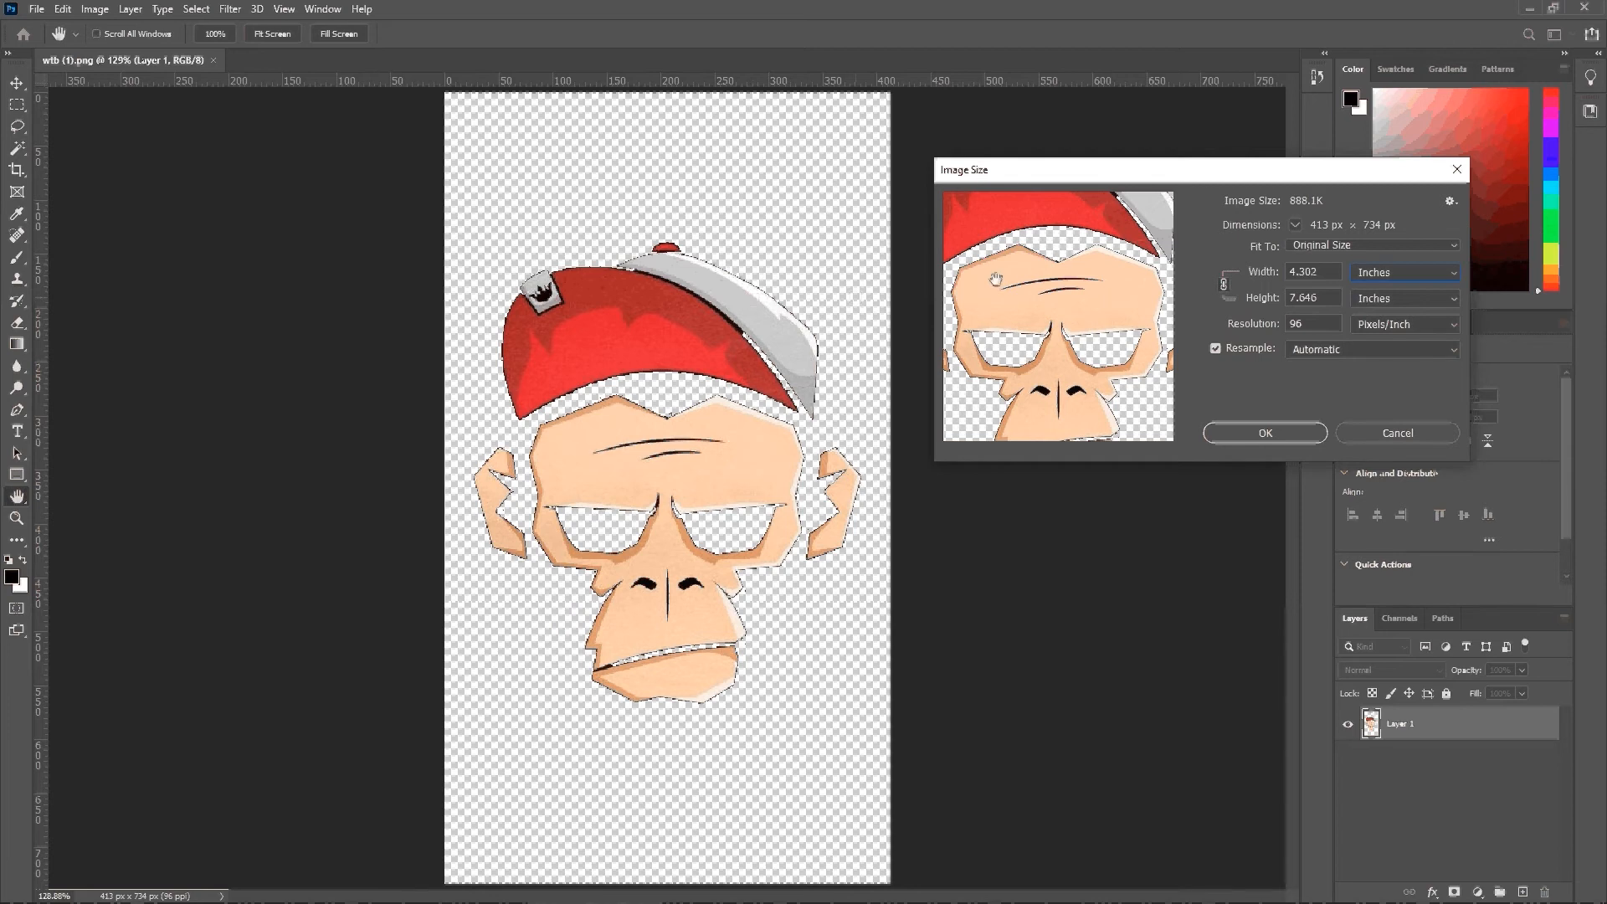
{"action": "left_click", "coordinate": [1376, 432]}
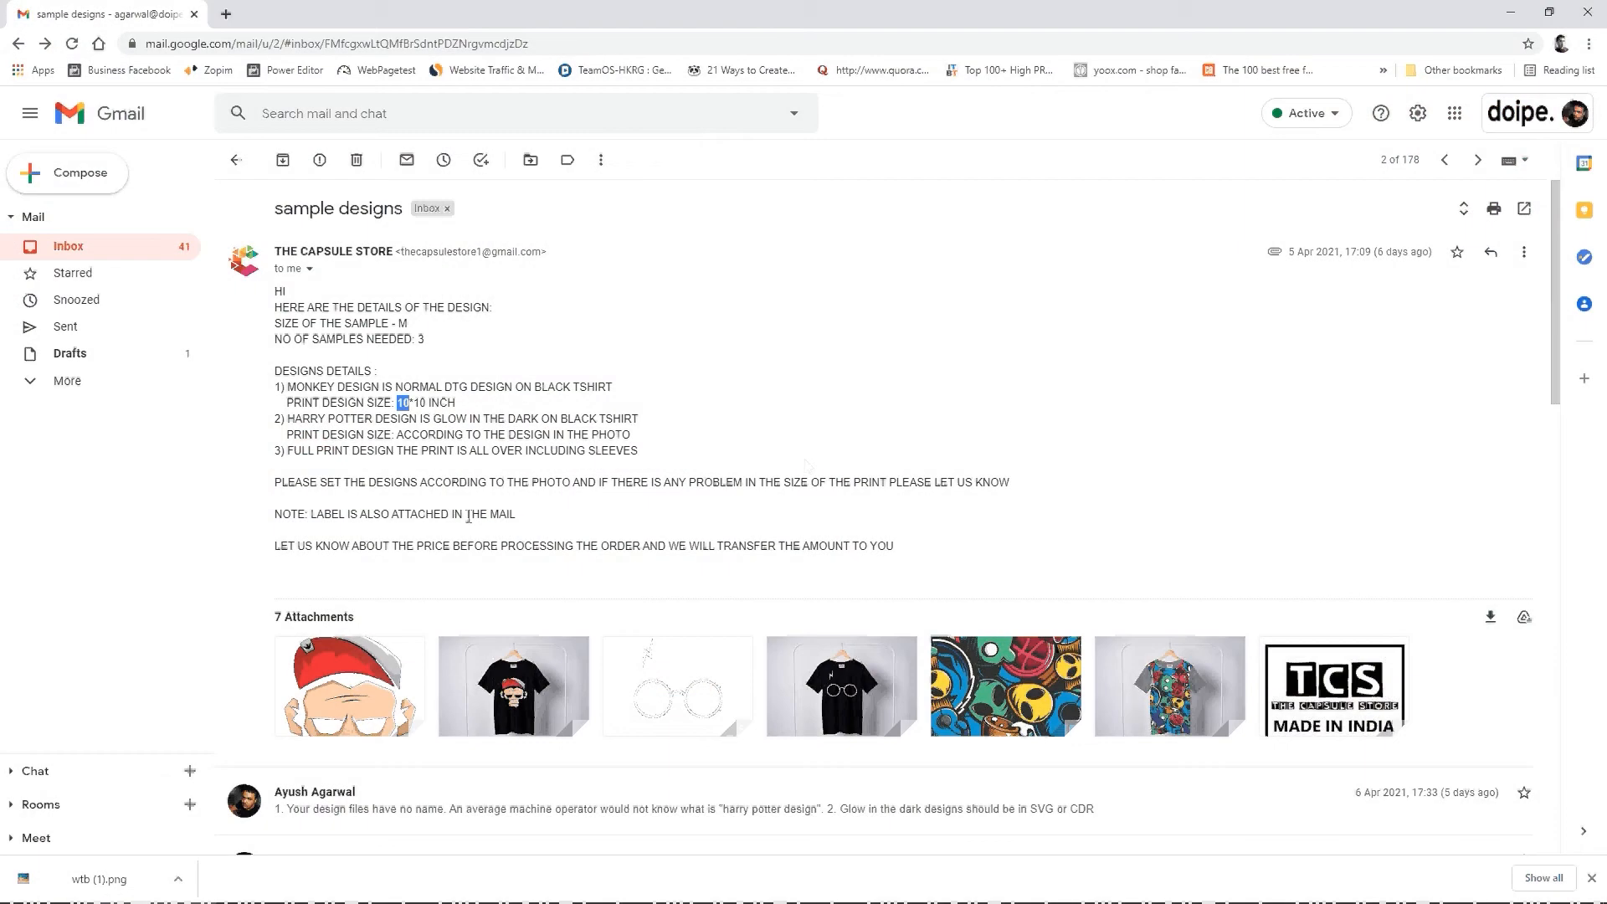
Step: Bring up the Downloads folder window and launch CorelDRAW 2020 (64-Bit)
{"action": "key", "text": "alt+Tab"}
{"action": "key", "text": "alt+Tab"}
{"action": "key", "text": "alt+Tab"}
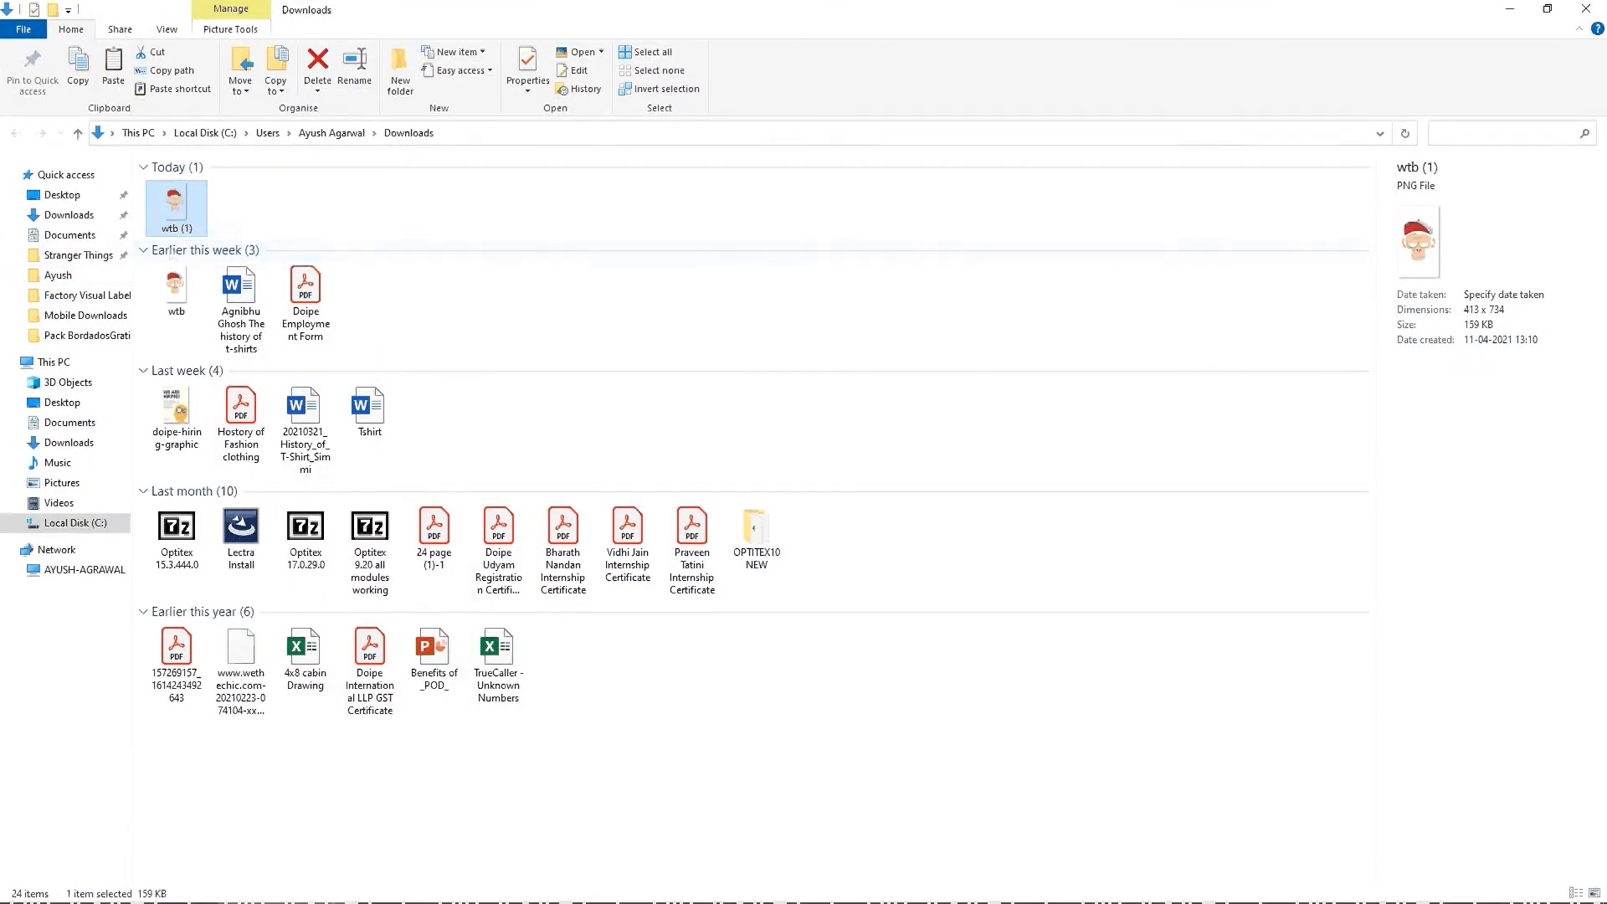
{"action": "key", "text": "super"}
{"action": "type", "text": "corel"}
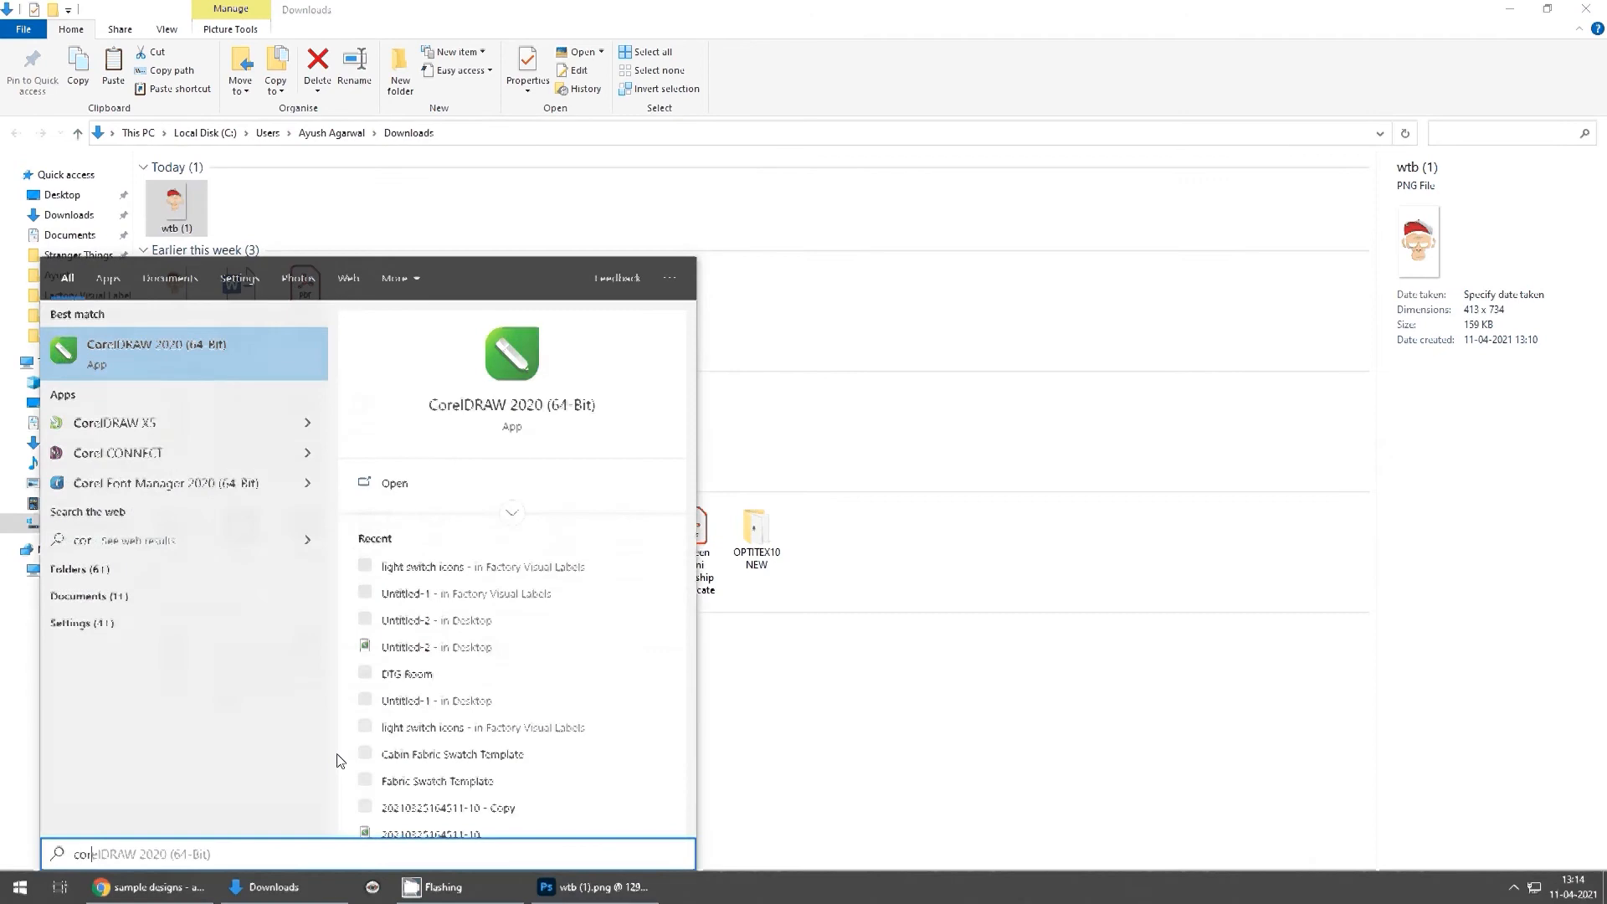
{"action": "key", "text": "Return"}
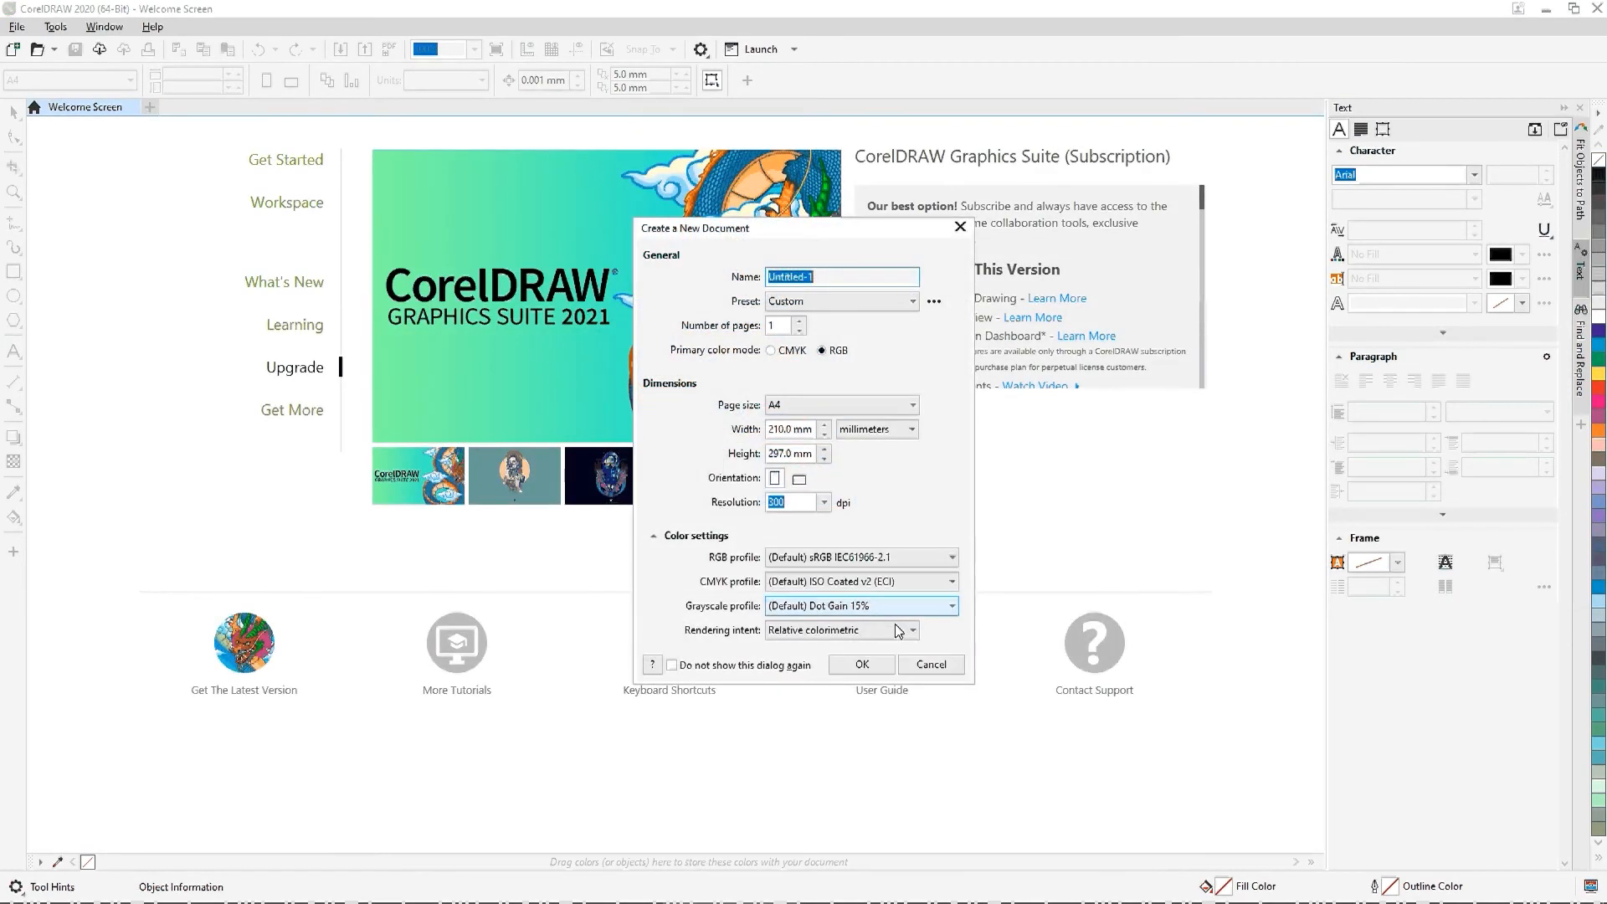
Step: Create a one-page A4 portrait document in RGB at 300 dpi, and close the Welcome Screen
{"action": "left_click", "coordinate": [882, 659]}
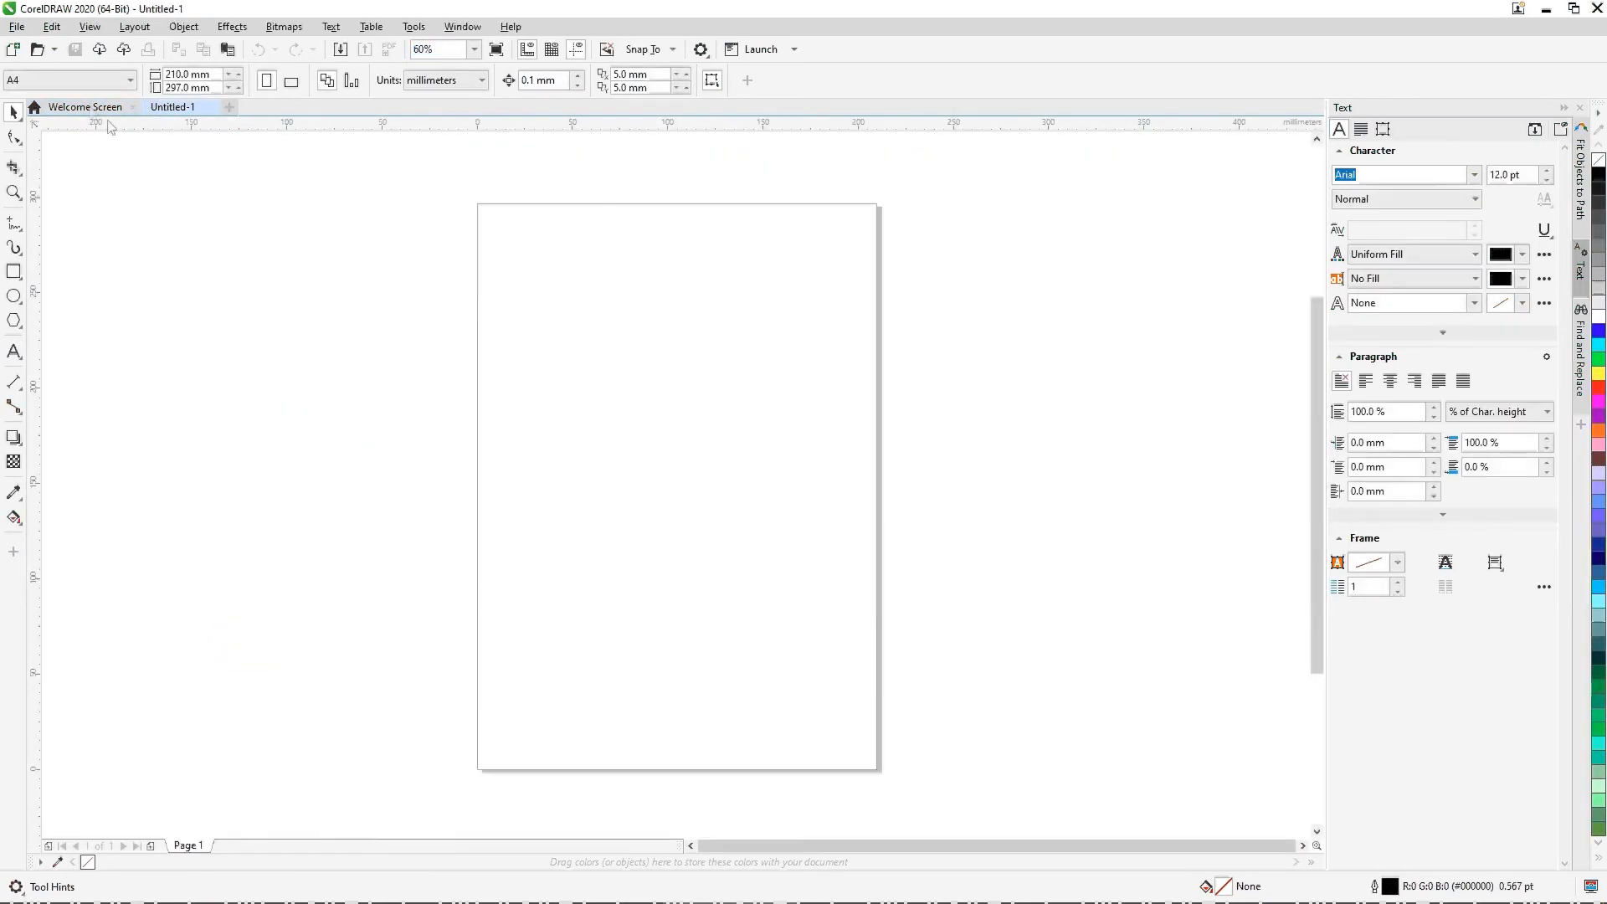
{"action": "left_click", "coordinate": [84, 107]}
{"action": "left_click", "coordinate": [134, 107]}
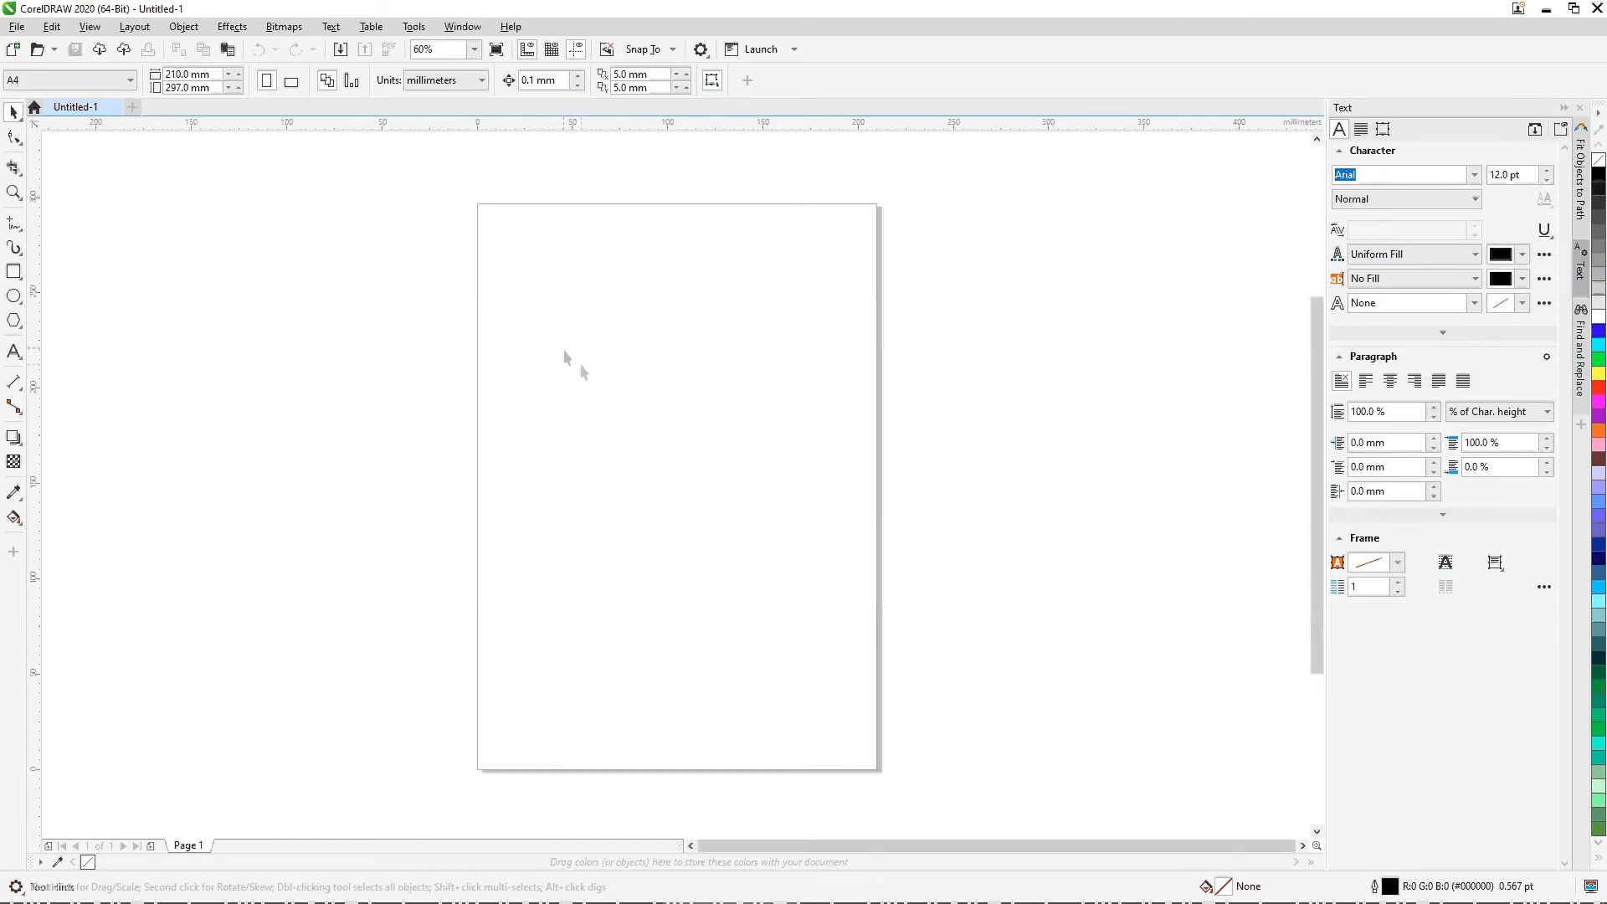
Step: Place the wtb (1) image from the Downloads folder on the CorelDRAW page and start a Line art outline trace of it
{"action": "key", "text": "alt+Tab"}
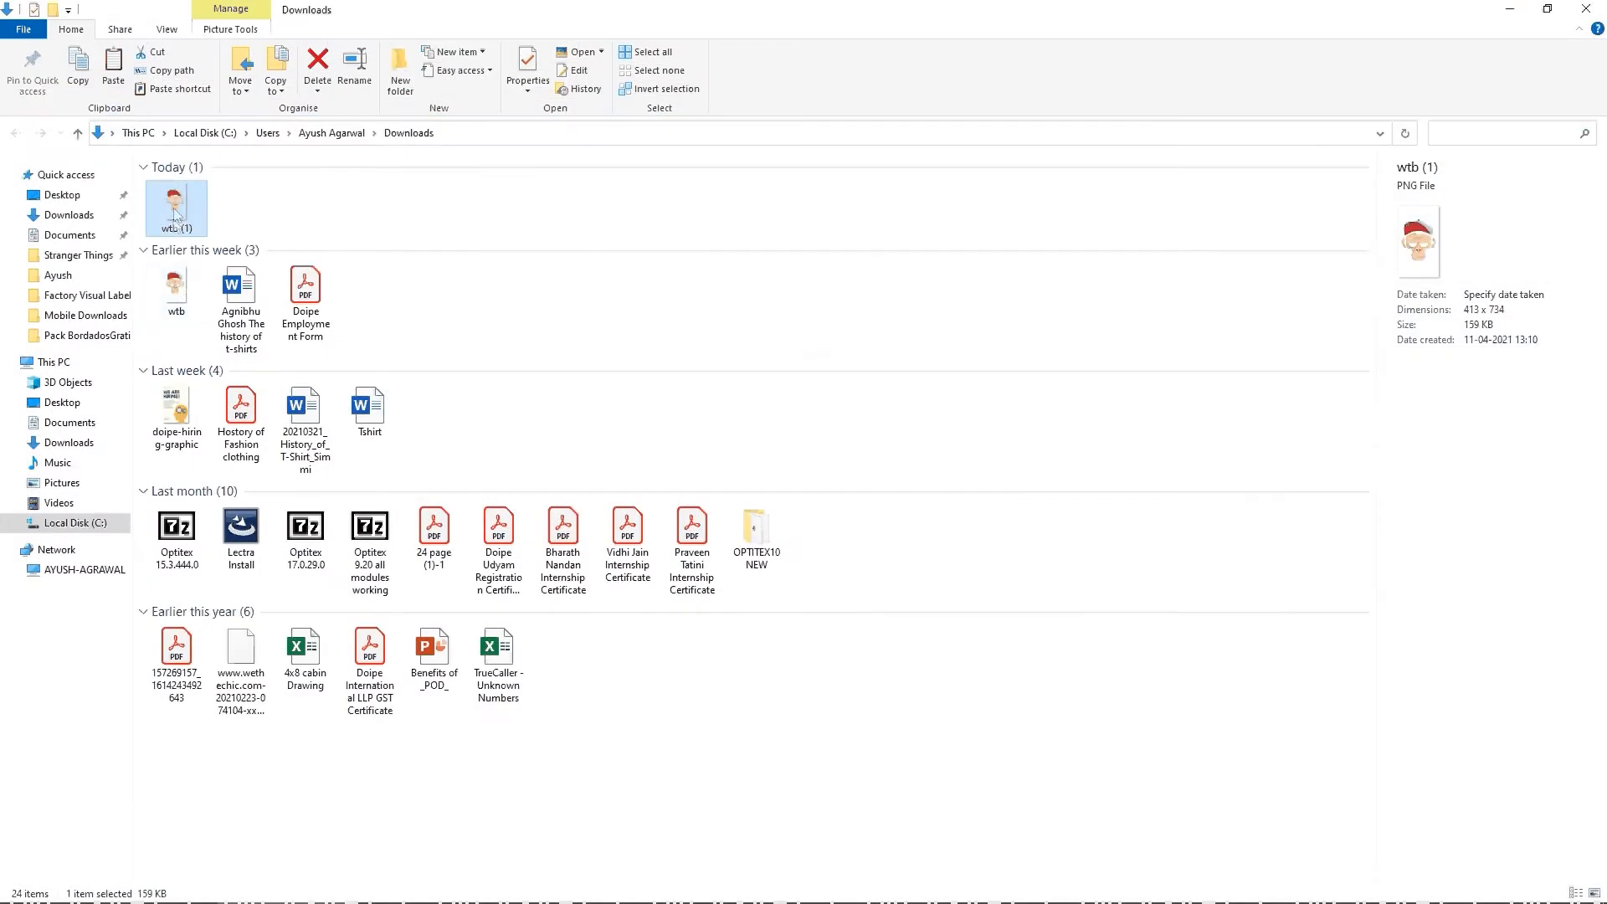
{"action": "left_click_drag", "start_coordinate": [174, 214], "coordinate": [723, 482]}
{"action": "left_click", "coordinate": [484, 80]}
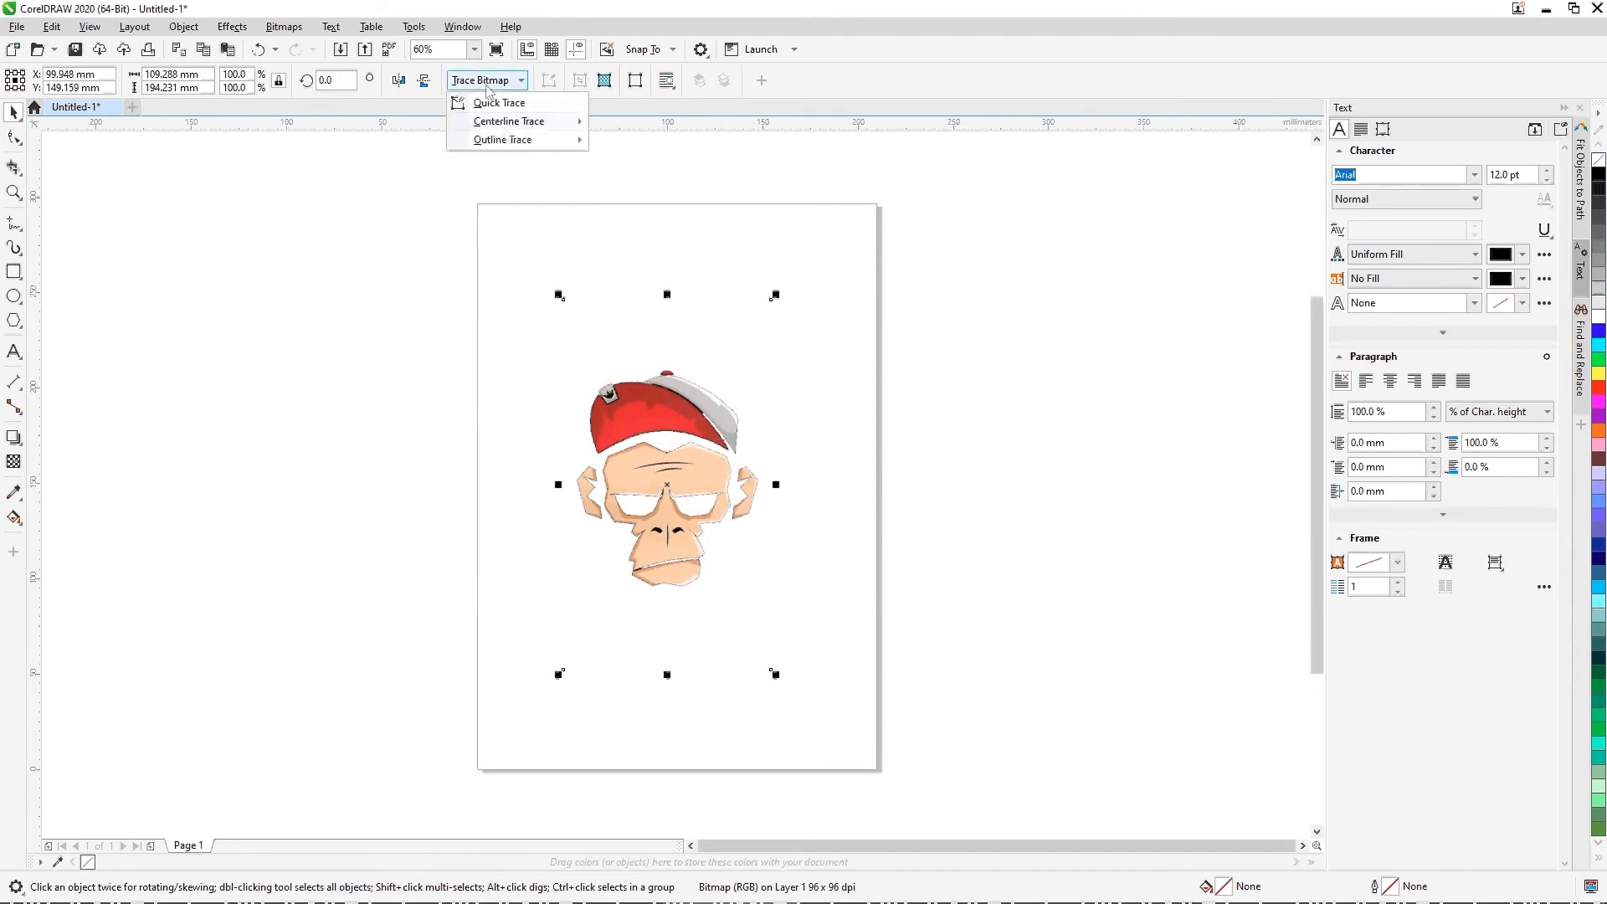
{"action": "mouse_move", "coordinate": [510, 139]}
{"action": "left_click", "coordinate": [663, 149]}
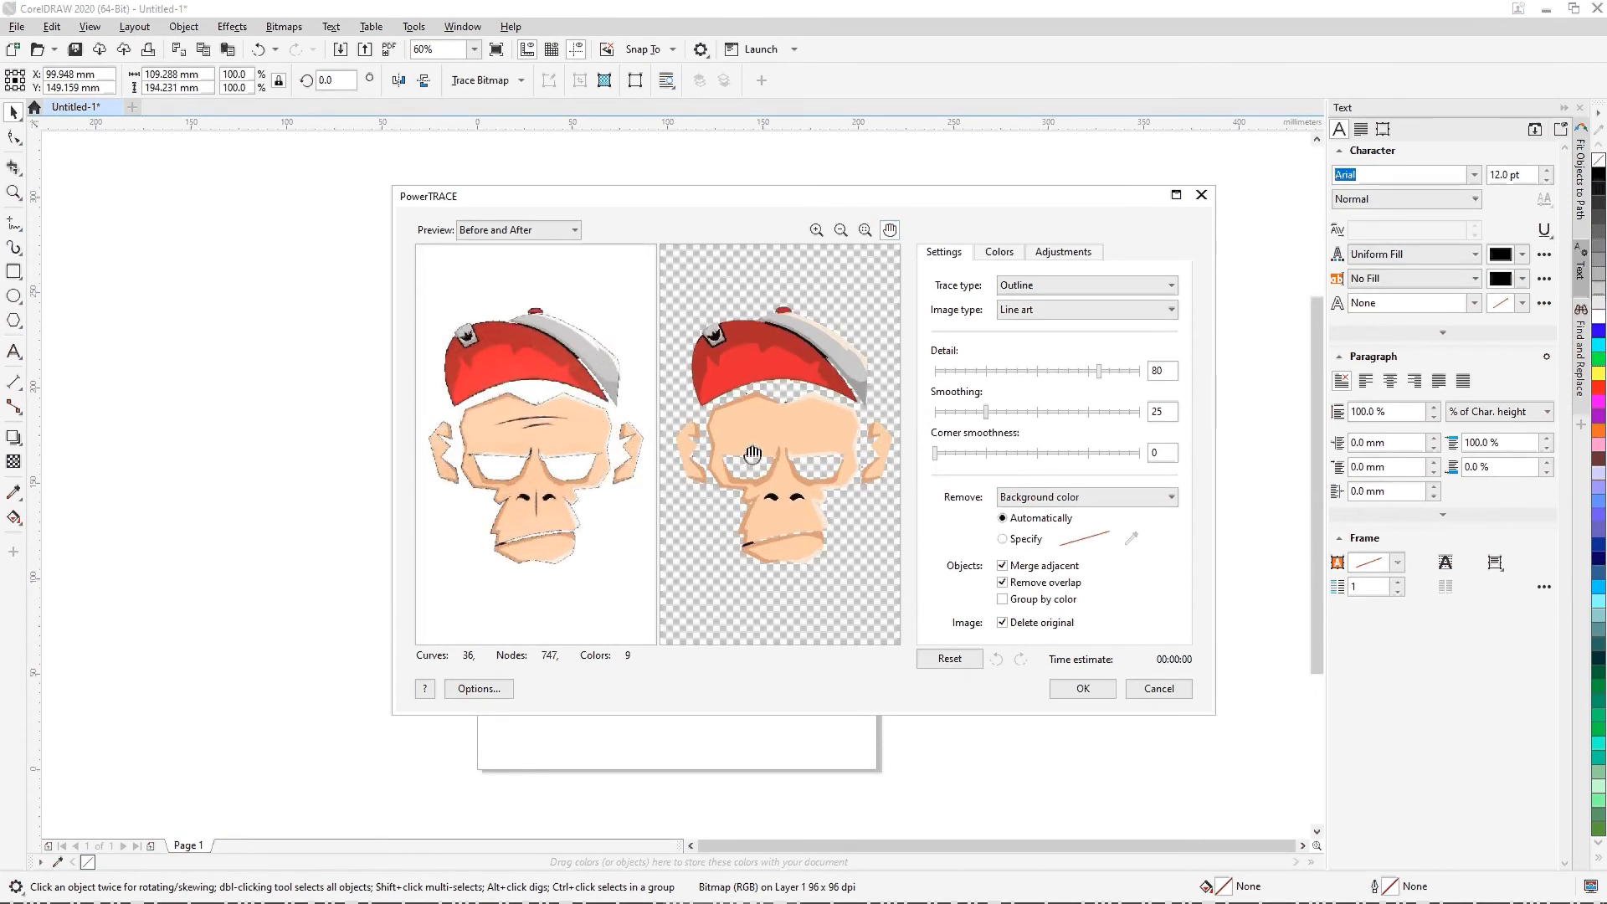
Step: Set the trace's smoothing to 30, corner smoothness to 30 and detail to 94
{"action": "scroll", "coordinate": [754, 457], "scroll_direction": "up", "scroll_amount": 5}
{"action": "scroll", "coordinate": [804, 498], "scroll_direction": "down", "scroll_amount": 5}
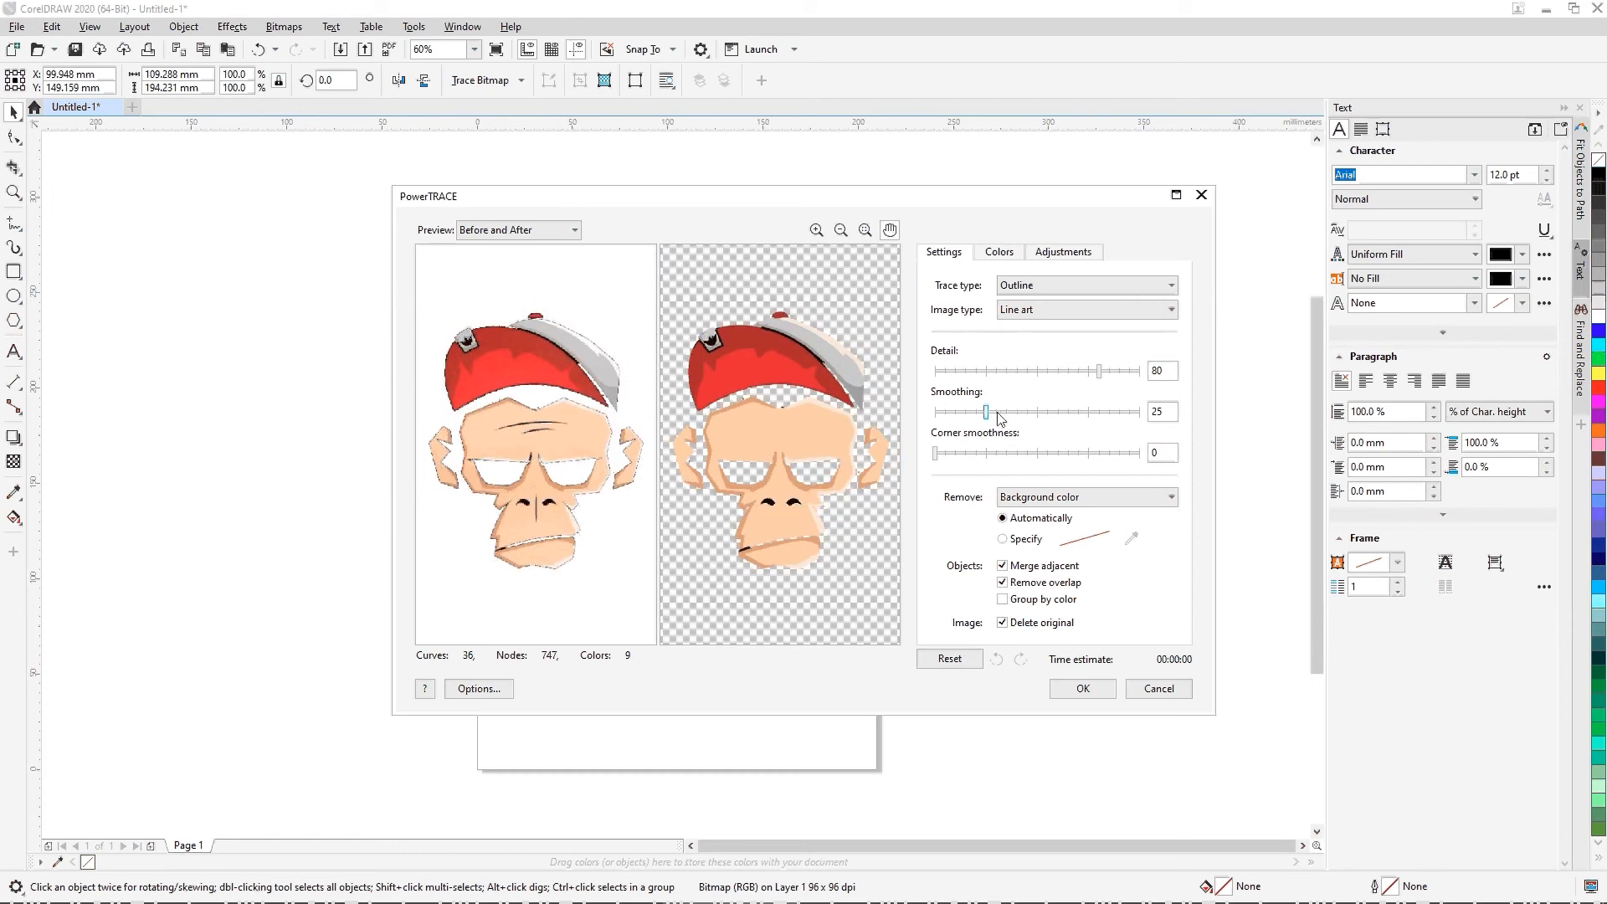
{"action": "left_click", "coordinate": [997, 455]}
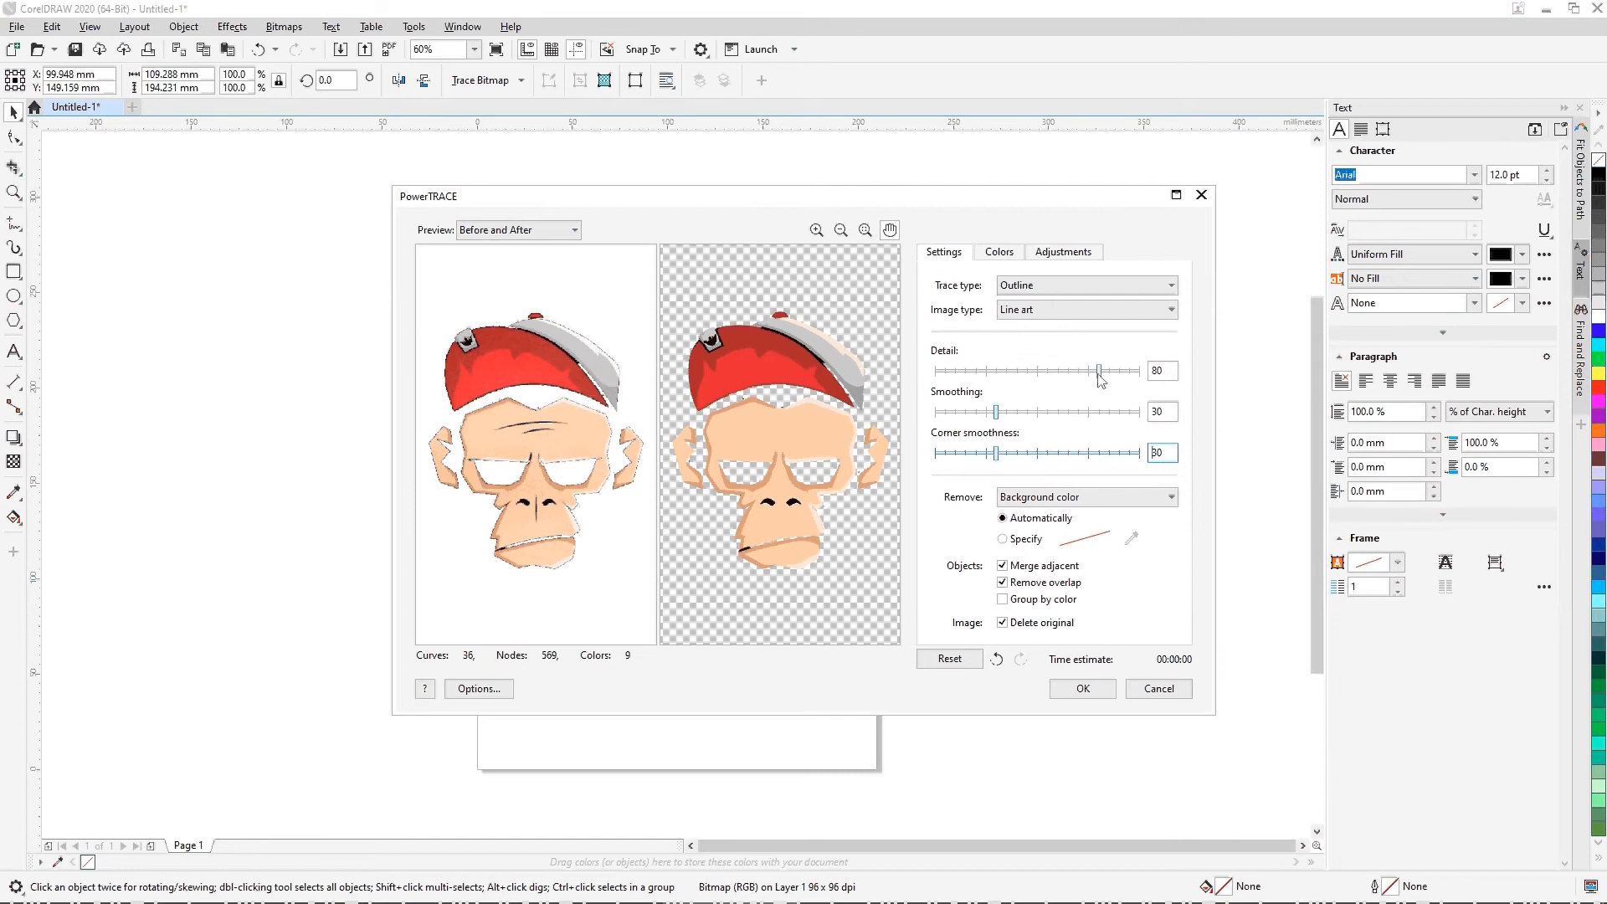
{"action": "left_click_drag", "start_coordinate": [1101, 379], "coordinate": [1124, 384]}
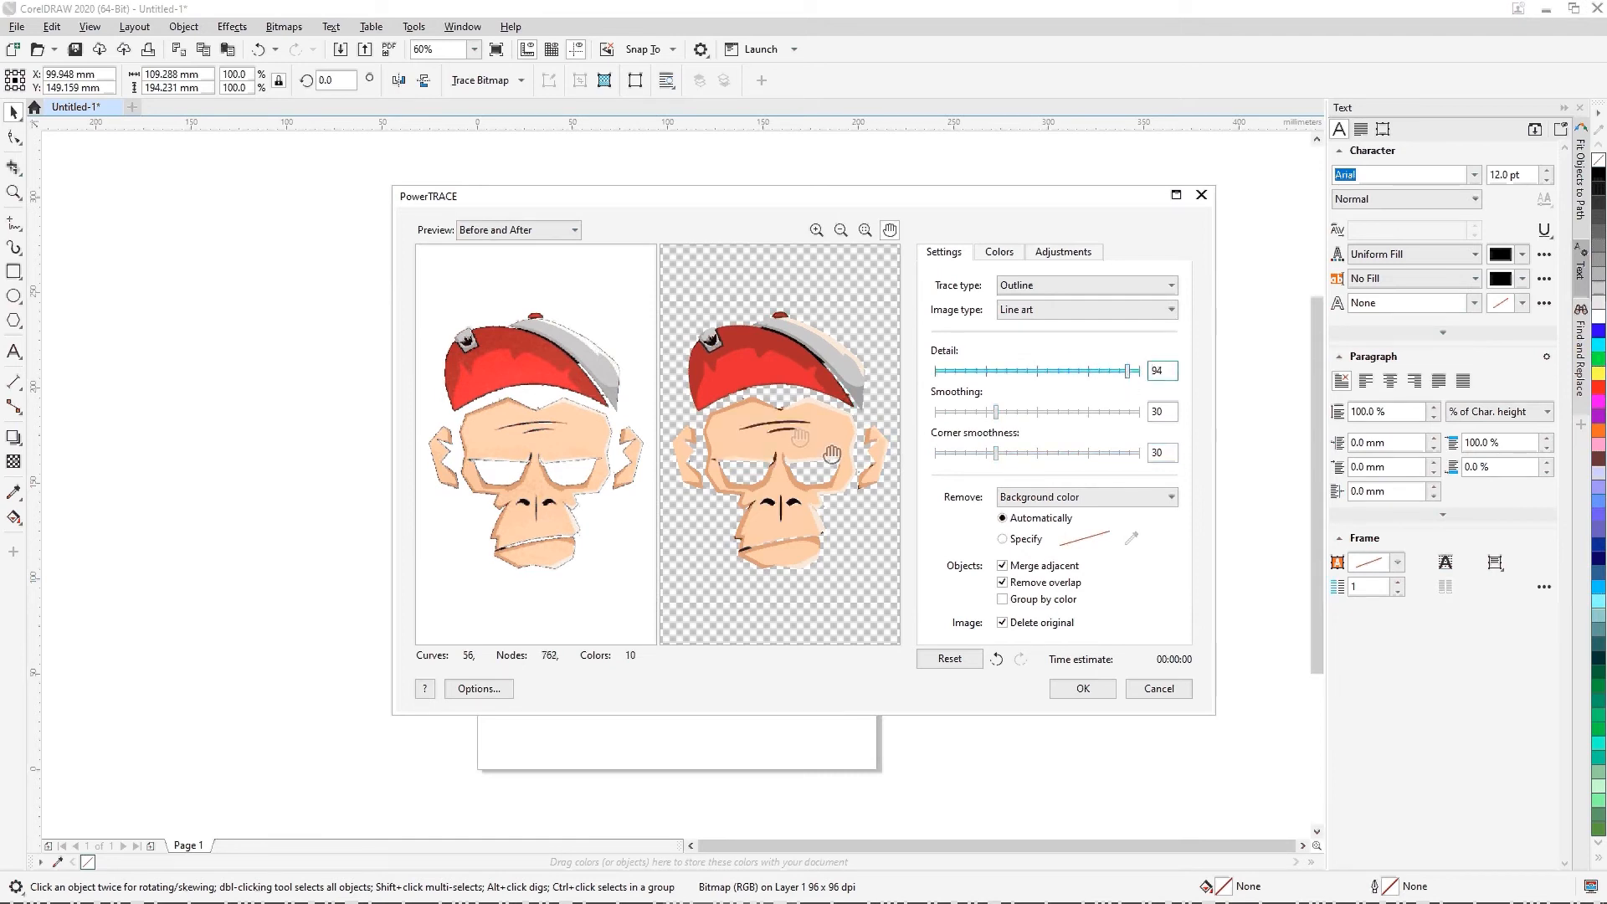
Step: Compare the original and traced monkey up close in the PowerTRACE preview, including the cap, face and the trace's color list
{"action": "scroll", "coordinate": [783, 443], "scroll_direction": "up", "scroll_amount": 3}
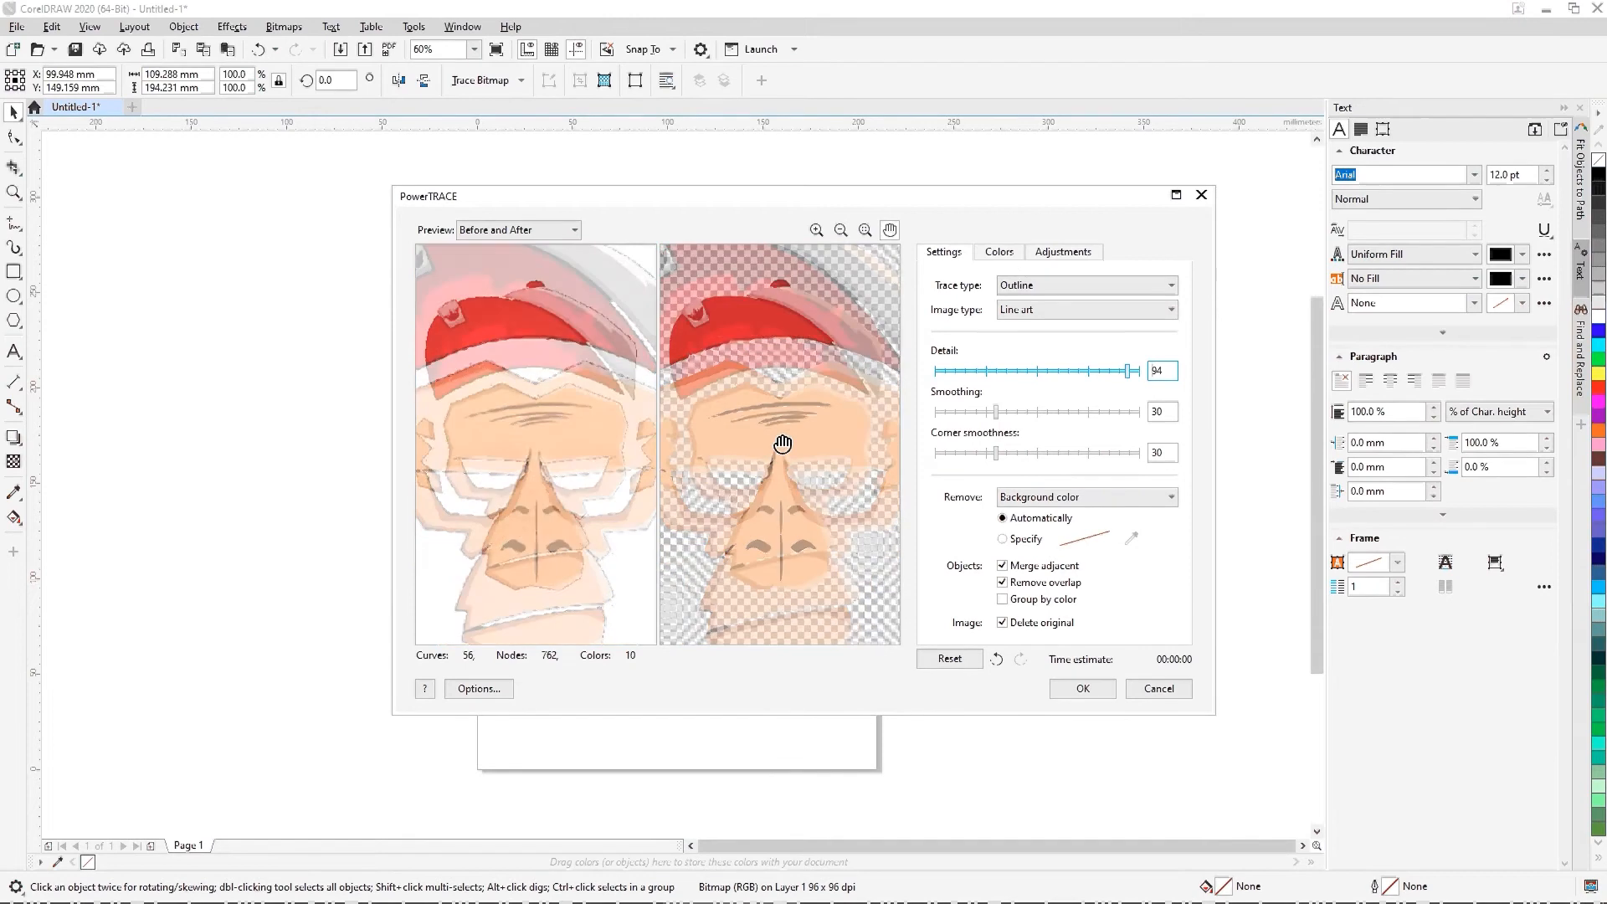
{"action": "scroll", "coordinate": [783, 444], "scroll_direction": "down", "scroll_amount": 3}
{"action": "scroll", "coordinate": [783, 410], "scroll_direction": "up", "scroll_amount": 2}
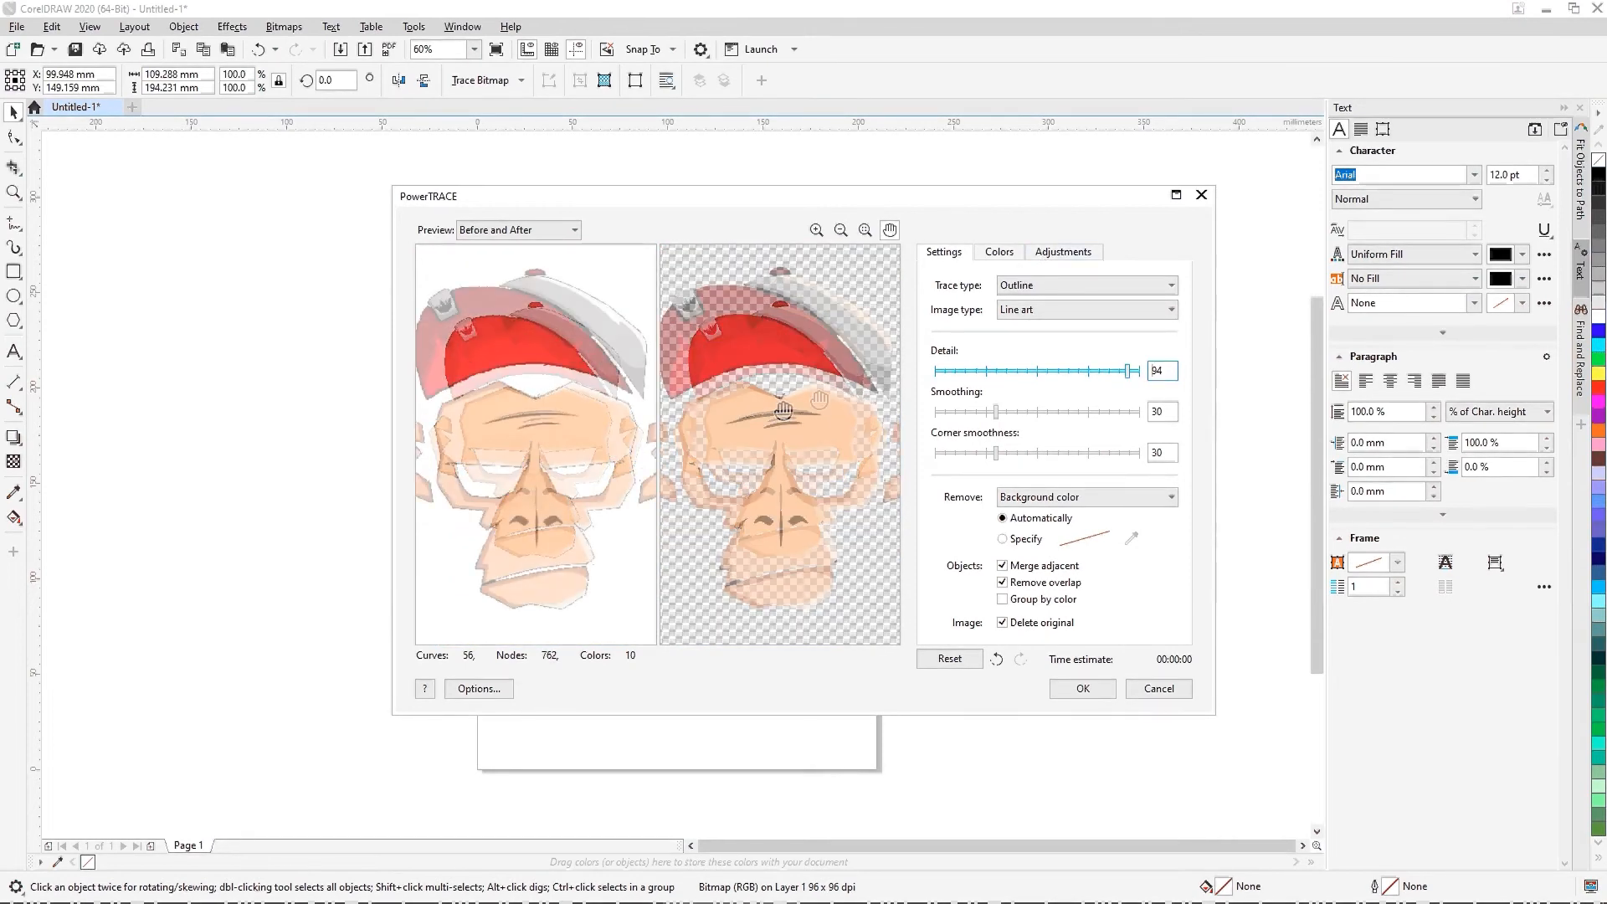
{"action": "scroll", "coordinate": [783, 410], "scroll_direction": "down", "scroll_amount": 2}
{"action": "scroll", "coordinate": [753, 361], "scroll_direction": "up", "scroll_amount": 3}
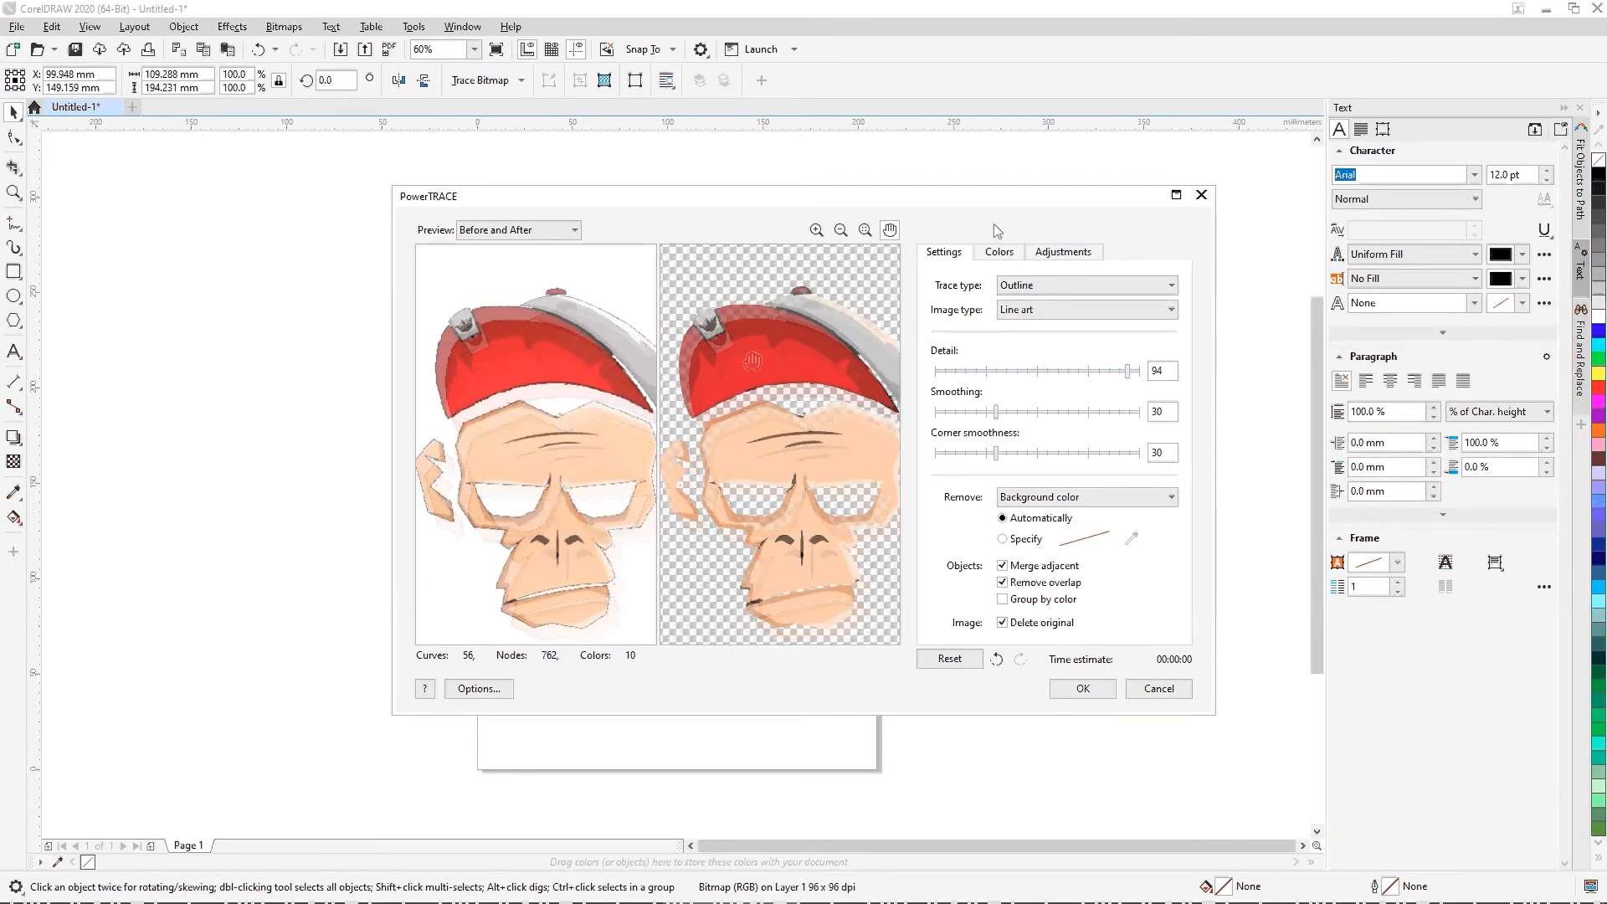
{"action": "left_click", "coordinate": [1000, 254]}
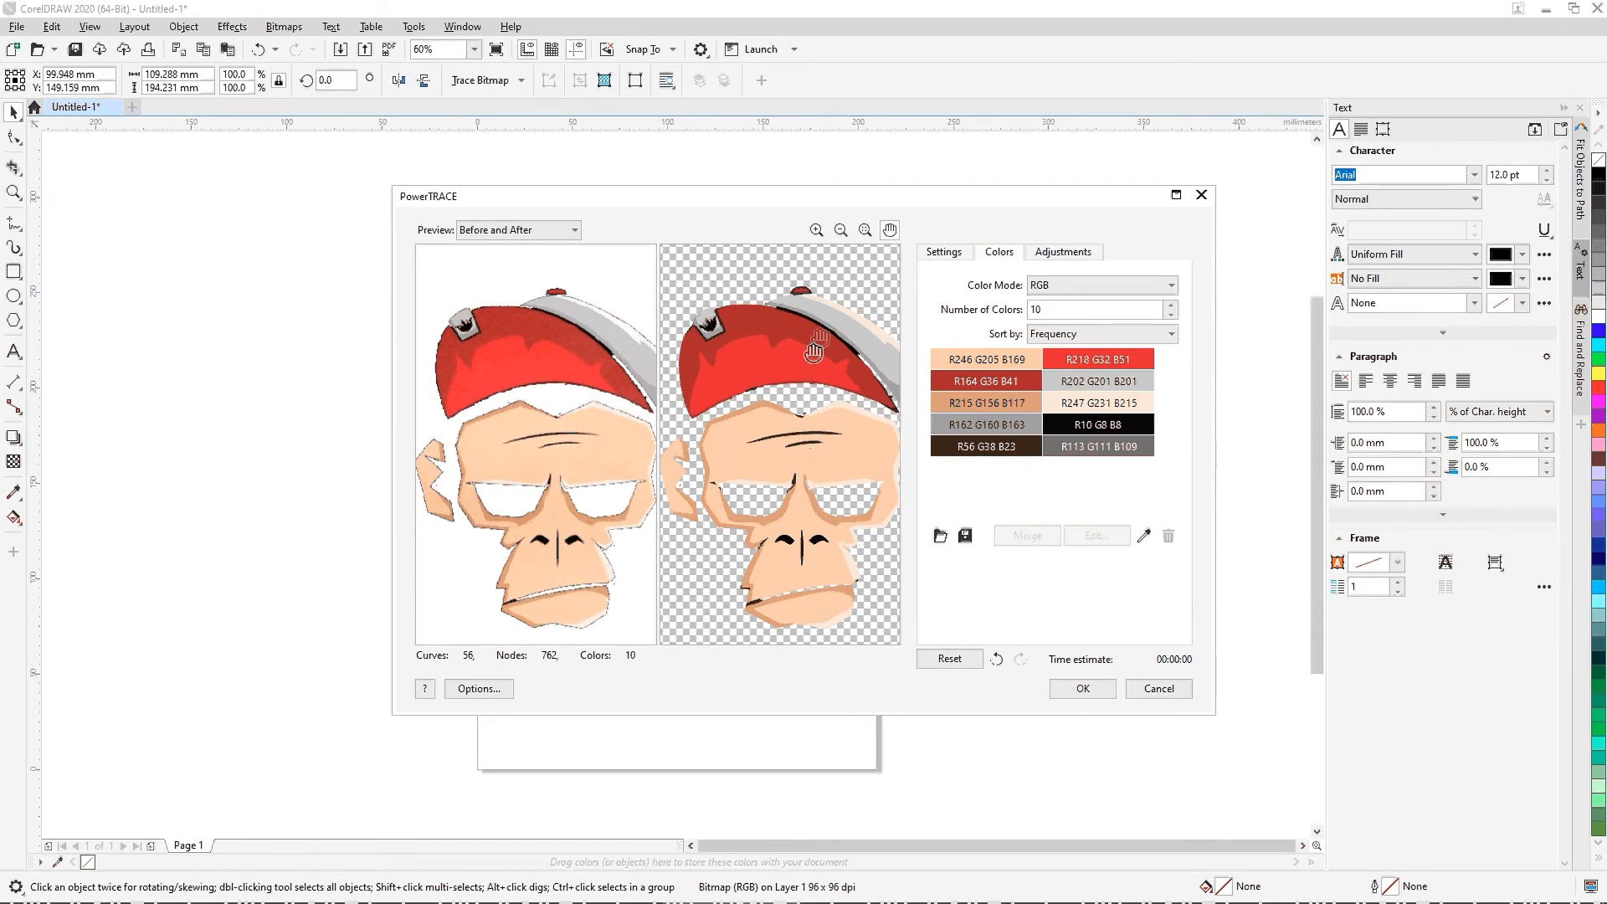
{"action": "scroll", "coordinate": [814, 352], "scroll_direction": "up", "scroll_amount": 3}
{"action": "scroll", "coordinate": [821, 338], "scroll_direction": "down", "scroll_amount": 1}
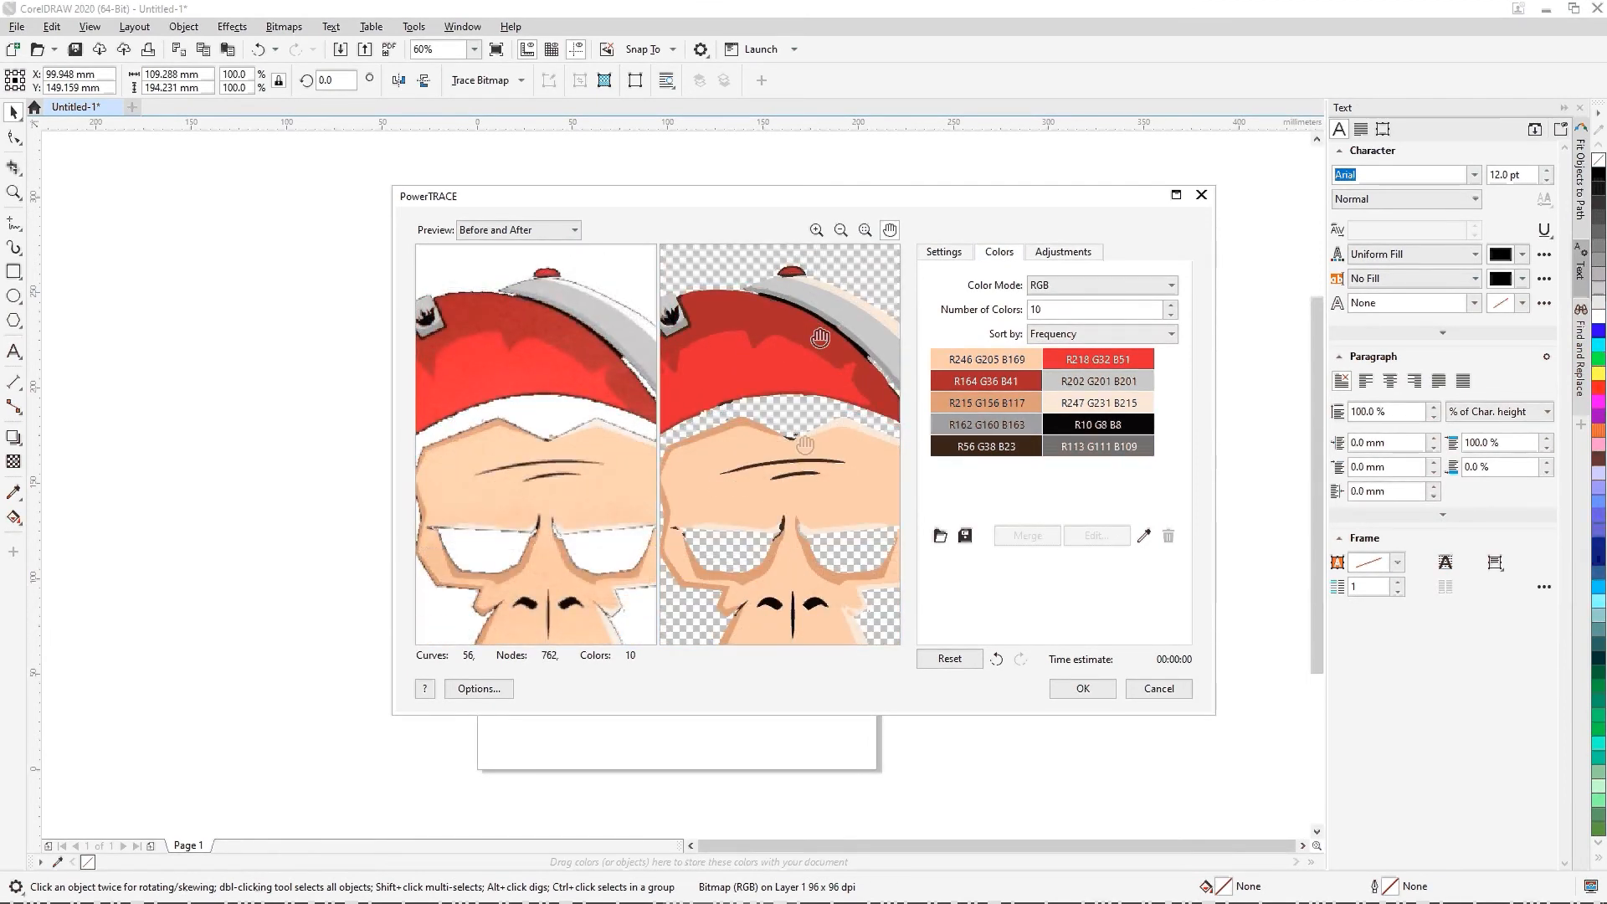
{"action": "scroll", "coordinate": [804, 444], "scroll_direction": "down", "scroll_amount": 2}
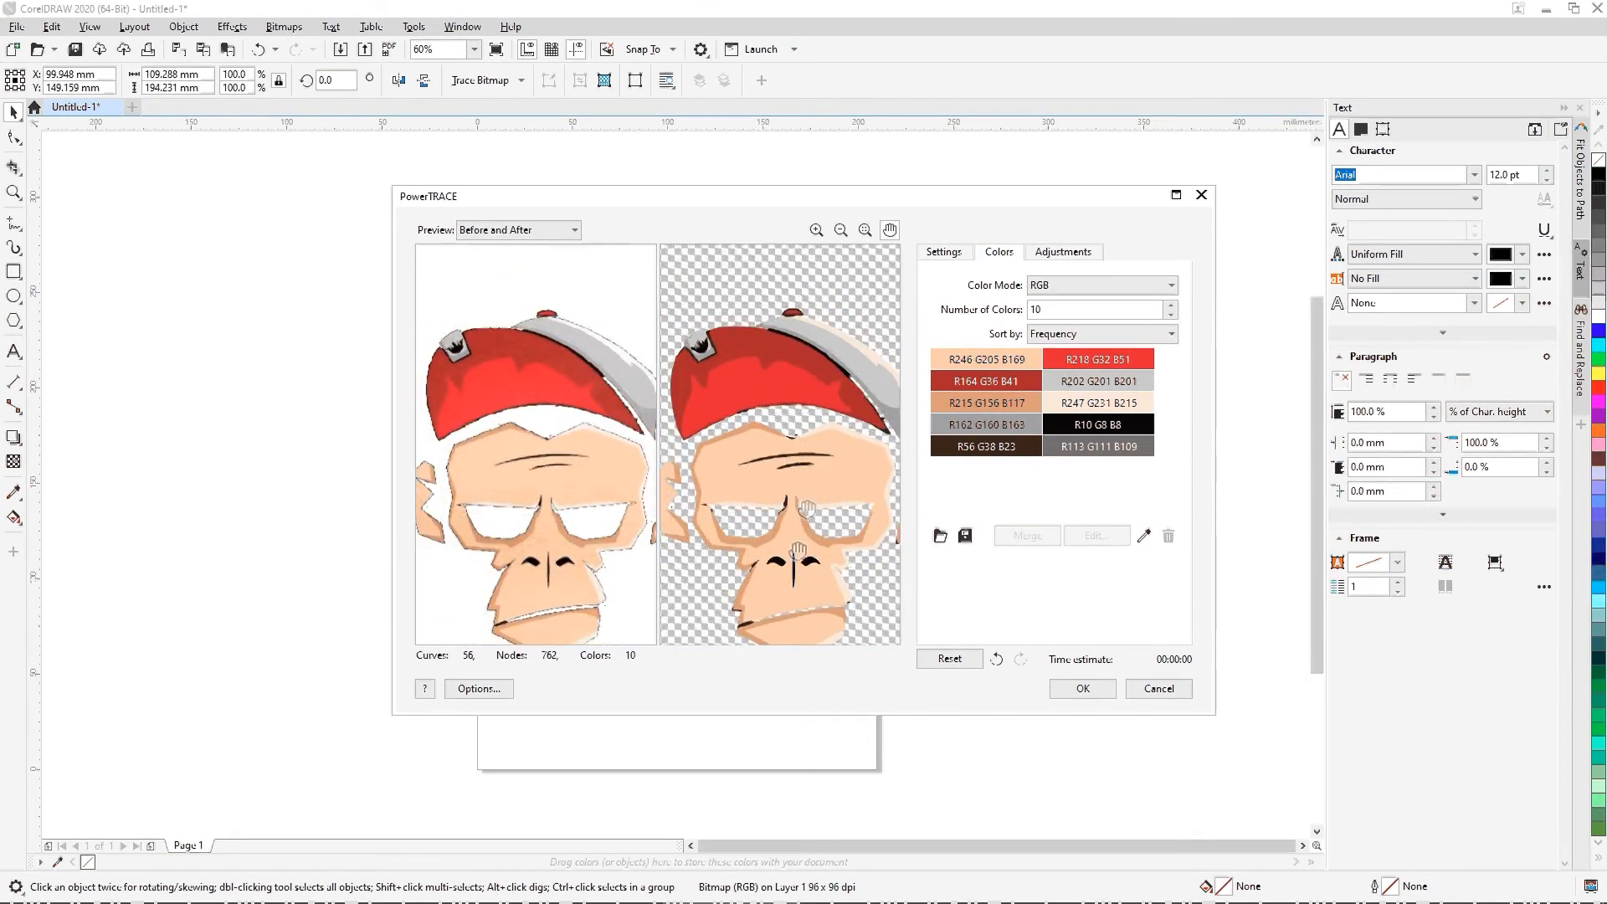
{"action": "left_click_drag", "start_coordinate": [824, 451], "coordinate": [737, 463]}
{"action": "scroll", "coordinate": [840, 423], "scroll_direction": "up", "scroll_amount": 2}
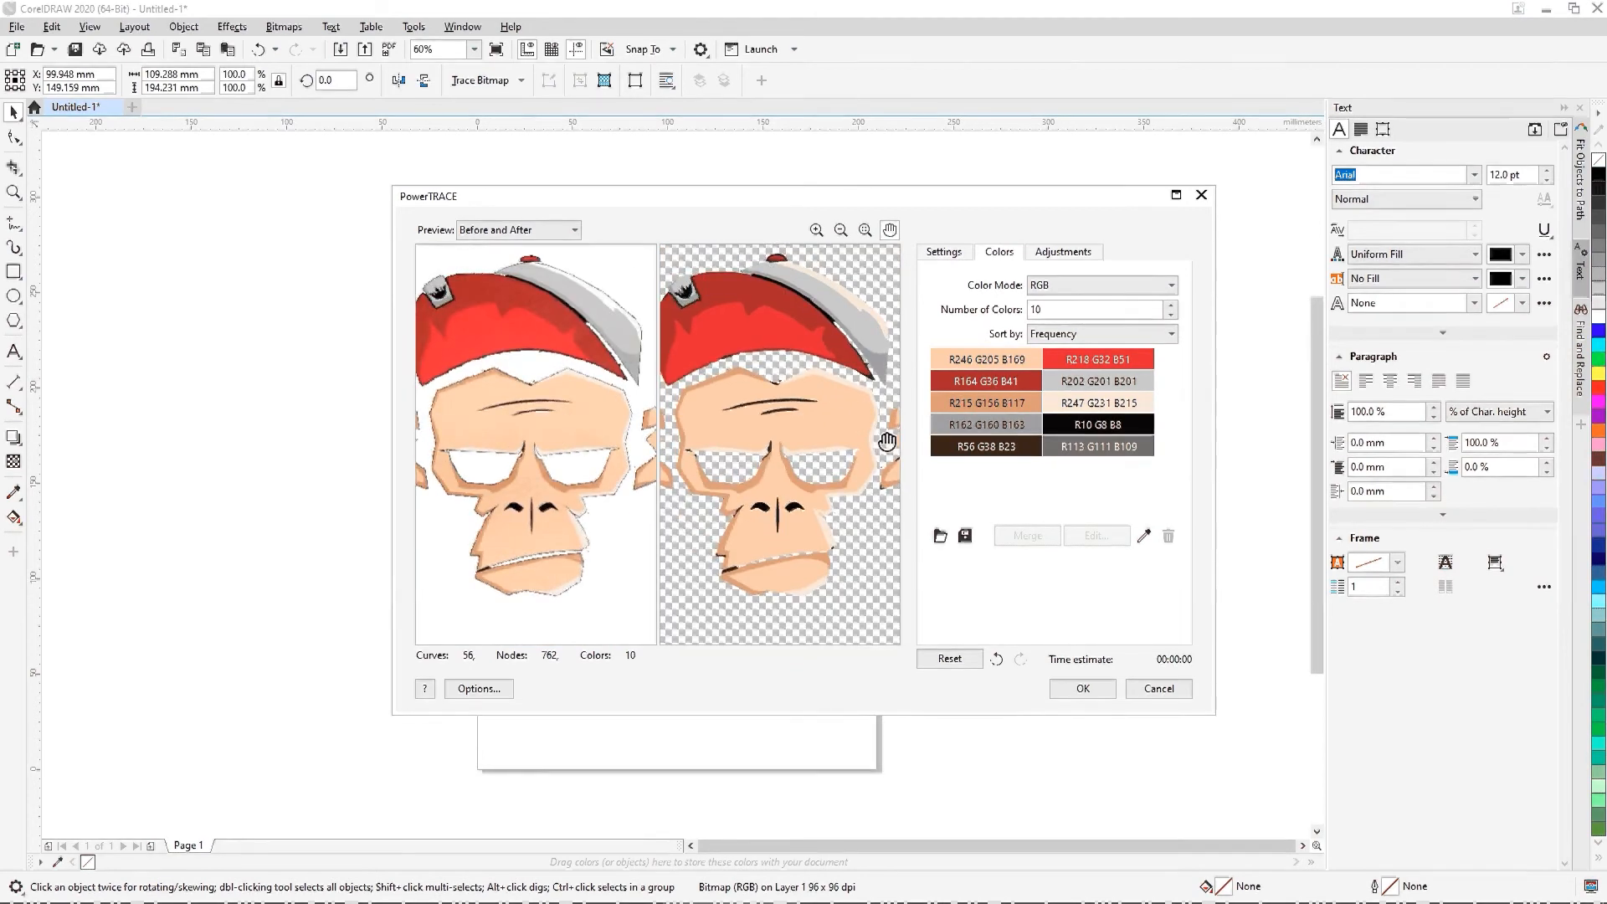
Step: Merge the dark brown R56 G38 B23 and near-black R10 G8 B8 trace colors into one
{"action": "left_click", "coordinate": [1015, 453]}
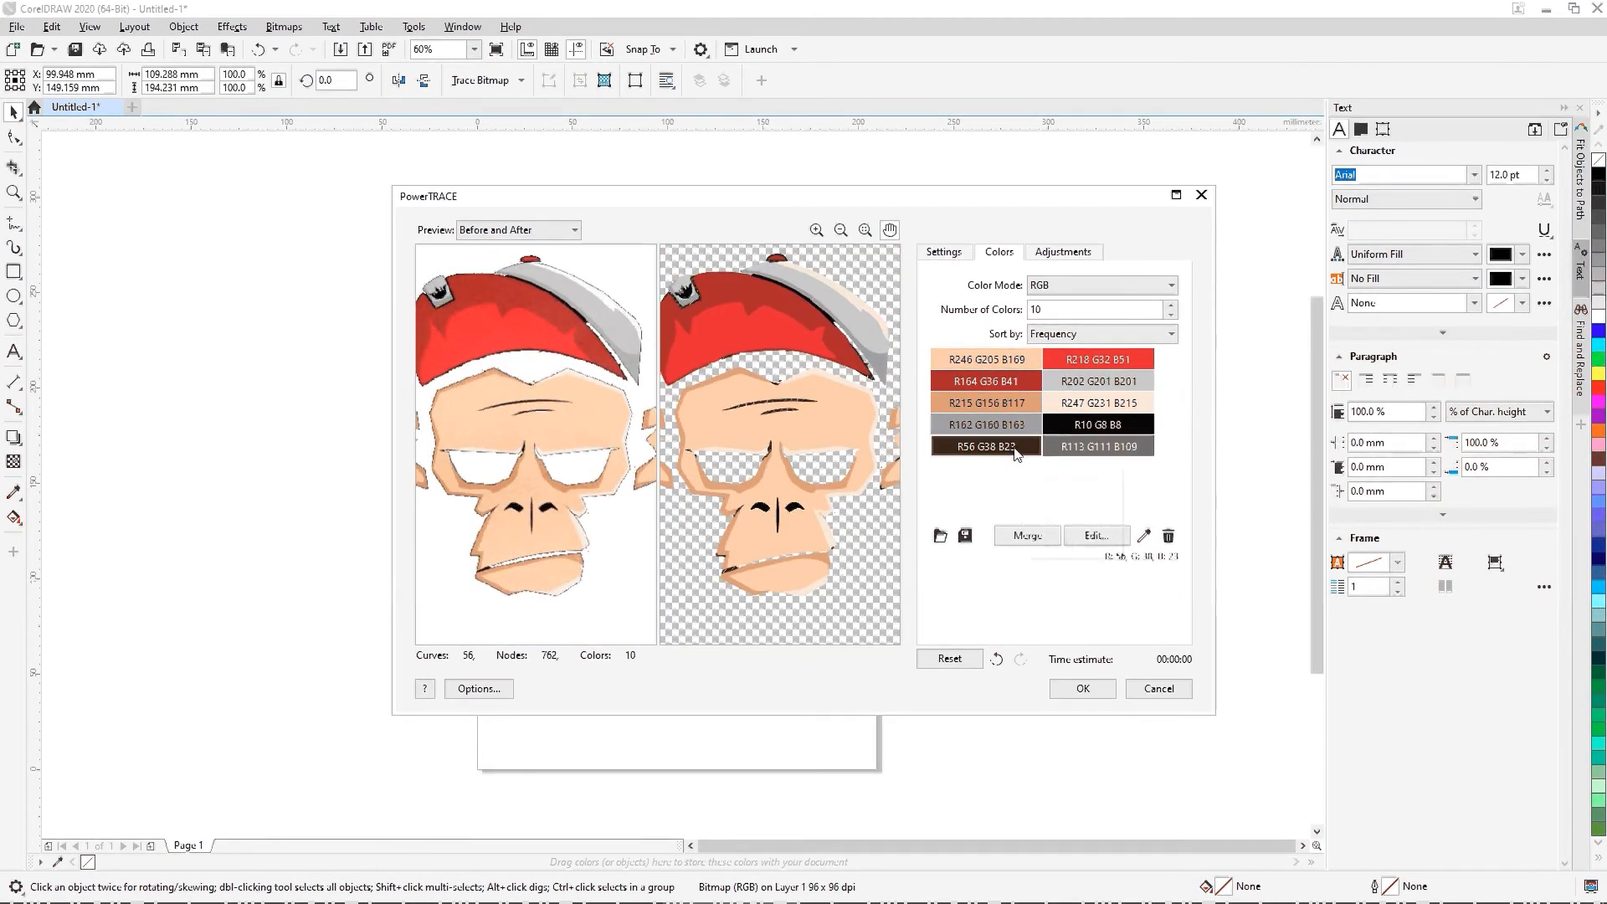
{"action": "left_click", "coordinate": [1100, 429]}
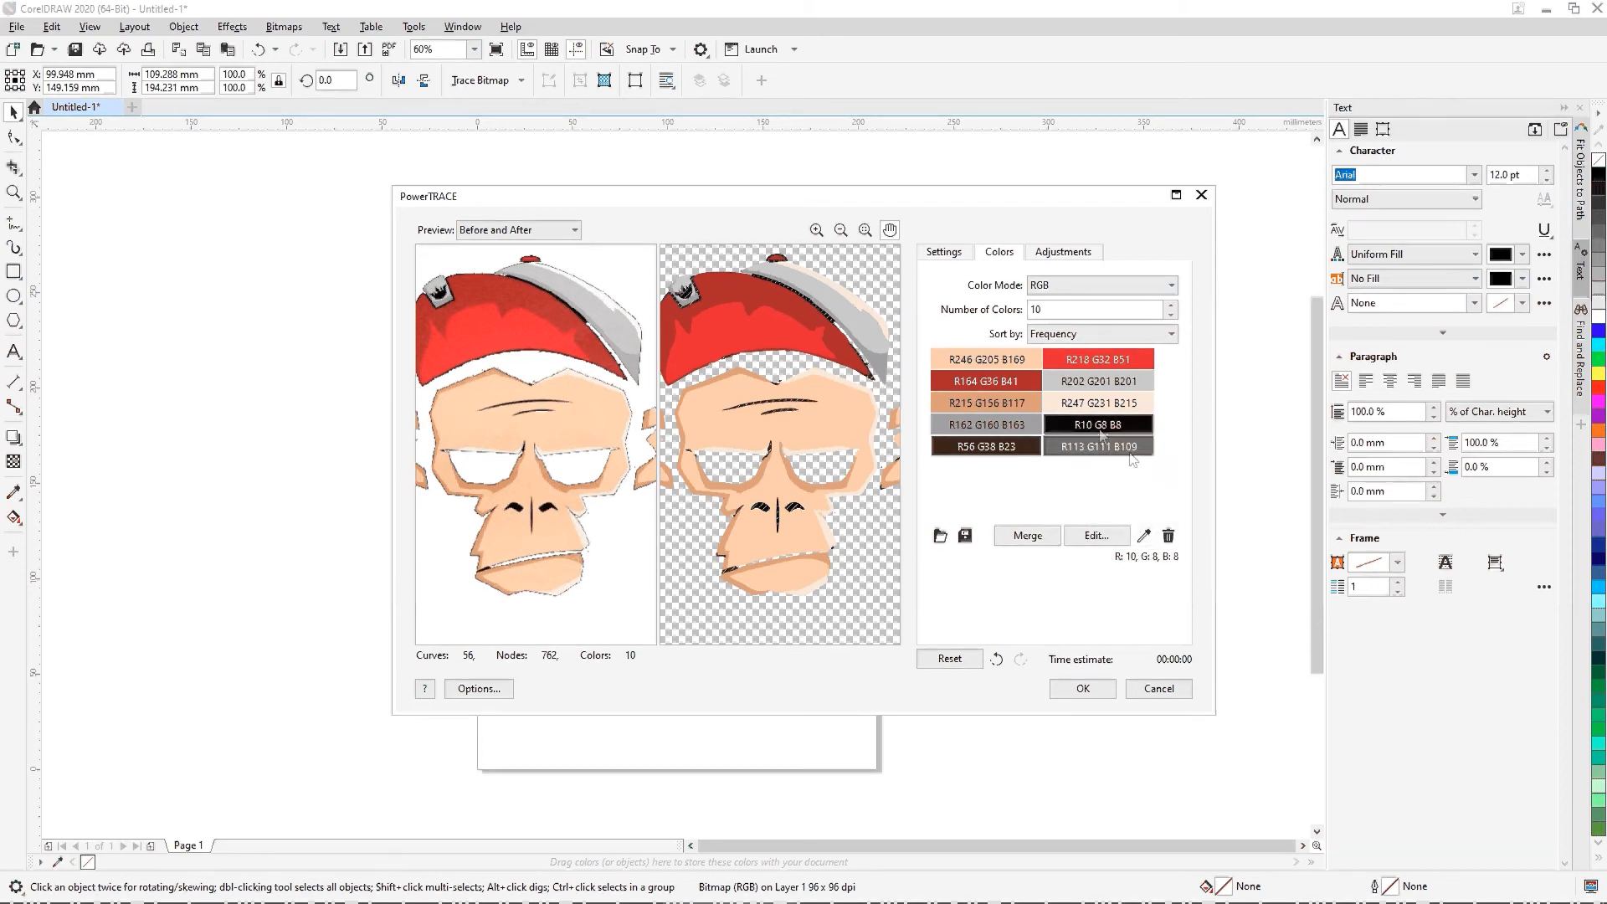
{"action": "left_click", "coordinate": [1044, 537]}
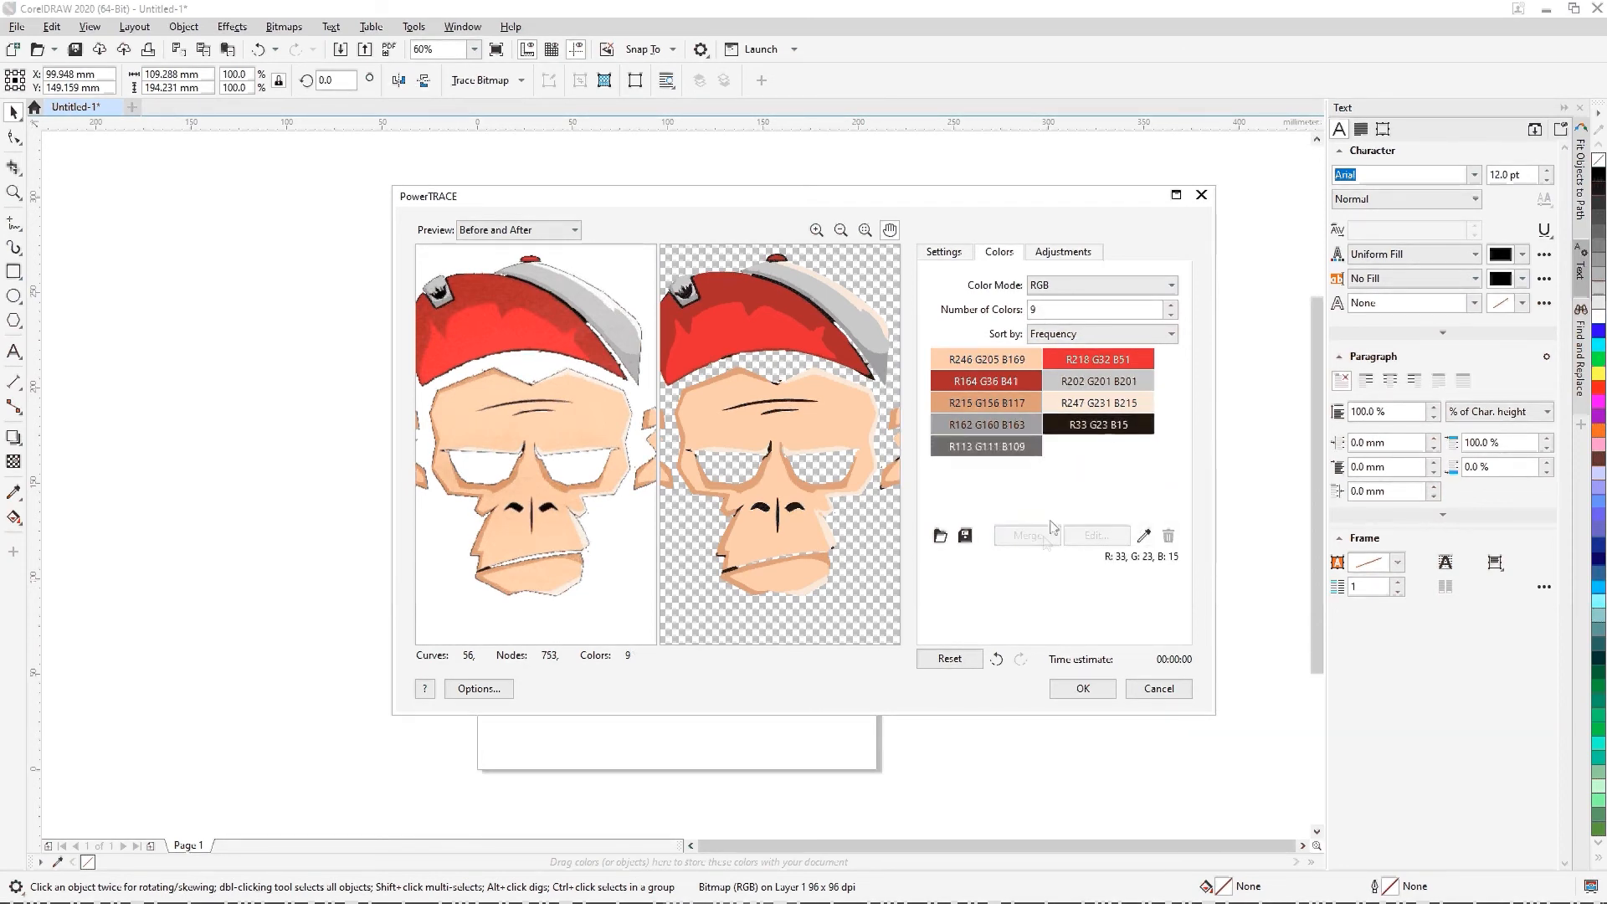
Step: Change the merged dark trace color to Black from the RGB Palette
{"action": "left_click", "coordinate": [1124, 536]}
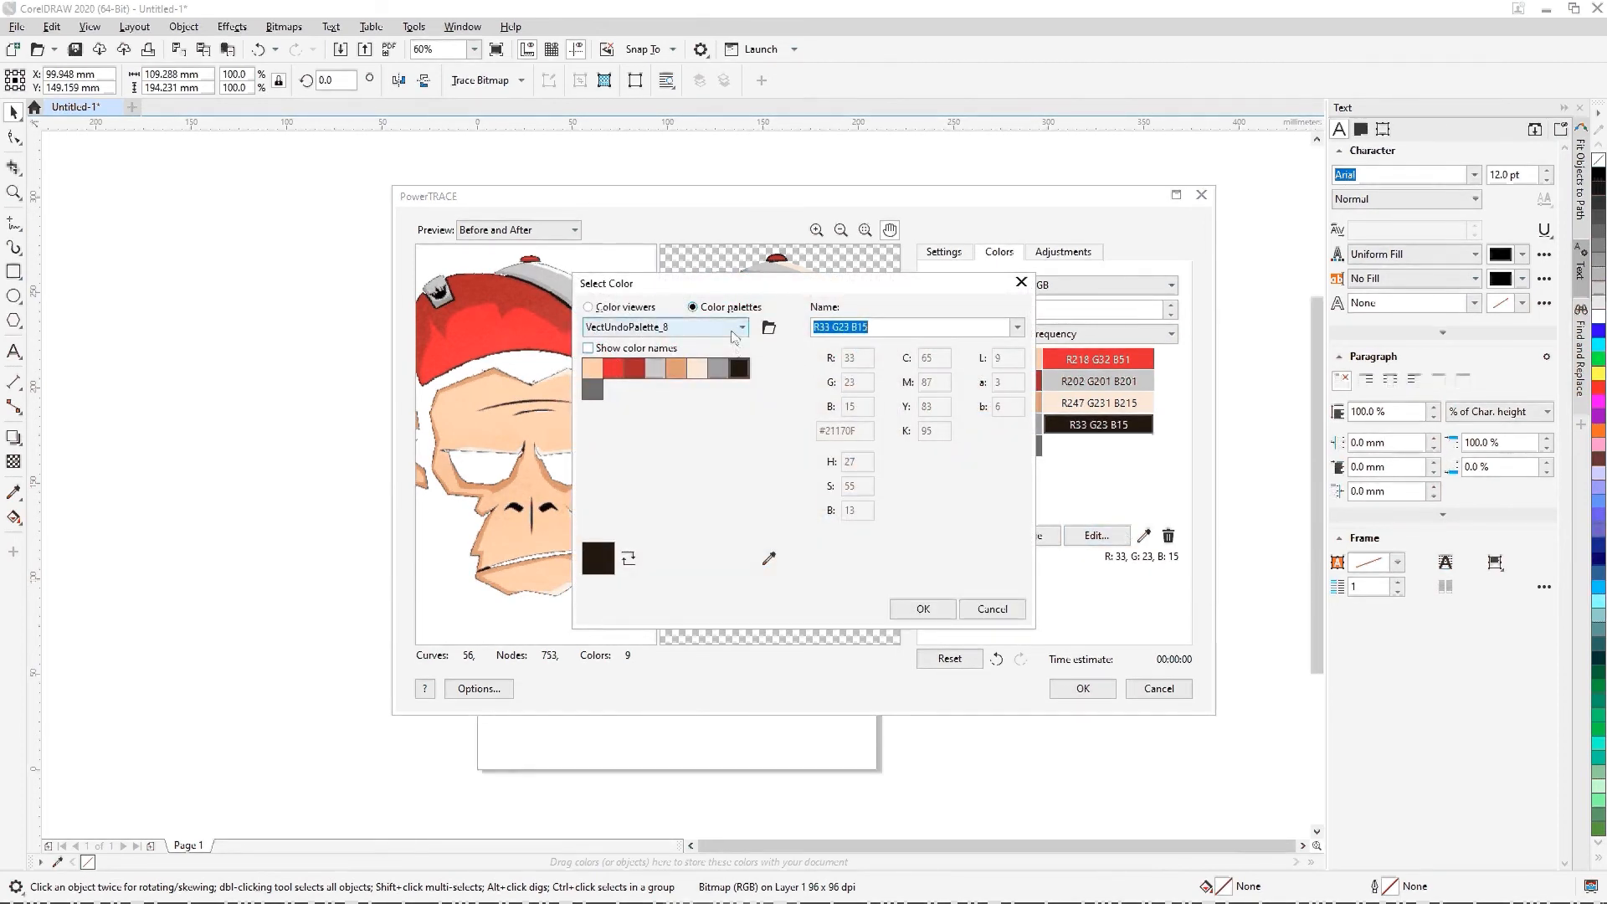
{"action": "left_click", "coordinate": [742, 330]}
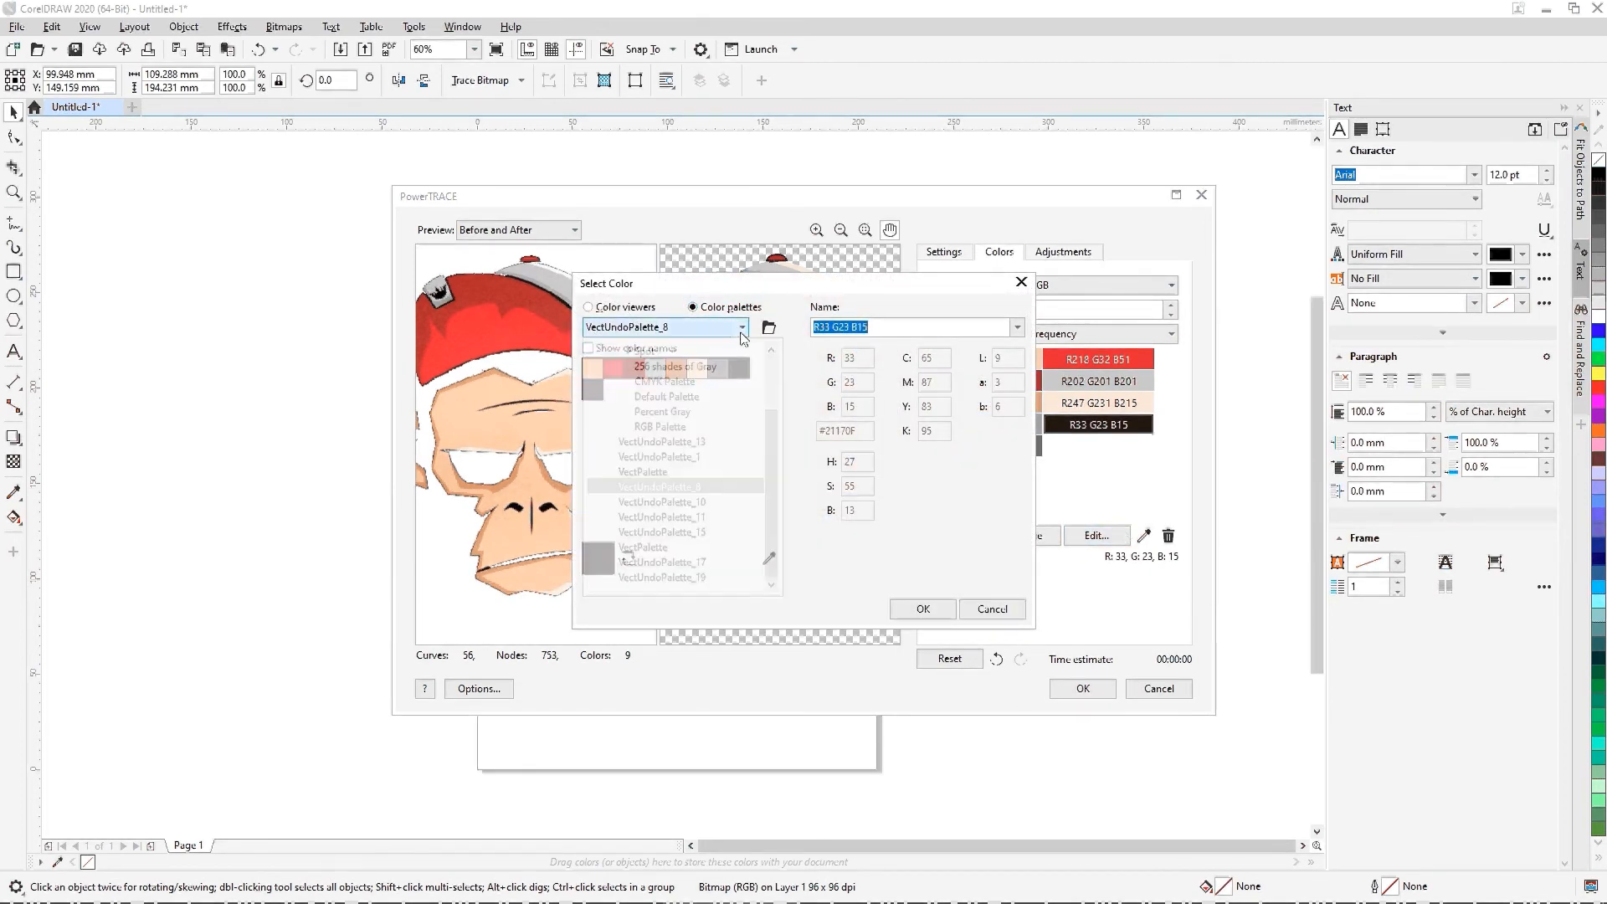
{"action": "left_click", "coordinate": [670, 427]}
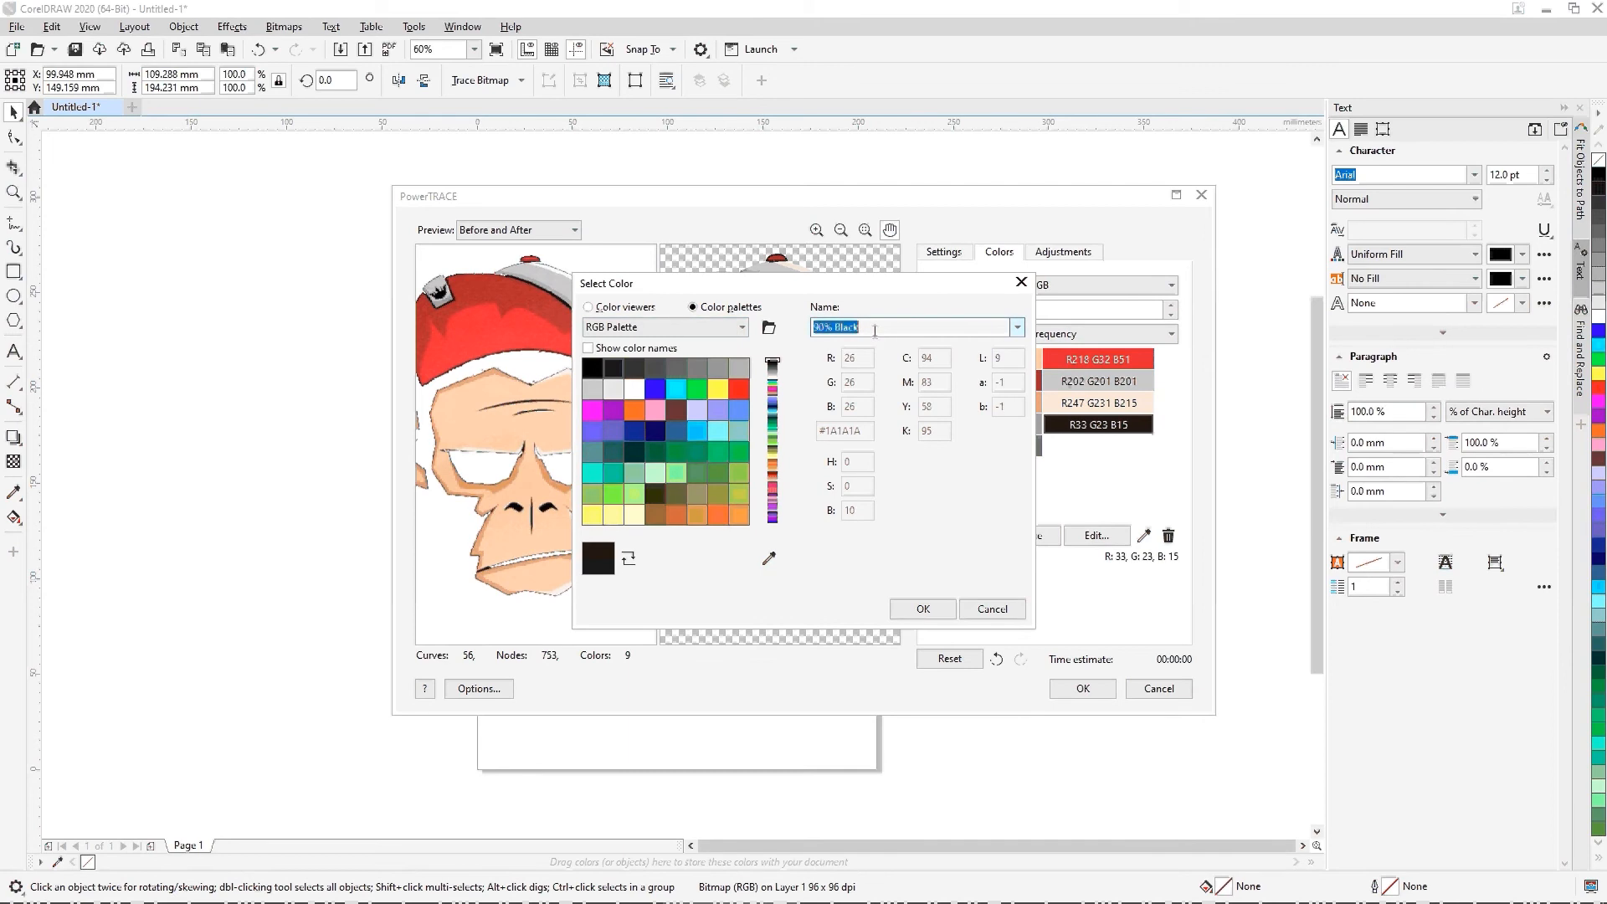
{"action": "type", "text": "Bl"}
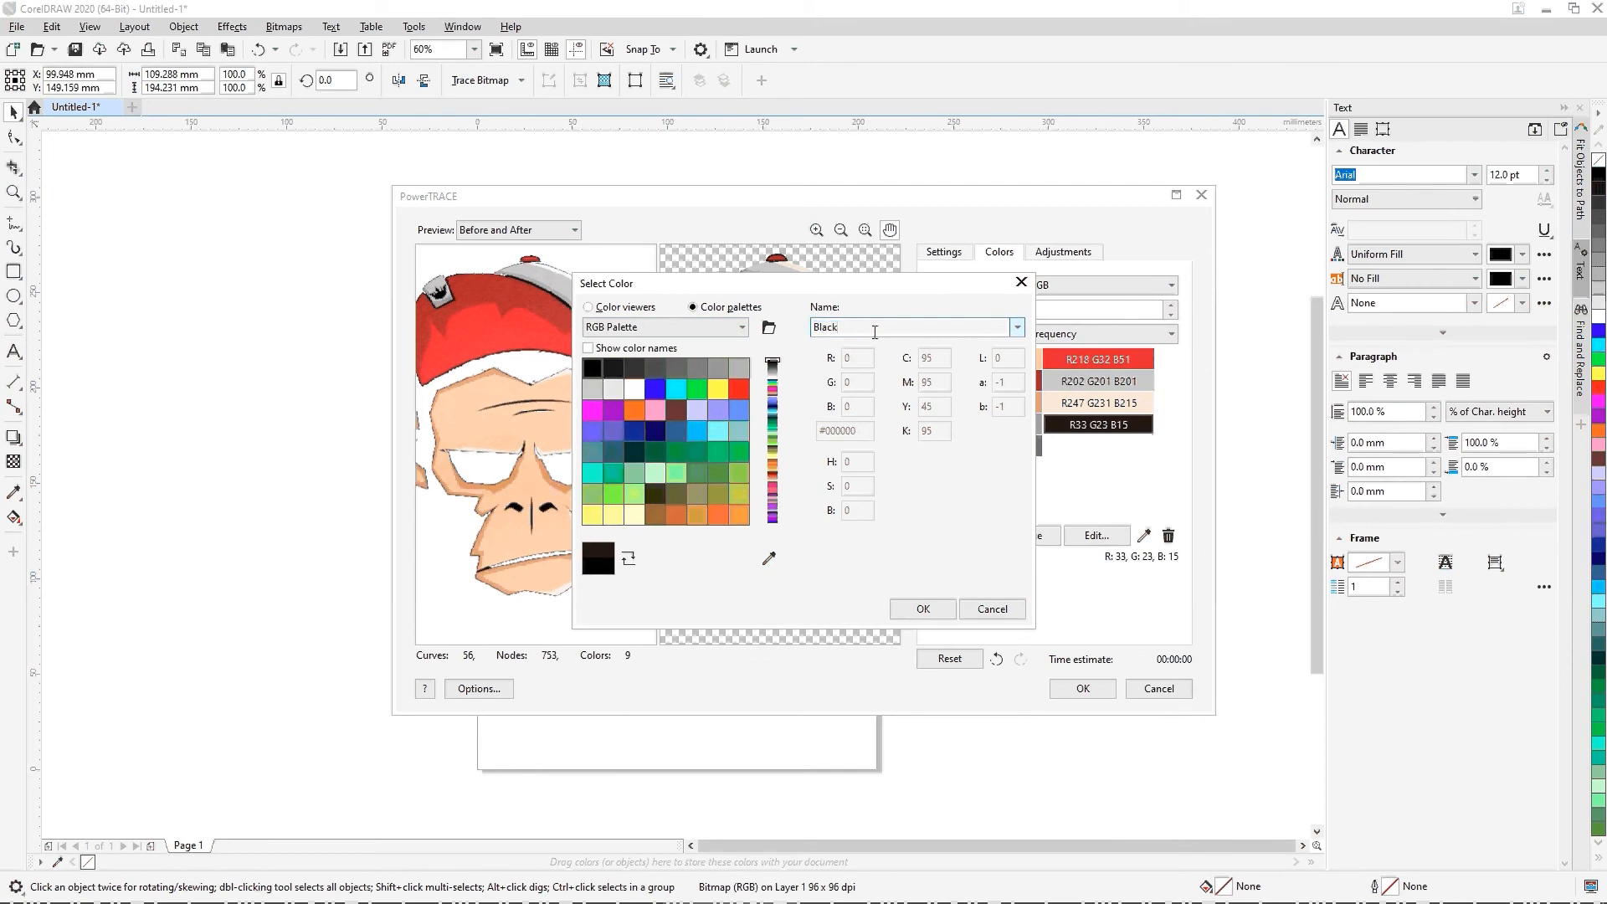
{"action": "left_click", "coordinate": [924, 609]}
{"action": "key", "text": "alt+Tab"}
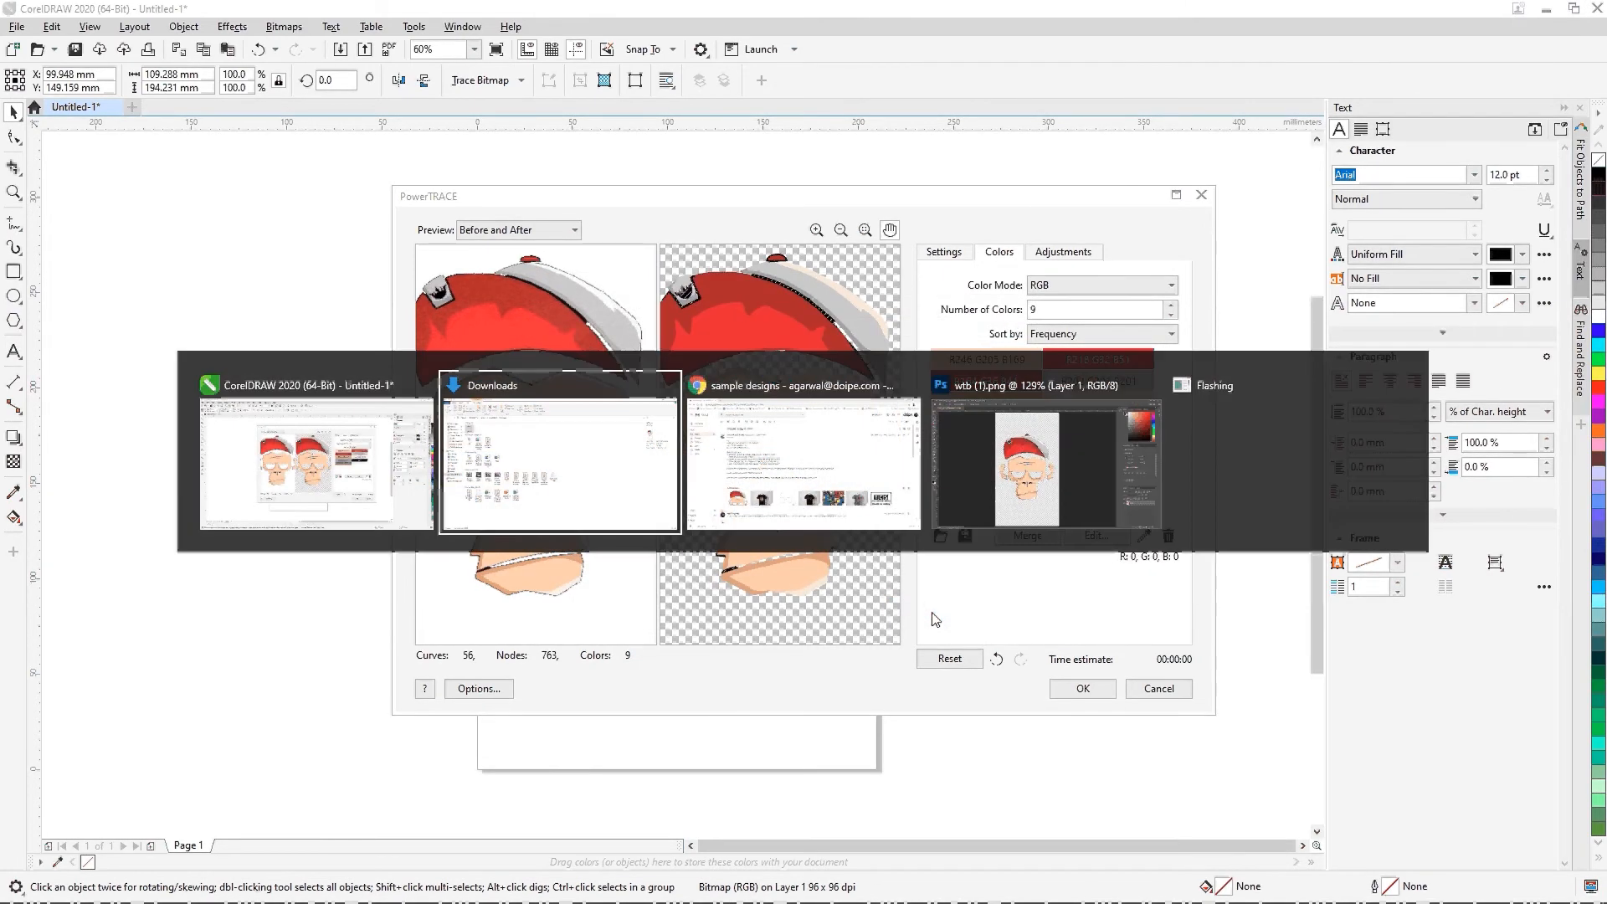
{"action": "key", "text": "Tab"}
{"action": "key", "text": "Tab"}
{"action": "key", "text": "Tab"}
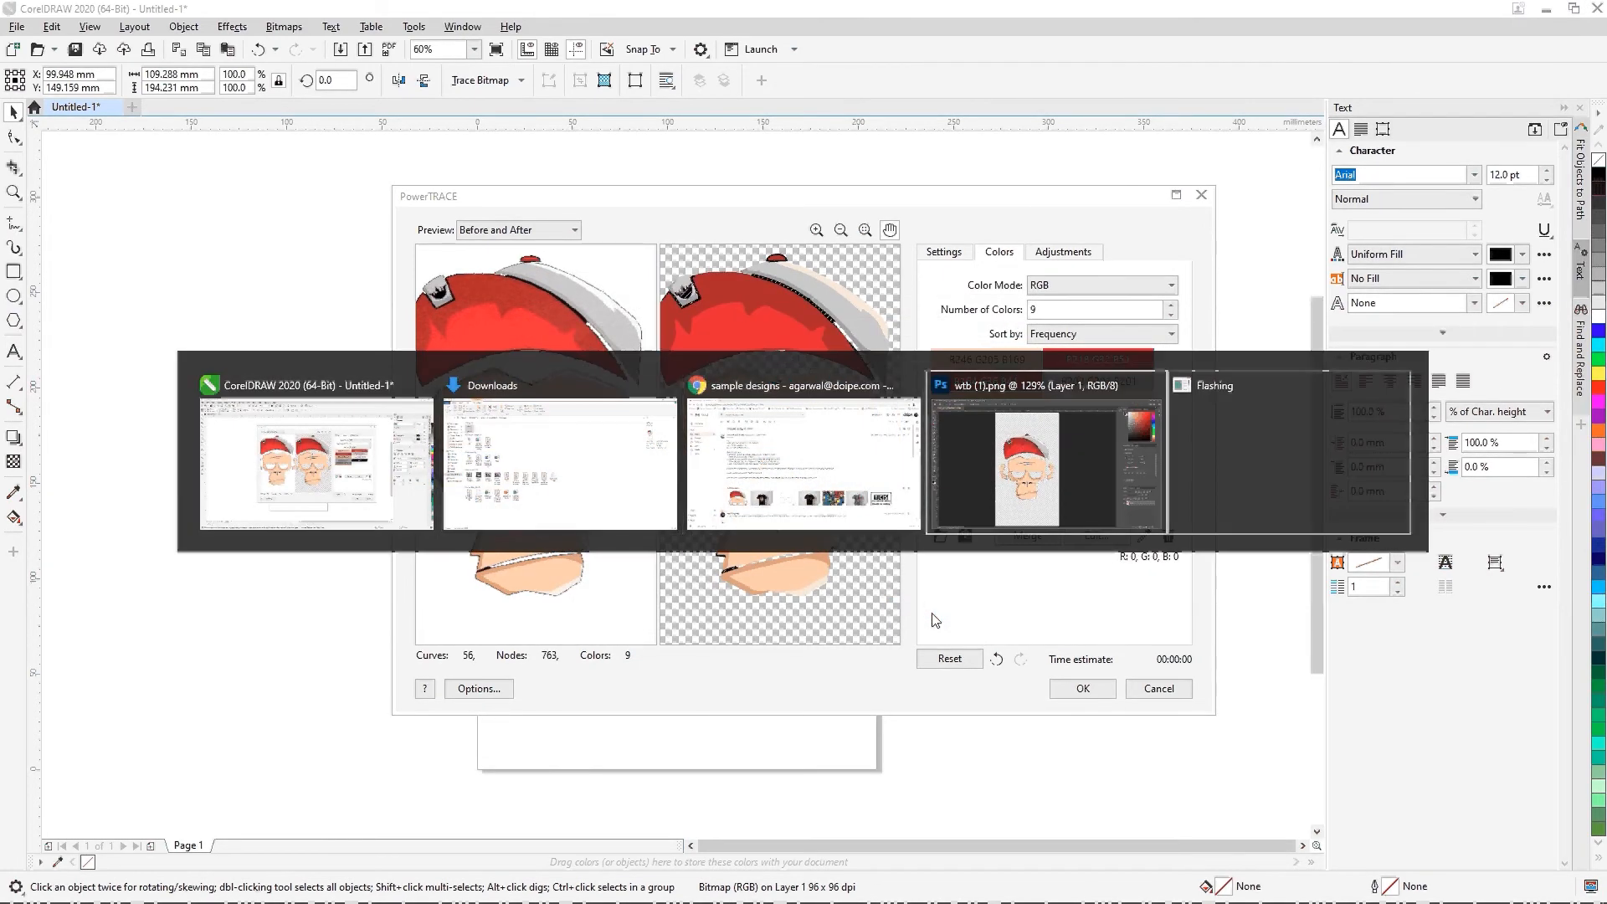
{"action": "key", "text": "Escape"}
{"action": "left_click", "coordinate": [1514, 888]}
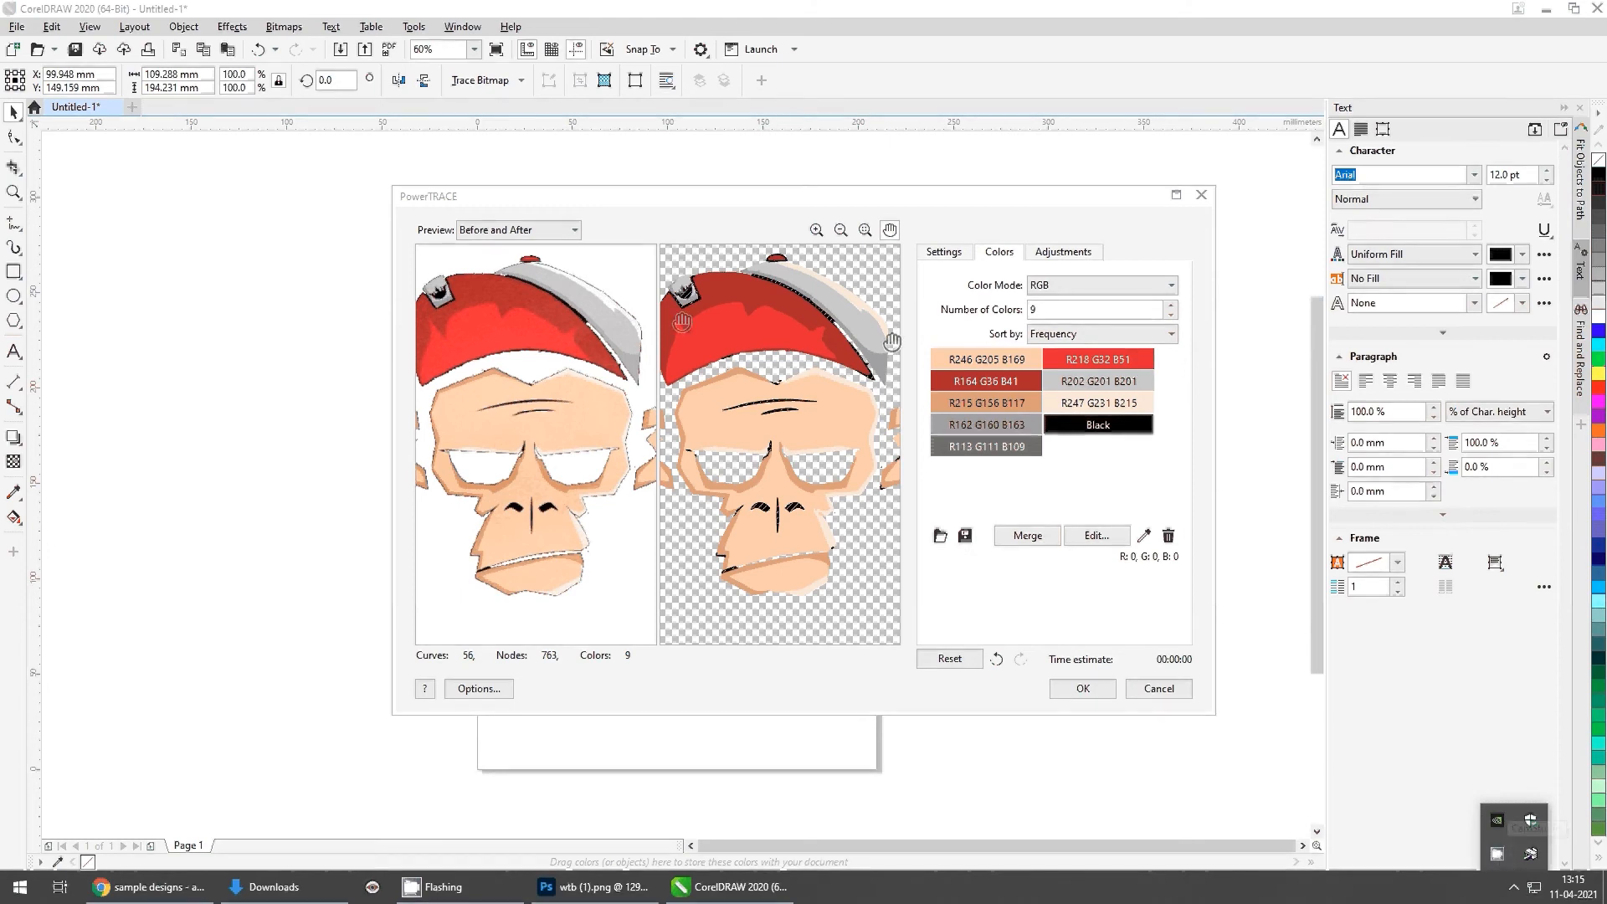
{"action": "left_click", "coordinate": [1078, 428]}
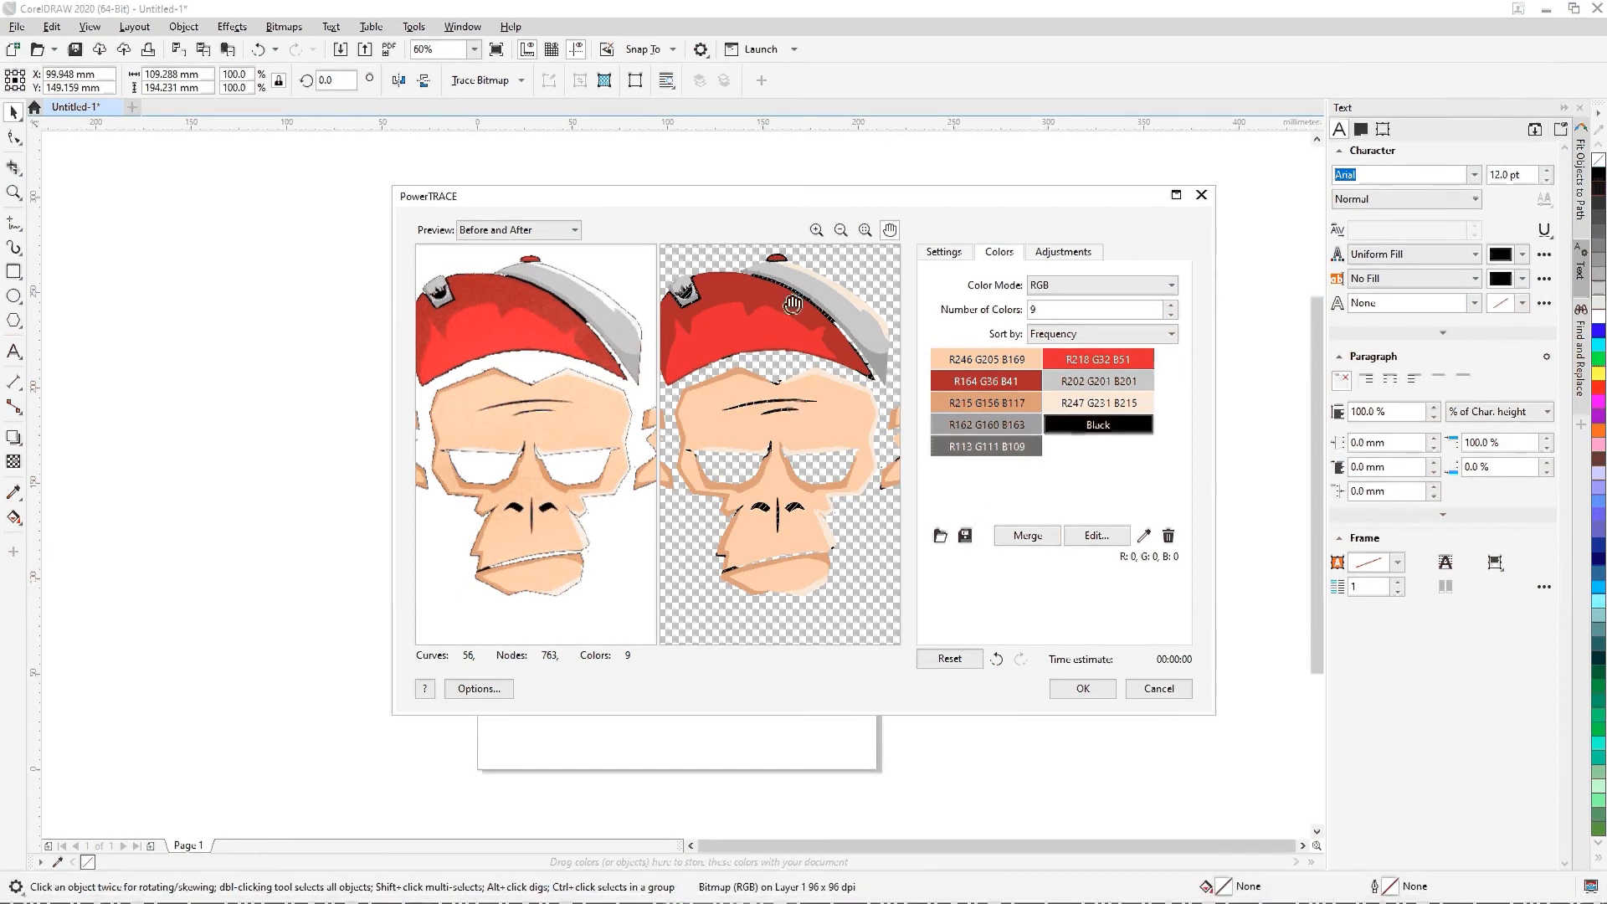
Step: Accept the trace and move the traced monkey group aside so it no longer overlaps the original bitmap
{"action": "left_click", "coordinate": [1085, 688]}
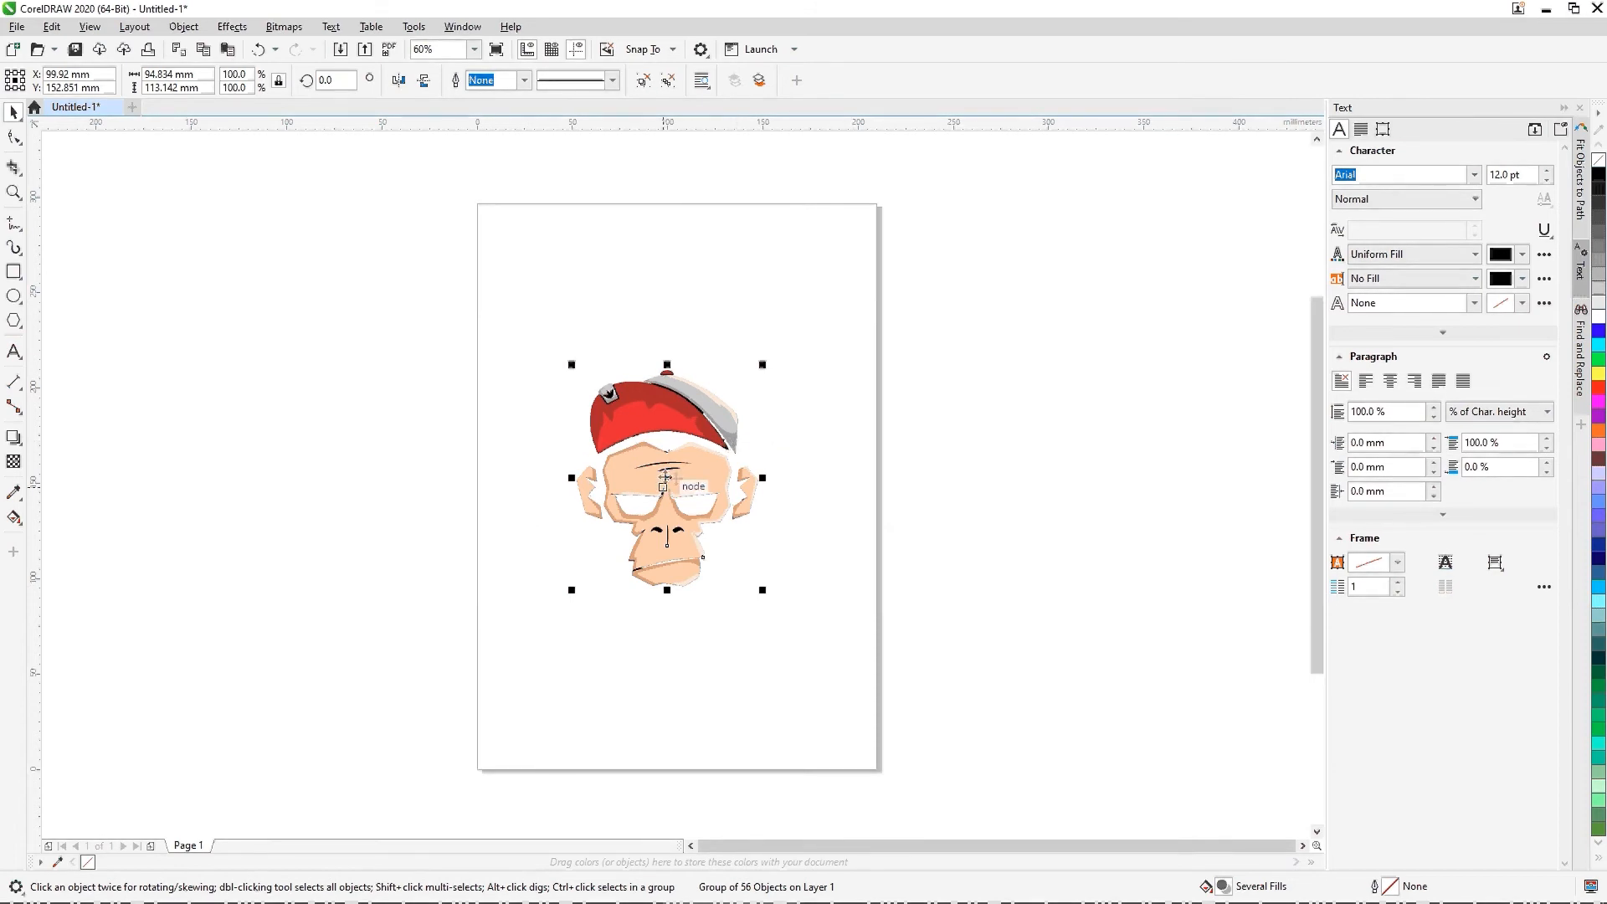
{"action": "scroll", "coordinate": [660, 462], "scroll_direction": "up", "scroll_amount": 6}
{"action": "scroll", "coordinate": [696, 492], "scroll_direction": "down", "scroll_amount": 3}
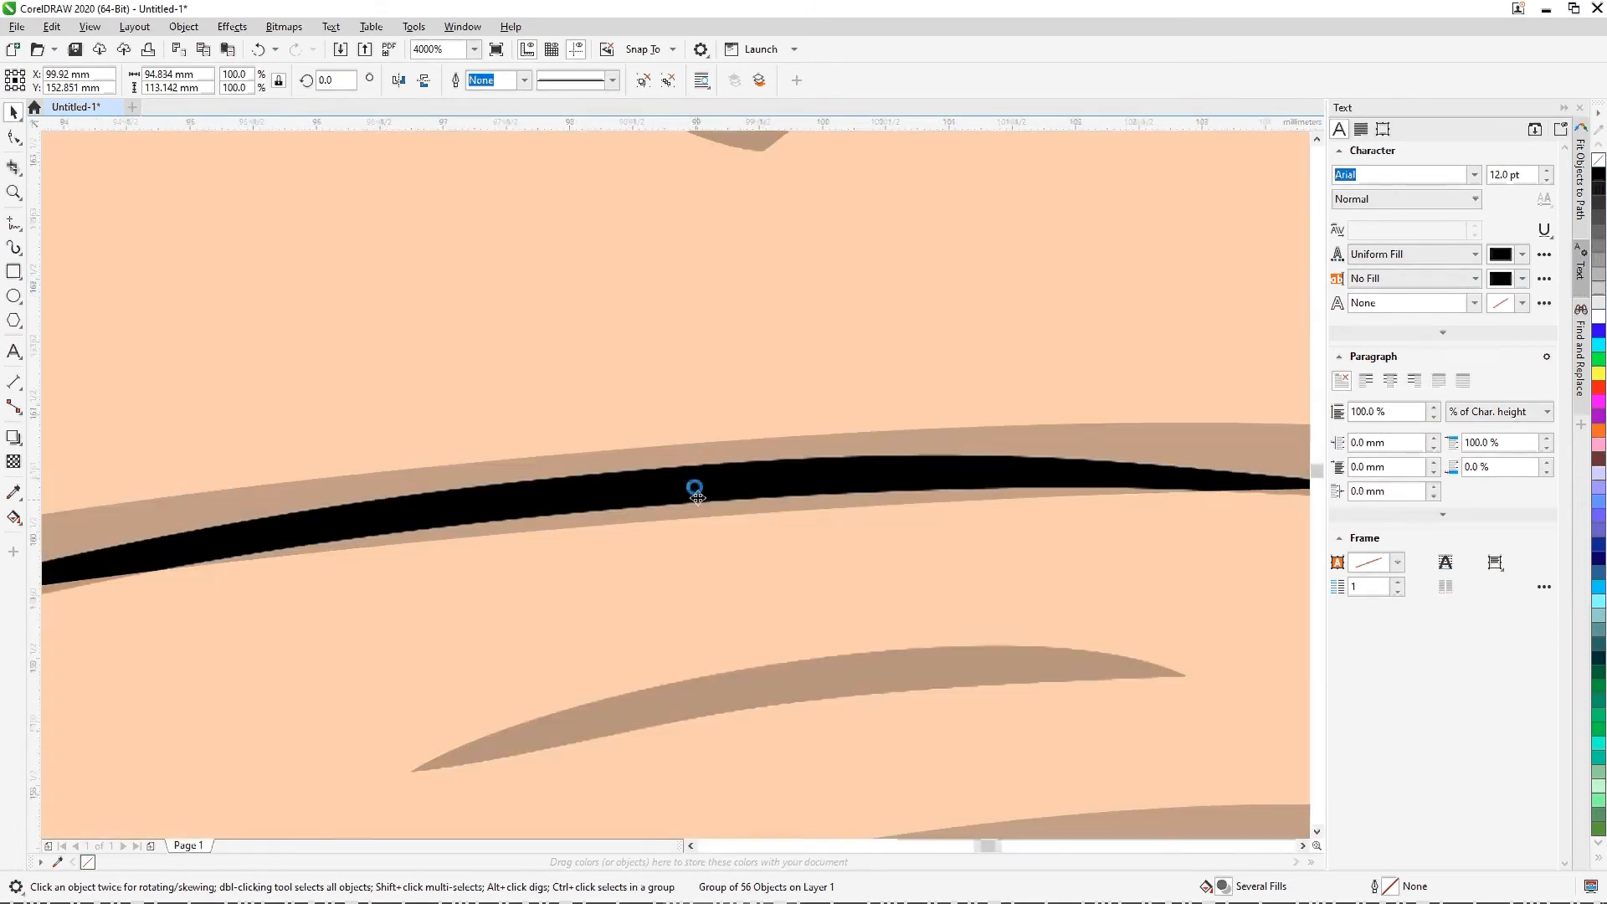
{"action": "scroll", "coordinate": [737, 379], "scroll_direction": "up", "scroll_amount": 2}
{"action": "scroll", "coordinate": [737, 379], "scroll_direction": "down", "scroll_amount": 6}
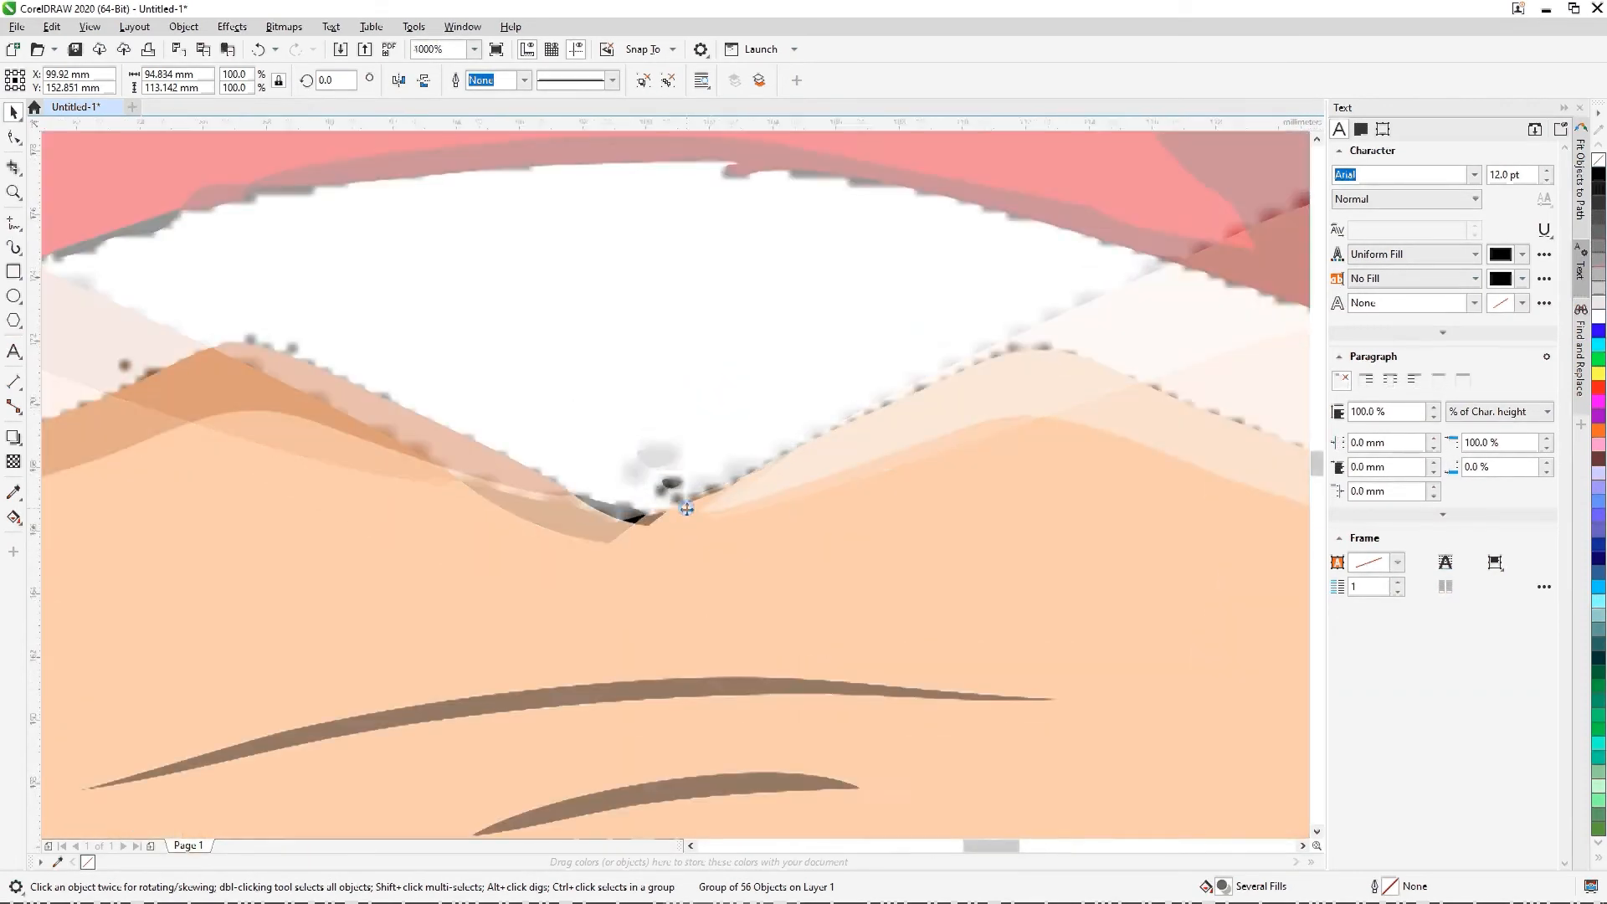
{"action": "mouse_move", "coordinate": [786, 498]}
{"action": "left_mouse_down"}
{"action": "mouse_move", "coordinate": [1055, 355]}
{"action": "mouse_move", "coordinate": [1158, 433]}
{"action": "left_mouse_up"}
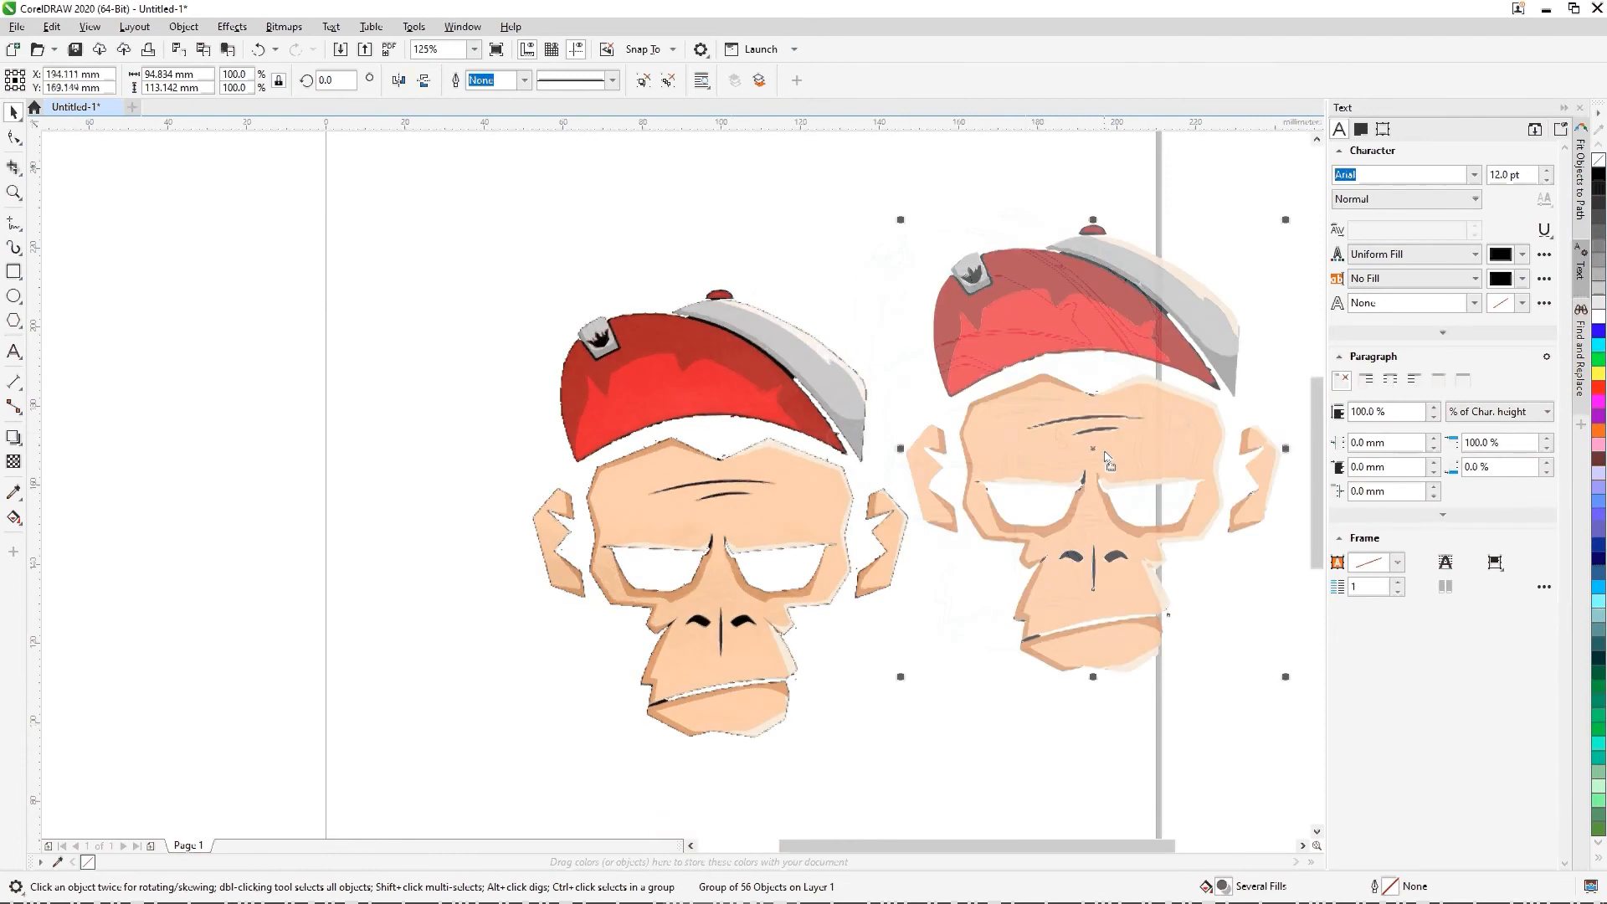
Step: Delete the original bitmap and center the traced monkey group on the page
{"action": "left_click", "coordinate": [699, 385]}
{"action": "key", "text": "Delete"}
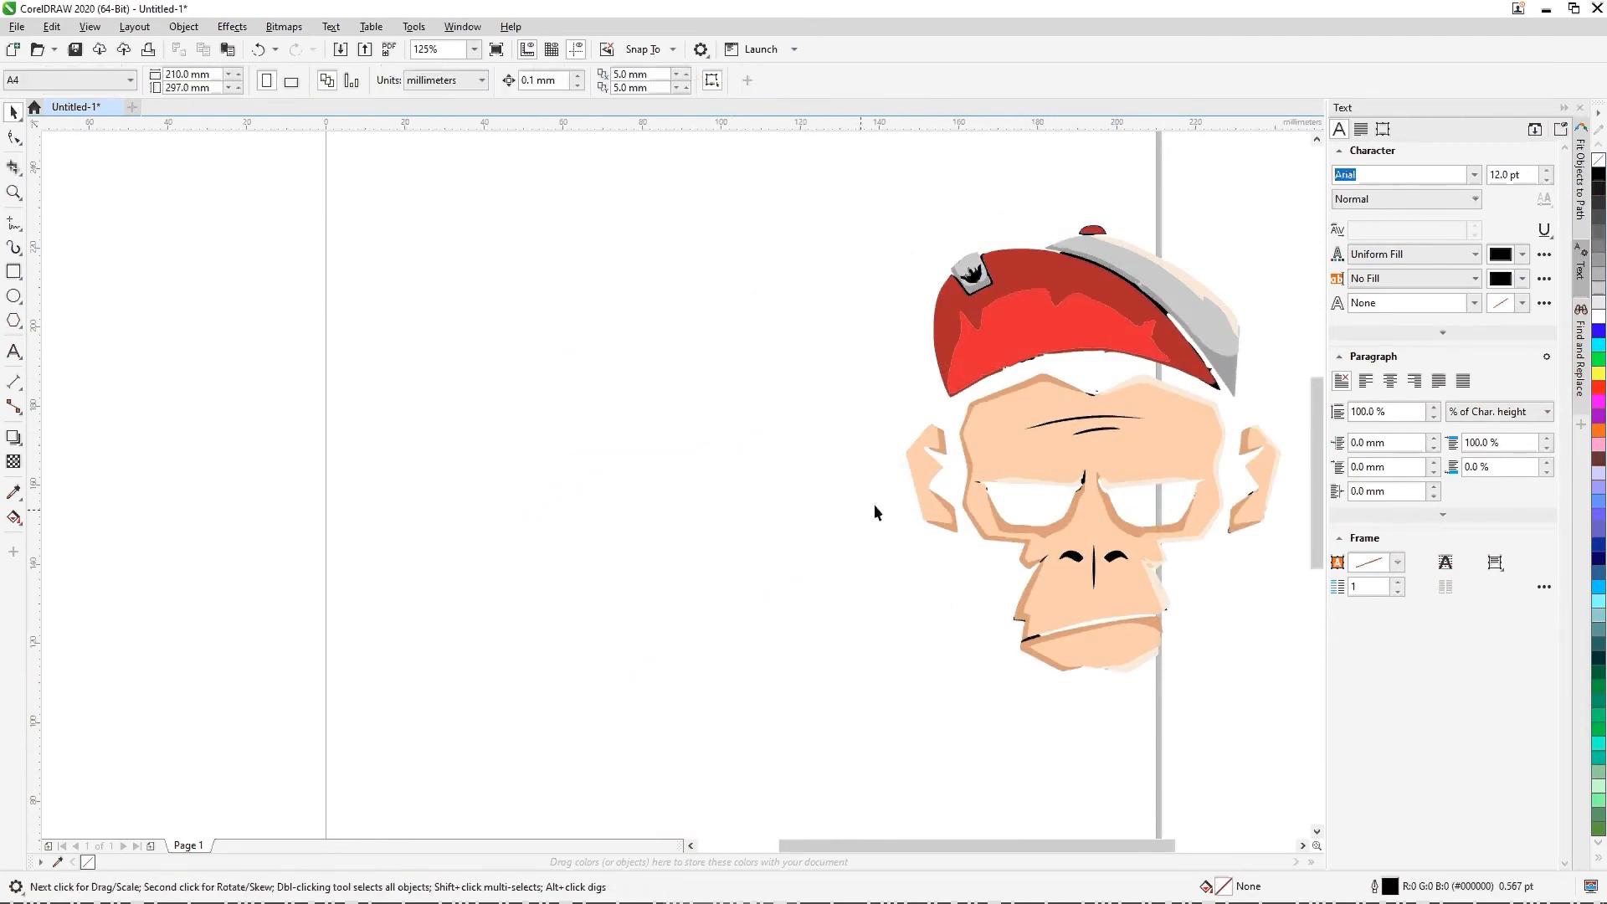
{"action": "left_click", "coordinate": [976, 485]}
{"action": "key", "text": "p"}
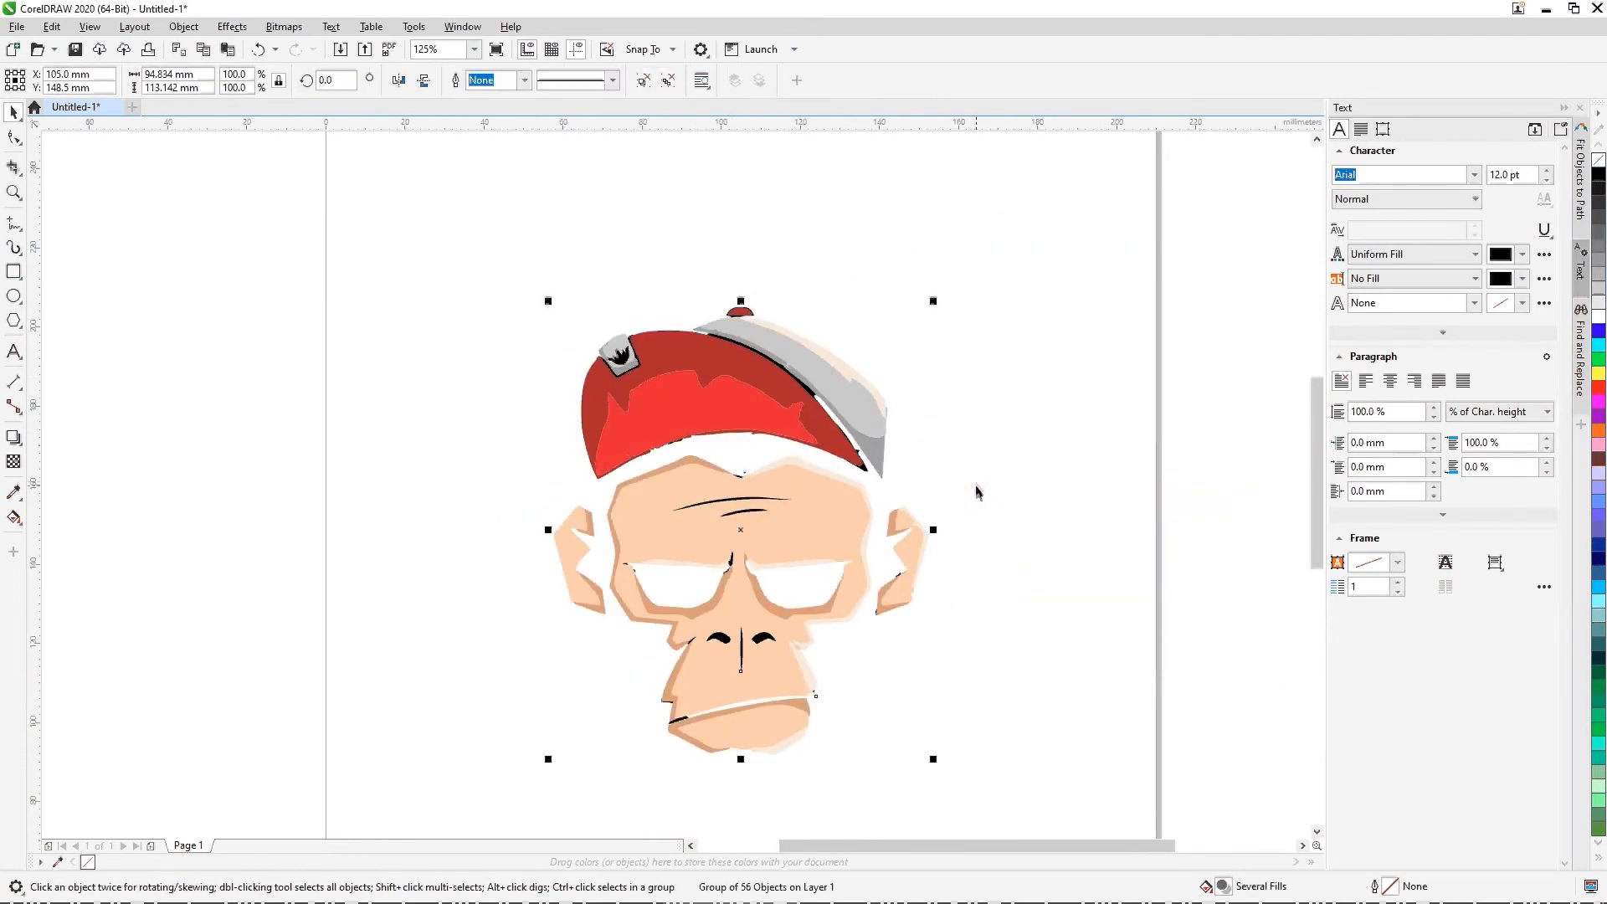
Step: Examine the traced monkey's forehead notch, cap, eyes and right ear up close for stray trace fragments
{"action": "left_click", "coordinate": [990, 496]}
{"action": "scroll", "coordinate": [756, 489], "scroll_direction": "up", "scroll_amount": 10}
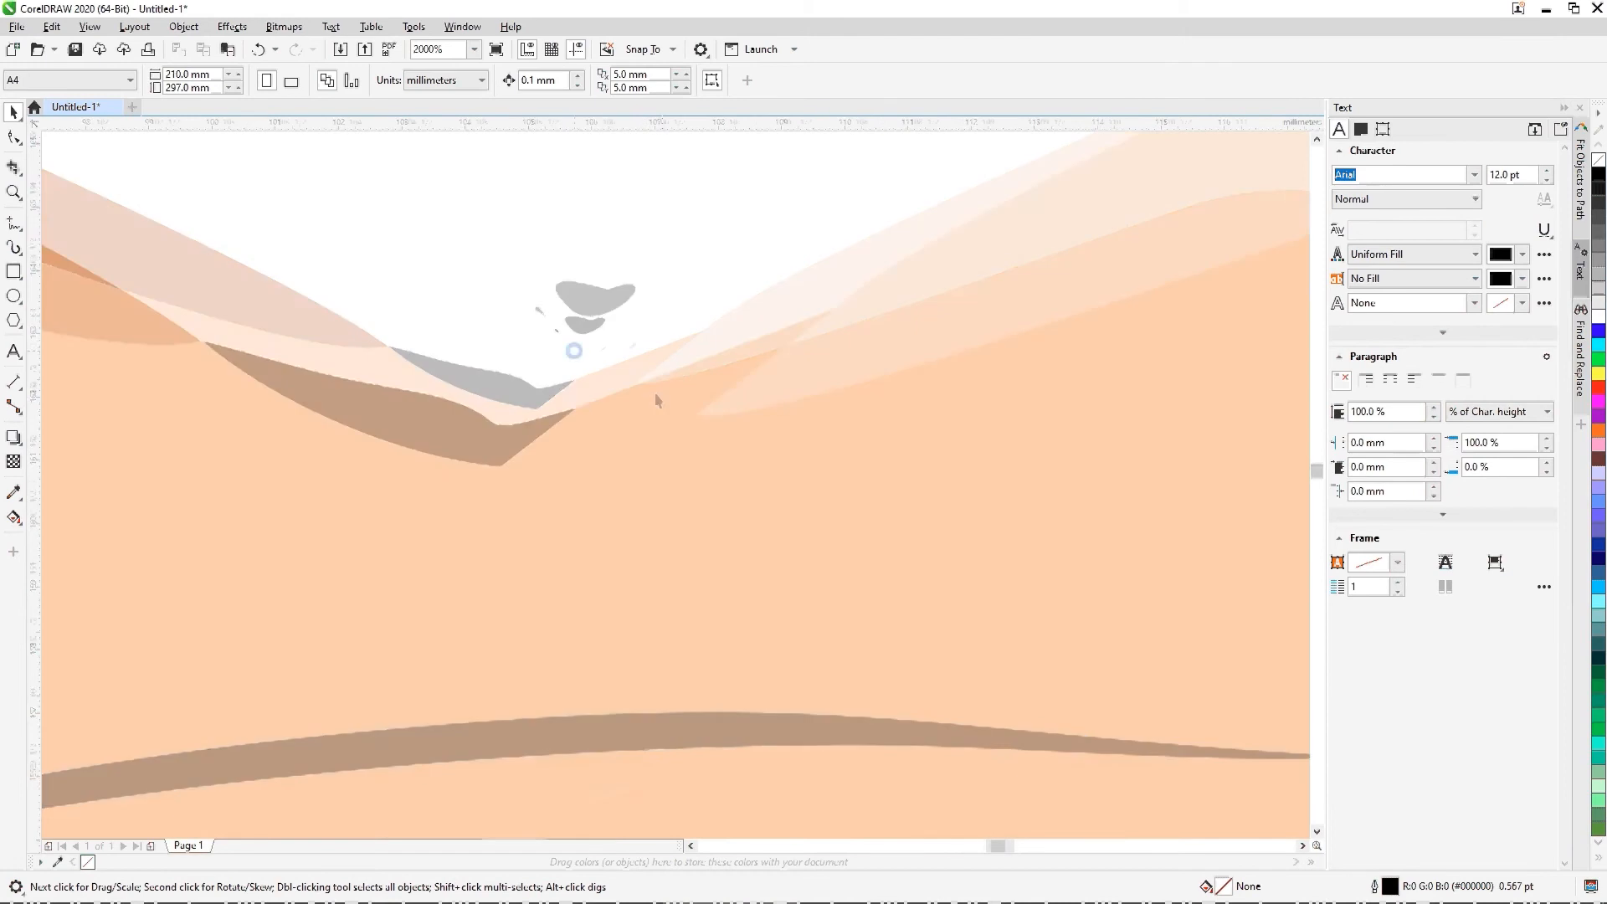
{"action": "scroll", "coordinate": [683, 458], "scroll_direction": "down", "scroll_amount": 10}
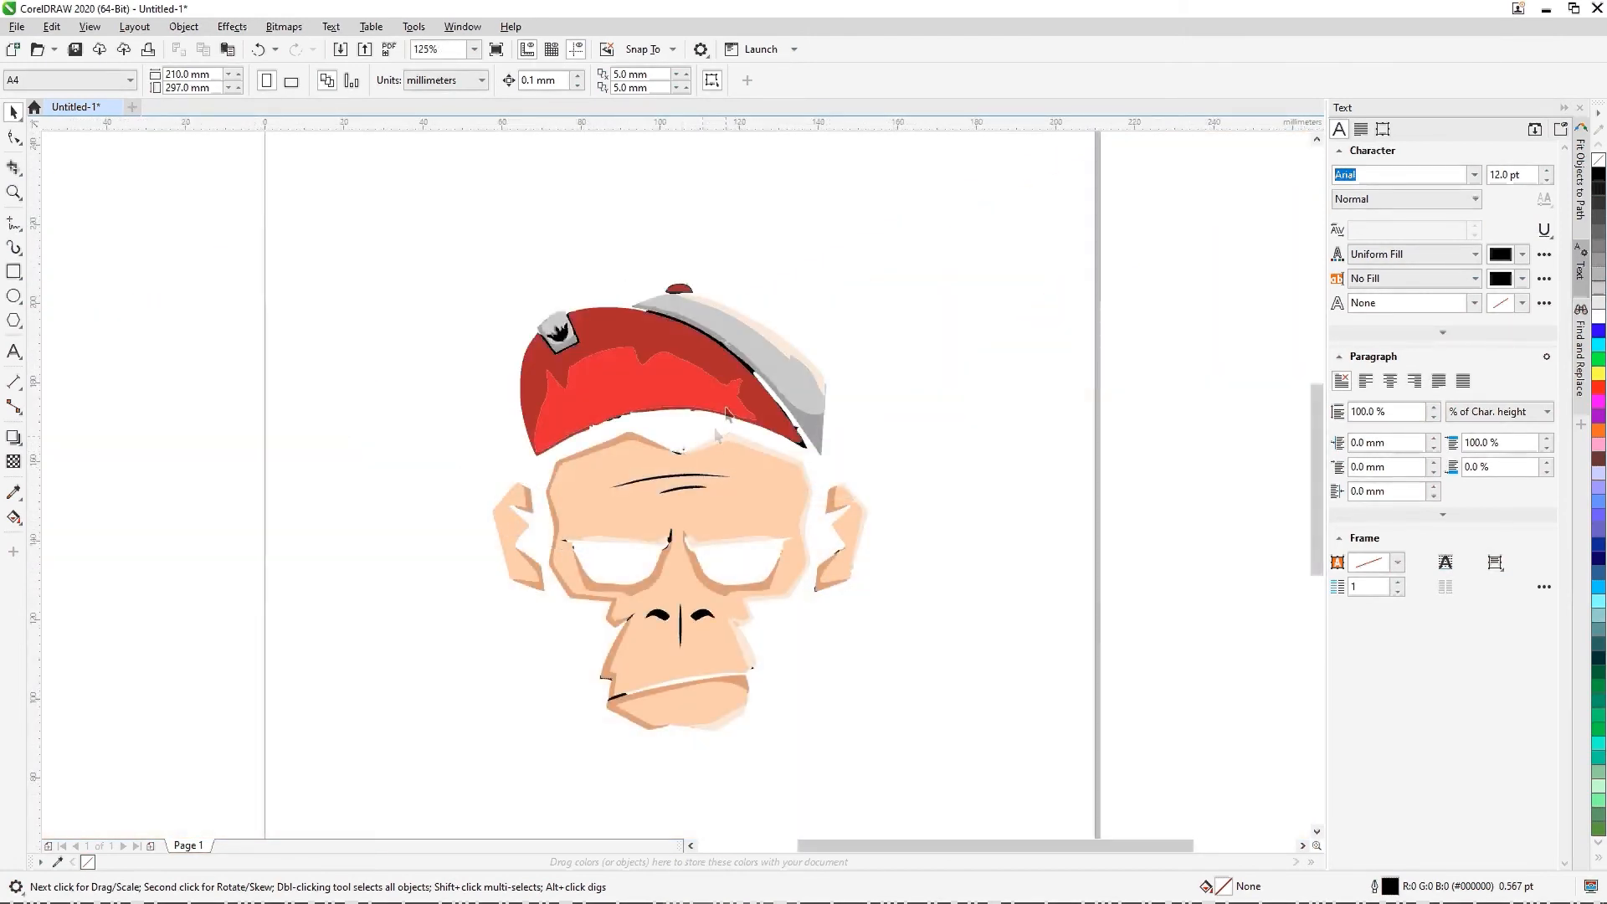
{"action": "scroll", "coordinate": [726, 409], "scroll_direction": "up", "scroll_amount": 5}
{"action": "scroll", "coordinate": [477, 614], "scroll_direction": "down", "scroll_amount": 3}
{"action": "scroll", "coordinate": [816, 532], "scroll_direction": "down", "scroll_amount": 2}
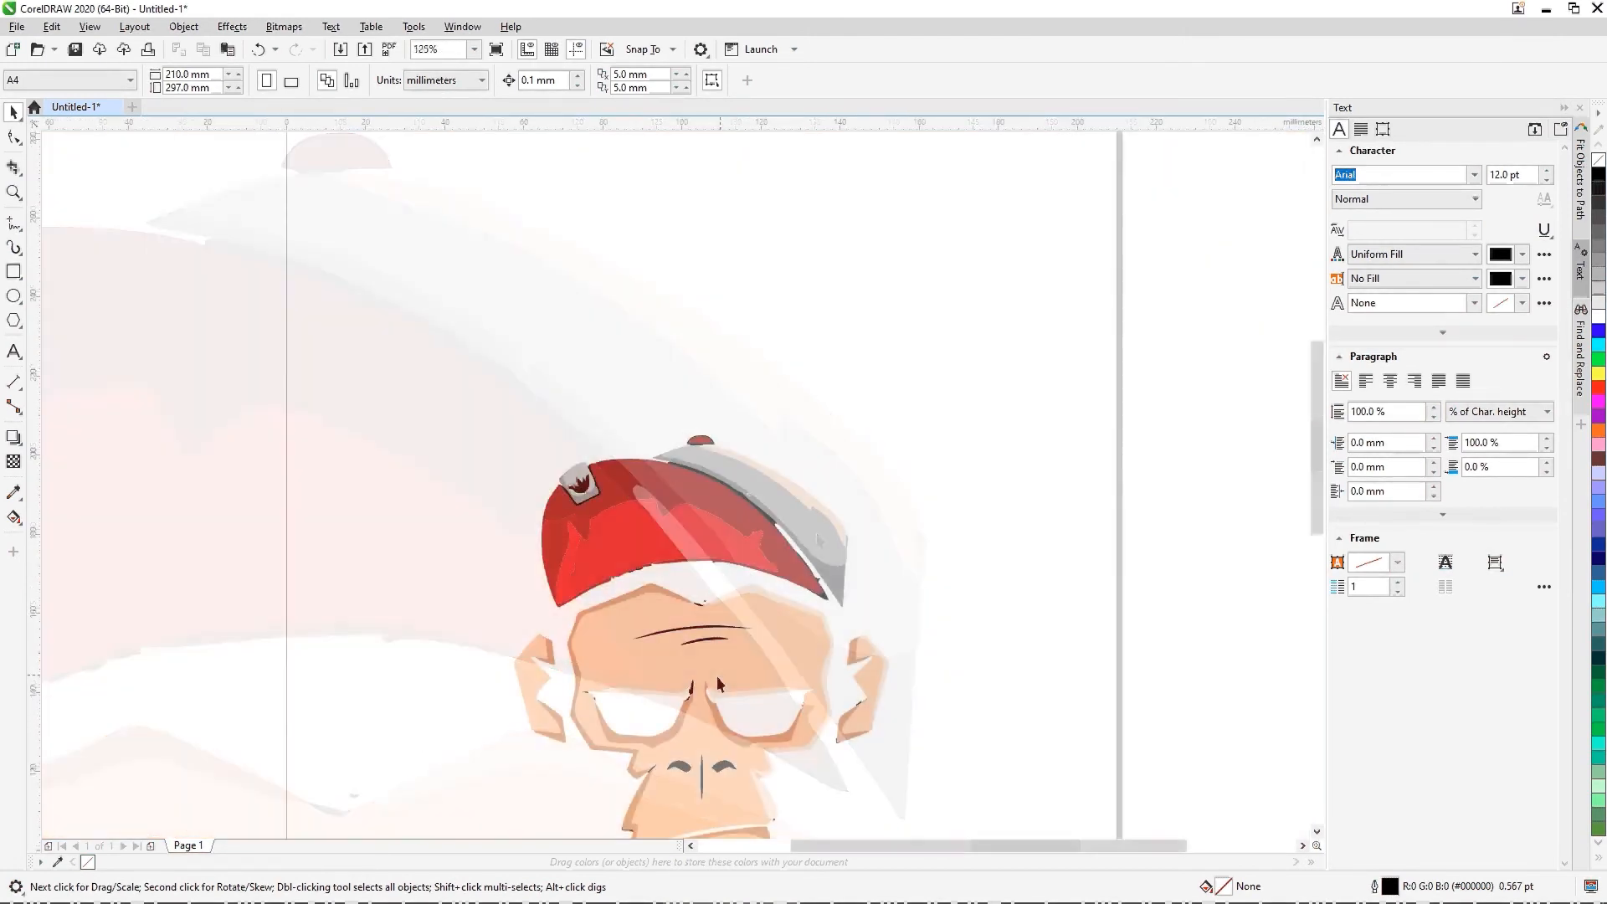
{"action": "scroll", "coordinate": [614, 731], "scroll_direction": "up", "scroll_amount": 6}
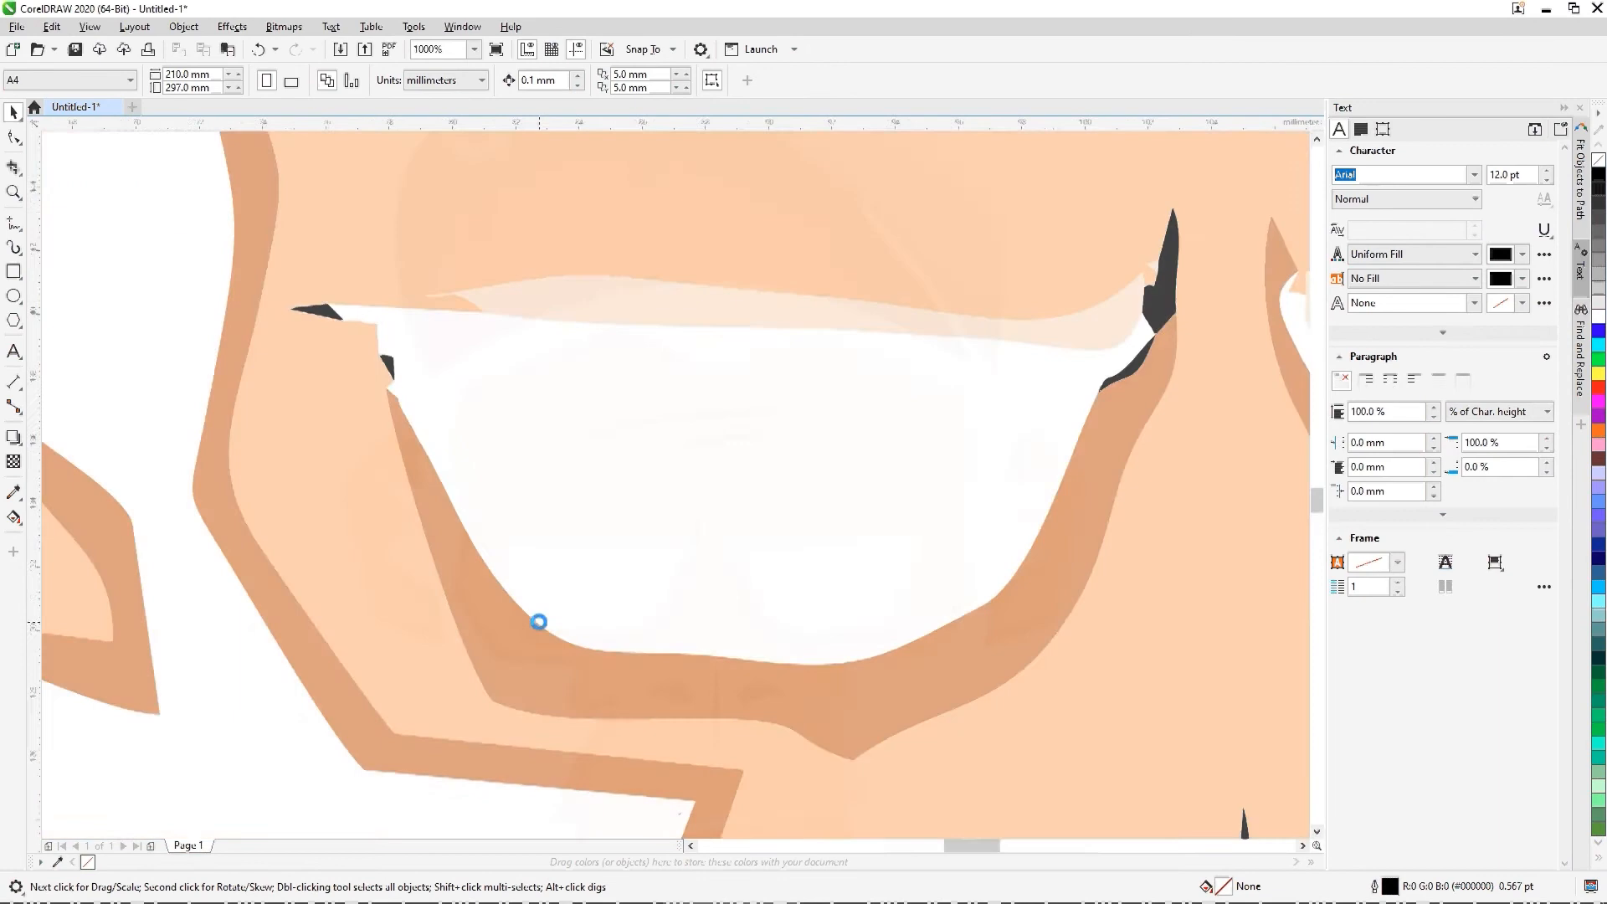
{"action": "scroll", "coordinate": [538, 621], "scroll_direction": "down", "scroll_amount": 2}
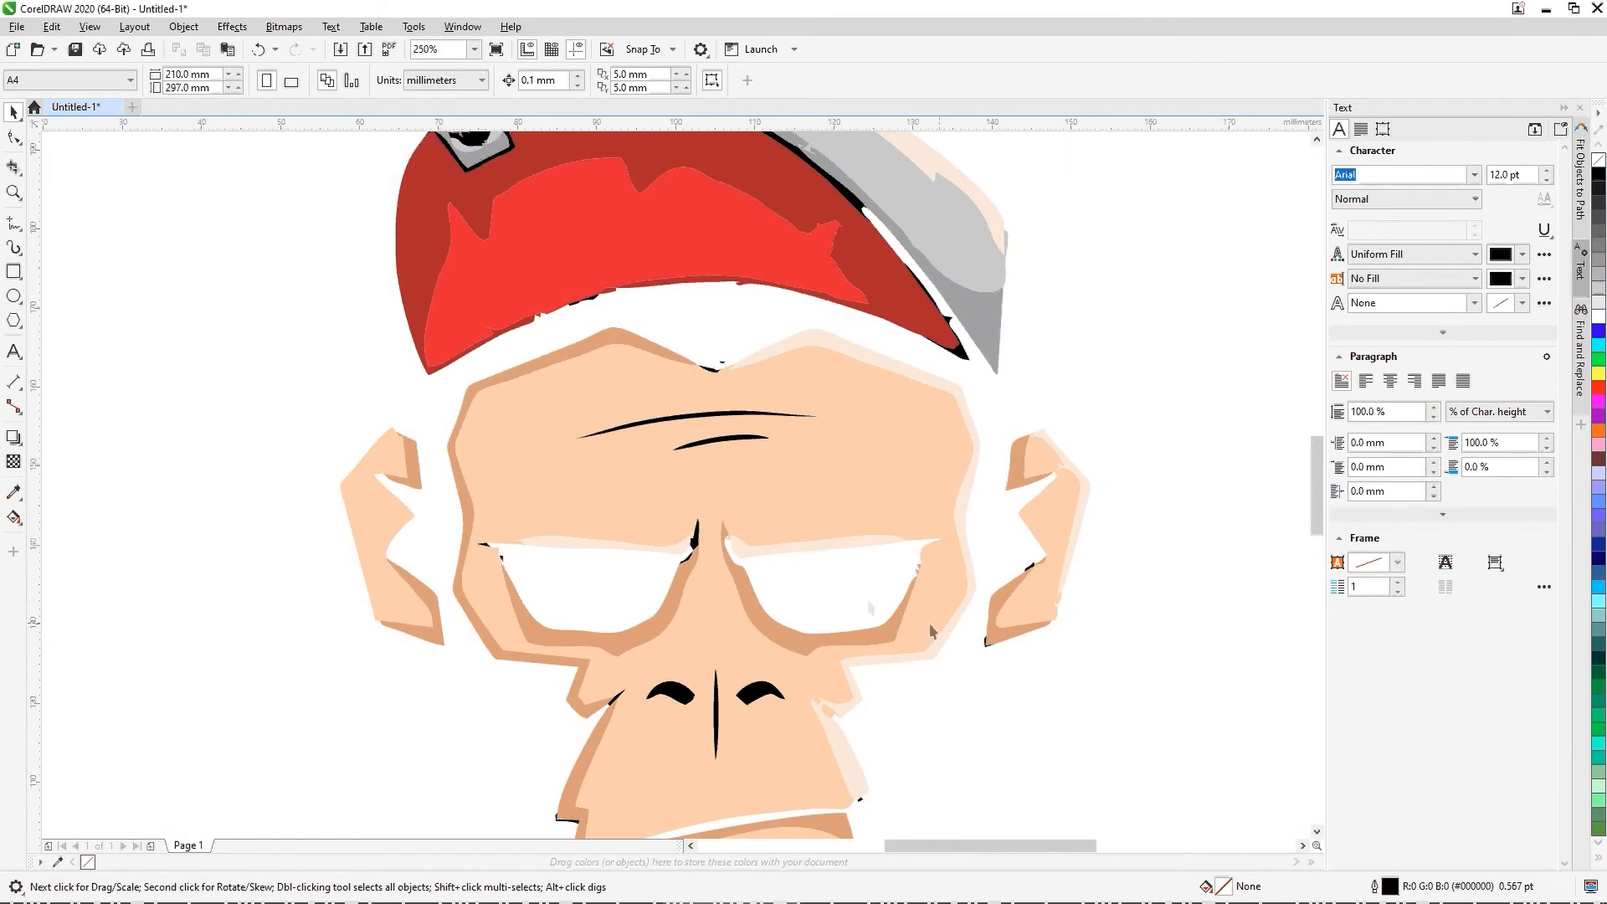
{"action": "scroll", "coordinate": [1035, 579], "scroll_direction": "up", "scroll_amount": 3}
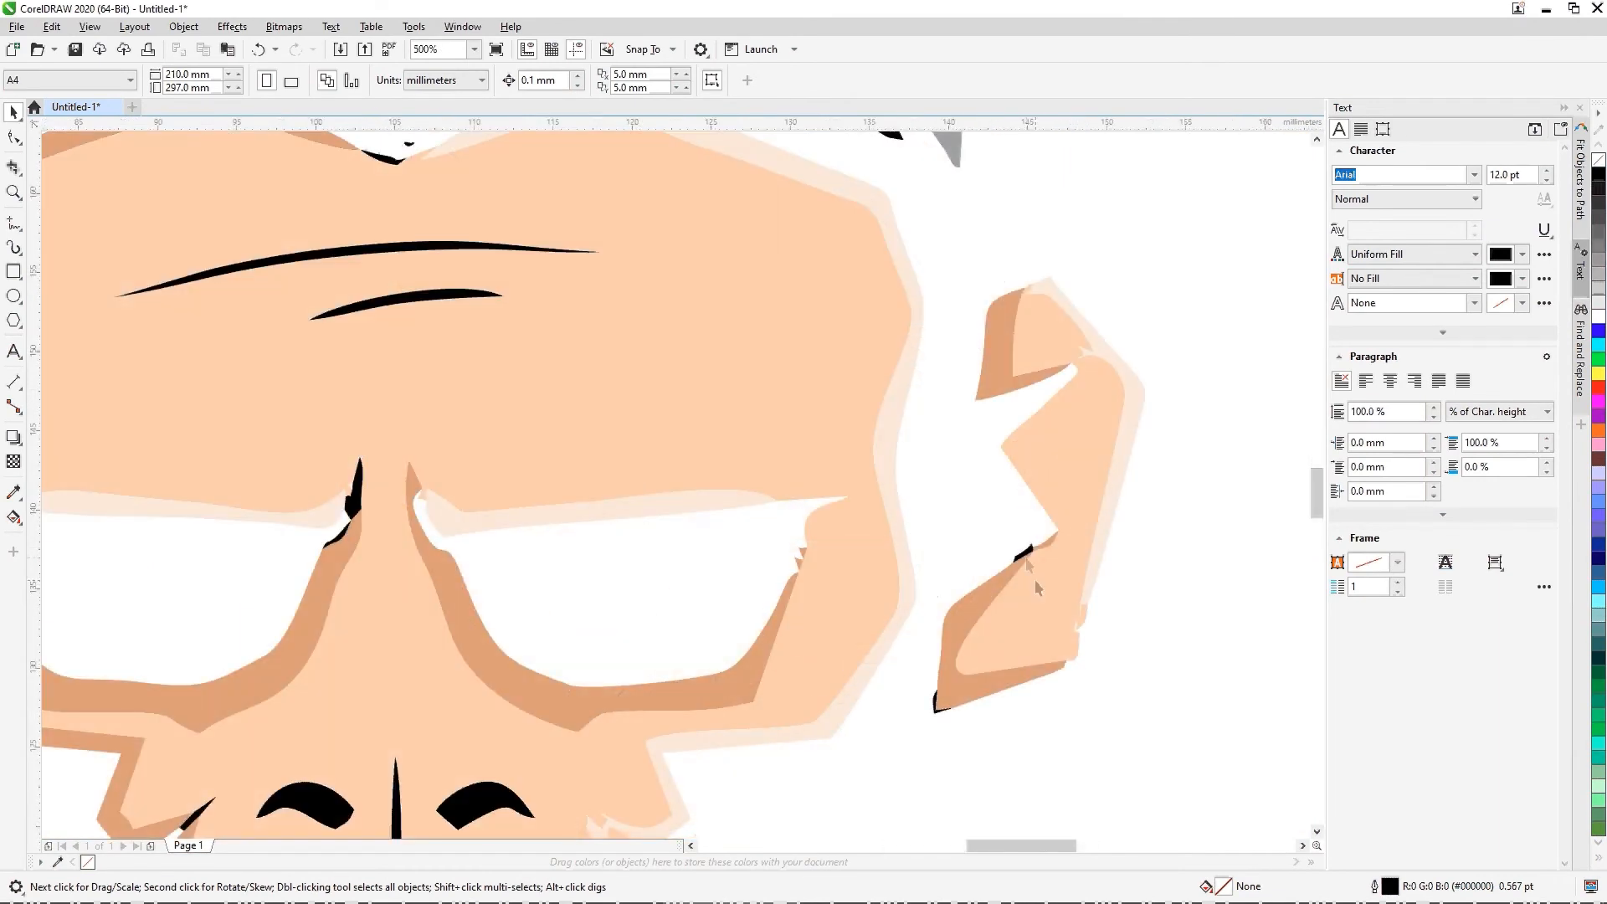
{"action": "scroll", "coordinate": [1035, 579], "scroll_direction": "up", "scroll_amount": 3}
{"action": "scroll", "coordinate": [1027, 556], "scroll_direction": "down", "scroll_amount": 8}
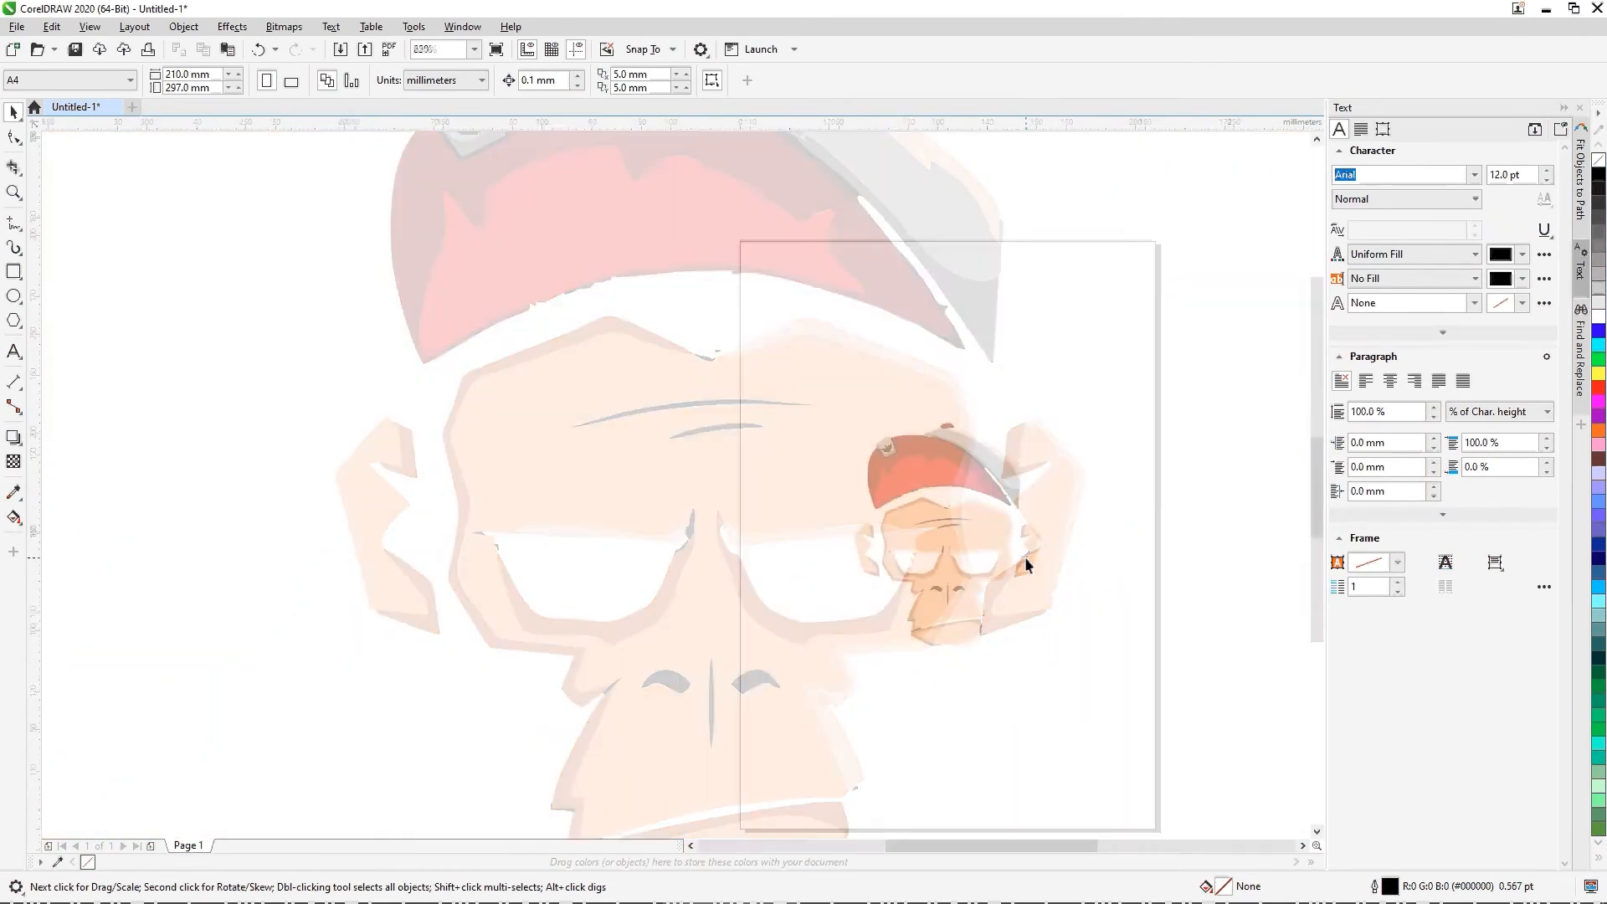
Step: Ungroup all objects of the traced monkey and clear the selection
{"action": "right_click", "coordinate": [985, 532]}
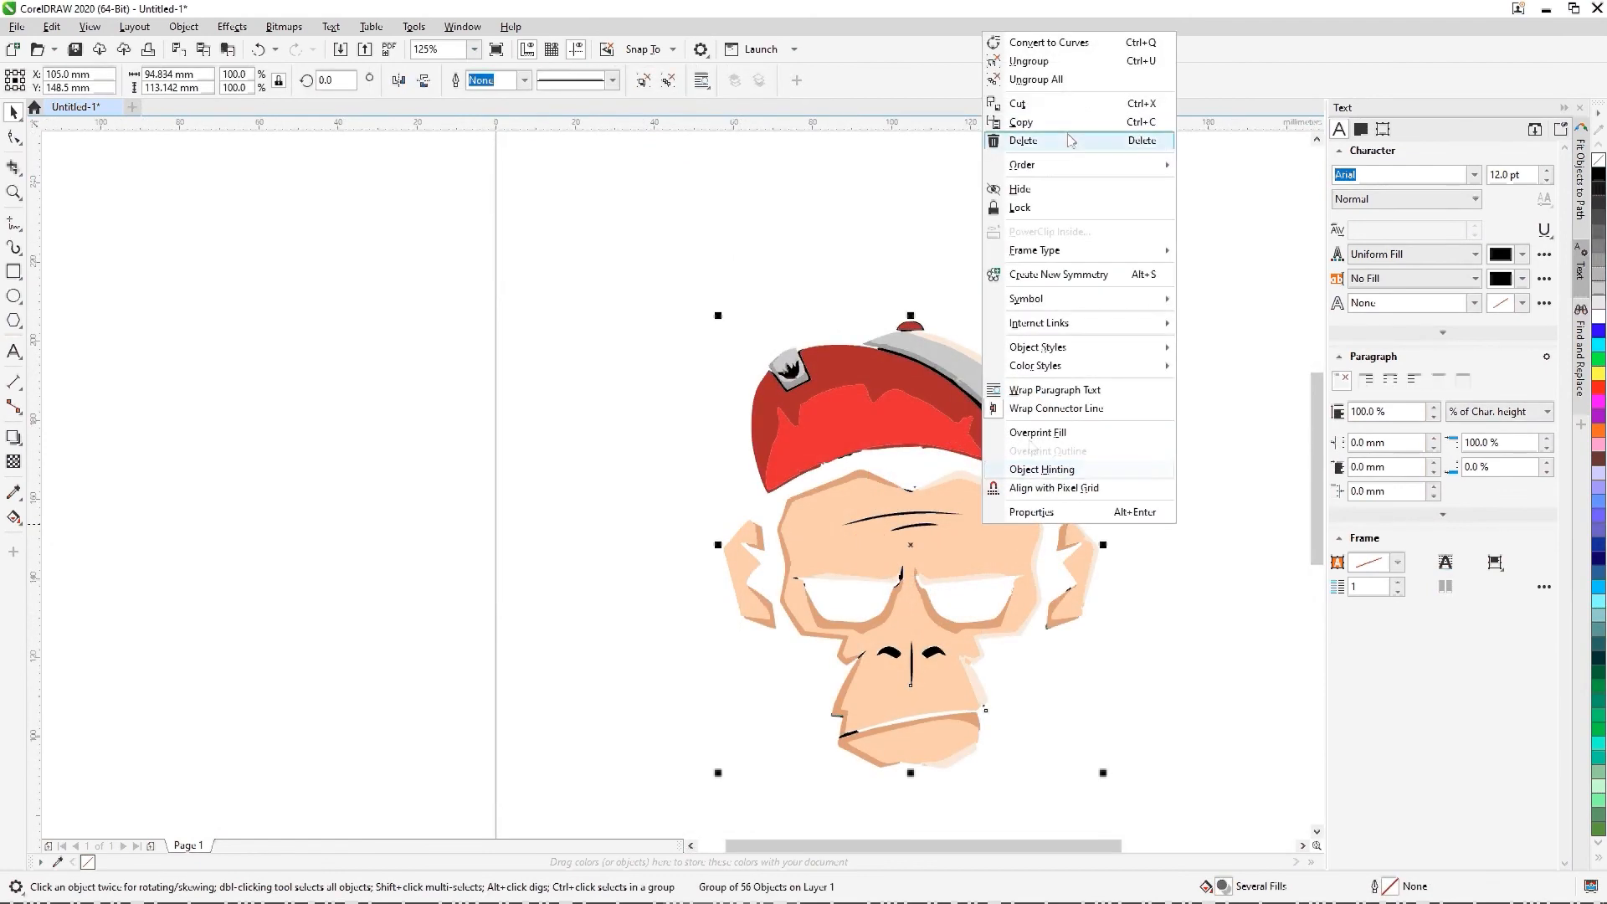
{"action": "left_click", "coordinate": [1062, 81]}
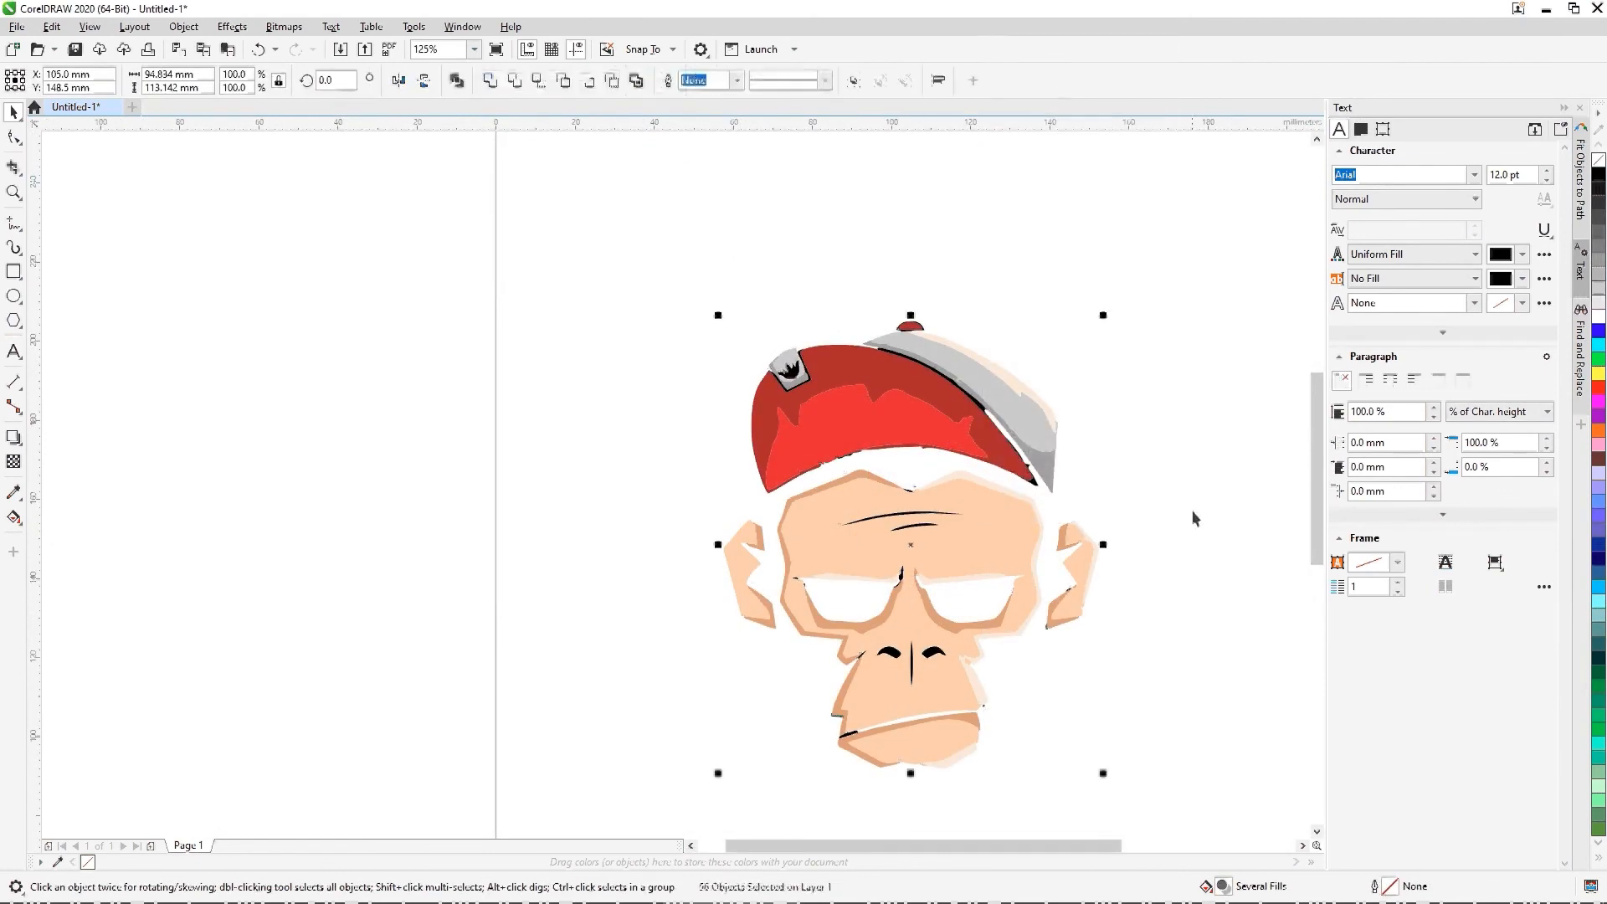
{"action": "left_click", "coordinate": [1197, 536]}
Step: Delete the stray specks and the black sliver at the notch in the forehead's upper edge, undoing any wrong deletion
{"action": "scroll", "coordinate": [936, 484], "scroll_direction": "up", "scroll_amount": 8}
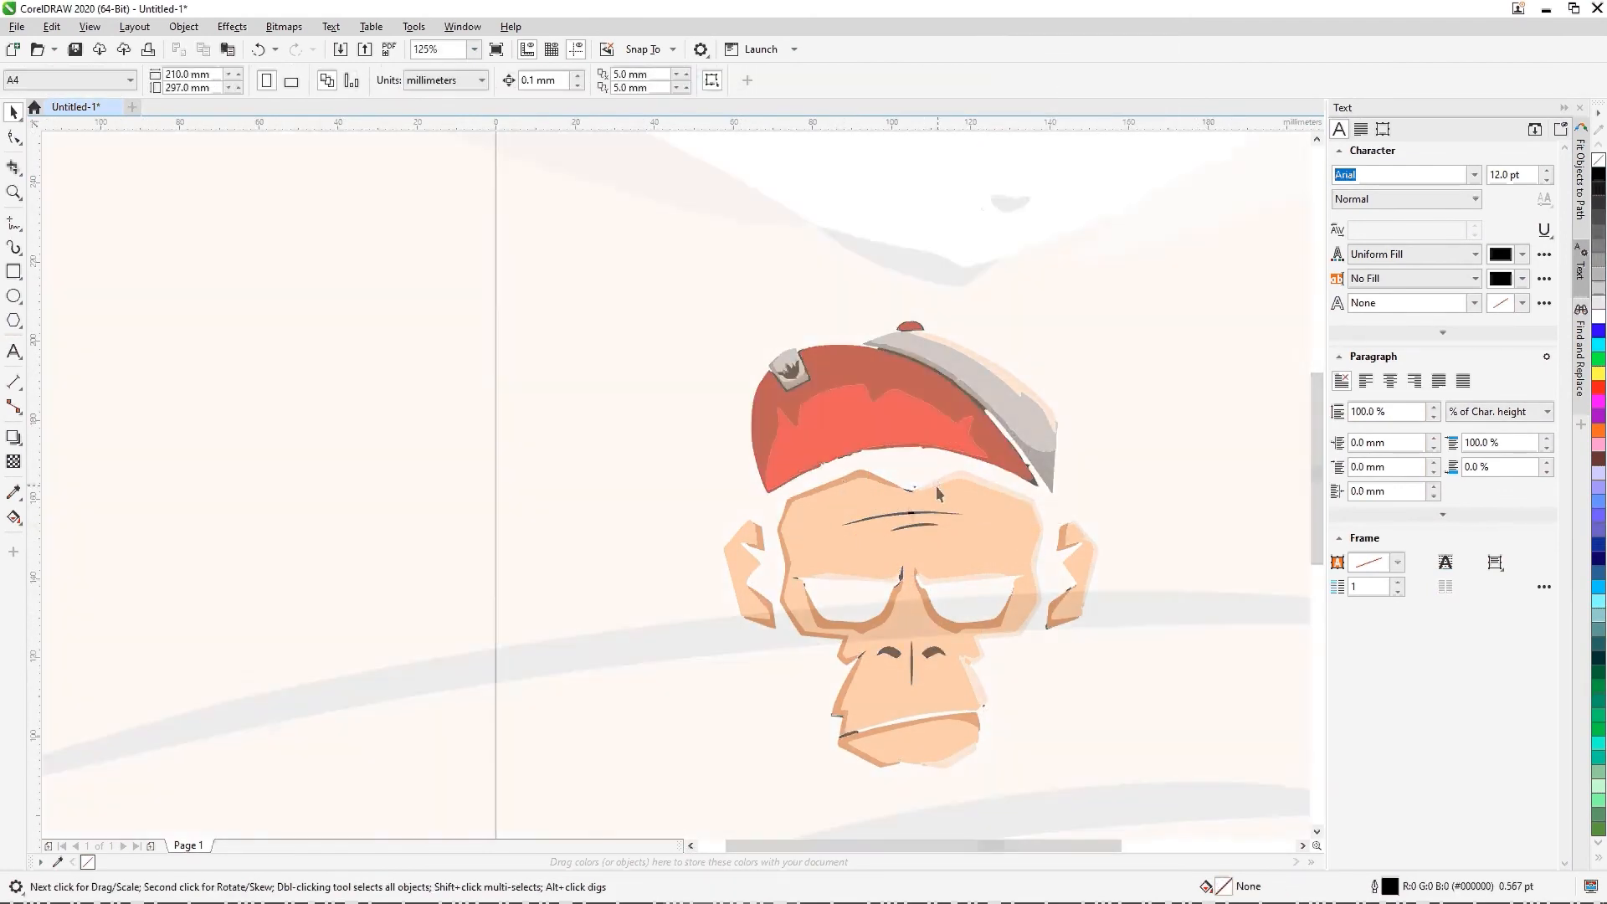
{"action": "scroll", "coordinate": [1015, 206], "scroll_direction": "up", "scroll_amount": 4}
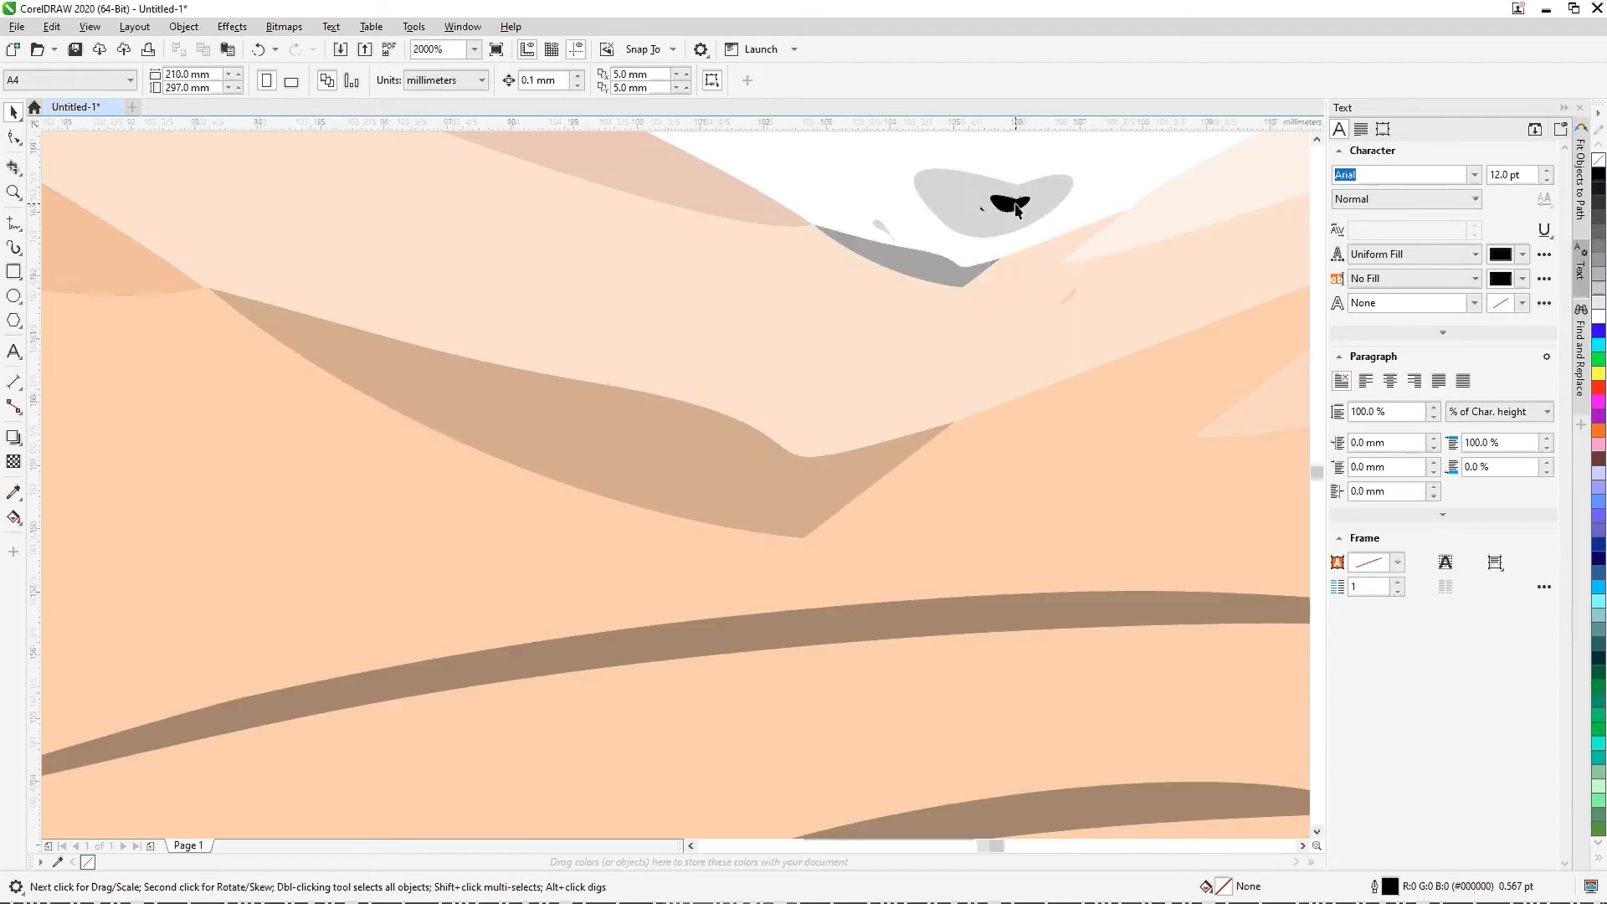
{"action": "left_click", "coordinate": [1068, 300]}
{"action": "key", "text": "Delete"}
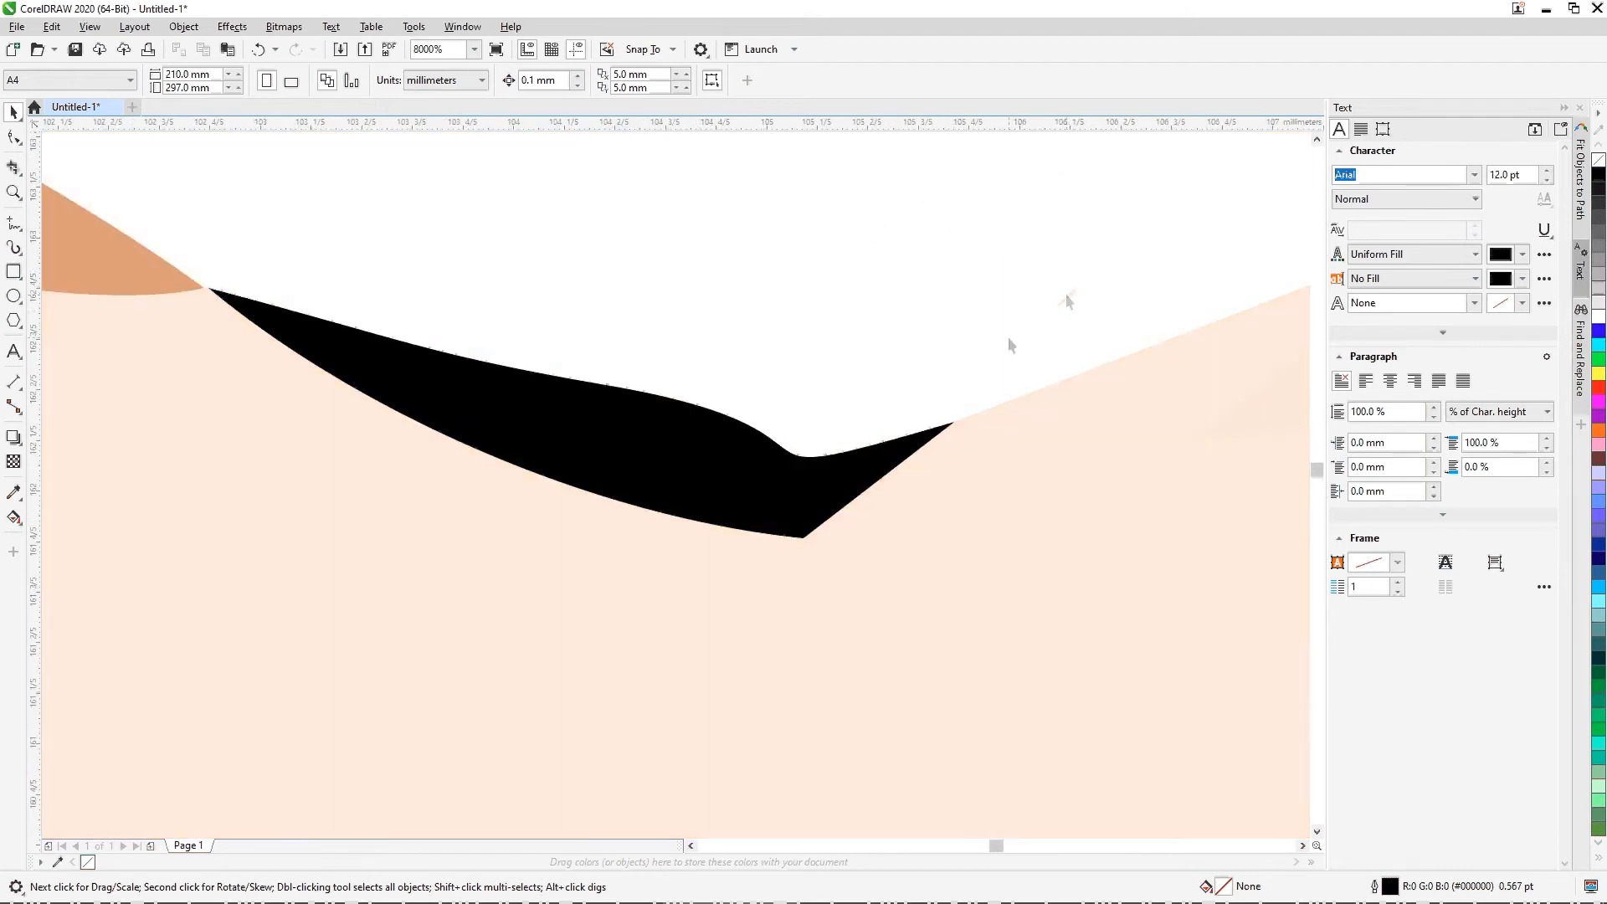
{"action": "key", "text": "ctrl+z"}
{"action": "left_click", "coordinate": [776, 477]}
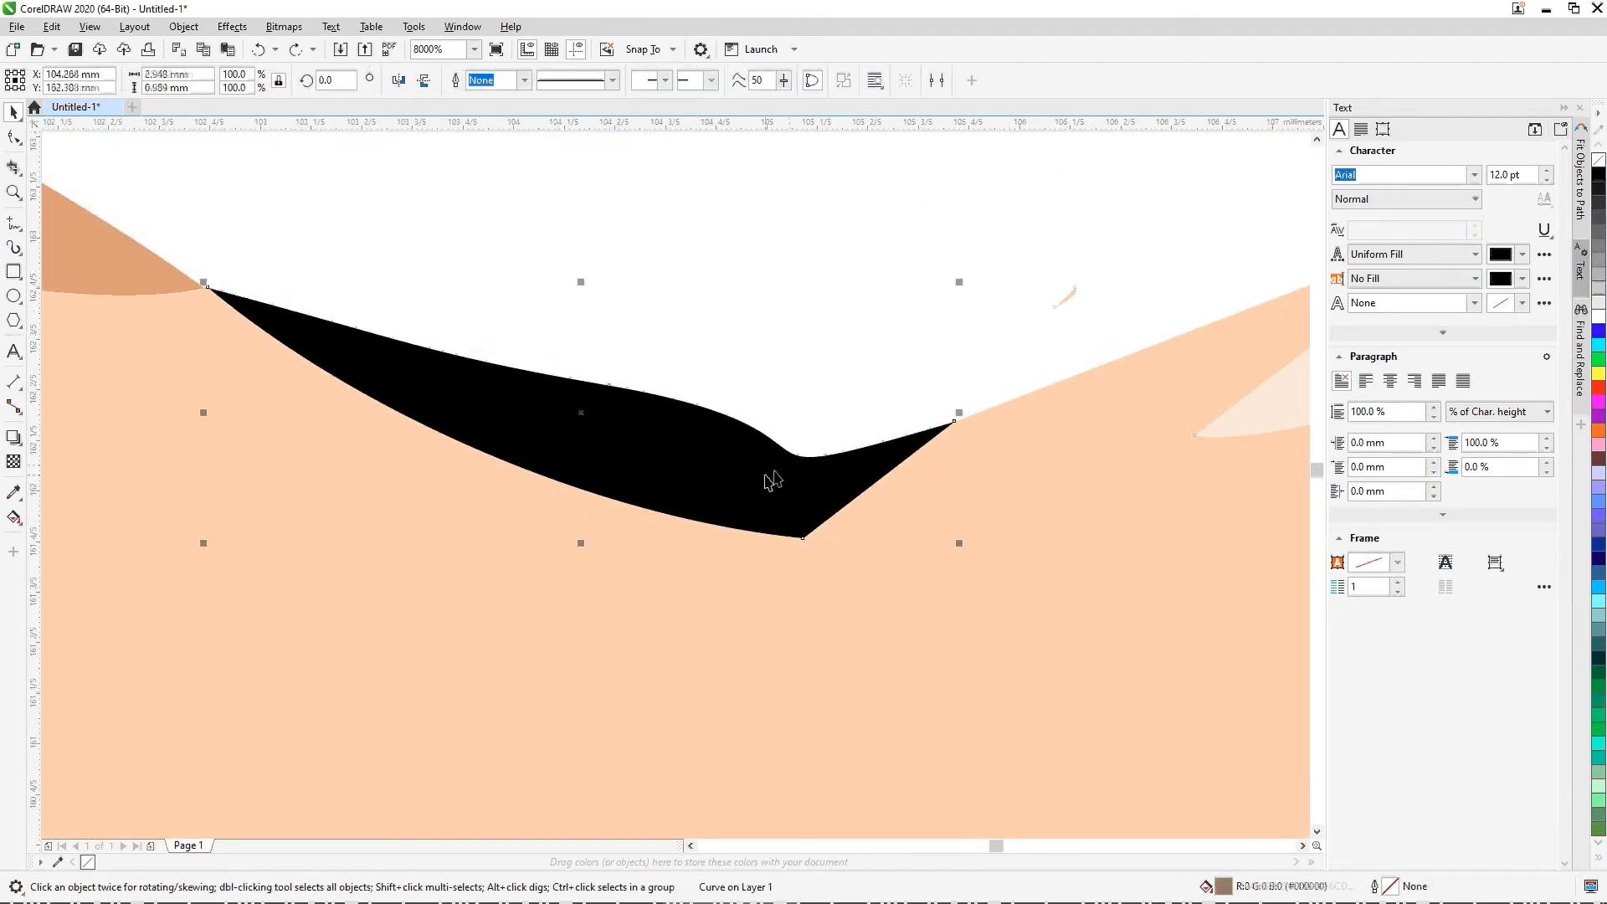
{"action": "key", "text": "Delete"}
{"action": "scroll", "coordinate": [777, 477], "scroll_direction": "down", "scroll_amount": 12}
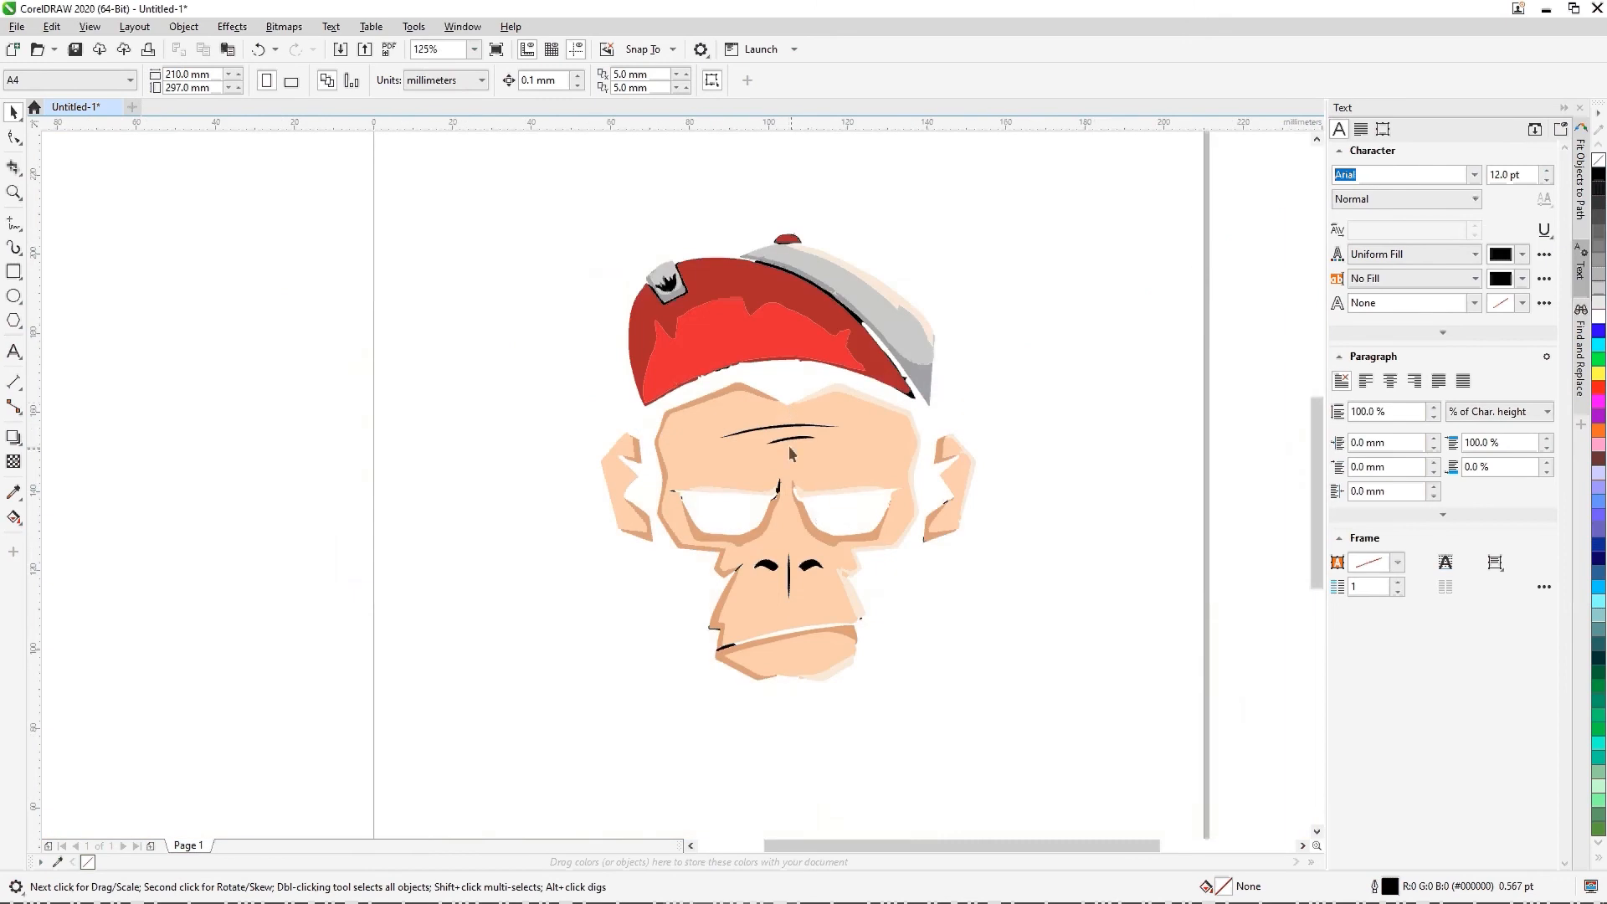
Step: Delete the stray black slivers at the inner and outer corners of the monkey's left-hand eye
{"action": "scroll", "coordinate": [791, 452], "scroll_direction": "up", "scroll_amount": 4}
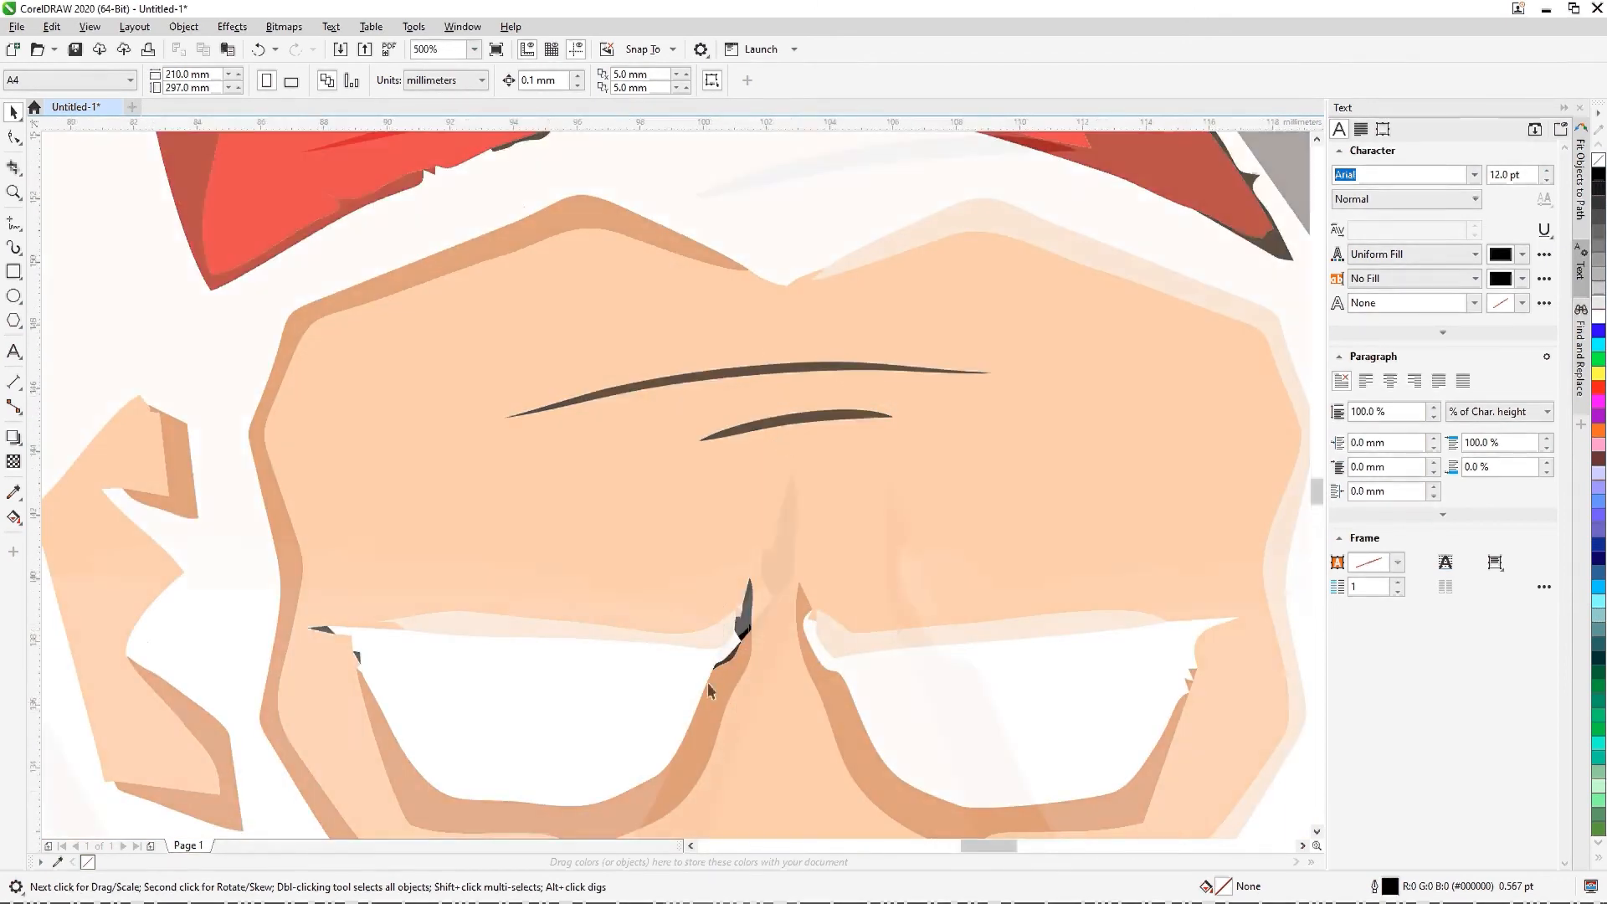
{"action": "scroll", "coordinate": [706, 681], "scroll_direction": "up", "scroll_amount": 2}
{"action": "scroll", "coordinate": [802, 549], "scroll_direction": "down", "scroll_amount": 6}
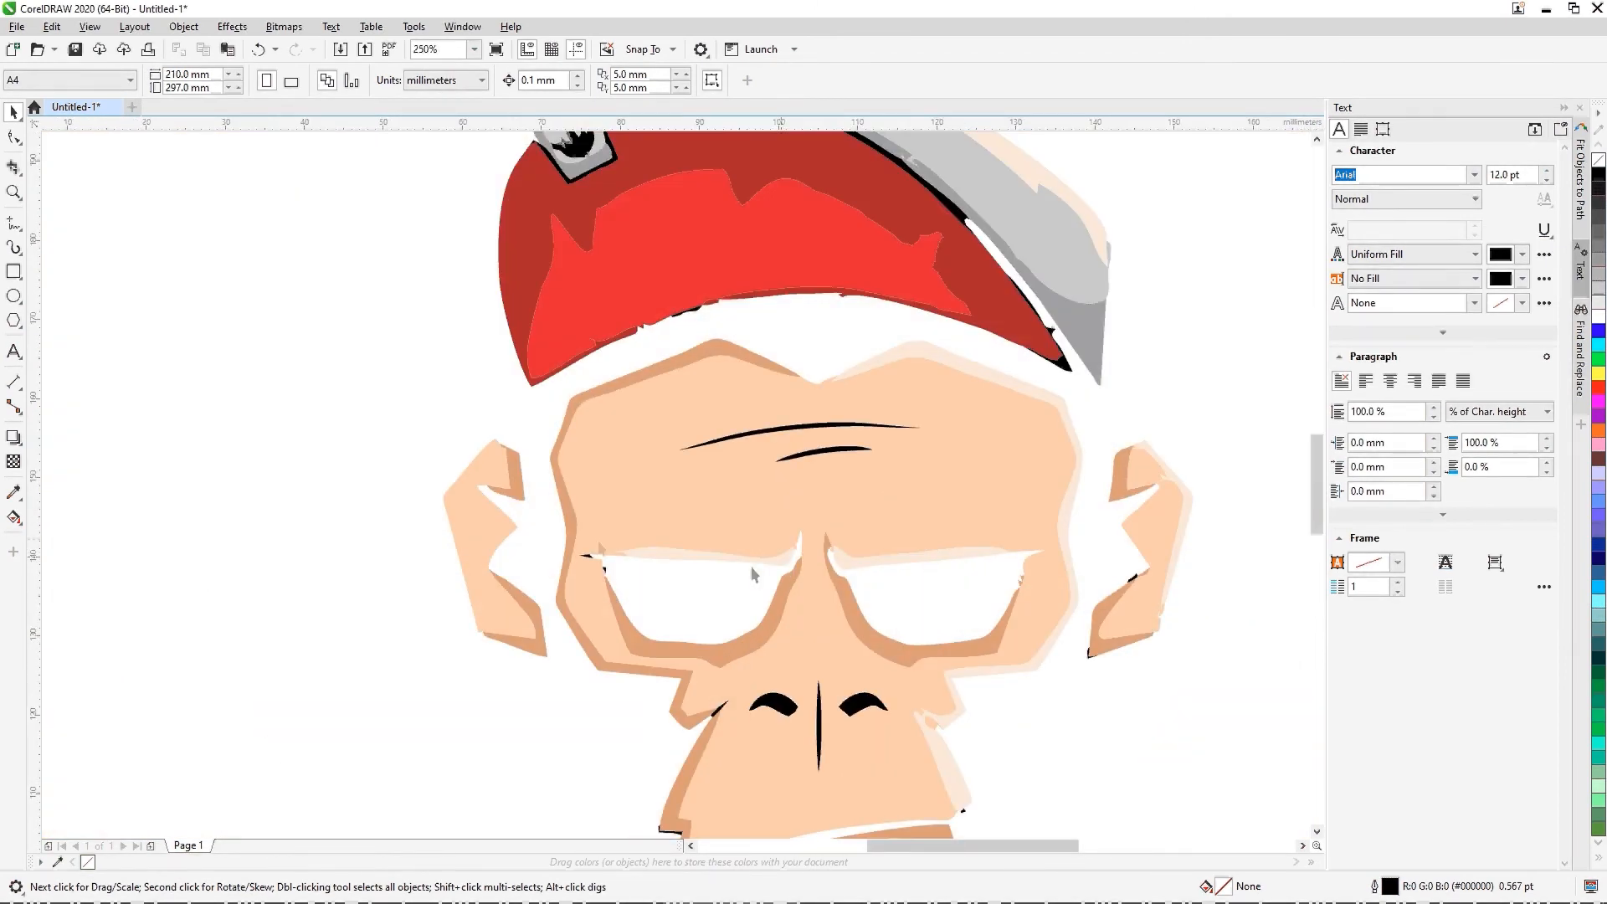
{"action": "scroll", "coordinate": [577, 553], "scroll_direction": "up", "scroll_amount": 10}
{"action": "left_click", "coordinate": [576, 463]}
{"action": "key", "text": "Delete"}
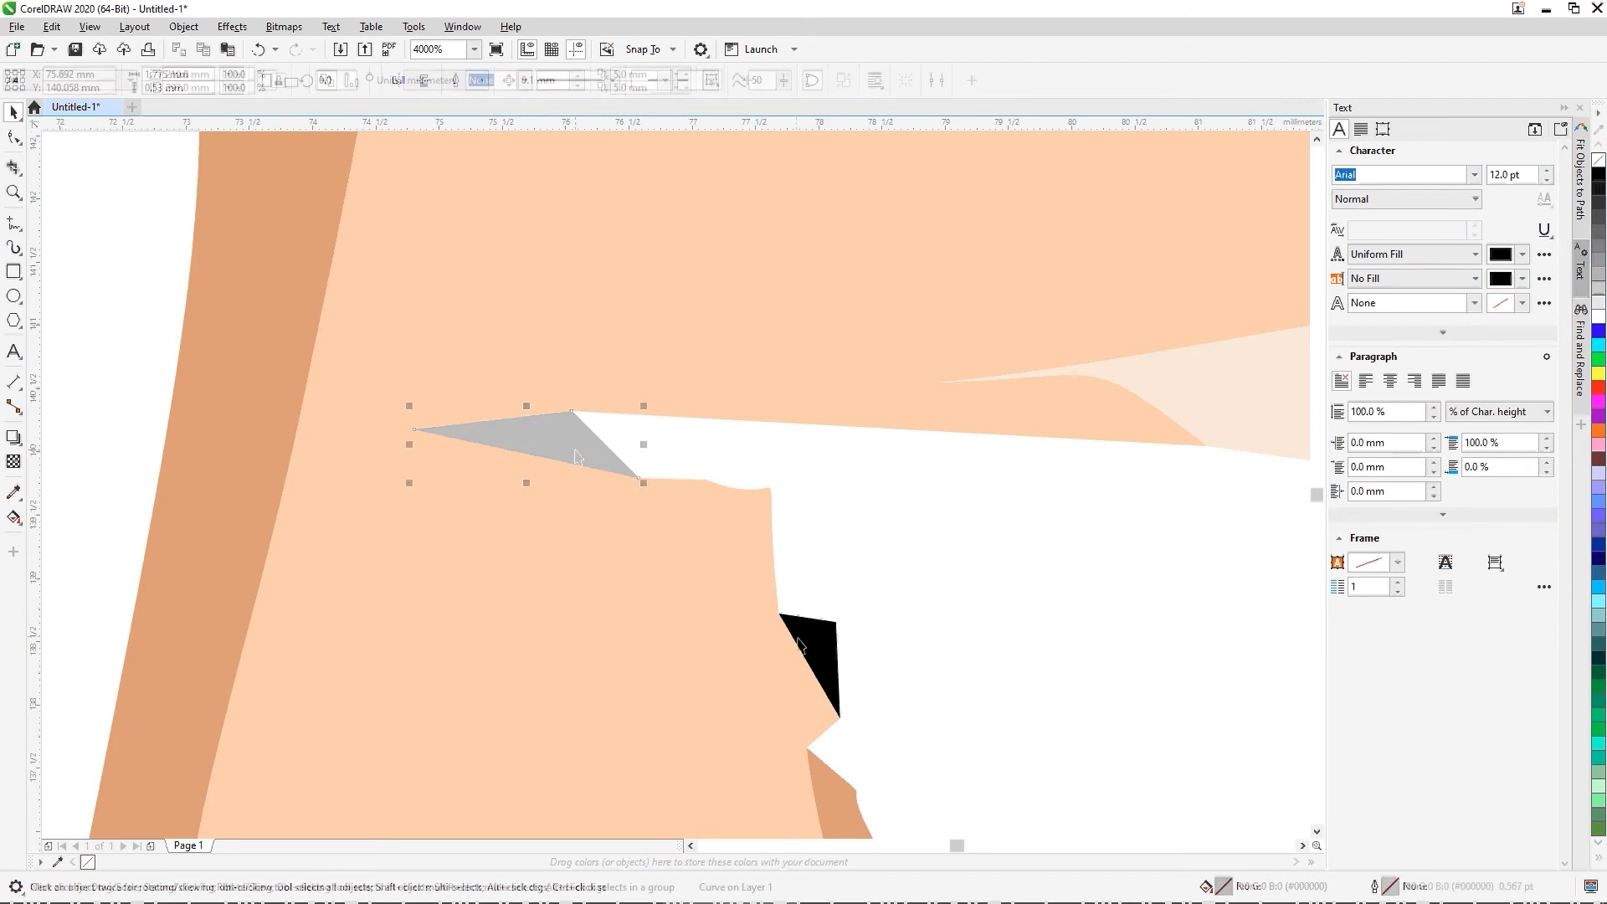
{"action": "left_click", "coordinate": [817, 651]}
{"action": "key", "text": "Delete"}
{"action": "scroll", "coordinate": [759, 512], "scroll_direction": "down", "scroll_amount": 5}
{"action": "scroll", "coordinate": [758, 512], "scroll_direction": "down", "scroll_amount": 4}
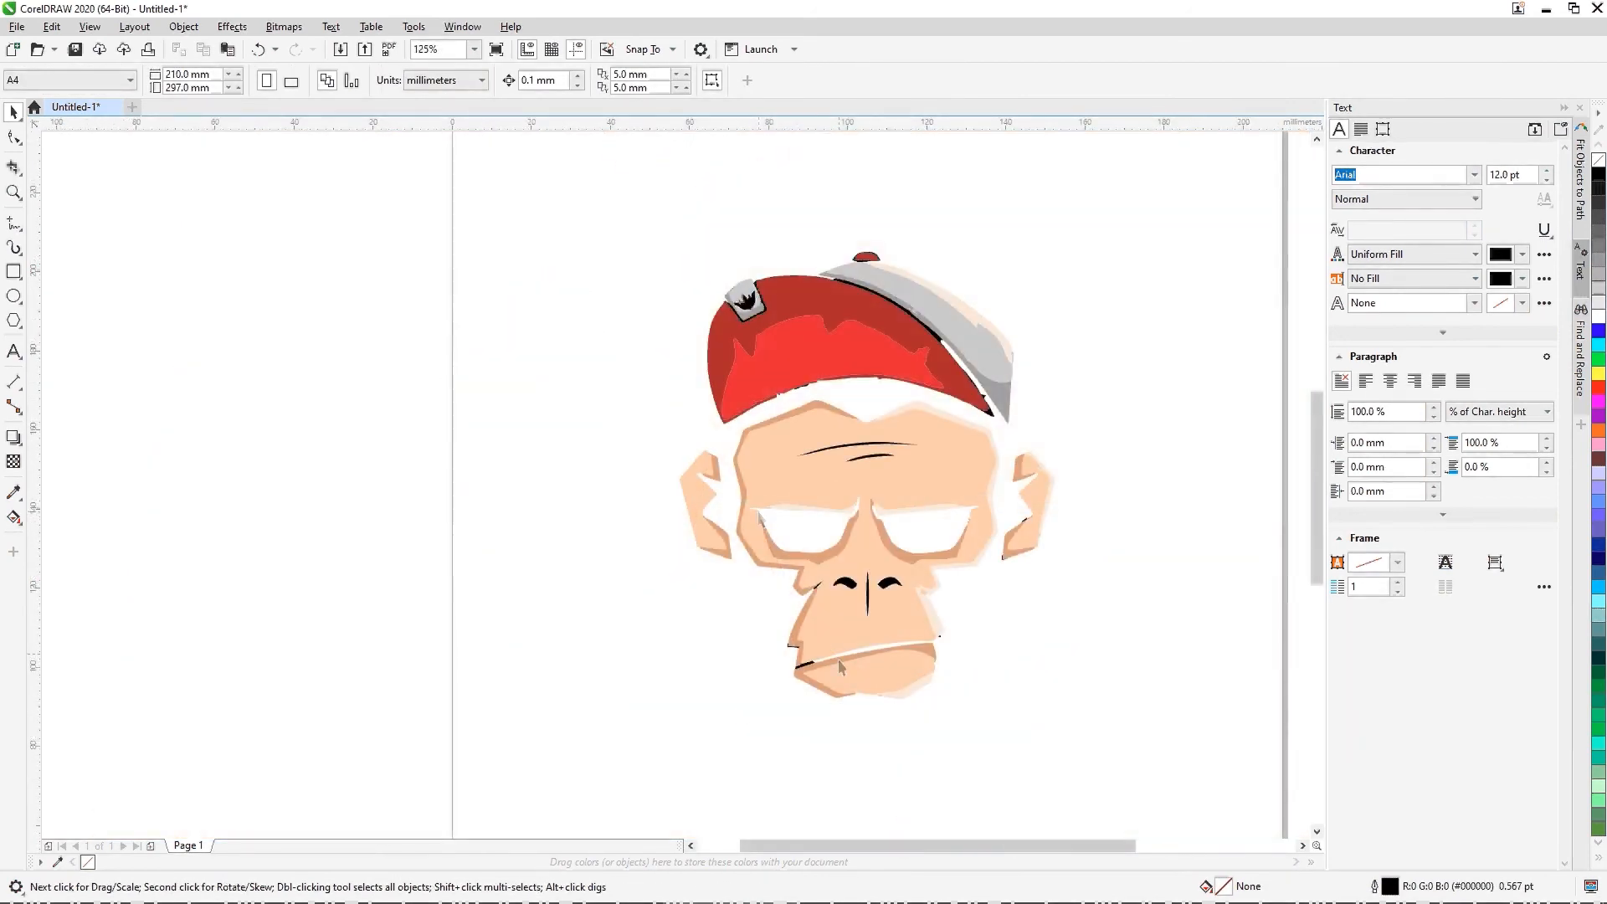
Step: Delete the black fragments at the left end of the mouth and on the muzzle's edge just above it
{"action": "scroll", "coordinate": [804, 658], "scroll_direction": "up", "scroll_amount": 8}
{"action": "left_click", "coordinate": [734, 500]}
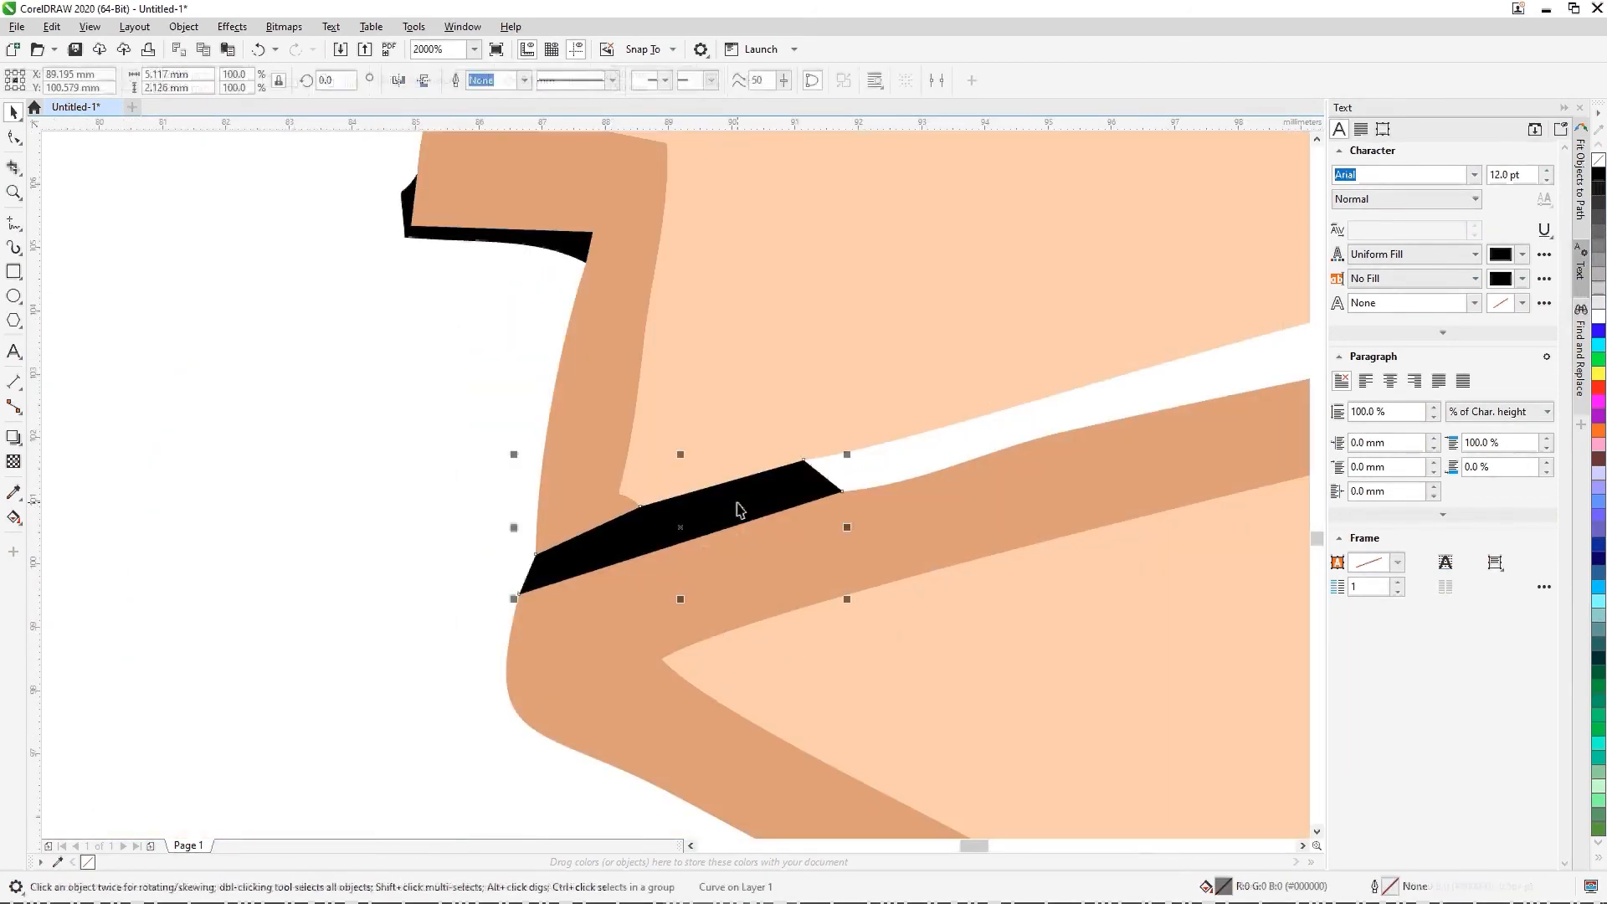
{"action": "key", "text": "Delete"}
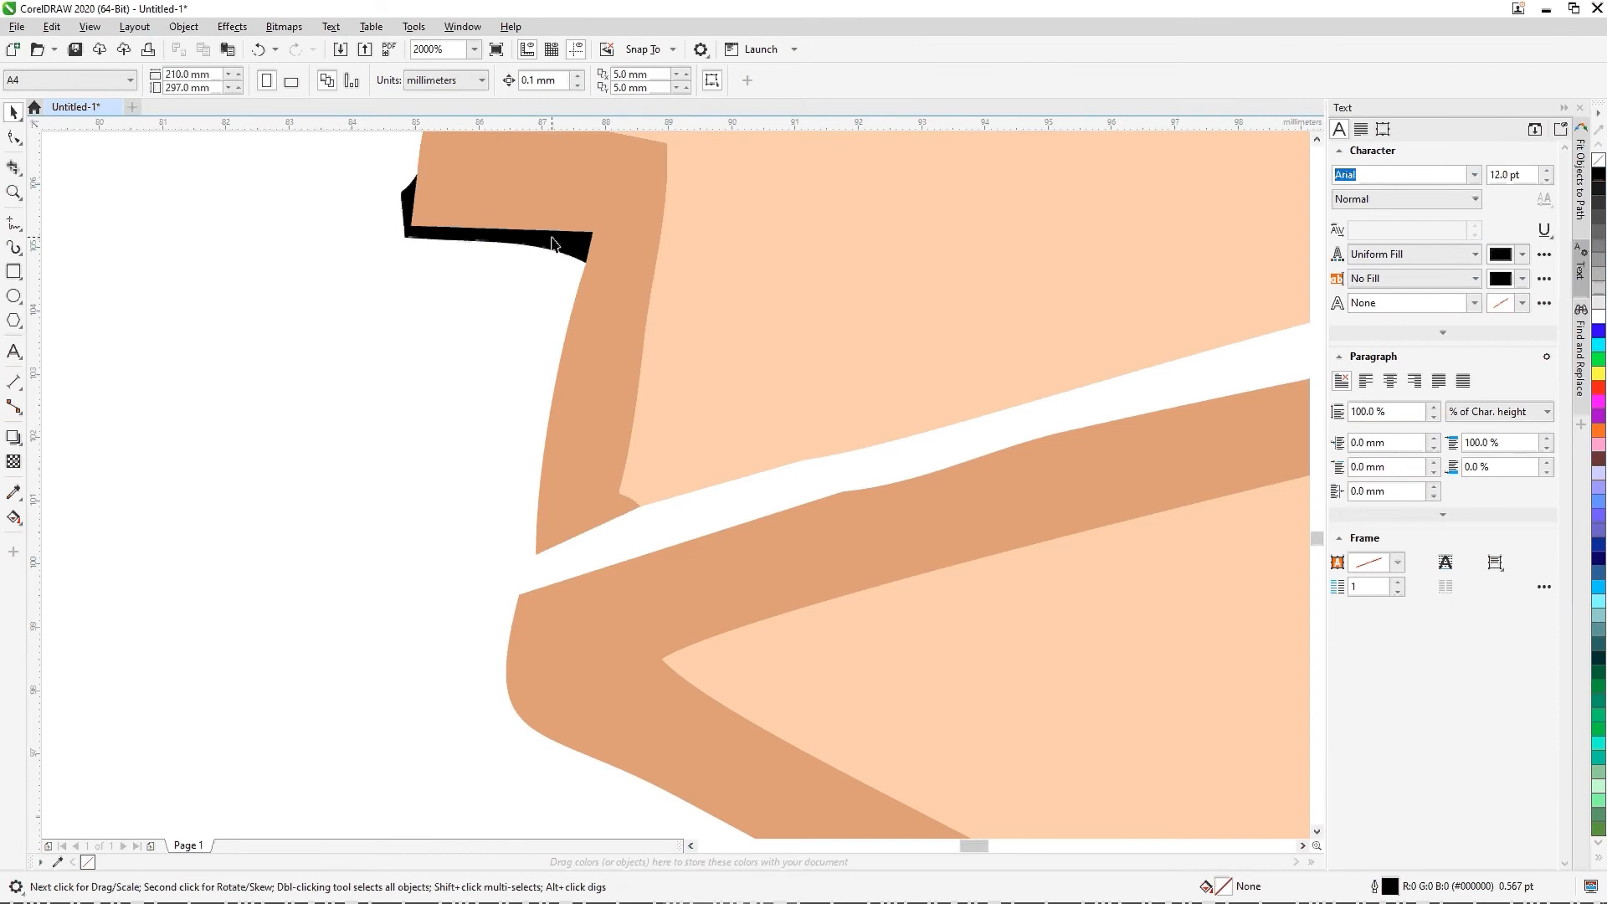
{"action": "left_click", "coordinate": [553, 241]}
{"action": "key", "text": "Delete"}
{"action": "scroll", "coordinate": [474, 374], "scroll_direction": "down", "scroll_amount": 3}
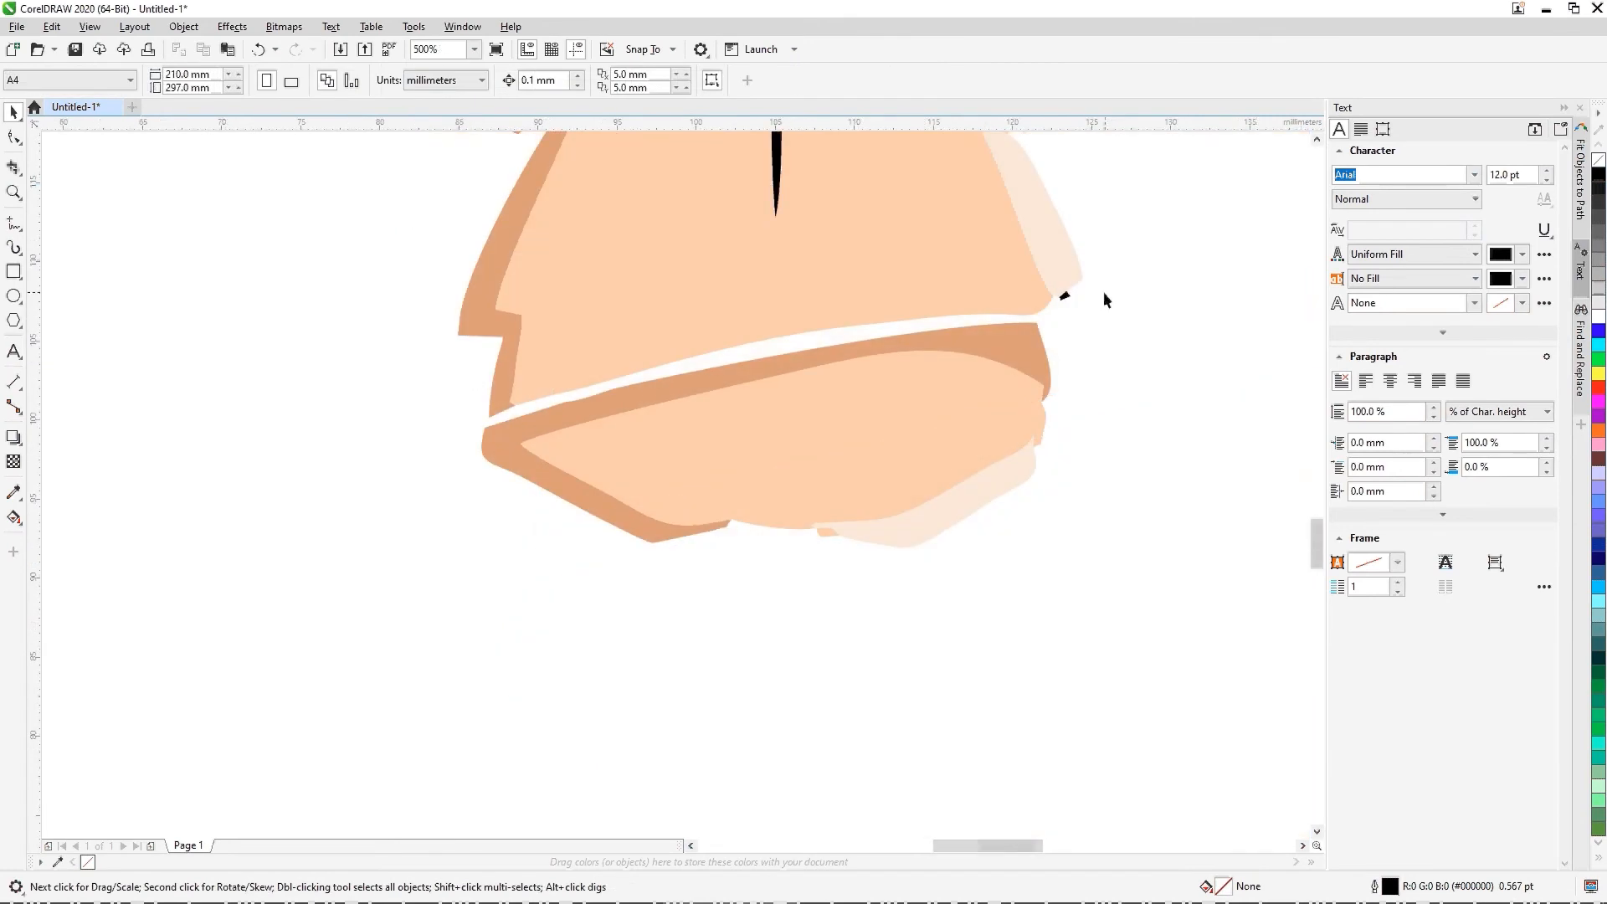
Step: Delete the small black fragment on the muzzle's edge above the right end of the mouth
{"action": "scroll", "coordinate": [1104, 293], "scroll_direction": "up", "scroll_amount": 2}
{"action": "left_click", "coordinate": [953, 307]}
{"action": "key", "text": "Delete"}
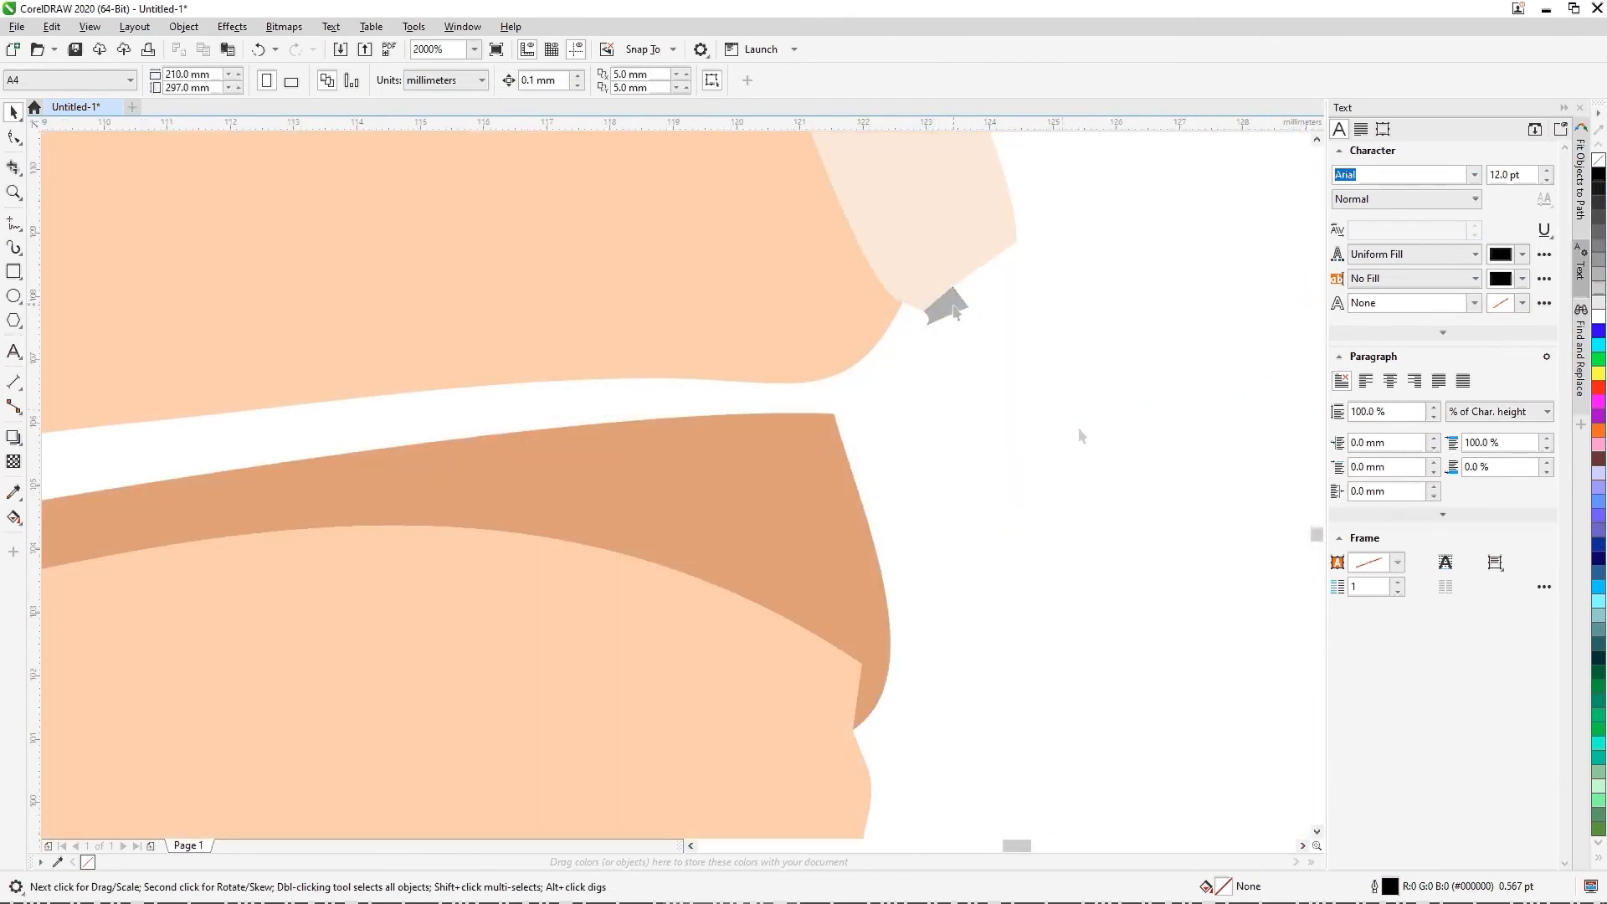
{"action": "scroll", "coordinate": [1117, 484], "scroll_direction": "down", "scroll_amount": 3}
{"action": "scroll", "coordinate": [1194, 419], "scroll_direction": "down", "scroll_amount": 1}
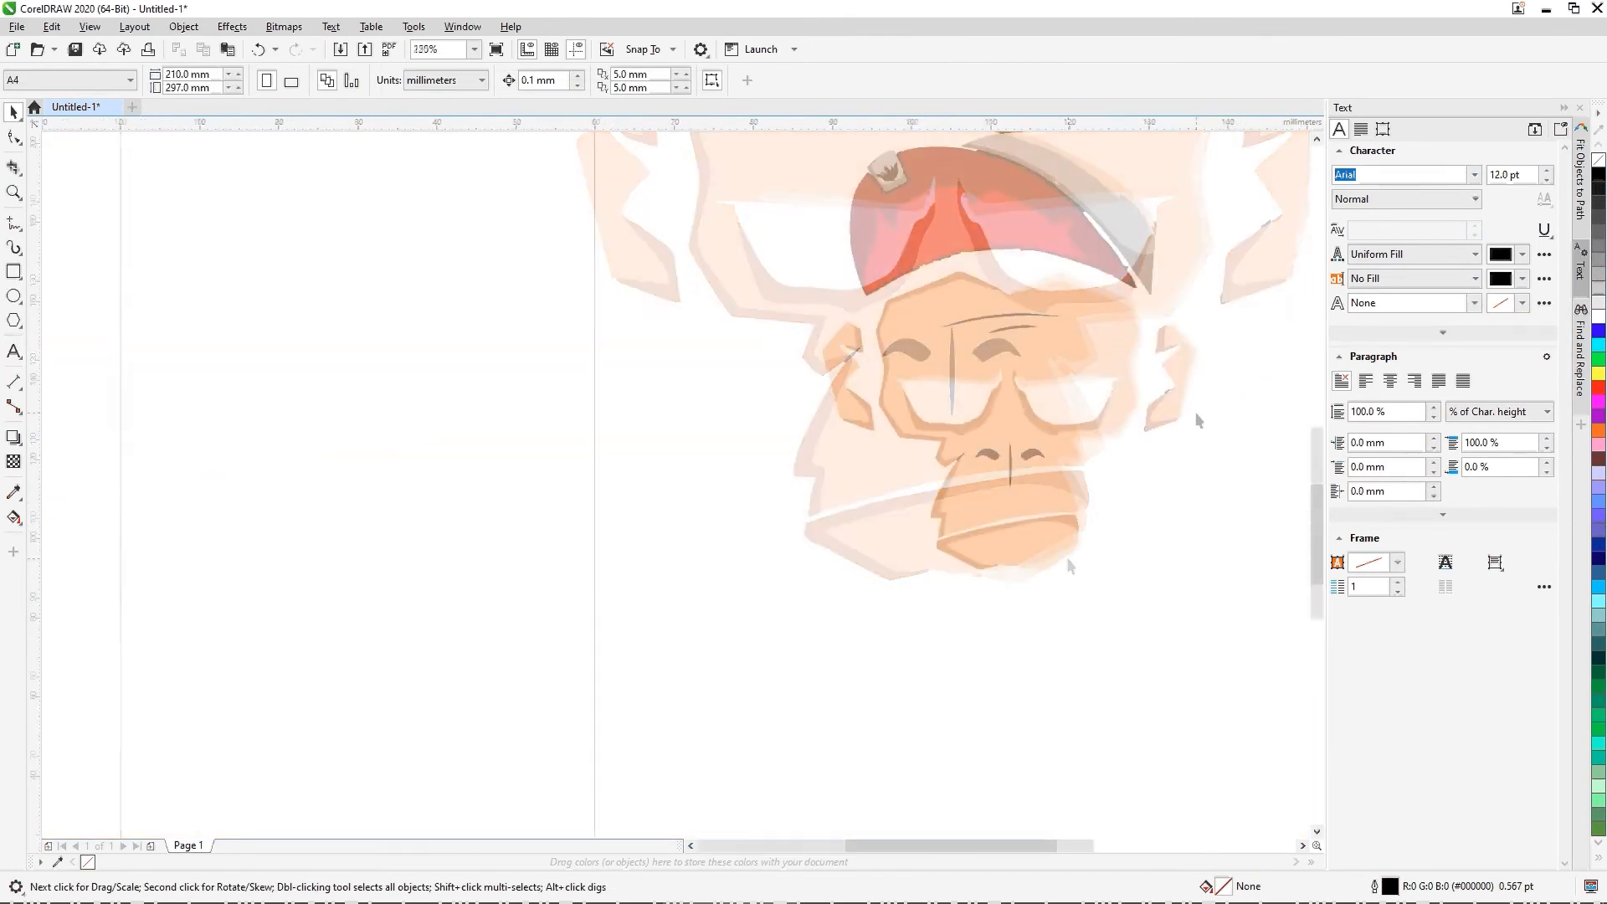
Step: Delete the black slivers on the right-hand ear's lower corner and inner edge, plus the tiny speck beside it
{"action": "scroll", "coordinate": [1159, 437], "scroll_direction": "up", "scroll_amount": 3}
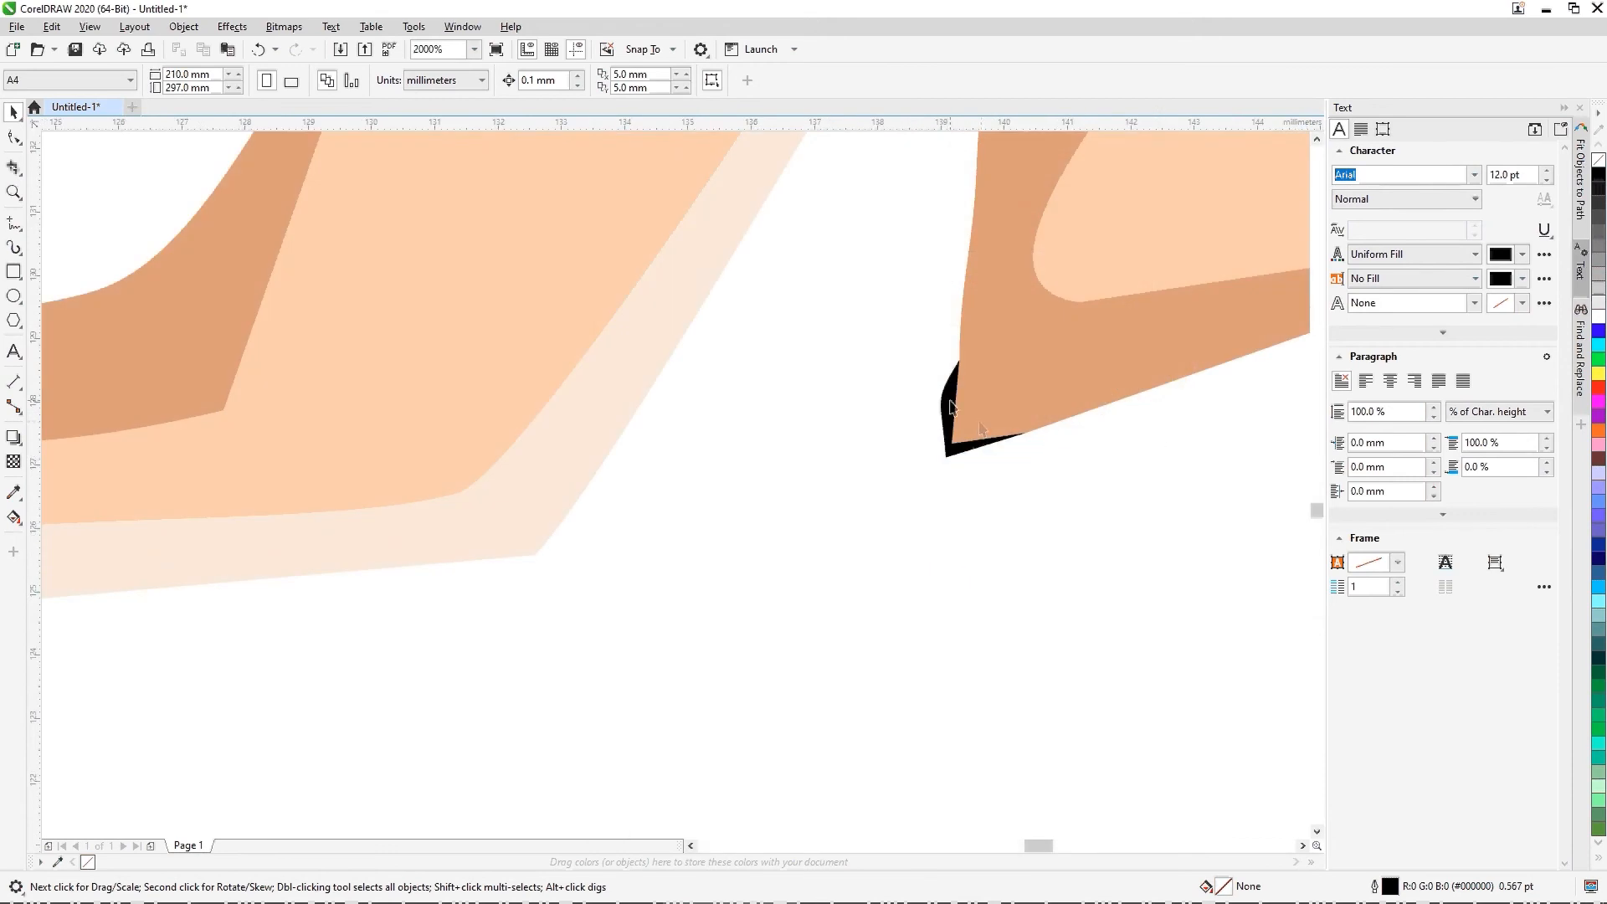
{"action": "scroll", "coordinate": [952, 408], "scroll_direction": "down", "scroll_amount": 2}
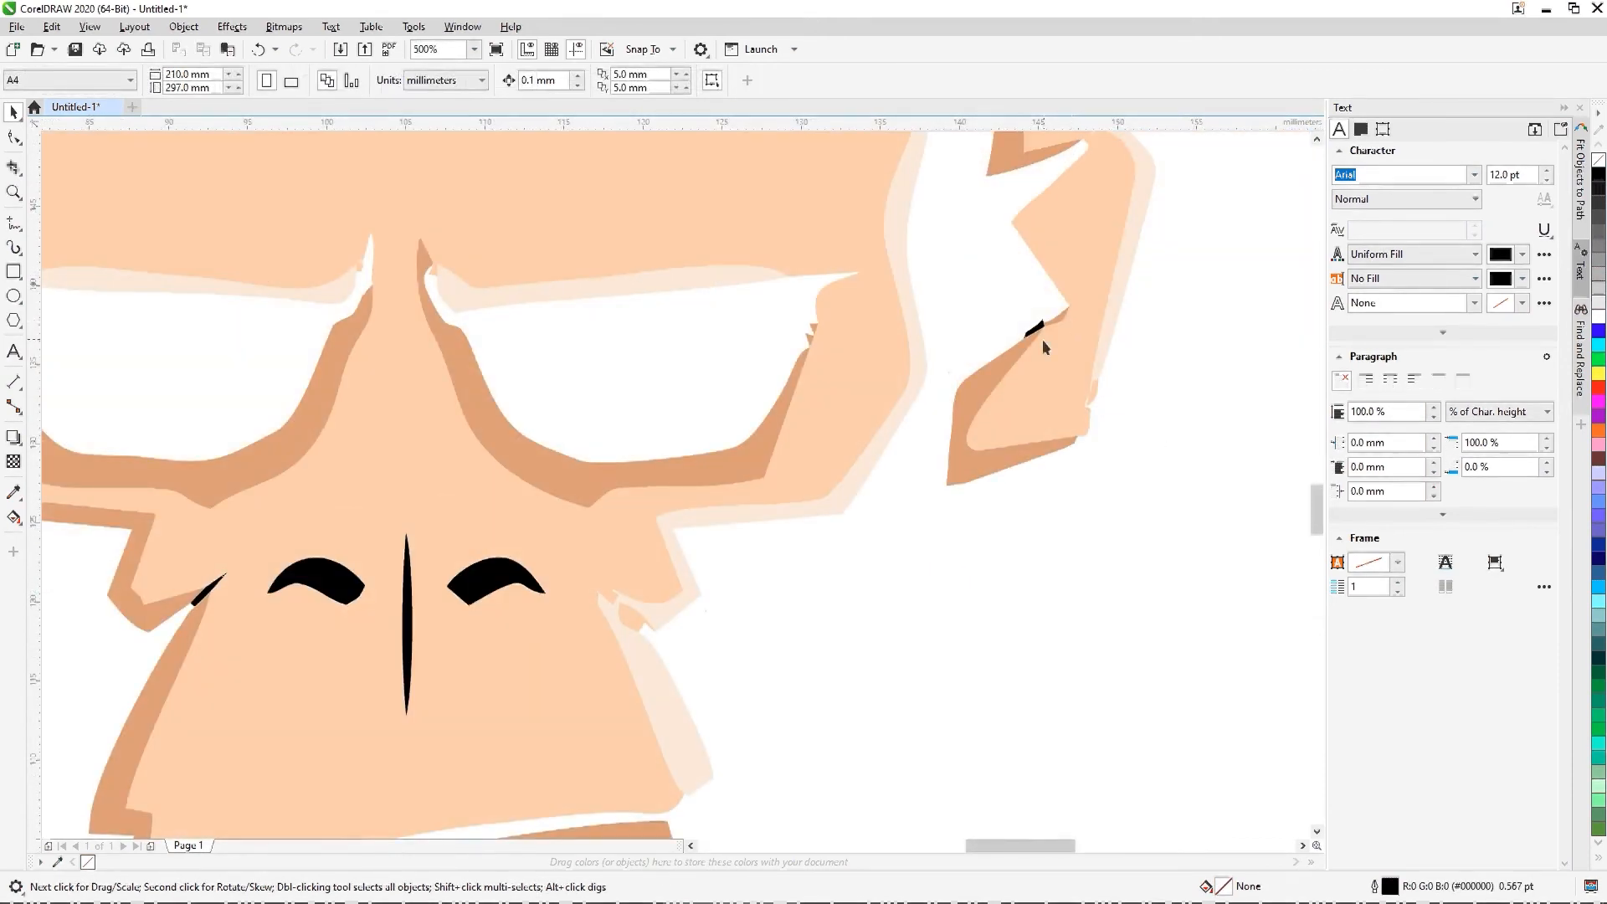
{"action": "scroll", "coordinate": [1042, 339], "scroll_direction": "up", "scroll_amount": 3}
{"action": "key", "text": "Delete"}
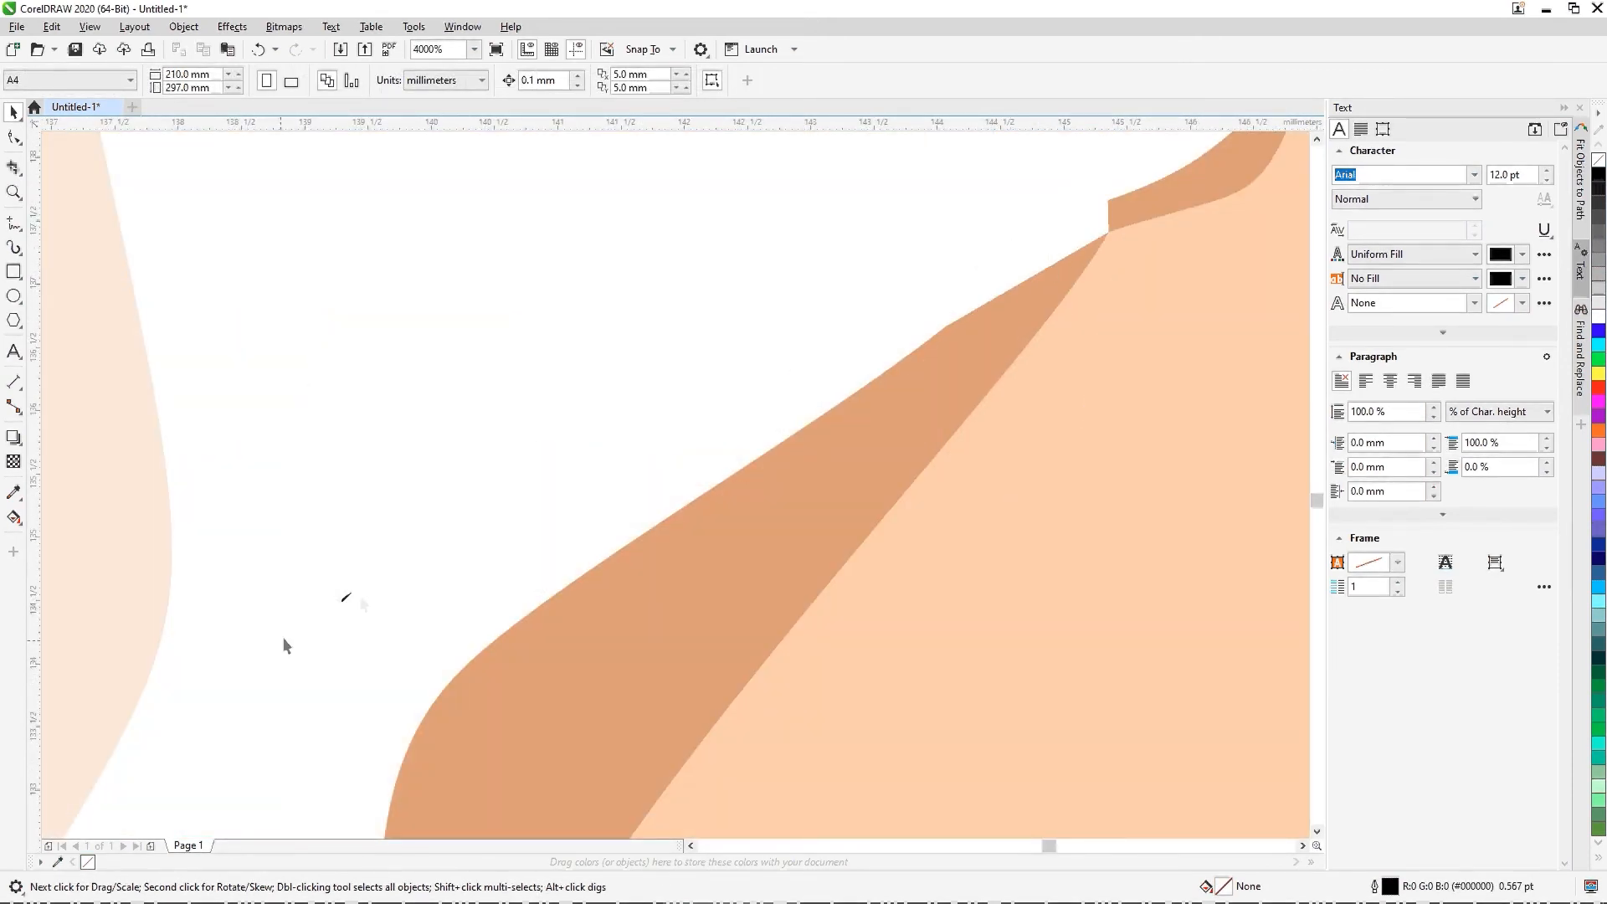
{"action": "scroll", "coordinate": [343, 594], "scroll_direction": "up", "scroll_amount": 3}
{"action": "left_click", "coordinate": [356, 640]}
{"action": "key", "text": "Delete"}
{"action": "scroll", "coordinate": [713, 589], "scroll_direction": "down", "scroll_amount": 3}
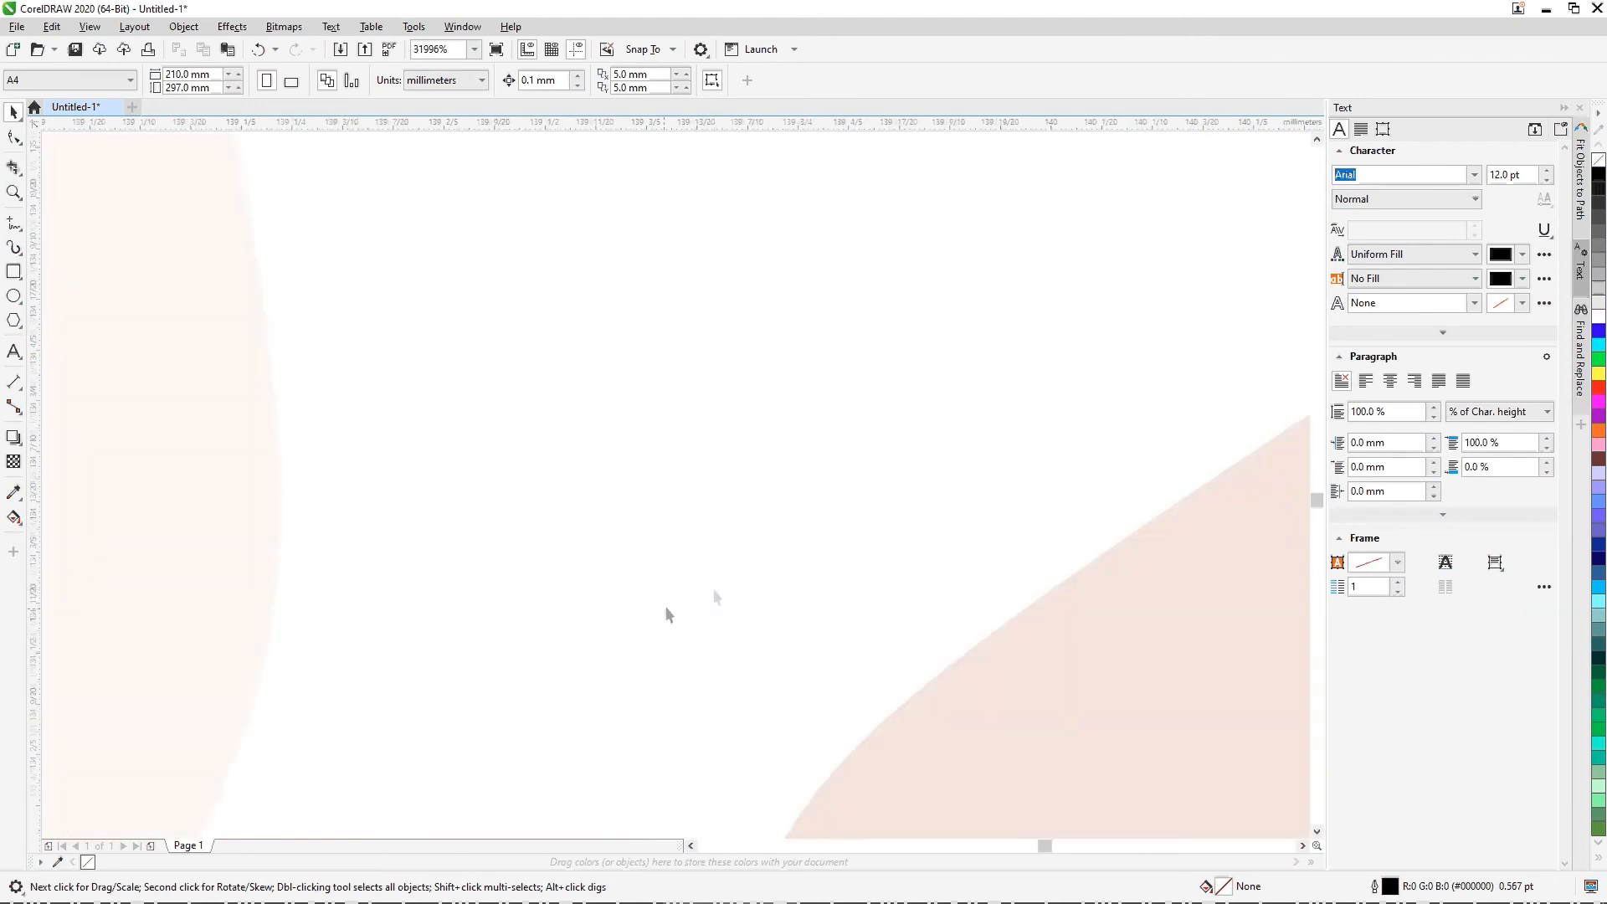
{"action": "scroll", "coordinate": [713, 594], "scroll_direction": "down", "scroll_amount": 4}
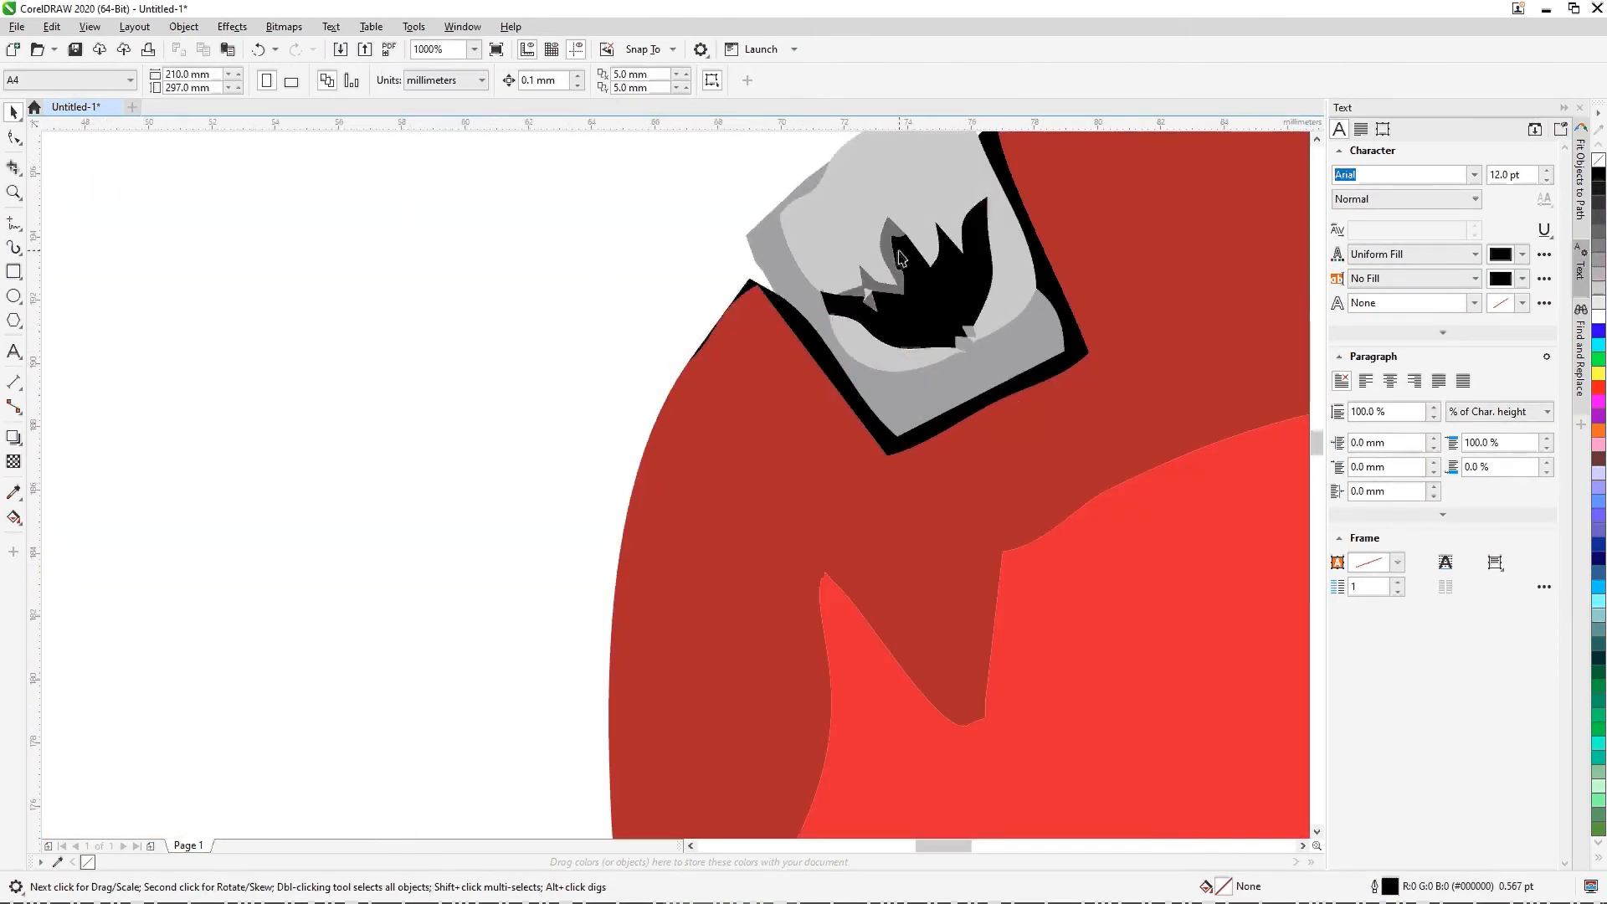
Step: Combine the dark grey fragment on the cap badge with the black crown-like emblem into one black shape
{"action": "scroll", "coordinate": [900, 257], "scroll_direction": "up", "scroll_amount": 2}
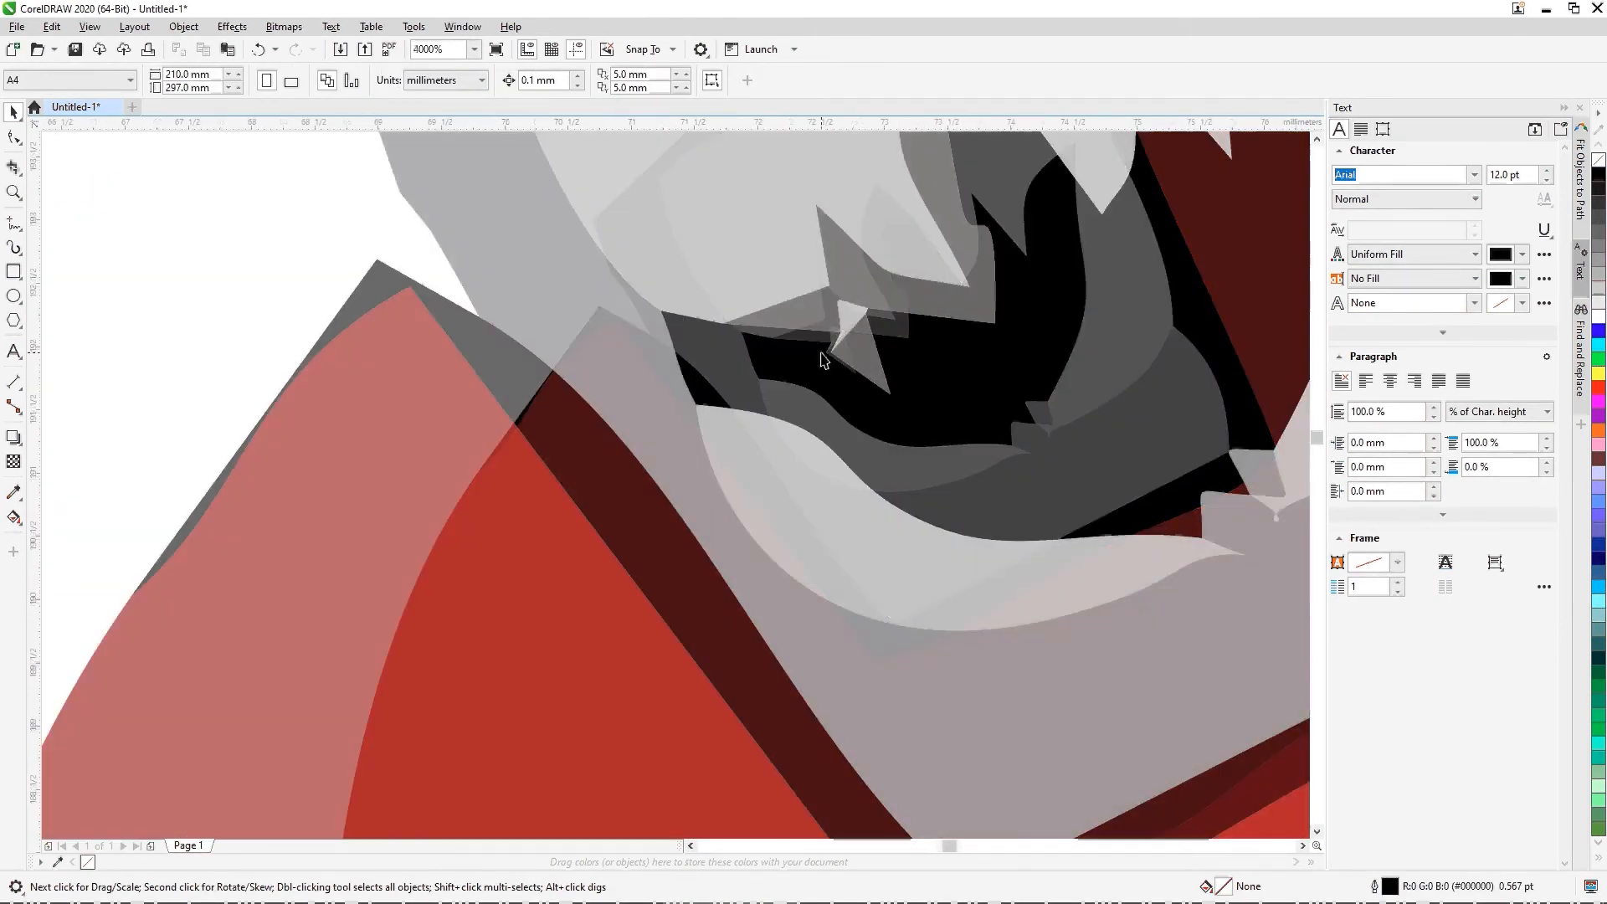
{"action": "left_click", "coordinate": [858, 283]}
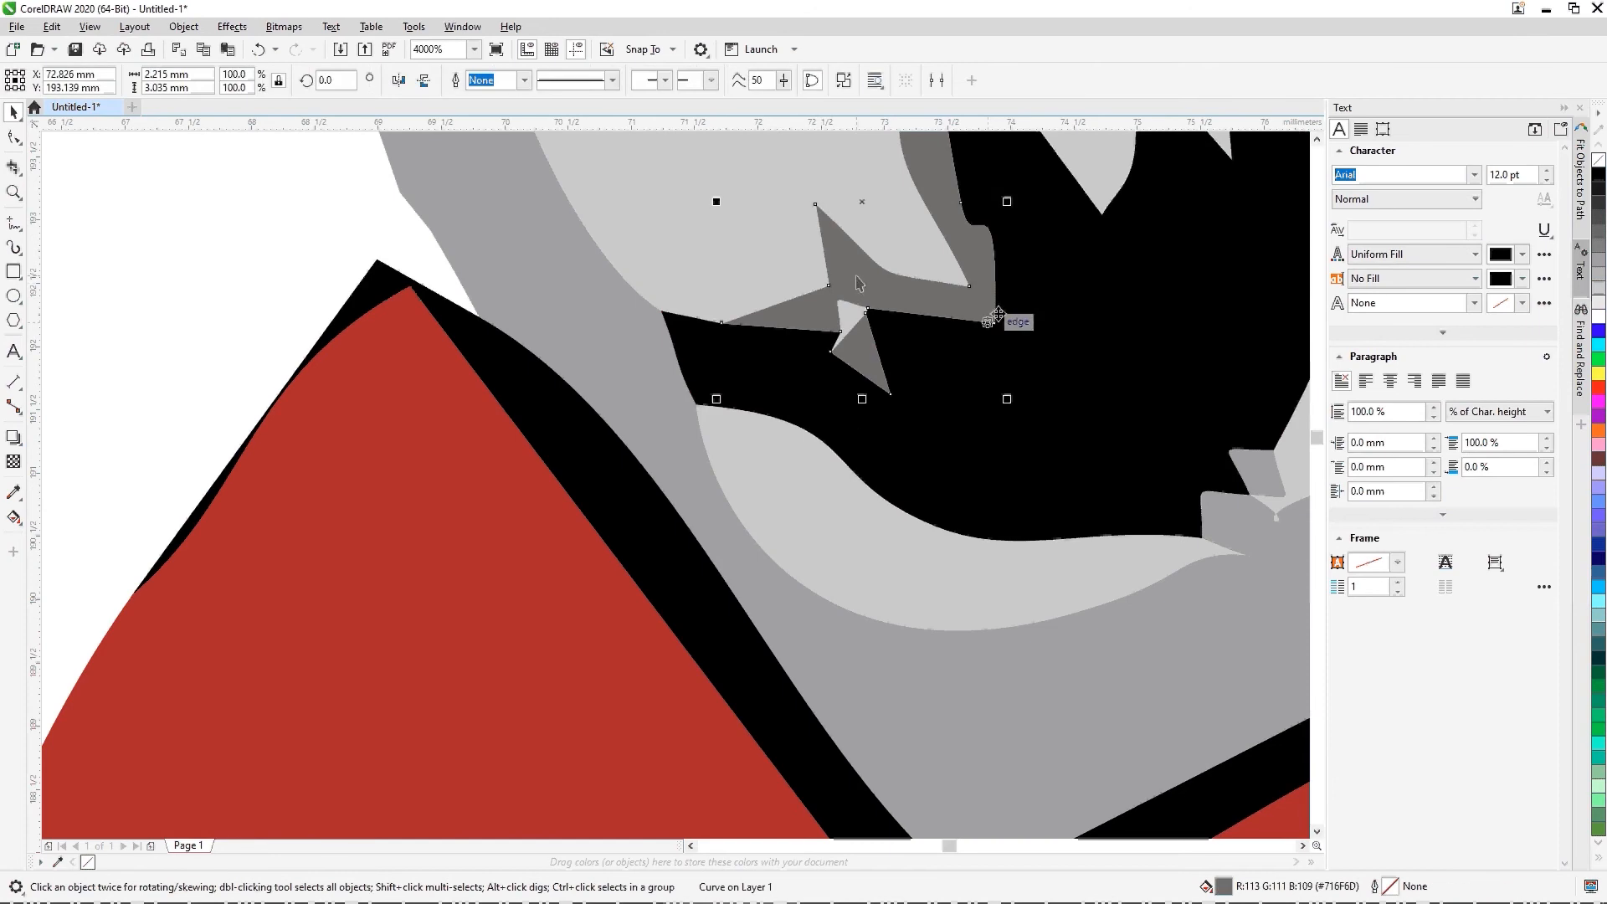
{"action": "left_click", "coordinate": [1041, 304], "text": "shift"}
{"action": "right_click", "coordinate": [1043, 303]}
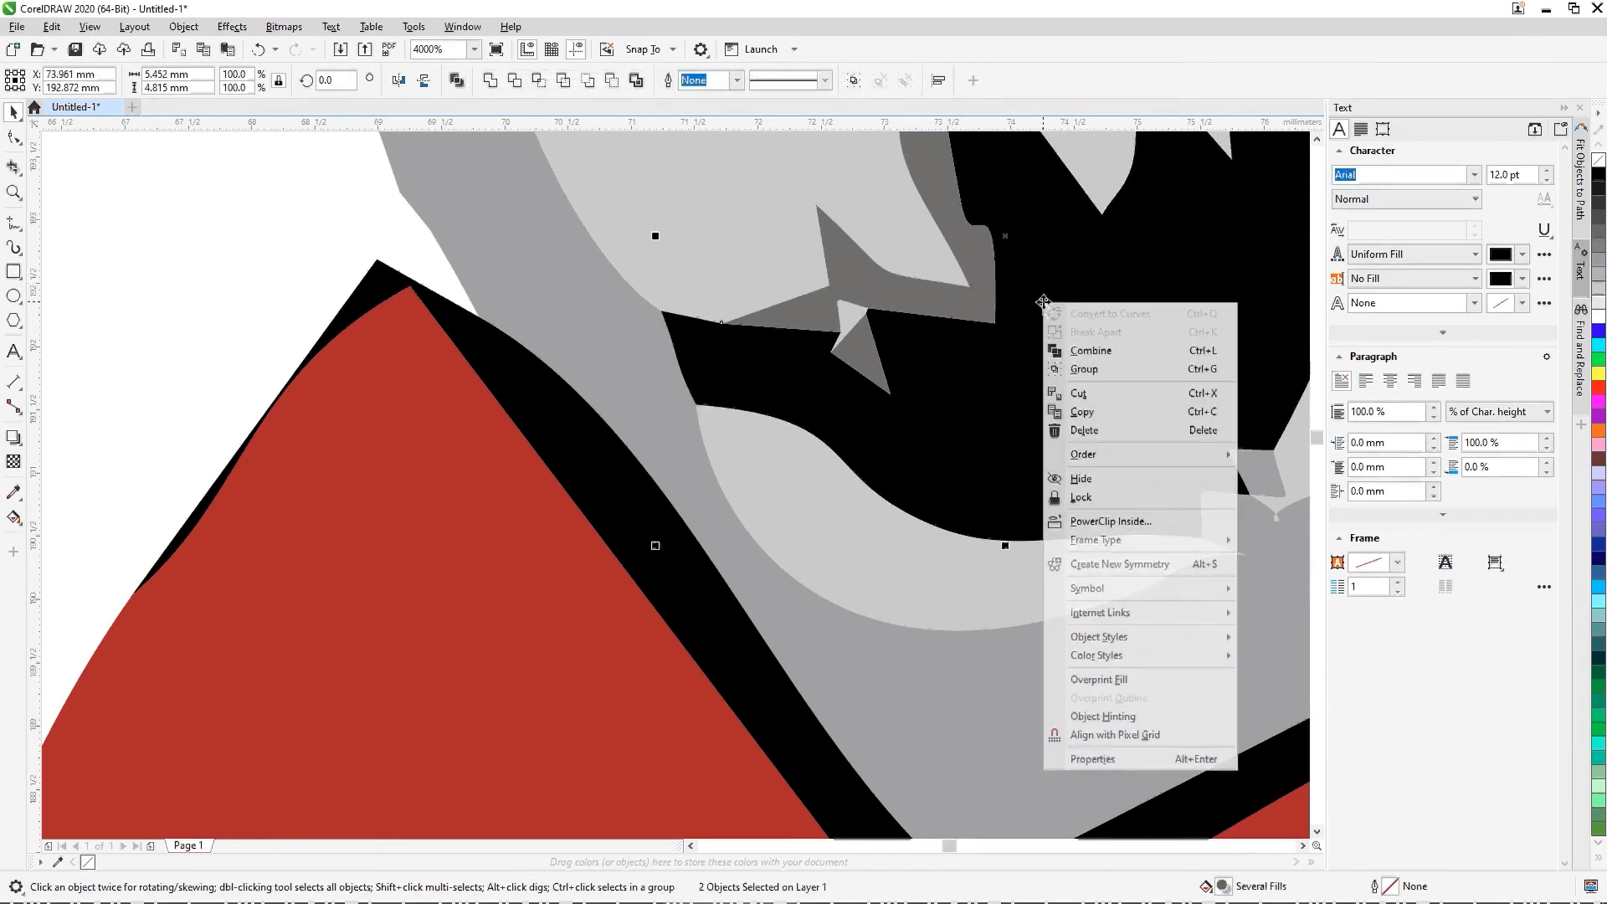
{"action": "left_click", "coordinate": [1080, 350]}
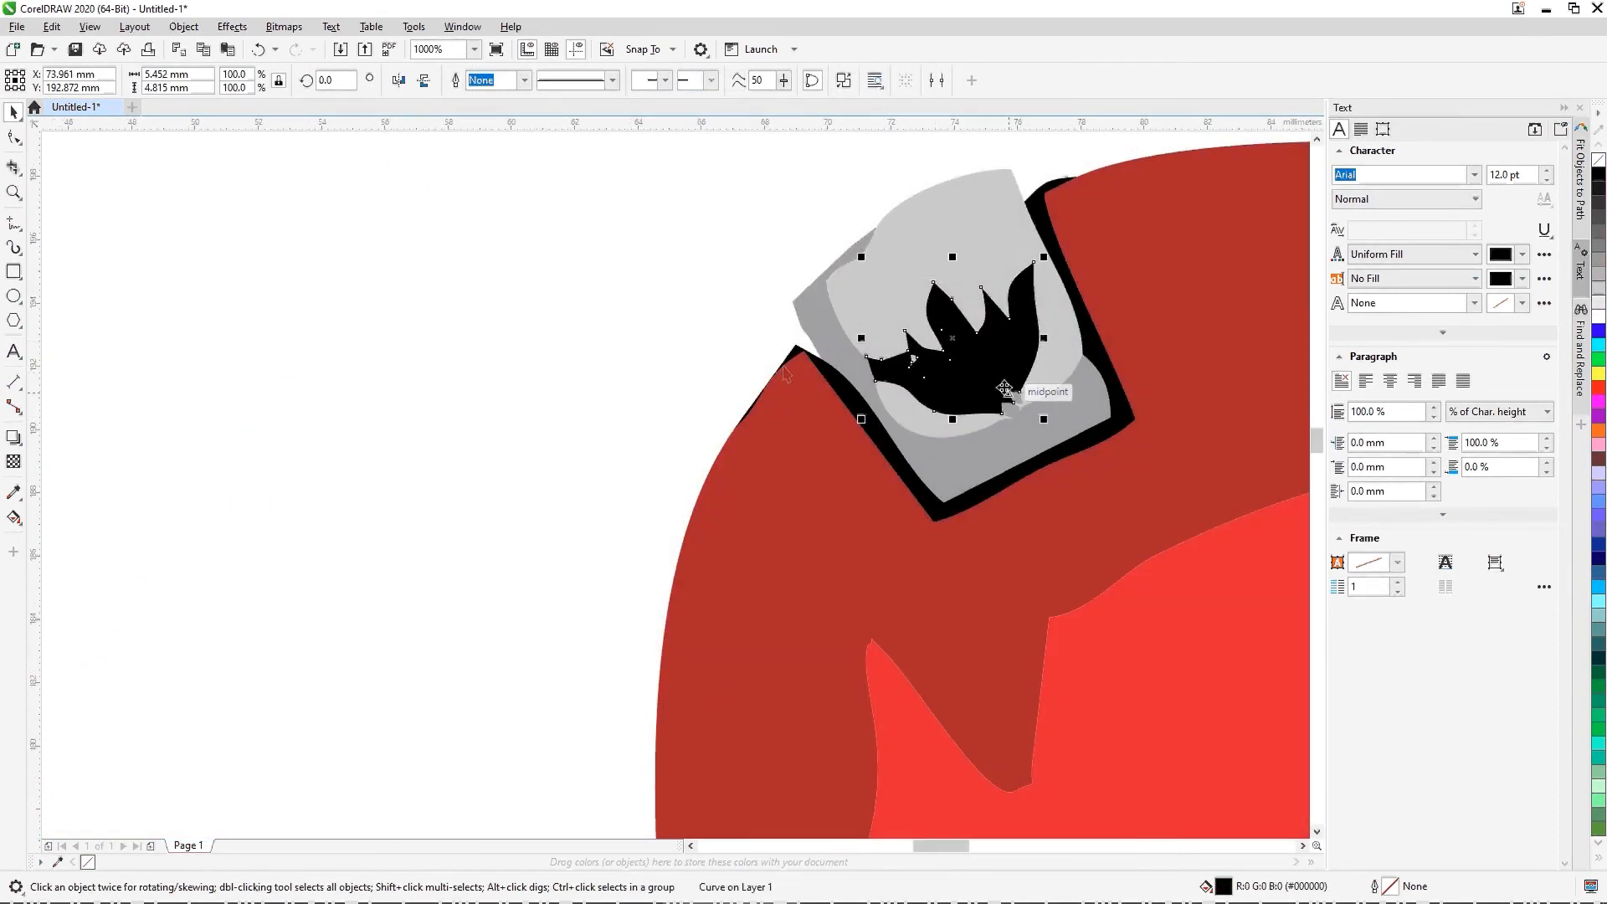
{"action": "left_click", "coordinate": [695, 280]}
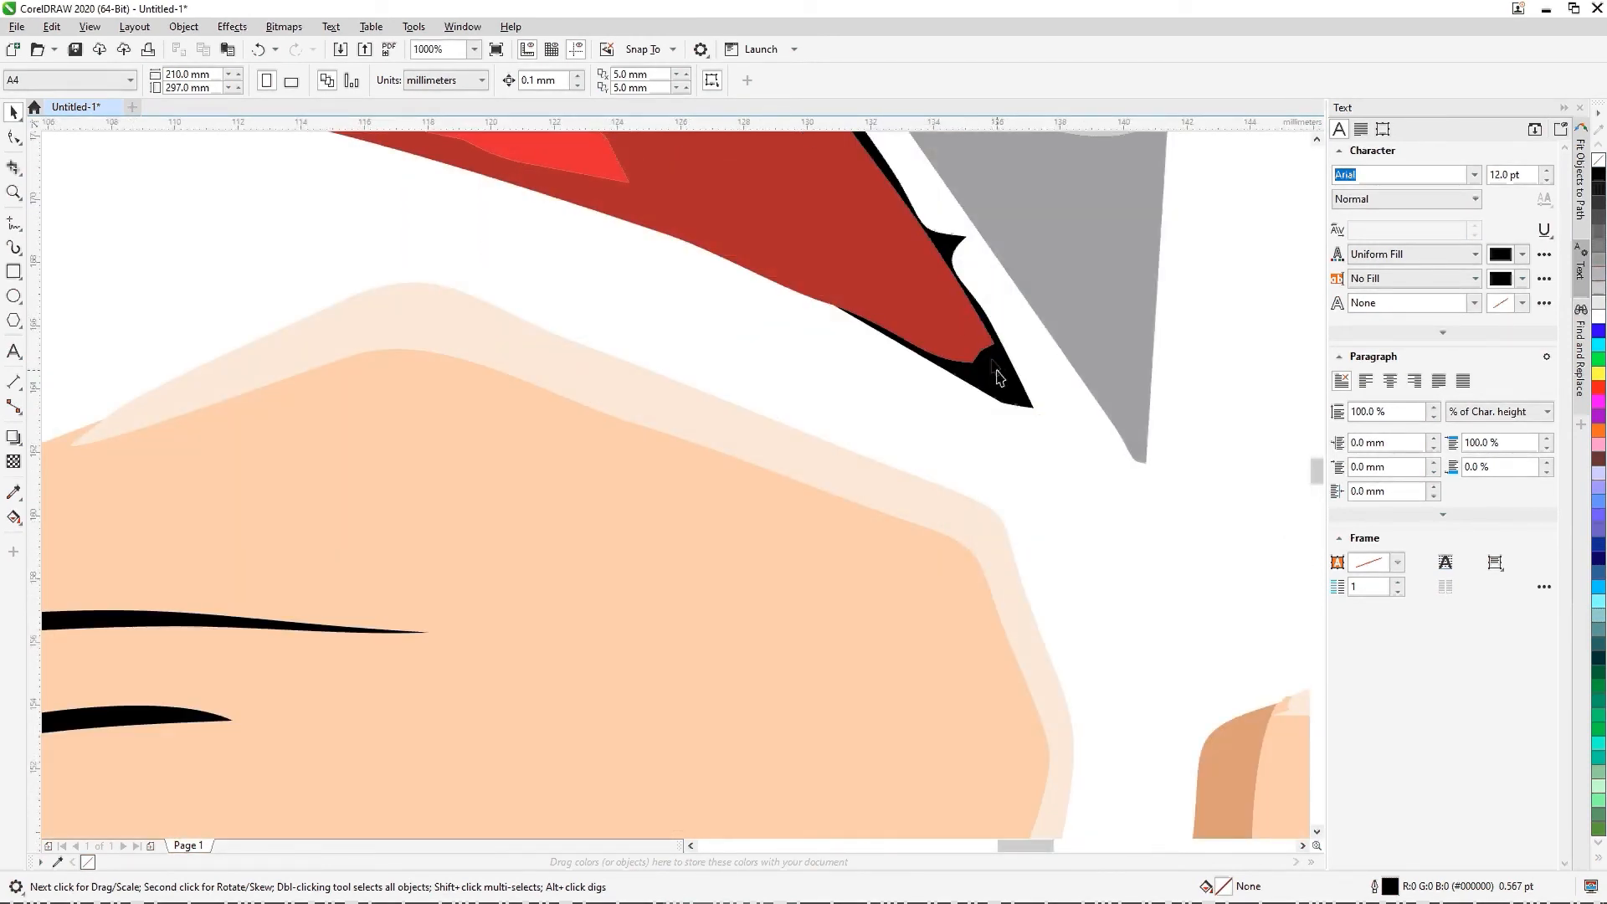
Step: Delete the black fragment at the pointed lower end of the red cap panel
{"action": "left_click", "coordinate": [1001, 378]}
{"action": "scroll", "coordinate": [1000, 378], "scroll_direction": "up", "scroll_amount": 2}
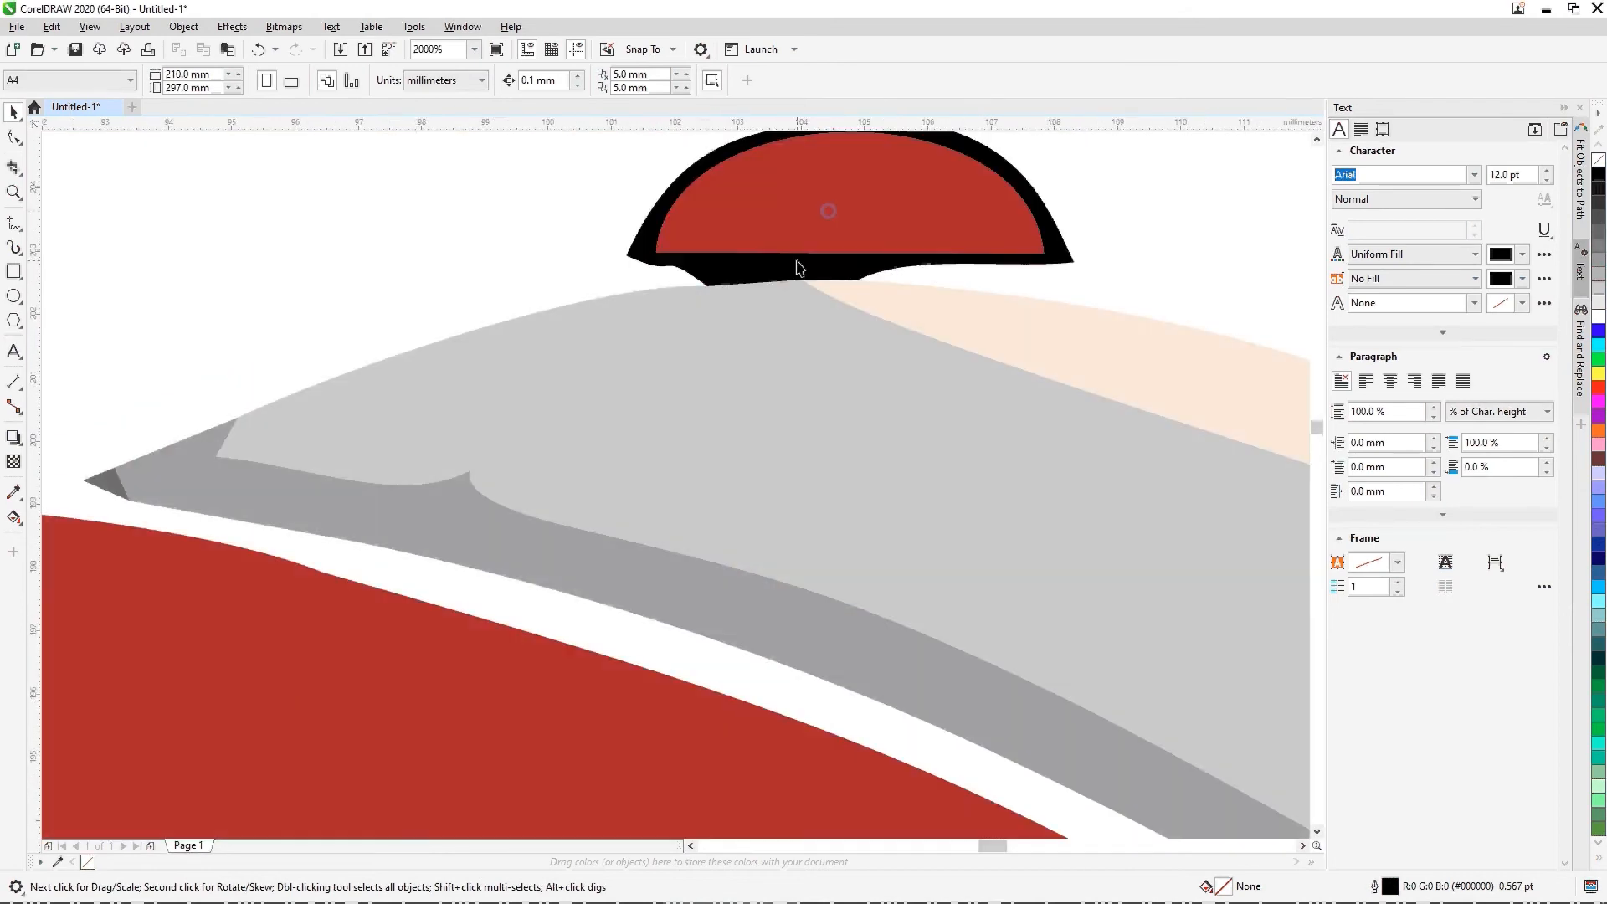
{"action": "left_click", "coordinate": [803, 272]}
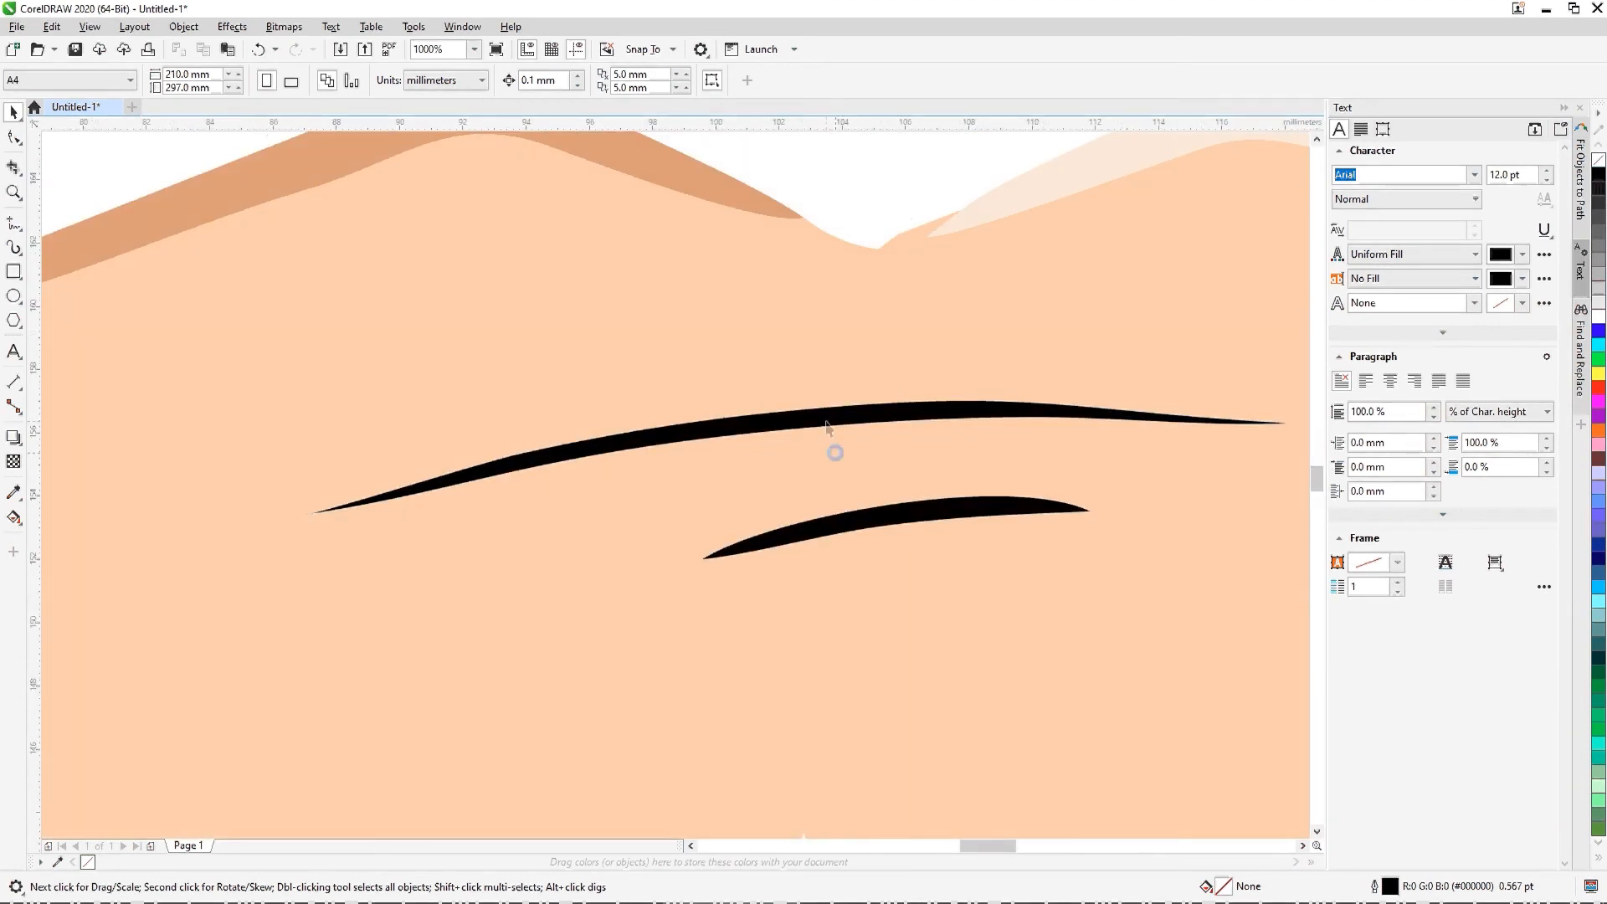
Step: Delete the black forehead wrinkles and nose details, plus the black emblem and outline of the cap badge
{"action": "left_click", "coordinate": [826, 427]}
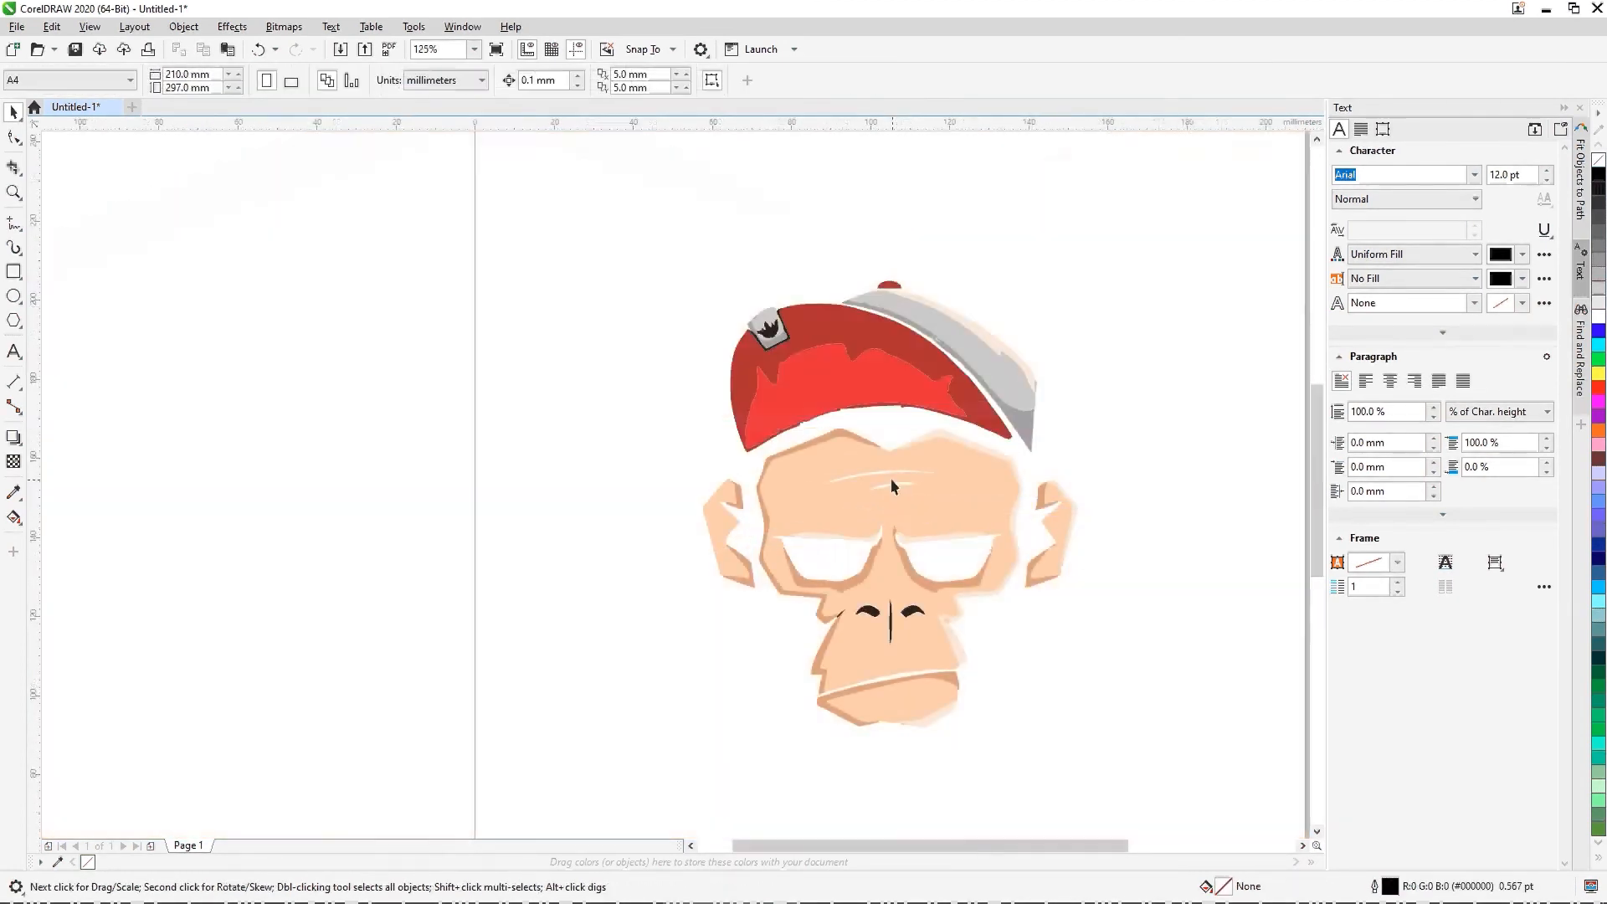
{"action": "scroll", "coordinate": [891, 486], "scroll_direction": "up", "scroll_amount": 4}
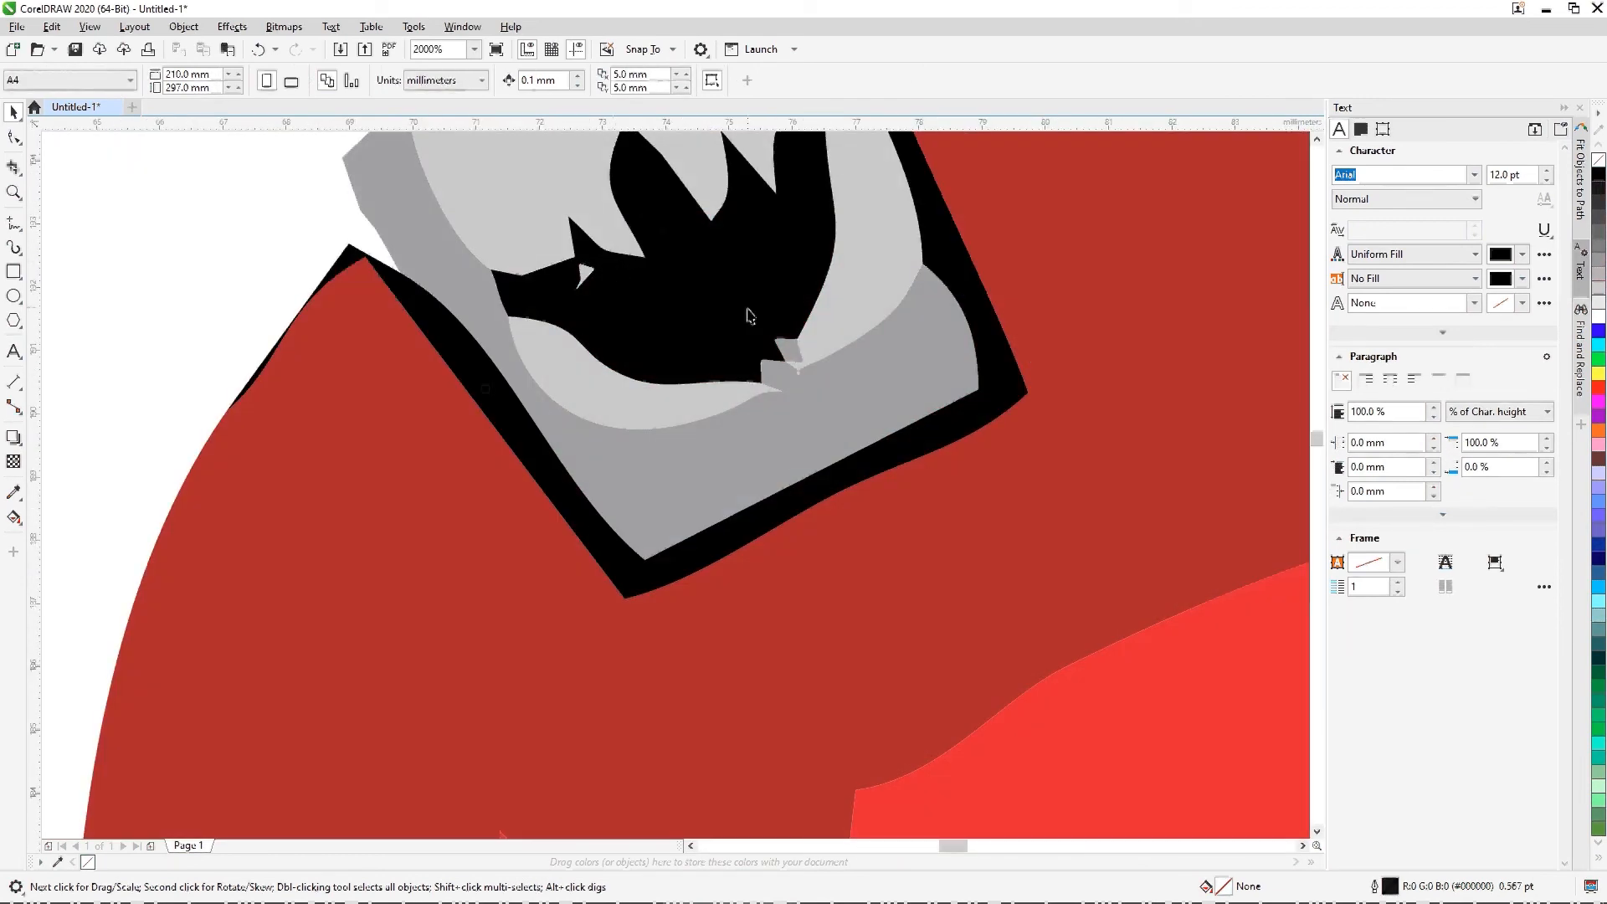
{"action": "left_click", "coordinate": [749, 317]}
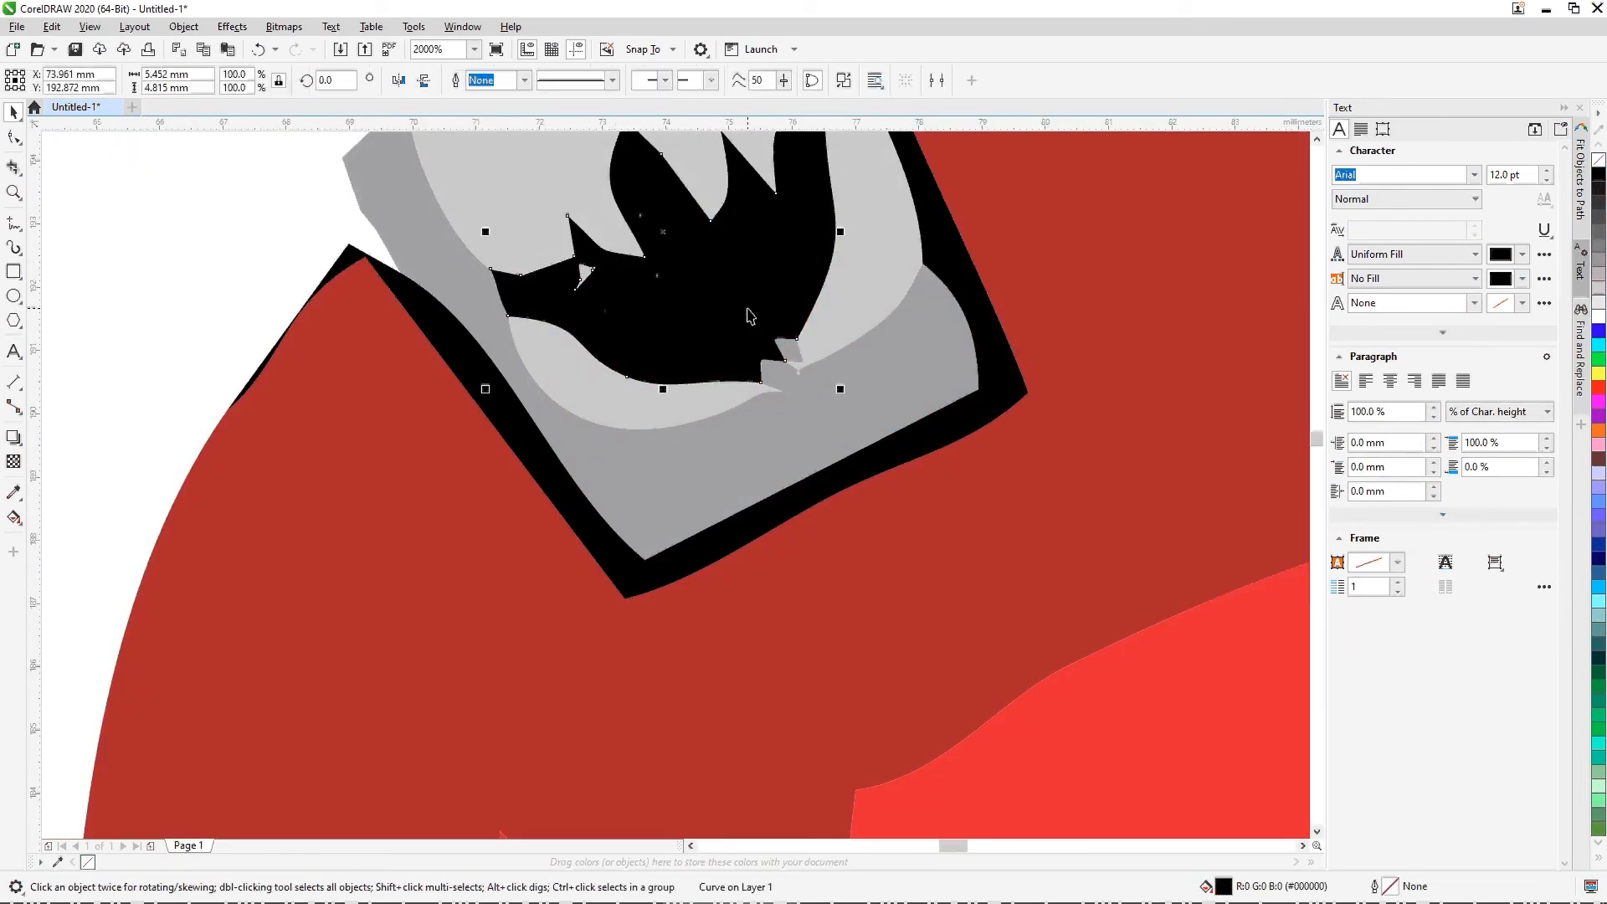
{"action": "key", "text": "Delete"}
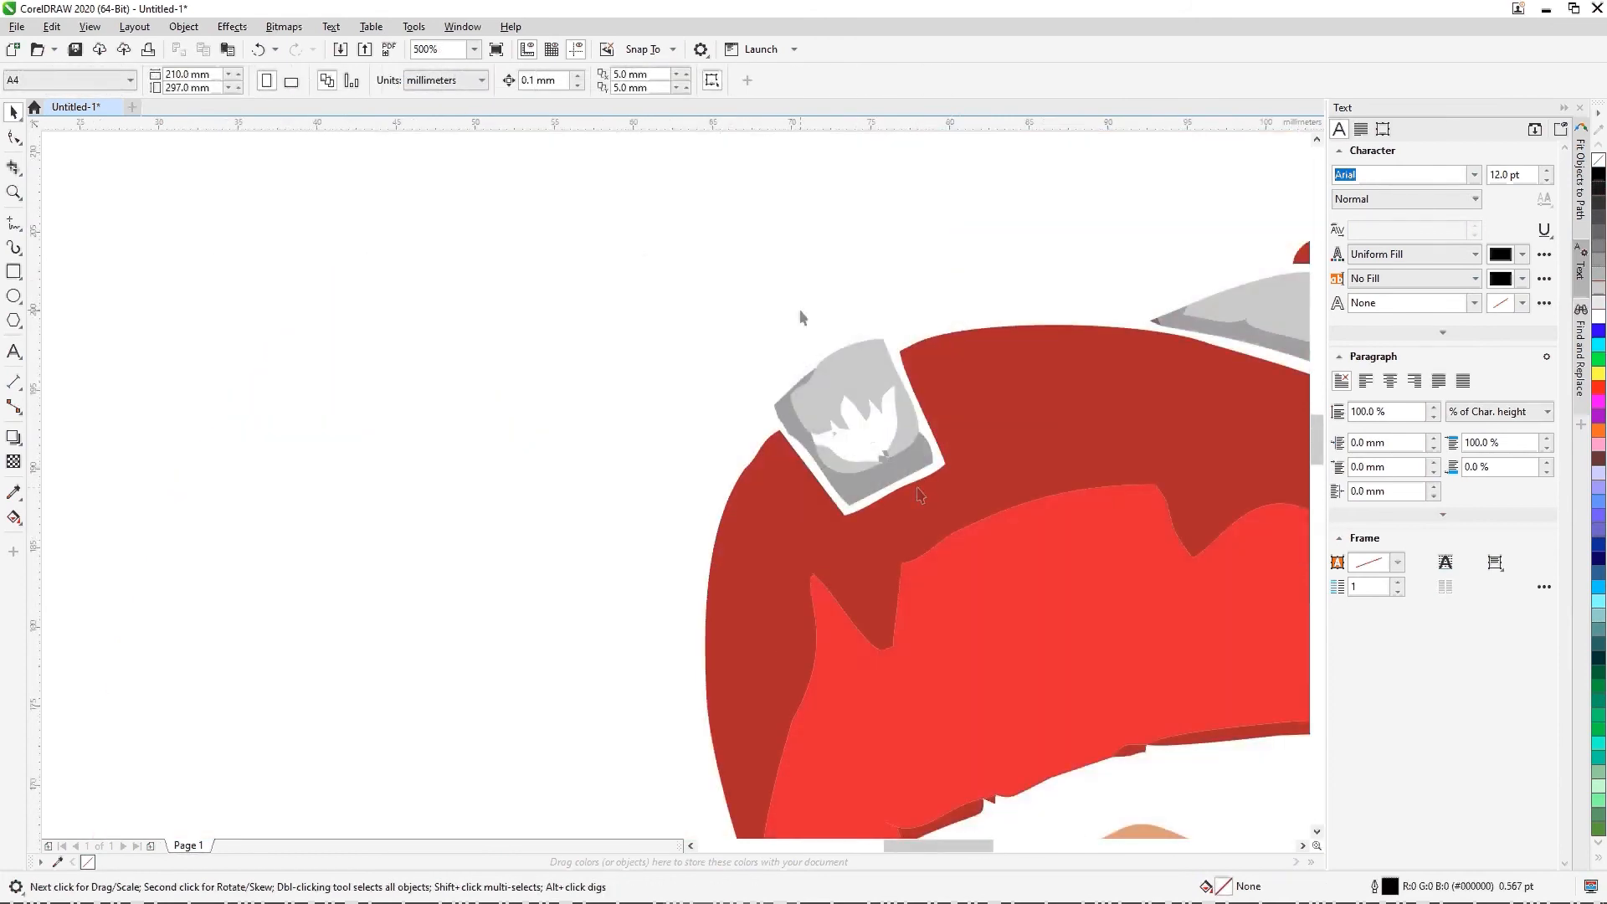
Step: Draw a black-filled rectangle about 174 × 173 mm around the monkey and send it behind the artwork
{"action": "scroll", "coordinate": [800, 317], "scroll_direction": "down", "scroll_amount": 2}
{"action": "scroll", "coordinate": [798, 402], "scroll_direction": "down", "scroll_amount": 1}
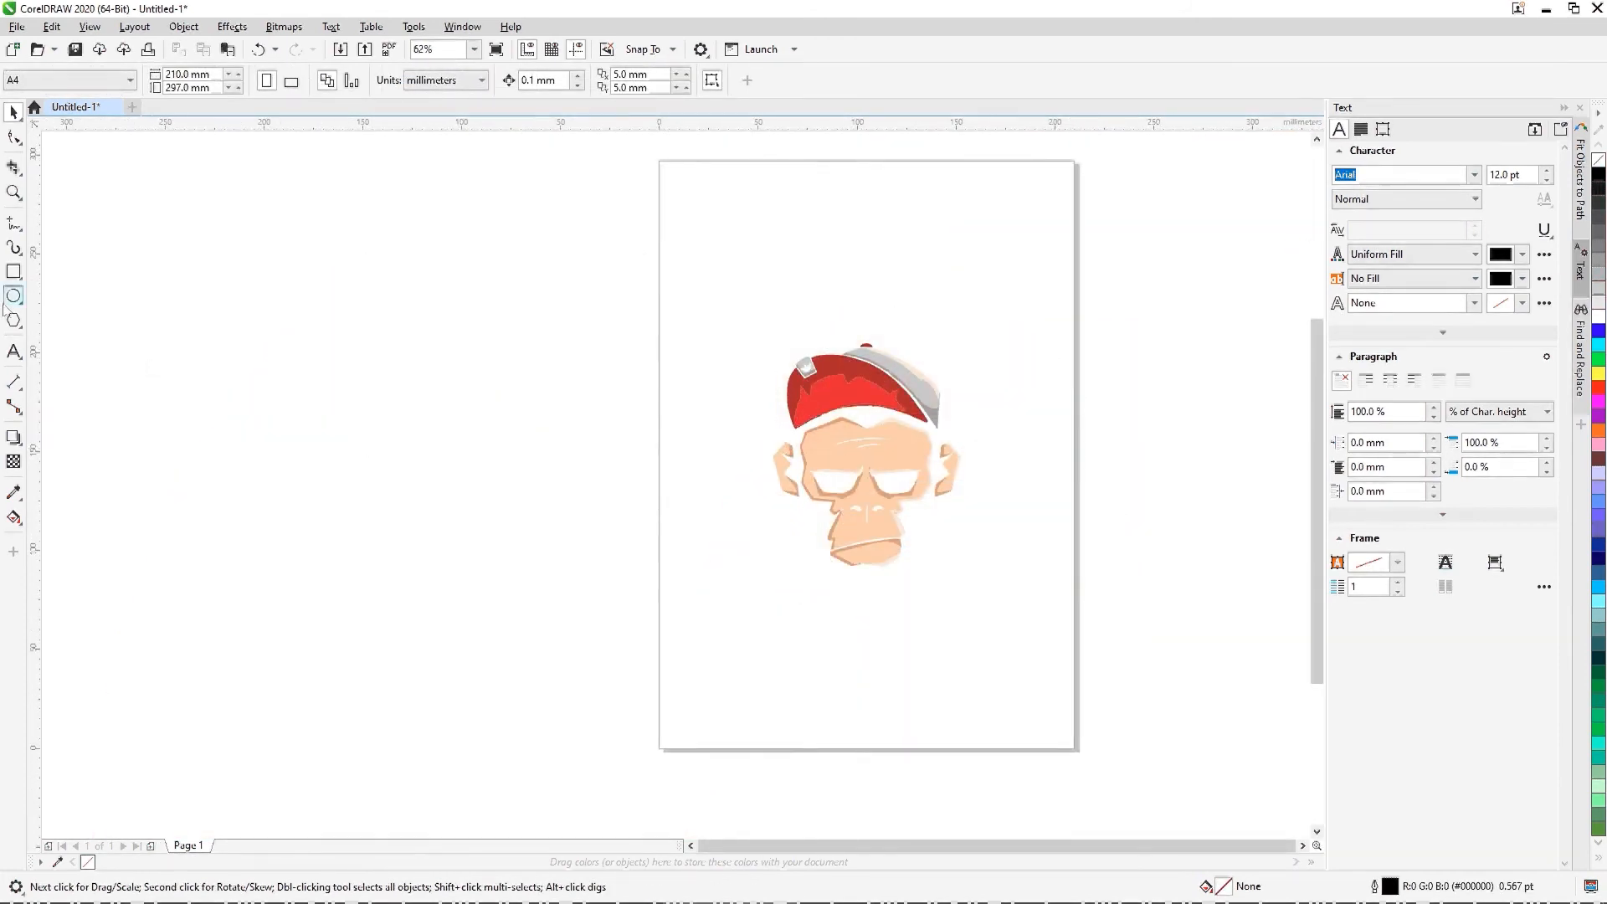
{"action": "left_click", "coordinate": [13, 273]}
{"action": "left_click_drag", "start_coordinate": [690, 293], "coordinate": [1036, 636]}
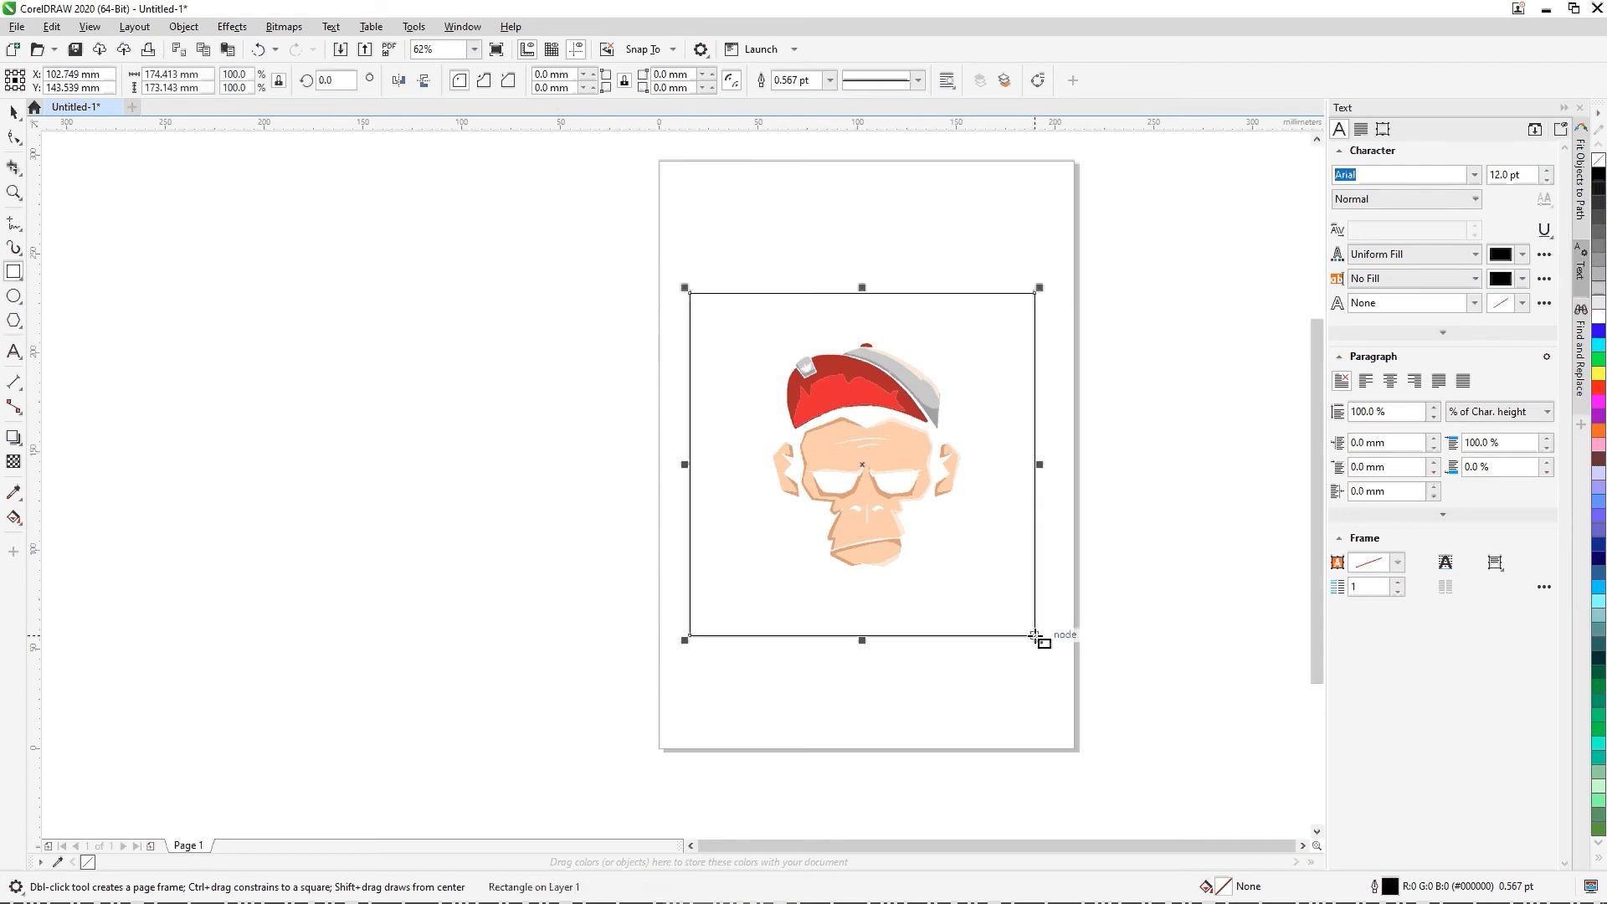
{"action": "left_click", "coordinate": [1599, 180]}
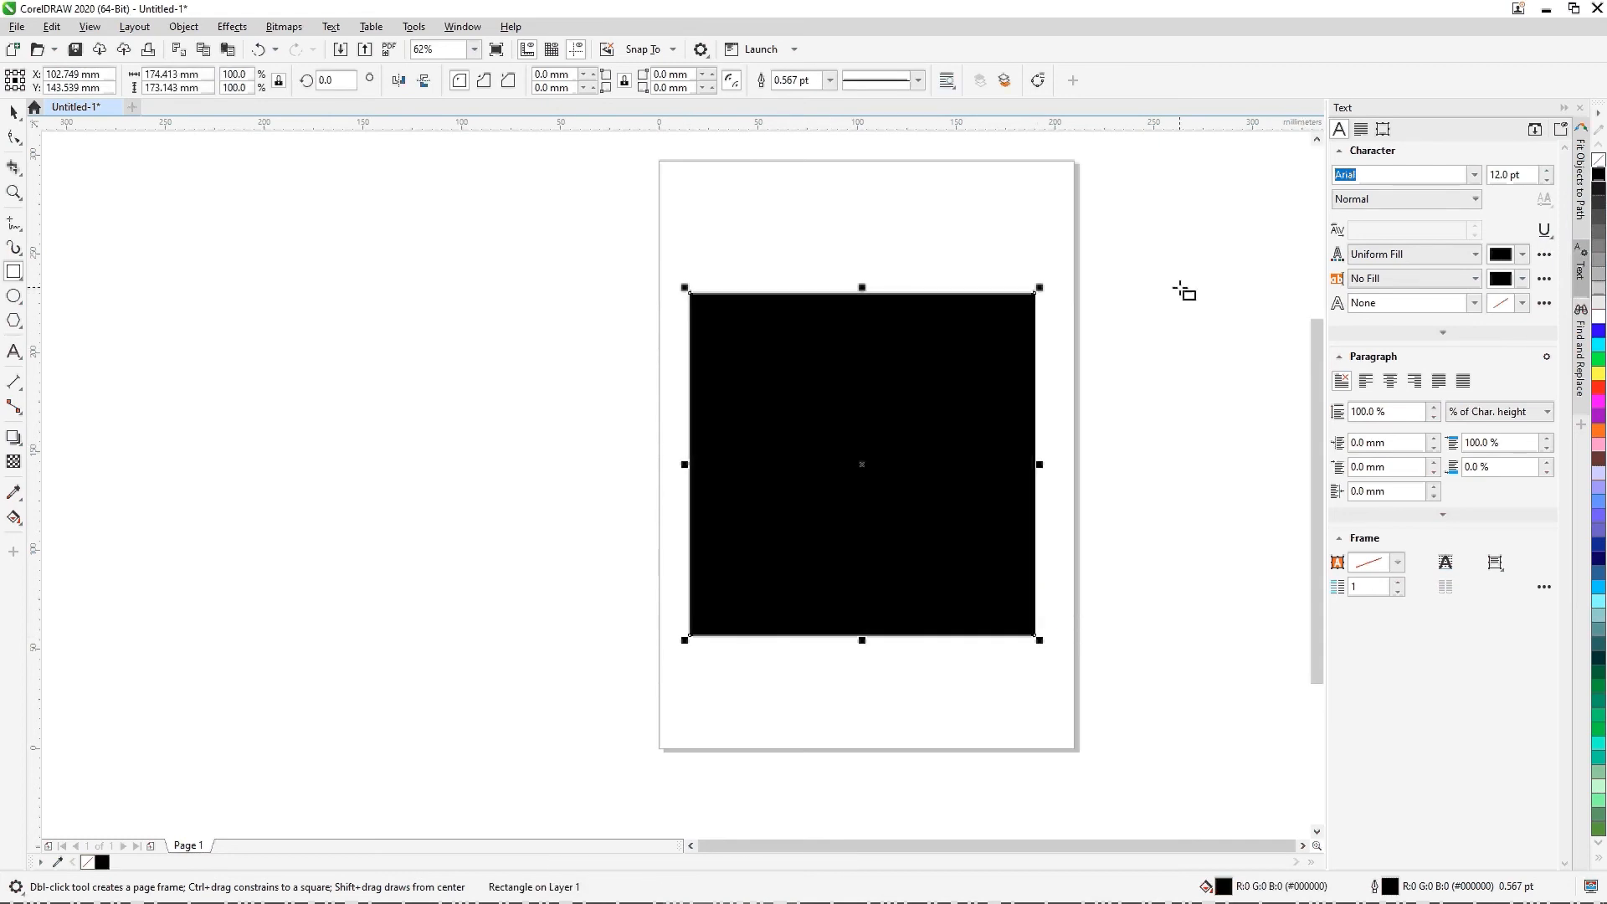
{"action": "key", "text": "shift+Page_Down"}
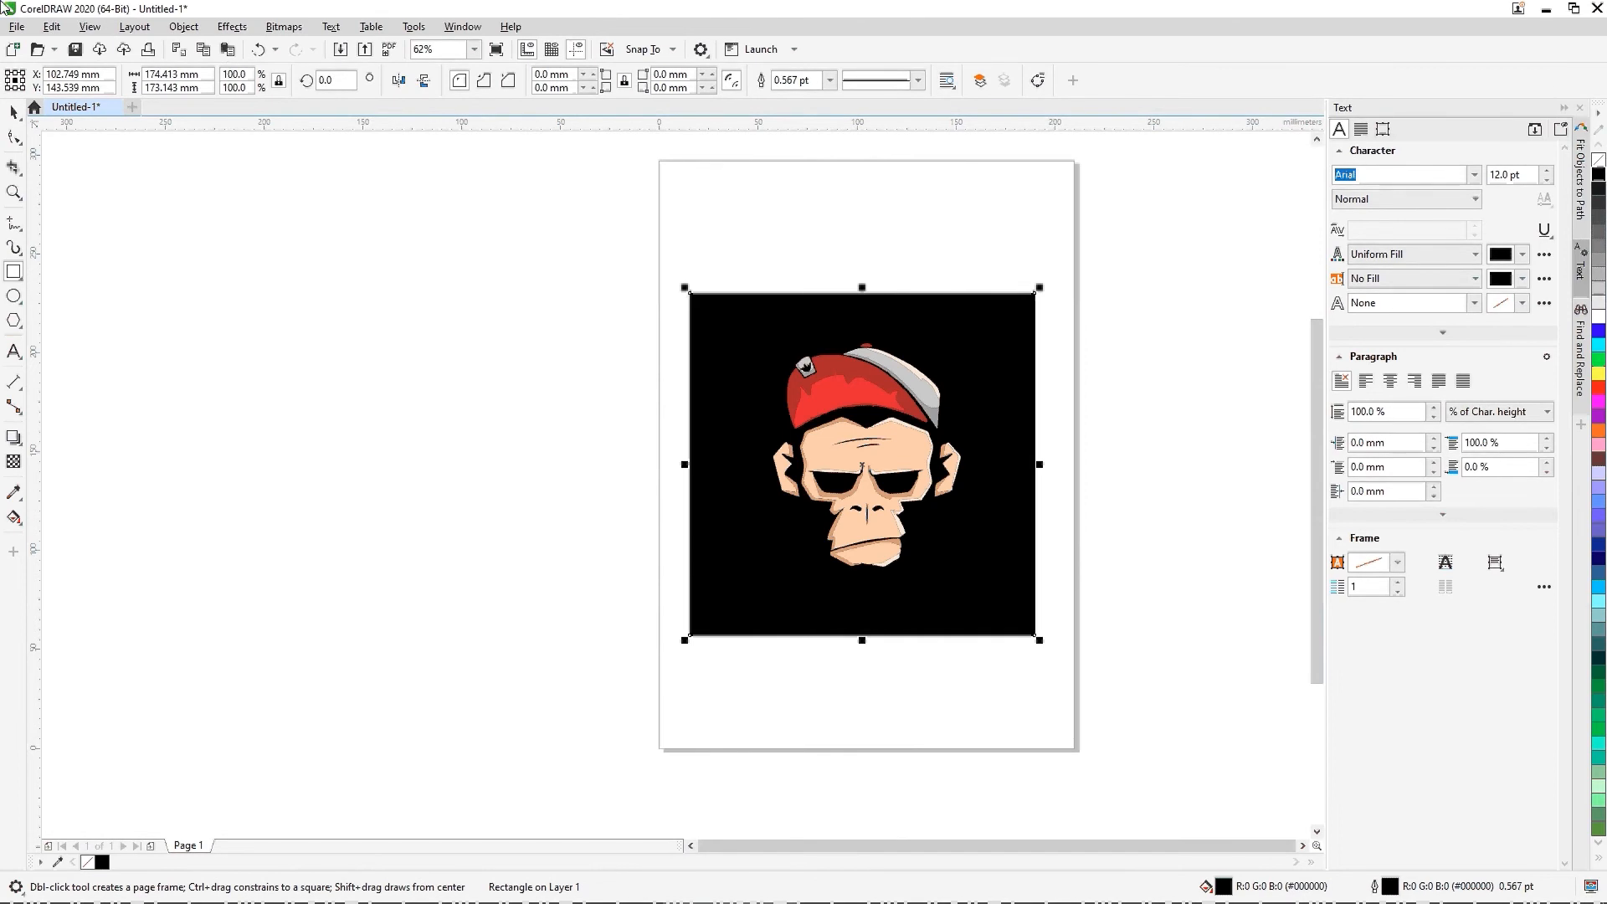
{"action": "left_click", "coordinate": [15, 110]}
{"action": "left_click", "coordinate": [164, 206]}
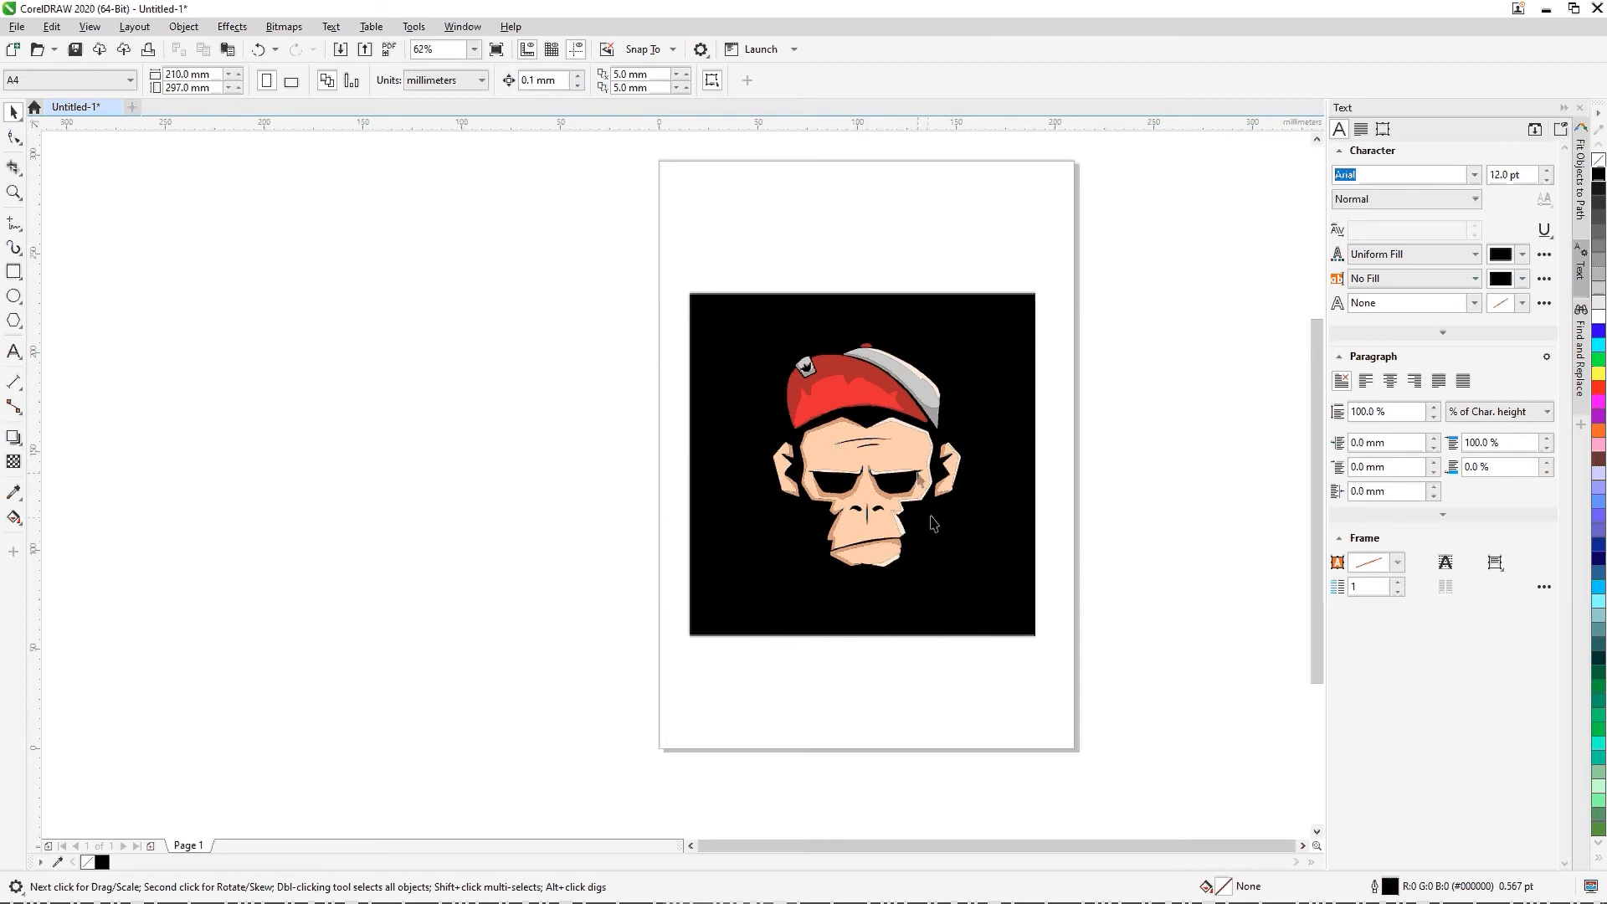
Step: Inspect the forehead, eyes and ears against the black backdrop and delete the backdrop rectangle
{"action": "scroll", "coordinate": [881, 576], "scroll_direction": "up", "scroll_amount": 2}
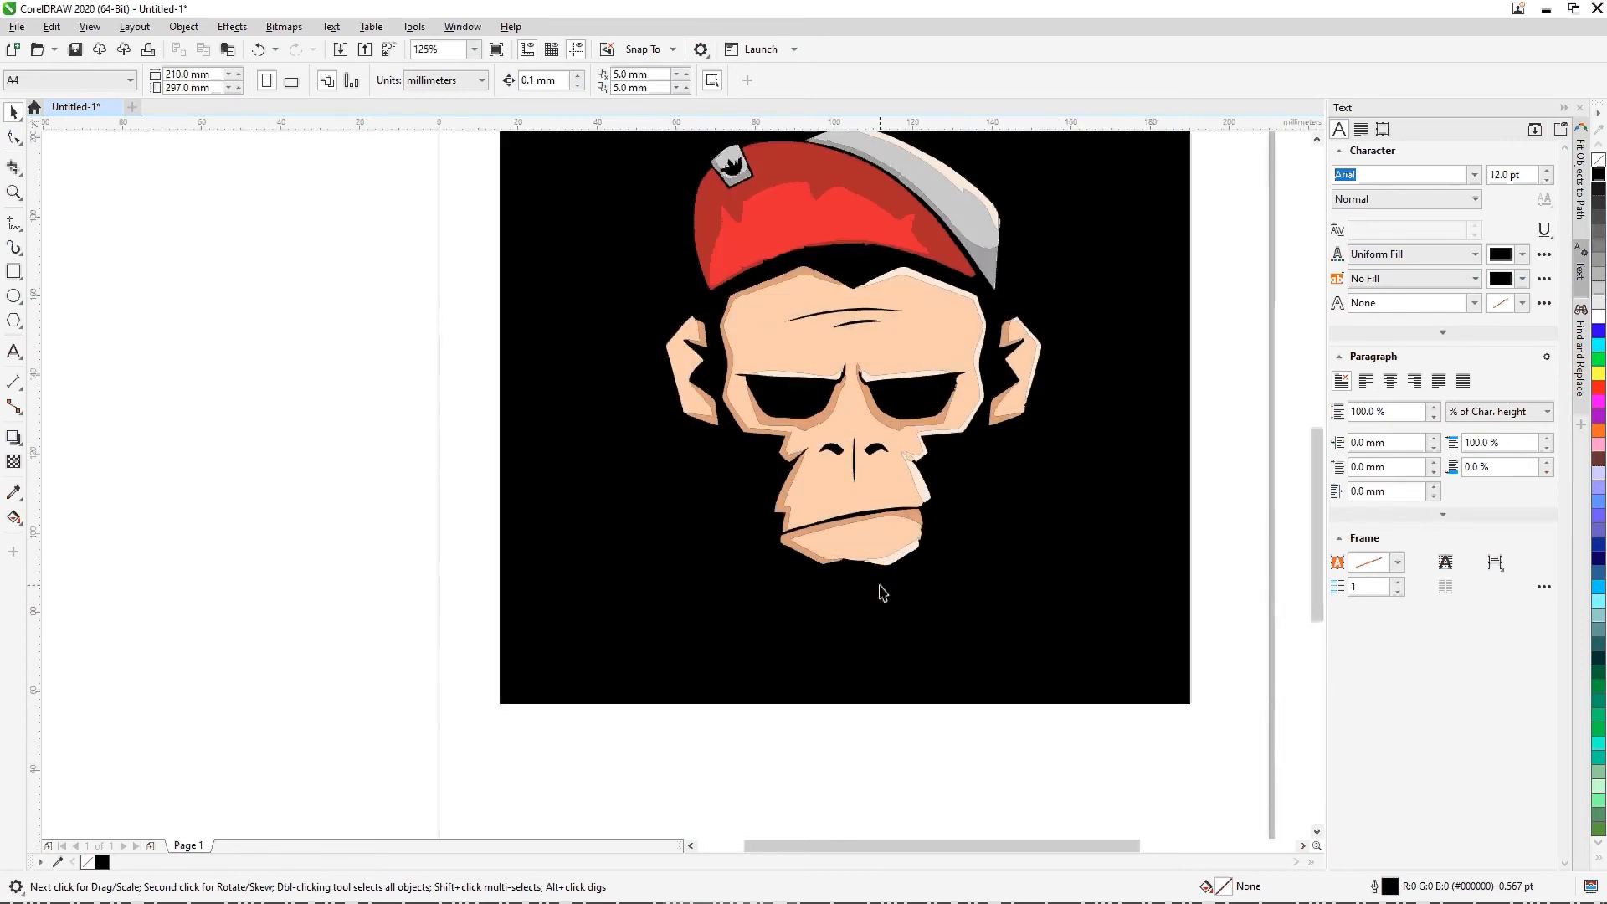
{"action": "scroll", "coordinate": [849, 320], "scroll_direction": "up", "scroll_amount": 2}
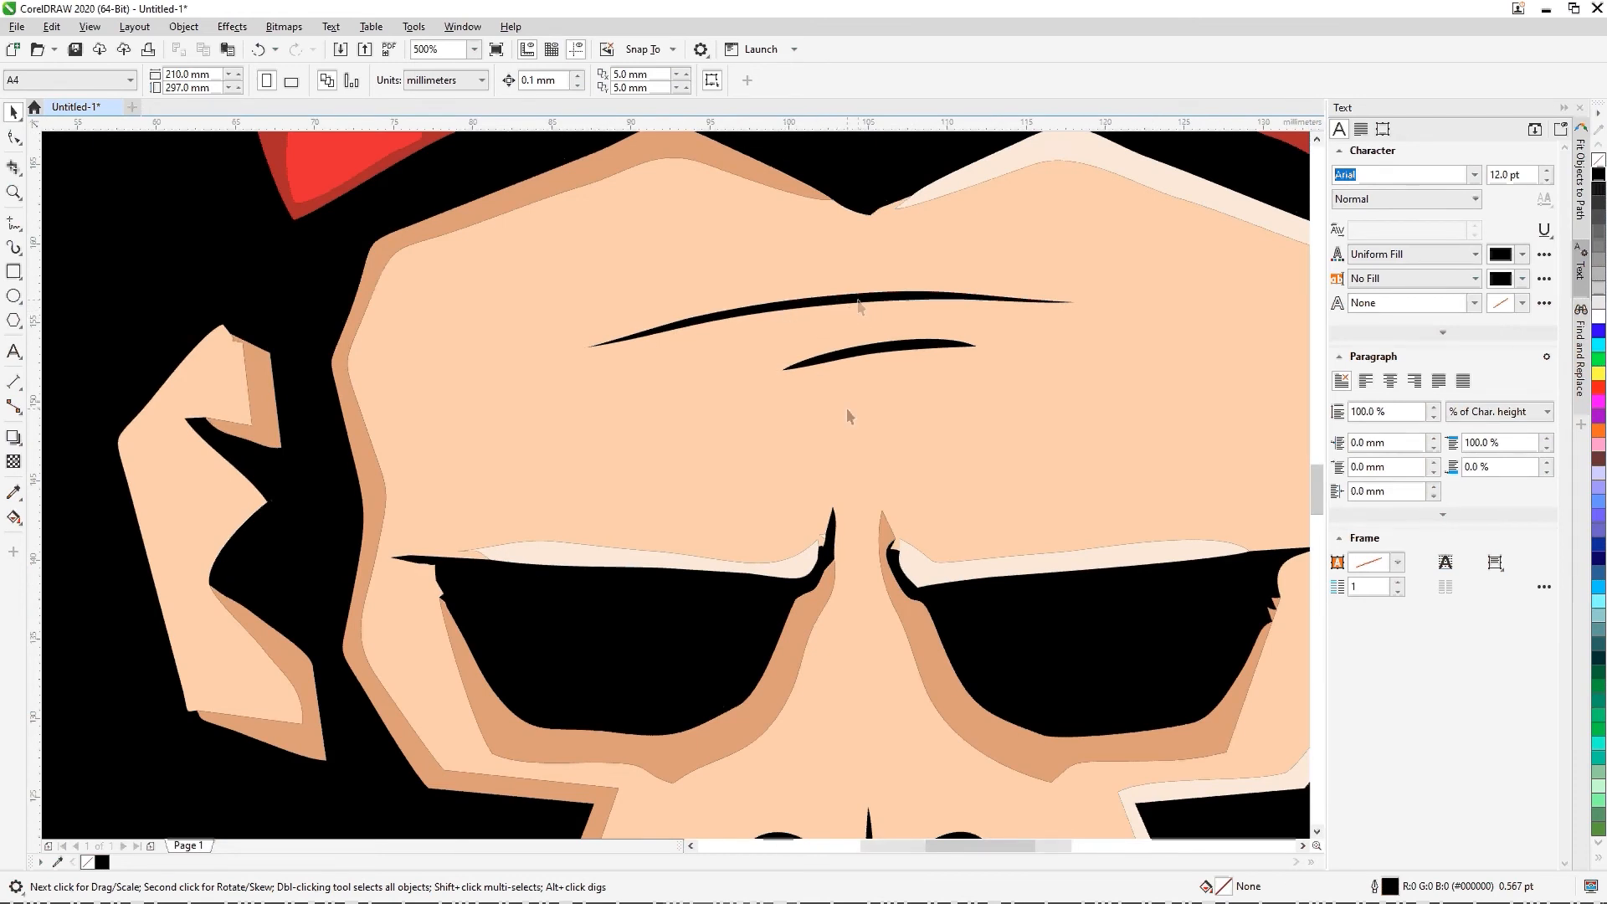
{"action": "scroll", "coordinate": [849, 350], "scroll_direction": "up", "scroll_amount": 3}
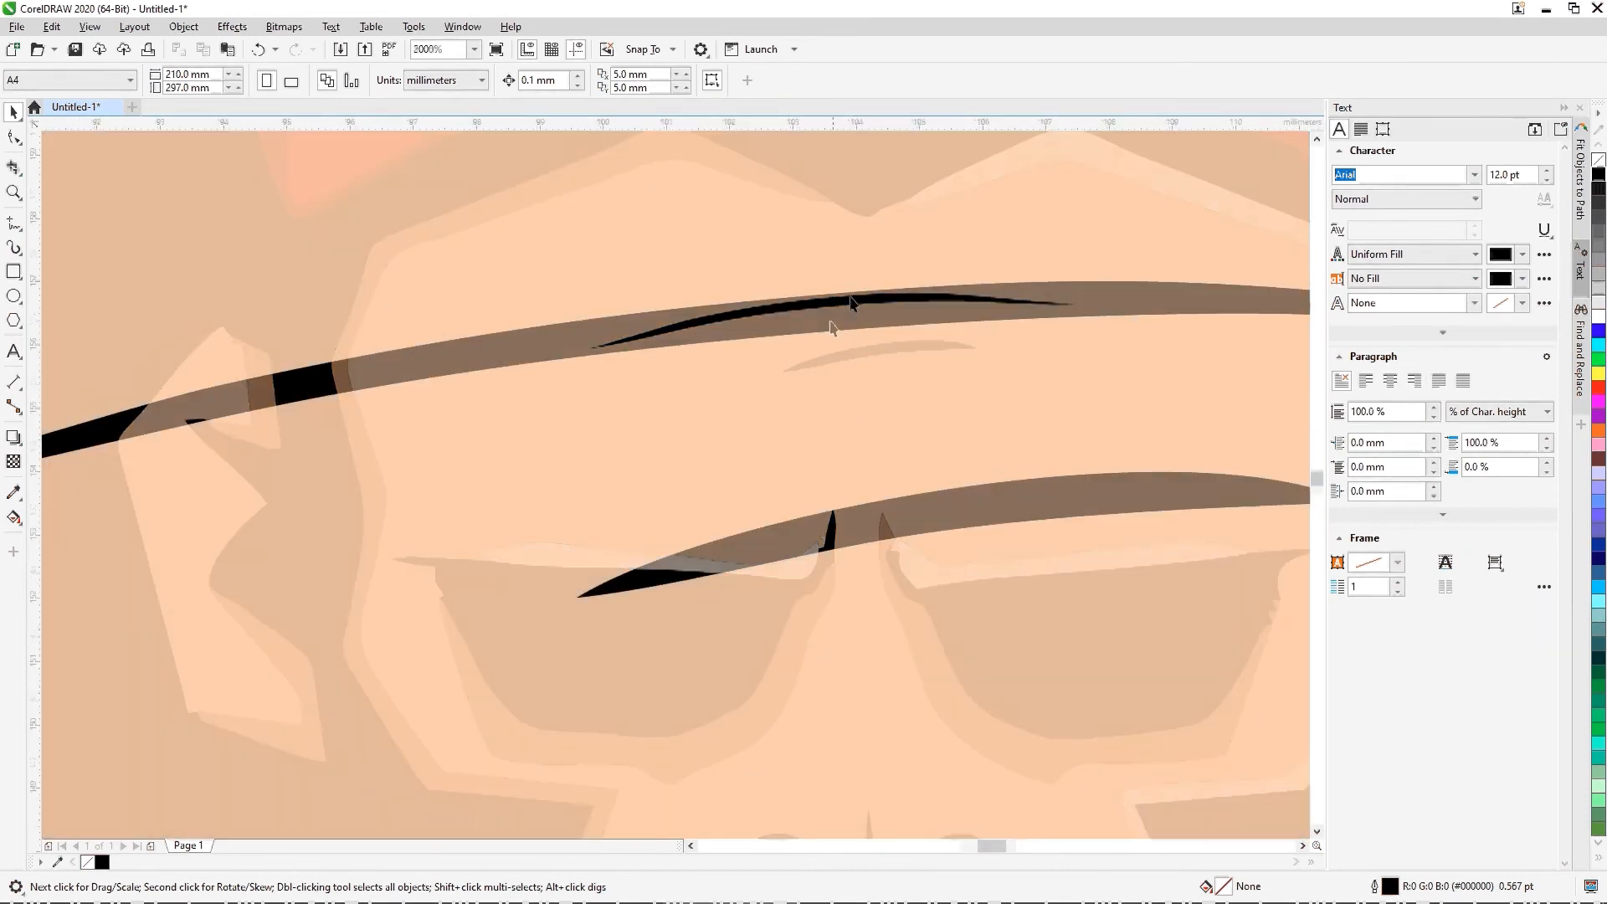
{"action": "scroll", "coordinate": [815, 319], "scroll_direction": "down", "scroll_amount": 5}
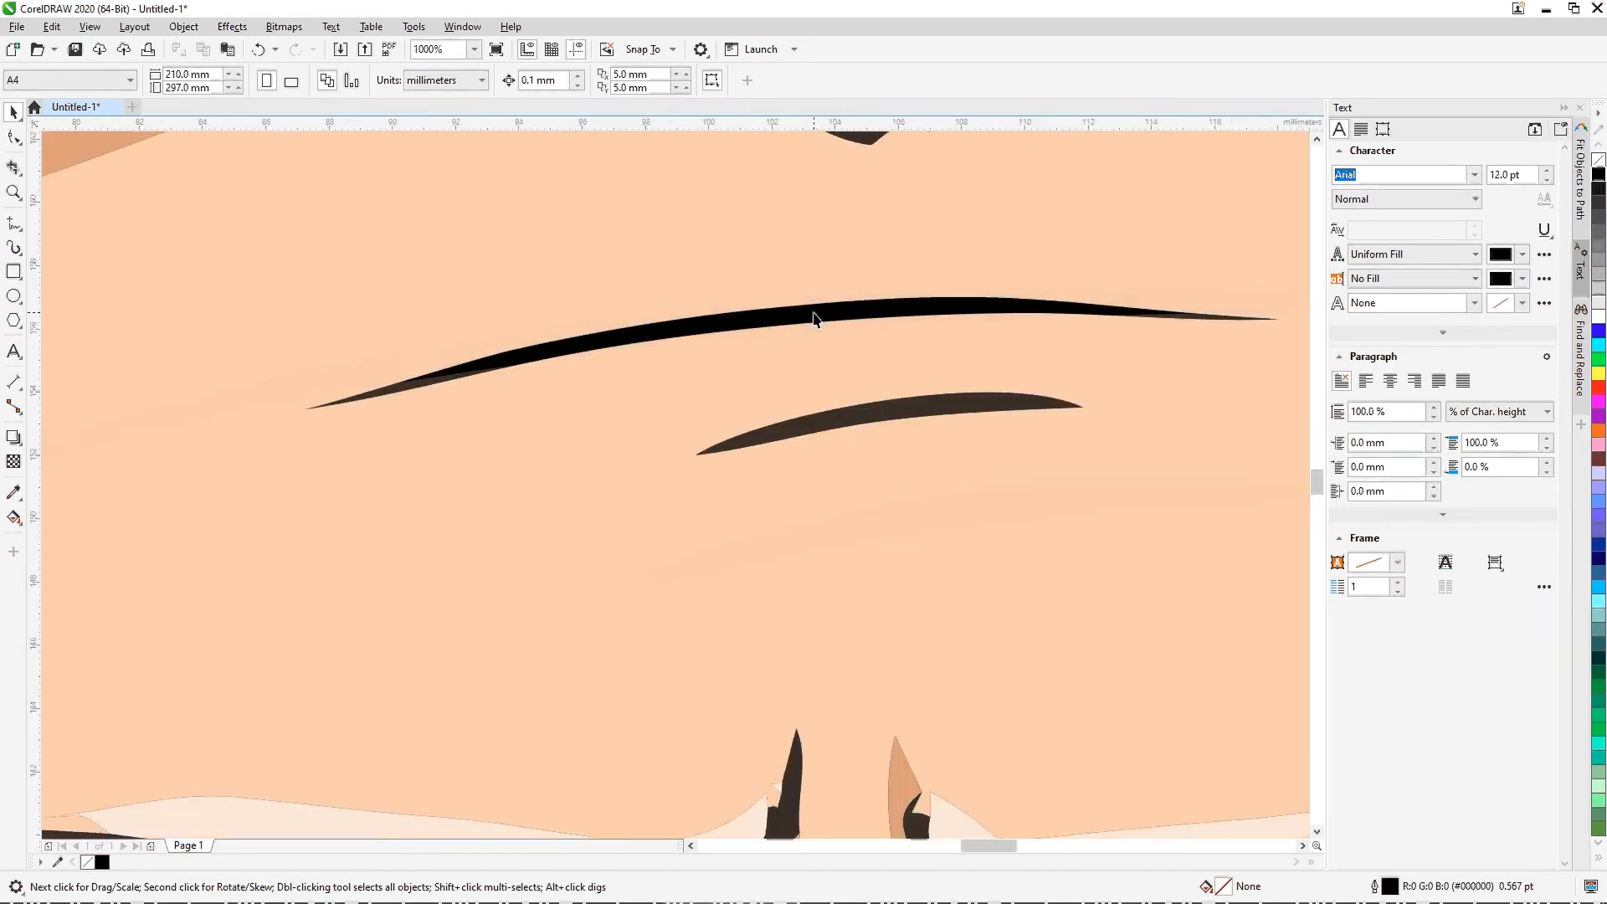
{"action": "scroll", "coordinate": [814, 319], "scroll_direction": "down", "scroll_amount": 2}
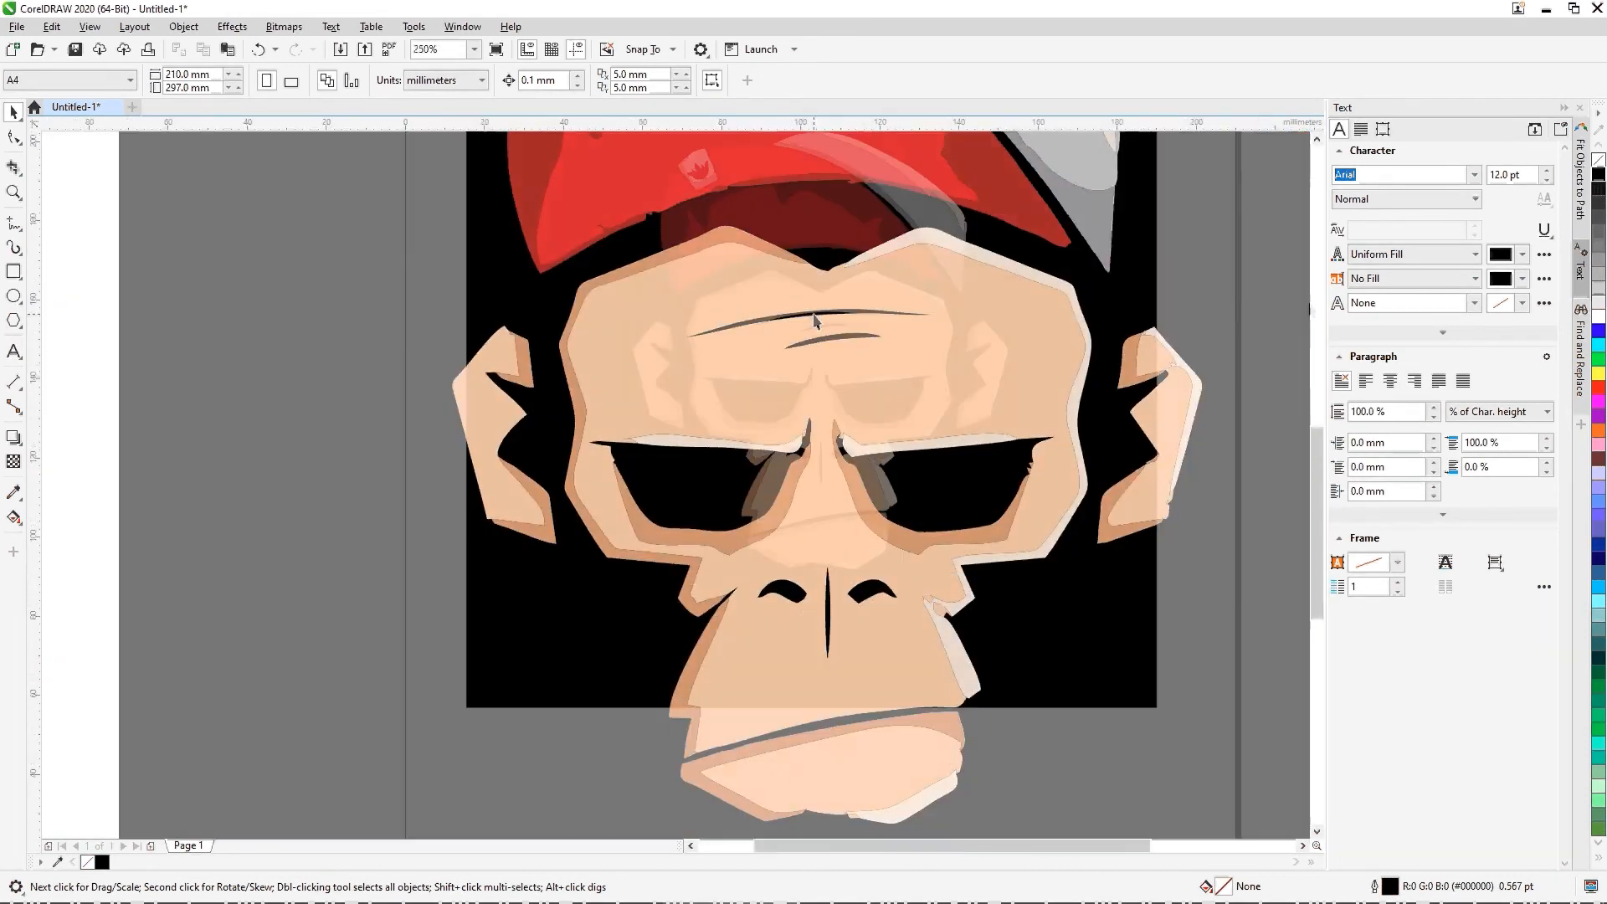
{"action": "left_click", "coordinate": [1144, 269]}
{"action": "key", "text": "Delete"}
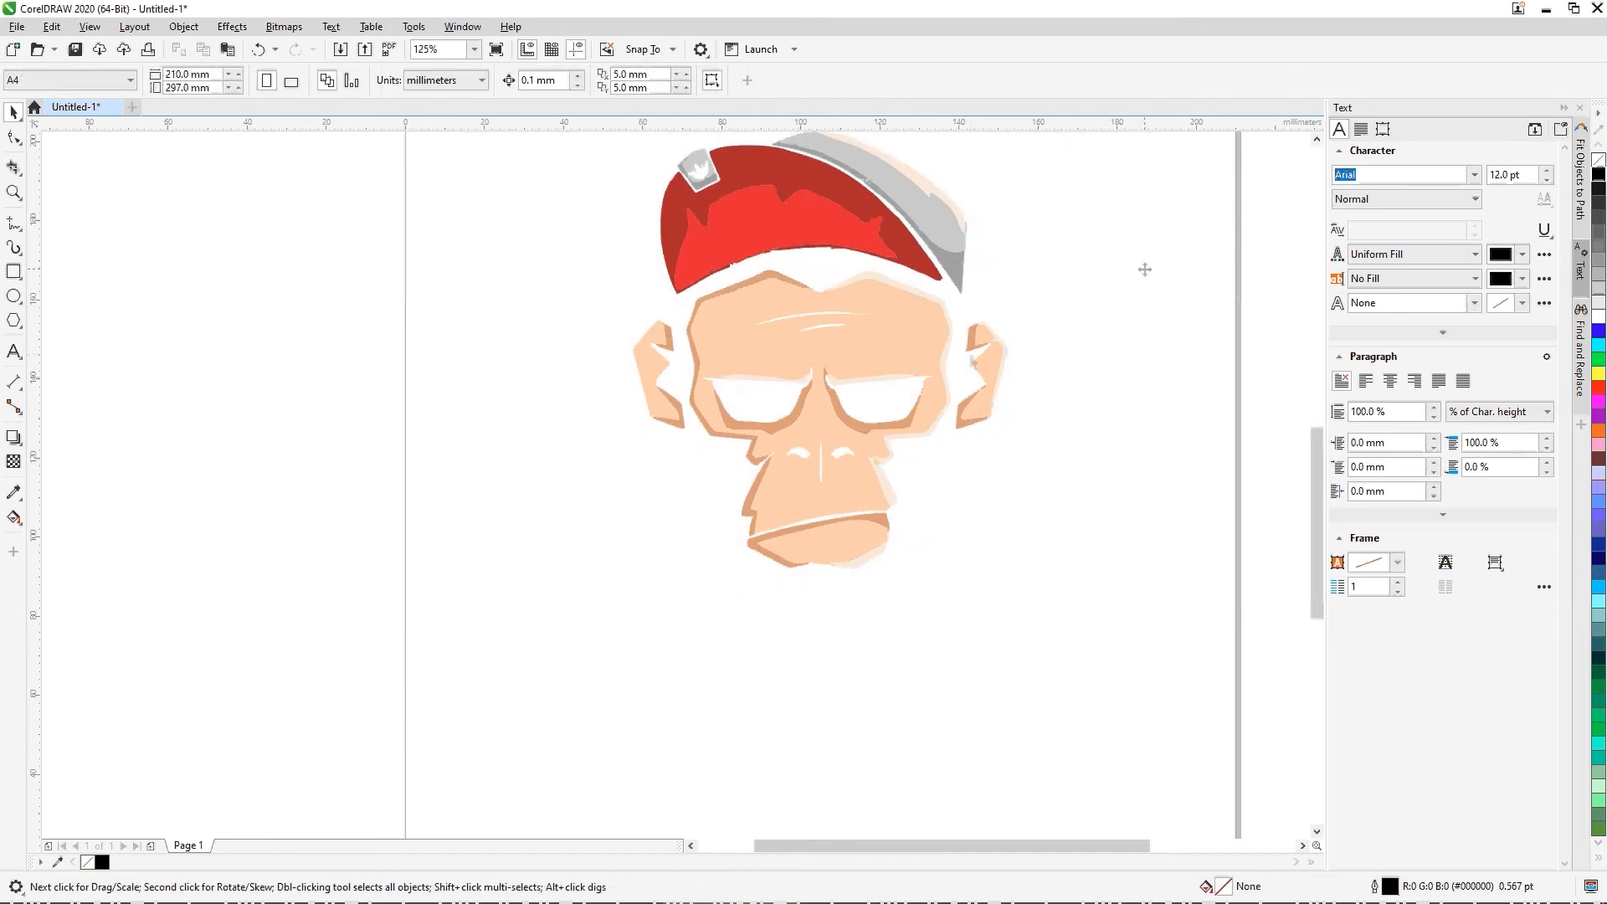
Step: Export the artwork to the Desktop as a PNG named Monkey Design
{"action": "scroll", "coordinate": [949, 488], "scroll_direction": "down", "scroll_amount": 1}
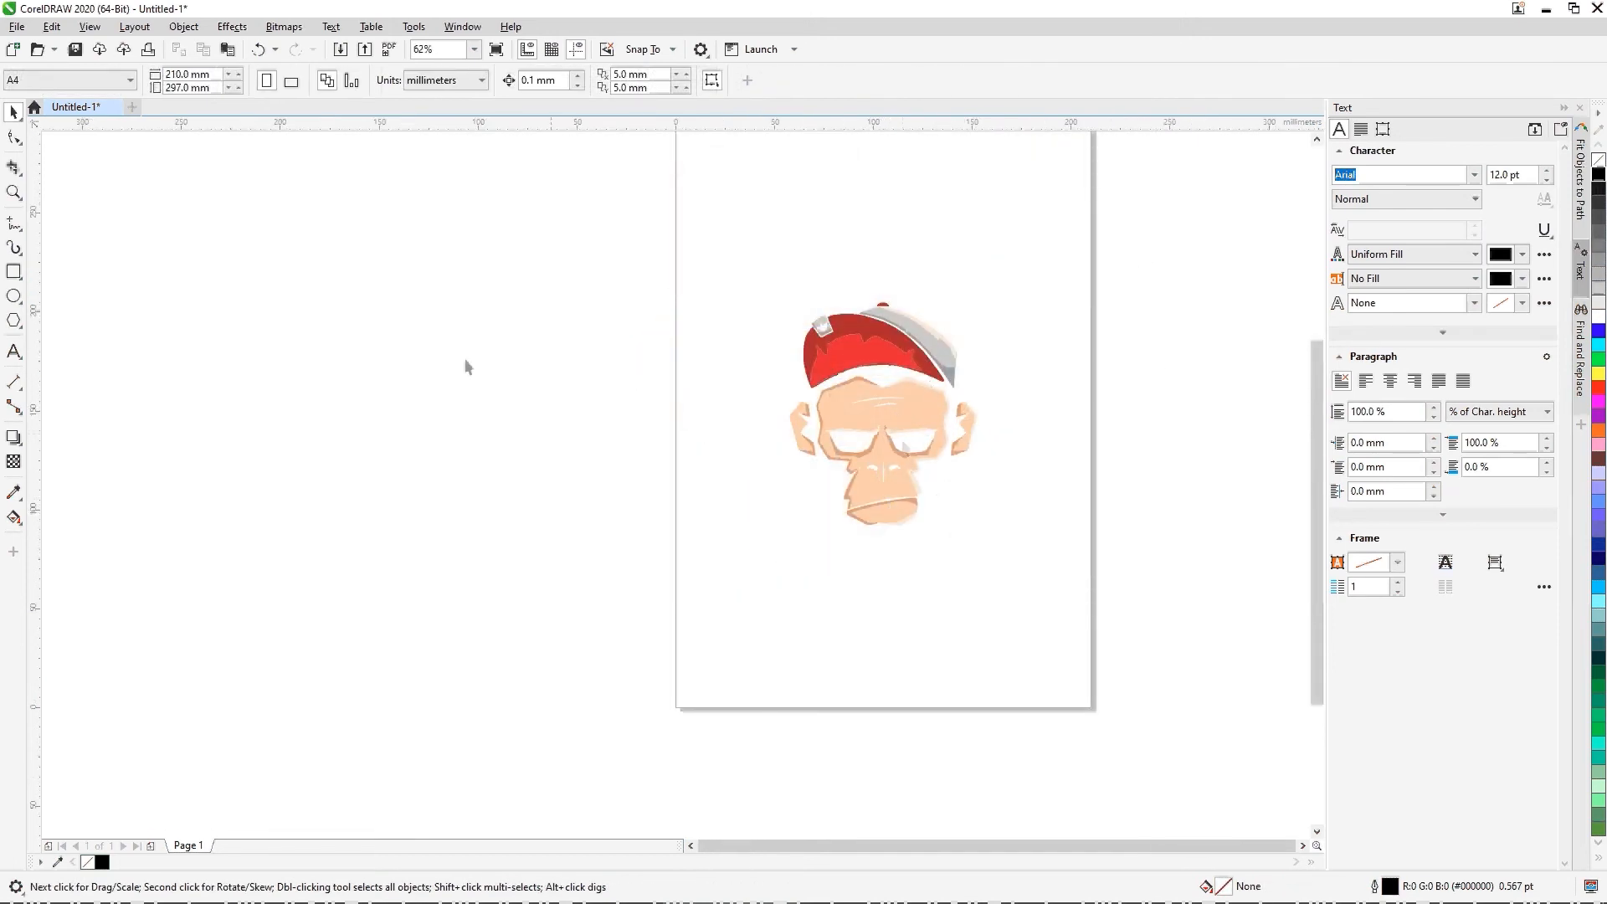
{"action": "left_click", "coordinate": [17, 26]}
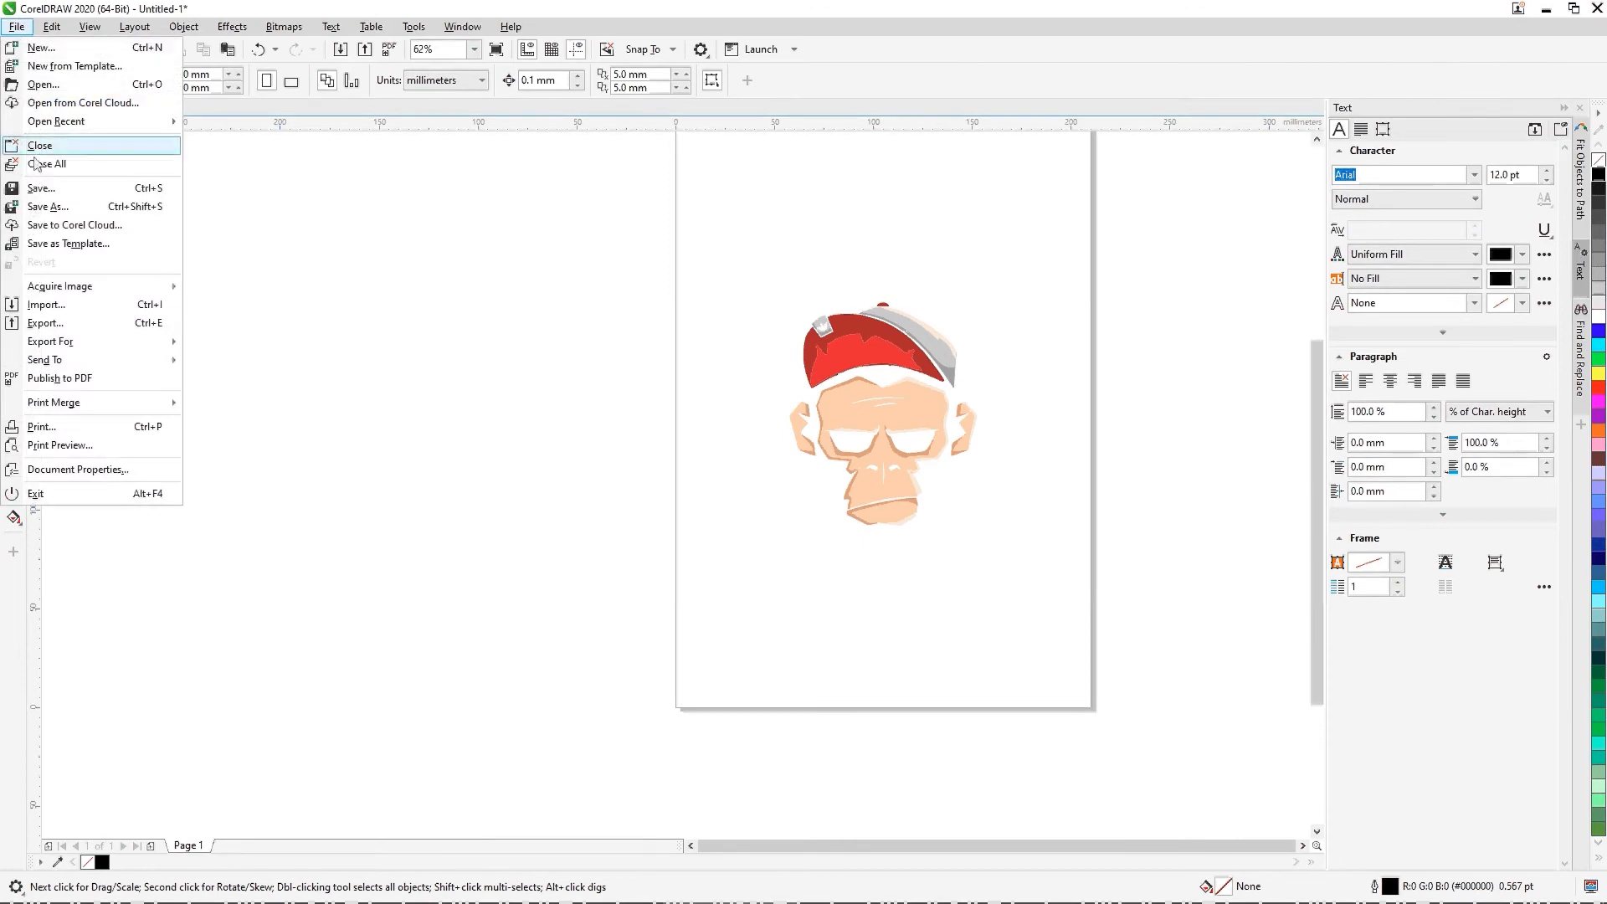
{"action": "left_click", "coordinate": [65, 325]}
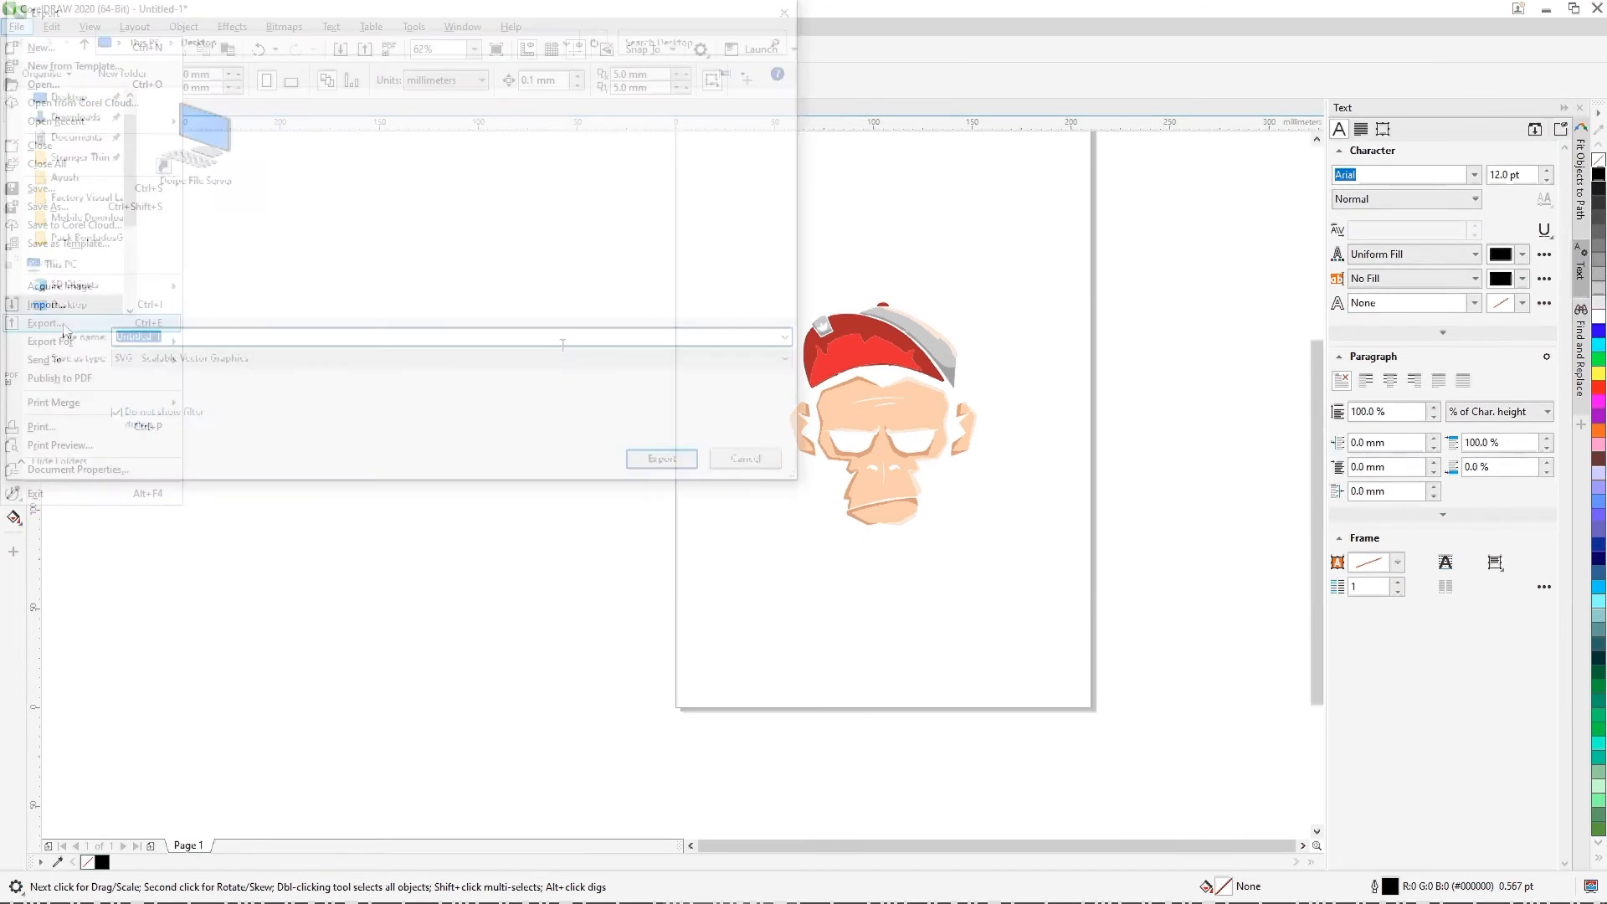
{"action": "left_click", "coordinate": [173, 358]}
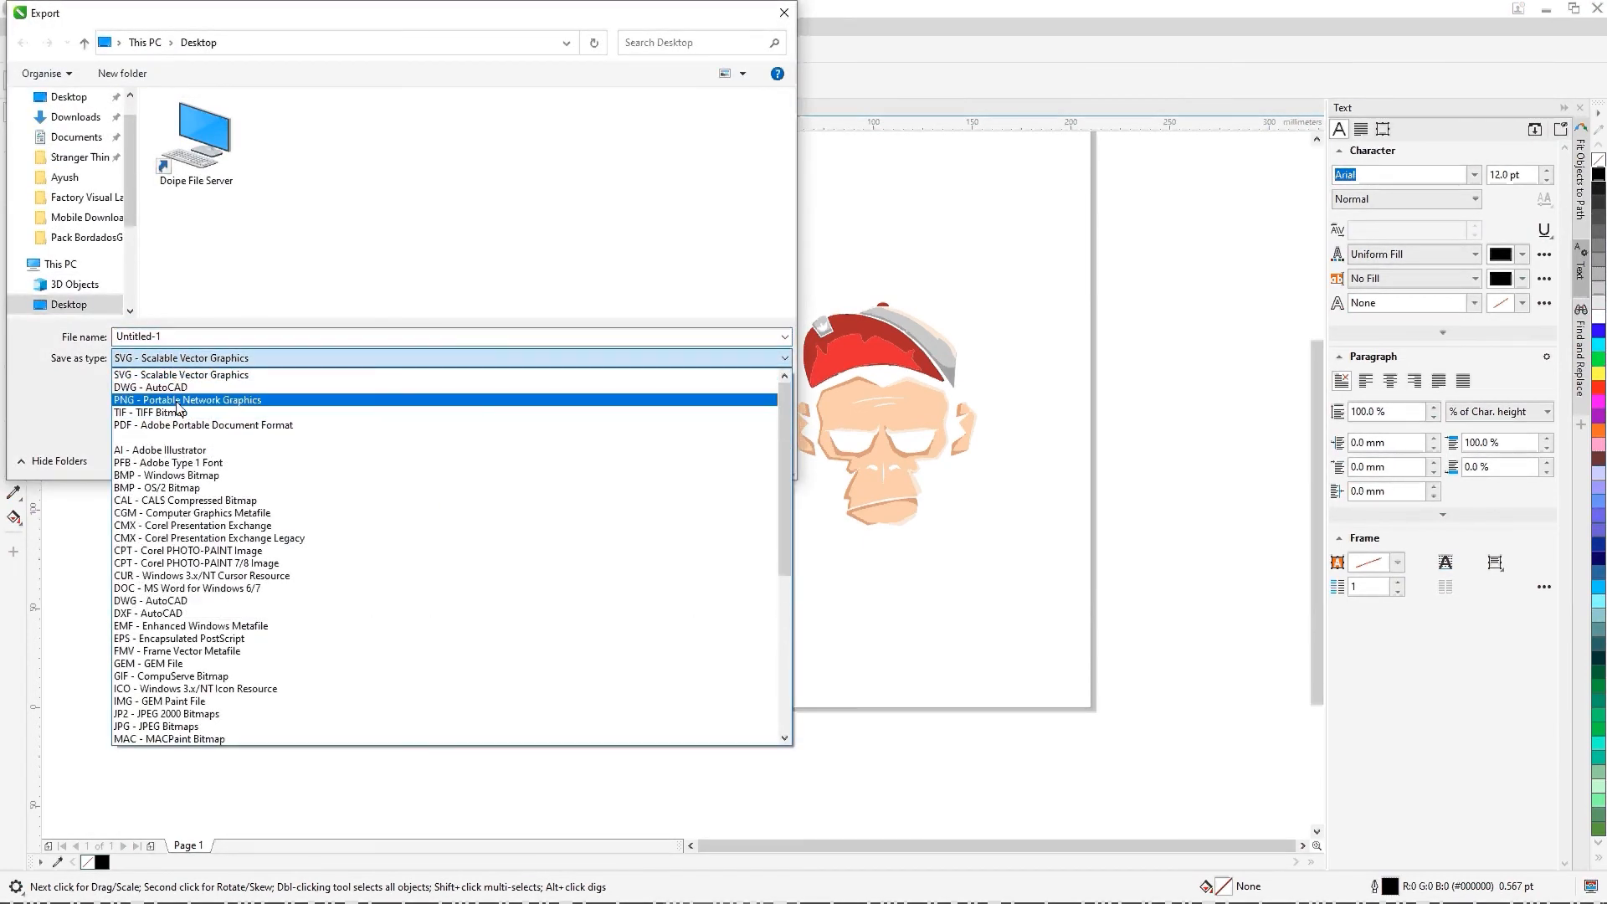
{"action": "left_click", "coordinate": [178, 402]}
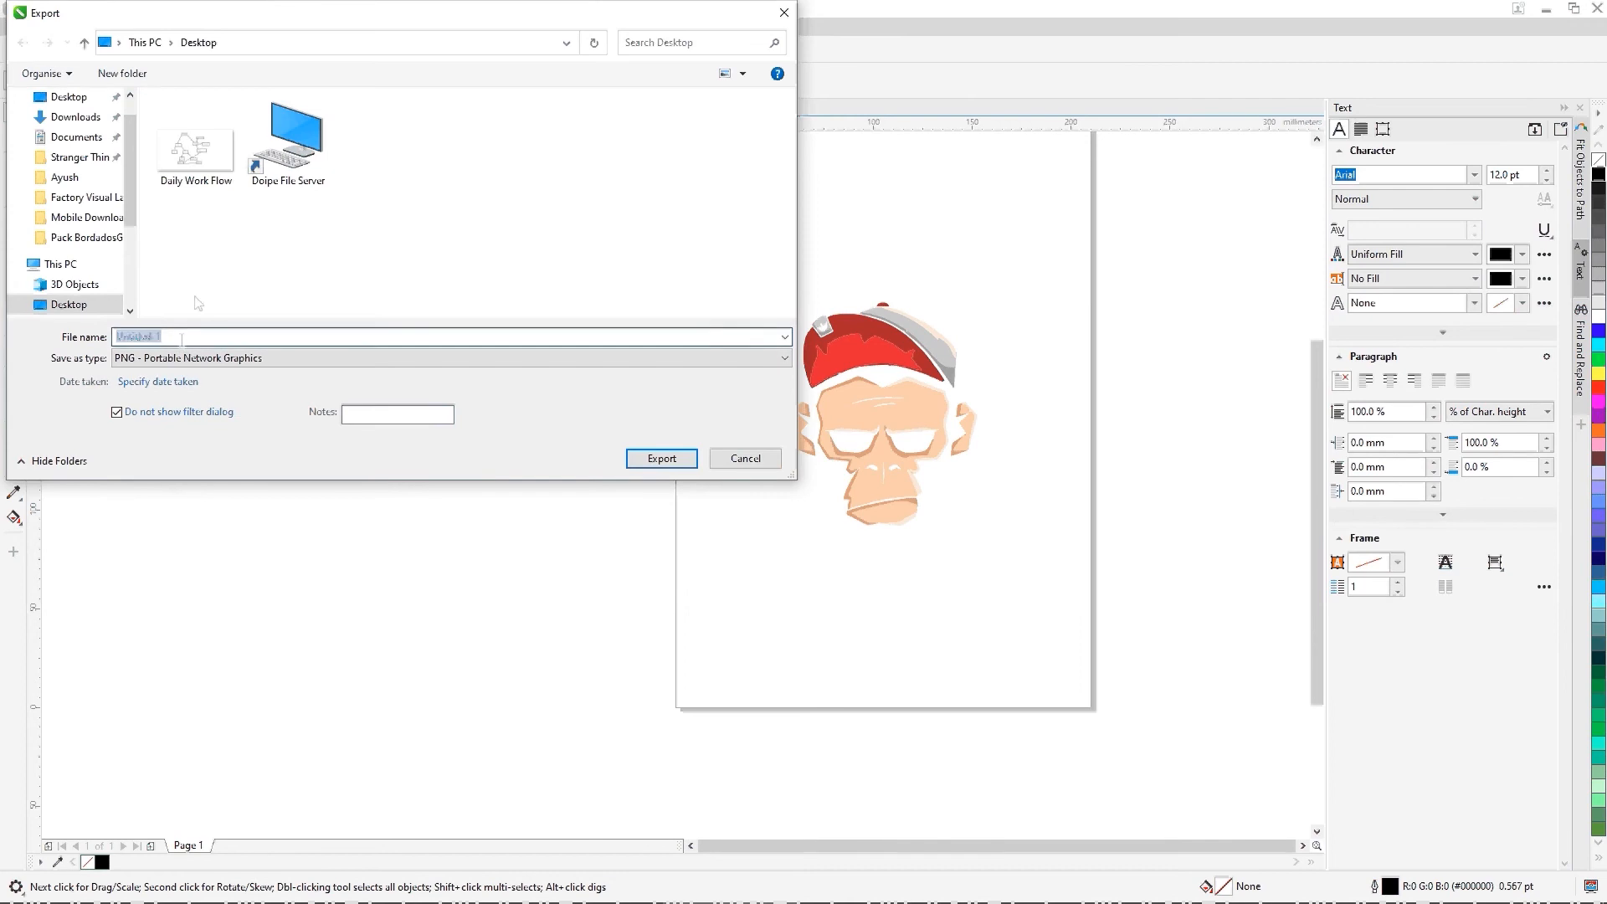
{"action": "type", "text": "Monkey Design"}
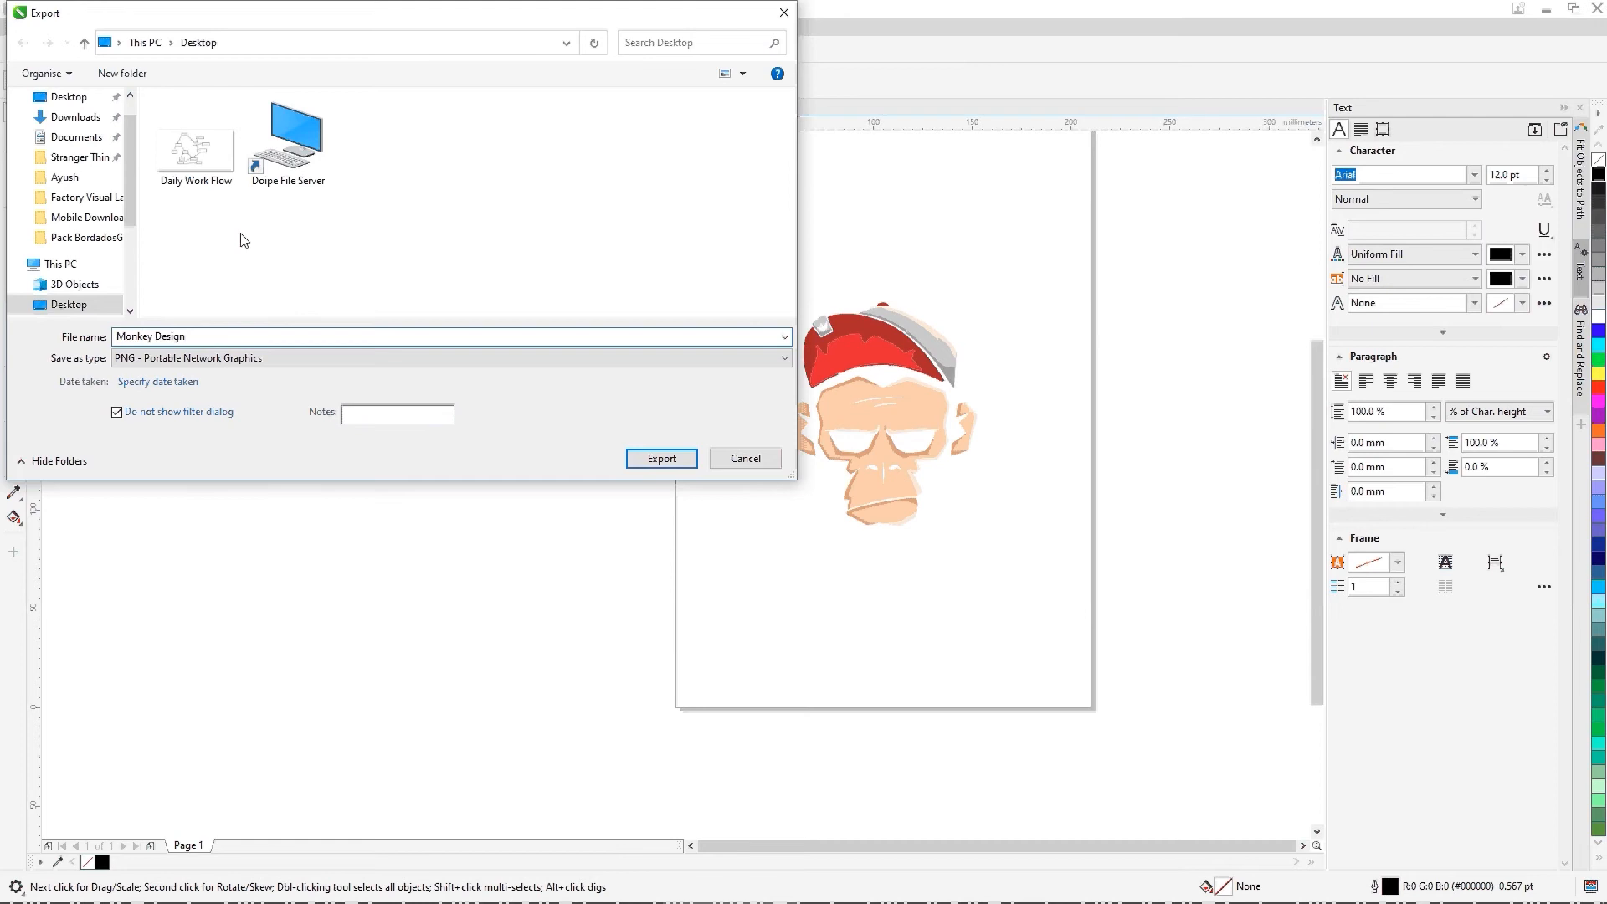
{"action": "left_click", "coordinate": [676, 460]}
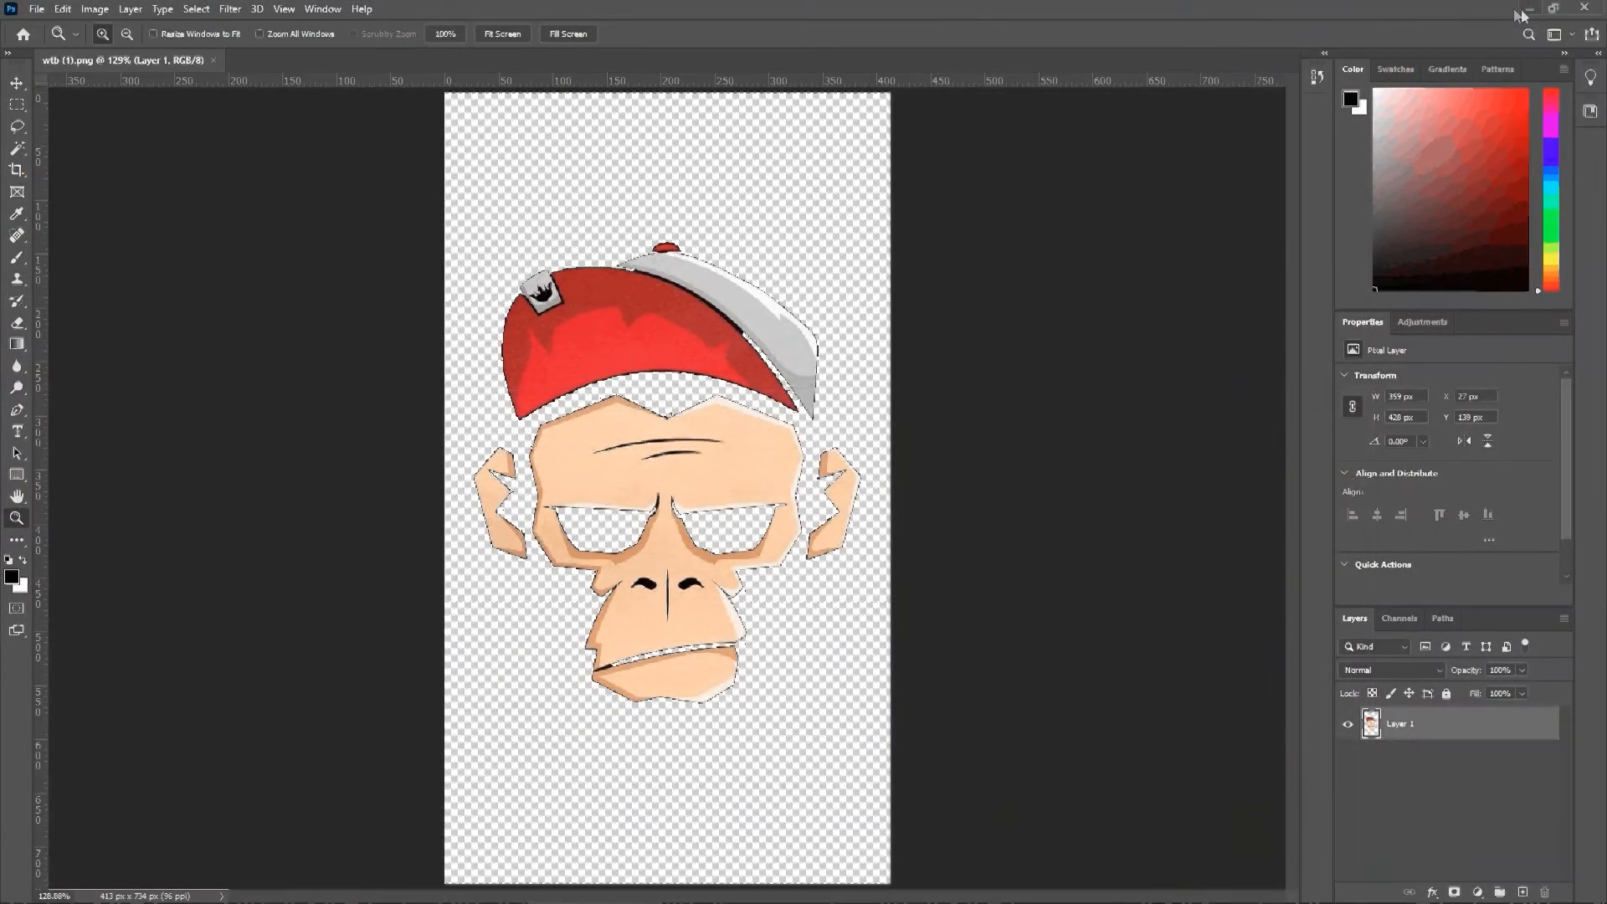
{"action": "left_click", "coordinate": [1526, 9]}
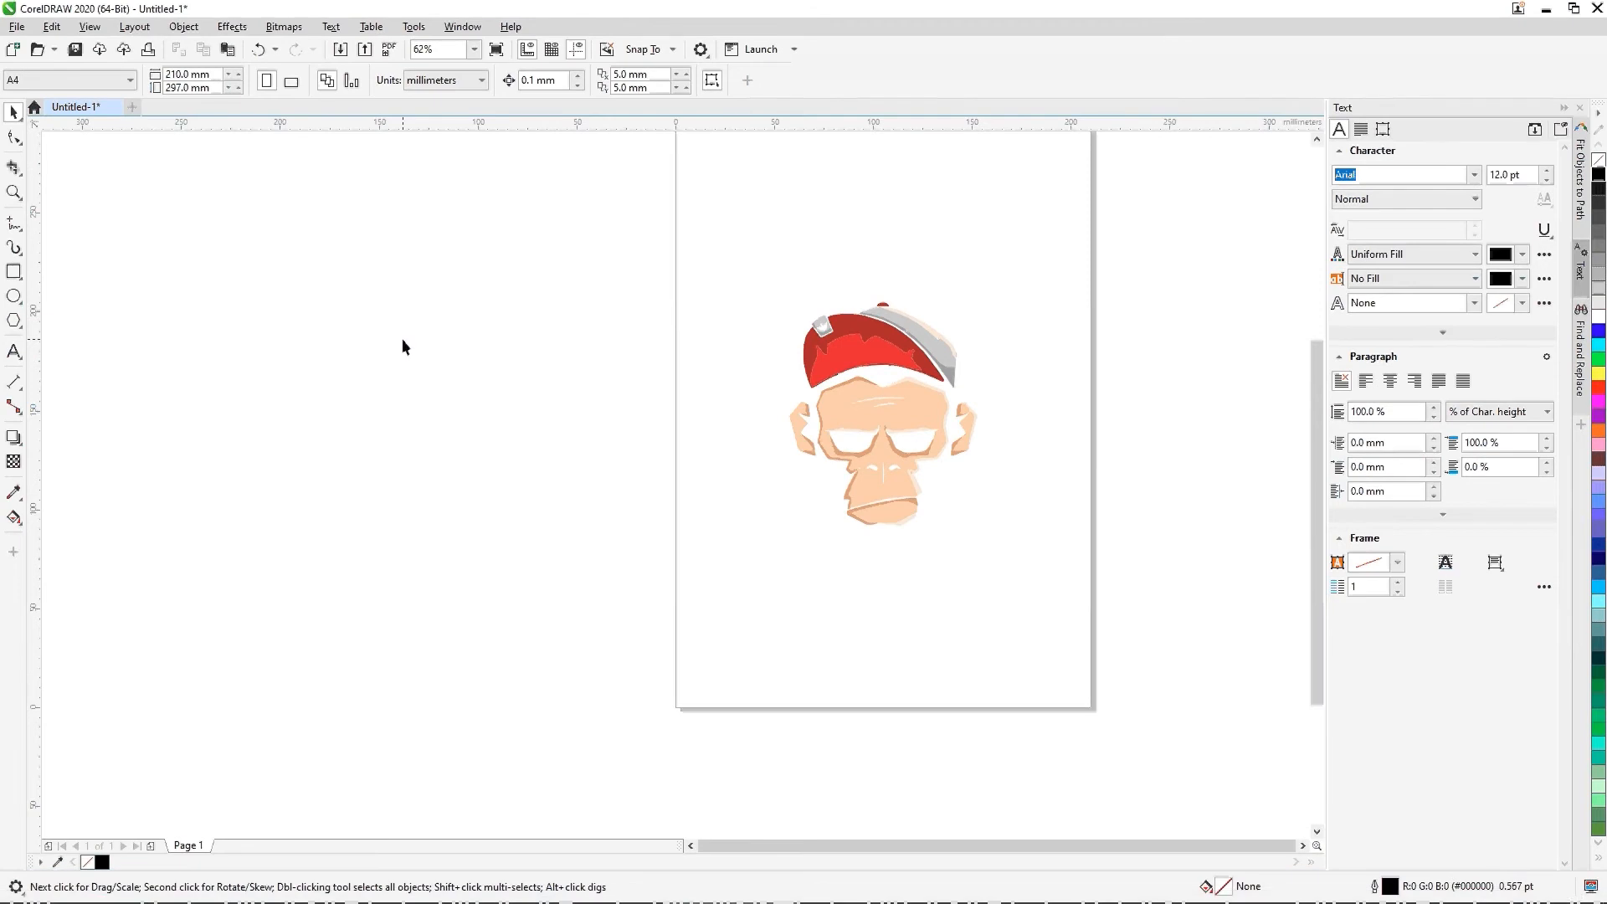
{"action": "key", "text": "alt+f"}
{"action": "key", "text": "Down"}
{"action": "key", "text": "Down"}
{"action": "key", "text": "Down"}
{"action": "key", "text": "Down"}
{"action": "key", "text": "Down"}
{"action": "key", "text": "Down"}
{"action": "key", "text": "Down"}
{"action": "key", "text": "Down"}
{"action": "key", "text": "Down"}
{"action": "key", "text": "Down"}
{"action": "key", "text": "Down"}
{"action": "key", "text": "Down"}
{"action": "key", "text": "Down"}
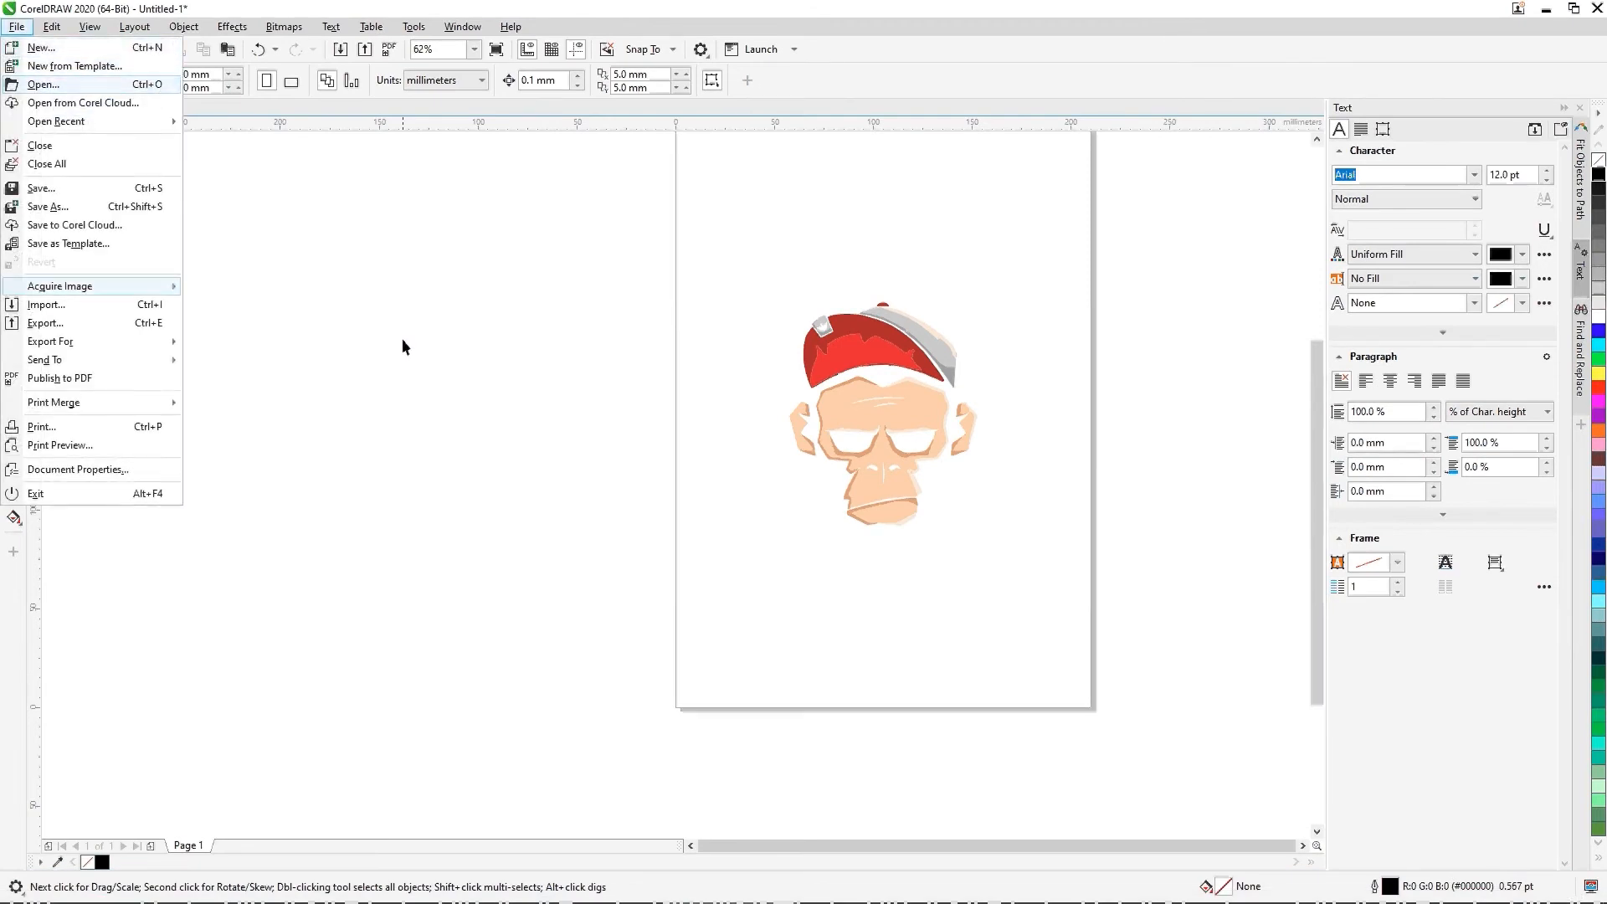
{"action": "key", "text": "Return"}
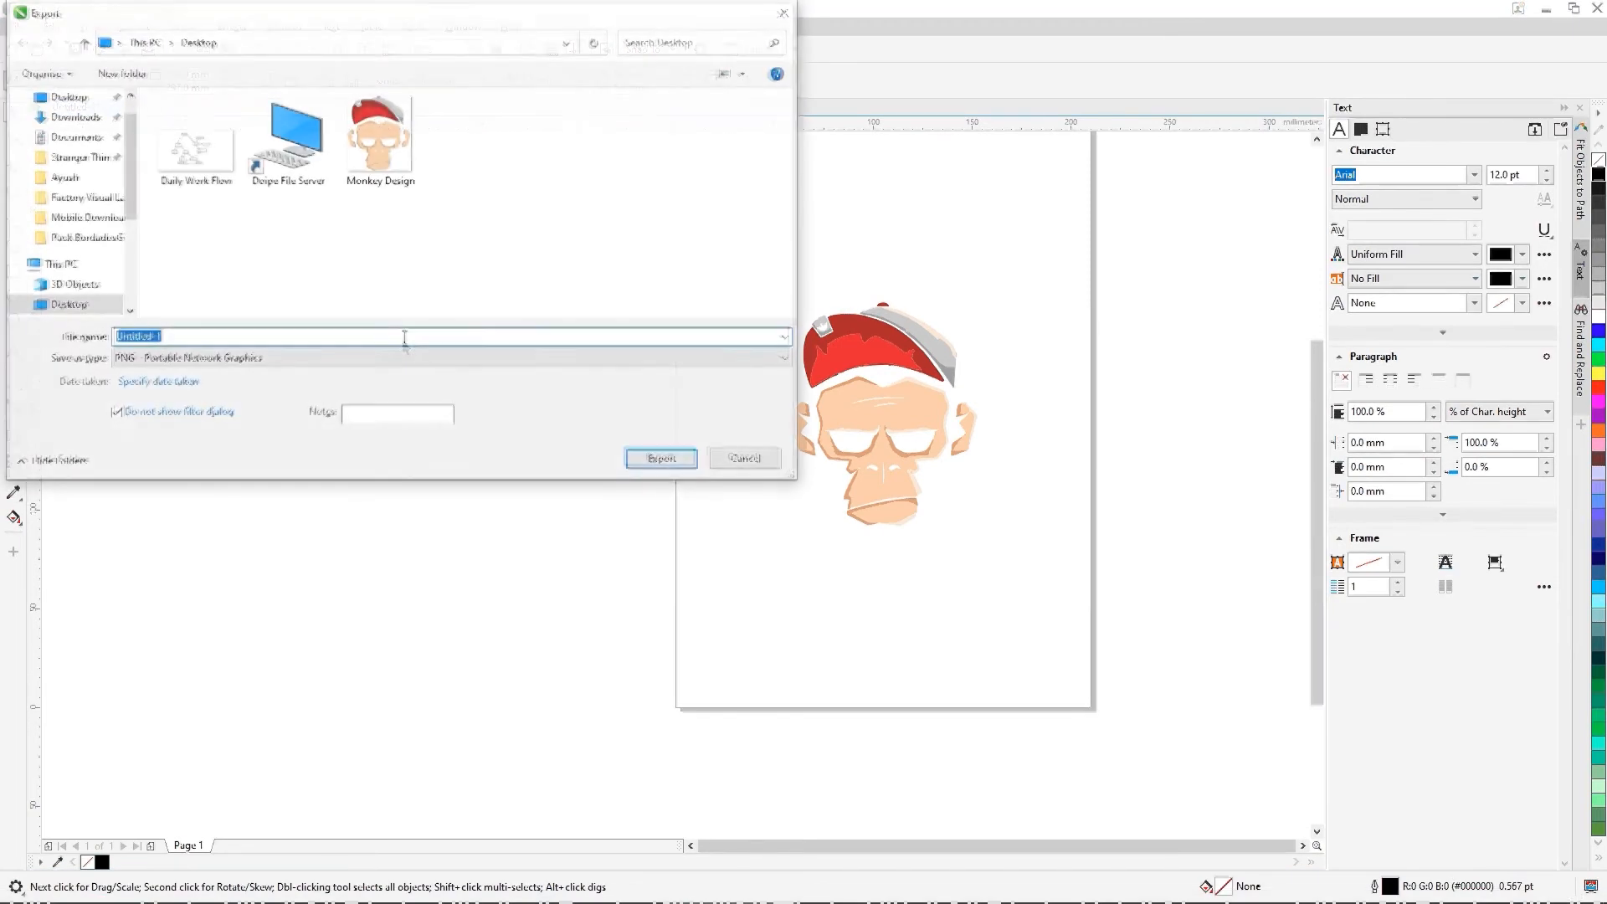
{"action": "left_click", "coordinate": [745, 460]}
Step: Start a PNG export that replaces Monkey Design on the Desktop, with "Do not show filter dialog" turned off
{"action": "right_click", "coordinate": [17, 28]}
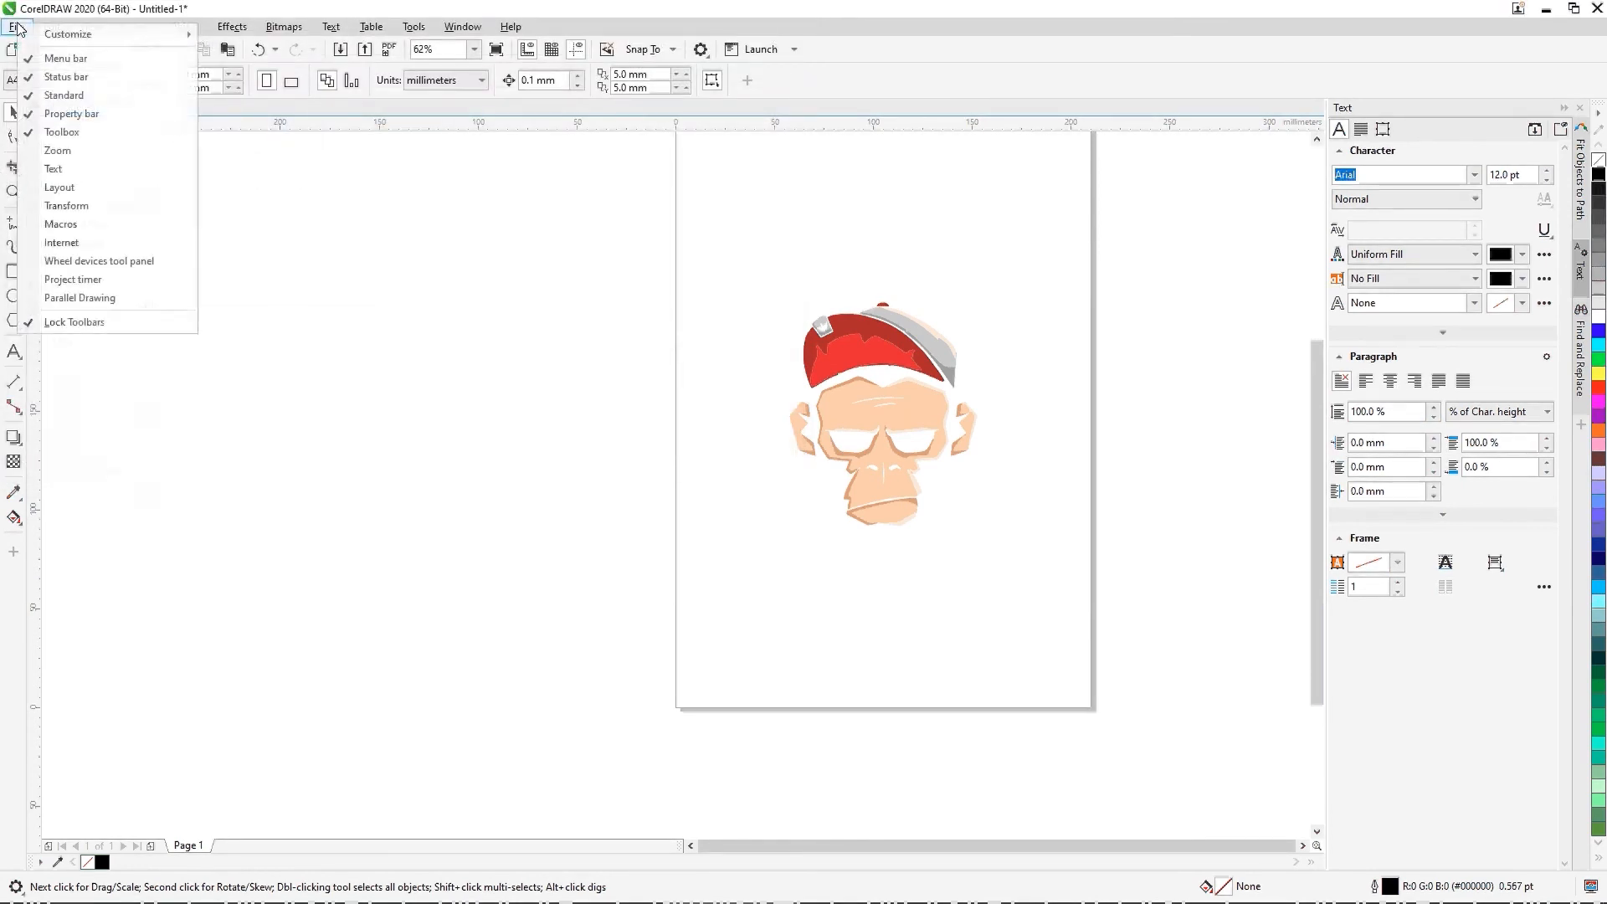
{"action": "left_click", "coordinate": [17, 28]}
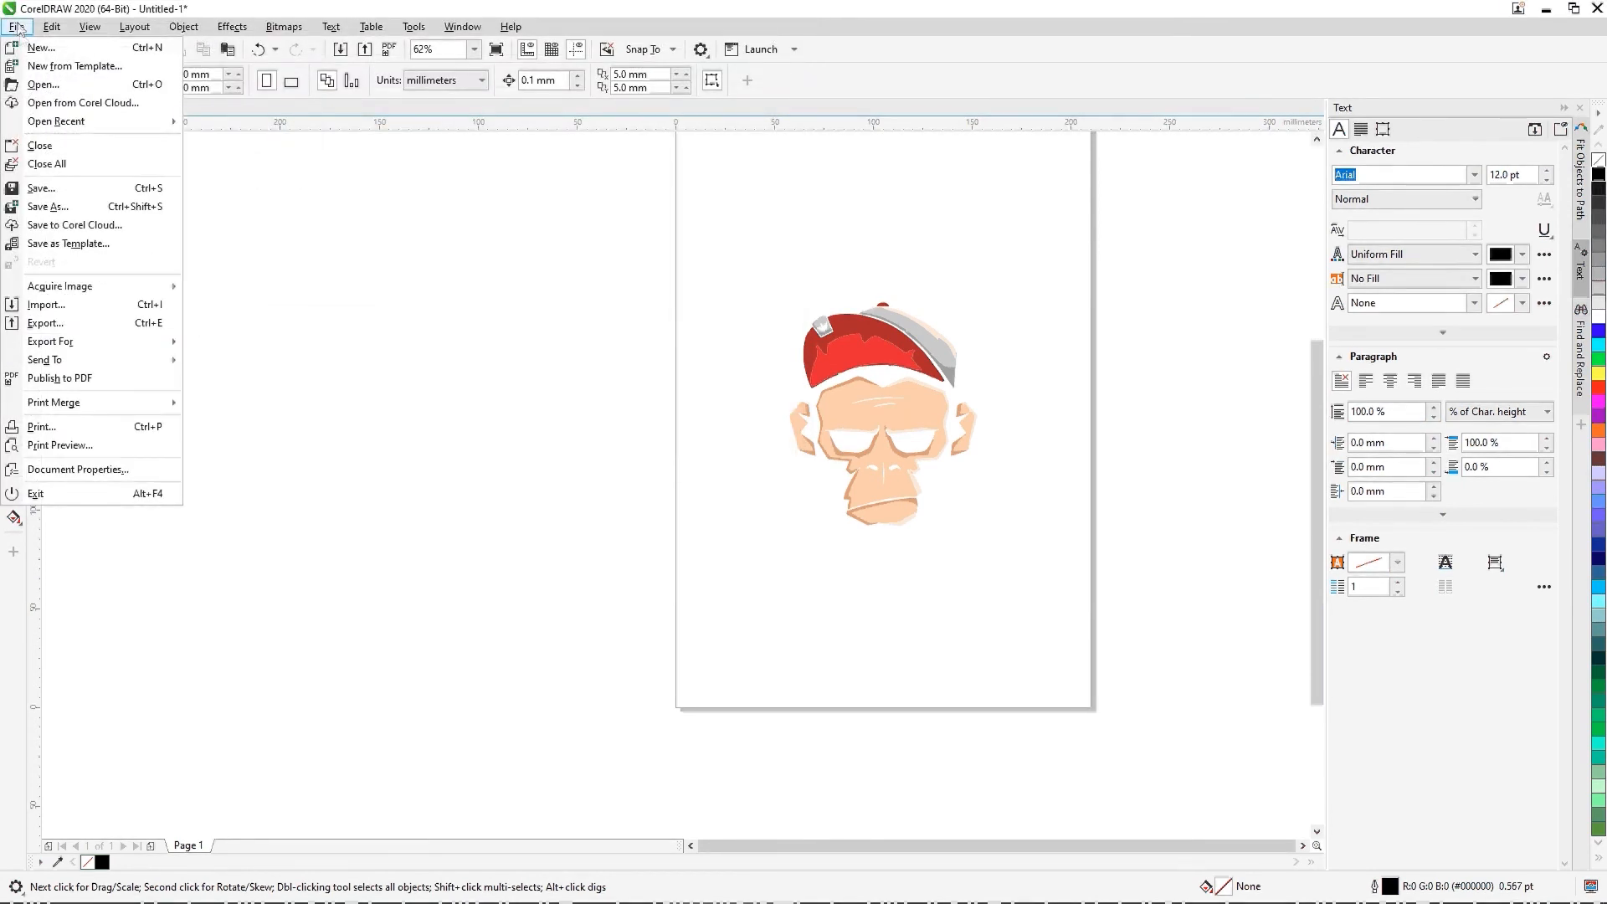
{"action": "left_click", "coordinate": [78, 326]}
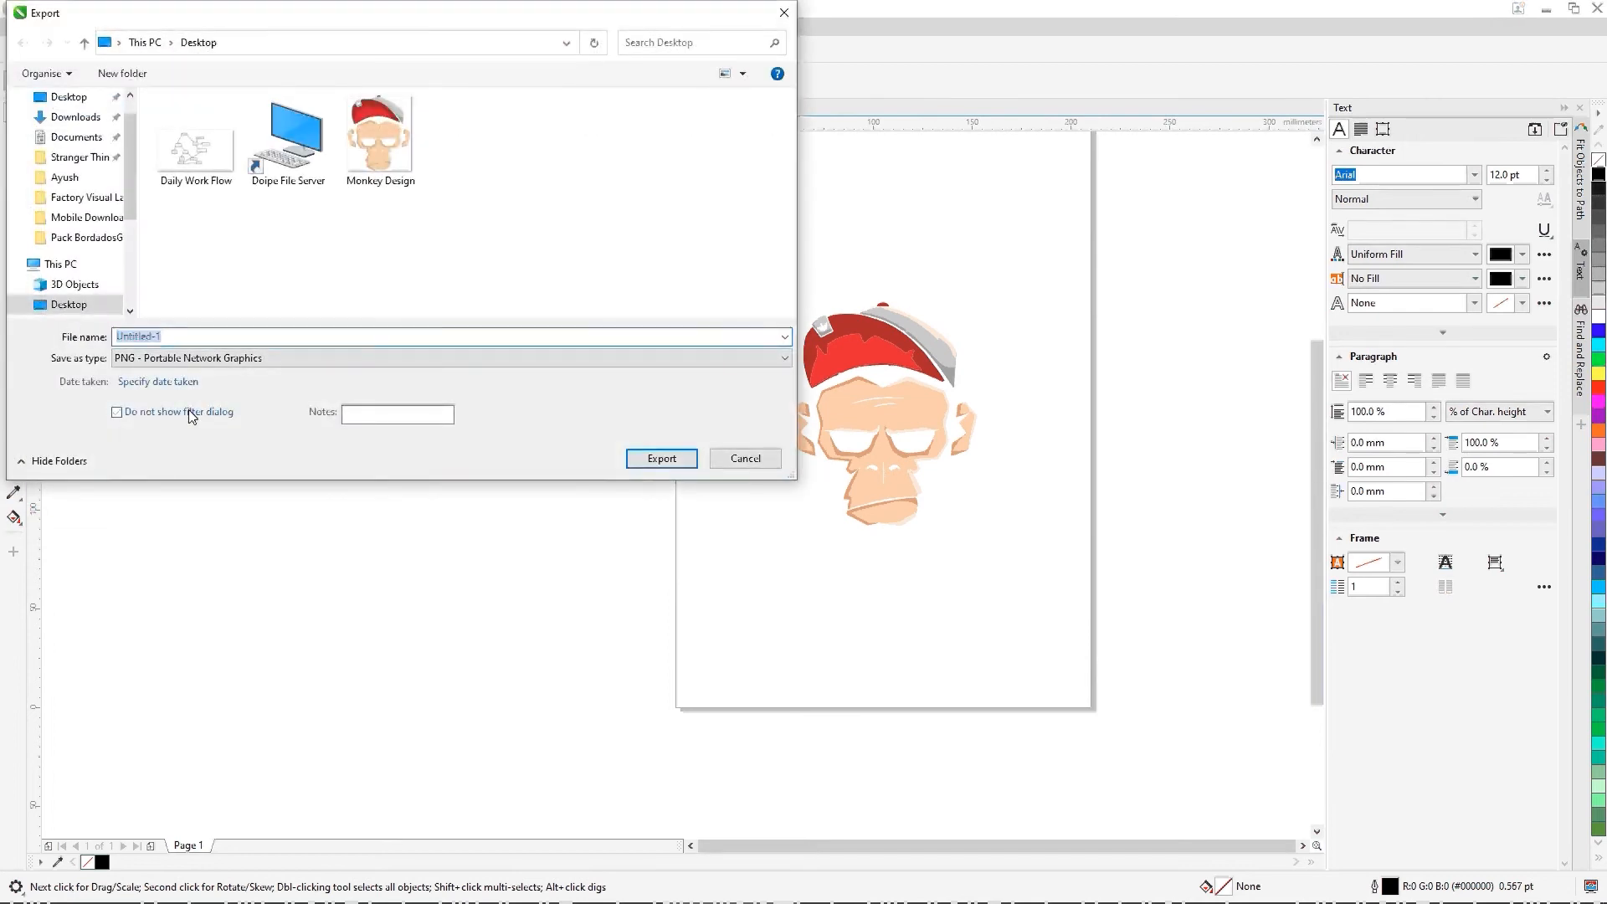
{"action": "left_click", "coordinate": [191, 413]}
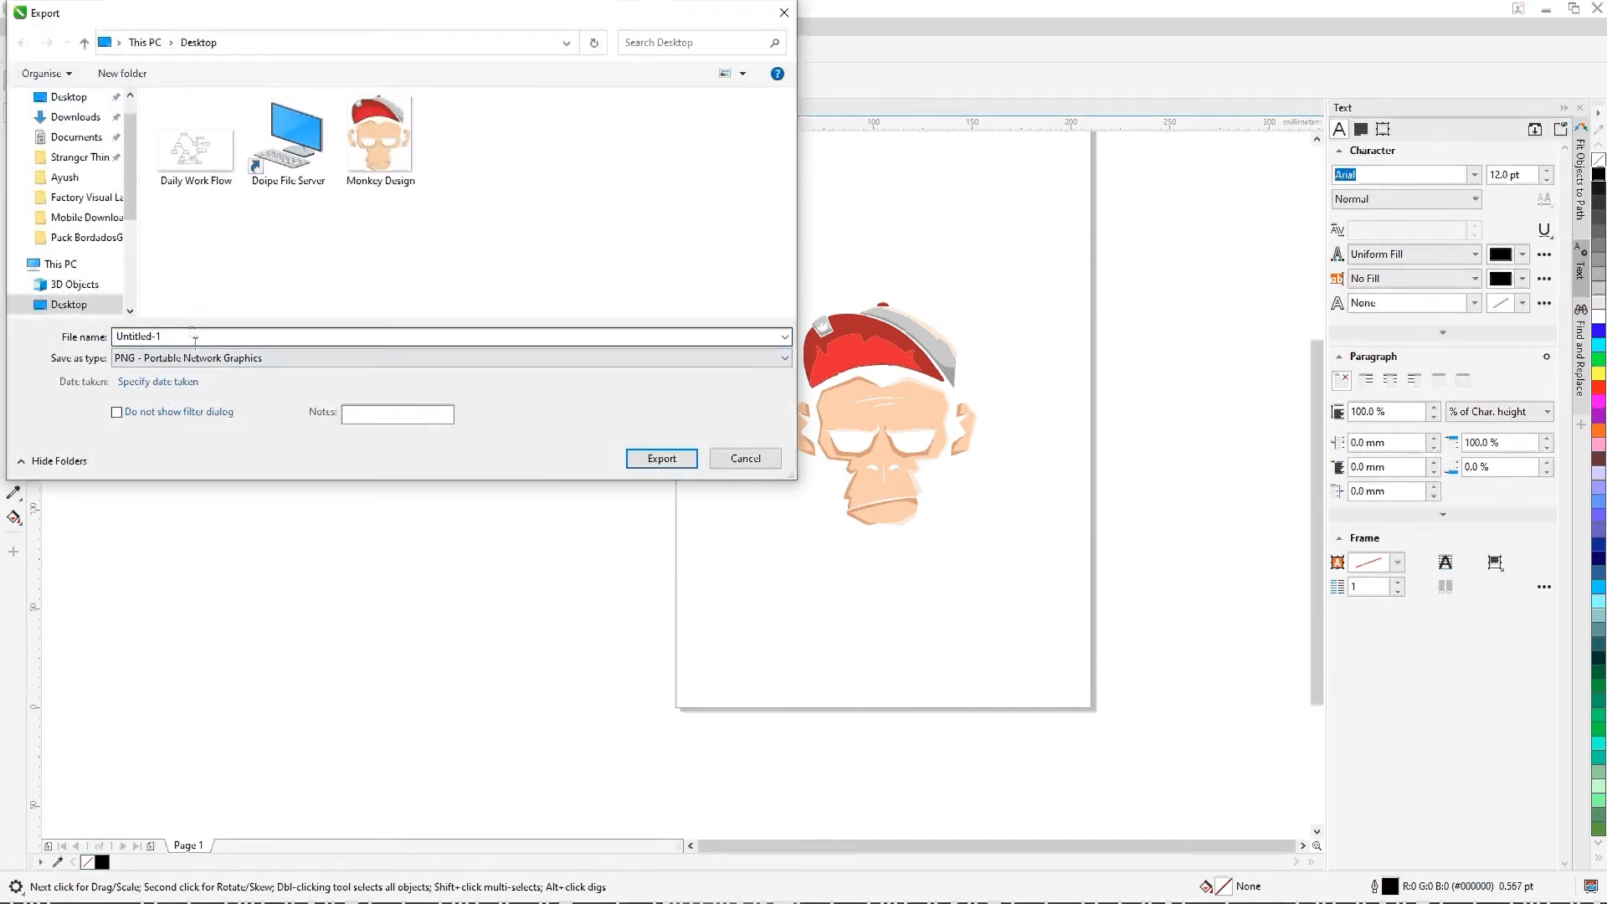
{"action": "left_click", "coordinate": [379, 140]}
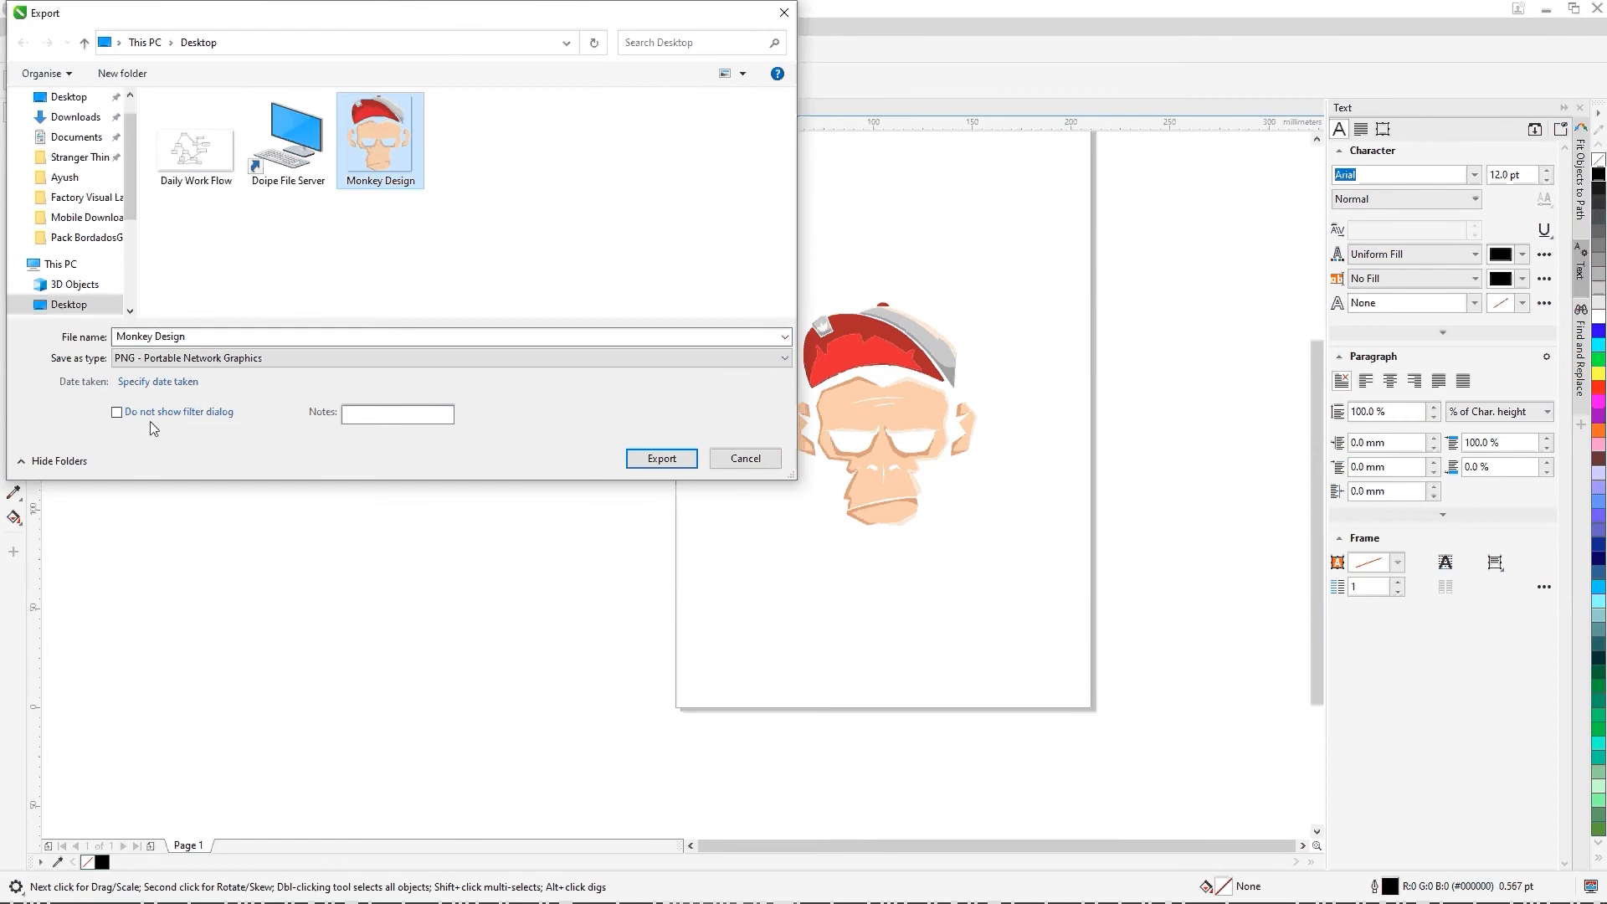
{"action": "left_click", "coordinate": [662, 460]}
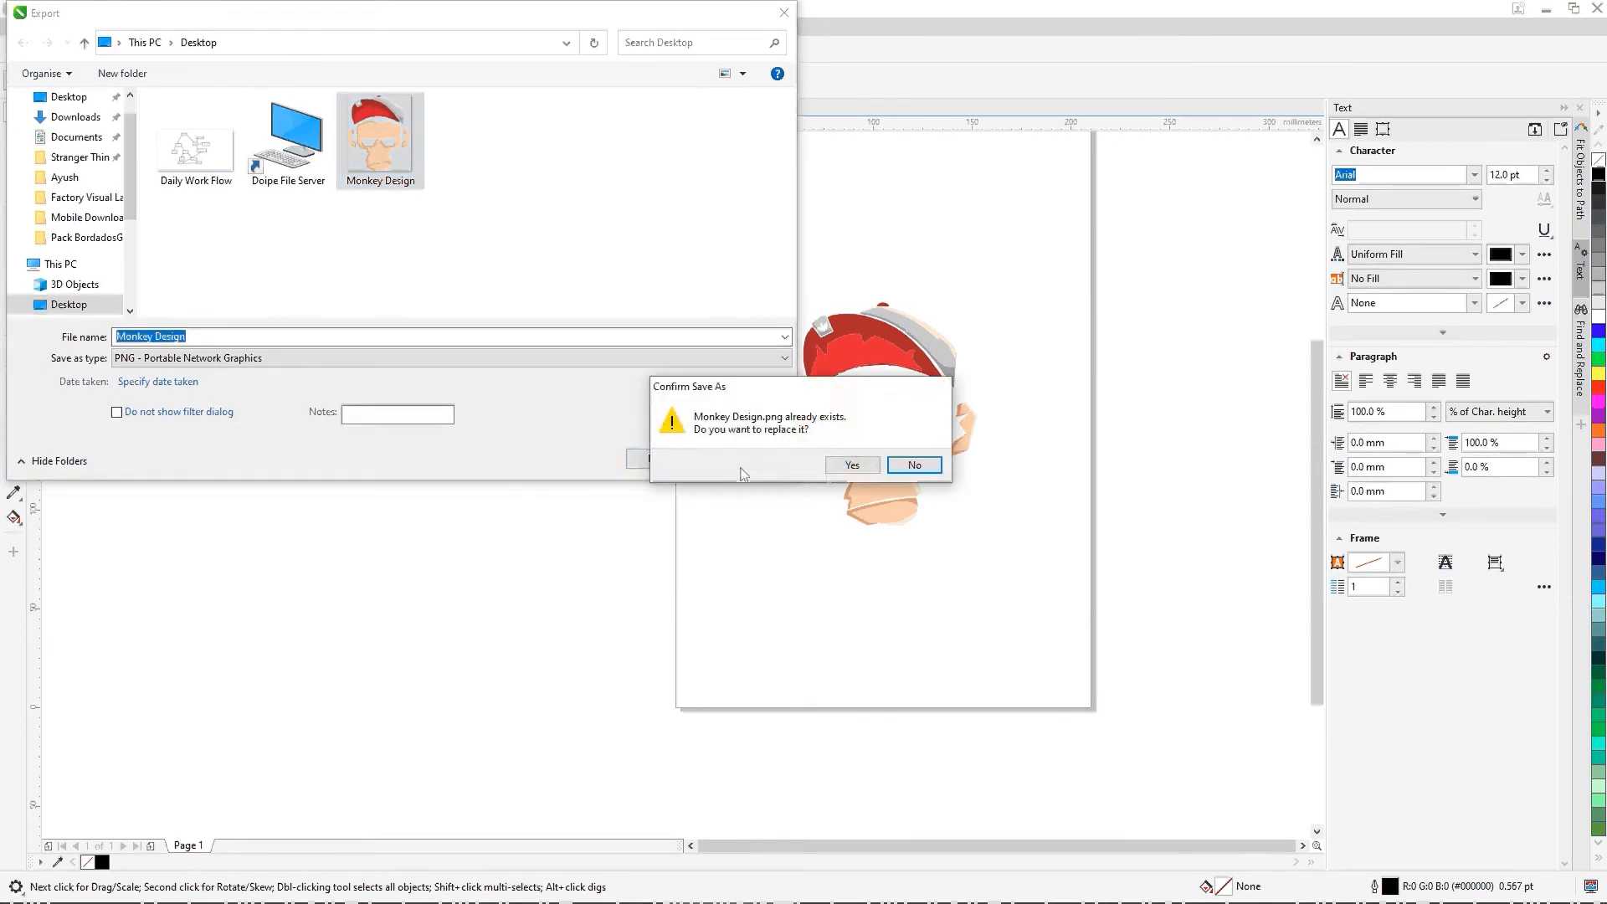
{"action": "left_click", "coordinate": [838, 462]}
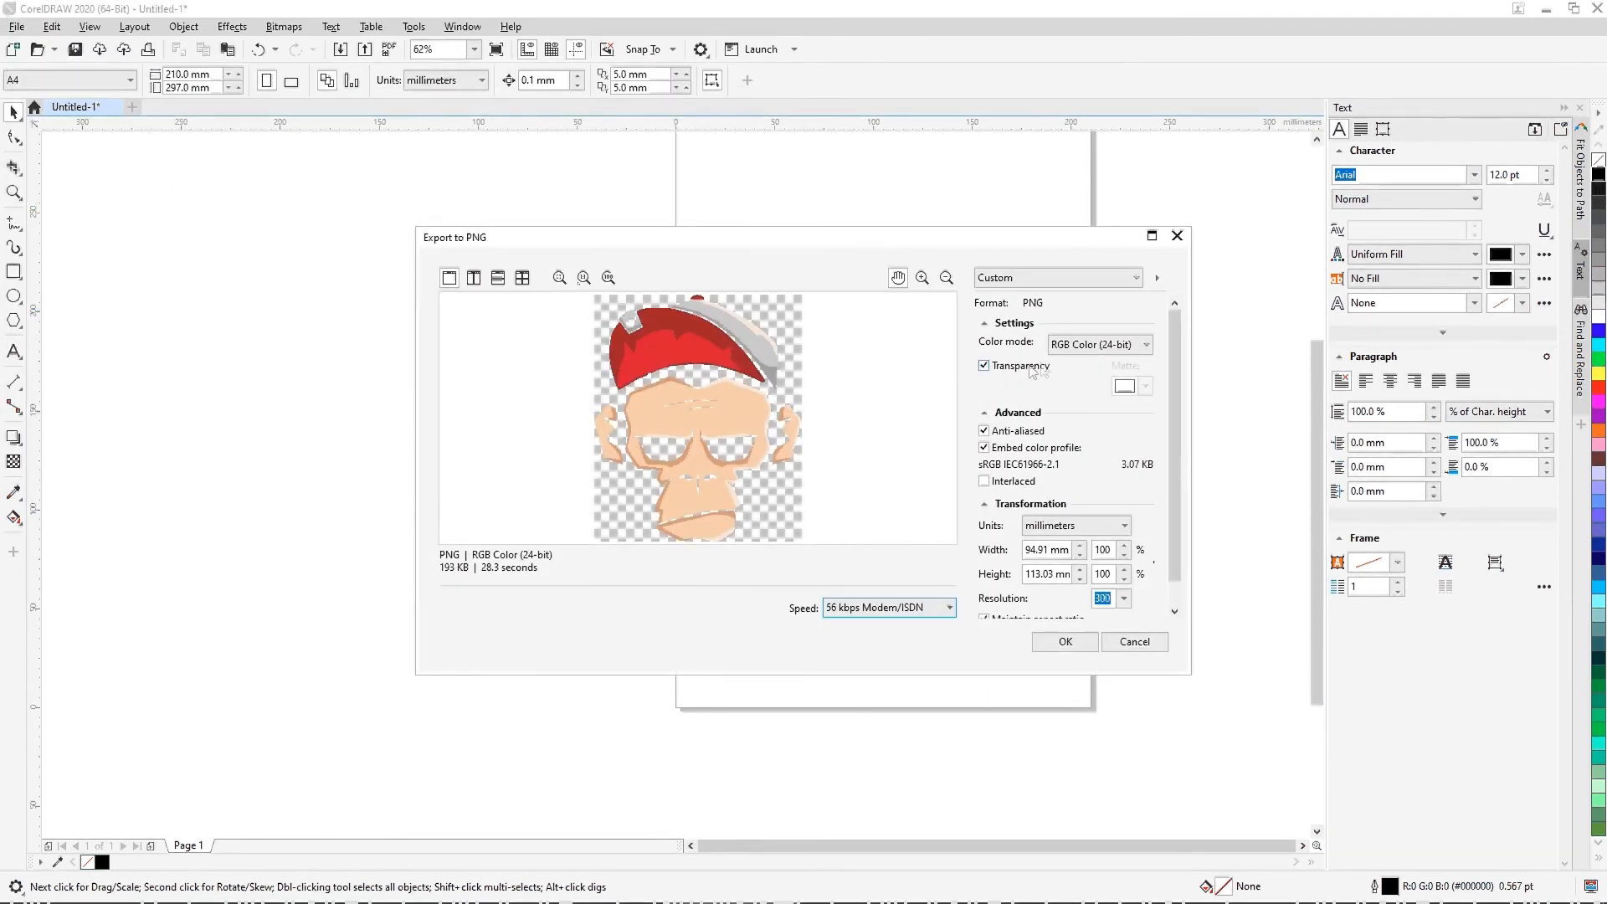
Step: Switch the PNG export units to inches and try to enter a 10-inch width
{"action": "left_click", "coordinate": [1077, 529]}
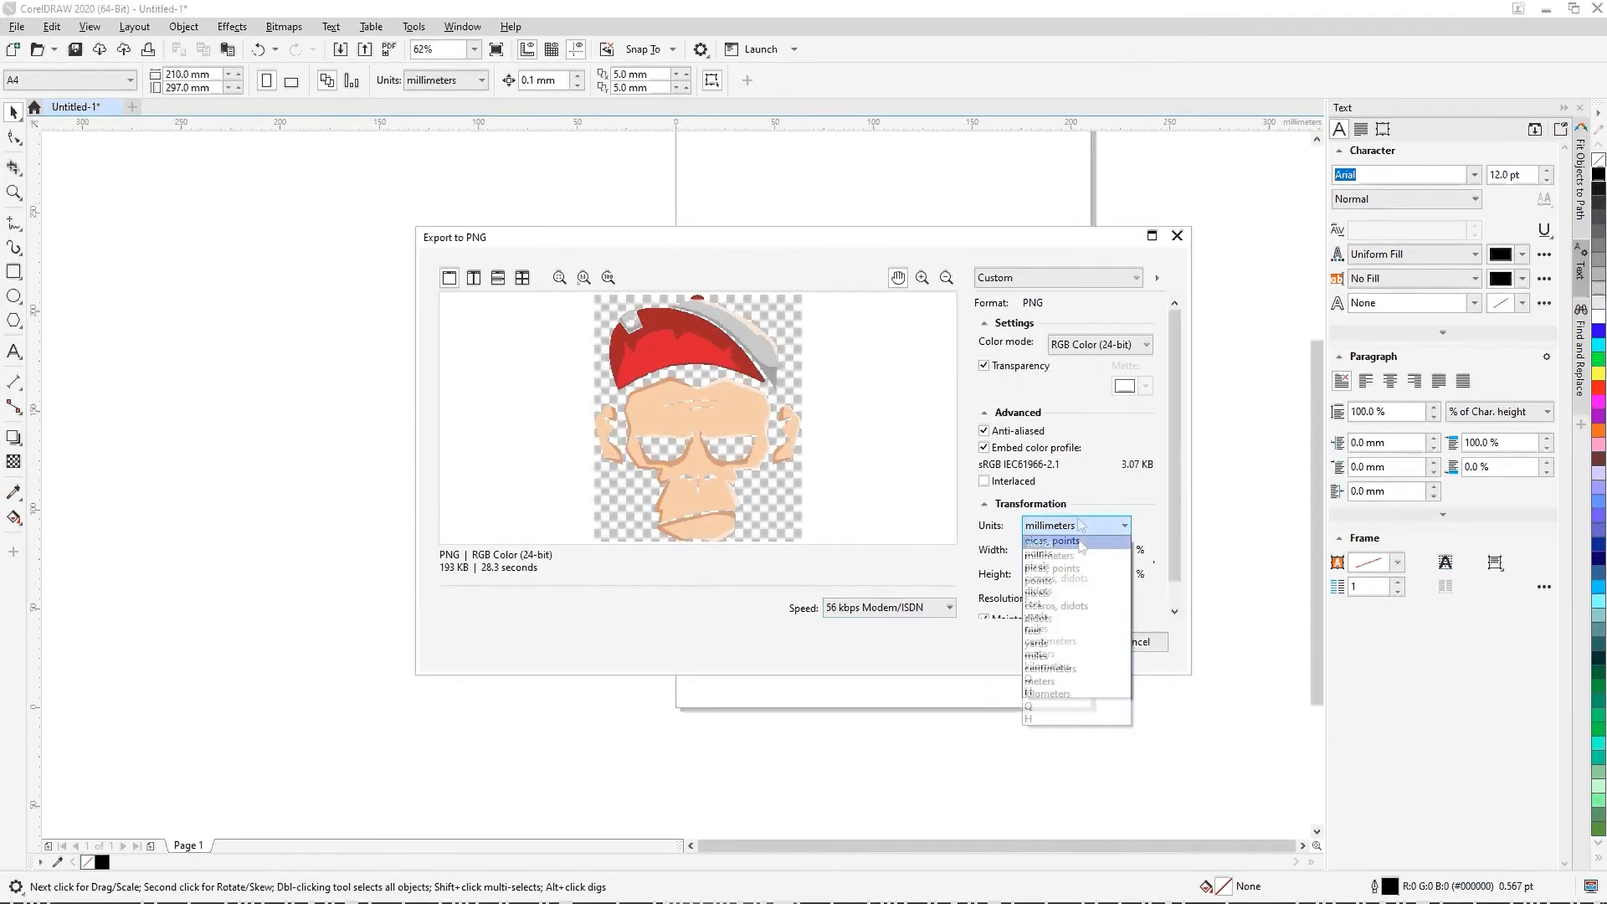
{"action": "left_click", "coordinate": [1046, 543]}
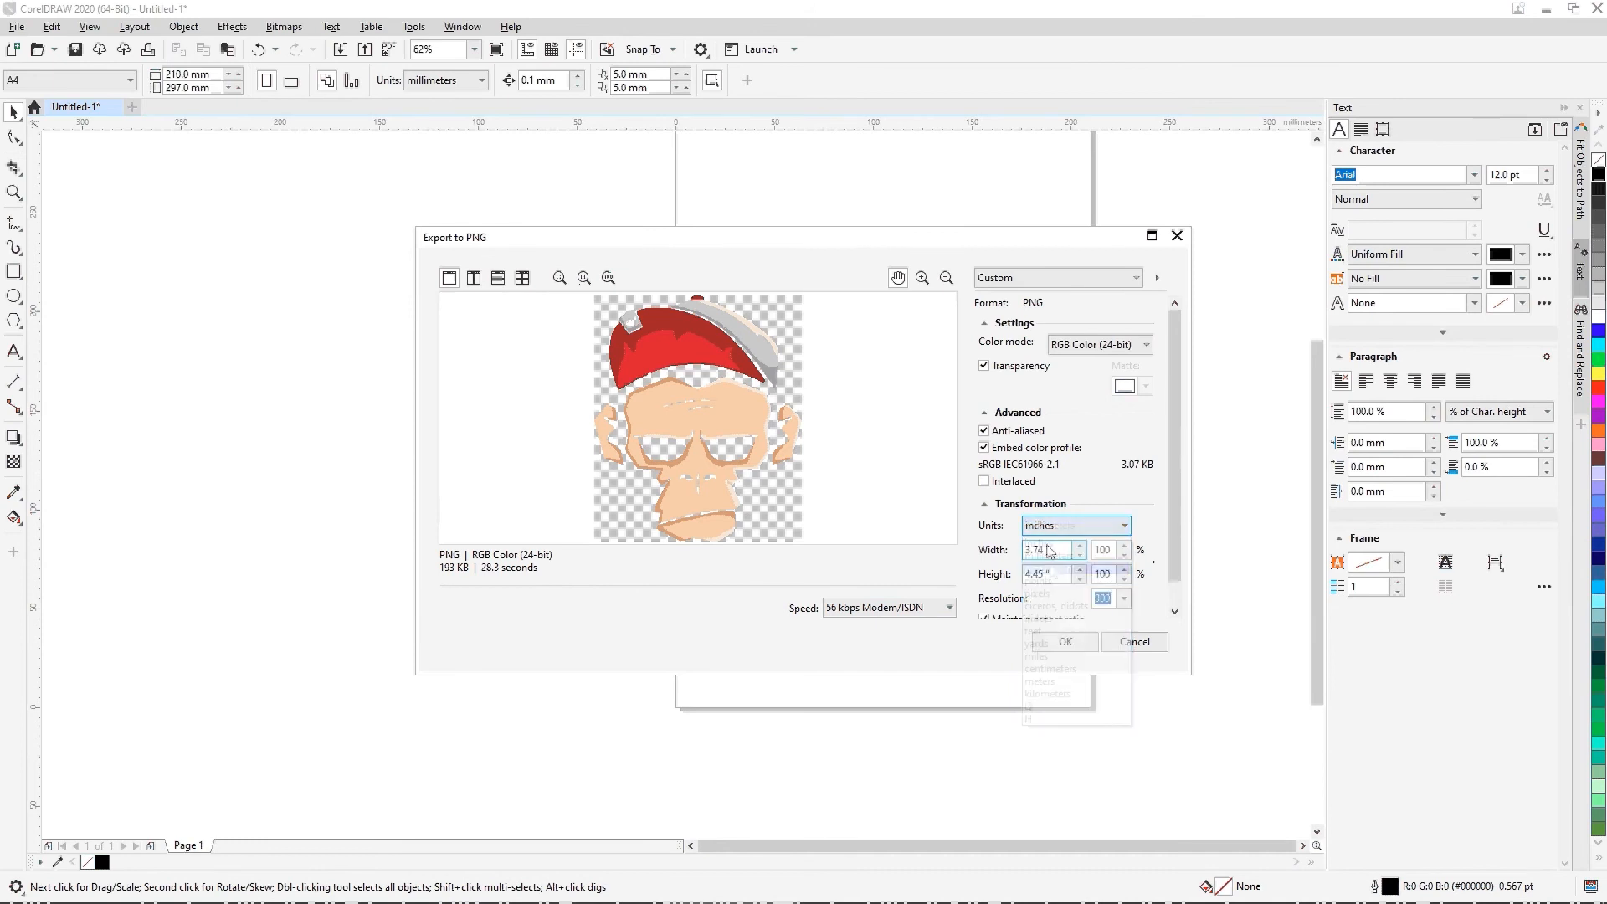
{"action": "scroll", "coordinate": [1094, 533], "scroll_direction": "down", "scroll_amount": 1}
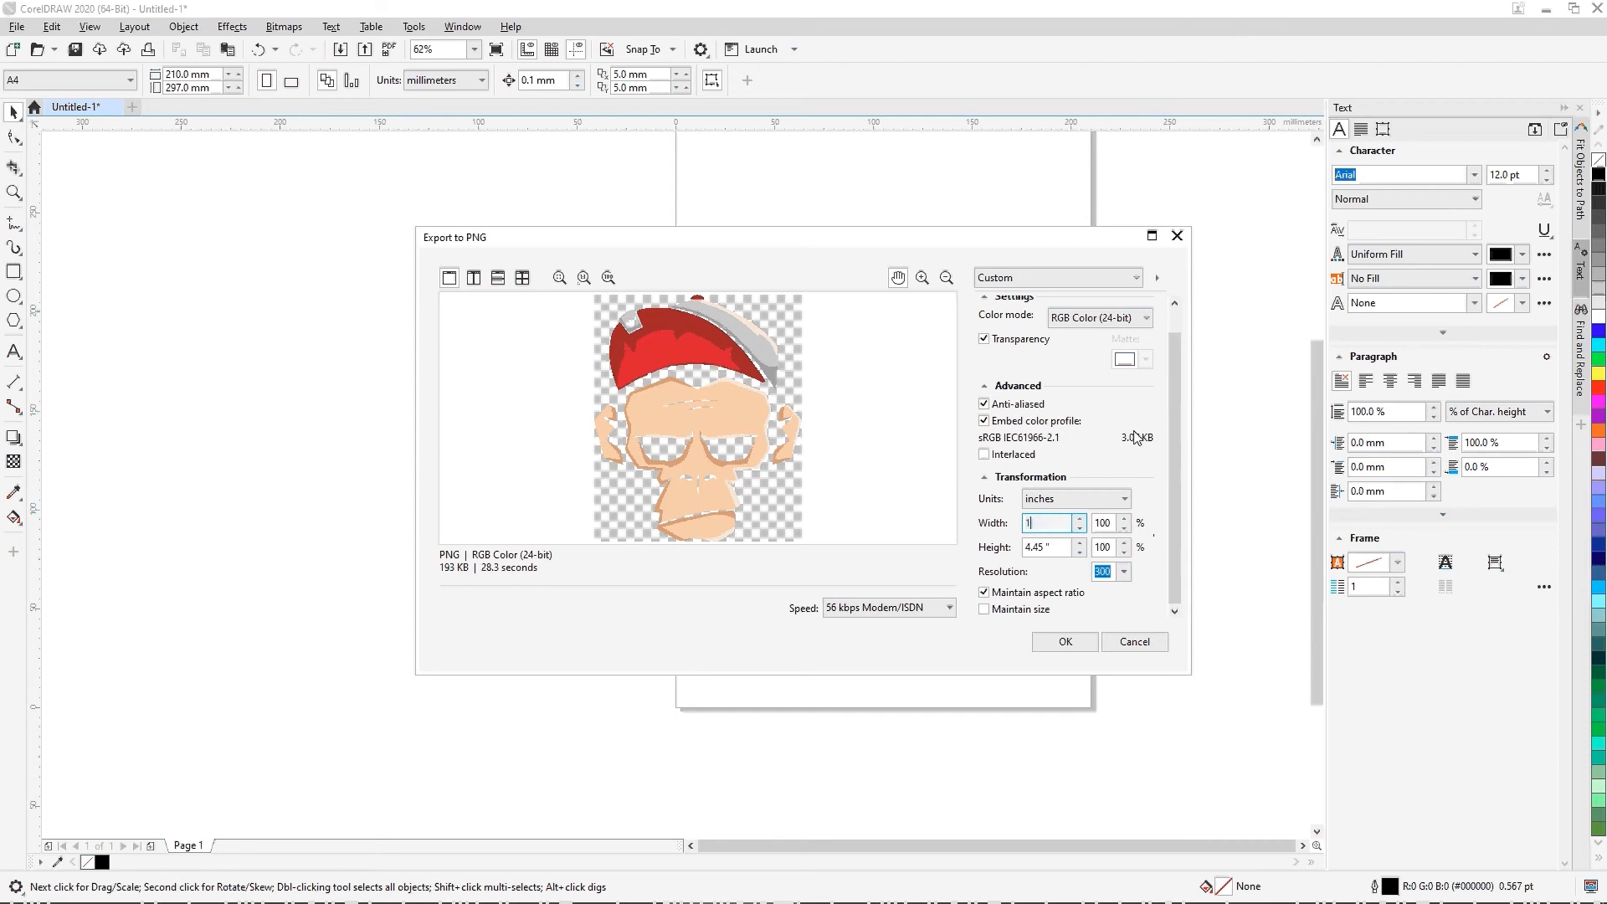
{"action": "type", "text": "00"}
{"action": "key", "text": "Tab"}
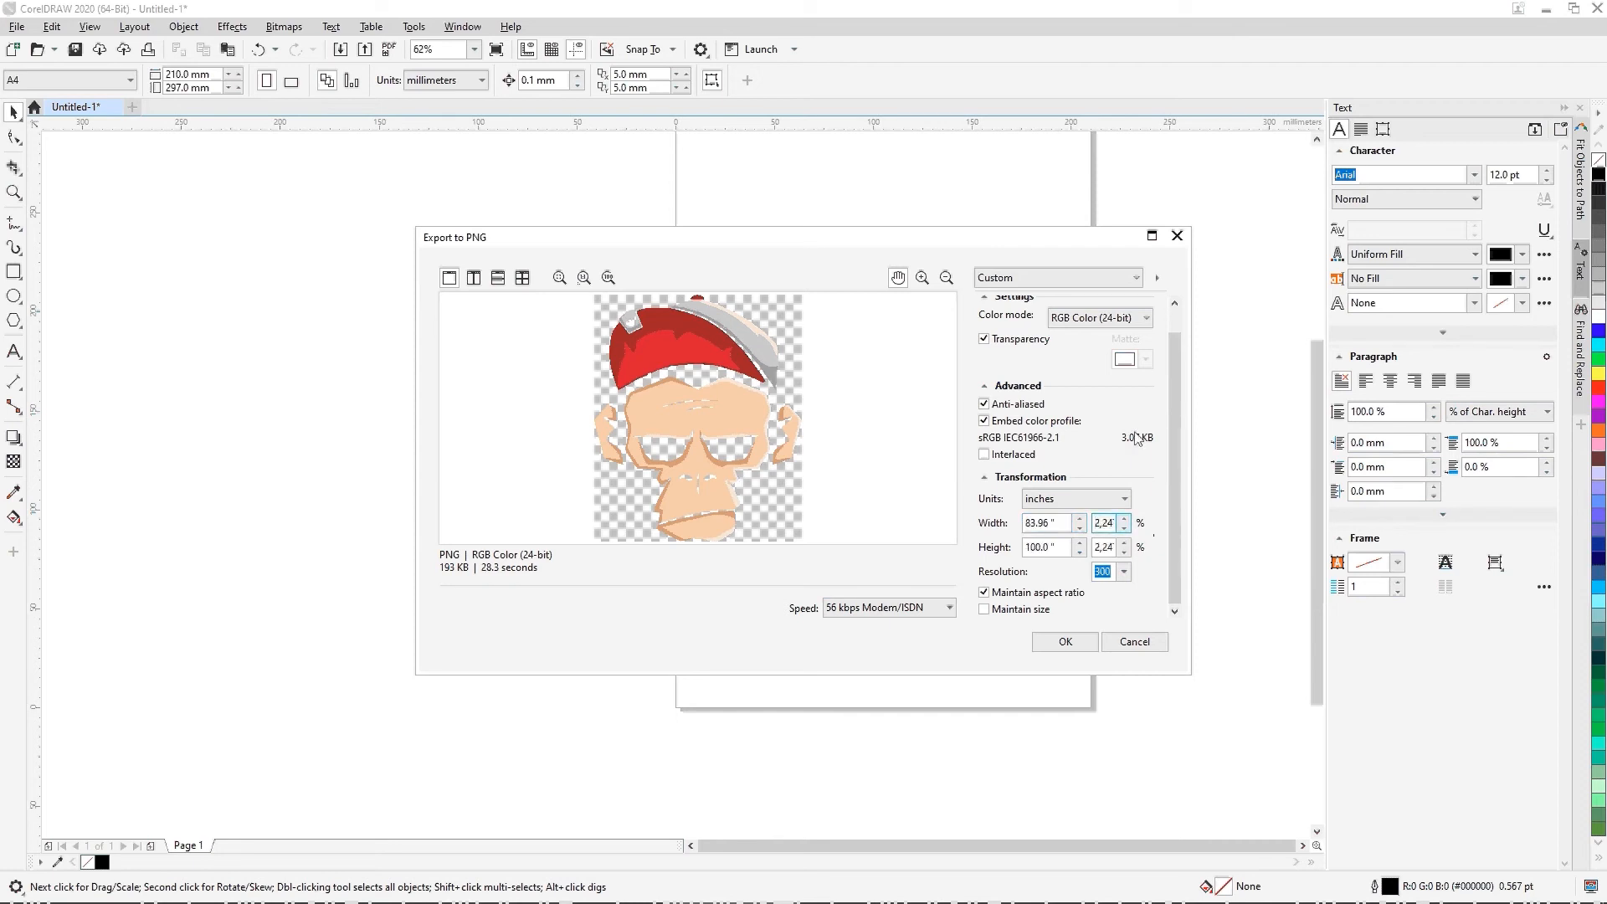
Step: Switch the PNG export units to pixels to check the image's pixel dimensions
{"action": "left_click", "coordinate": [1070, 499]}
{"action": "left_click", "coordinate": [1074, 567]}
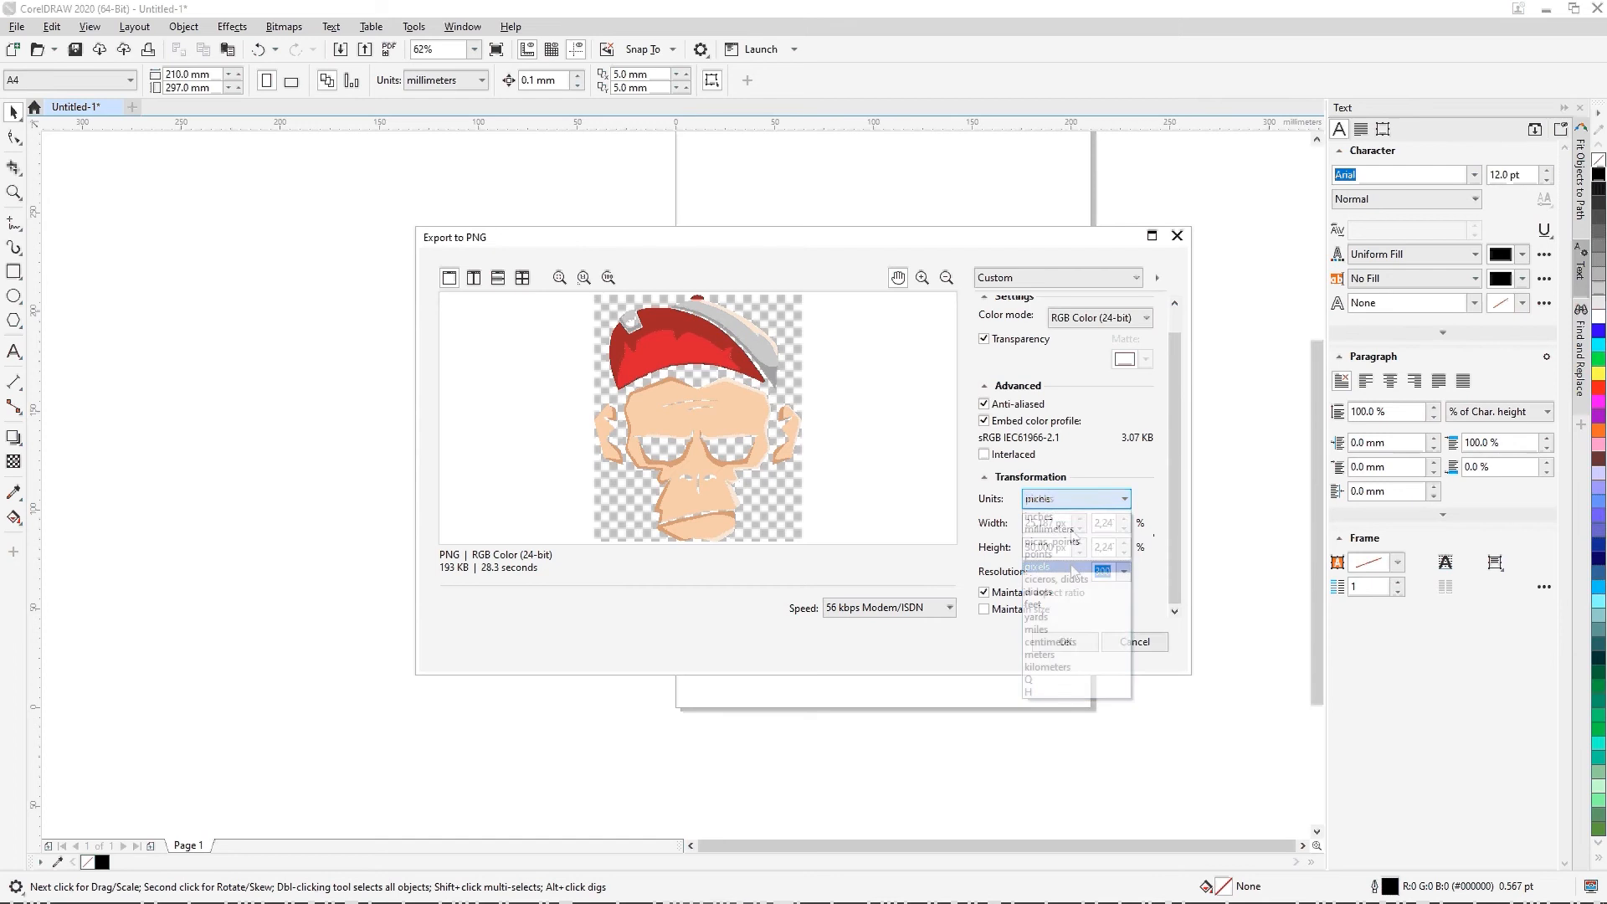
{"action": "left_click", "coordinate": [1077, 504]}
{"action": "left_click", "coordinate": [1089, 479]}
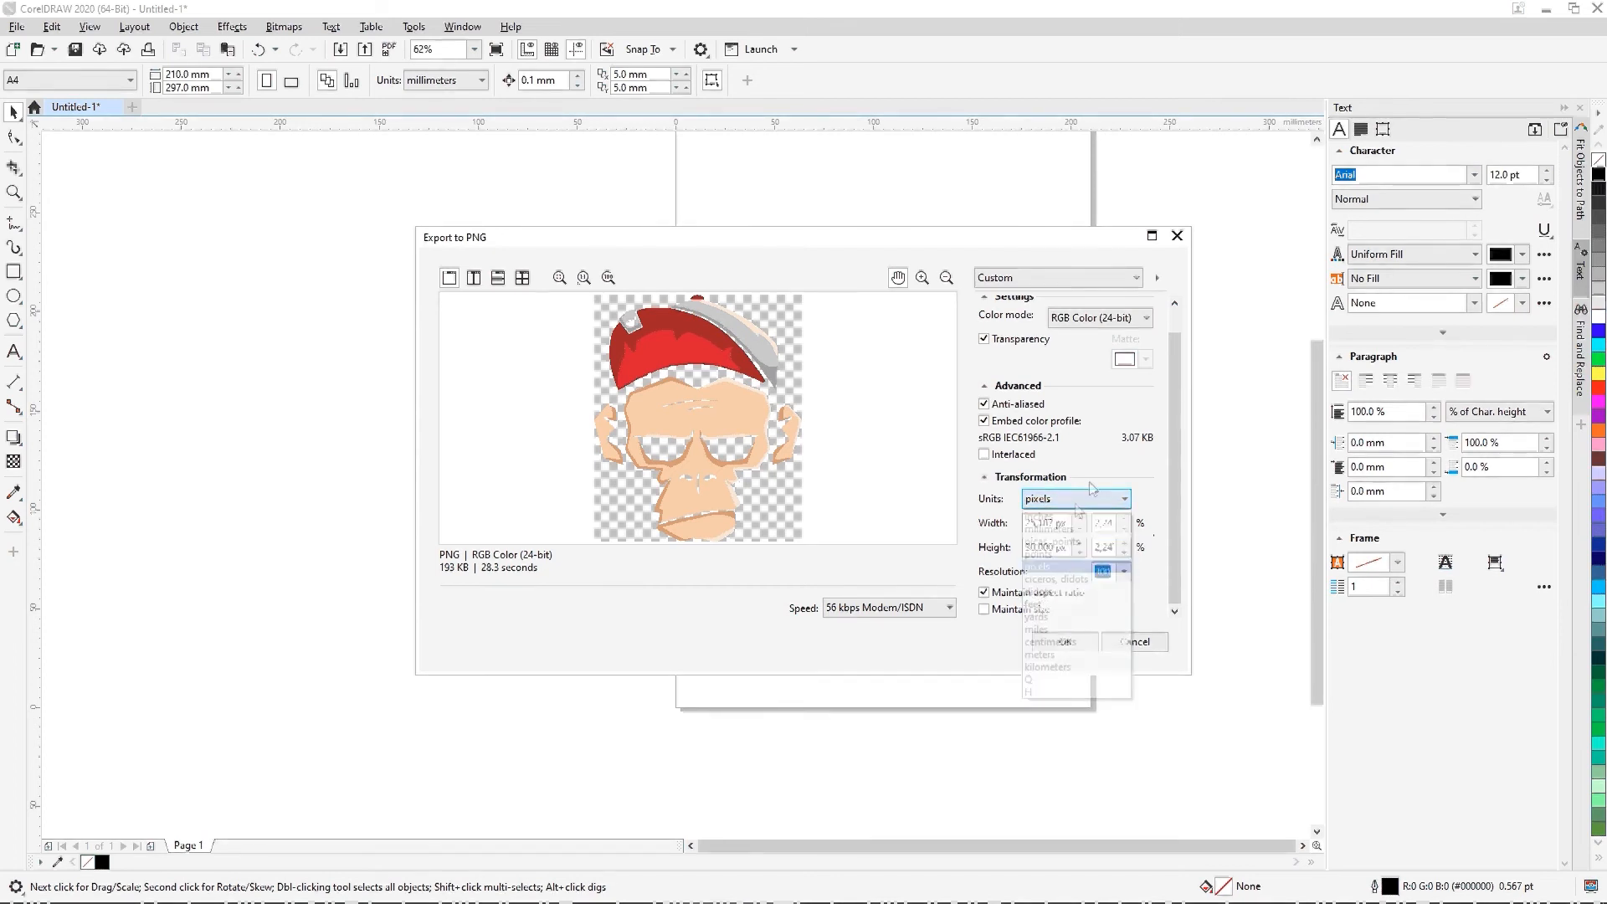
{"action": "left_click", "coordinate": [1073, 480]}
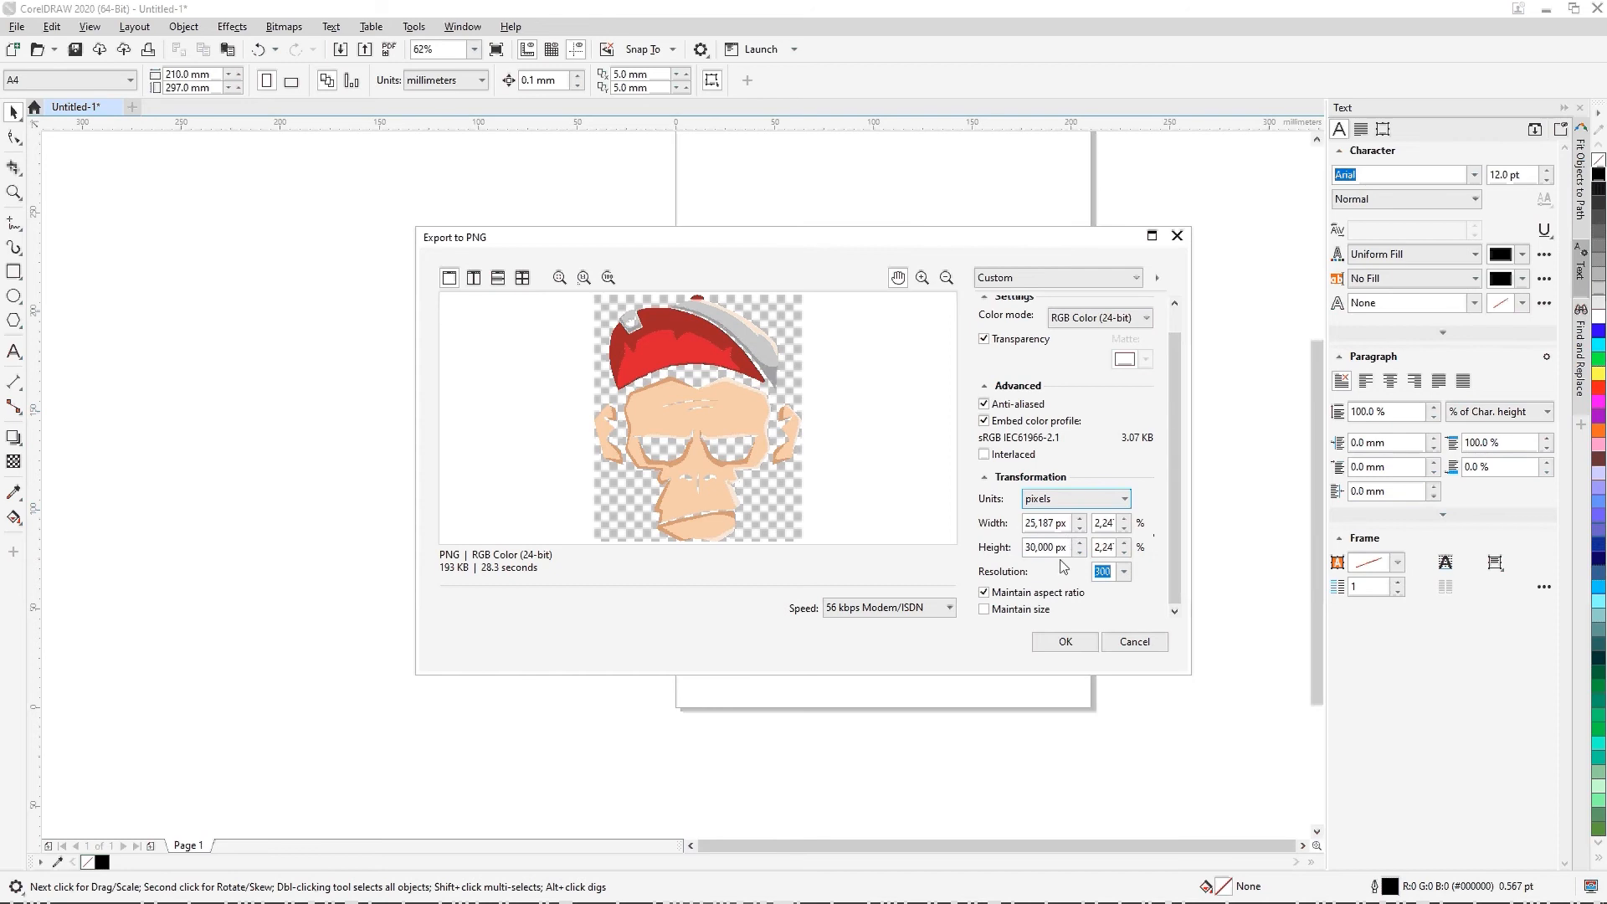
Step: Set the export units back to inches and the image width to 10 inches
{"action": "left_click", "coordinate": [1085, 505]}
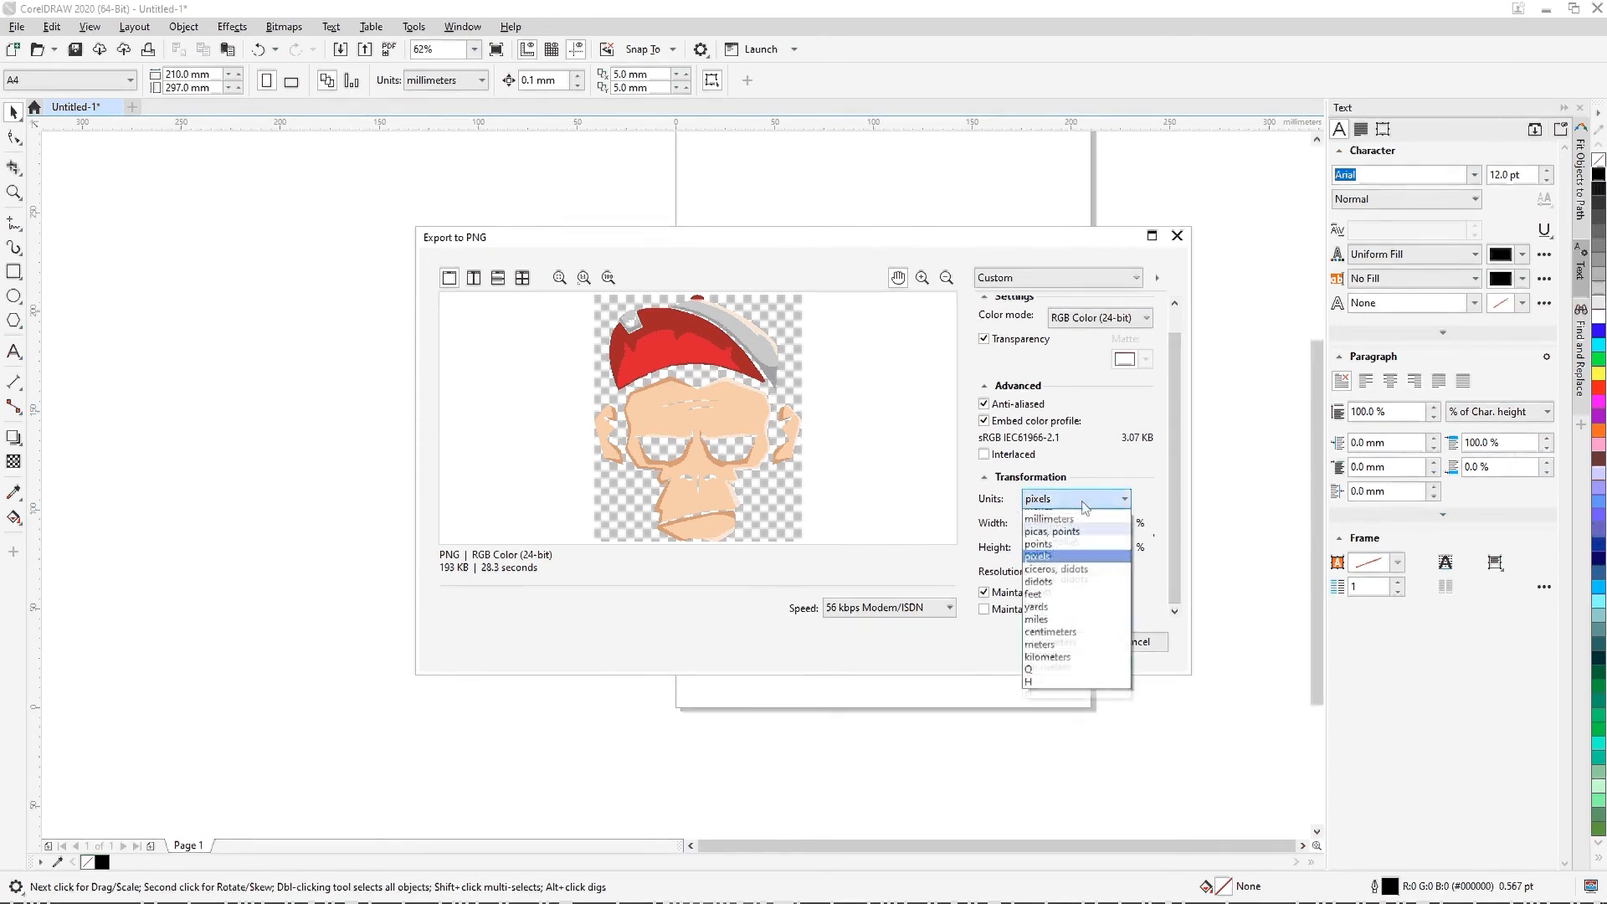
{"action": "left_click", "coordinate": [1052, 519]}
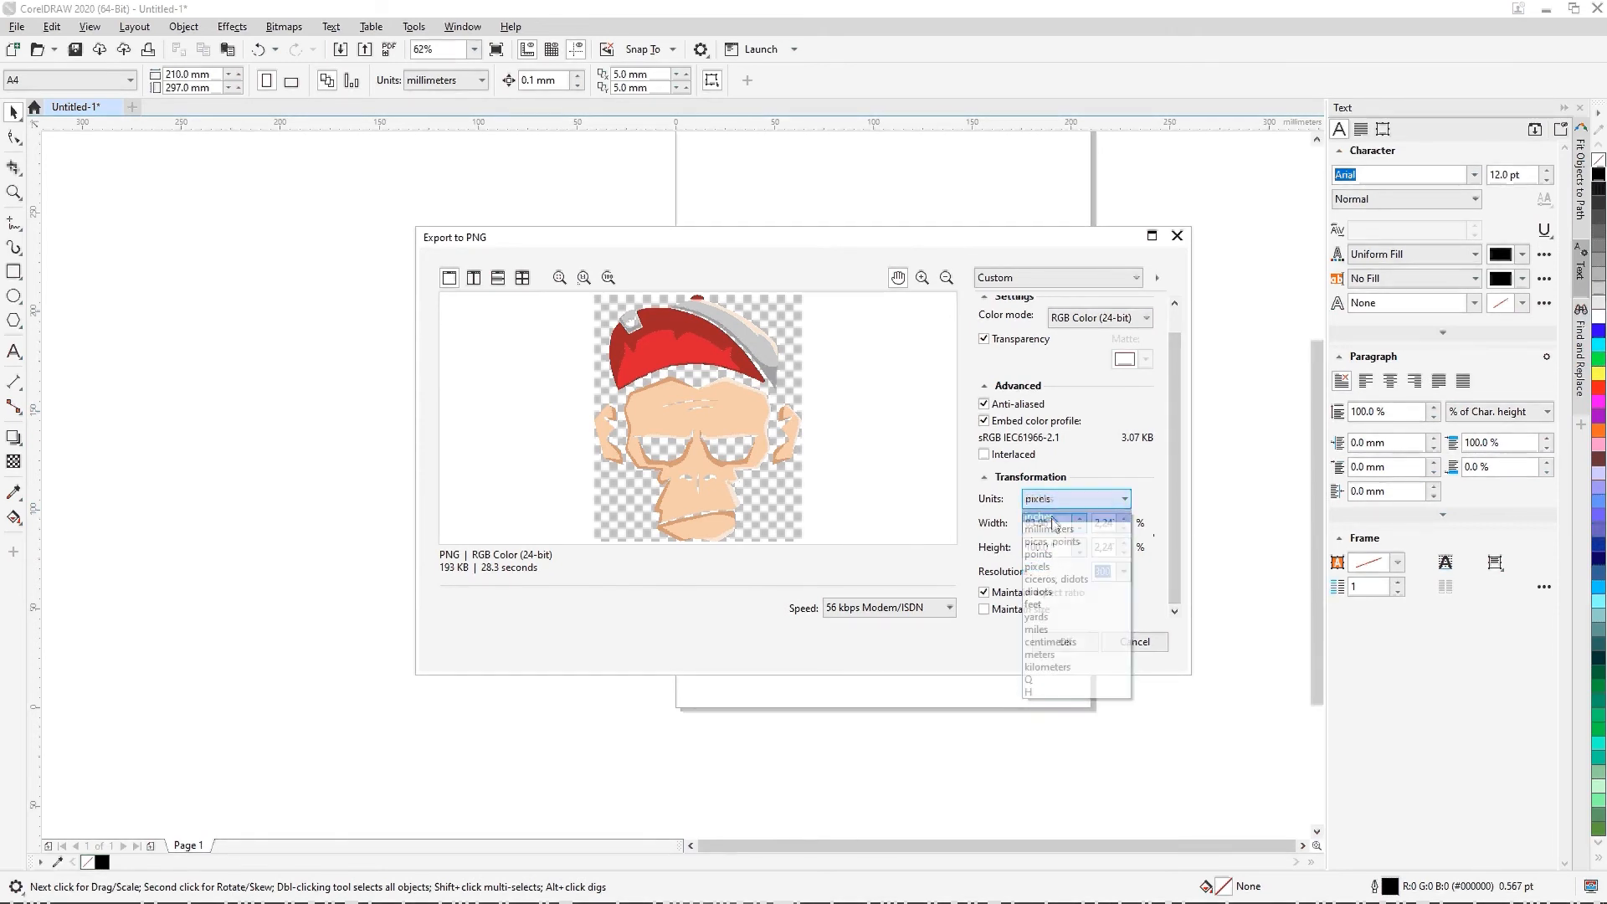
{"action": "double_click", "coordinate": [1061, 523]}
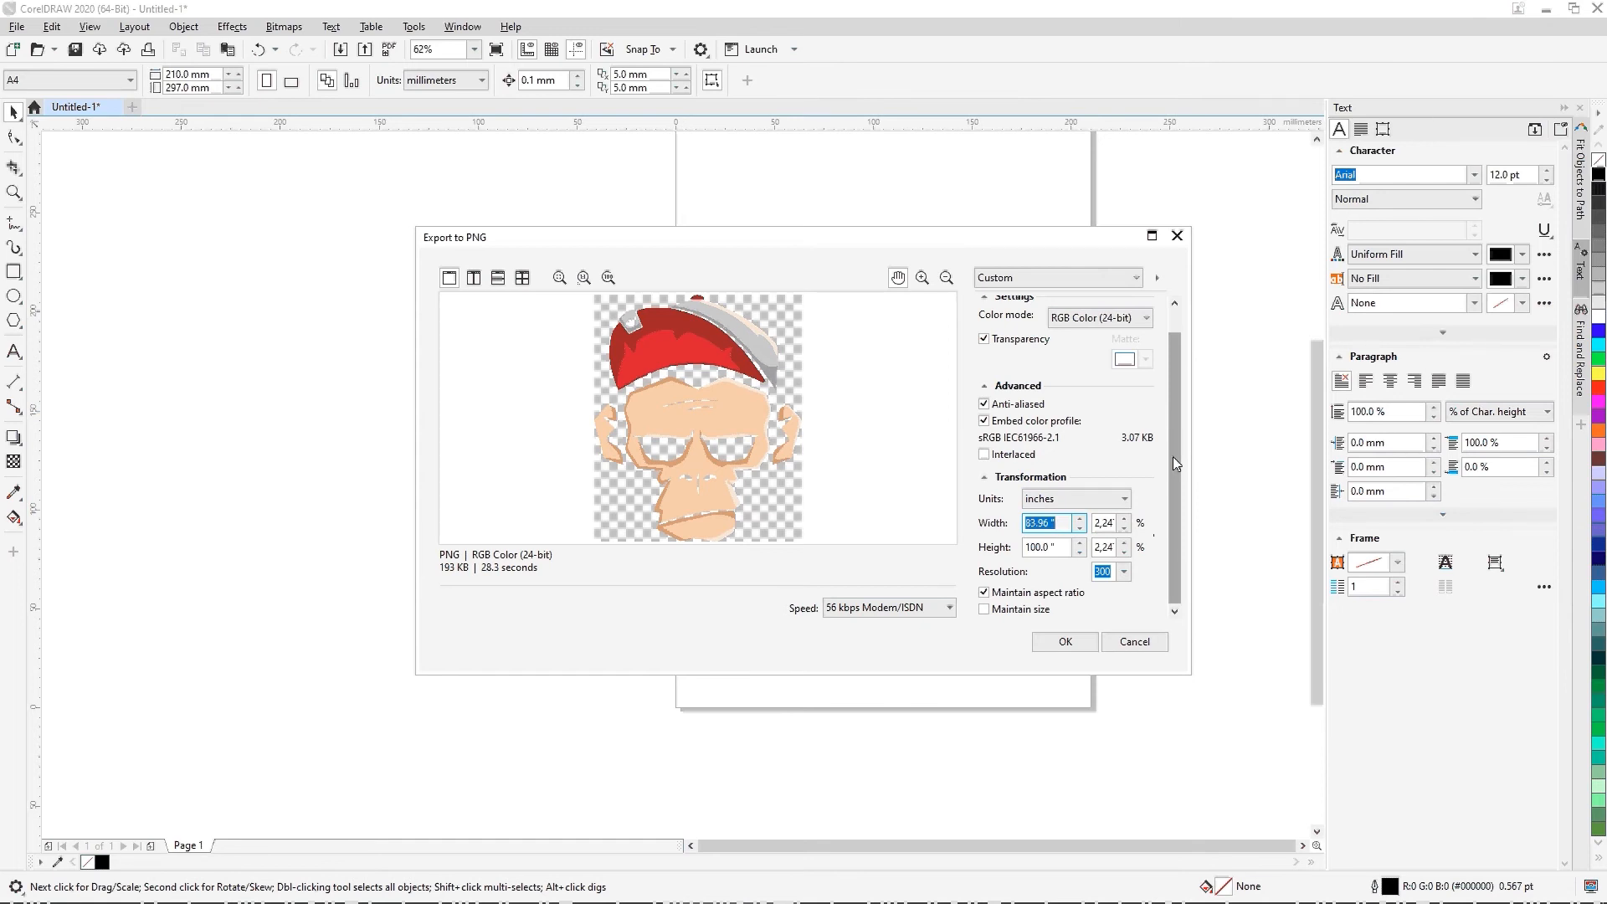
{"action": "type", "text": "10"}
{"action": "key", "text": "Tab"}
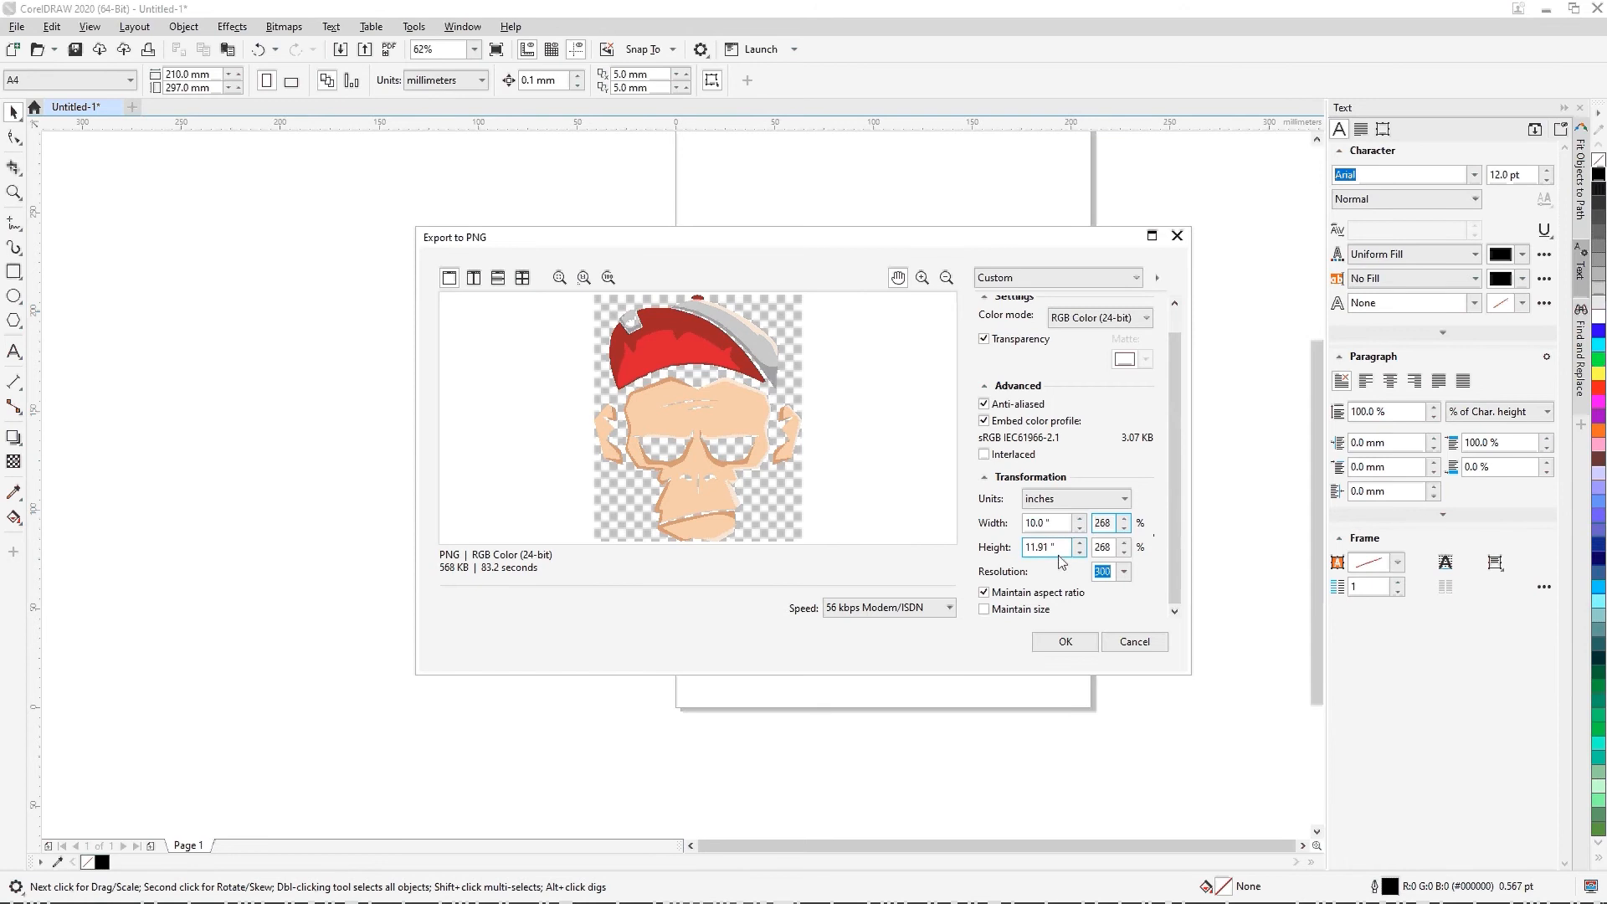
Step: Set the exported image's width to 12 inches, keeping the aspect ratio
{"action": "left_click", "coordinate": [1064, 524]}
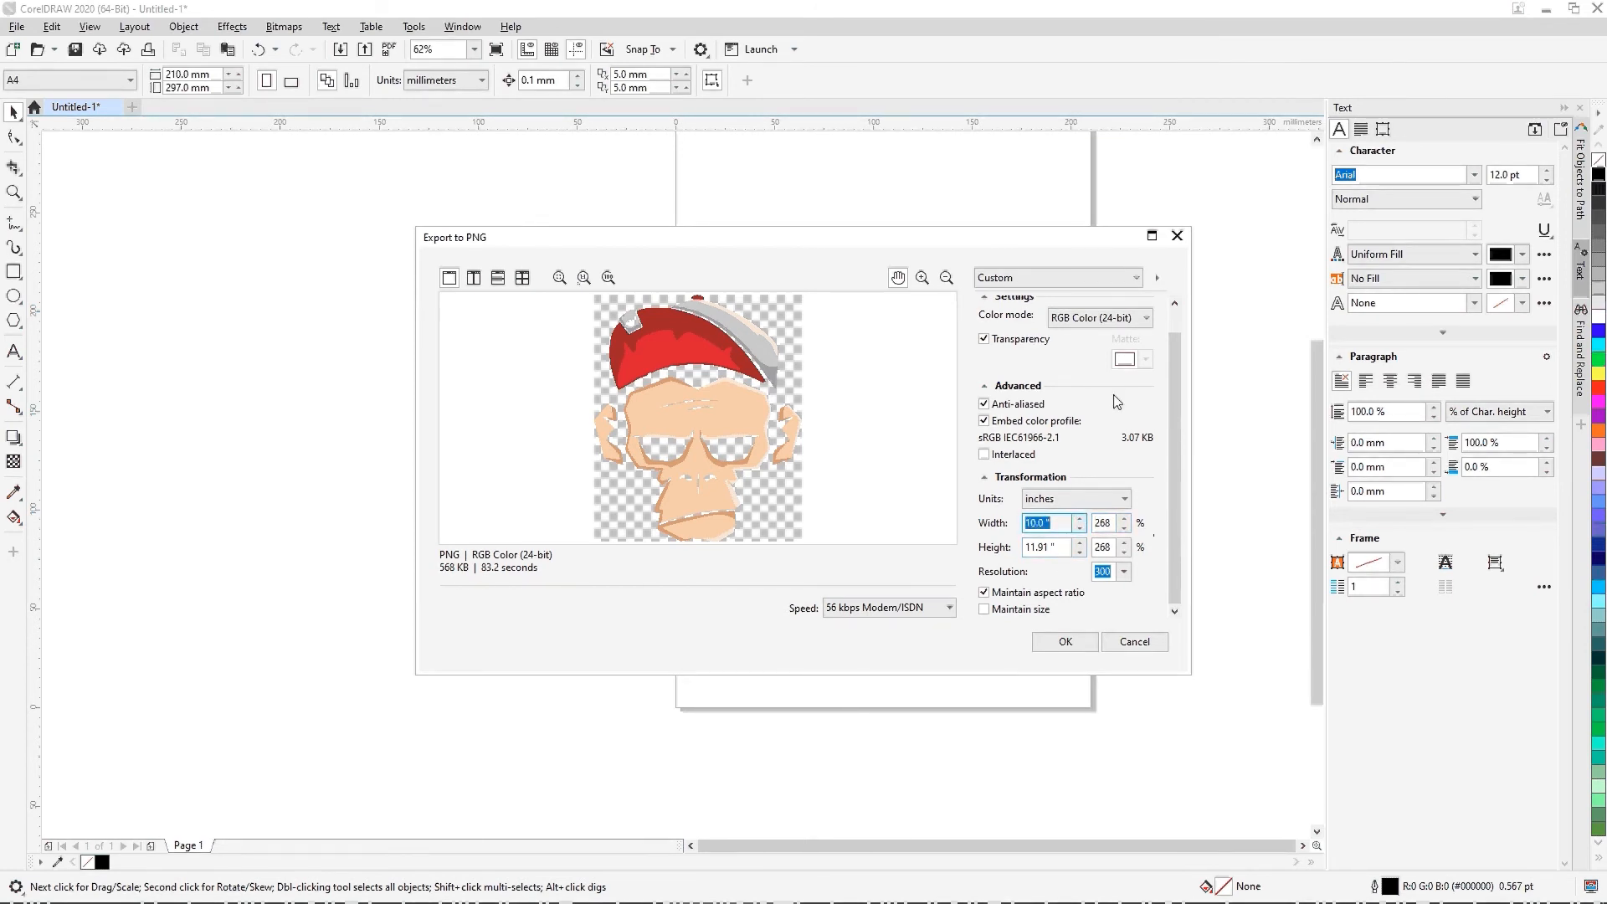
{"action": "type", "text": "2"}
{"action": "key", "text": "Tab"}
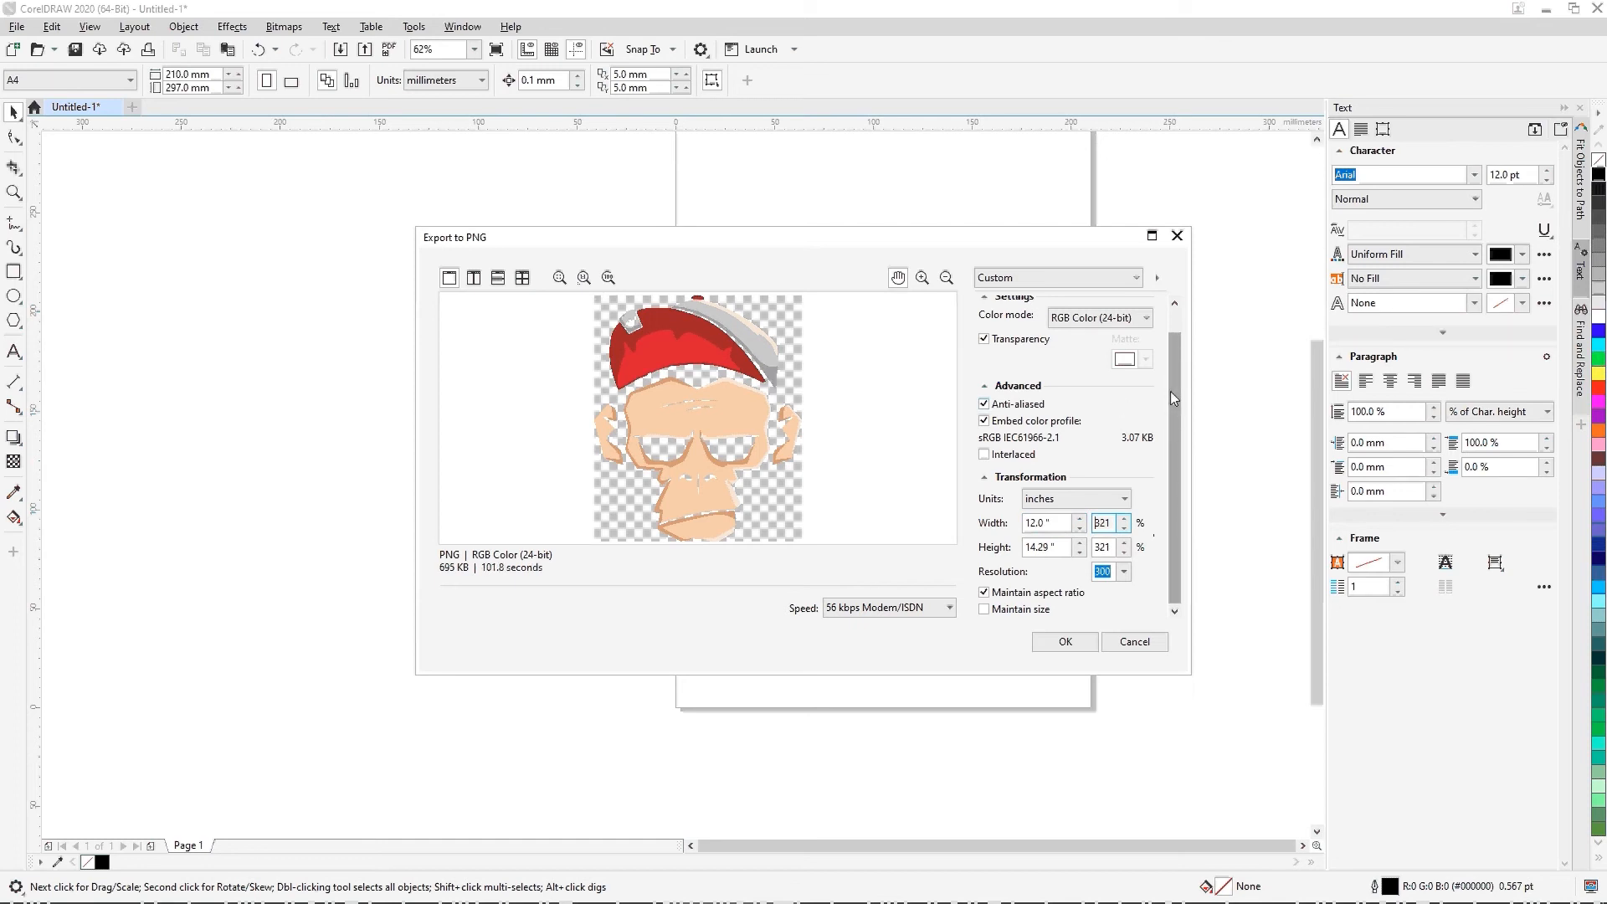
Step: Review the PNG export settings, turn off anti-aliasing and complete the export
{"action": "scroll", "coordinate": [1170, 388], "scroll_direction": "up", "scroll_amount": 1}
{"action": "scroll", "coordinate": [1170, 389], "scroll_direction": "down", "scroll_amount": 1}
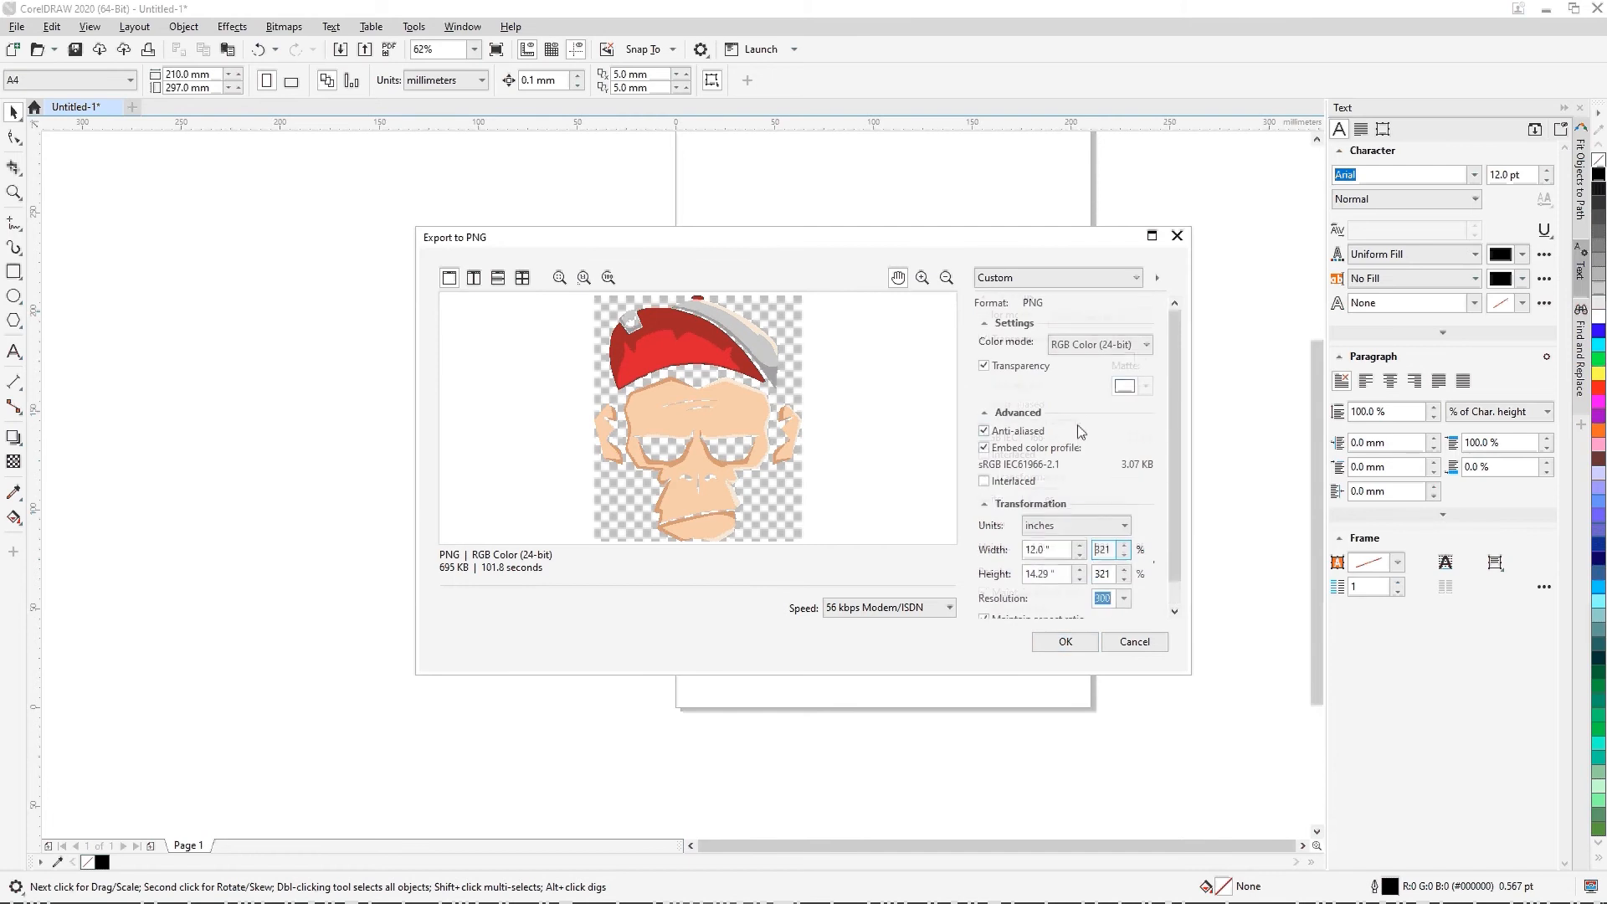
{"action": "scroll", "coordinate": [1080, 431], "scroll_direction": "up", "scroll_amount": 1}
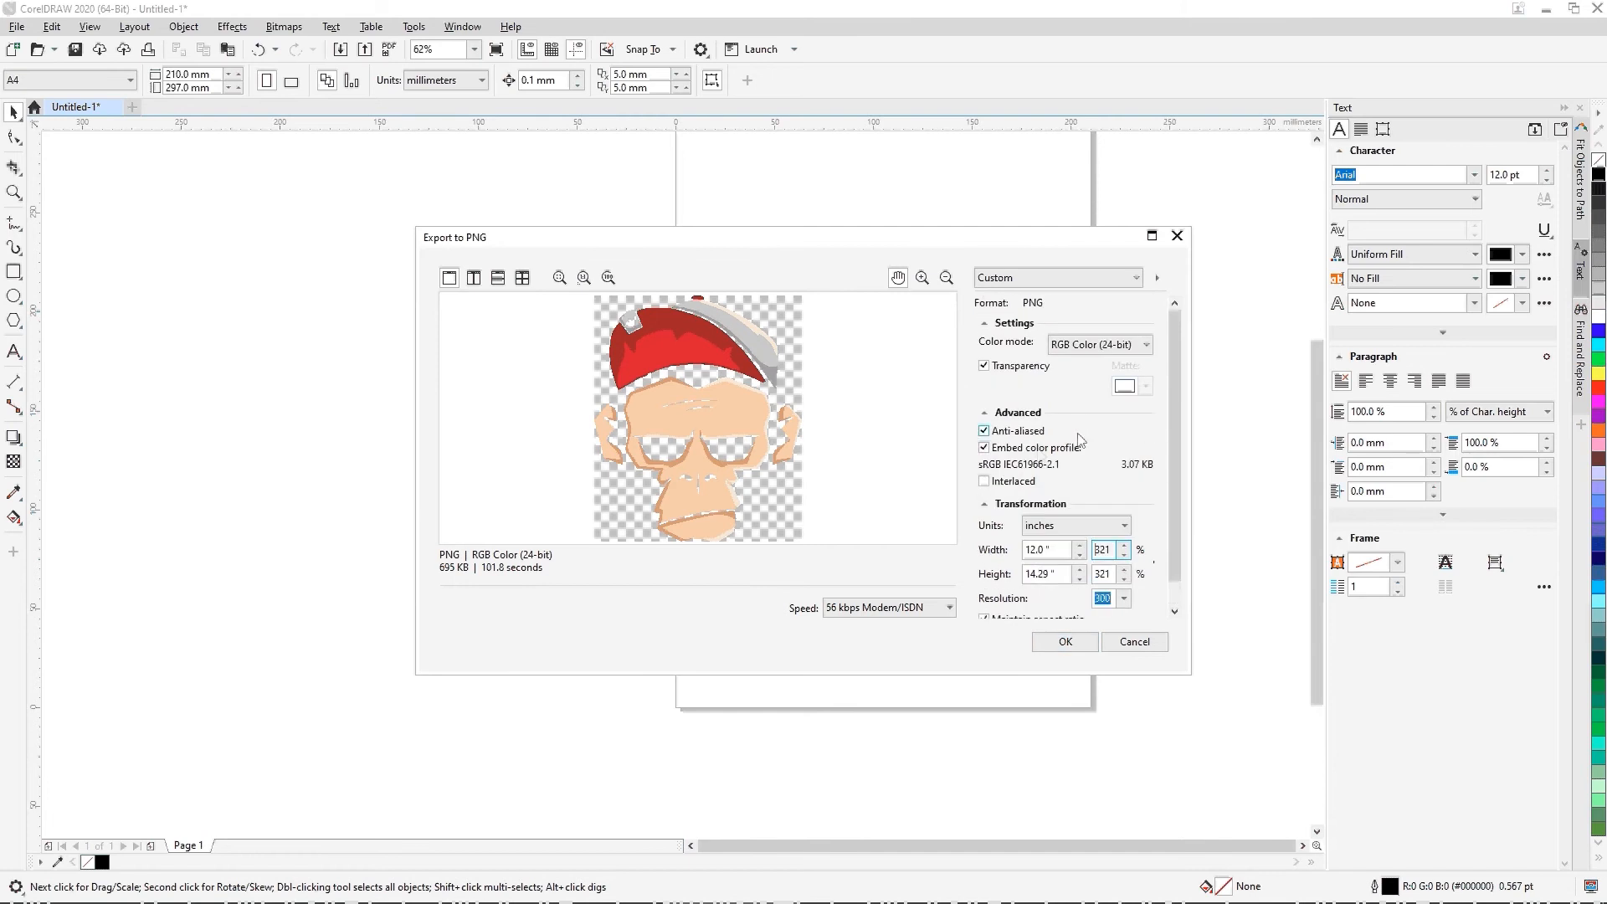
{"action": "left_click", "coordinate": [1017, 433]}
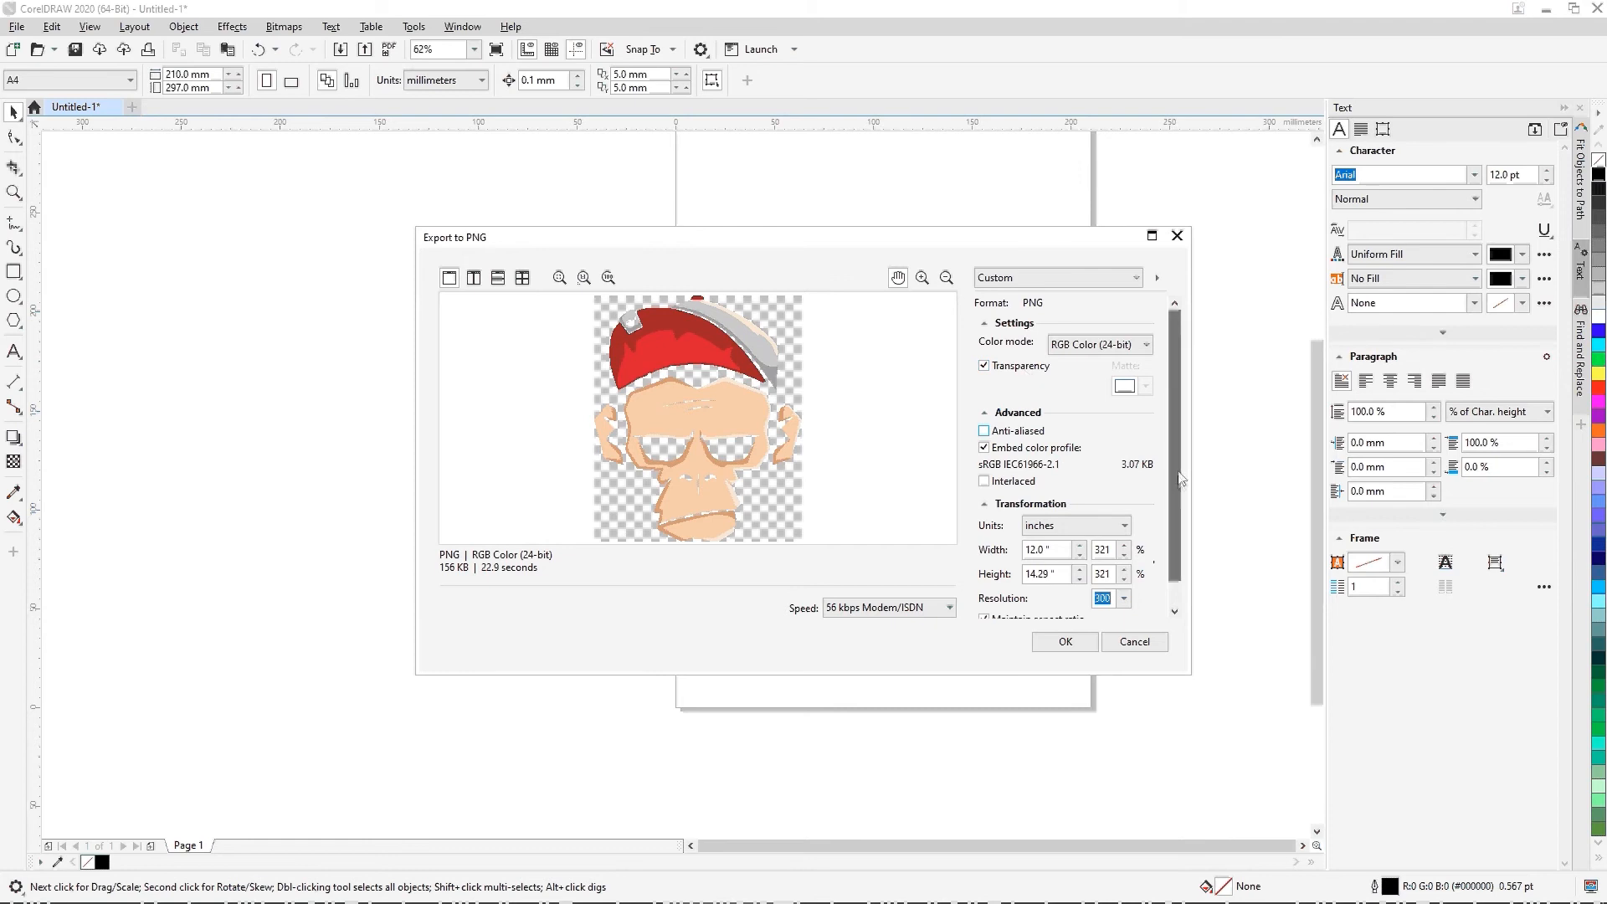
{"action": "scroll", "coordinate": [1176, 452], "scroll_direction": "down", "scroll_amount": 1}
{"action": "left_click", "coordinate": [1088, 640]}
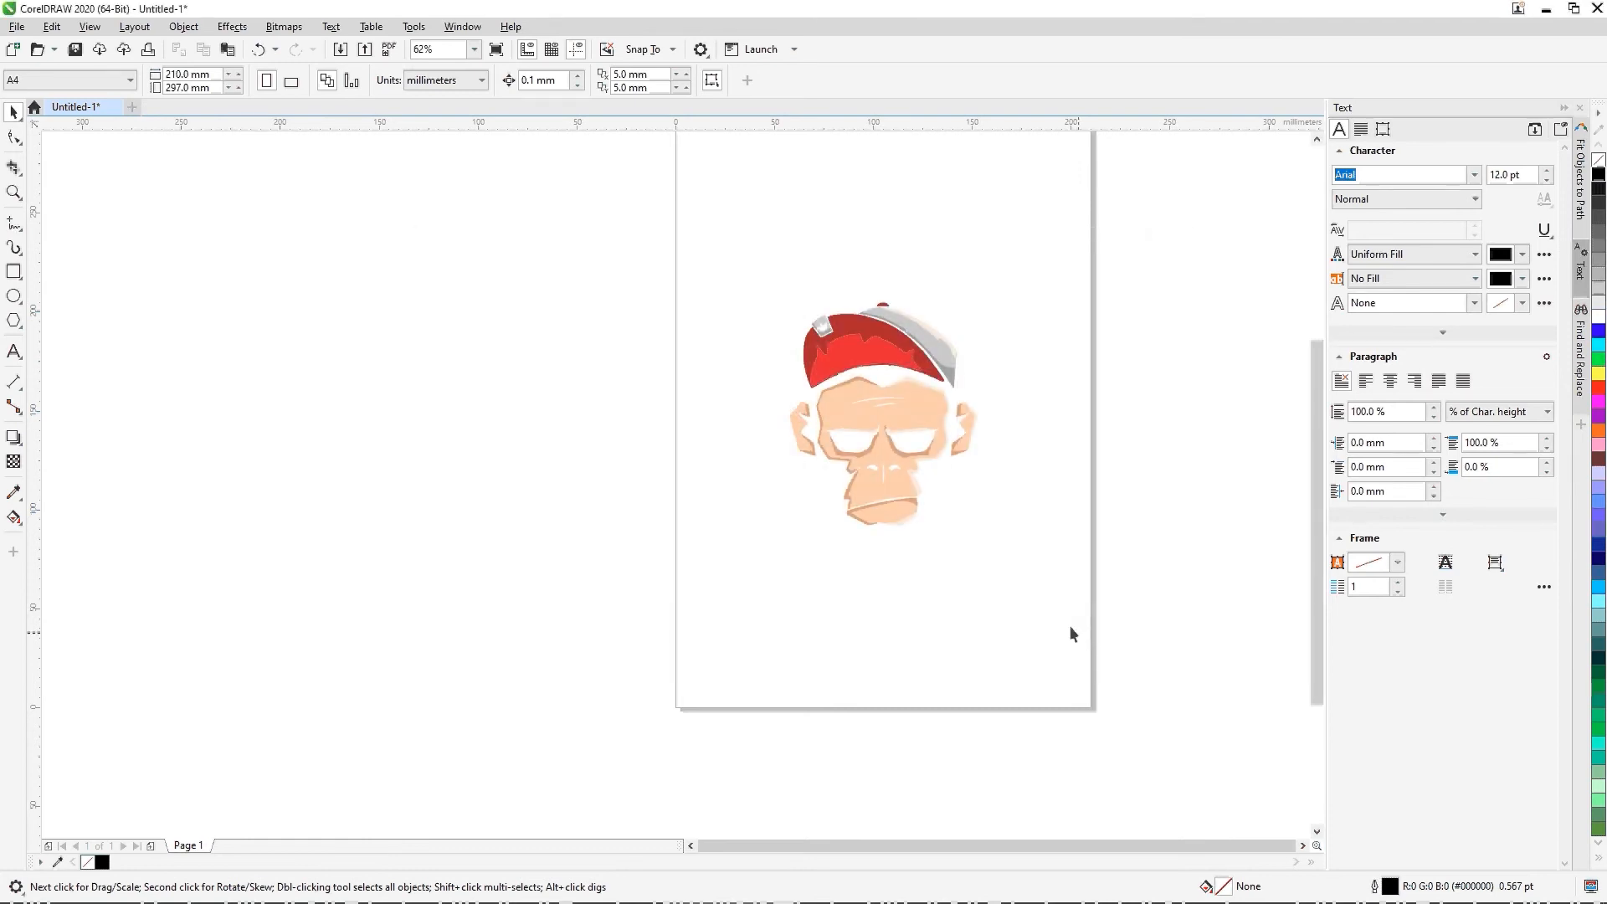
Step: Open the exported Monkey Design image from the Desktop, inspect the forehead edges at high magnification and close the viewer
{"action": "left_click", "coordinate": [1545, 10]}
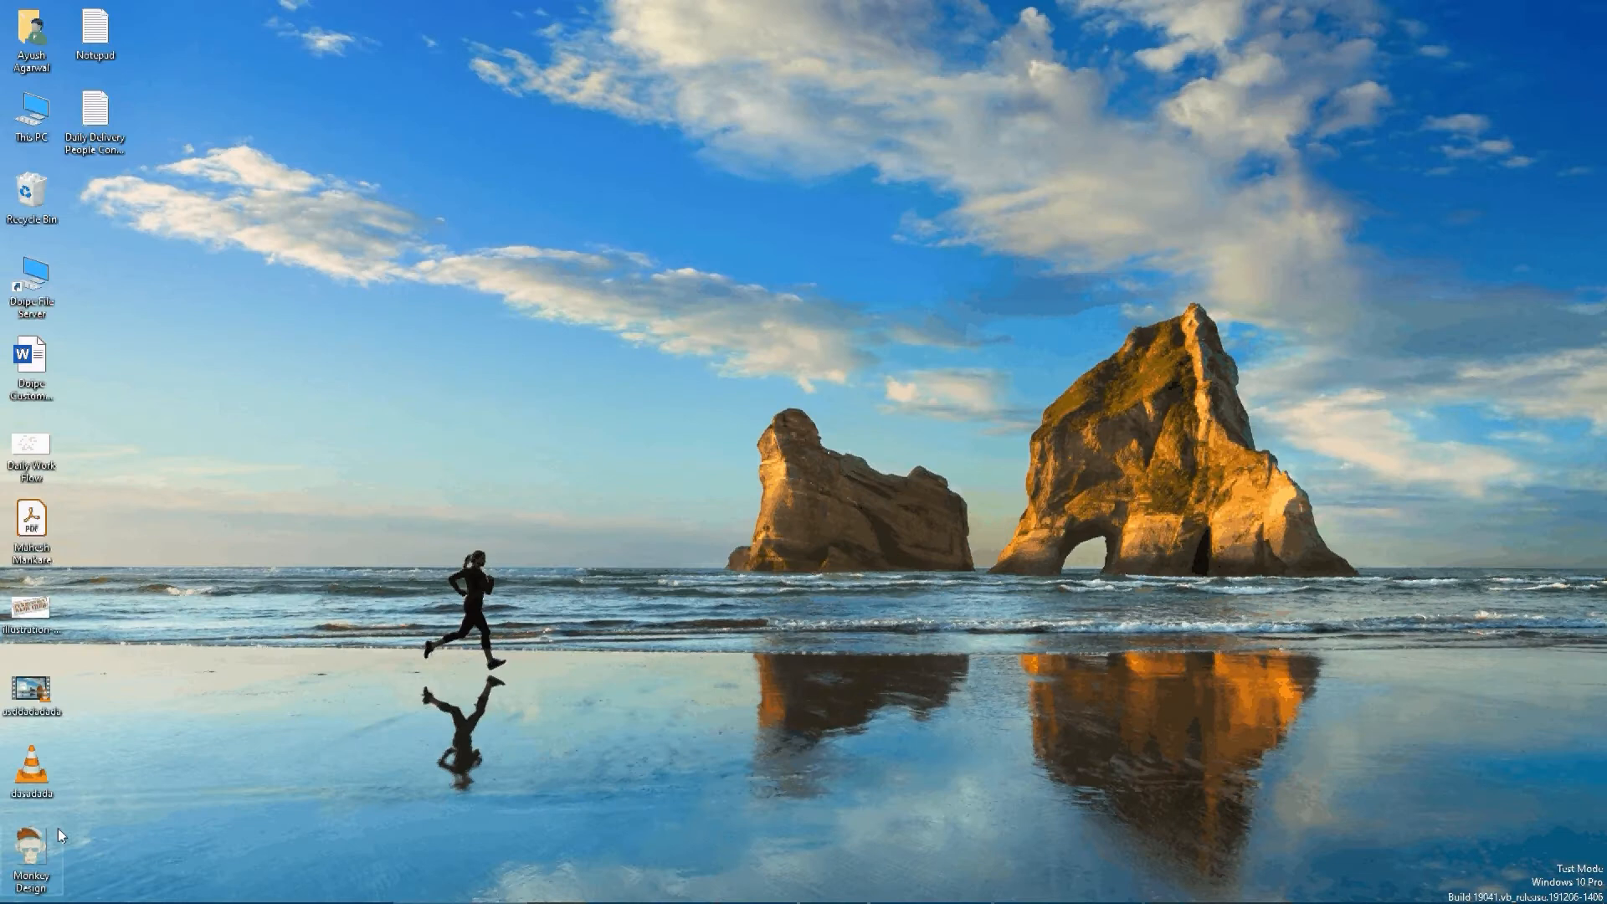
{"action": "double_click", "coordinate": [29, 849]}
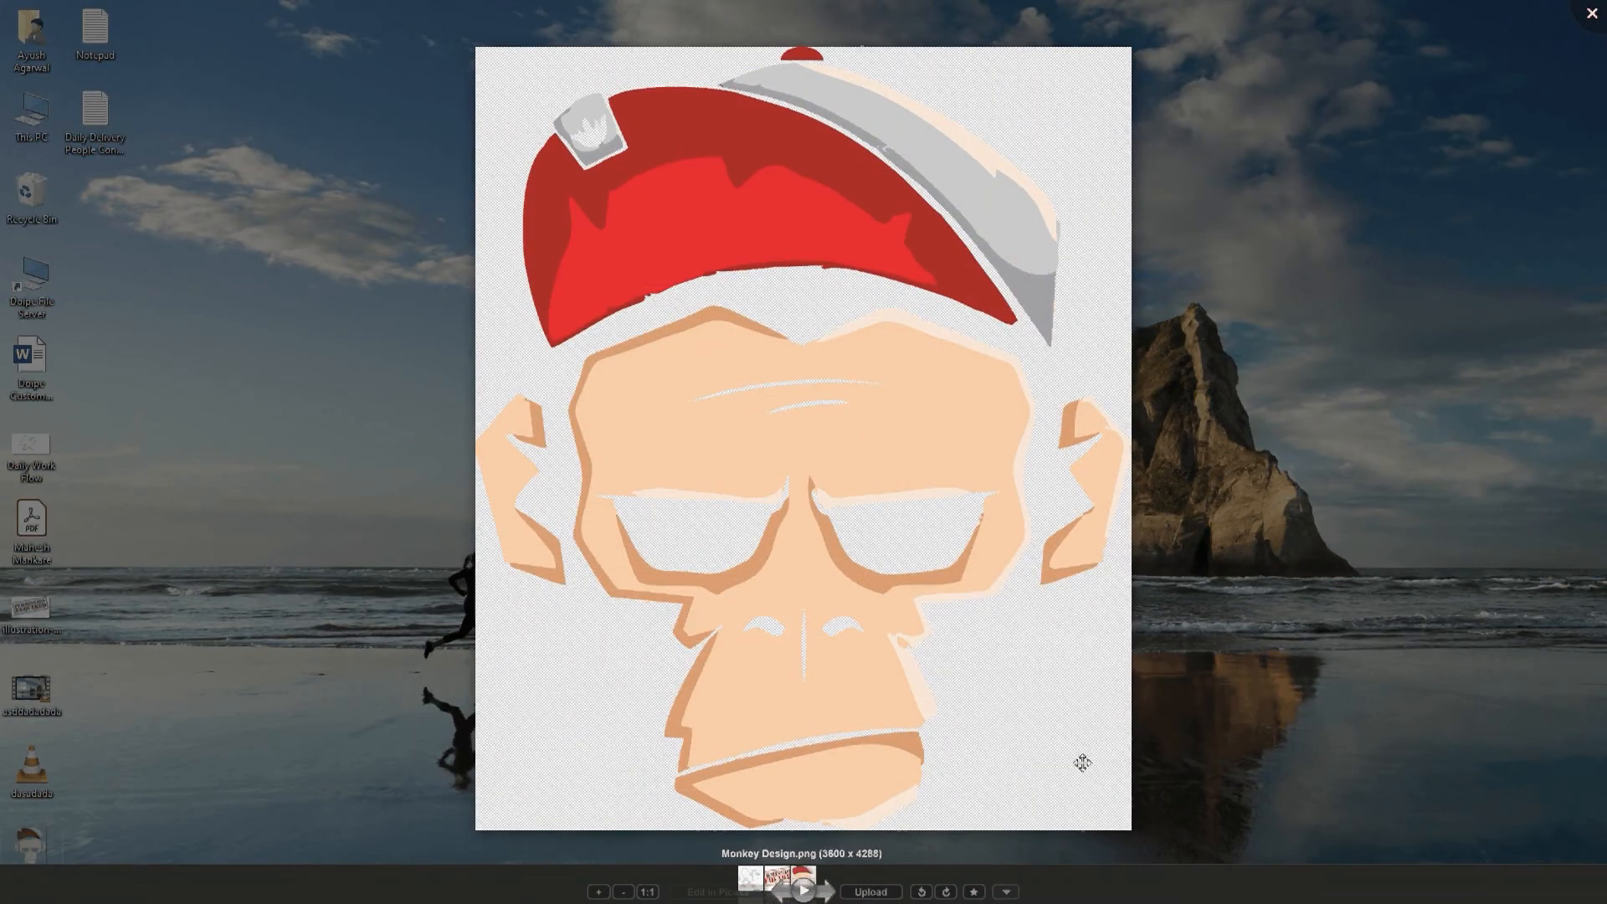
{"action": "scroll", "coordinate": [795, 485], "scroll_direction": "up", "scroll_amount": 2}
{"action": "scroll", "coordinate": [794, 485], "scroll_direction": "up", "scroll_amount": 3}
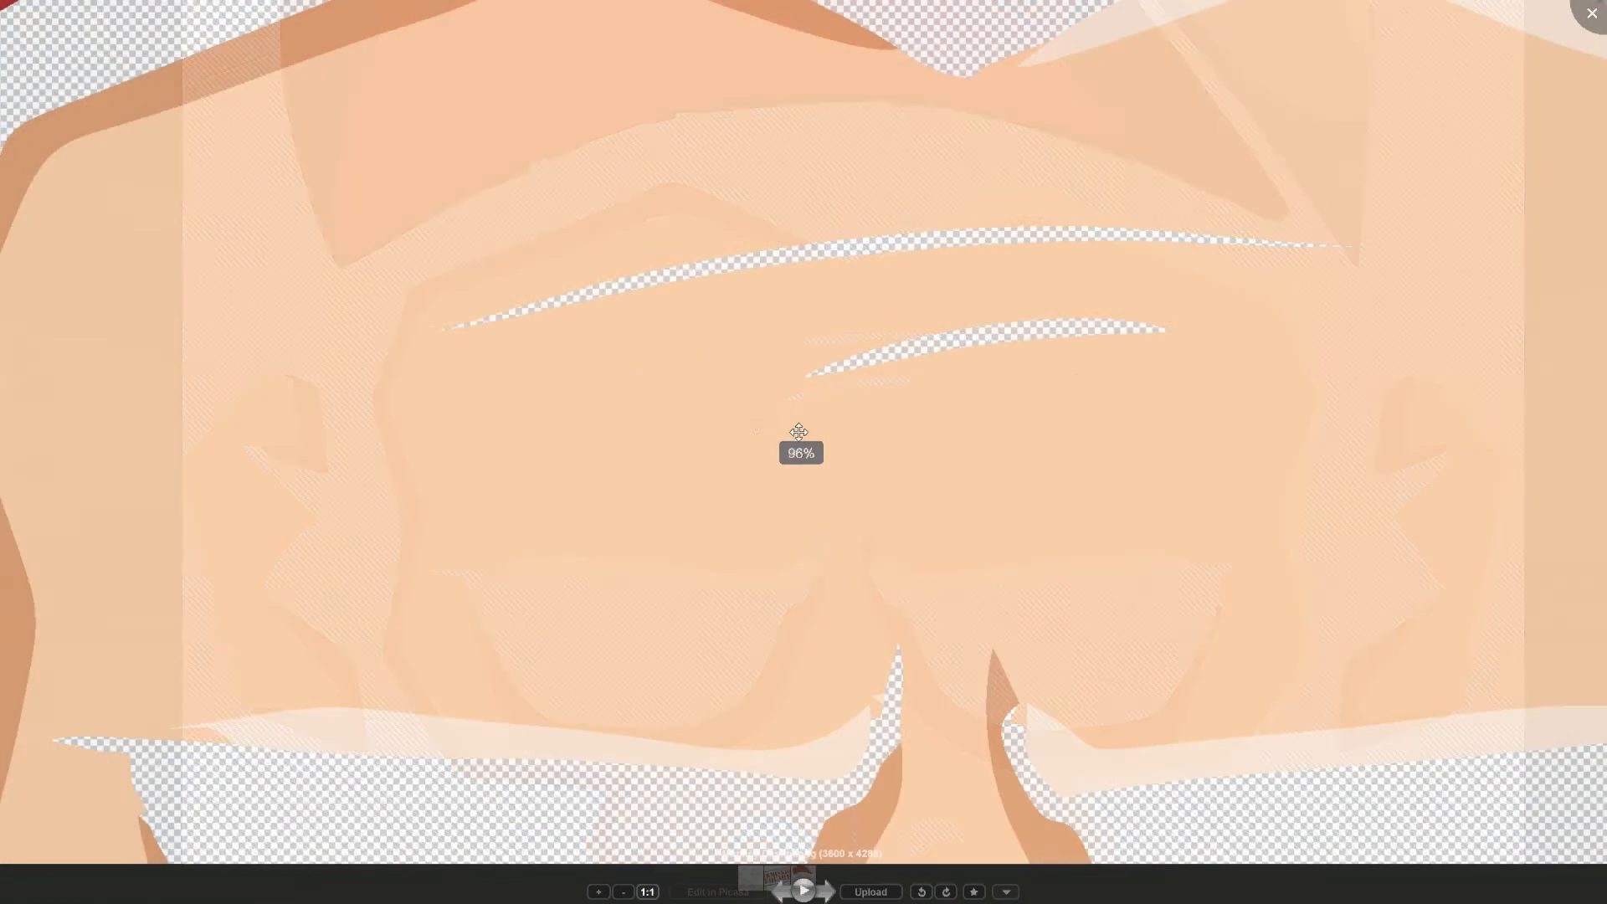
{"action": "scroll", "coordinate": [961, 374], "scroll_direction": "up", "scroll_amount": 2}
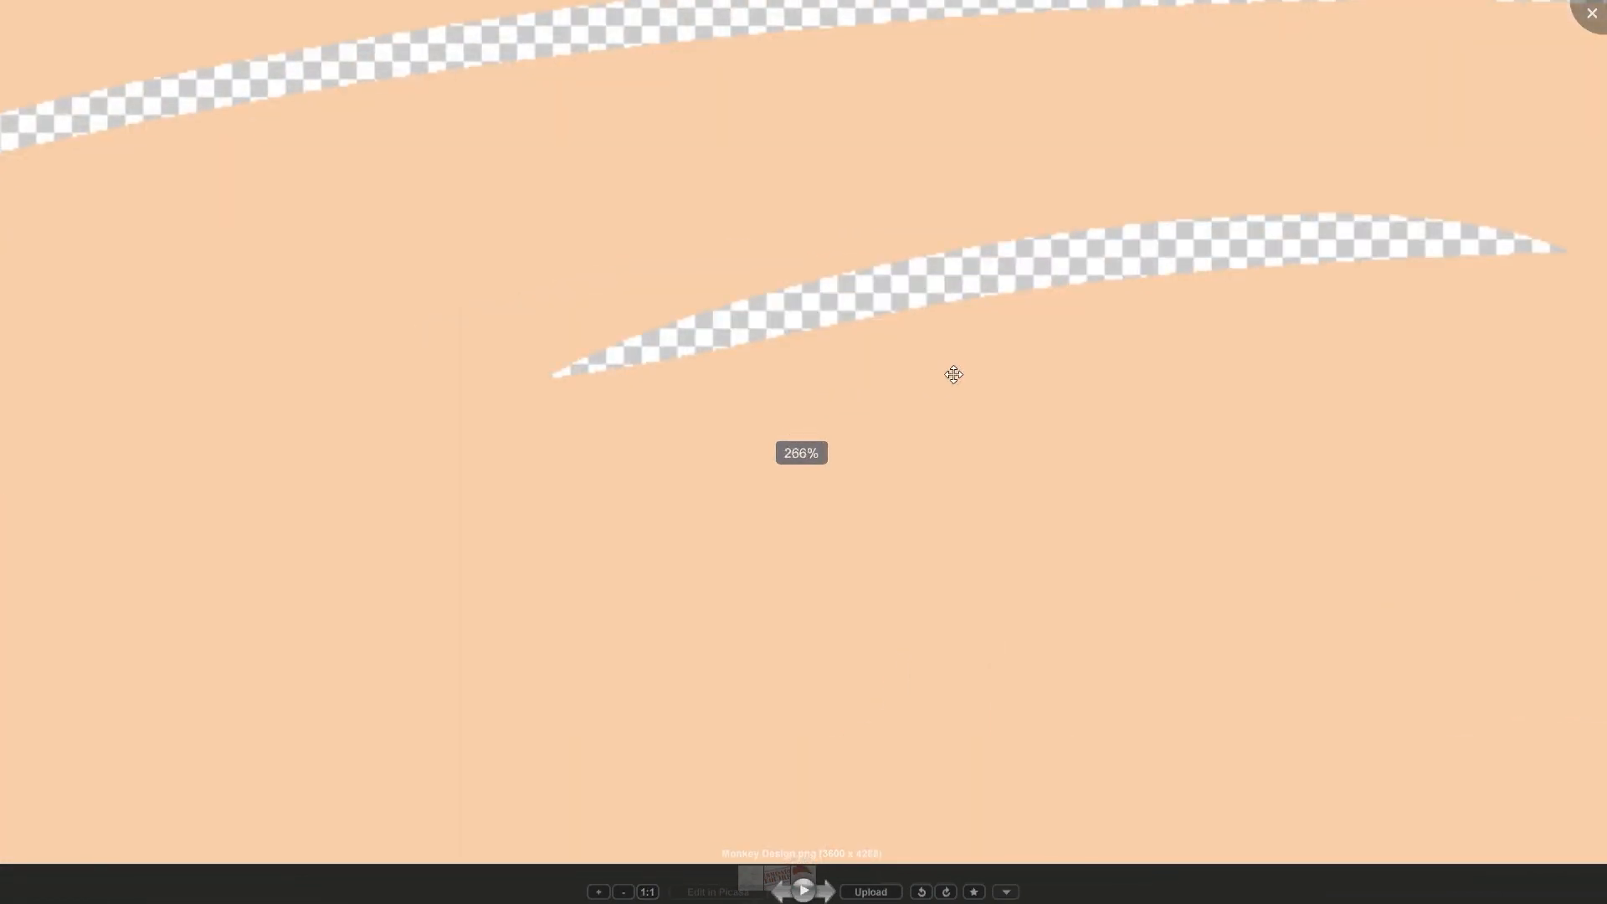
{"action": "scroll", "coordinate": [834, 366], "scroll_direction": "down", "scroll_amount": 4}
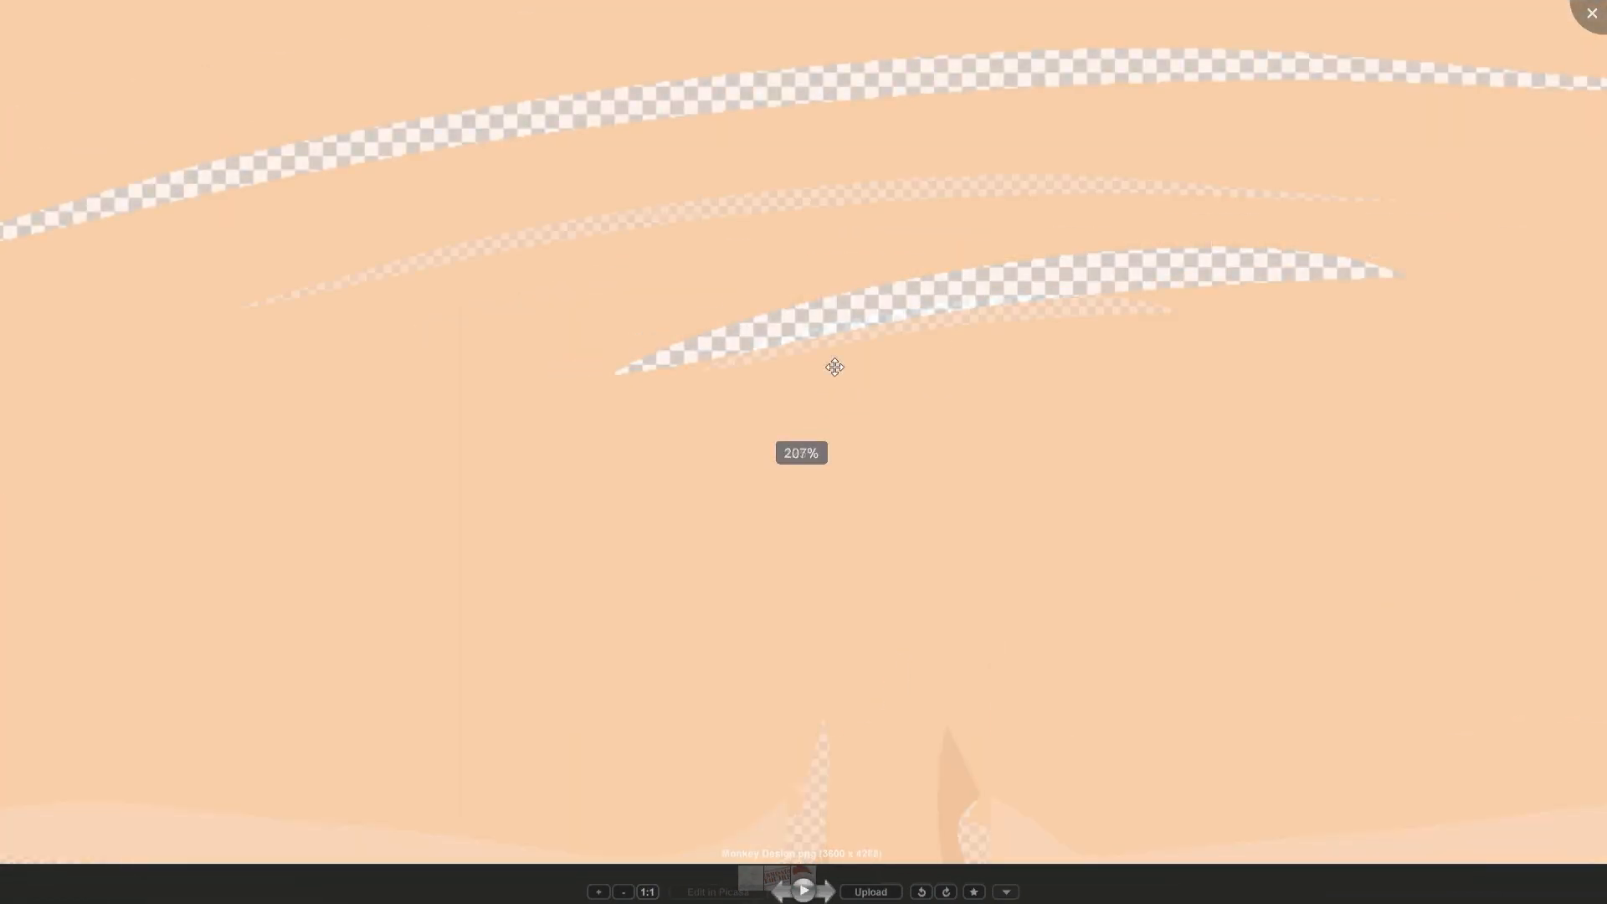
{"action": "scroll", "coordinate": [1001, 371], "scroll_direction": "down", "scroll_amount": 4}
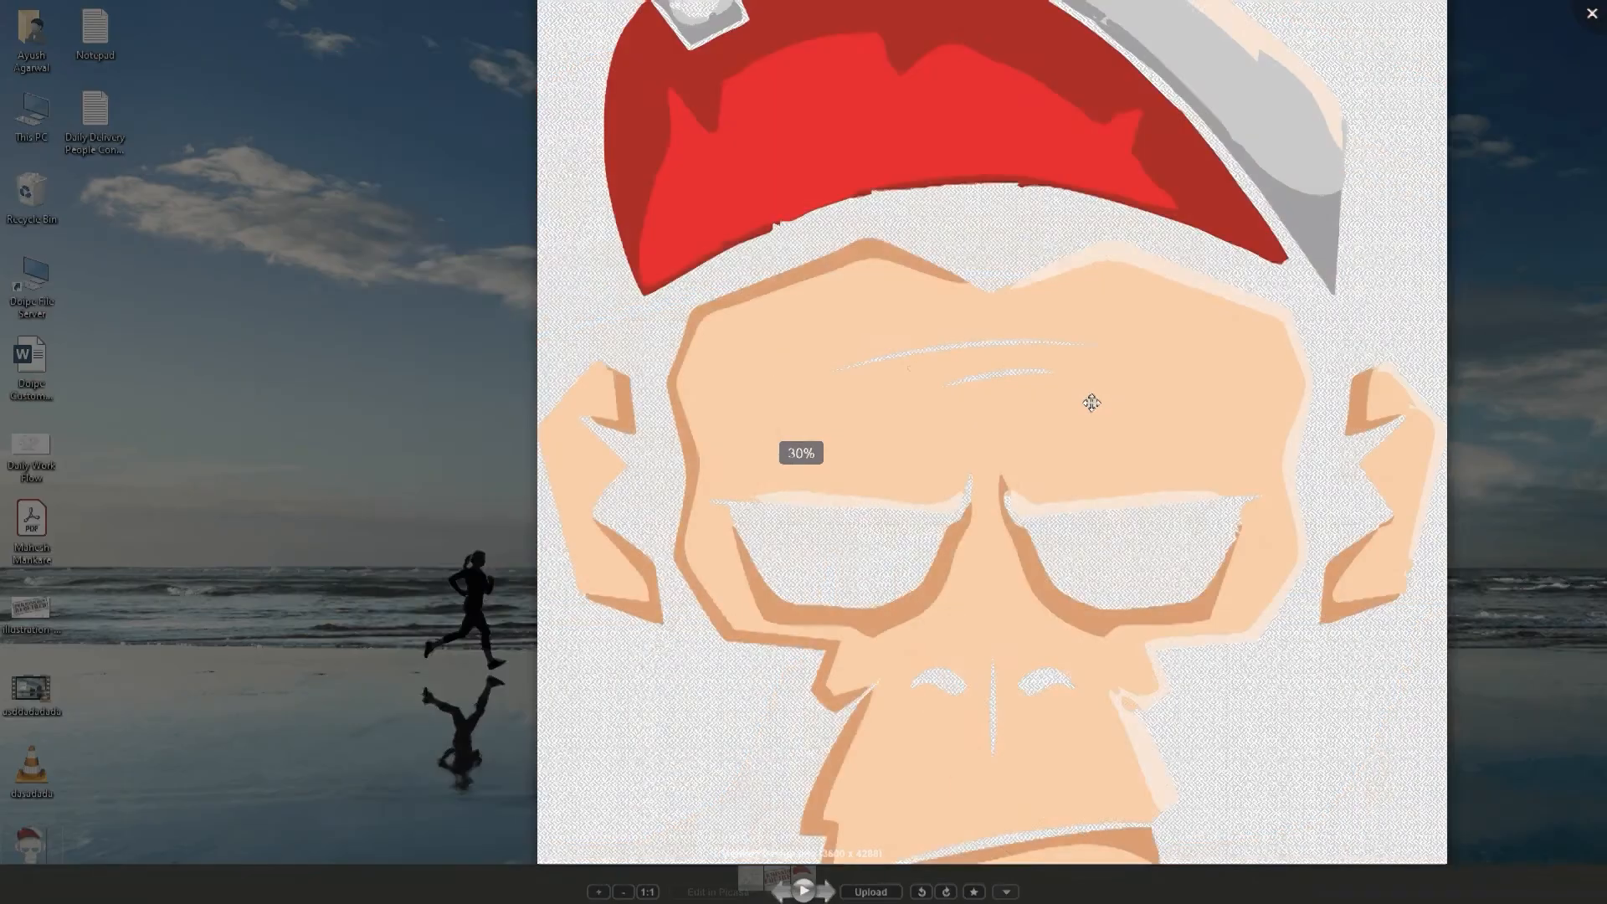
{"action": "scroll", "coordinate": [1013, 461], "scroll_direction": "down", "scroll_amount": 2}
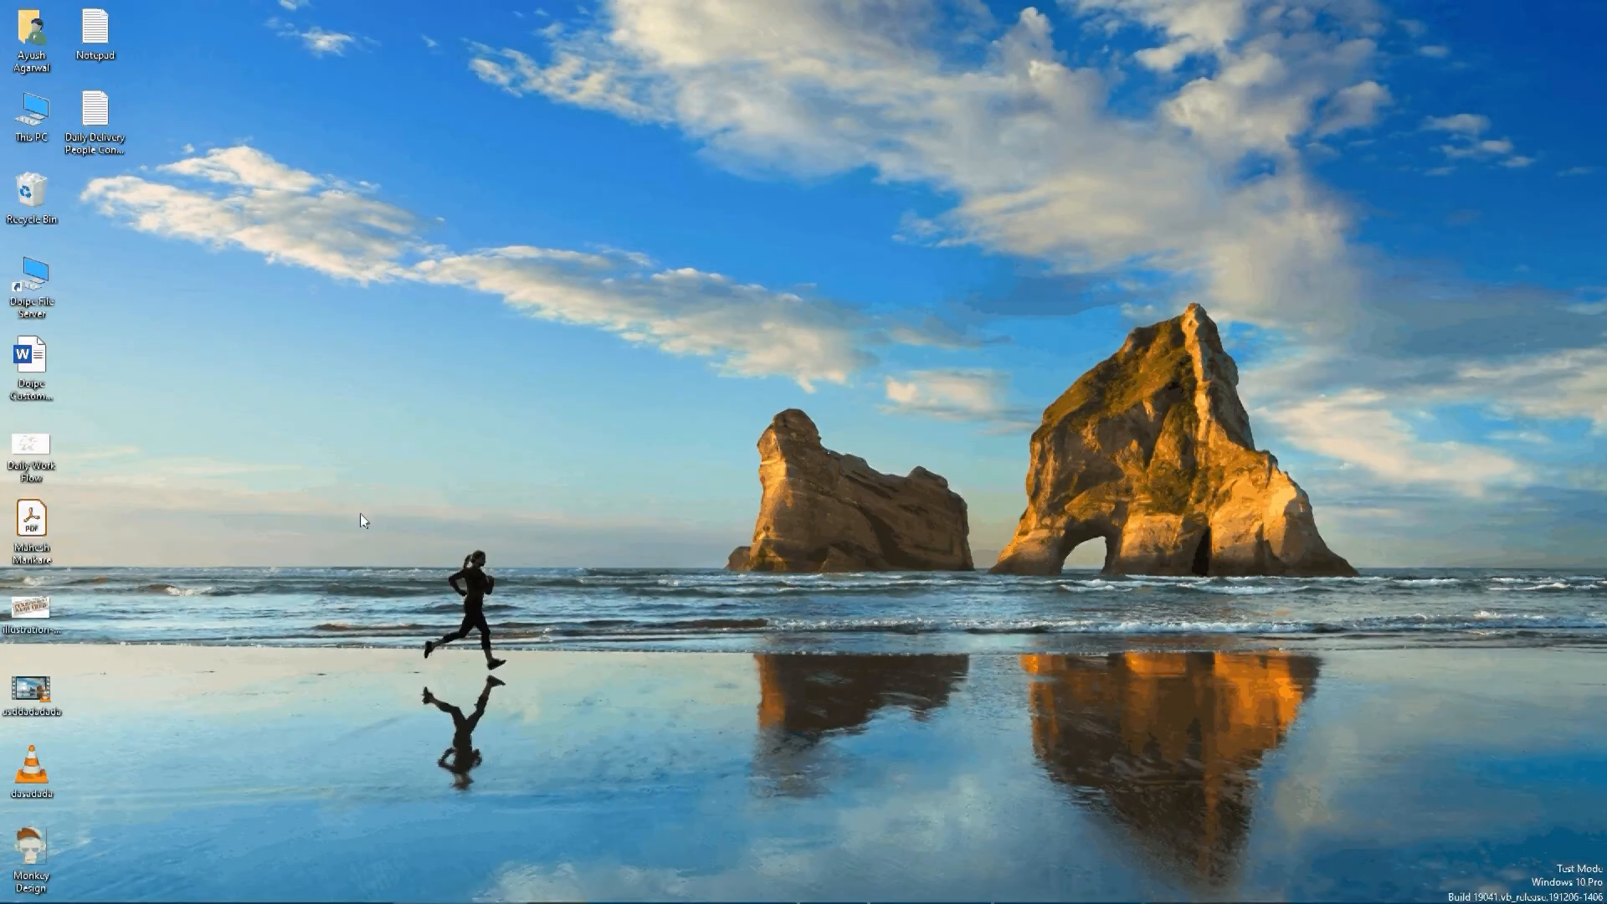
Step: Switch to the Downloads folder and open the original wtb (1) image for a magnified quality comparison
{"action": "key", "text": "alt+Tab"}
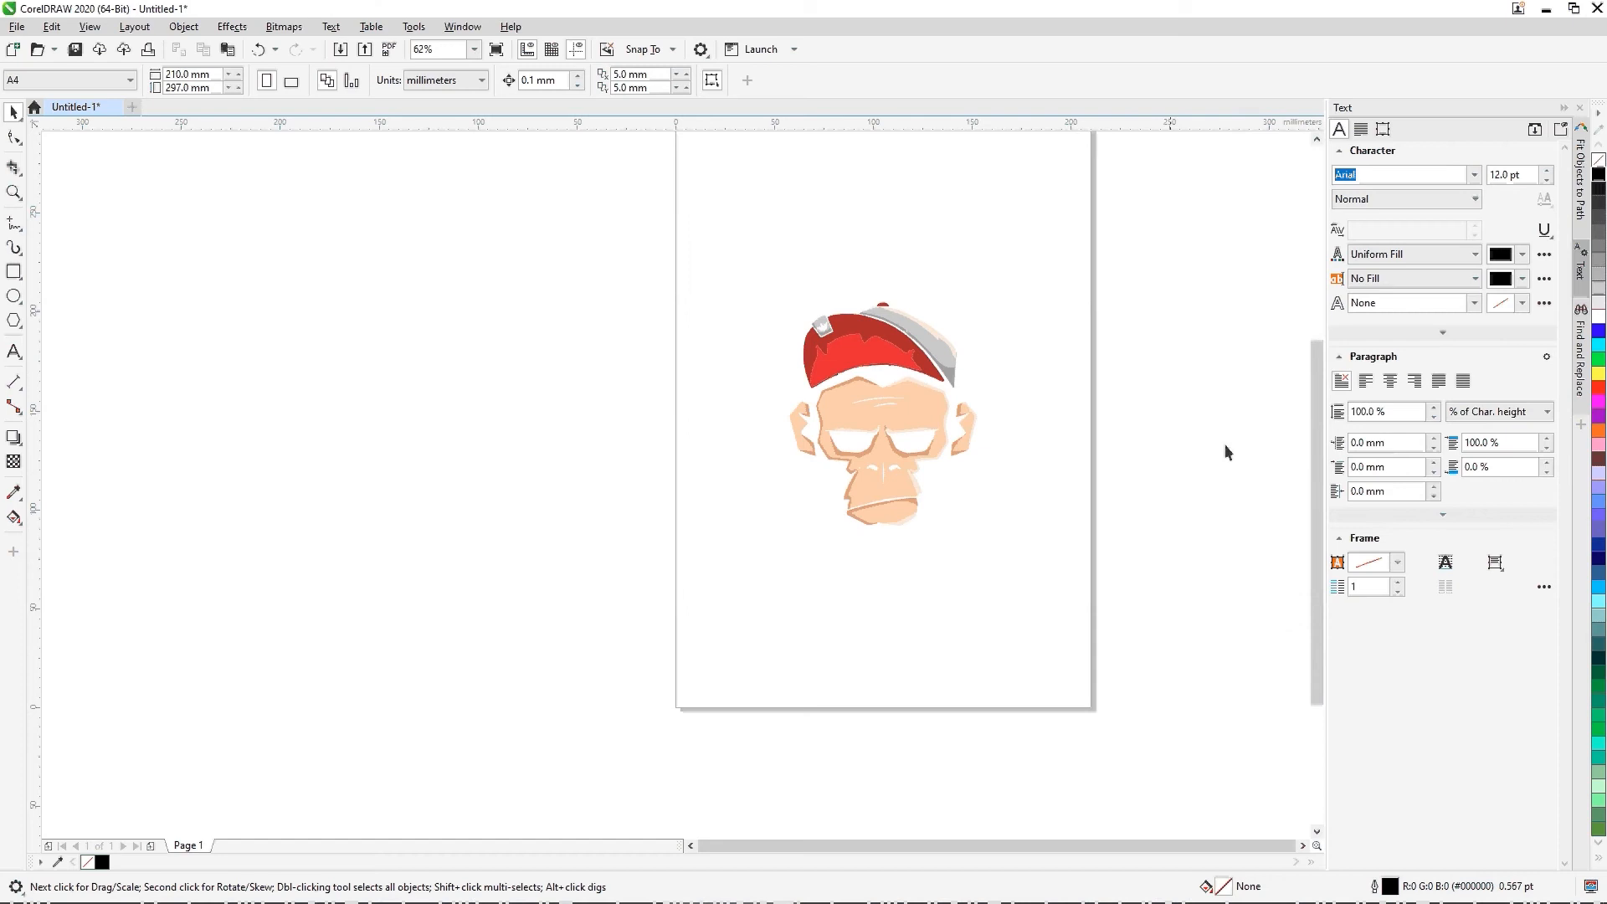
{"action": "key", "text": "alt+Tab"}
{"action": "key", "text": "Tab"}
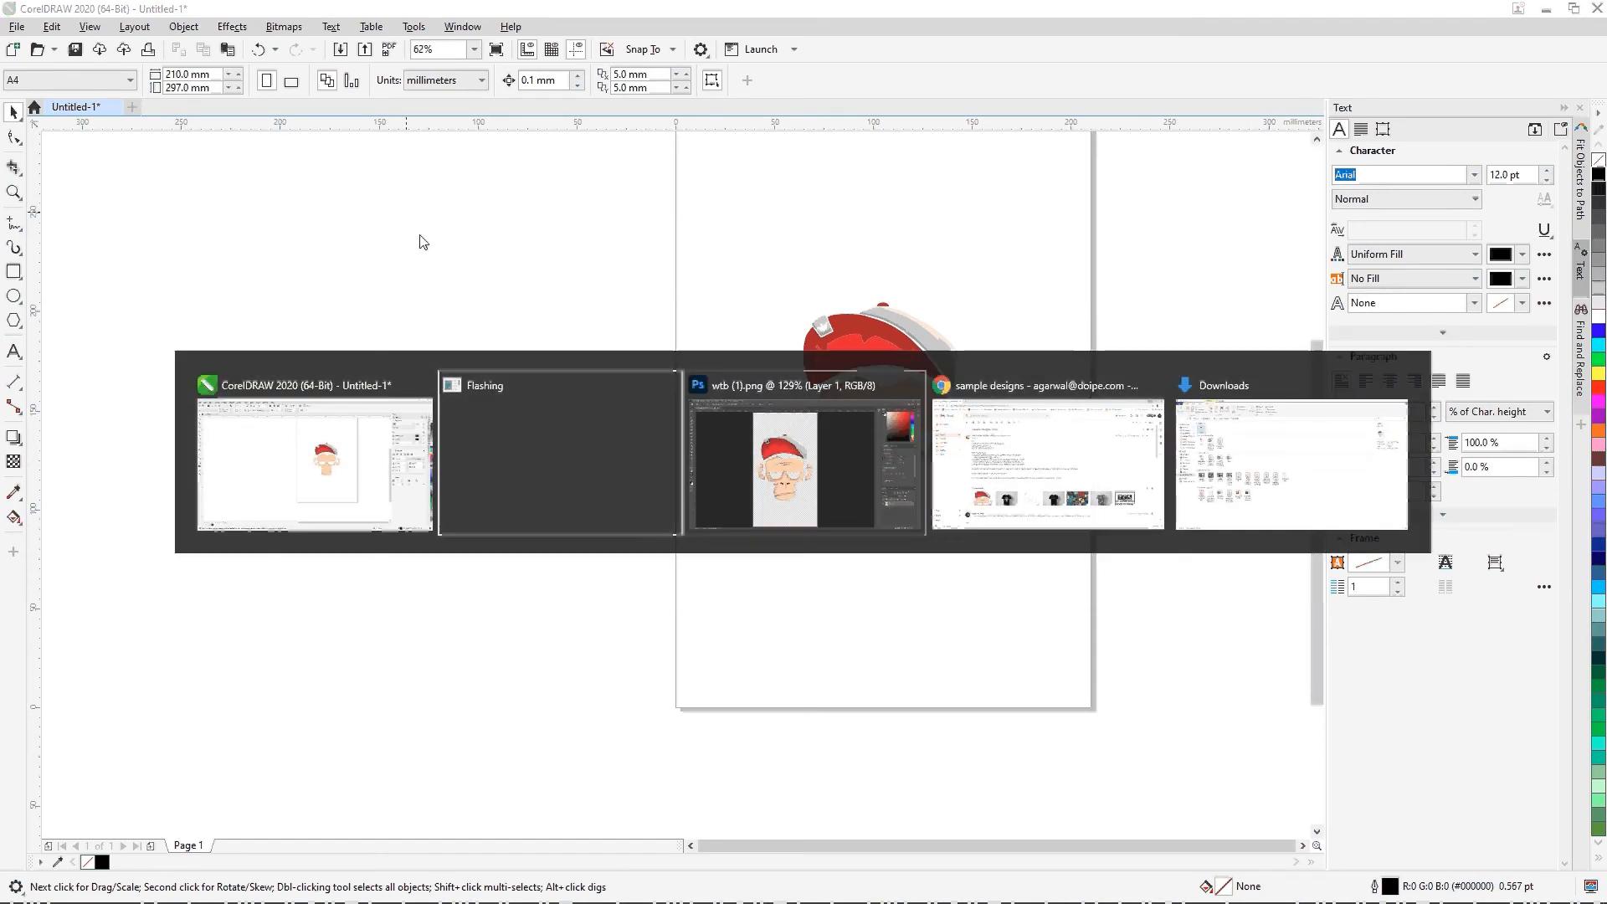
{"action": "key", "text": "Tab"}
{"action": "key", "text": "Tab"}
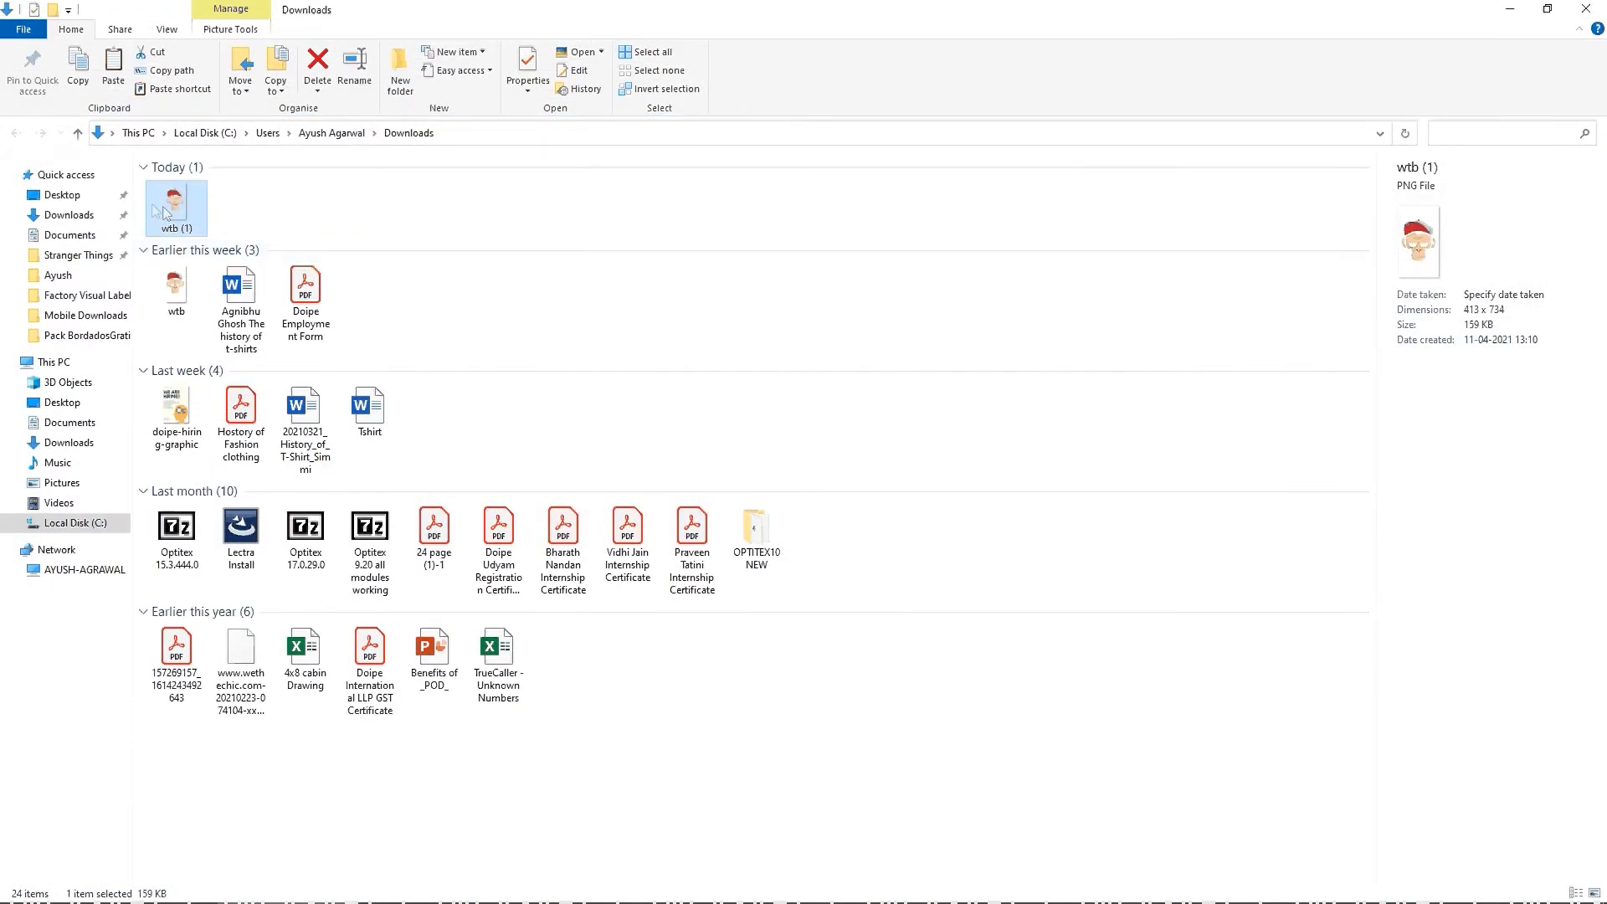
{"action": "key", "text": "Return"}
{"action": "scroll", "coordinate": [907, 389], "scroll_direction": "up", "scroll_amount": 5}
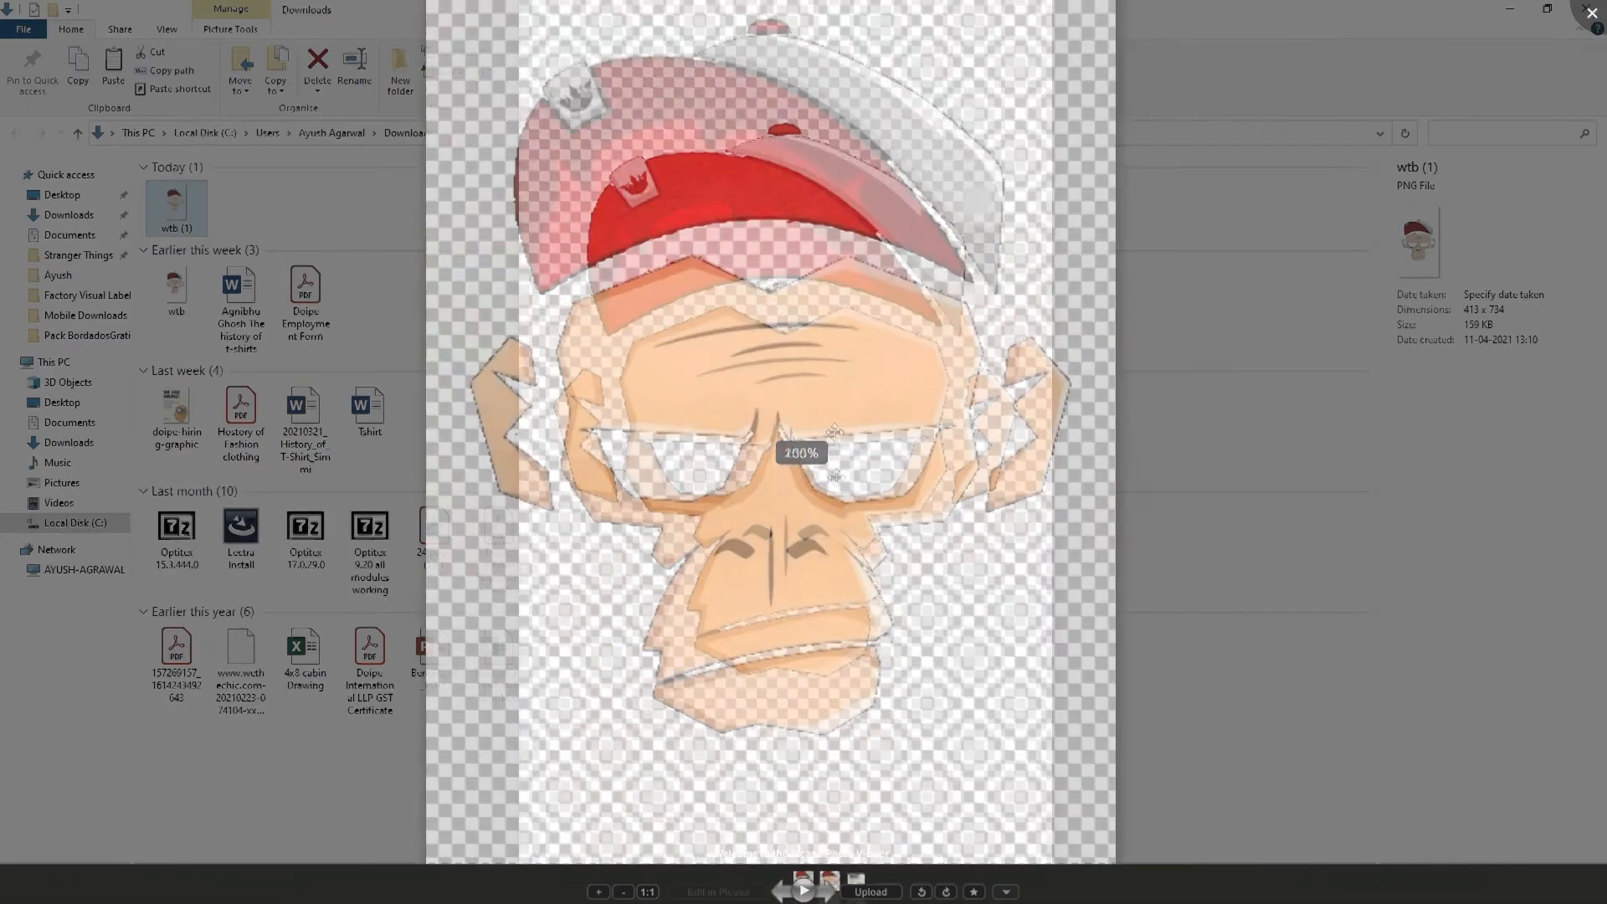
Step: Inspect the original wtb (1) image's cap and face edges at several magnifications and close the viewer
{"action": "scroll", "coordinate": [864, 448], "scroll_direction": "down", "scroll_amount": 4}
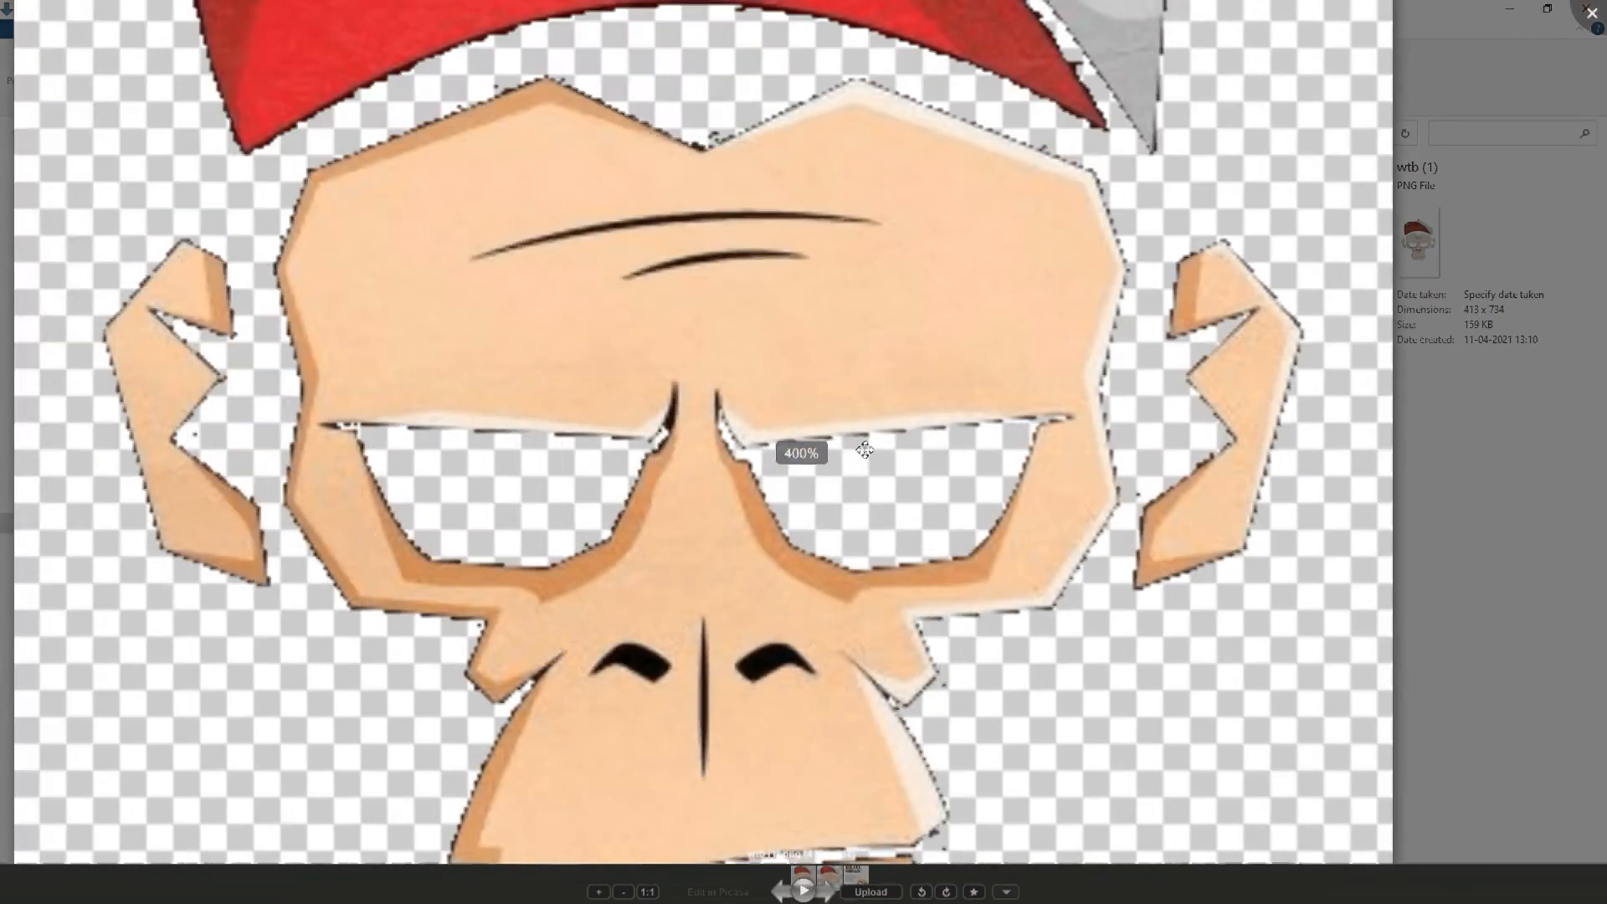
{"action": "scroll", "coordinate": [868, 450], "scroll_direction": "down", "scroll_amount": 3}
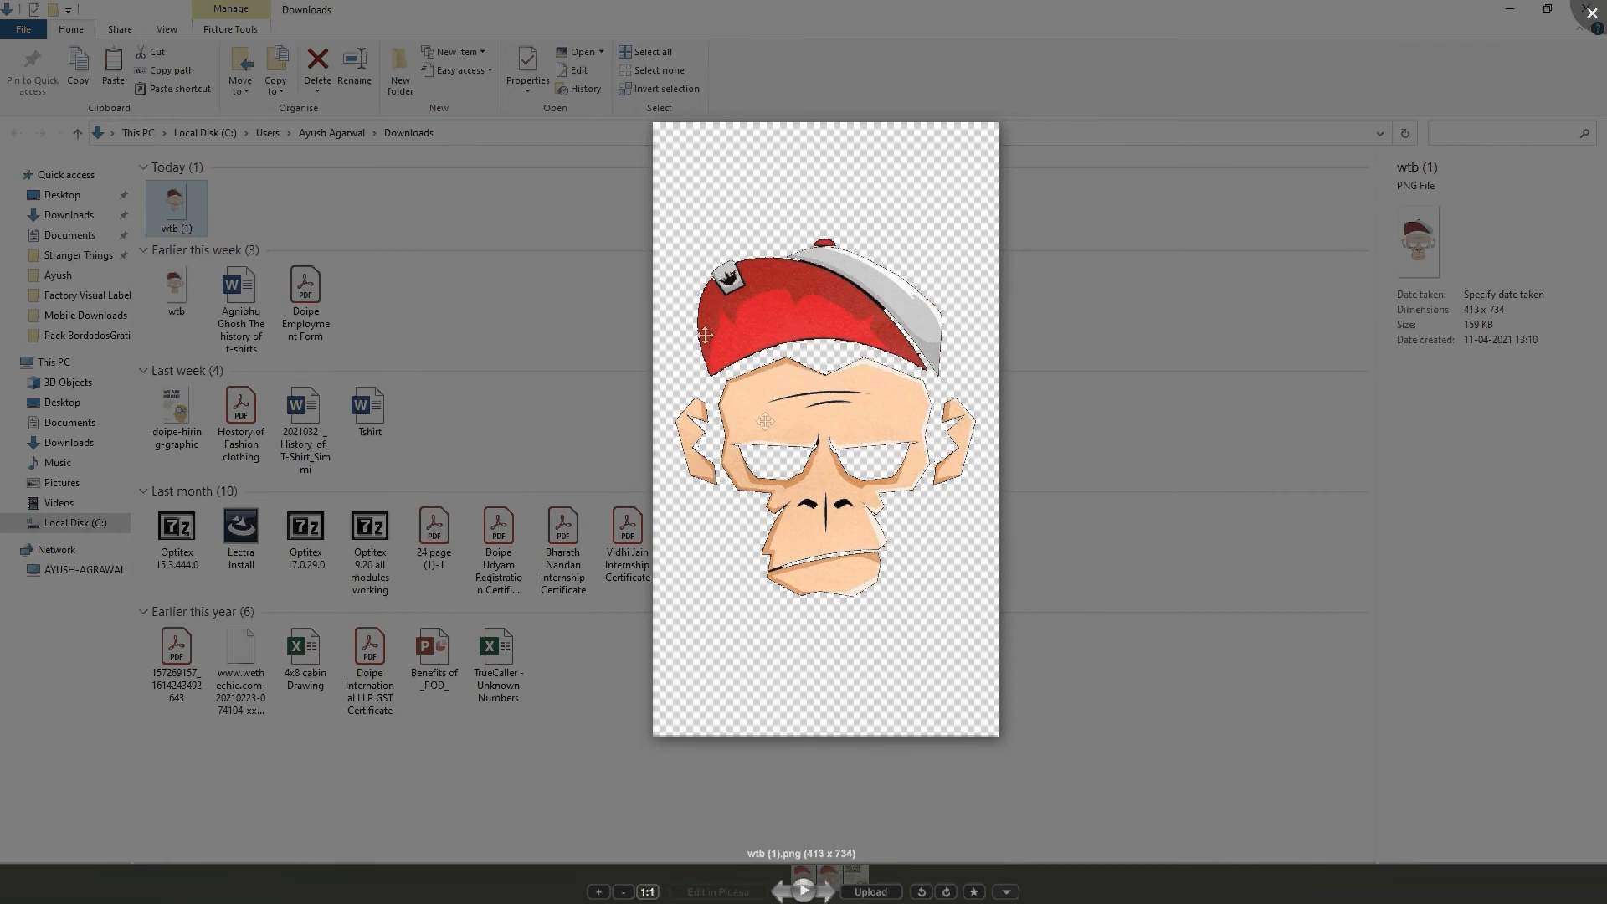
{"action": "scroll", "coordinate": [848, 433], "scroll_direction": "up", "scroll_amount": 3}
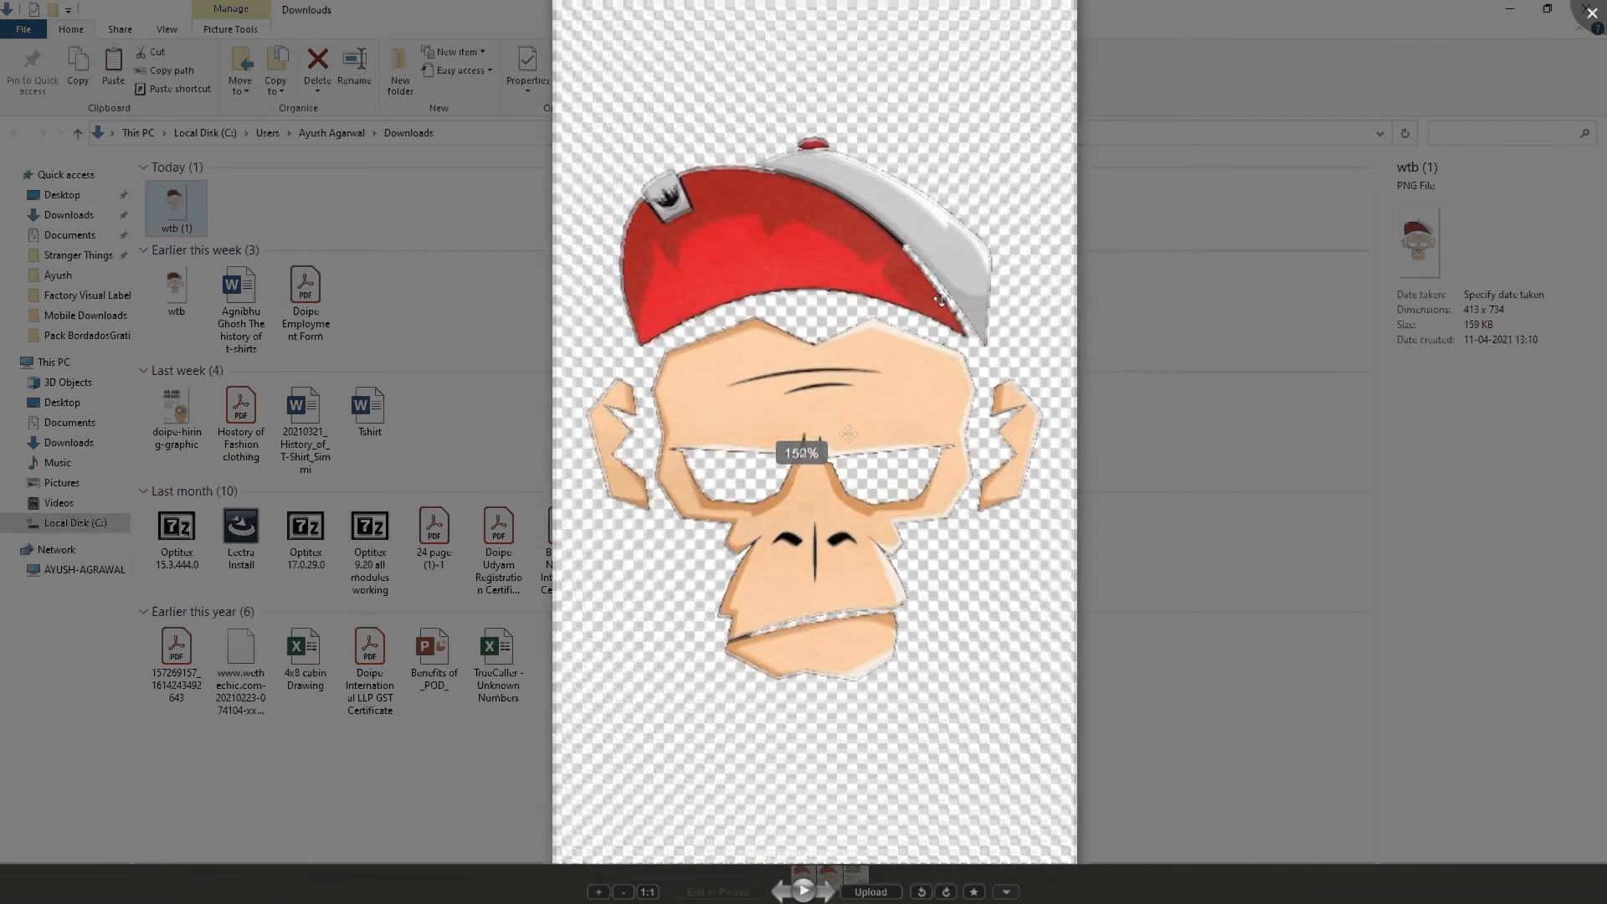
{"action": "scroll", "coordinate": [941, 300], "scroll_direction": "up", "scroll_amount": 3}
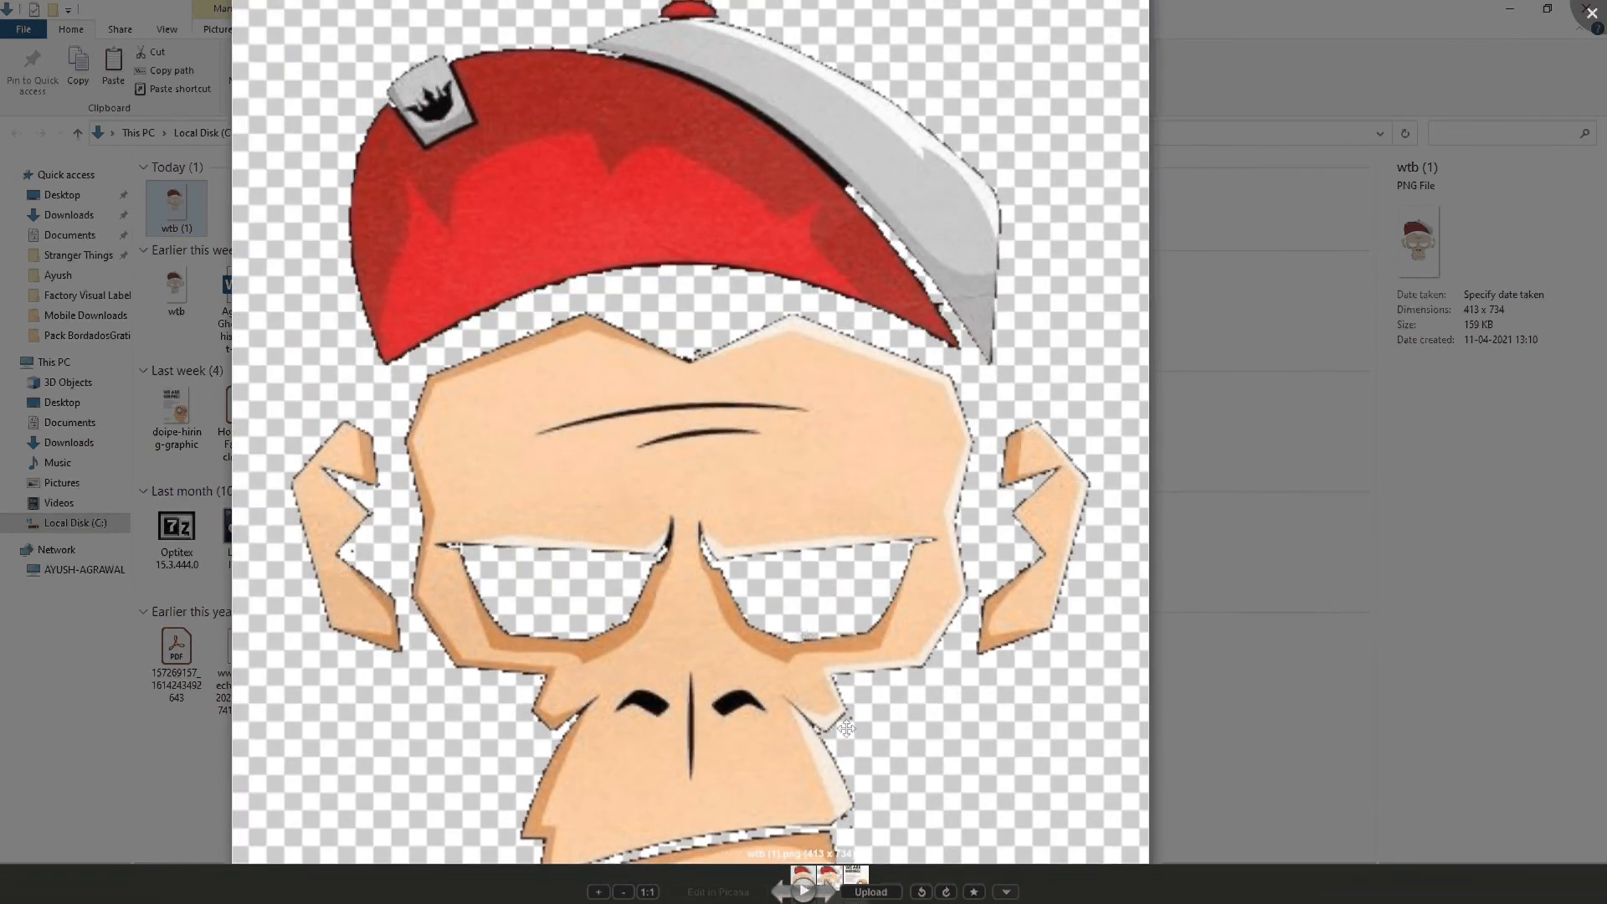
{"action": "scroll", "coordinate": [743, 407], "scroll_direction": "down", "scroll_amount": 2}
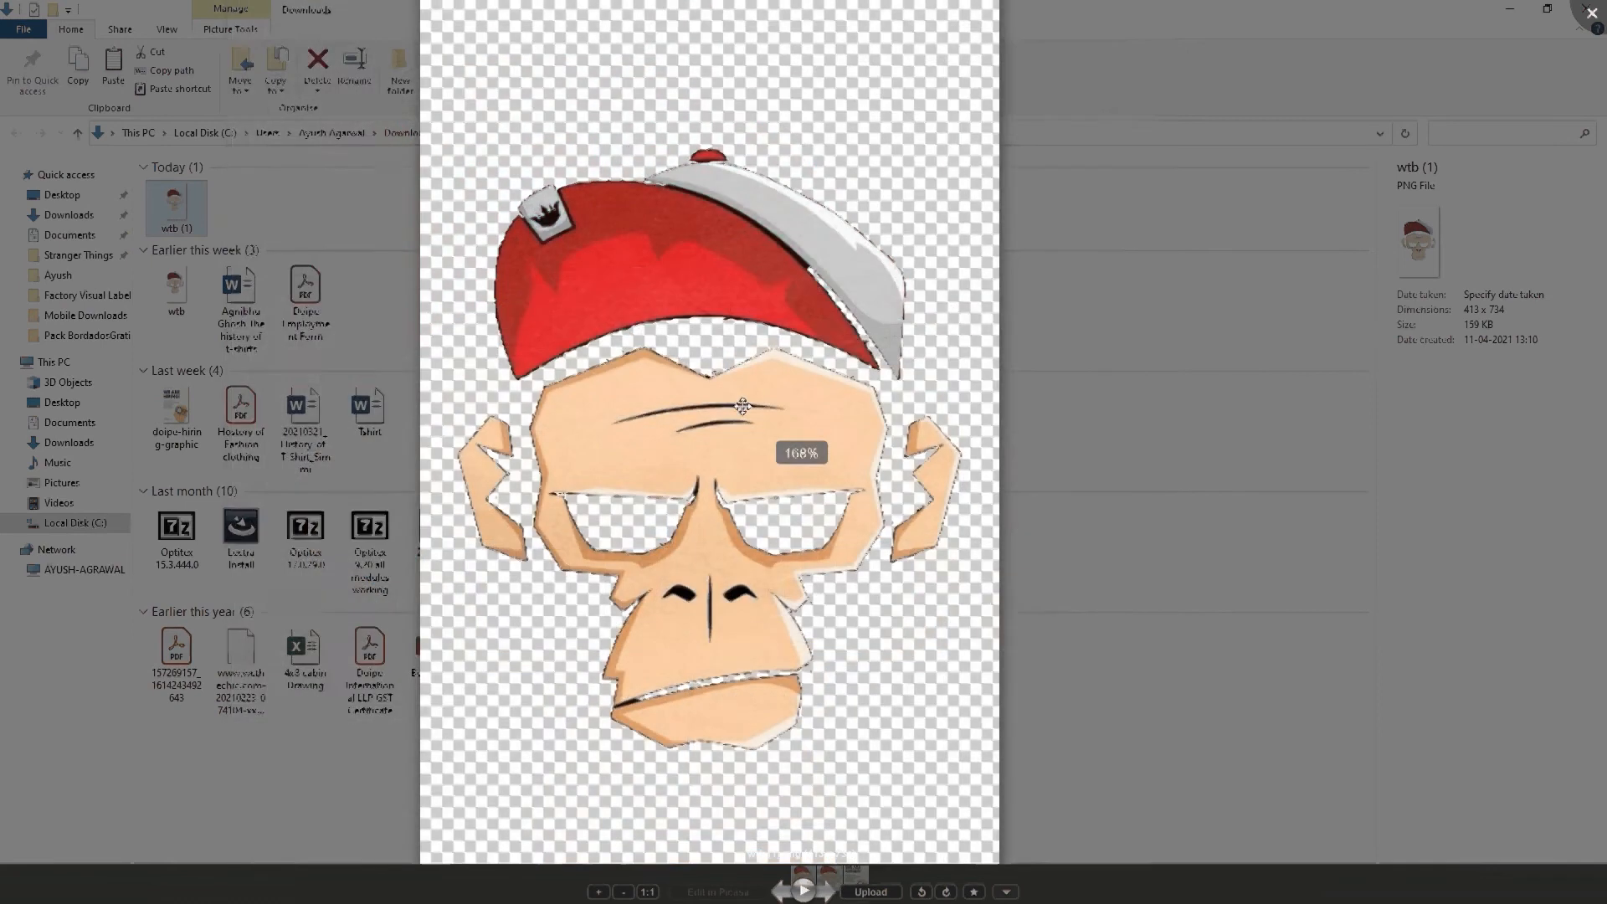
{"action": "scroll", "coordinate": [742, 406], "scroll_direction": "down", "scroll_amount": 3}
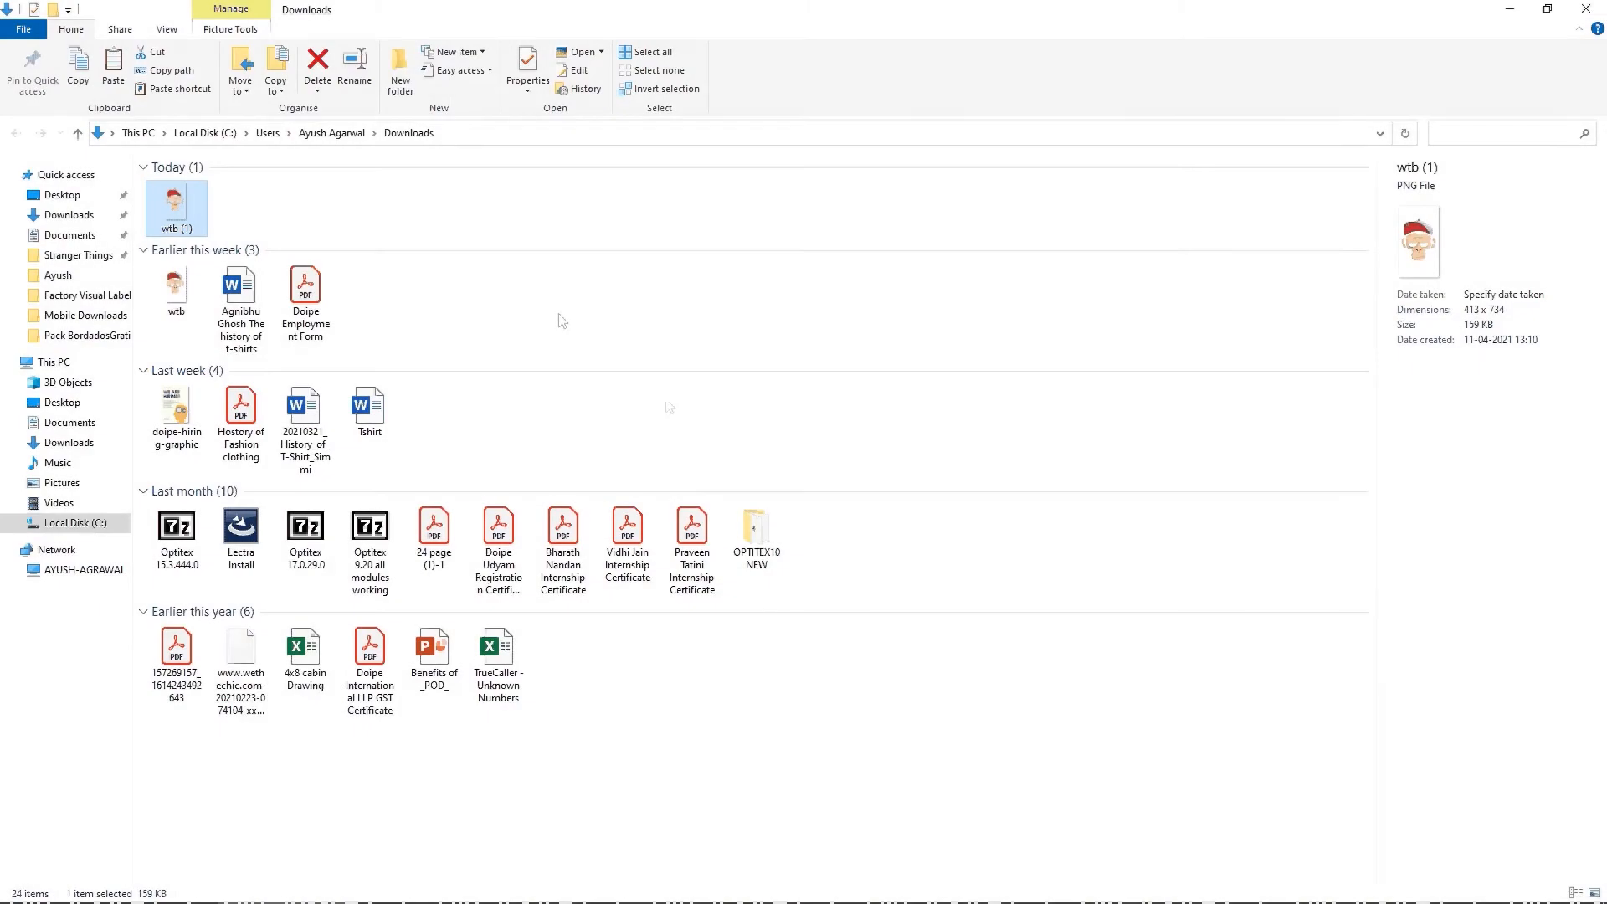
Step: Switch to the sample designs email in Chrome, preview the glasses attachment wtb.png and return to the message
{"action": "key", "text": "alt+Tab"}
{"action": "key", "text": "alt+Tab"}
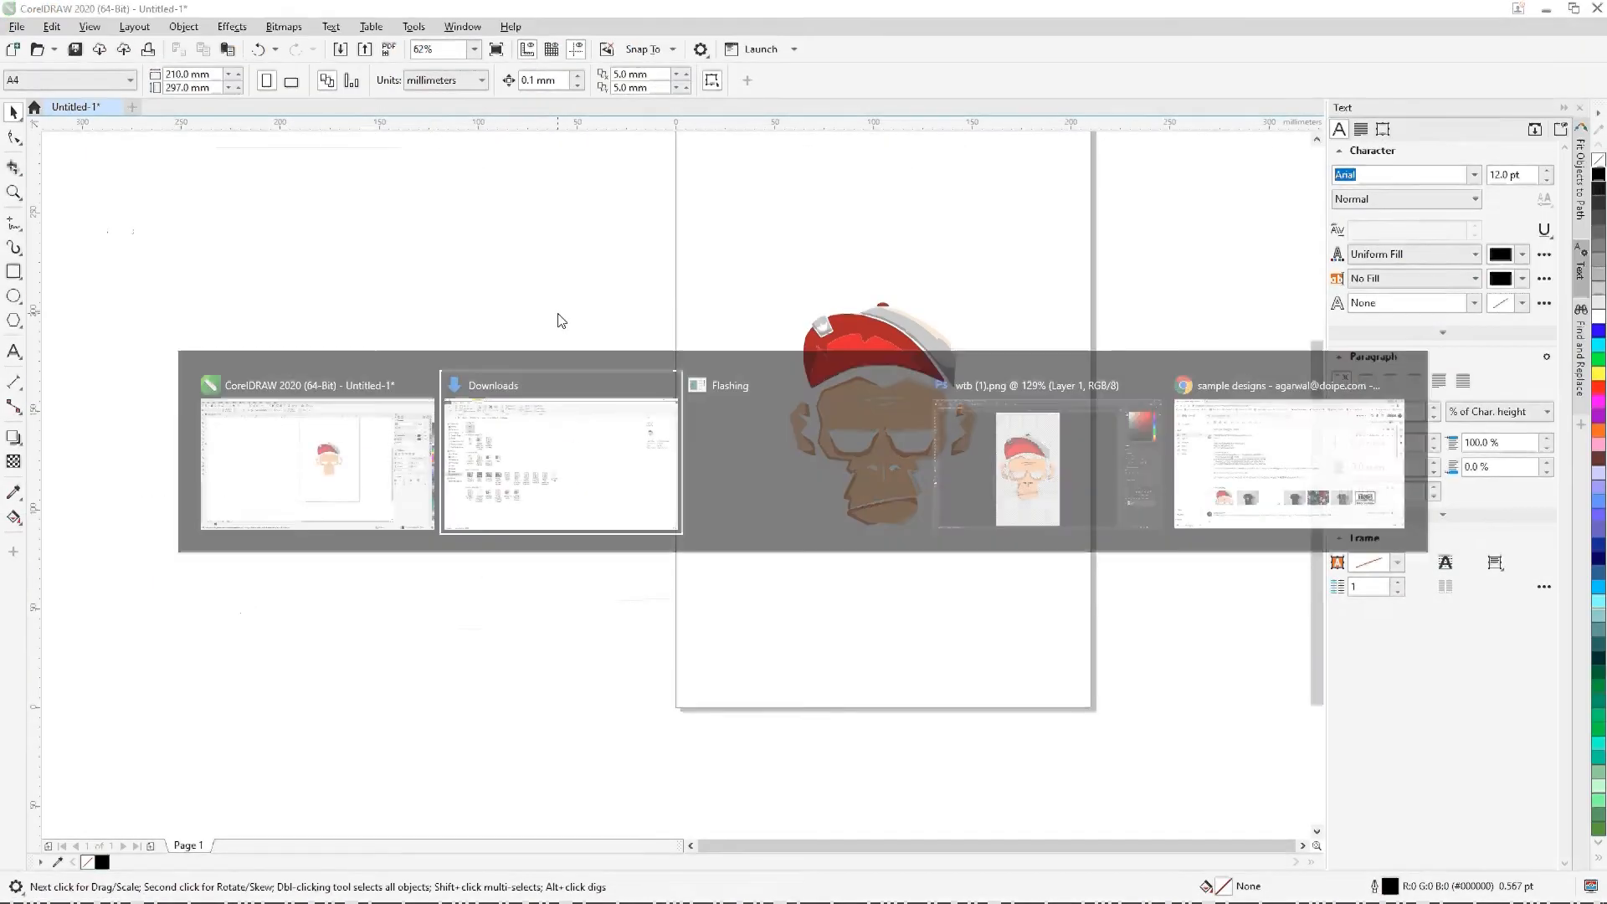
{"action": "key", "text": "alt+Tab"}
{"action": "key", "text": "alt+Tab"}
{"action": "key", "text": "alt+Tab"}
{"action": "mouse_move", "coordinate": [708, 662]}
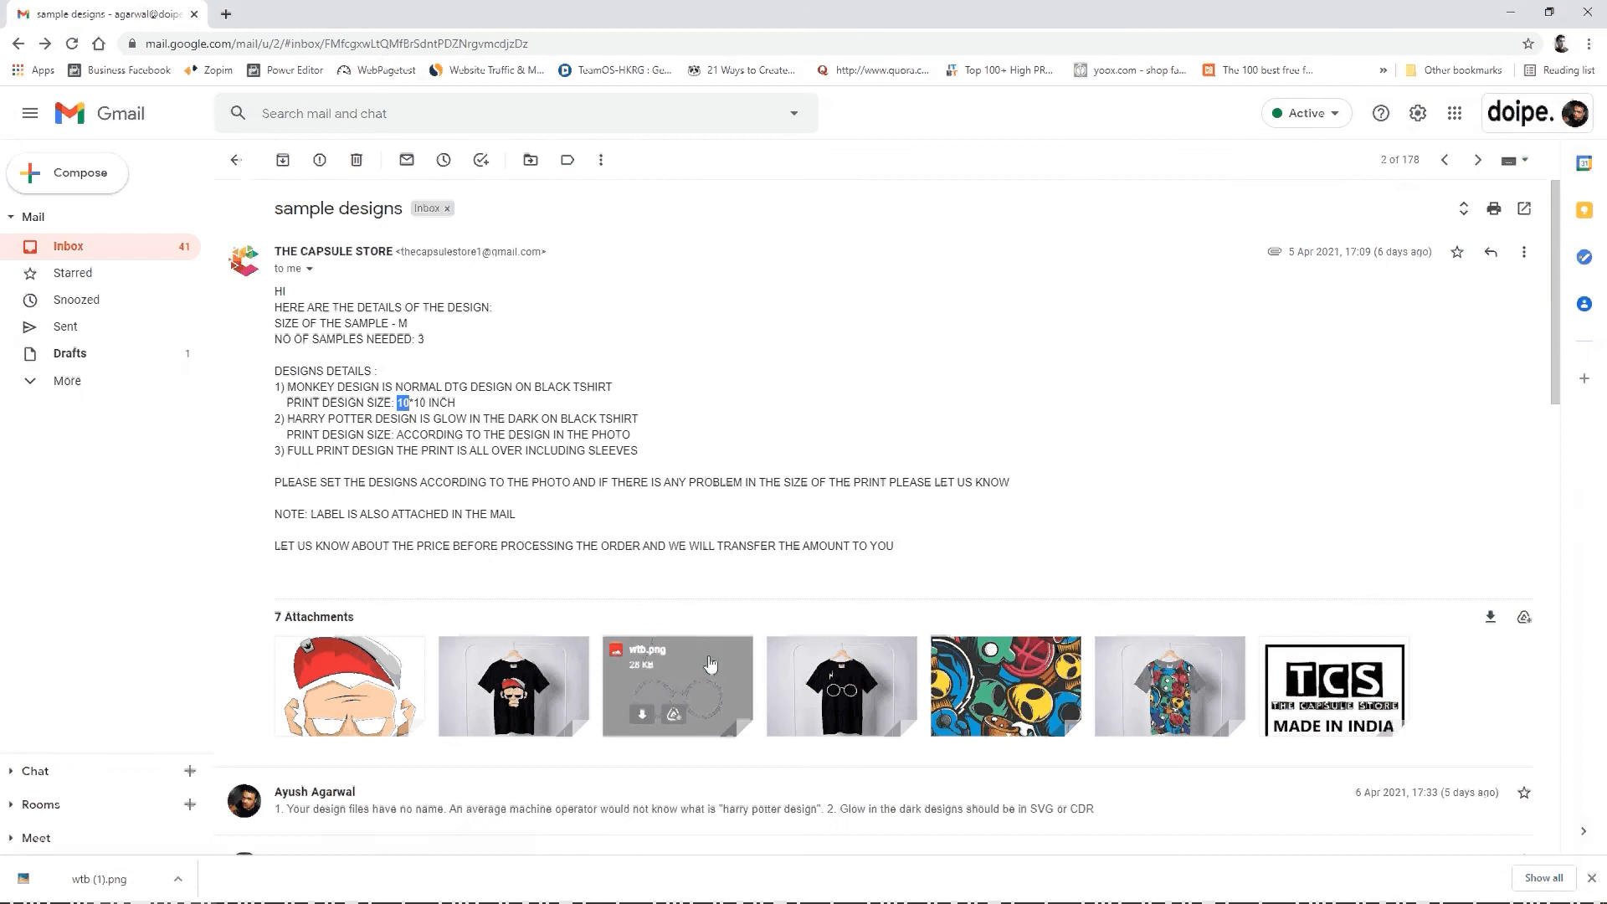
{"action": "left_click", "coordinate": [708, 664]}
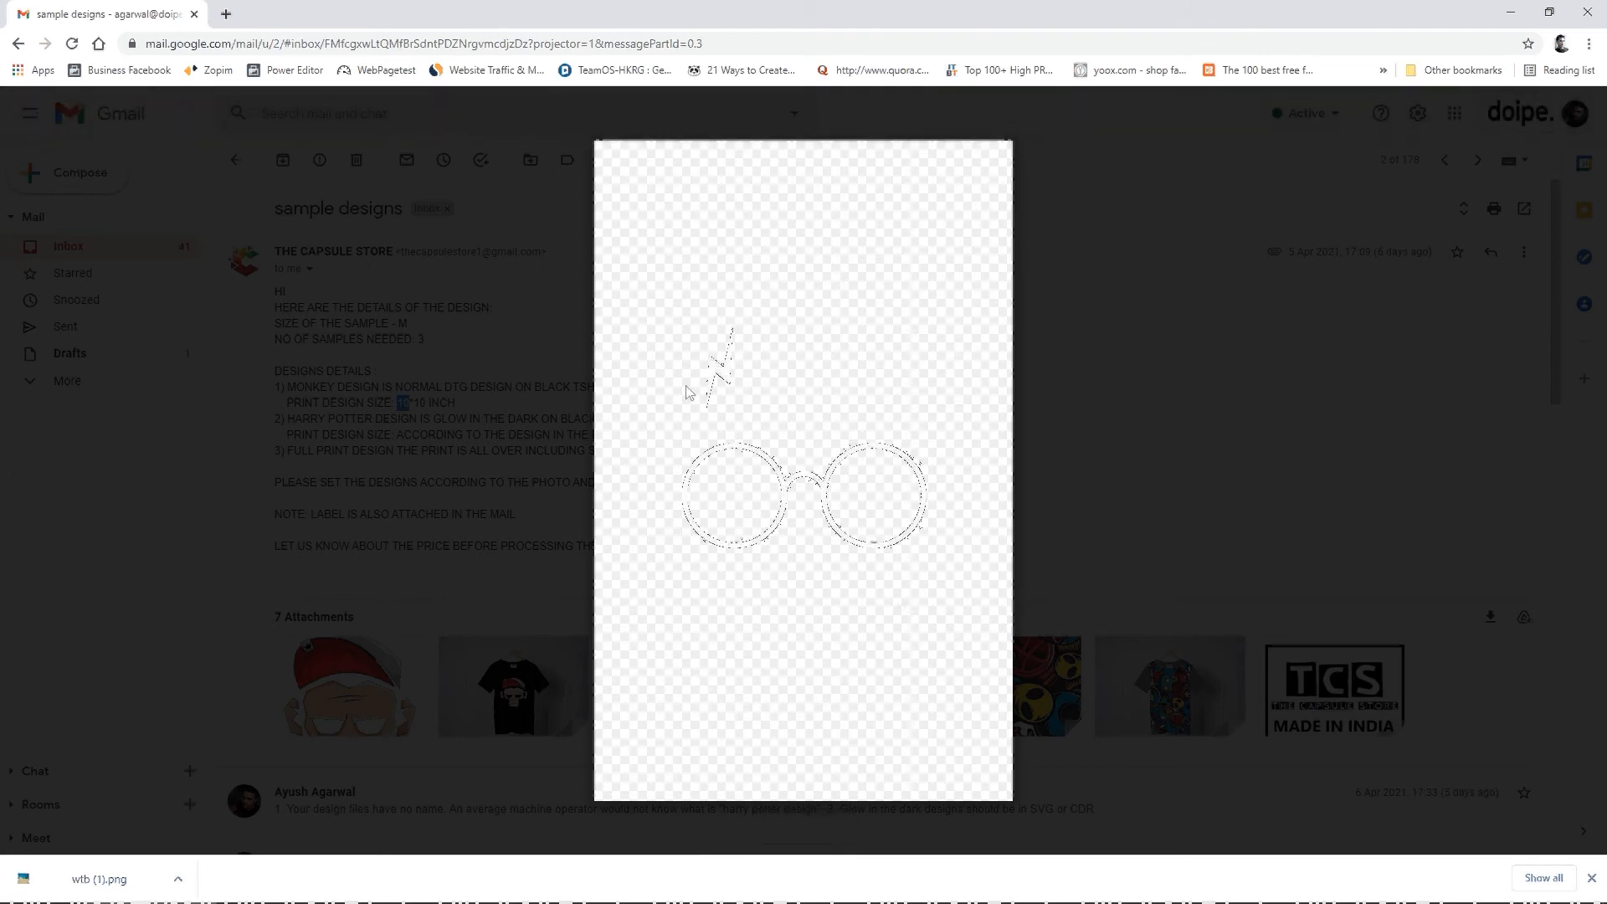
{"action": "key", "text": "Escape"}
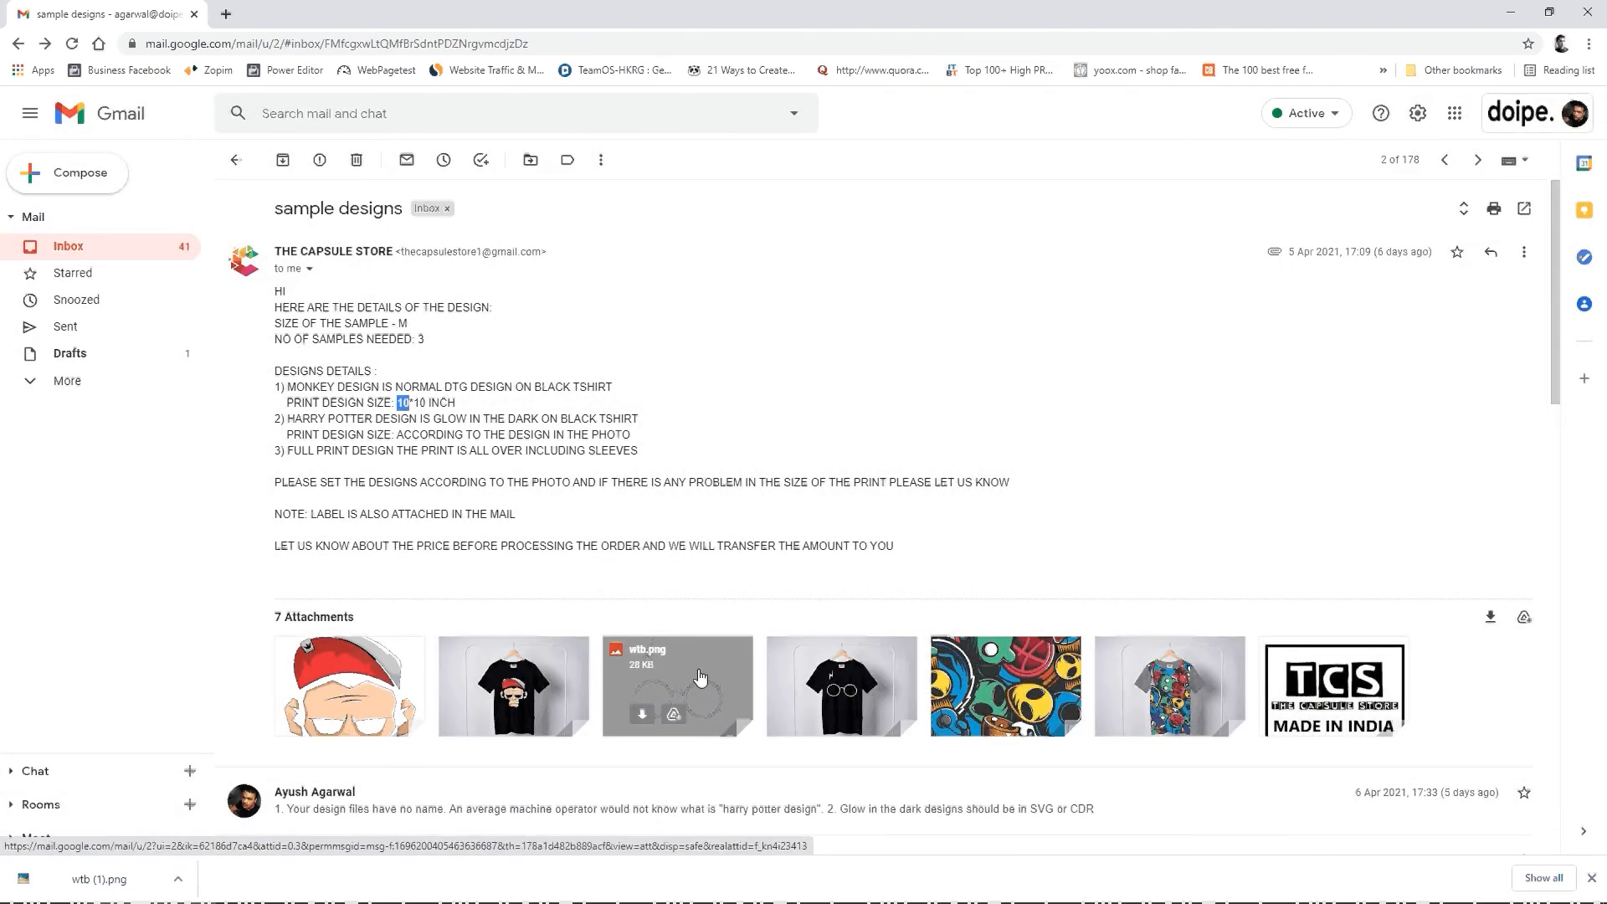
{"action": "left_click", "coordinate": [700, 676]}
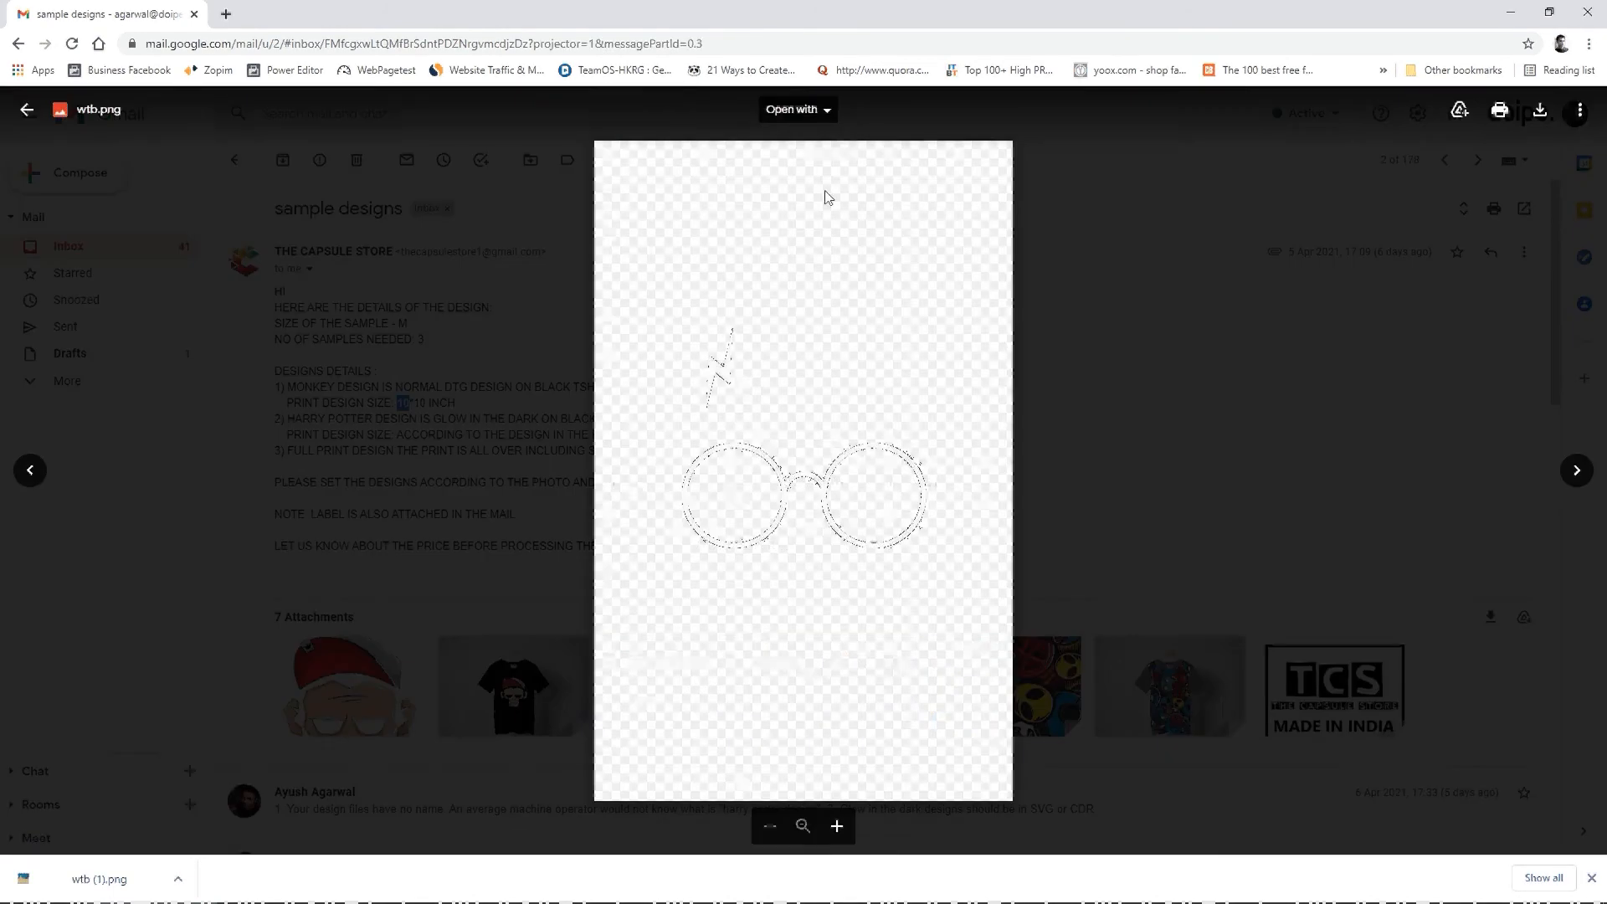
{"action": "key", "text": "Escape"}
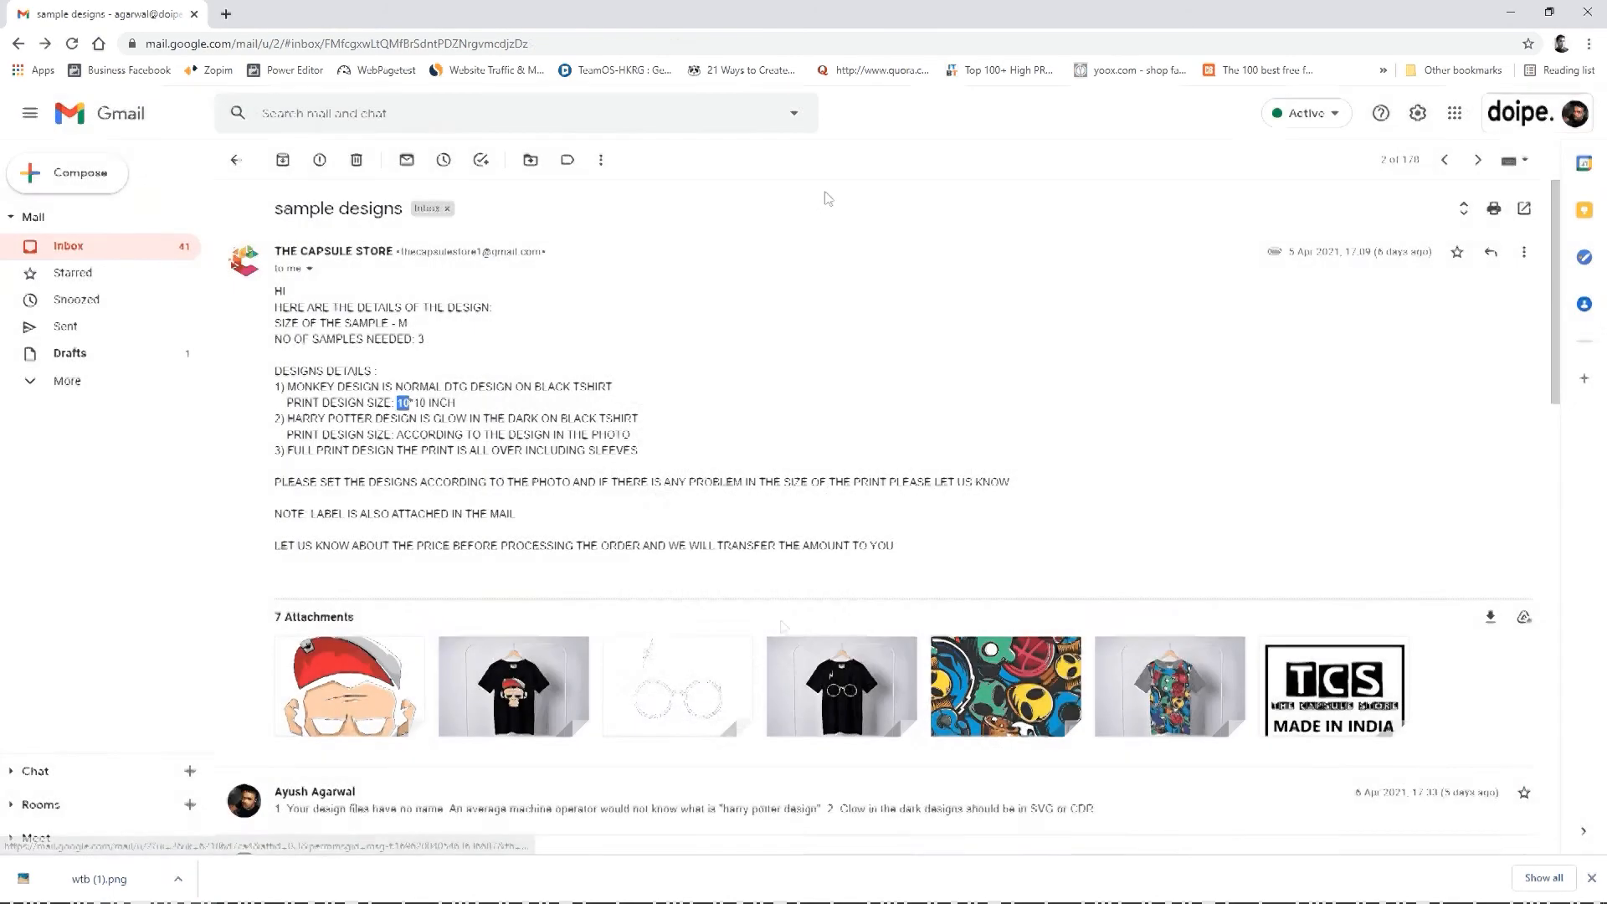
{"action": "left_click", "coordinate": [733, 688]}
{"action": "key", "text": "Escape"}
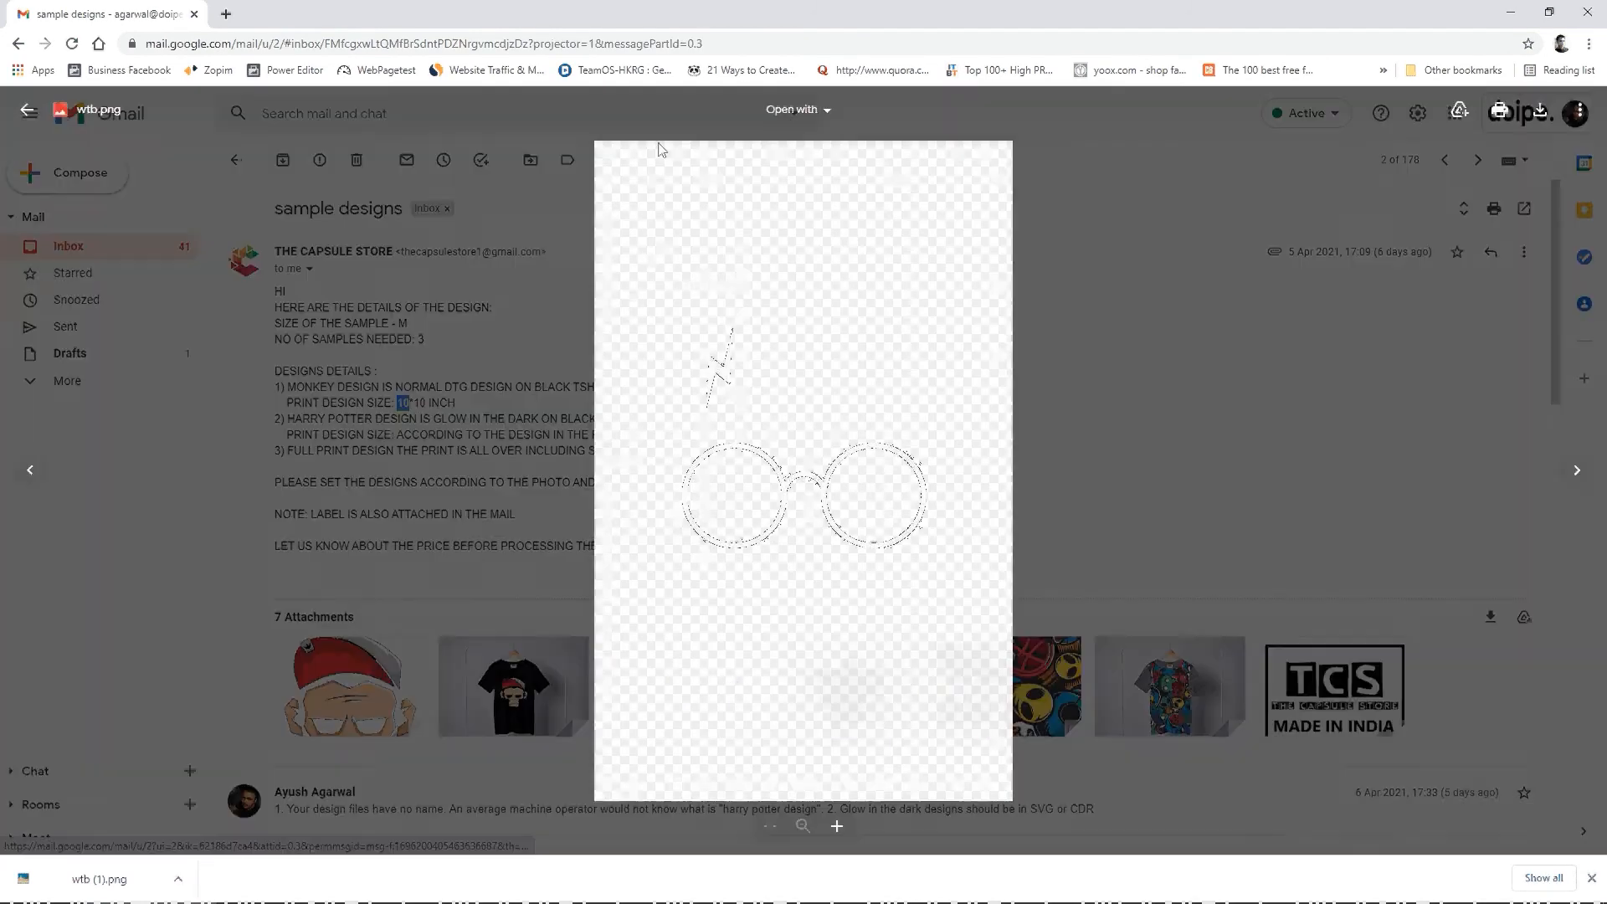
Step: Search the web for "eps format" in a new browser tab, review the results and close that tab
{"action": "left_click", "coordinate": [226, 13]}
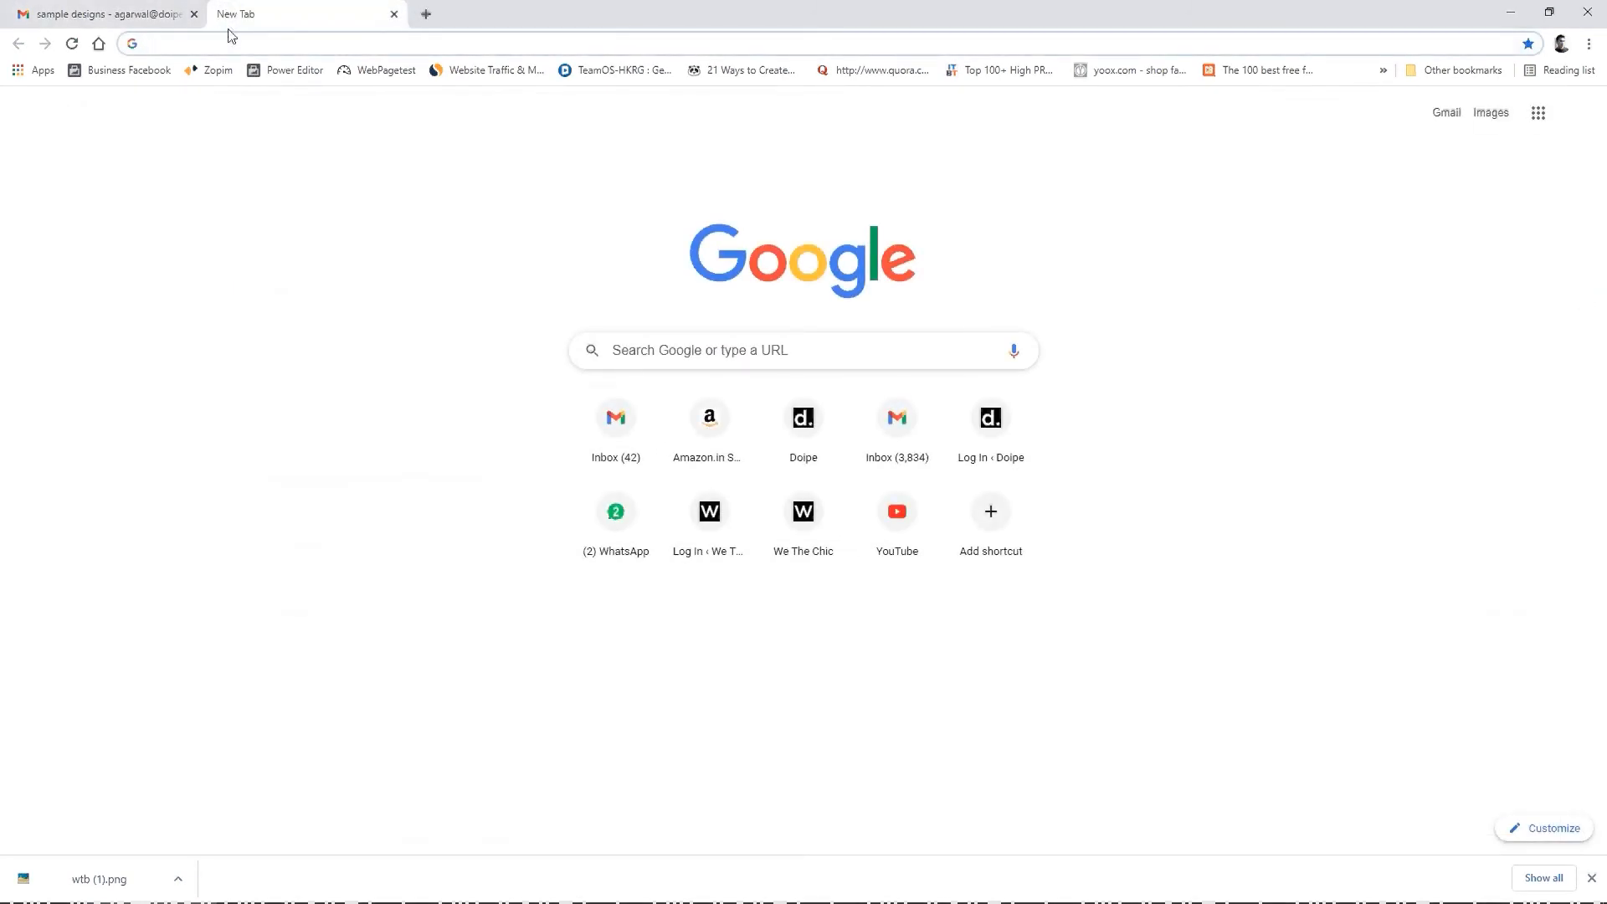
{"action": "type", "text": "eps fo"}
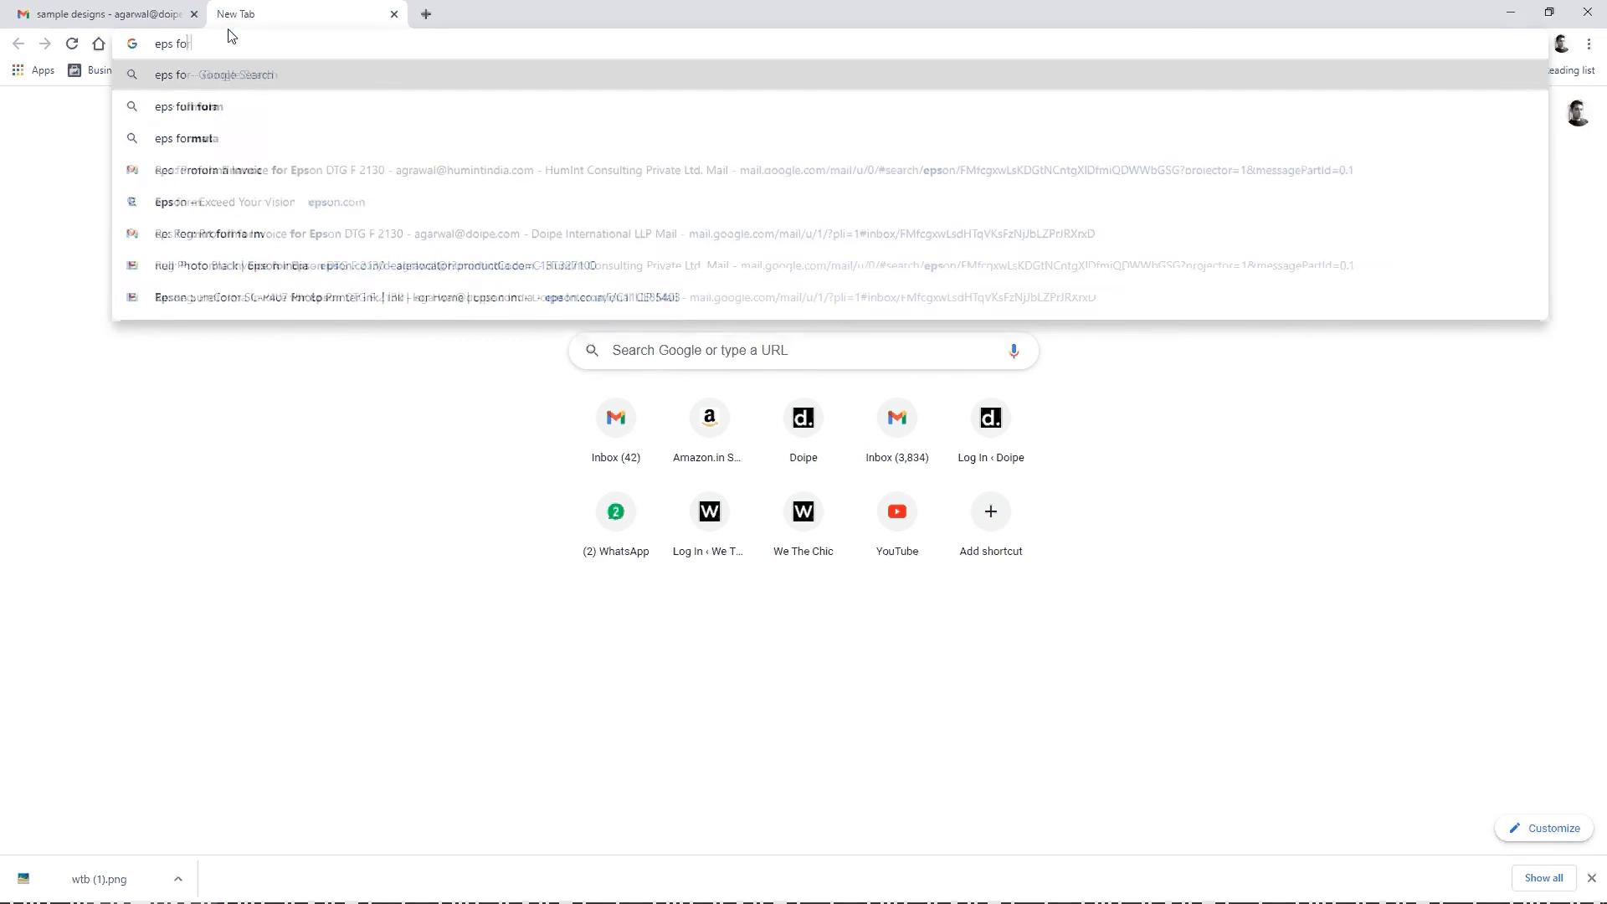
{"action": "type", "text": "rmat"}
{"action": "key", "text": "Return"}
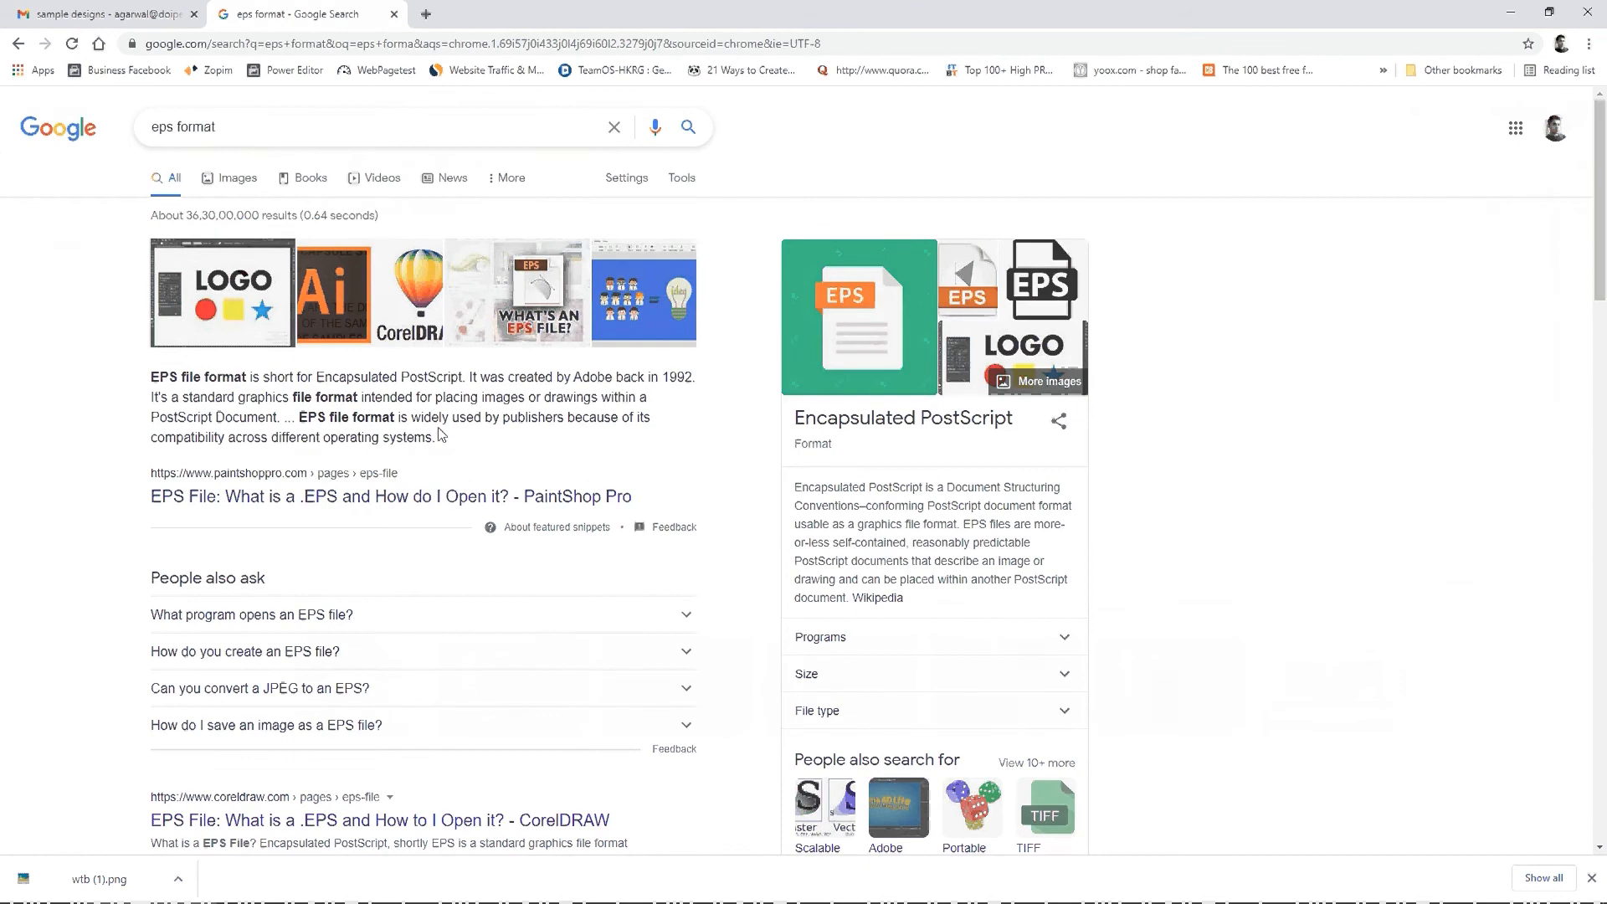
{"action": "key", "text": "ctrl+w"}
Step: Download the glasses attachment wtb.png from the sample designs email and show the downloaded file in its folder
{"action": "key", "text": "alt+Tab"}
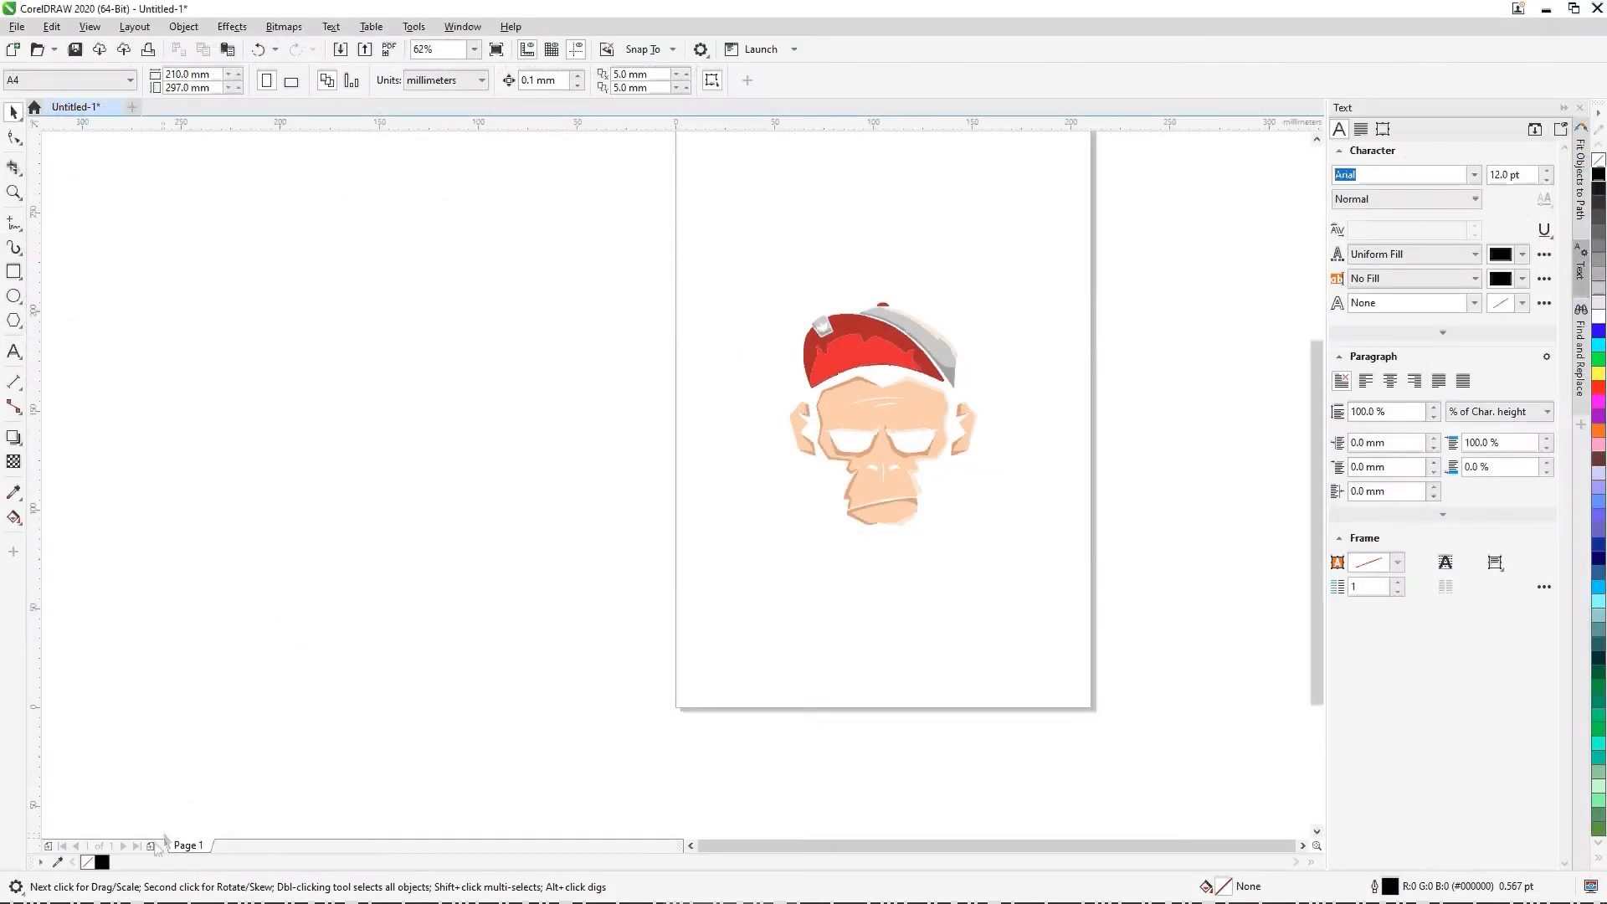
{"action": "key", "text": "alt+Tab"}
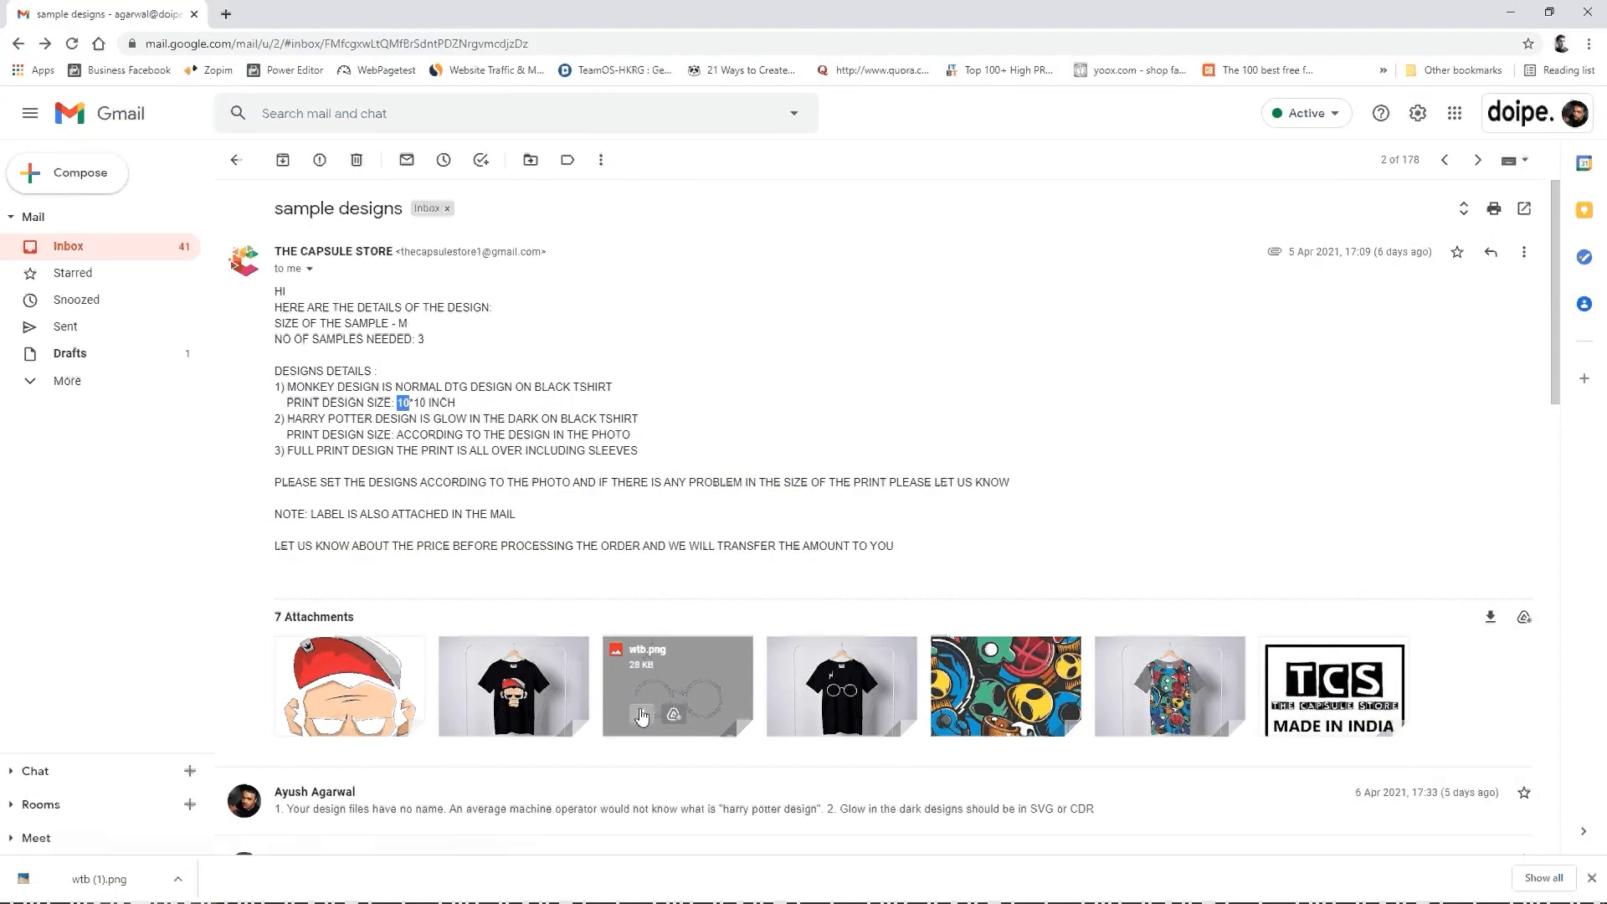
{"action": "left_click", "coordinate": [642, 718]}
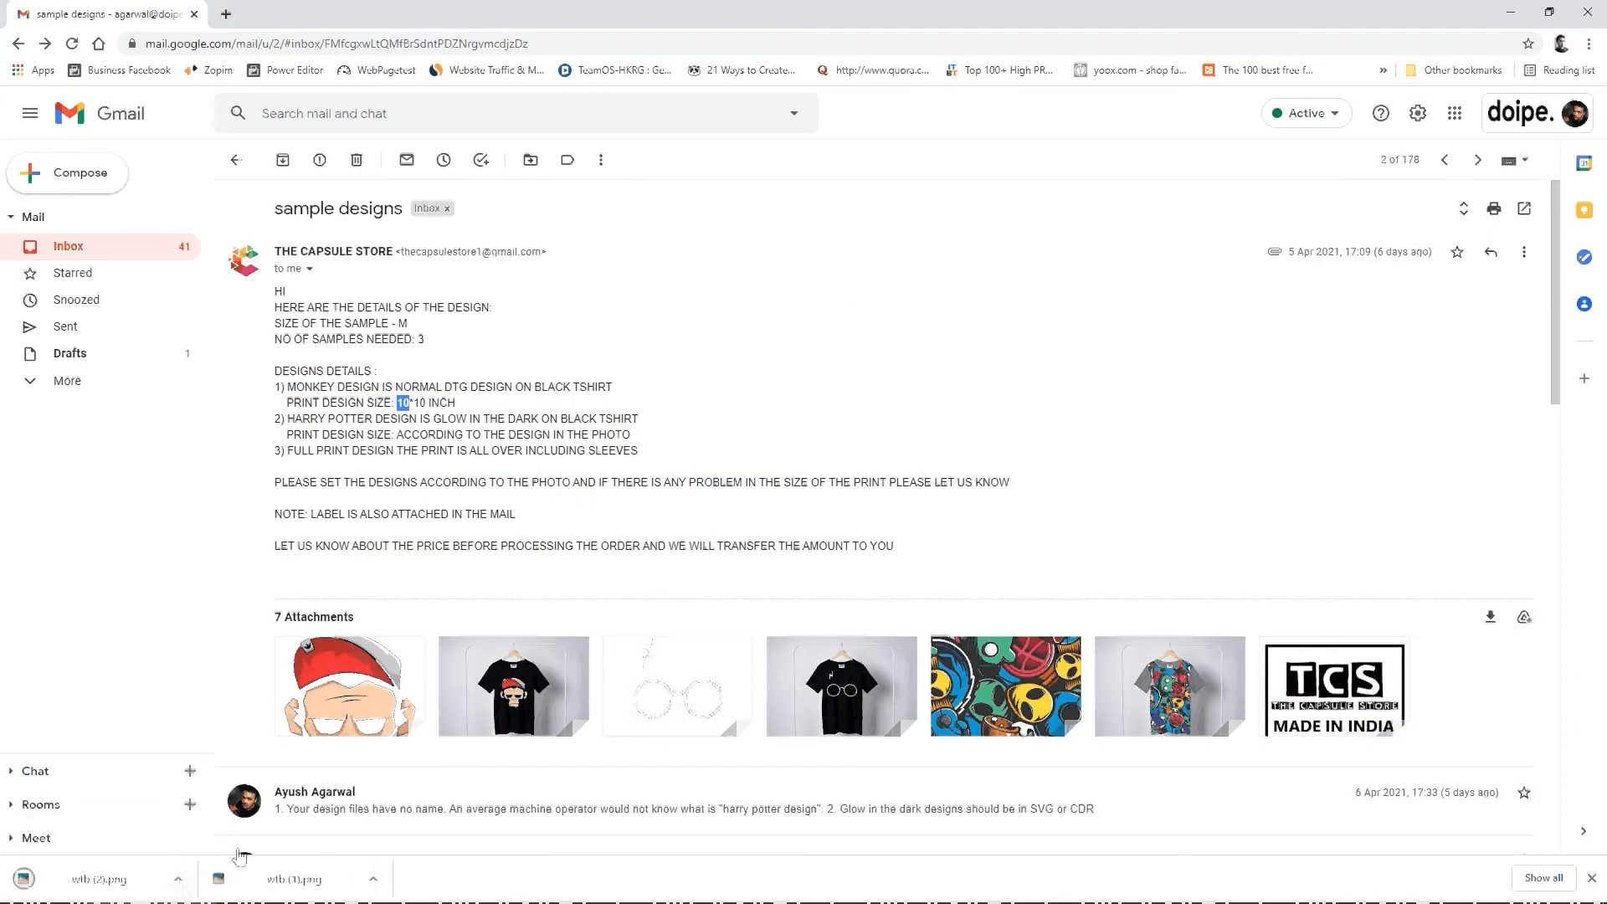
{"action": "left_click", "coordinate": [180, 882]}
{"action": "left_click", "coordinate": [219, 822]}
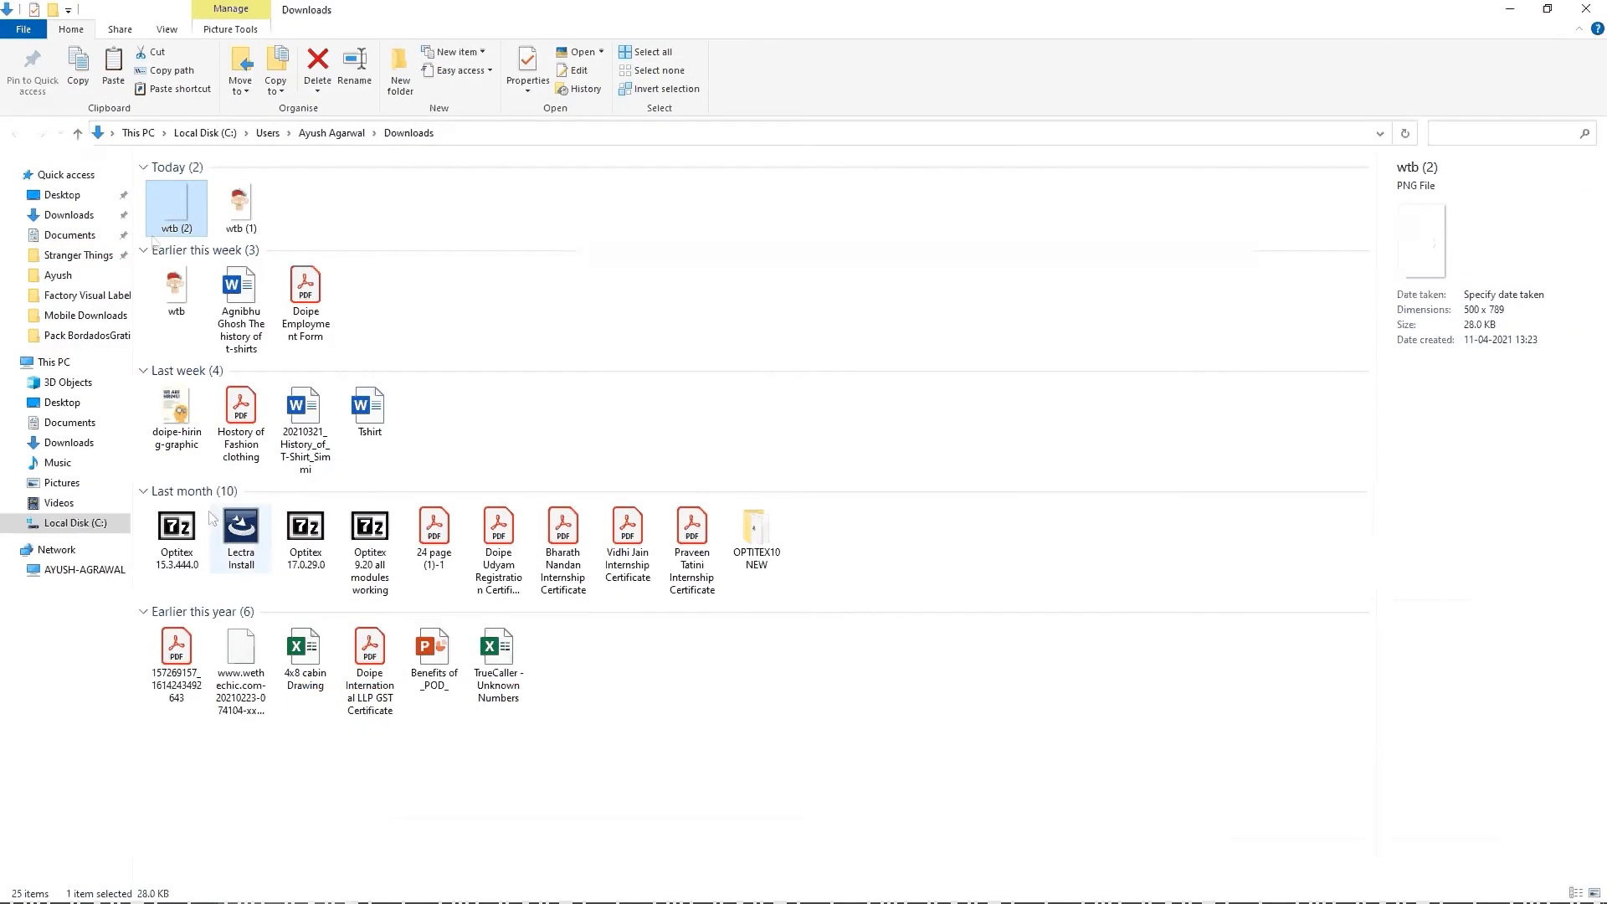
Step: Place the downloaded wtb (2) image from the Downloads folder onto Page 2 of the CorelDRAW document
{"action": "left_click_drag", "start_coordinate": [172, 212], "coordinate": [950, 398]}
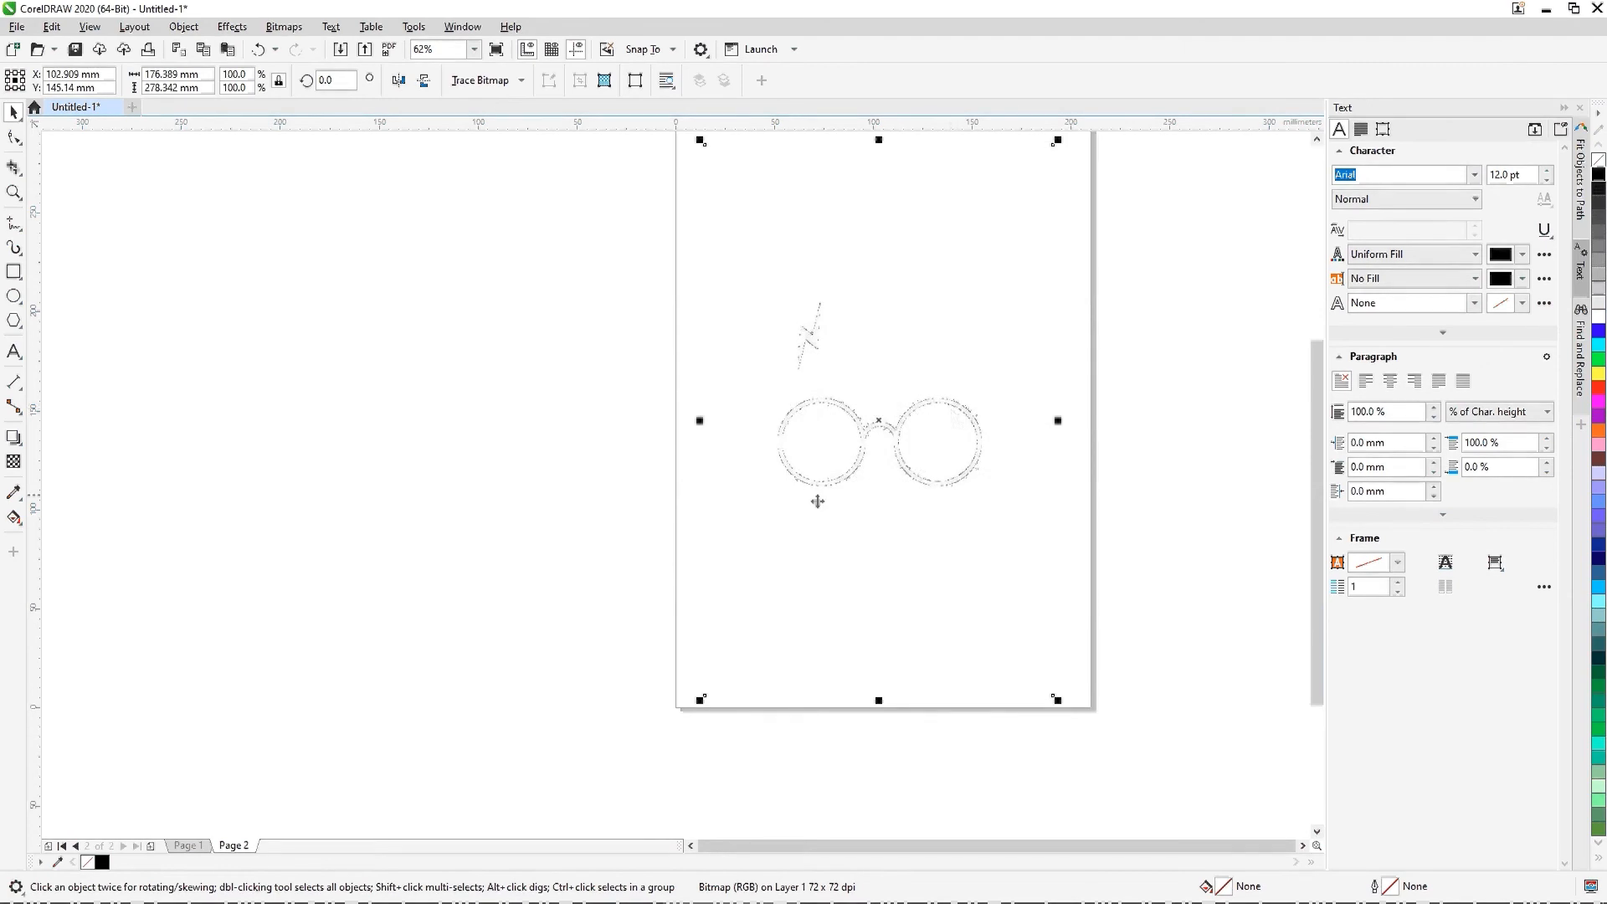
{"action": "scroll", "coordinate": [812, 499], "scroll_direction": "down", "scroll_amount": 2}
{"action": "scroll", "coordinate": [805, 497], "scroll_direction": "up", "scroll_amount": 2}
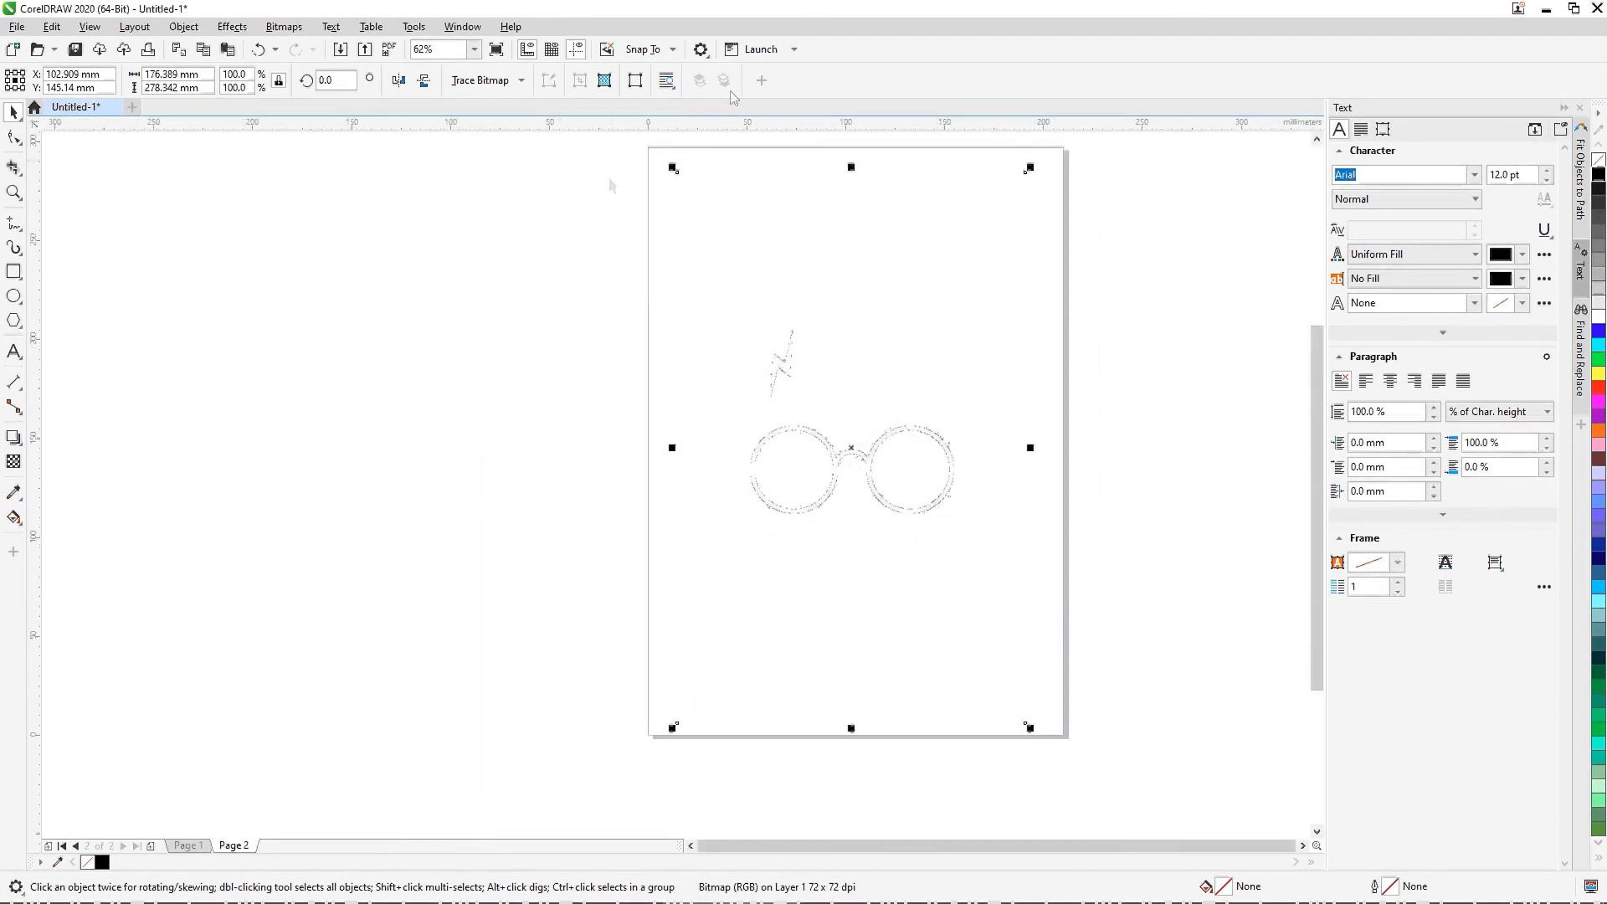
{"action": "key", "text": "alt+Tab"}
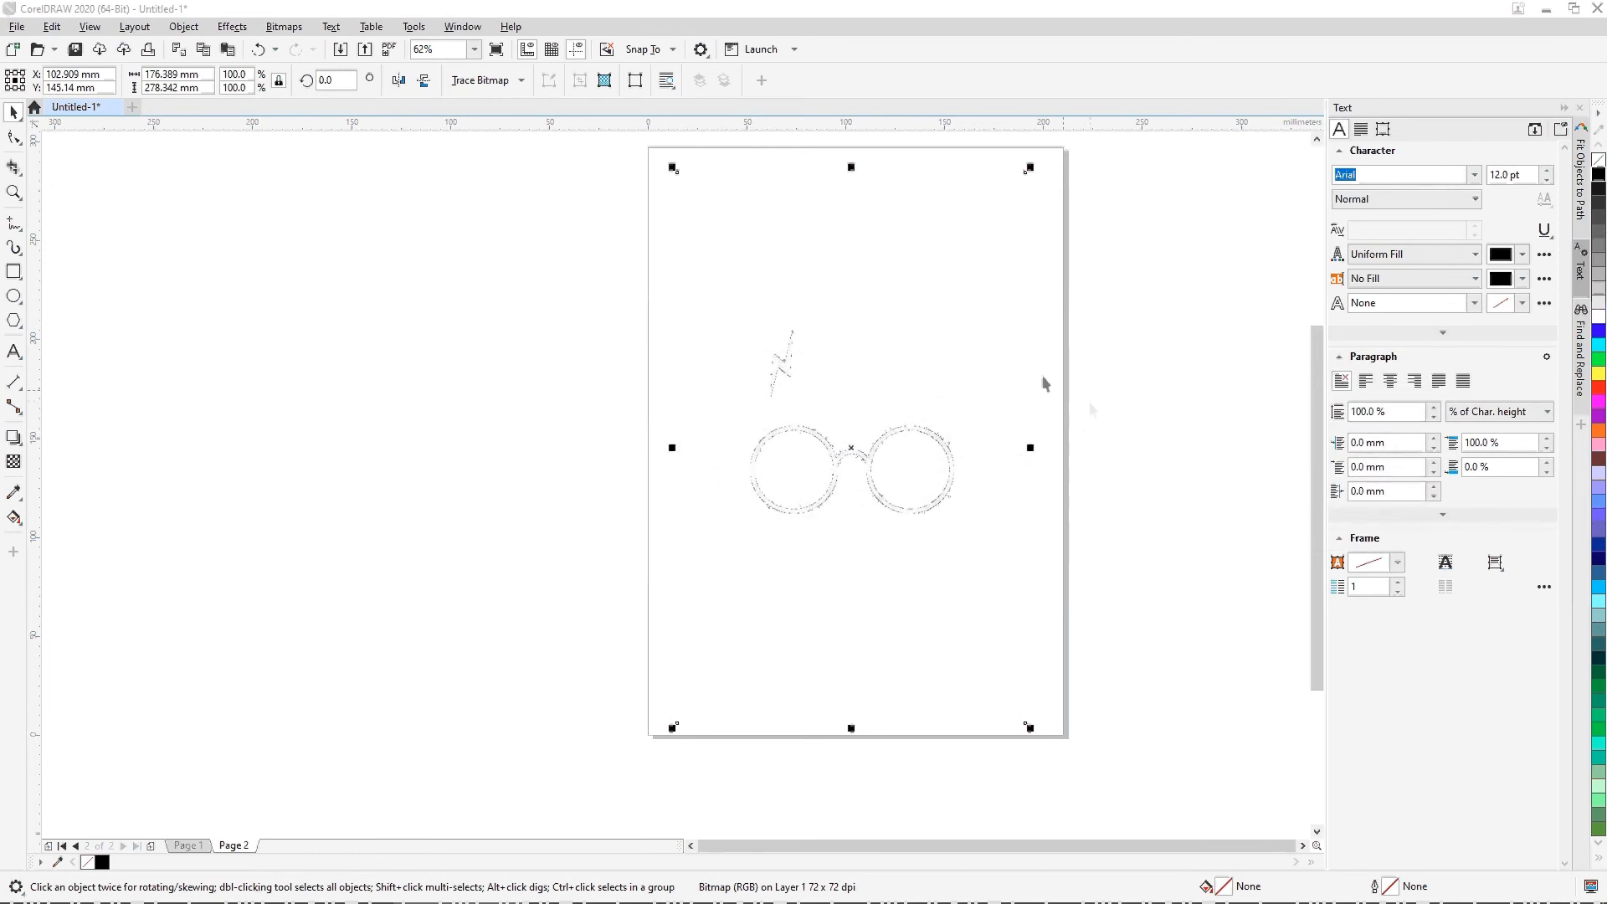
{"action": "key", "text": "alt+Tab"}
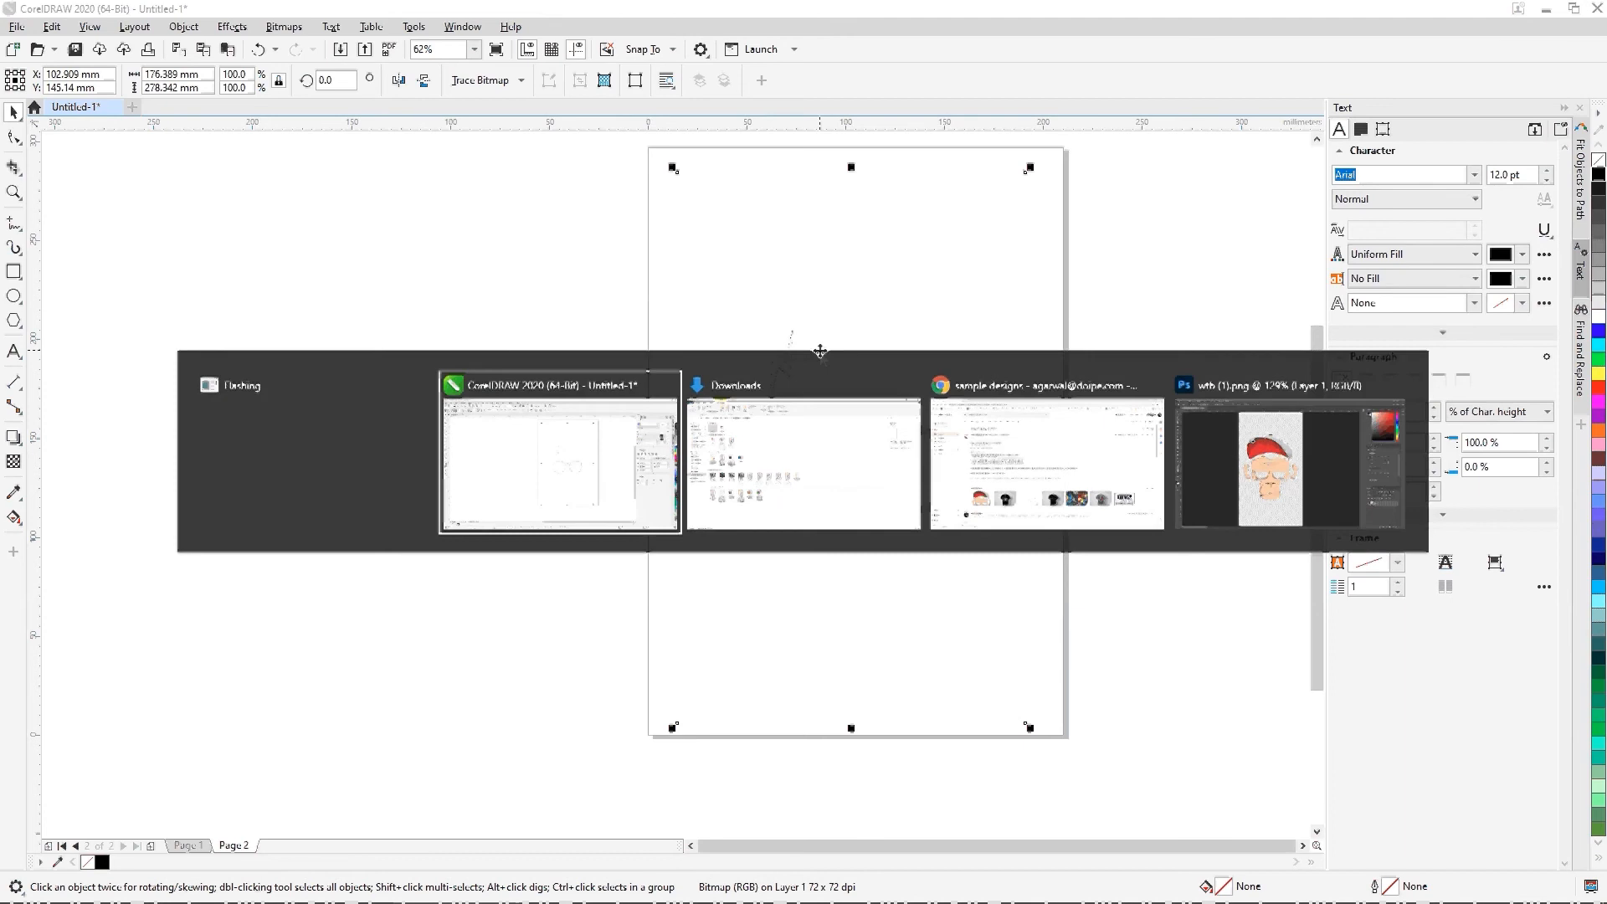
{"action": "key", "text": "alt+Tab"}
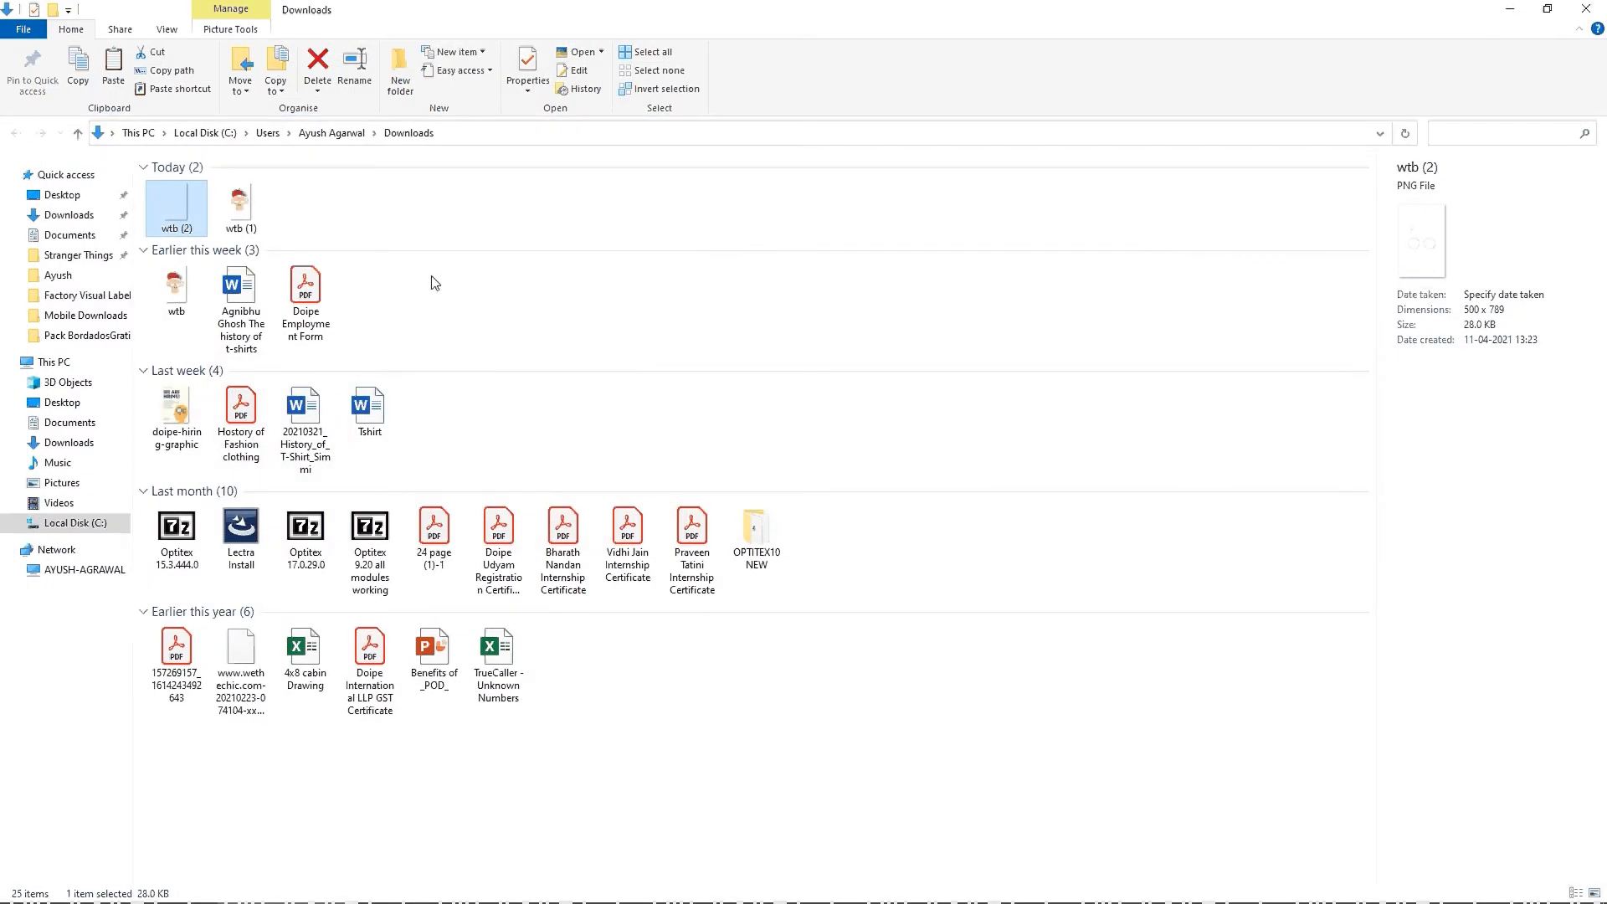
{"action": "key", "text": "alt+Tab"}
{"action": "key", "text": "alt+Tab"}
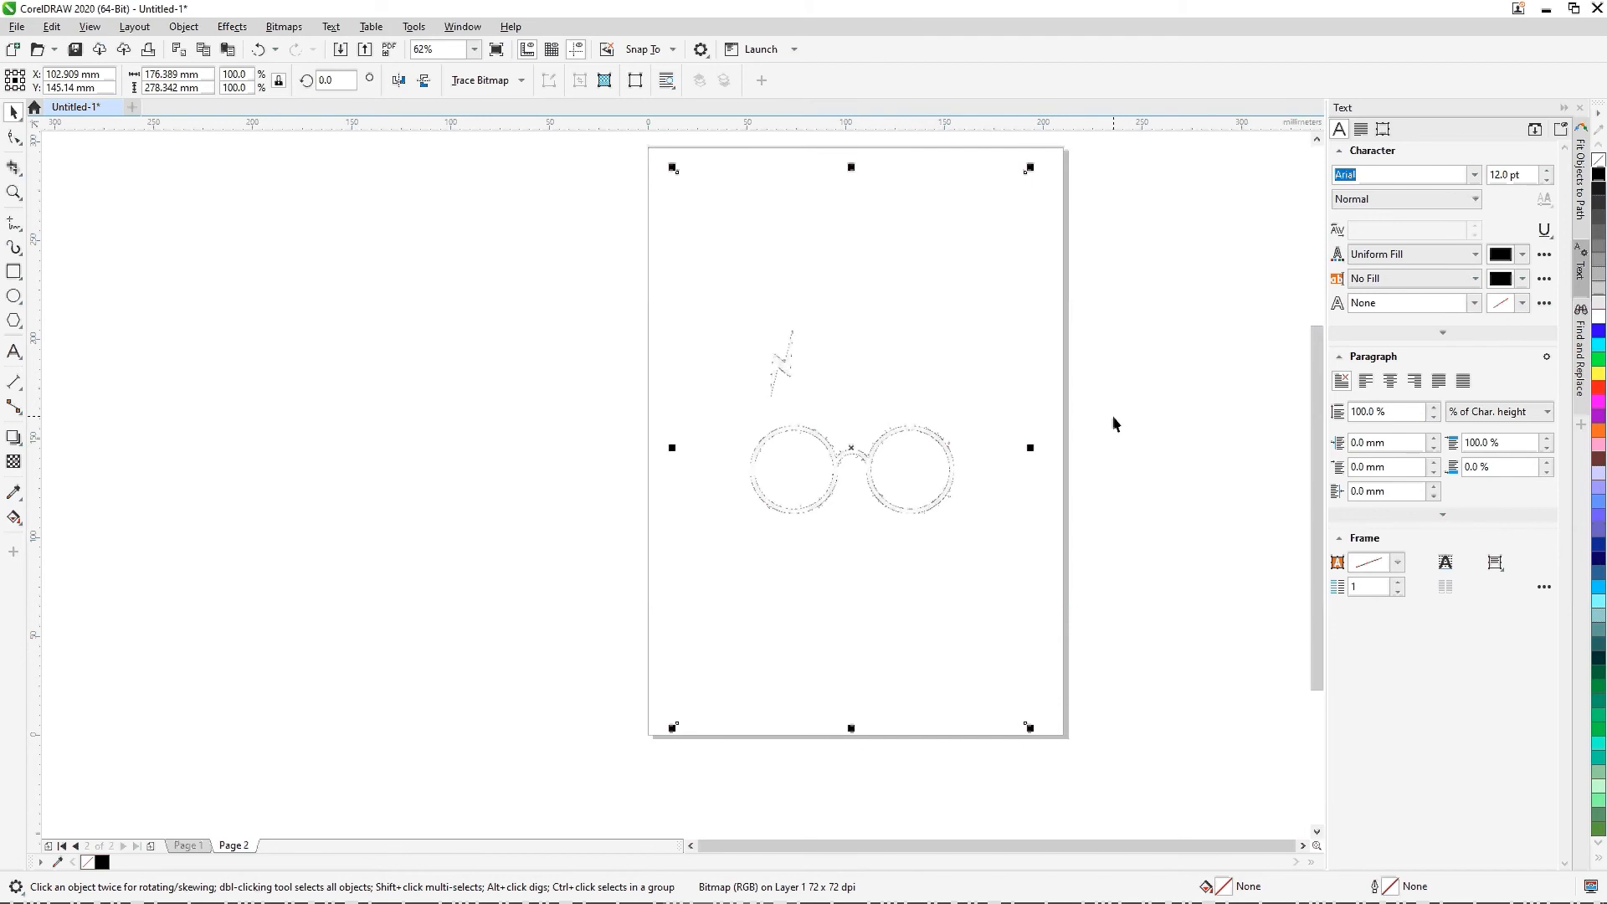
Step: Start a PowerTRACE outline trace of the glasses bitmap and set the number of colors to 1
{"action": "left_click", "coordinate": [501, 80]}
{"action": "mouse_move", "coordinate": [523, 140]}
{"action": "left_click", "coordinate": [635, 144]}
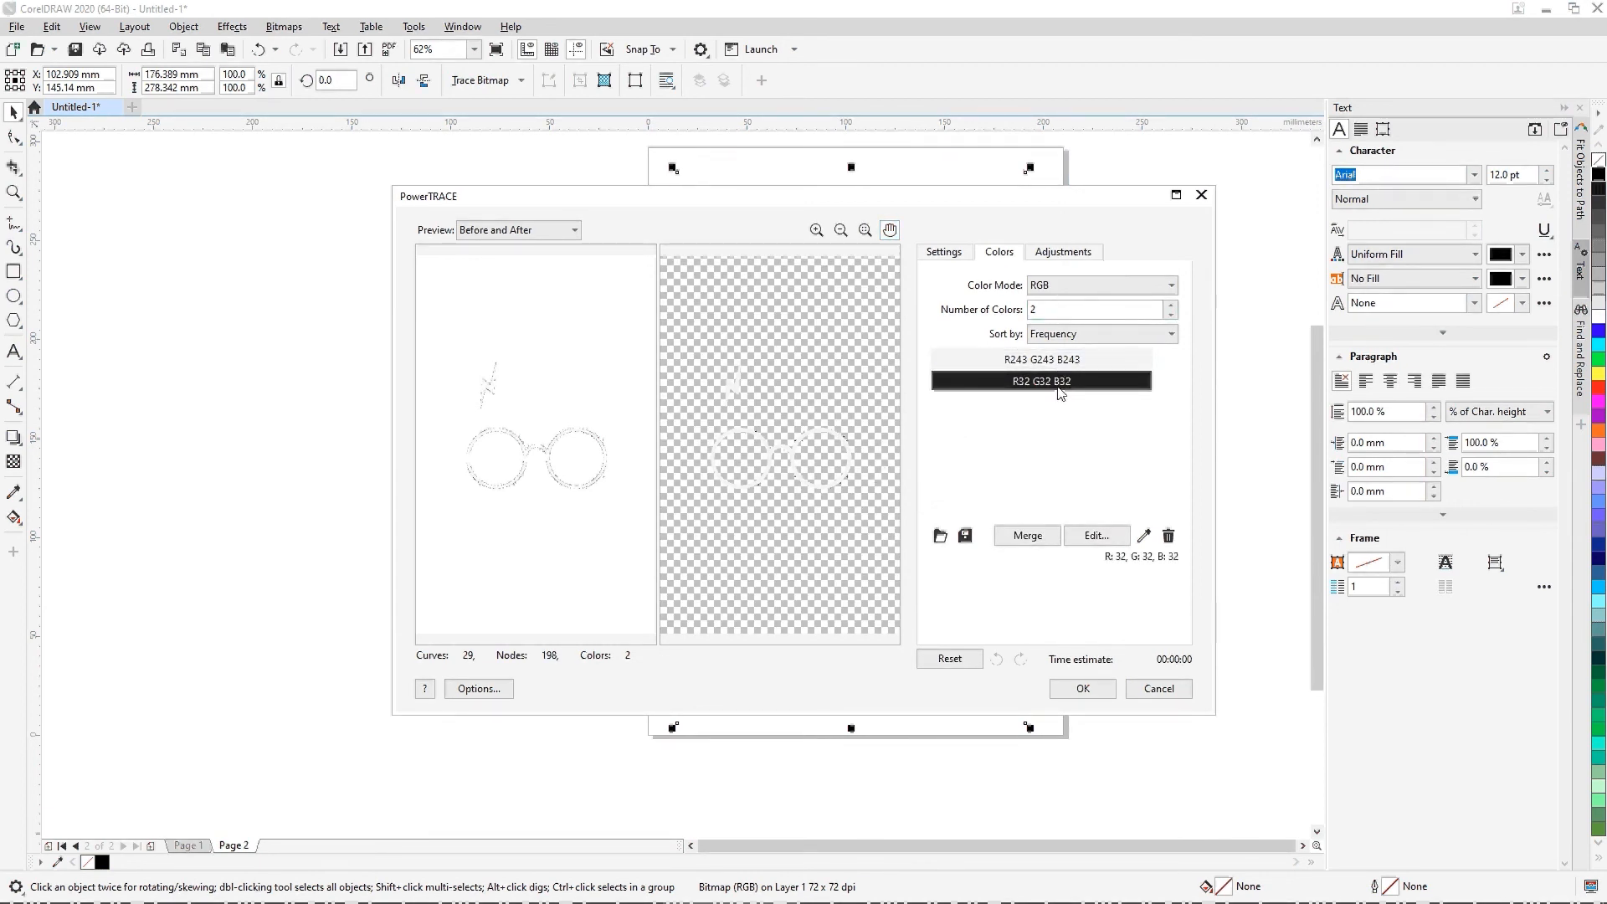
{"action": "double_click", "coordinate": [1038, 309]}
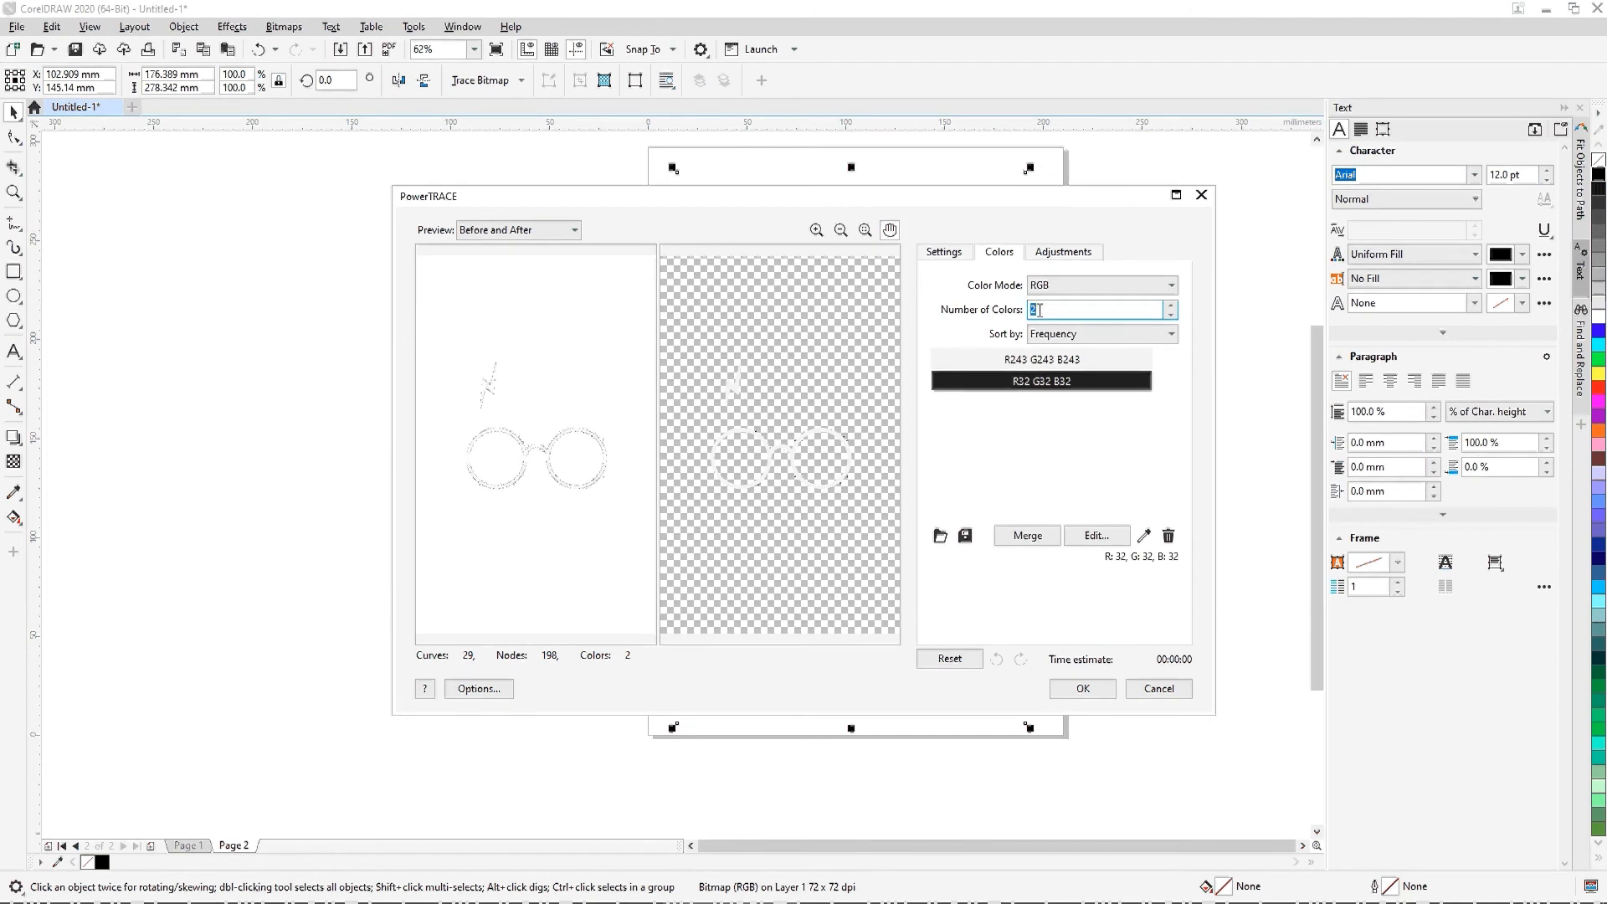
{"action": "type", "text": "1"}
{"action": "key", "text": "Tab"}
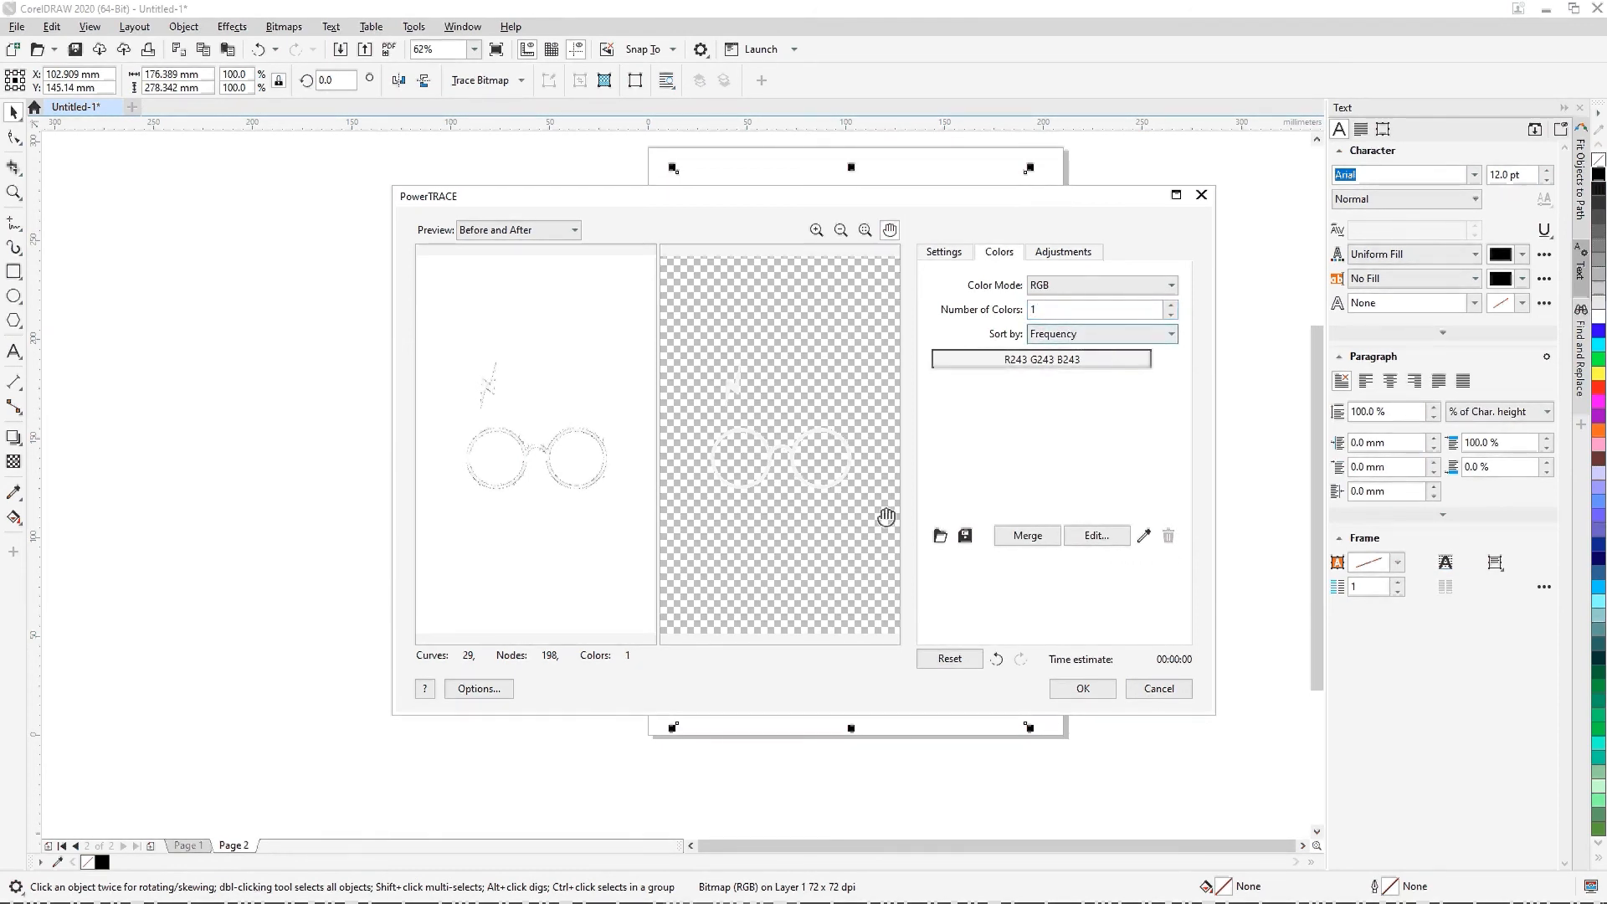
Step: Inspect the trace preview and change the single trace color to Black from the RGB Palette
{"action": "scroll", "coordinate": [767, 445], "scroll_direction": "up", "scroll_amount": 3}
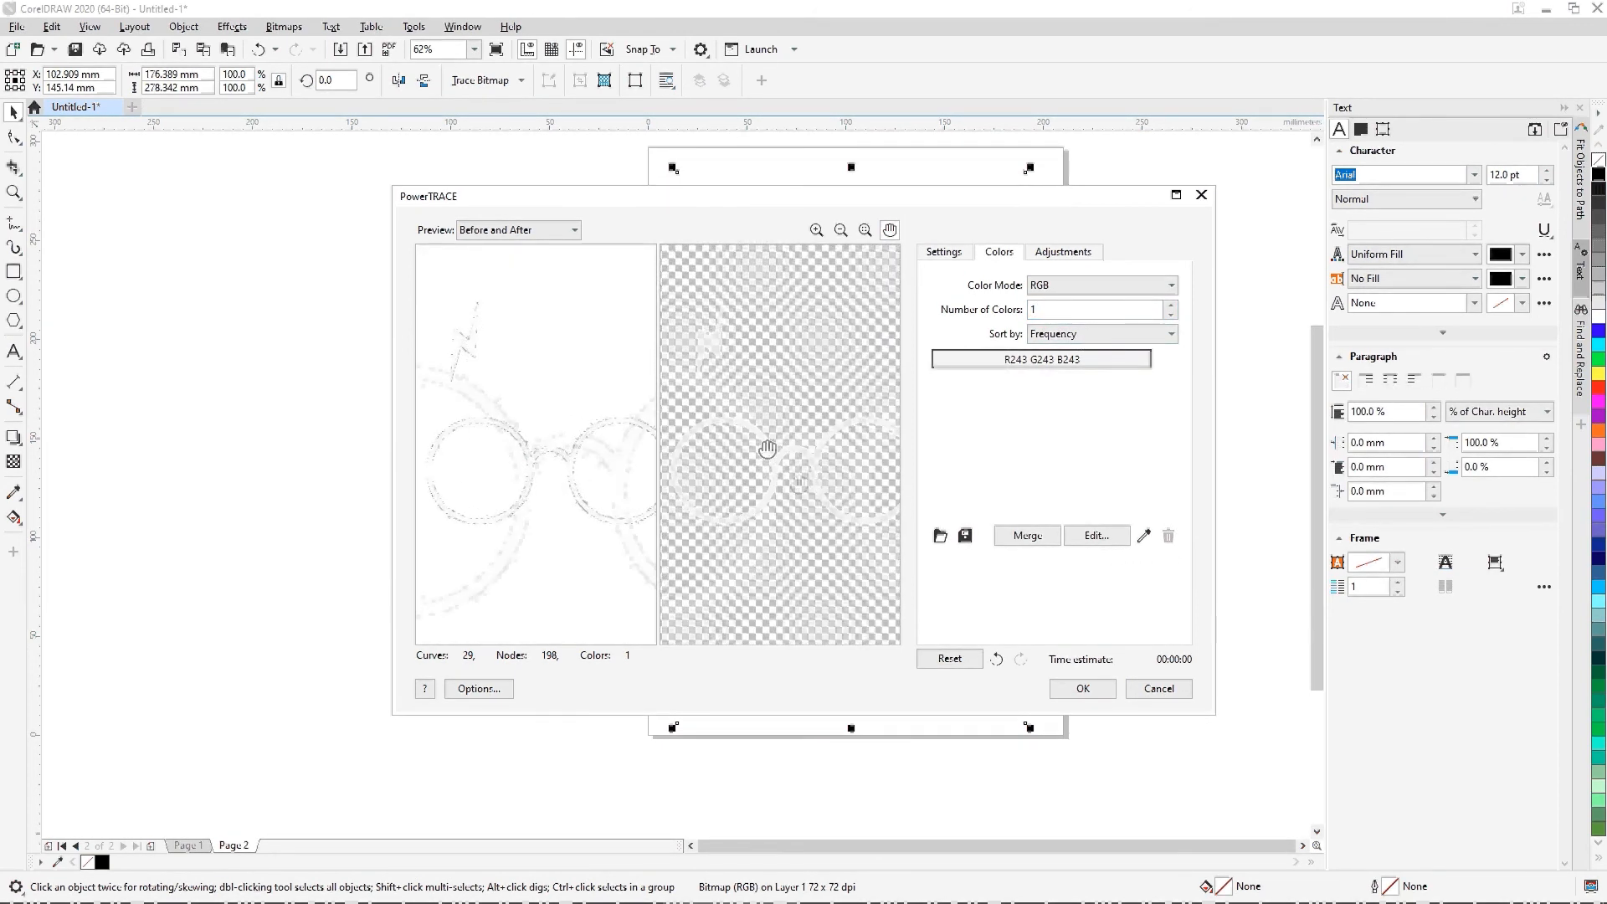
{"action": "scroll", "coordinate": [800, 483], "scroll_direction": "up", "scroll_amount": 2}
{"action": "scroll", "coordinate": [803, 486], "scroll_direction": "down", "scroll_amount": 3}
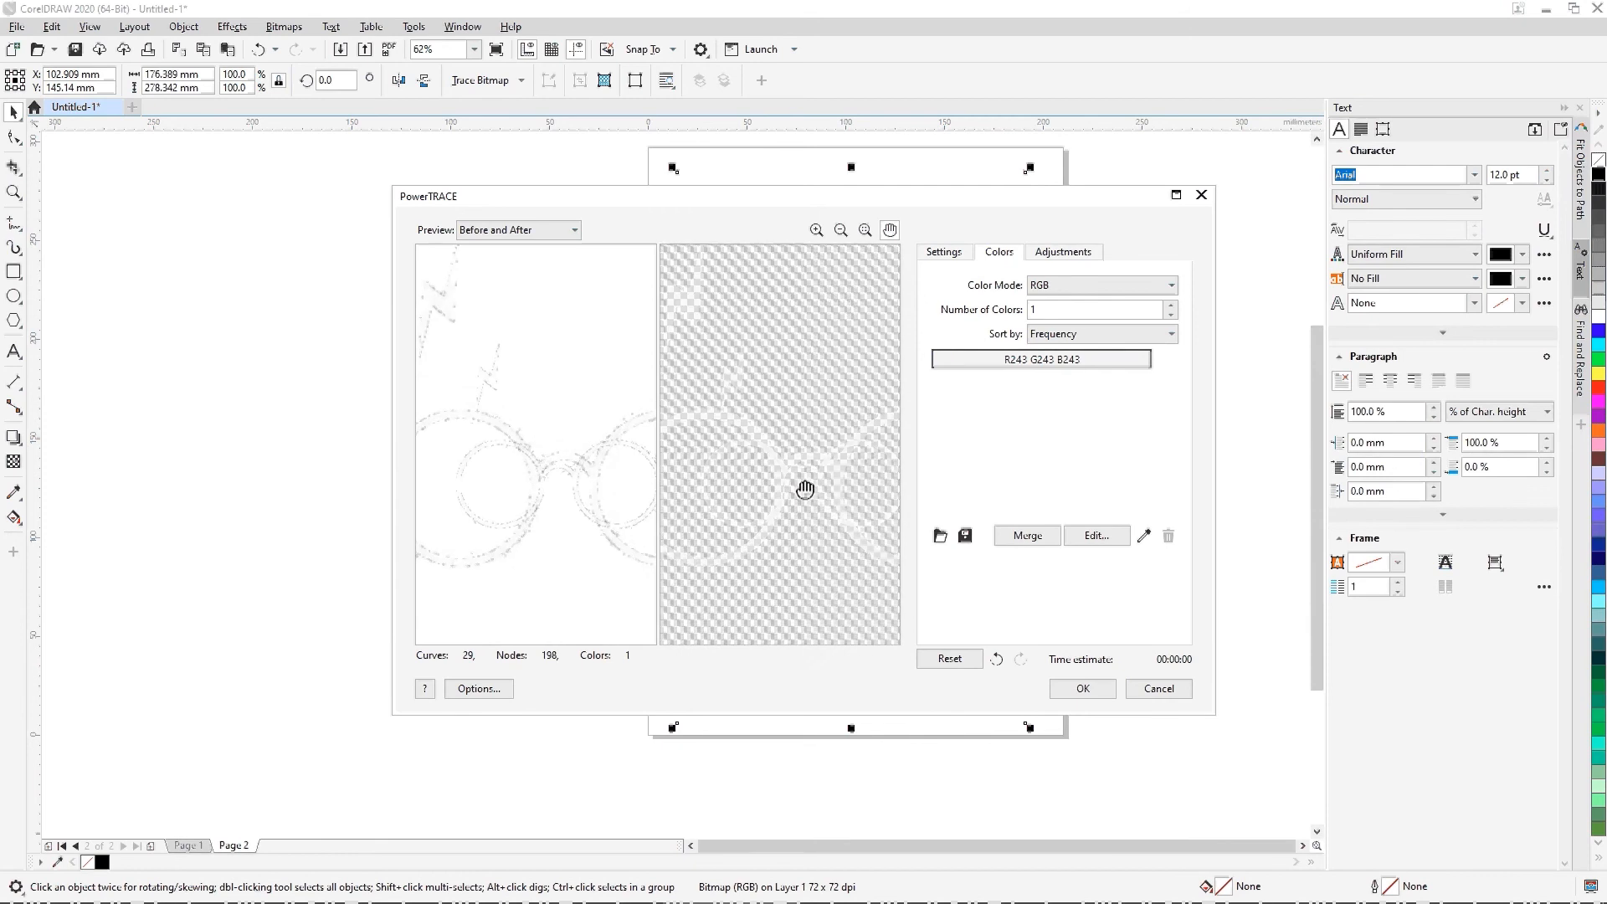
{"action": "scroll", "coordinate": [805, 489], "scroll_direction": "down", "scroll_amount": 1}
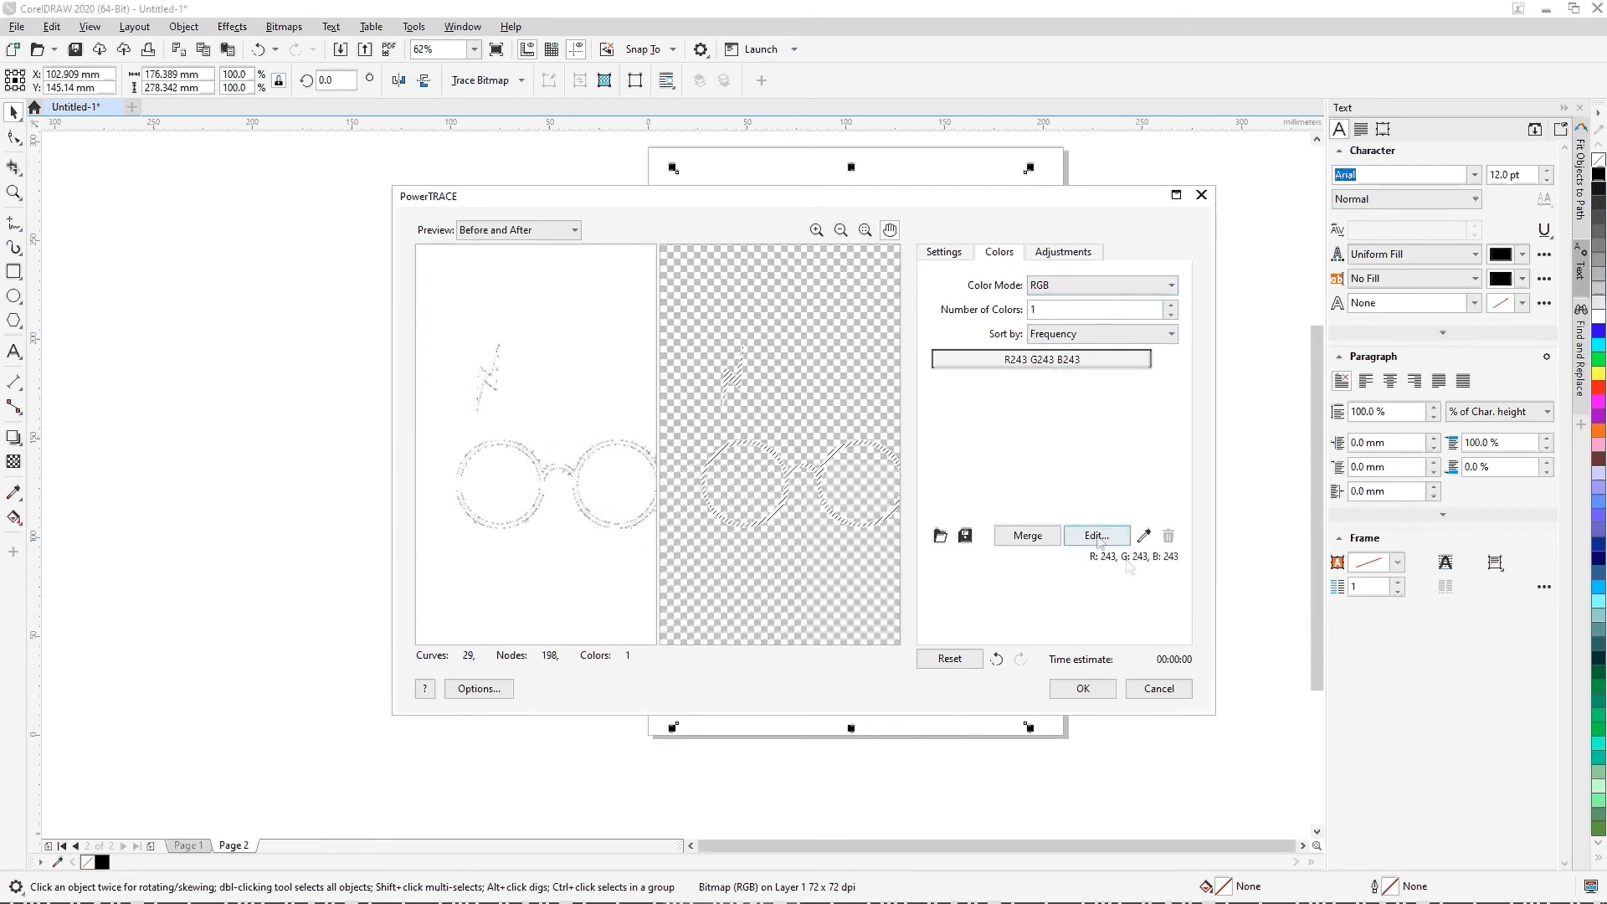
{"action": "left_click", "coordinate": [1096, 536]}
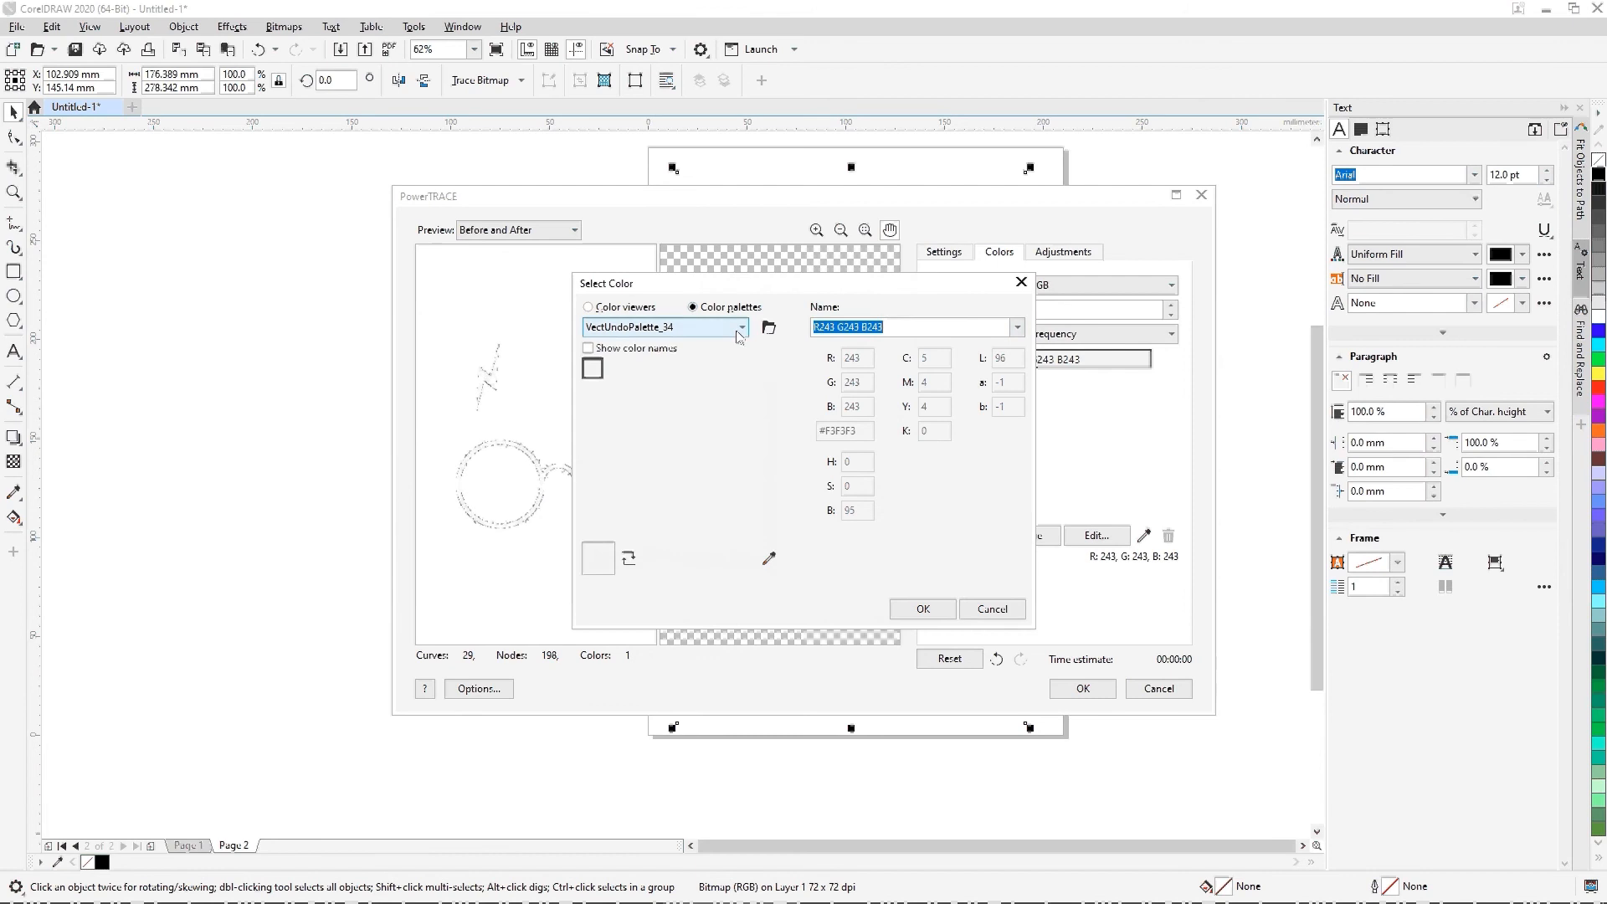
{"action": "left_click", "coordinate": [742, 327]}
{"action": "scroll", "coordinate": [724, 378], "scroll_direction": "up", "scroll_amount": 1}
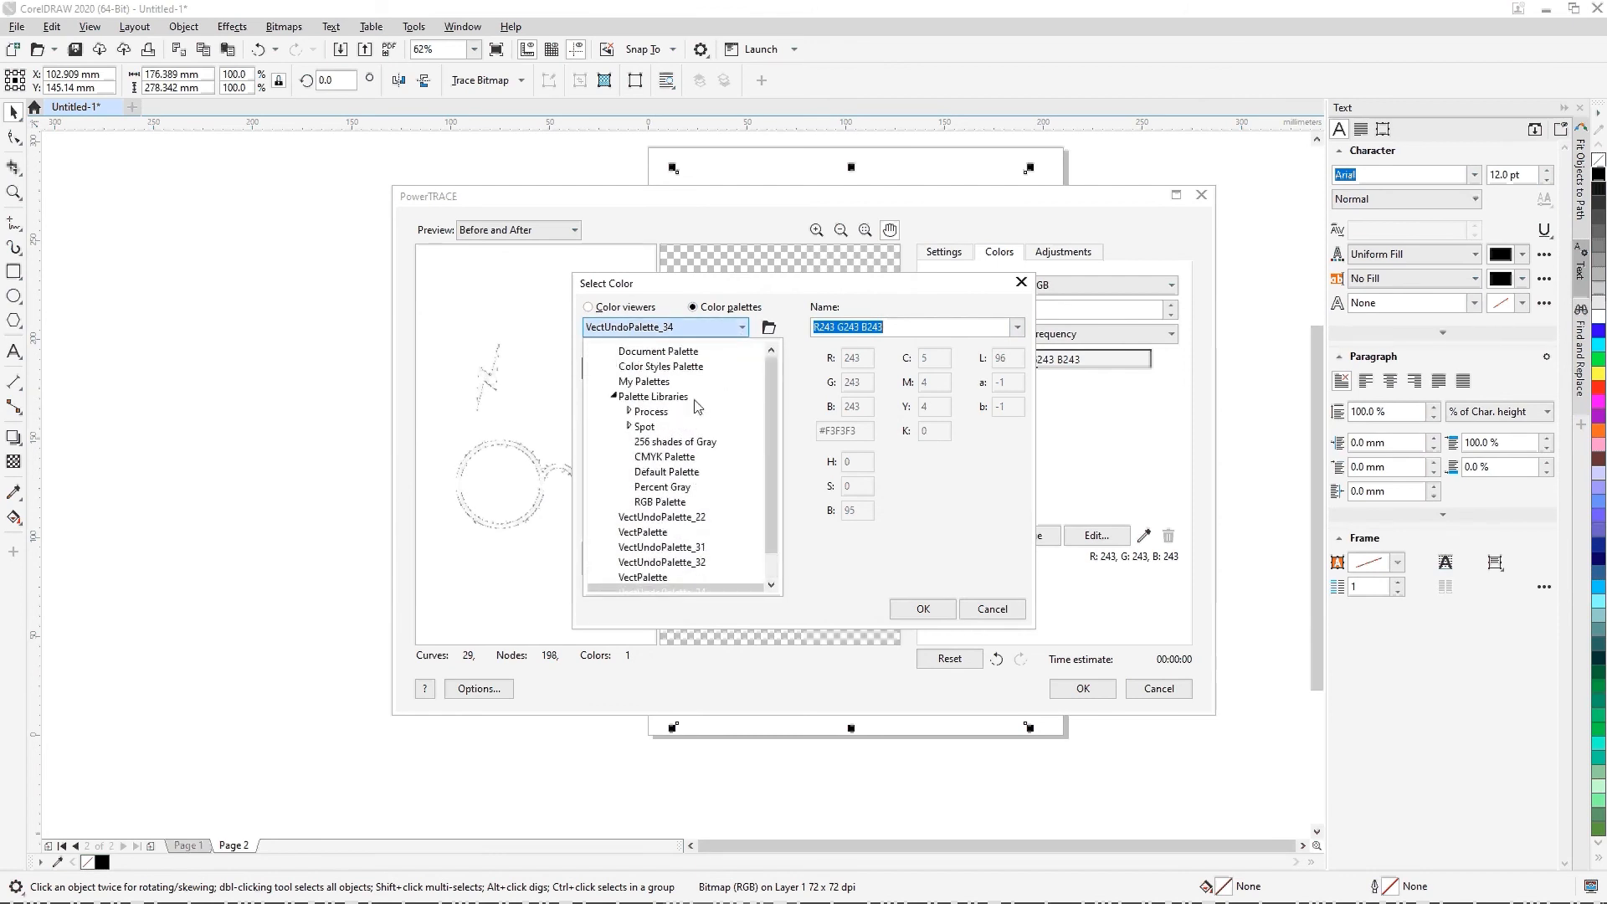
{"action": "left_click", "coordinate": [695, 503]}
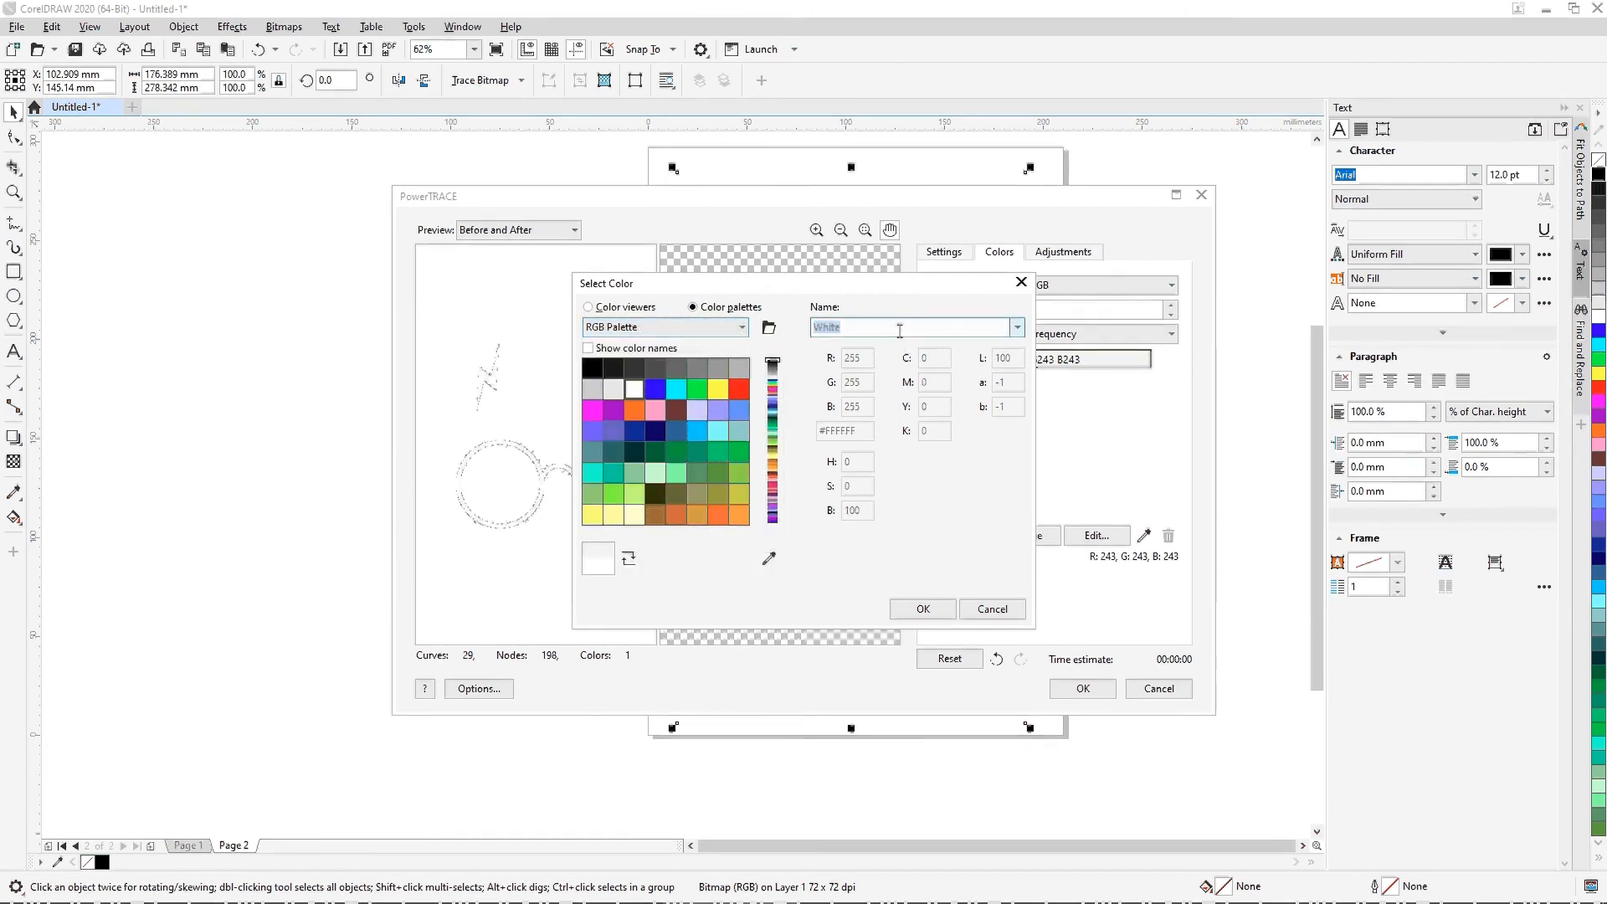
{"action": "scroll", "coordinate": [903, 334], "scroll_direction": "up", "scroll_amount": 10}
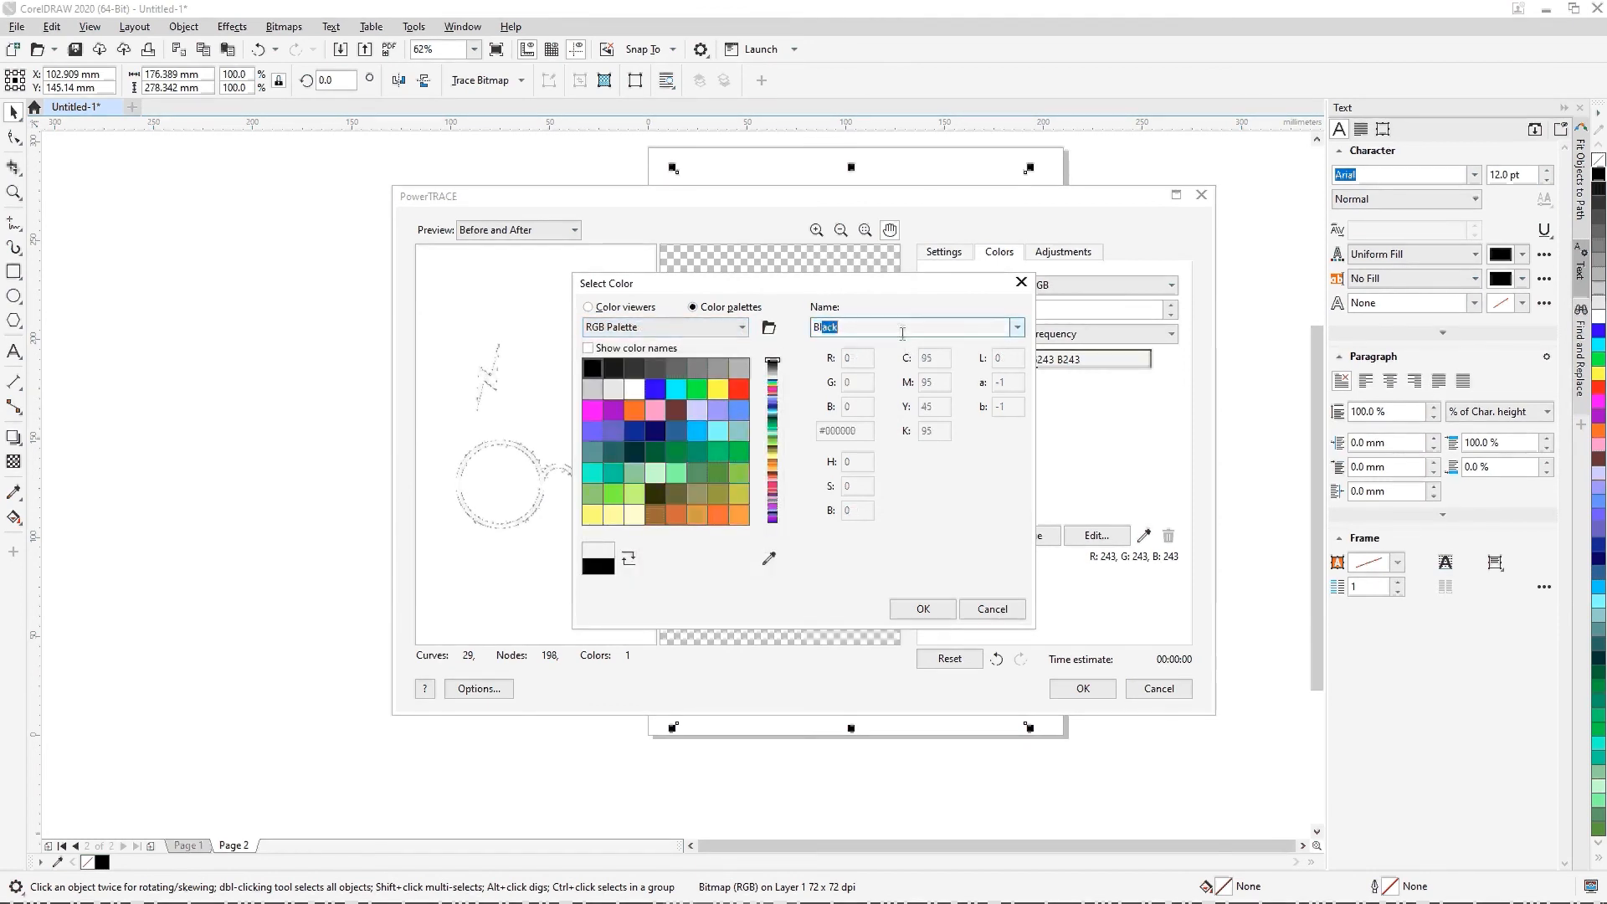
{"action": "left_click", "coordinate": [931, 608]}
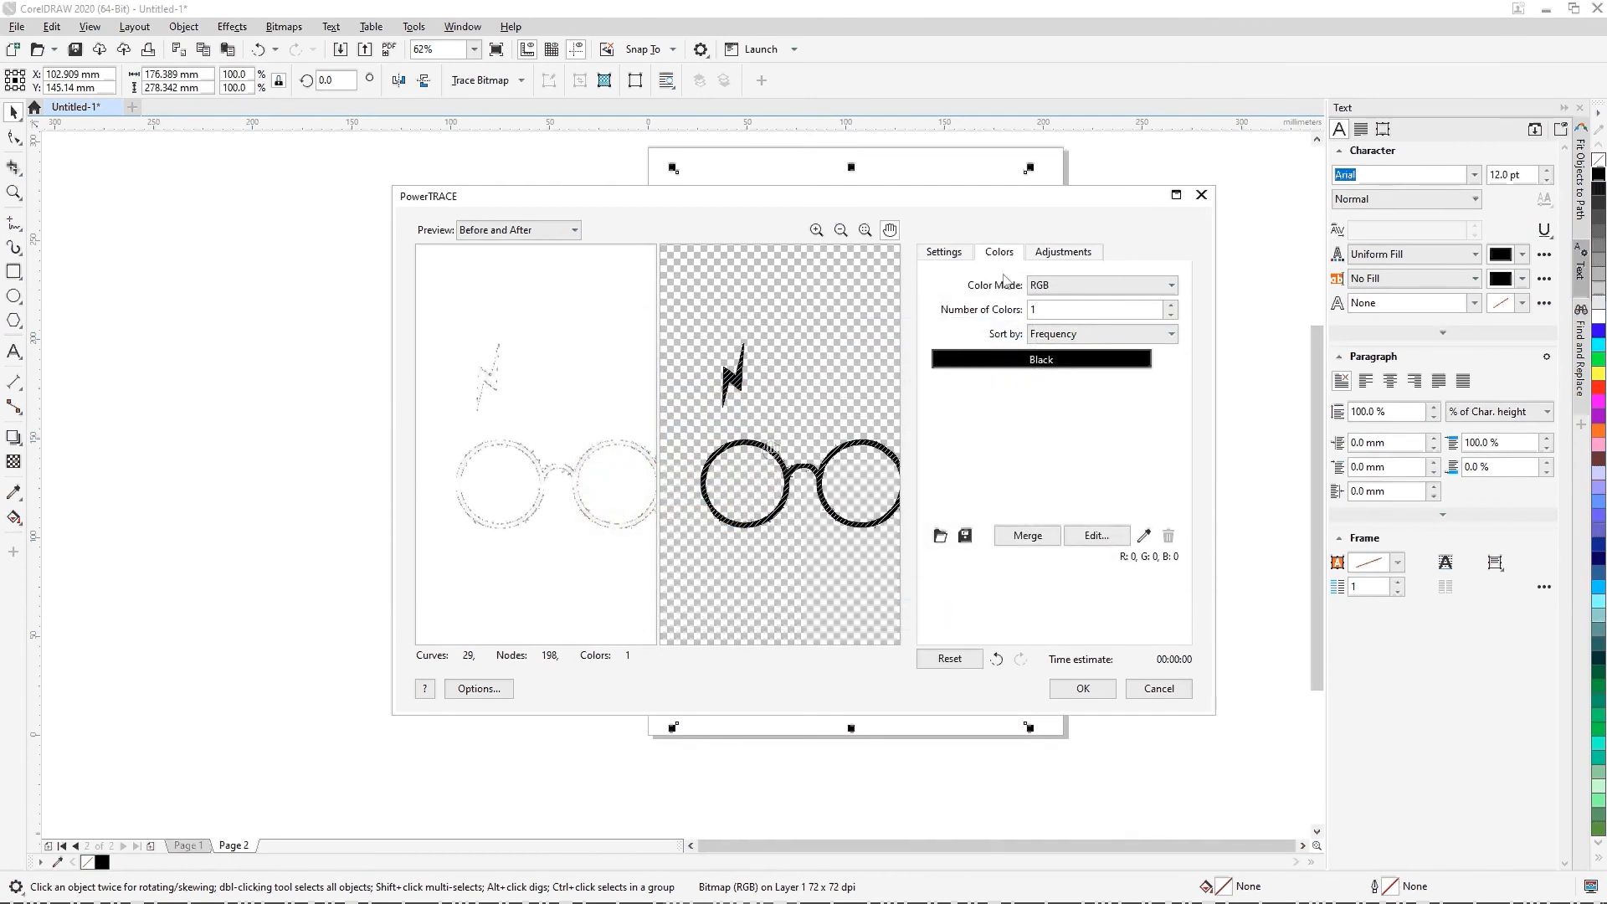
Step: Accept the PowerTRACE result and move the traced glasses and lightning bolt beside the original bitmap, level with it
{"action": "left_click", "coordinate": [939, 254]}
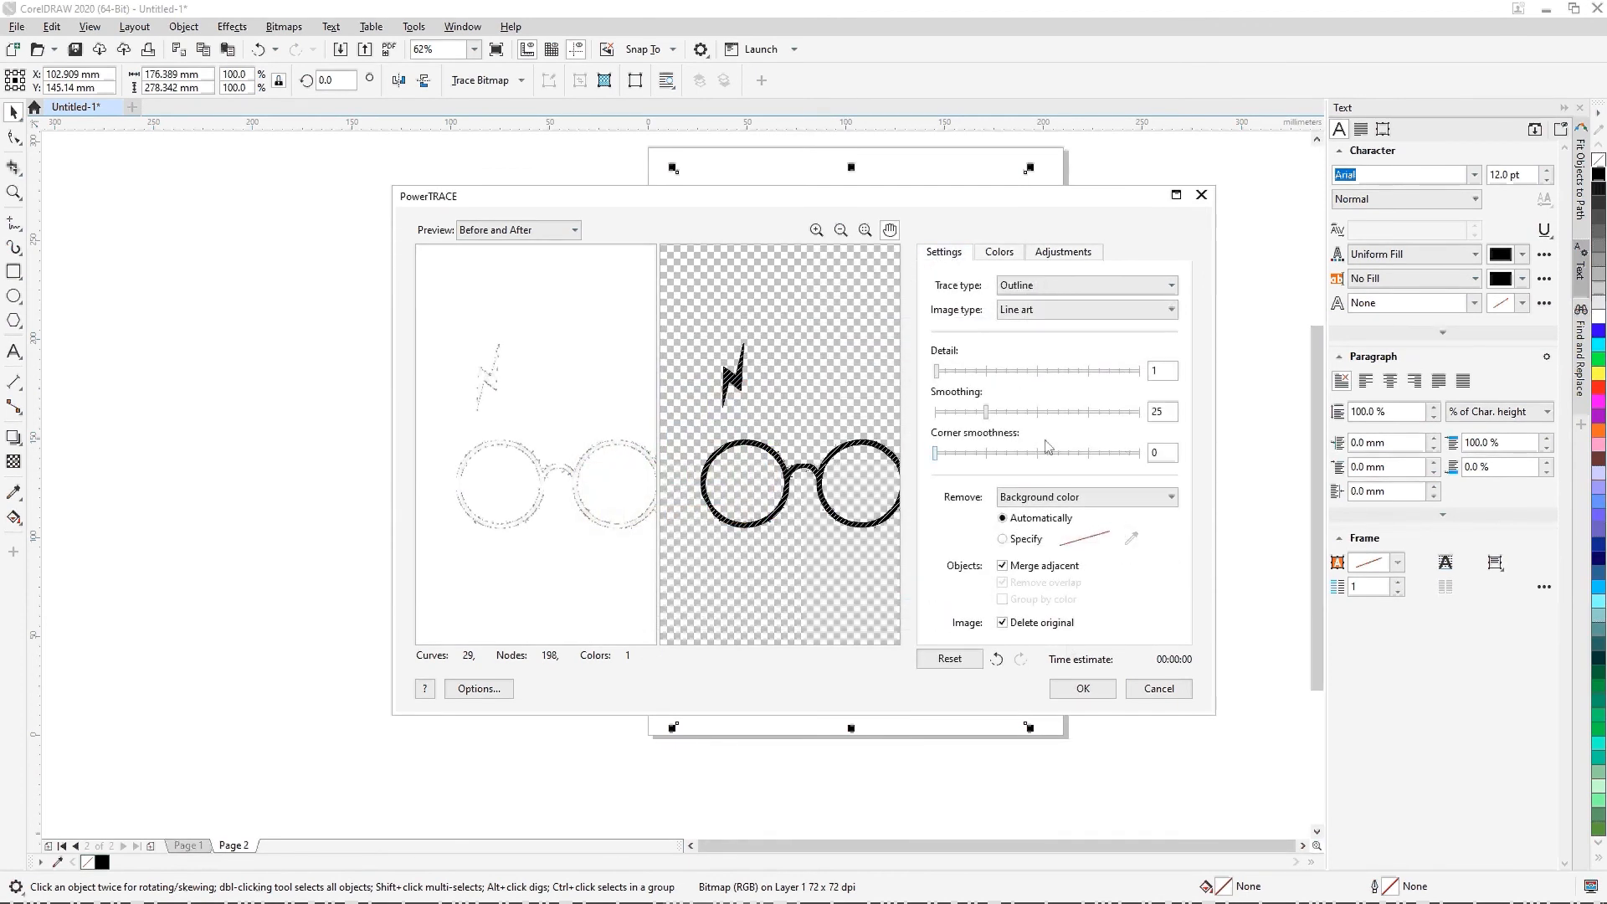
{"action": "left_click", "coordinate": [1081, 688]}
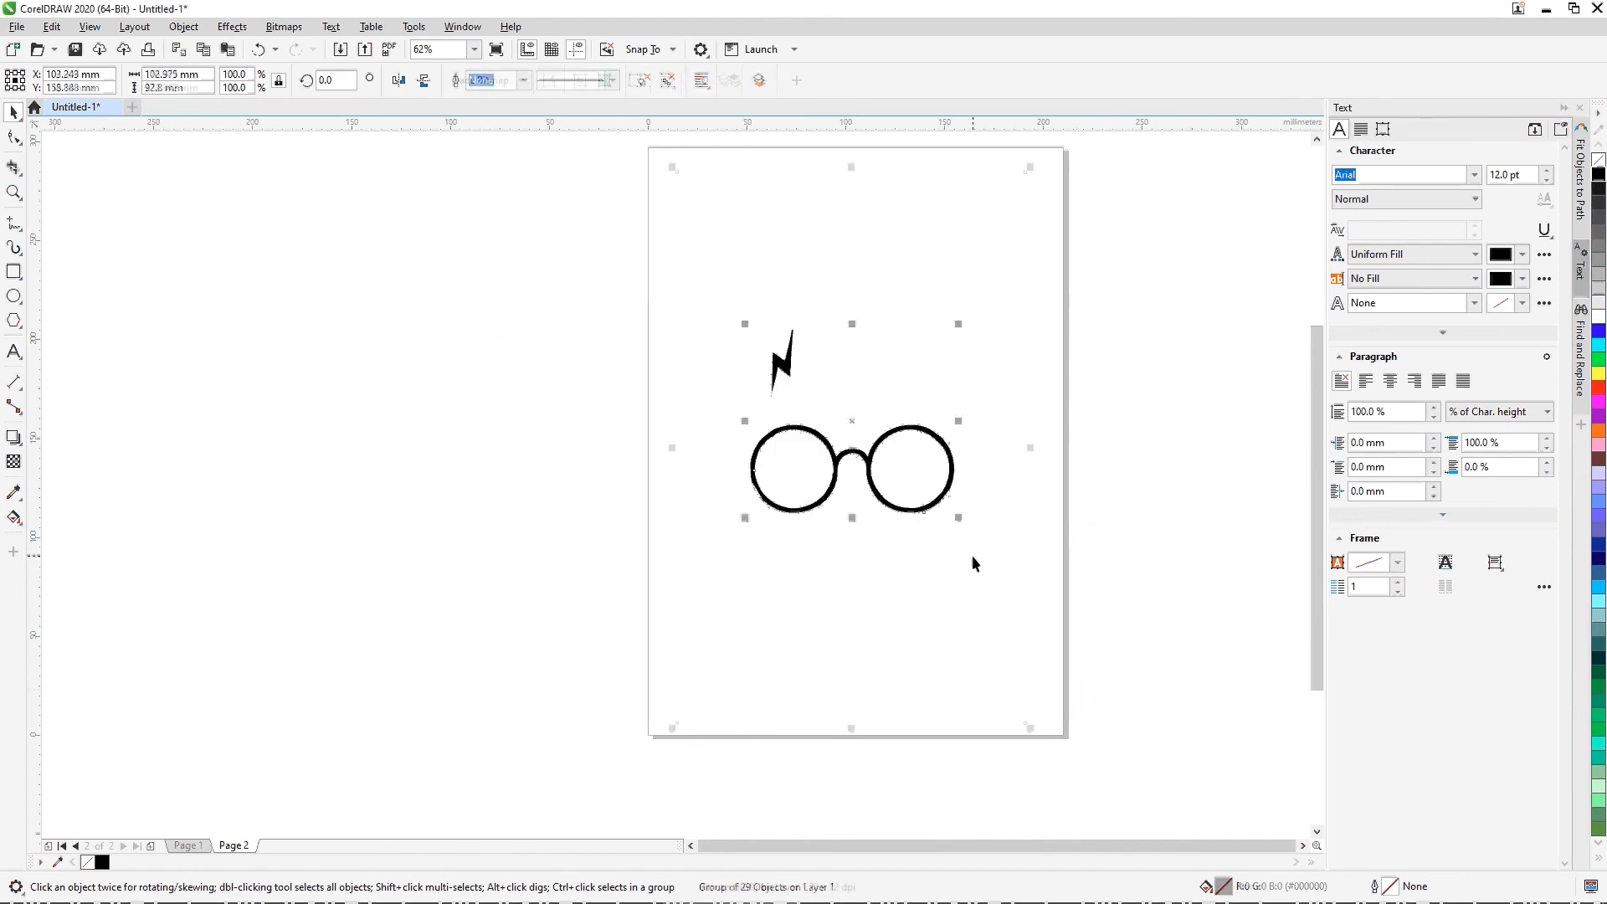
{"action": "scroll", "coordinate": [964, 556], "scroll_direction": "up", "scroll_amount": 5}
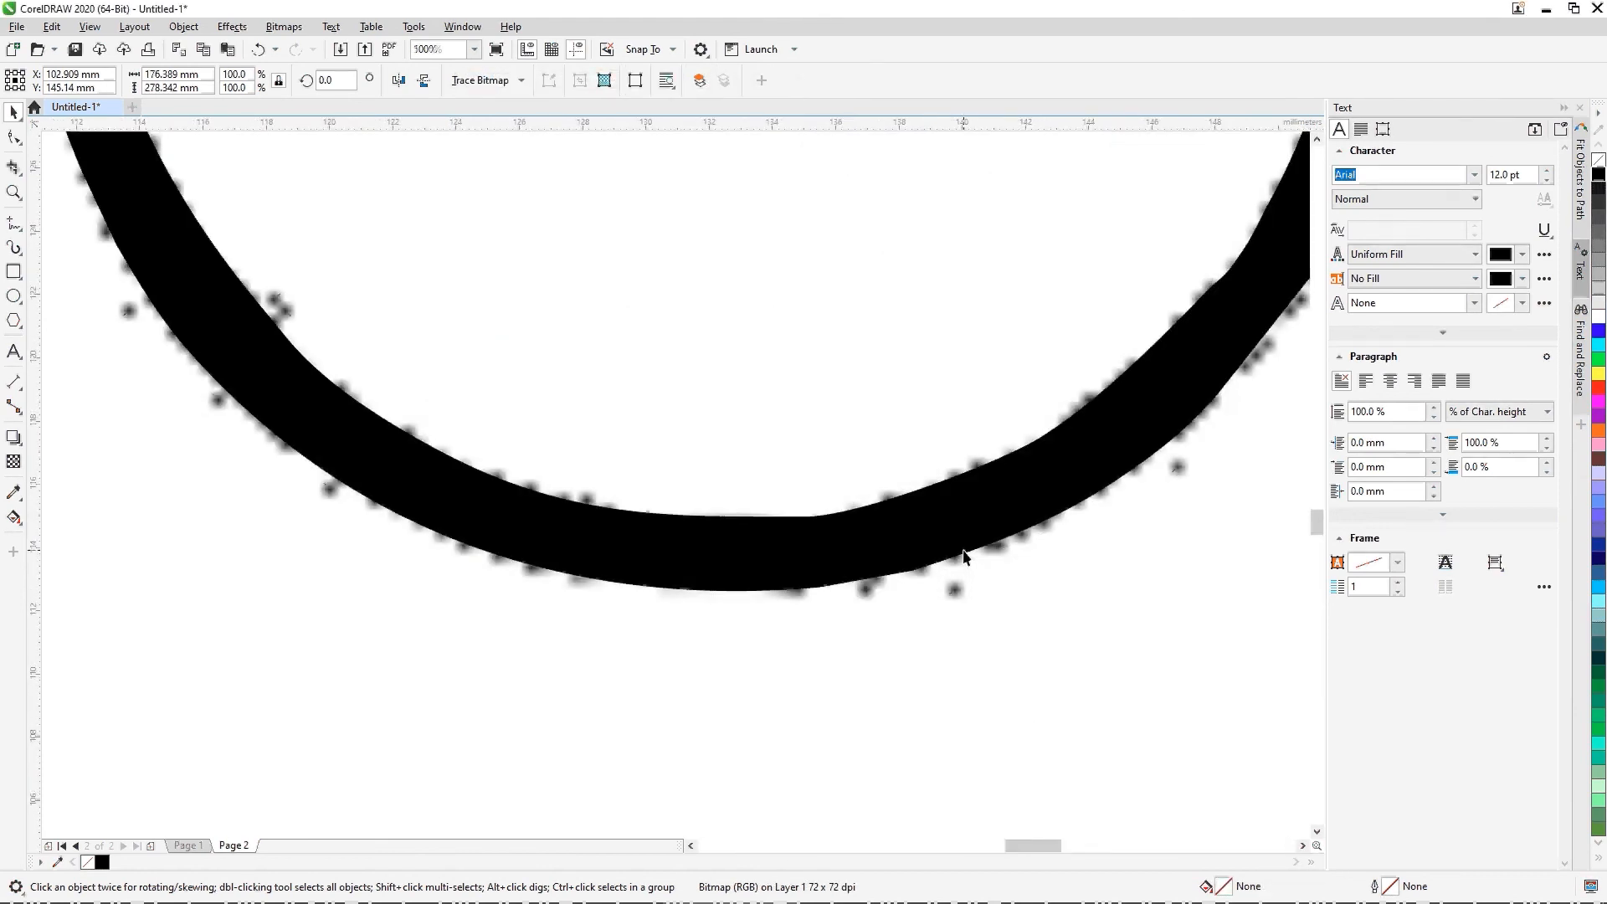
{"action": "scroll", "coordinate": [964, 556], "scroll_direction": "down", "scroll_amount": 2}
{"action": "left_click_drag", "start_coordinate": [847, 454], "coordinate": [1105, 776]}
{"action": "left_click", "coordinate": [854, 435]}
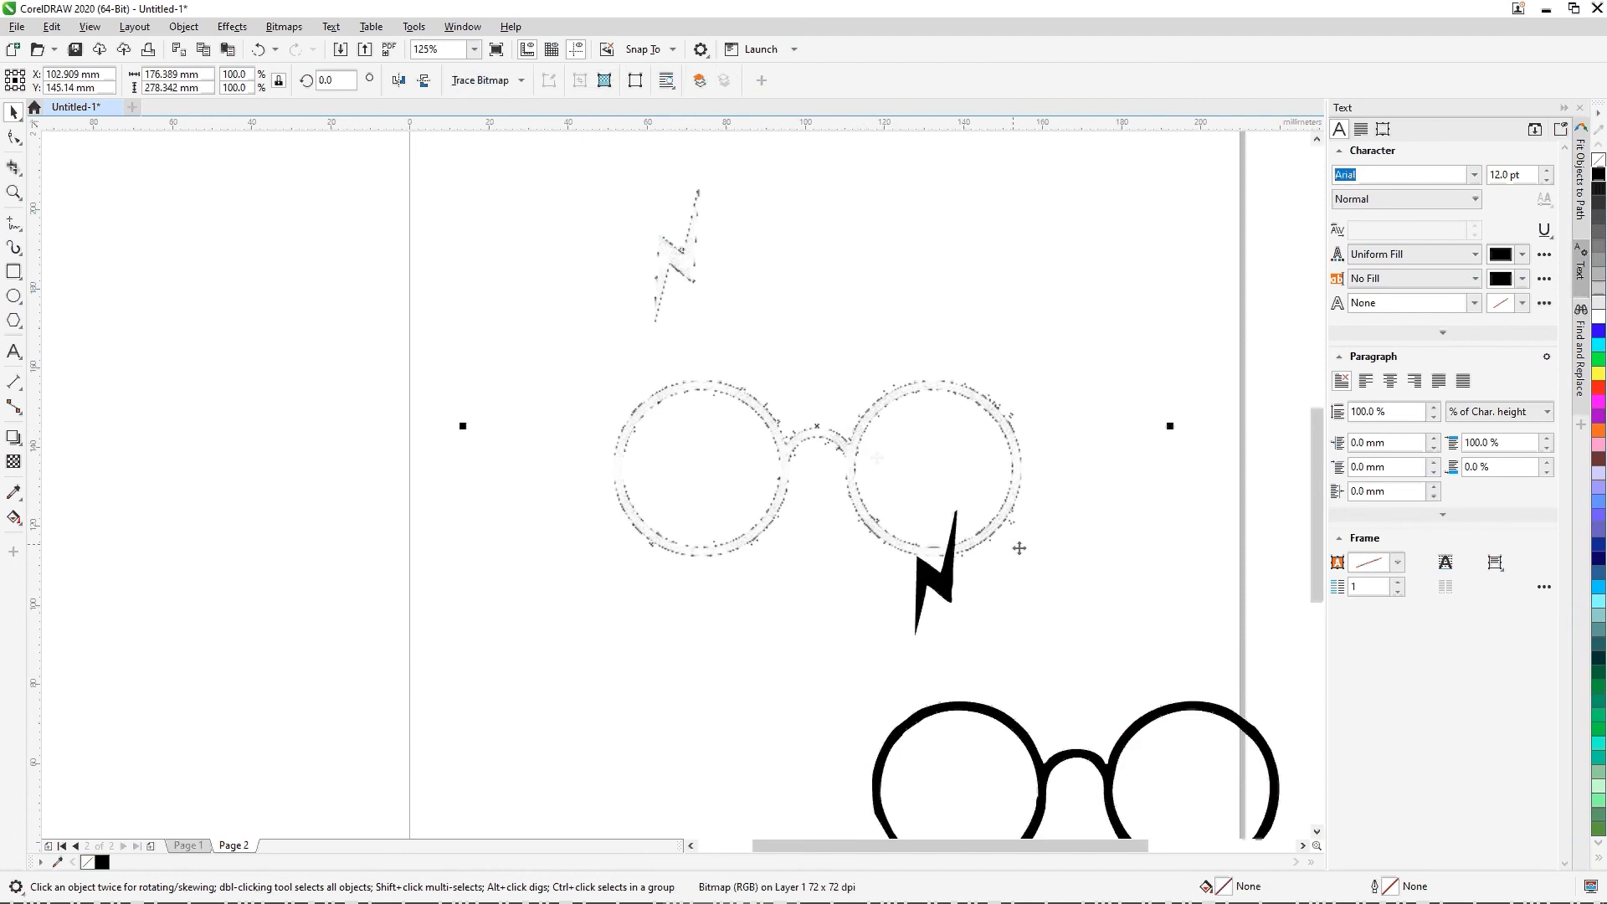
{"action": "left_click_drag", "start_coordinate": [1028, 734], "coordinate": [1153, 427]}
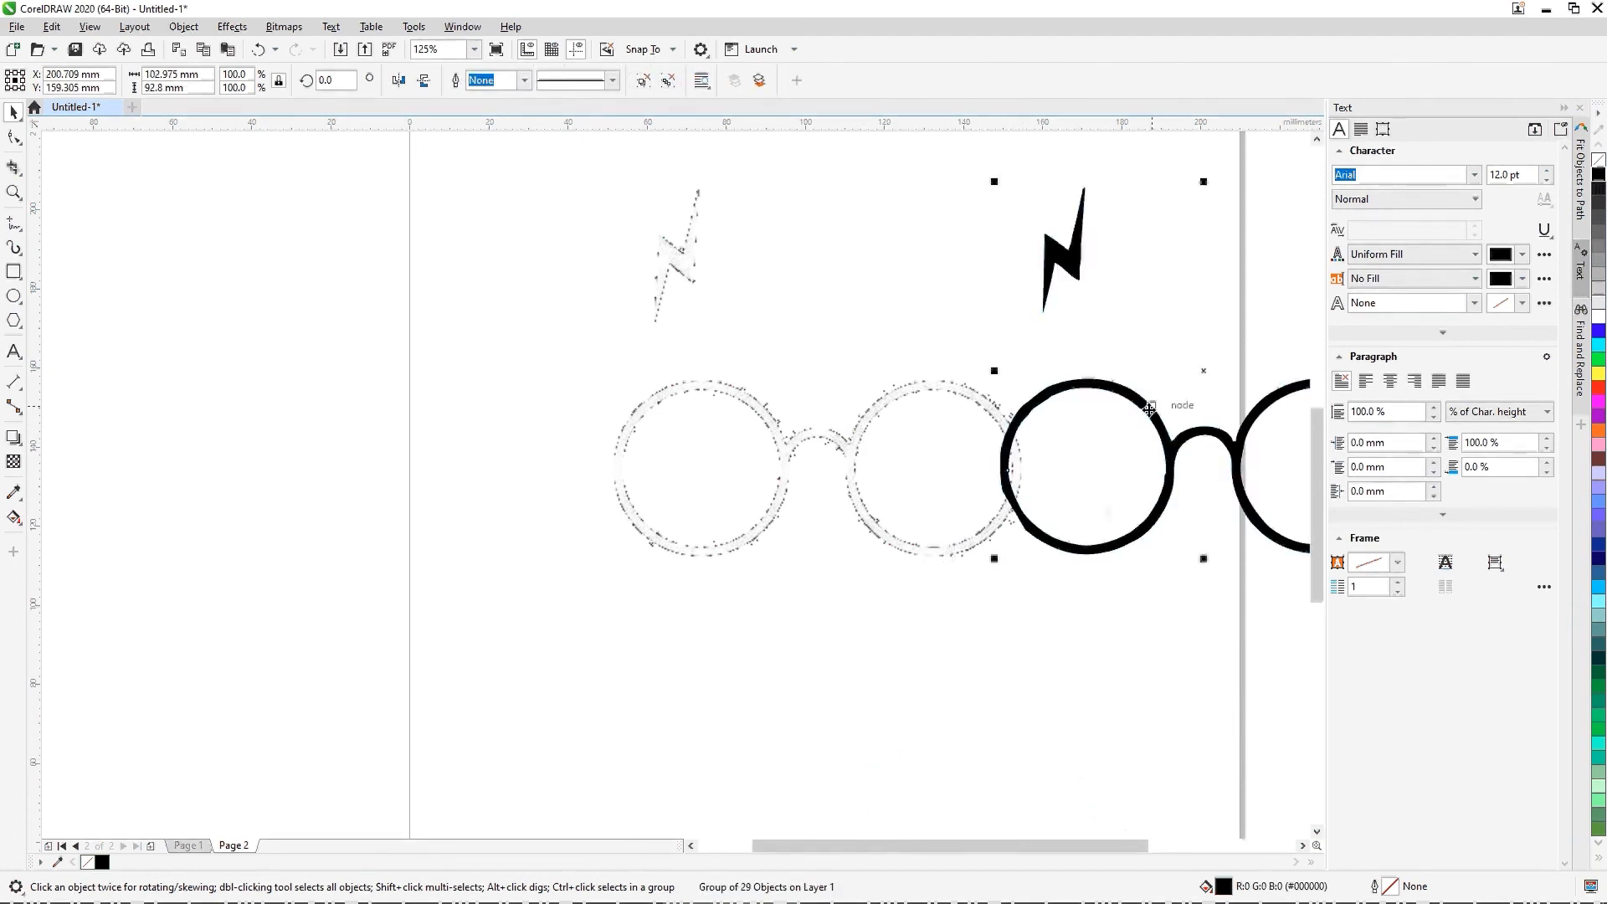
Step: Compare the edges of the traced glasses and lightning bolt with the pixelated original bitmap at close range
{"action": "scroll", "coordinate": [1105, 506], "scroll_direction": "up", "scroll_amount": 4}
{"action": "scroll", "coordinate": [912, 615], "scroll_direction": "down", "scroll_amount": 4}
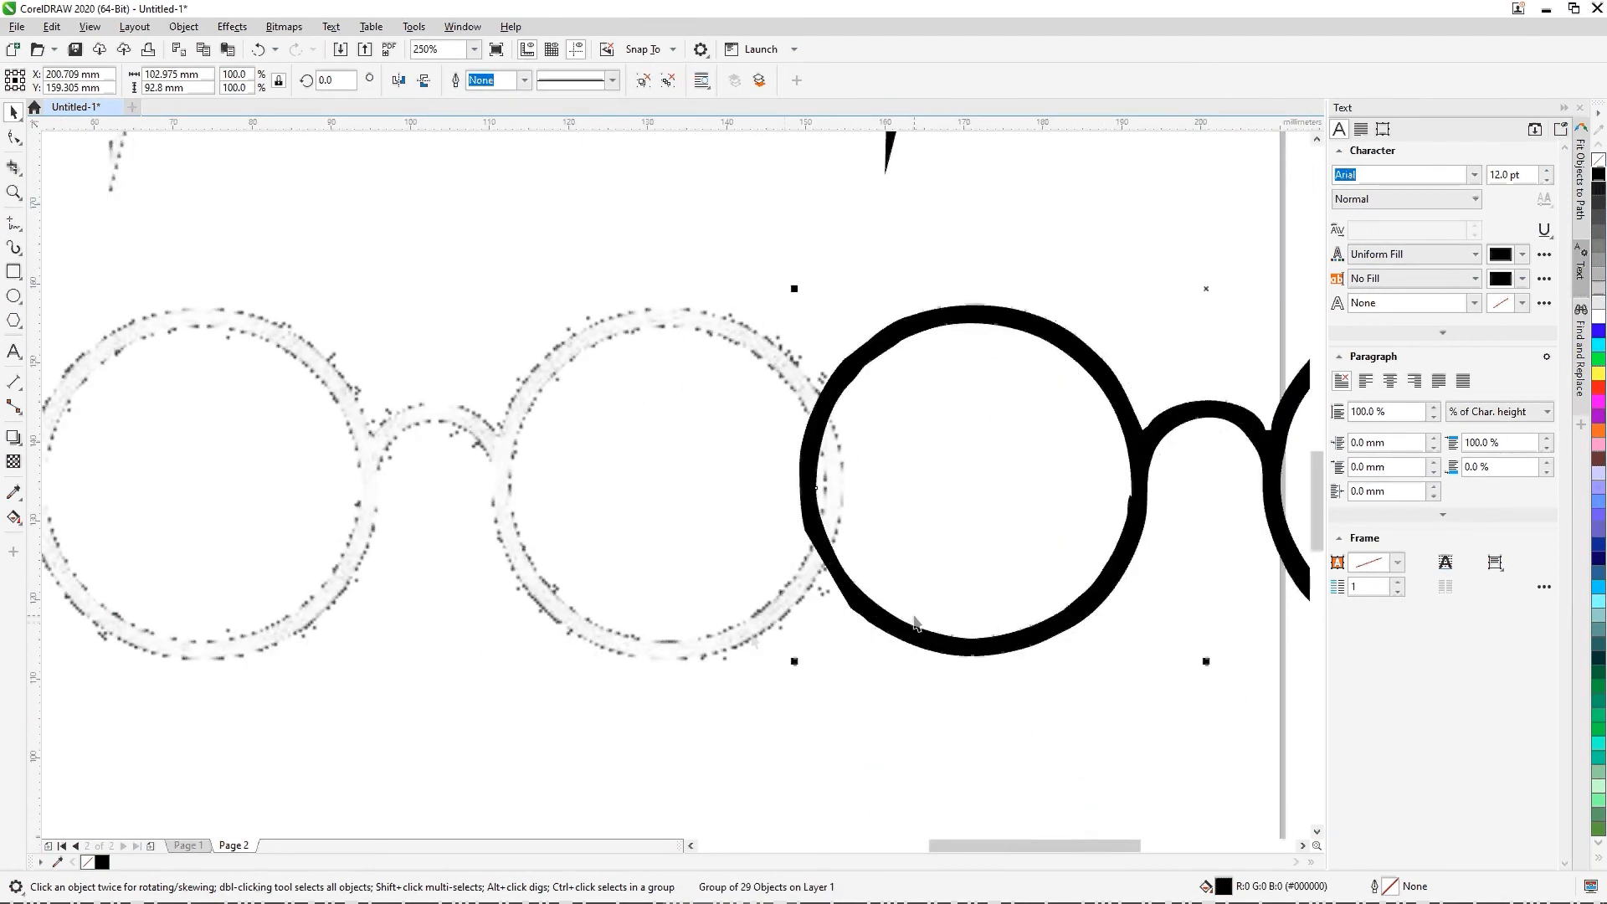
{"action": "scroll", "coordinate": [756, 641], "scroll_direction": "up", "scroll_amount": 6}
{"action": "scroll", "coordinate": [831, 583], "scroll_direction": "down", "scroll_amount": 4}
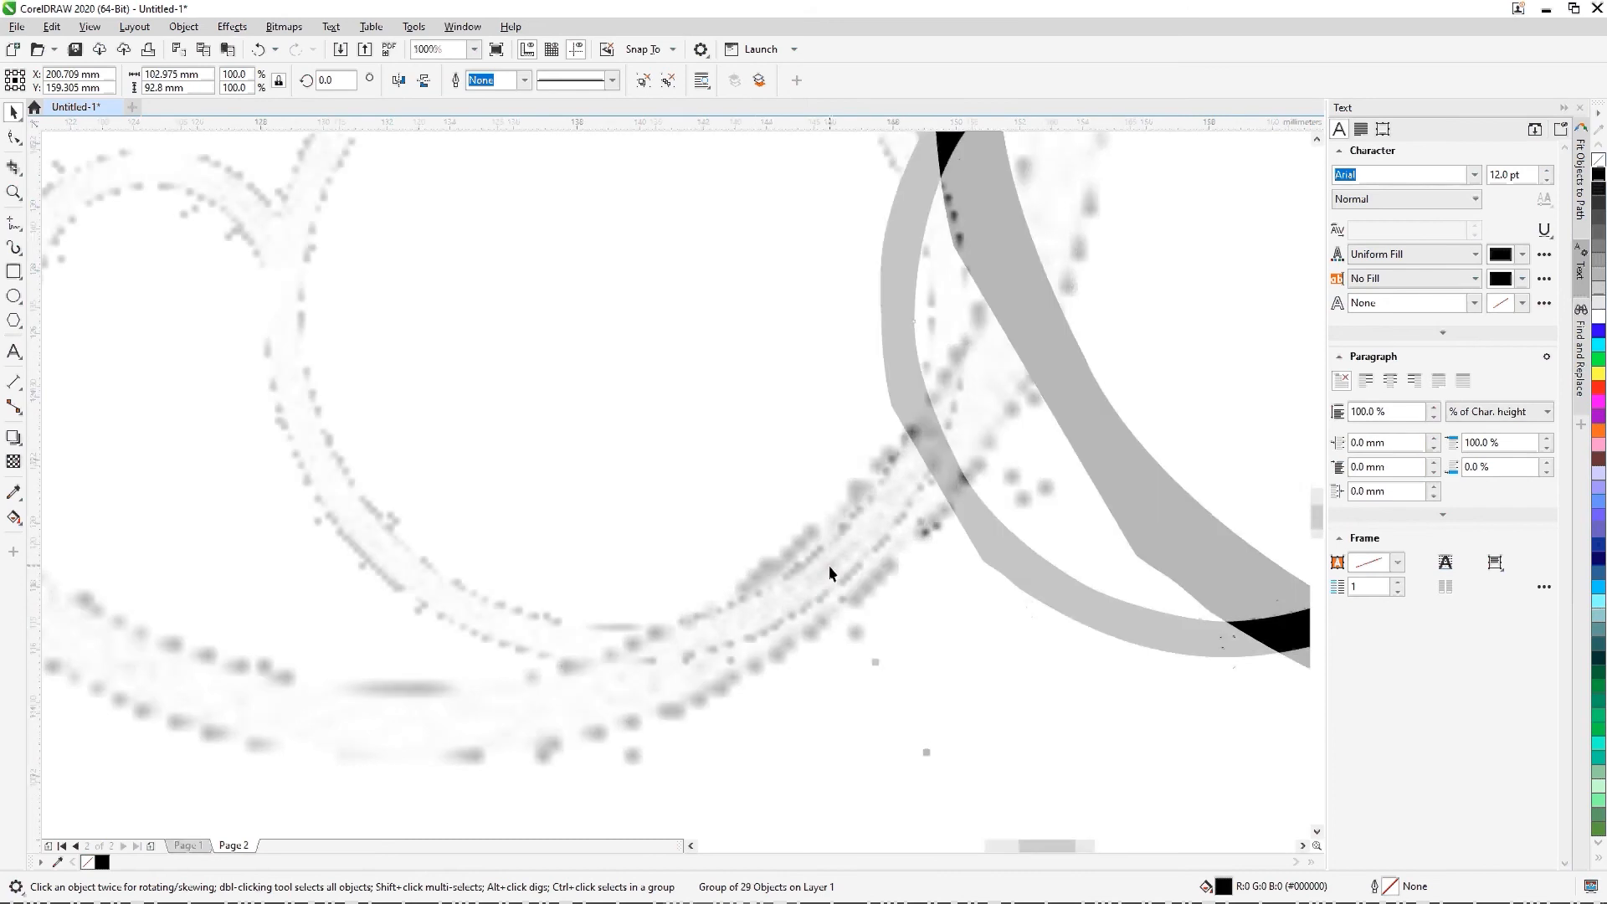
{"action": "scroll", "coordinate": [549, 385], "scroll_direction": "up", "scroll_amount": 4}
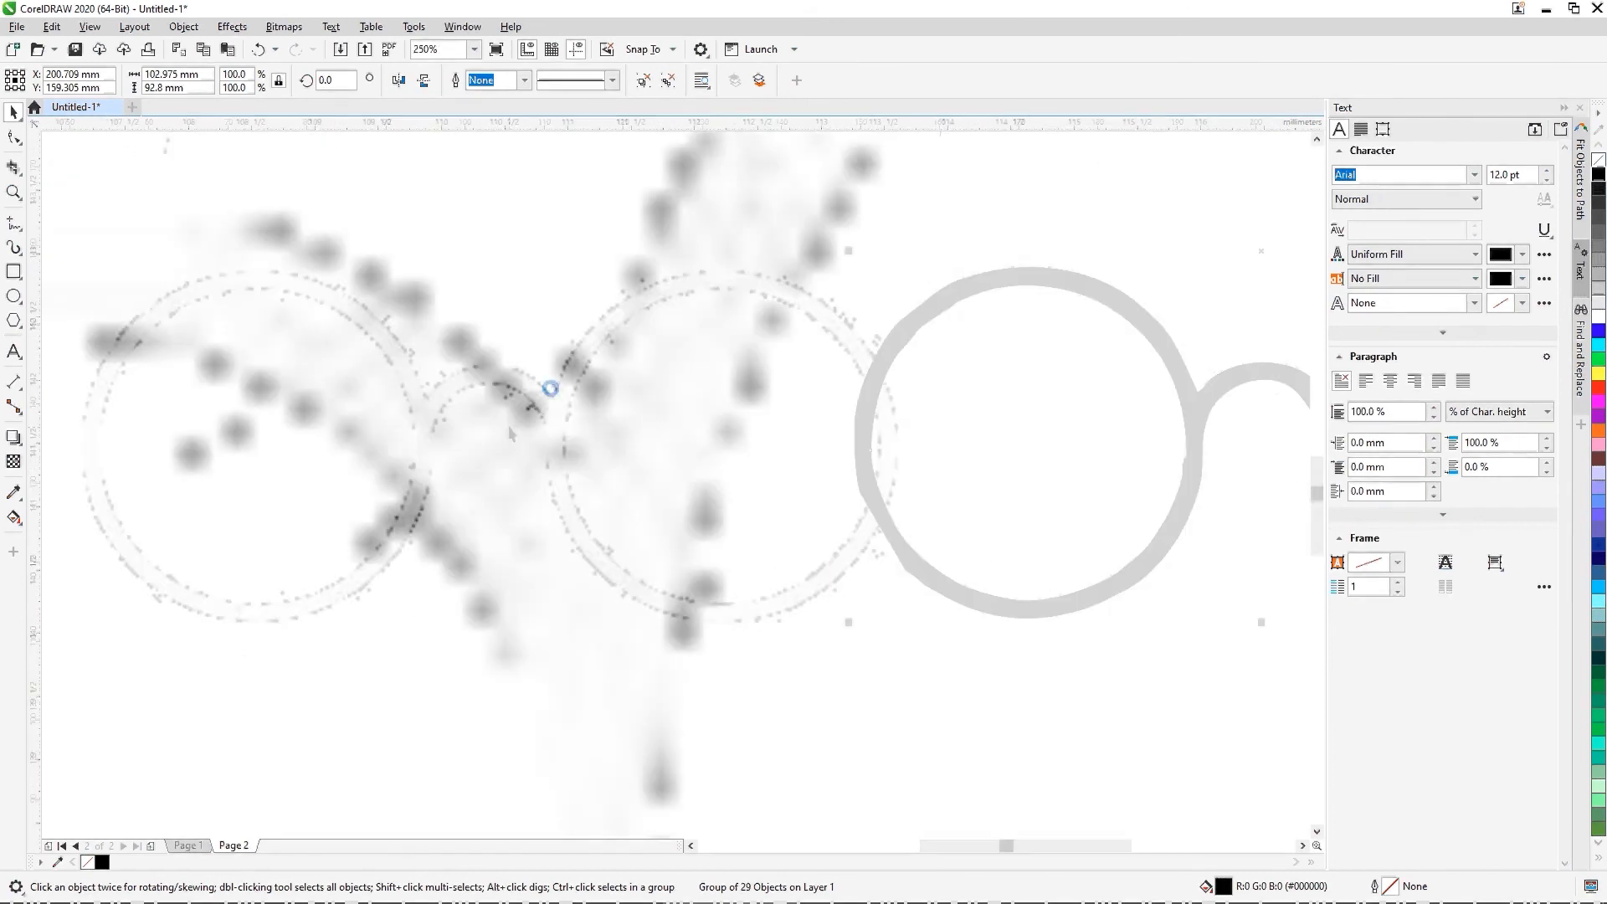
{"action": "scroll", "coordinate": [630, 479], "scroll_direction": "down", "scroll_amount": 4}
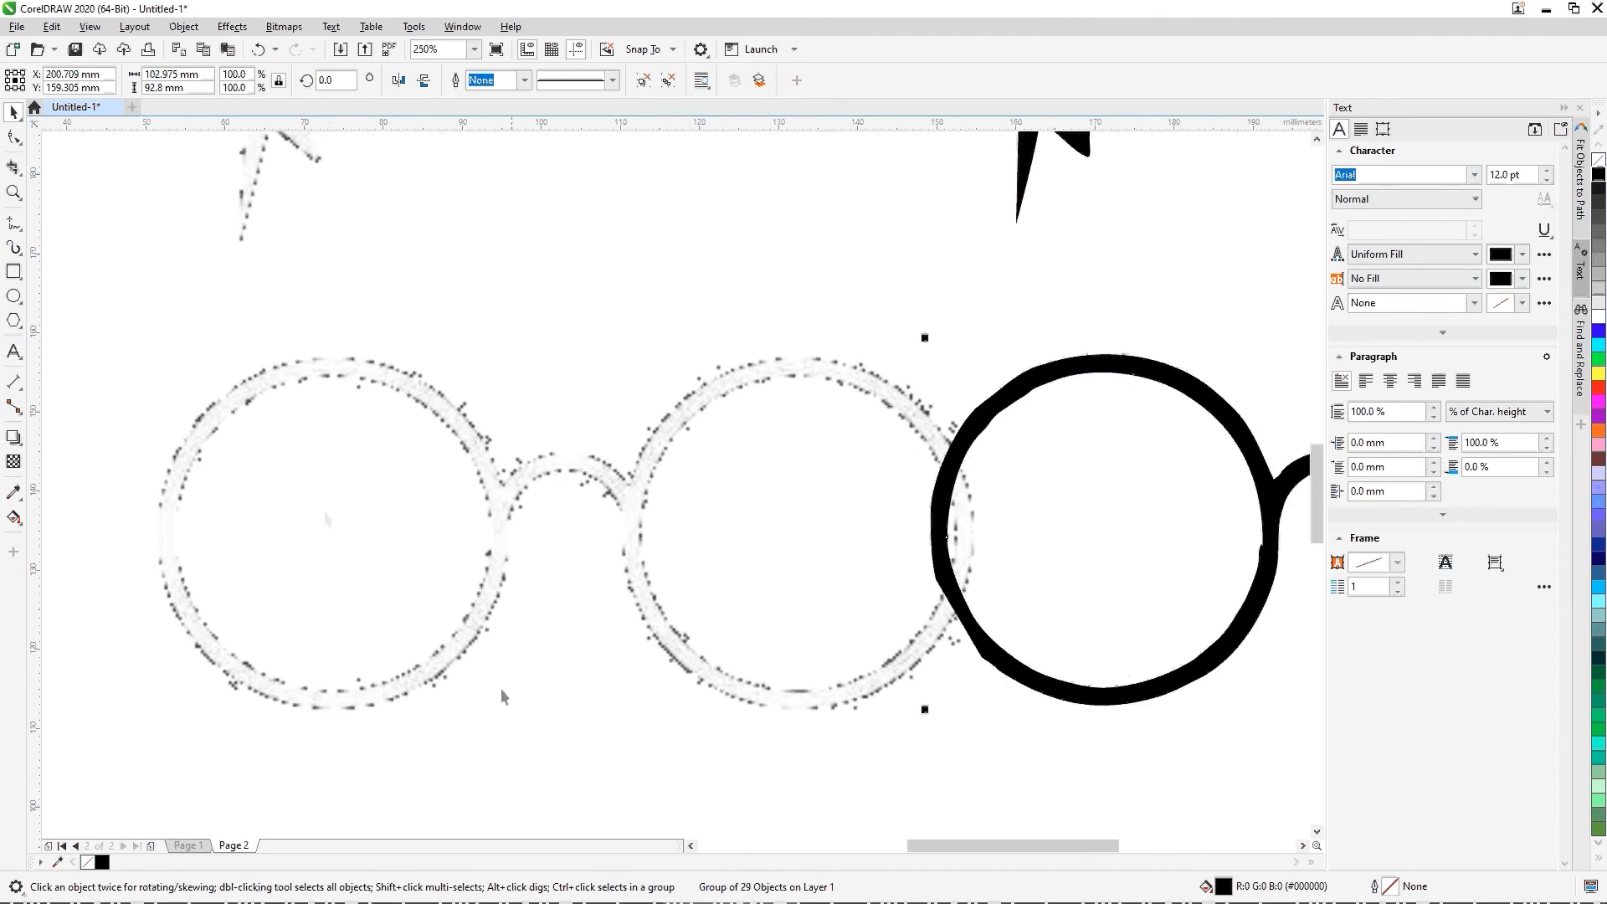
{"action": "scroll", "coordinate": [586, 482], "scroll_direction": "down", "scroll_amount": 2}
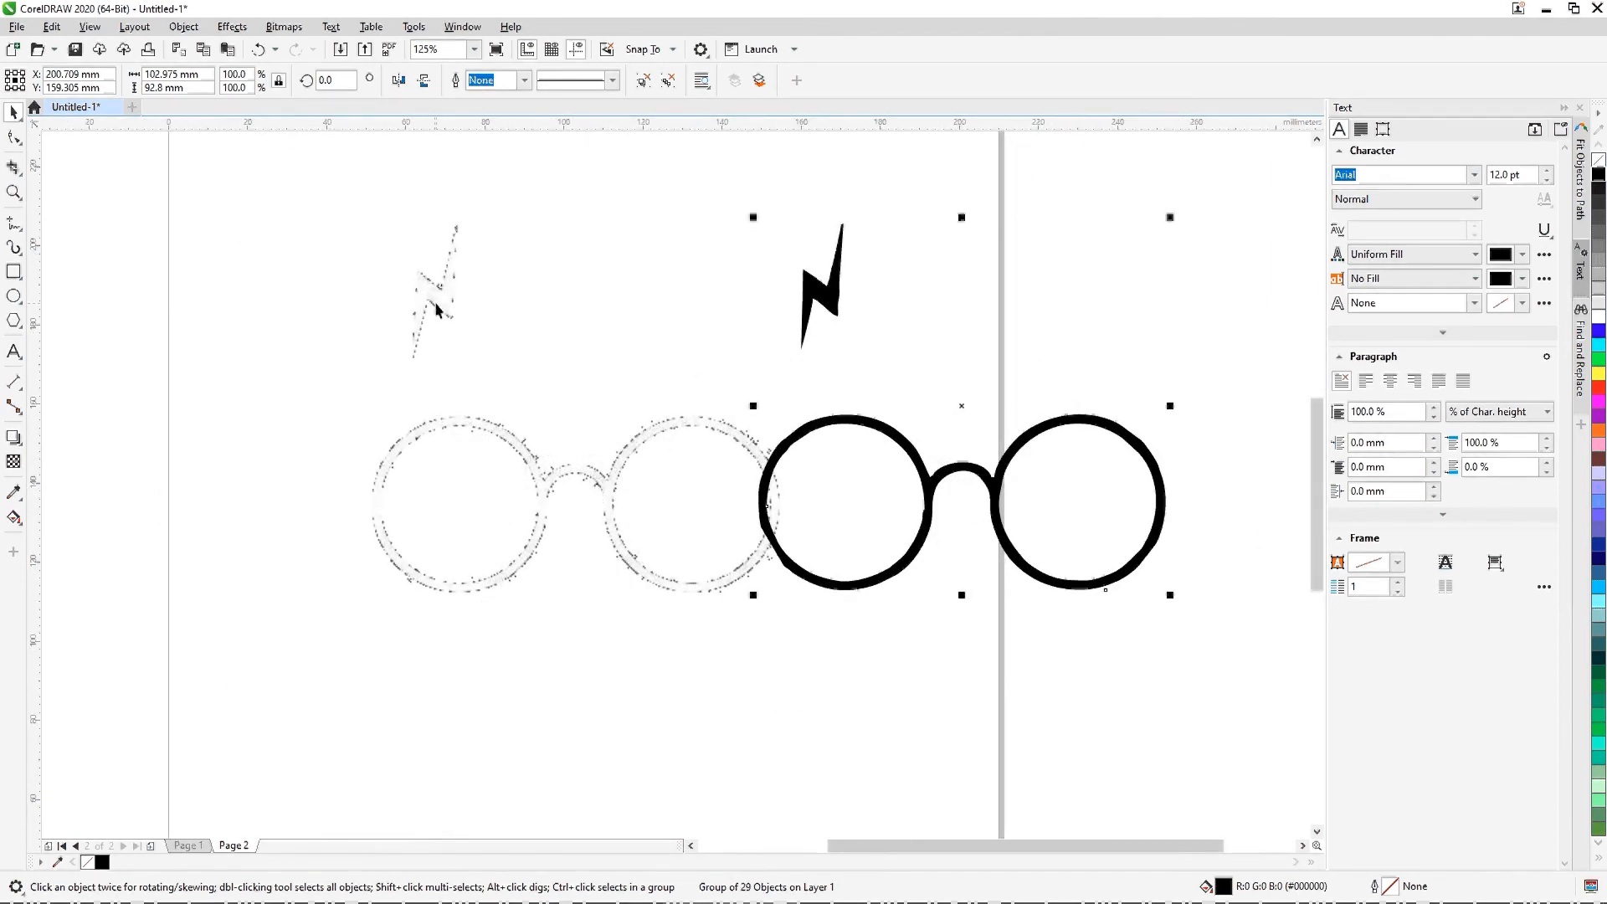
{"action": "scroll", "coordinate": [436, 310], "scroll_direction": "up", "scroll_amount": 6}
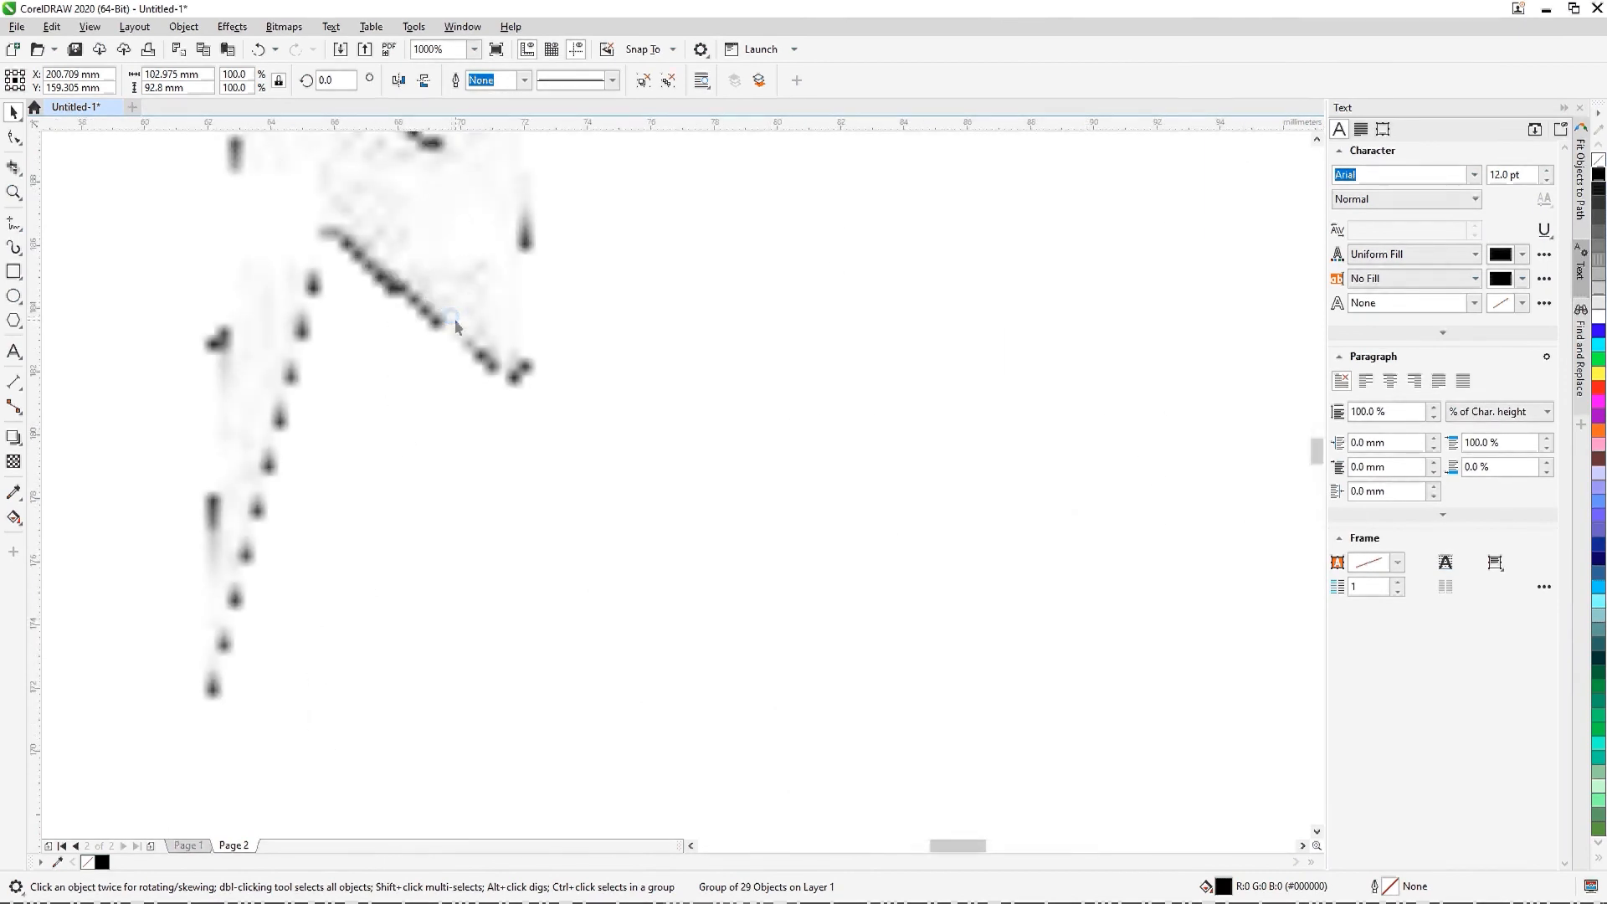
{"action": "scroll", "coordinate": [455, 319], "scroll_direction": "down", "scroll_amount": 8}
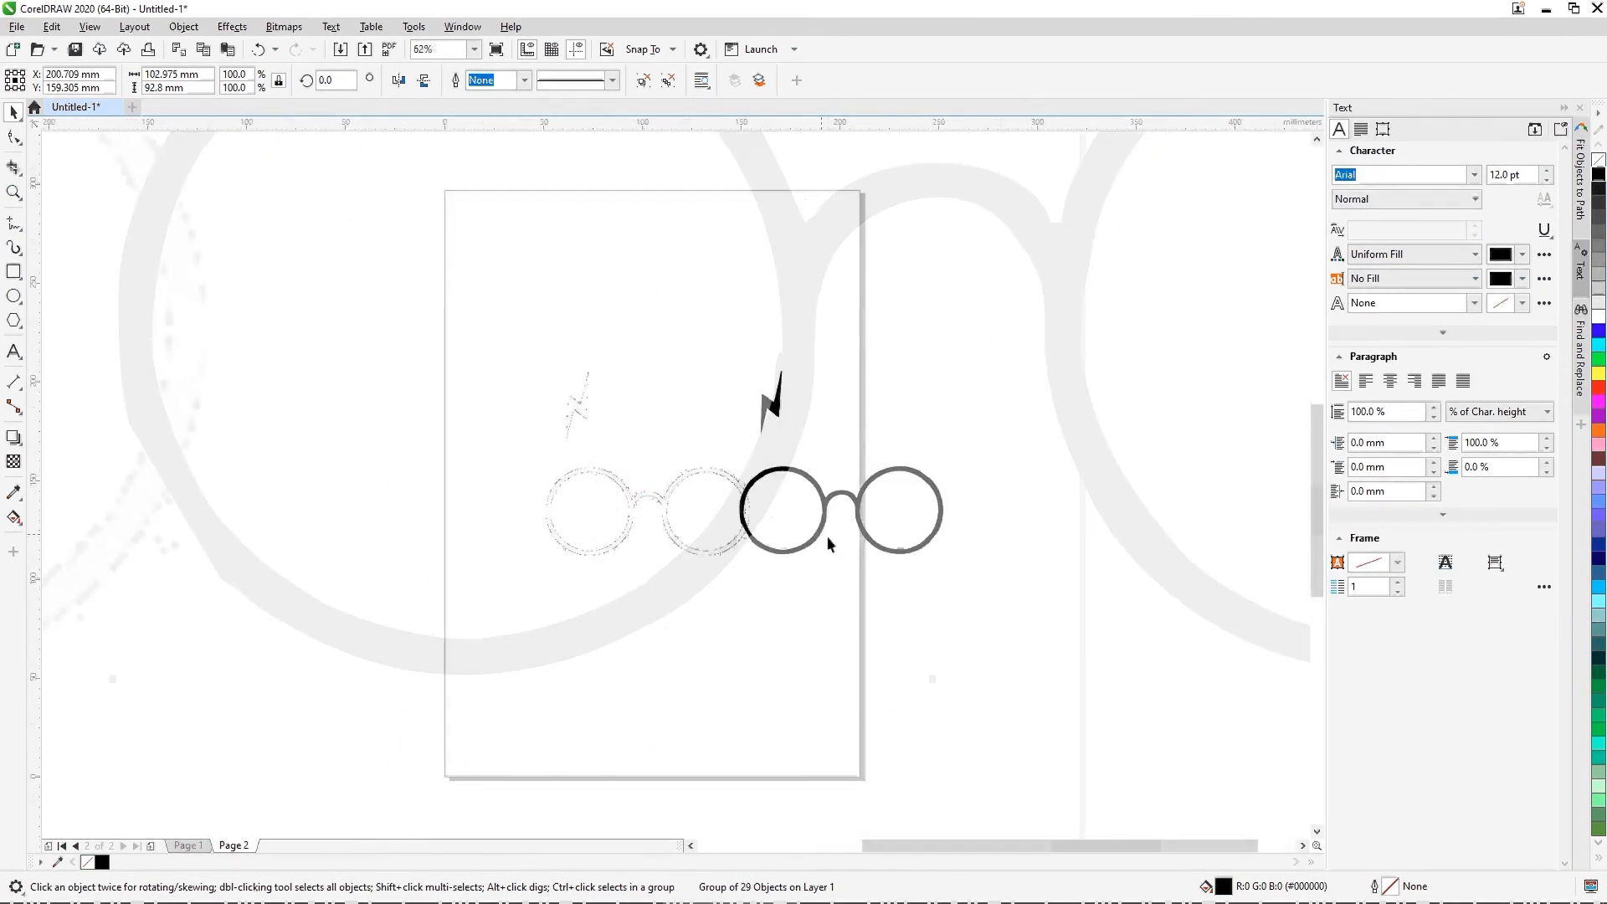
{"action": "scroll", "coordinate": [828, 542], "scroll_direction": "up", "scroll_amount": 4}
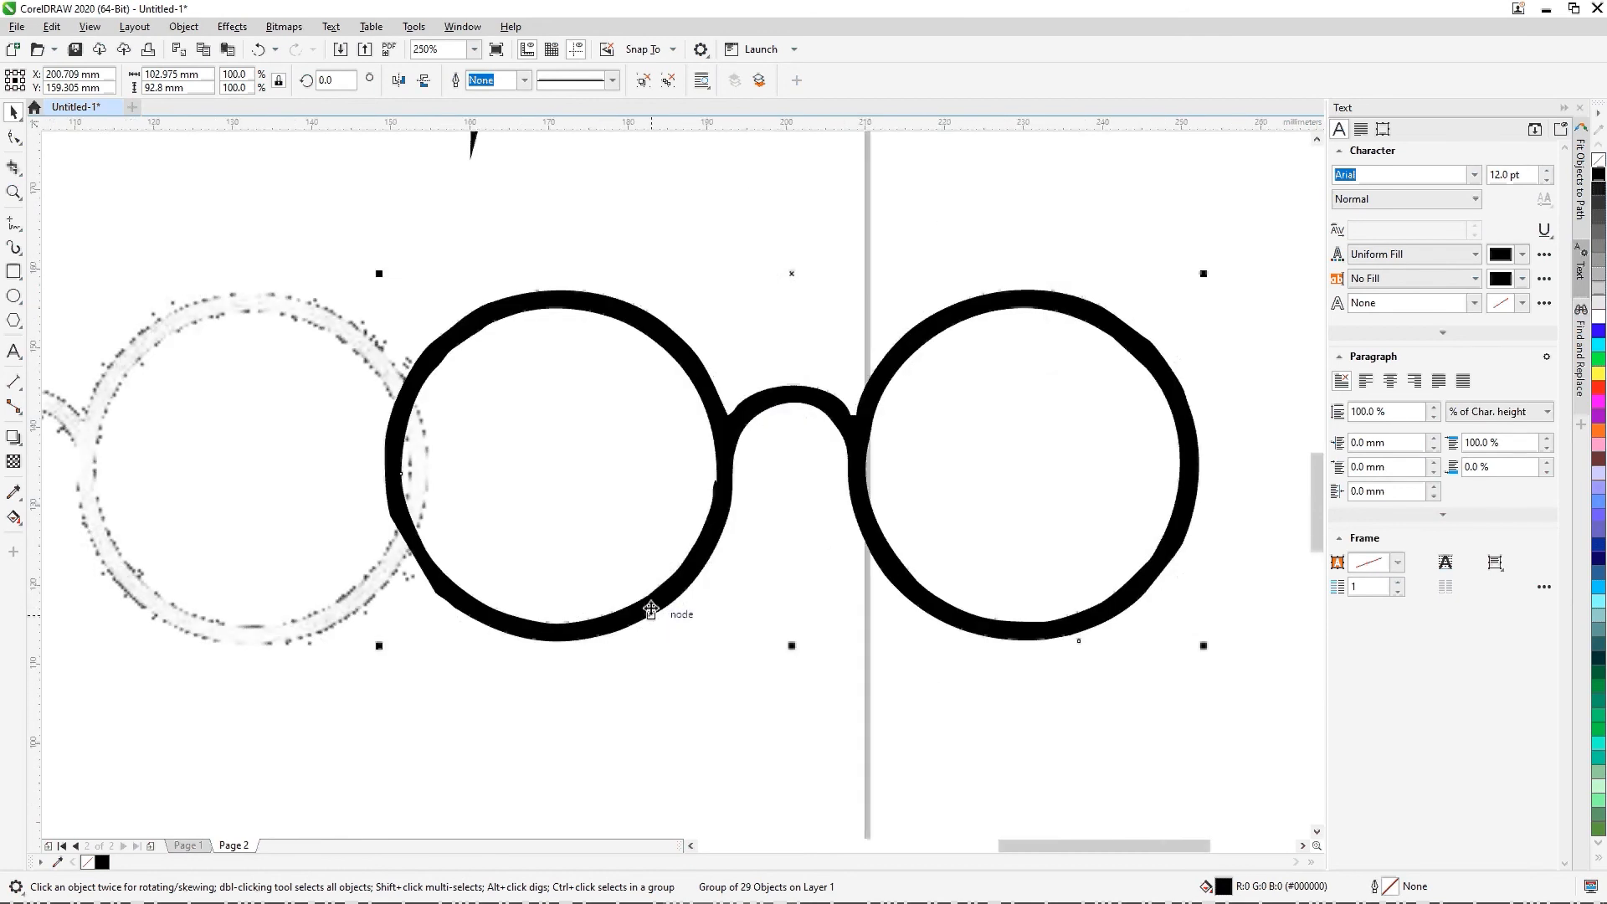
{"action": "scroll", "coordinate": [710, 477], "scroll_direction": "down", "scroll_amount": 2}
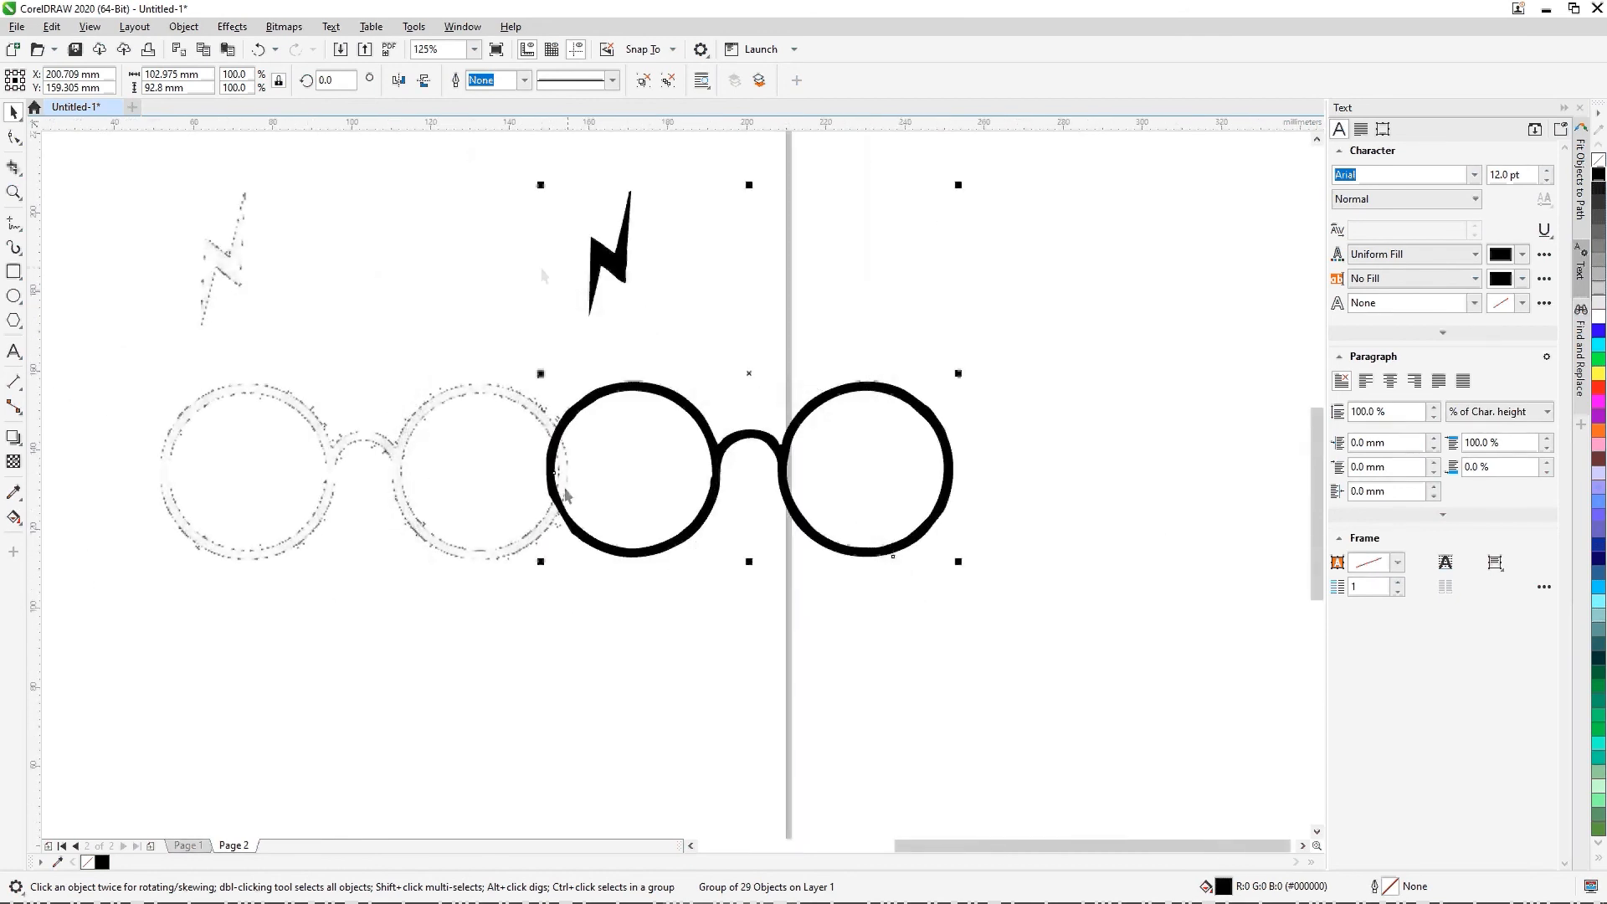
Step: Delete the original glasses bitmap and center the traced group on the page
{"action": "left_click", "coordinate": [651, 710]}
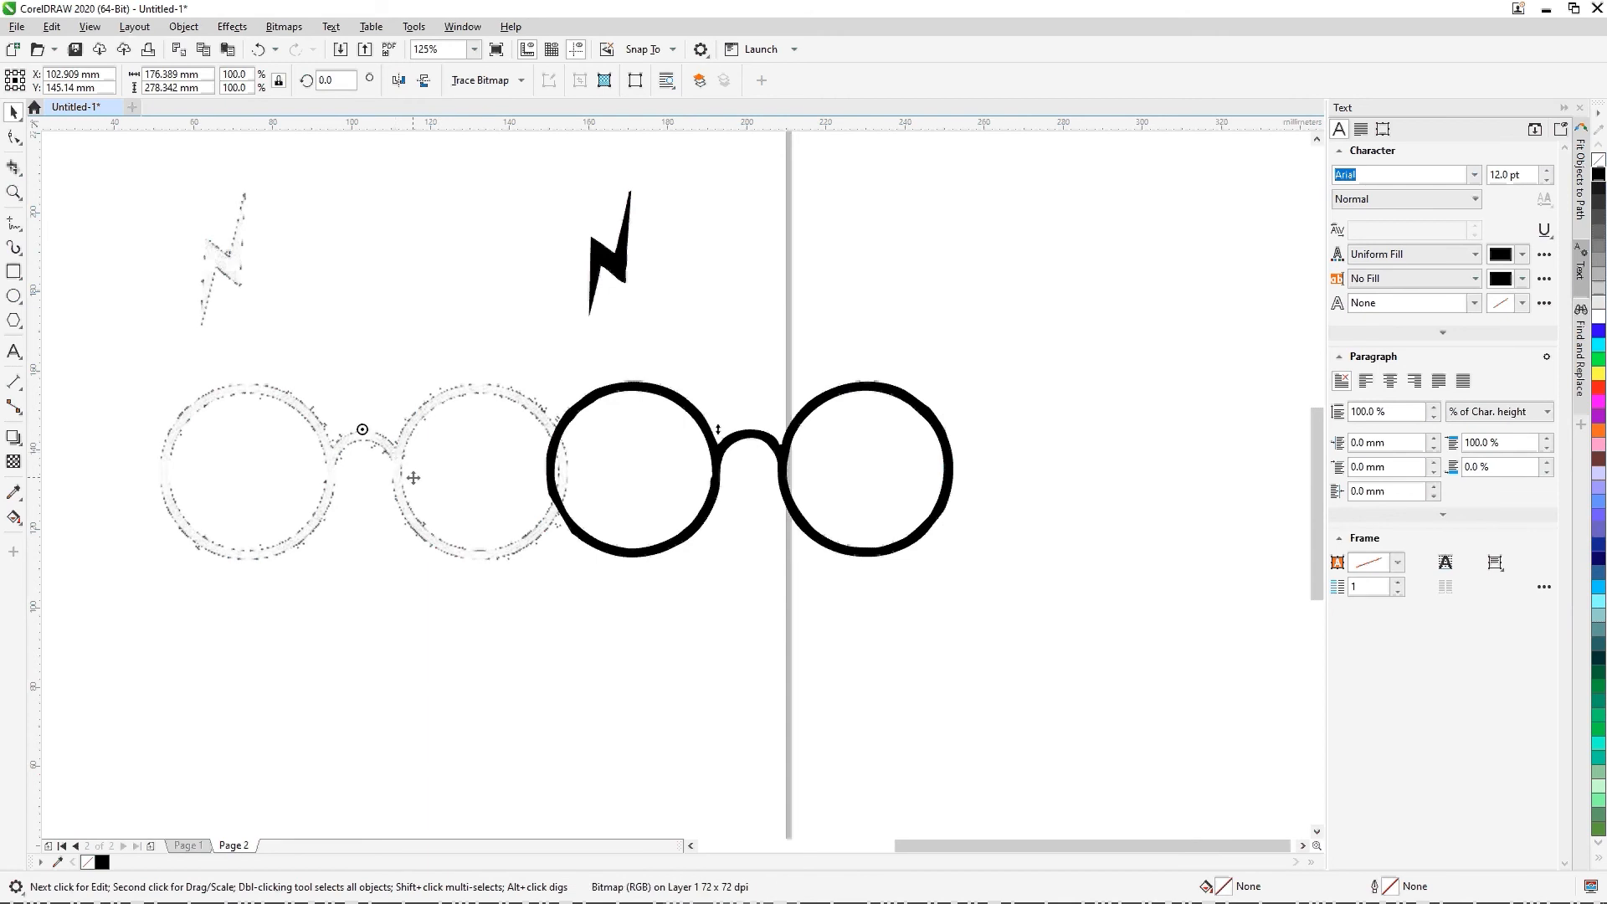
{"action": "key", "text": "Delete"}
{"action": "left_click", "coordinate": [783, 479]}
{"action": "key", "text": "p"}
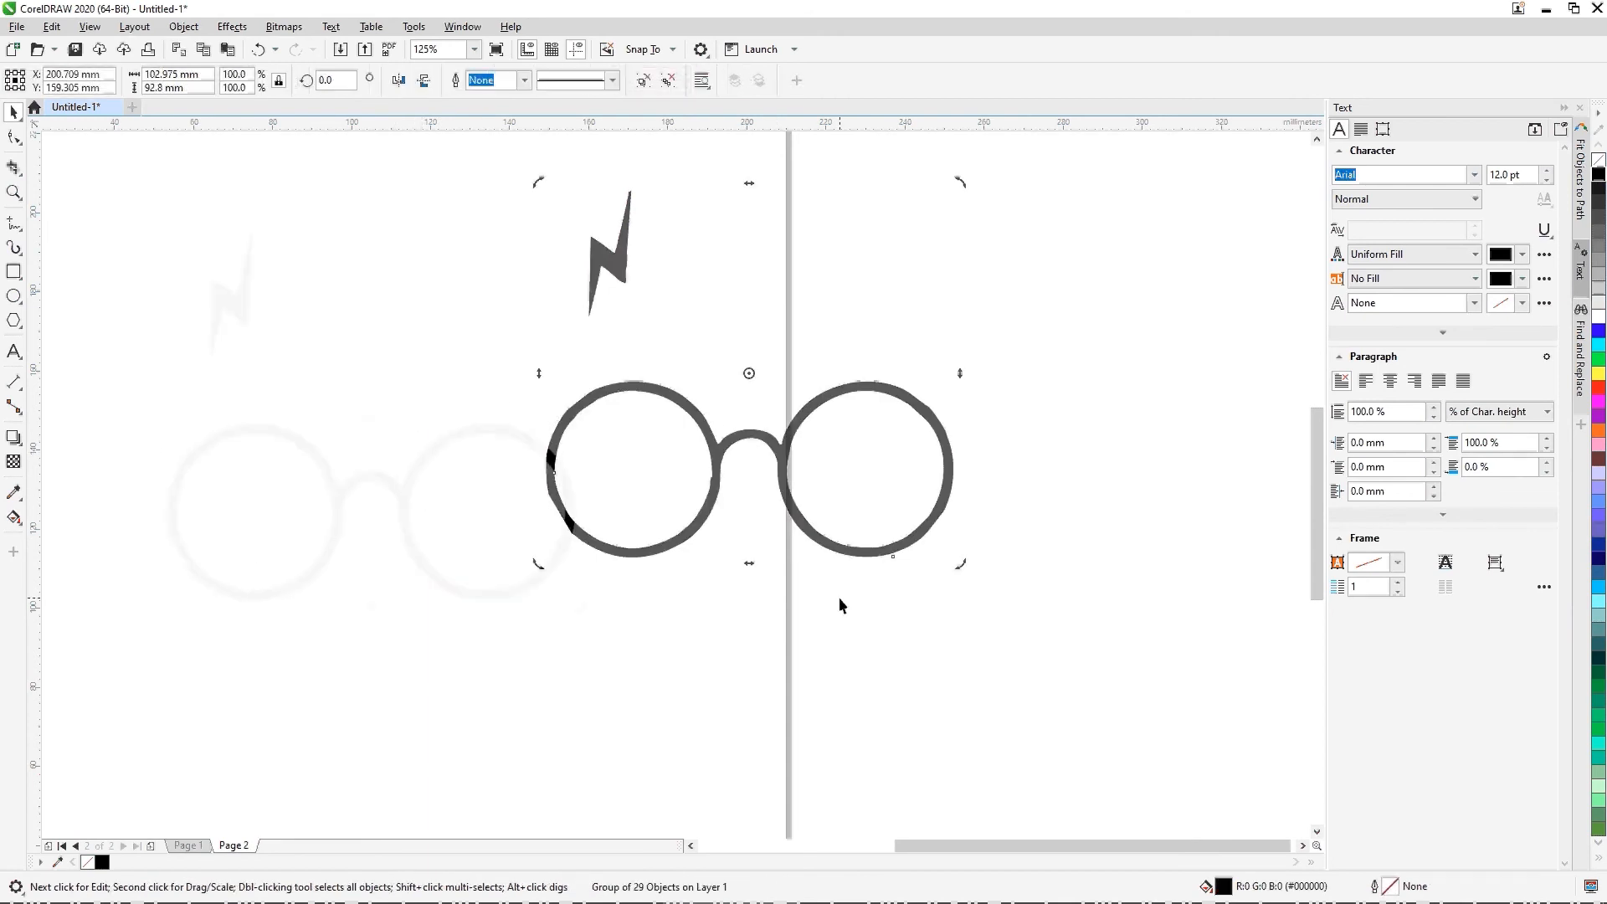
{"action": "scroll", "coordinate": [839, 603], "scroll_direction": "down", "scroll_amount": 1}
{"action": "left_click", "coordinate": [782, 533]}
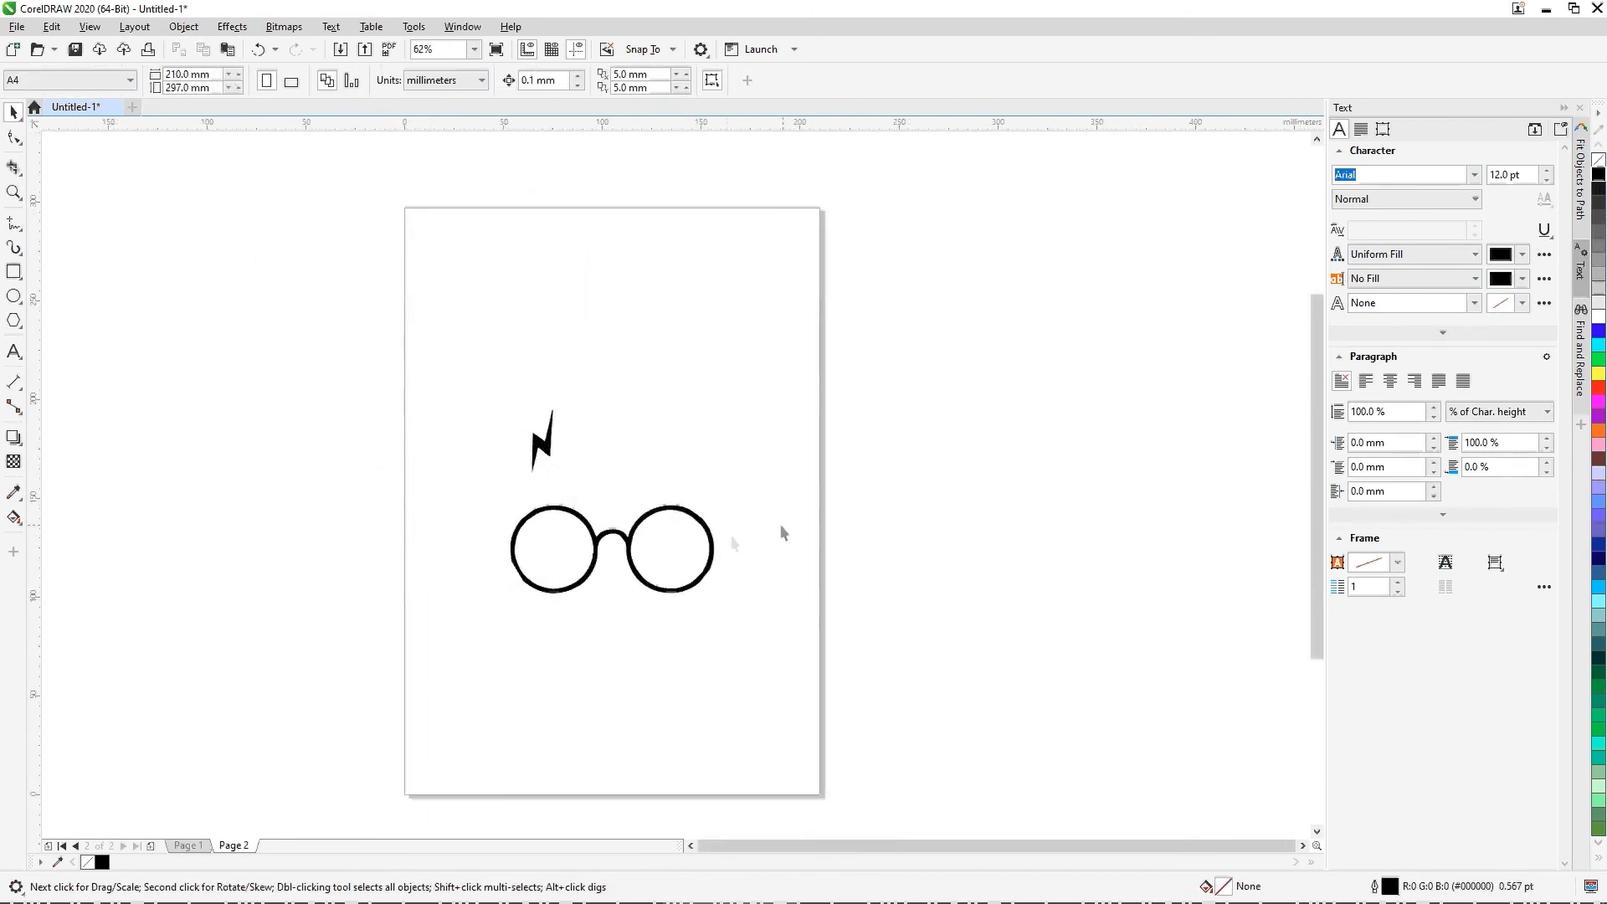
Step: Export the glasses artwork to the Desktop as an SVG - Scalable Vector Graphics file named "Harry Potter", skipping the filter dialog
{"action": "left_click", "coordinate": [15, 26]}
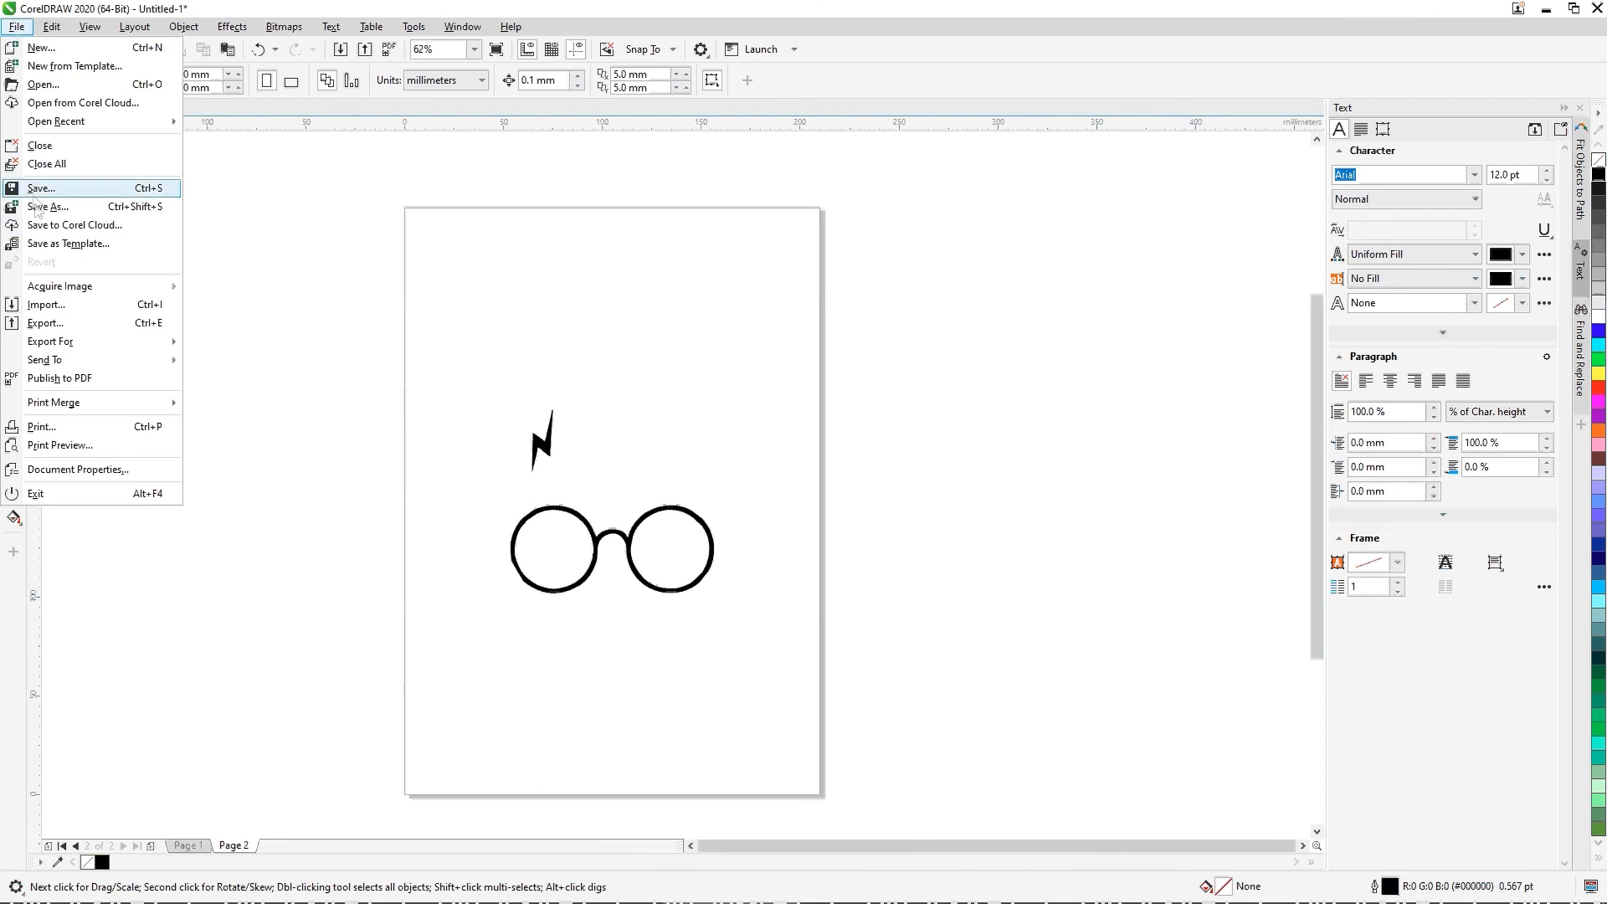
{"action": "left_click", "coordinate": [320, 249]}
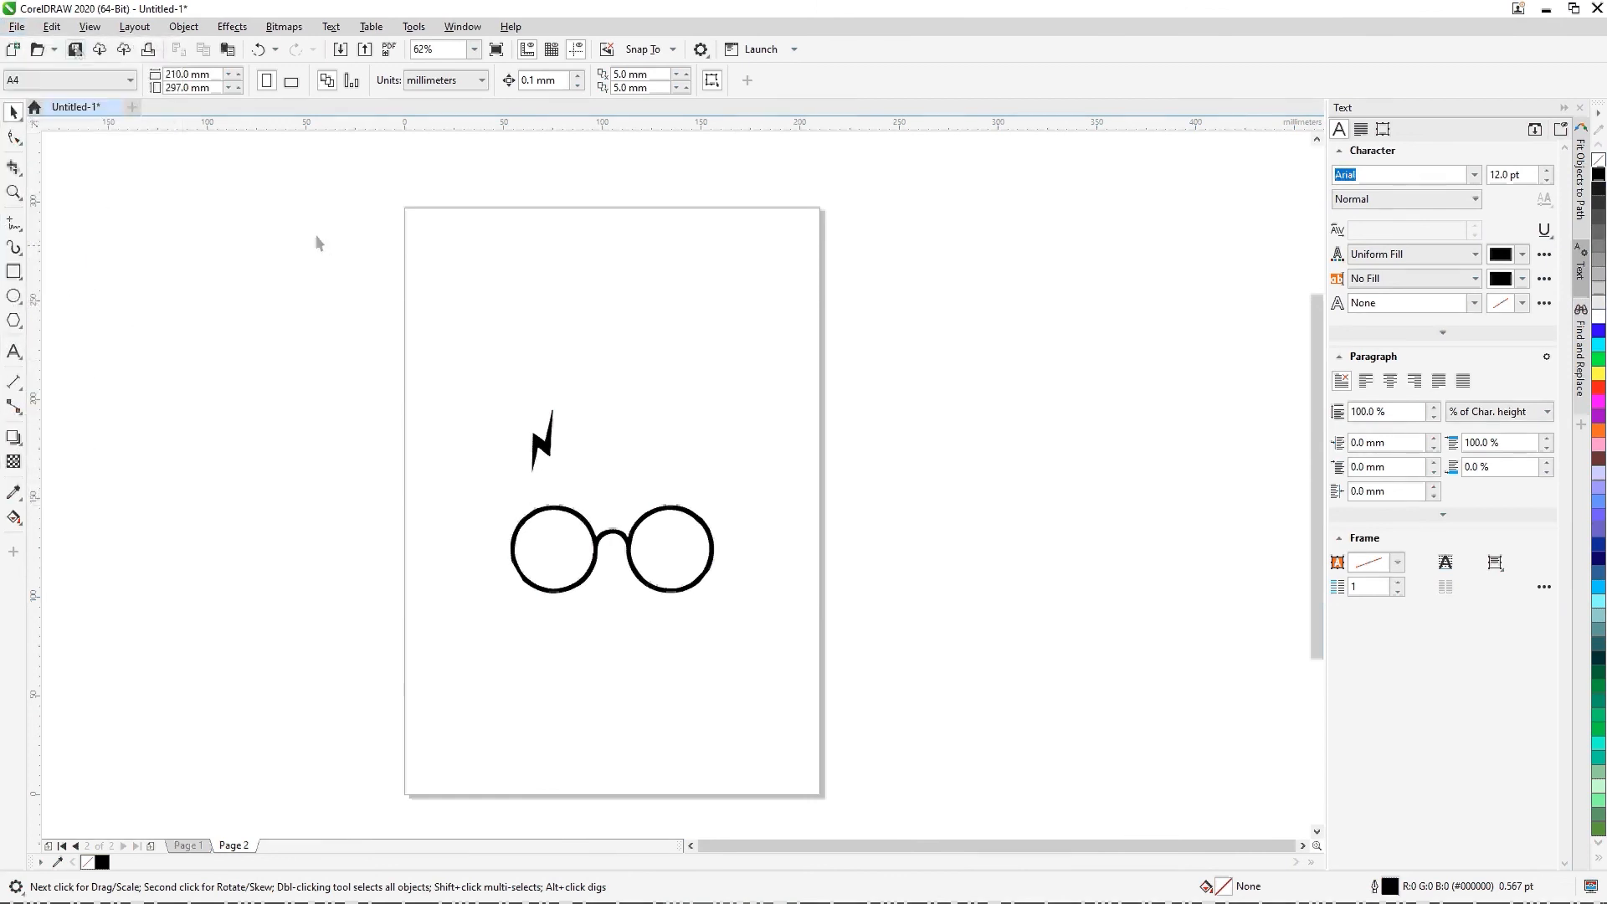
{"action": "left_click", "coordinate": [27, 28]}
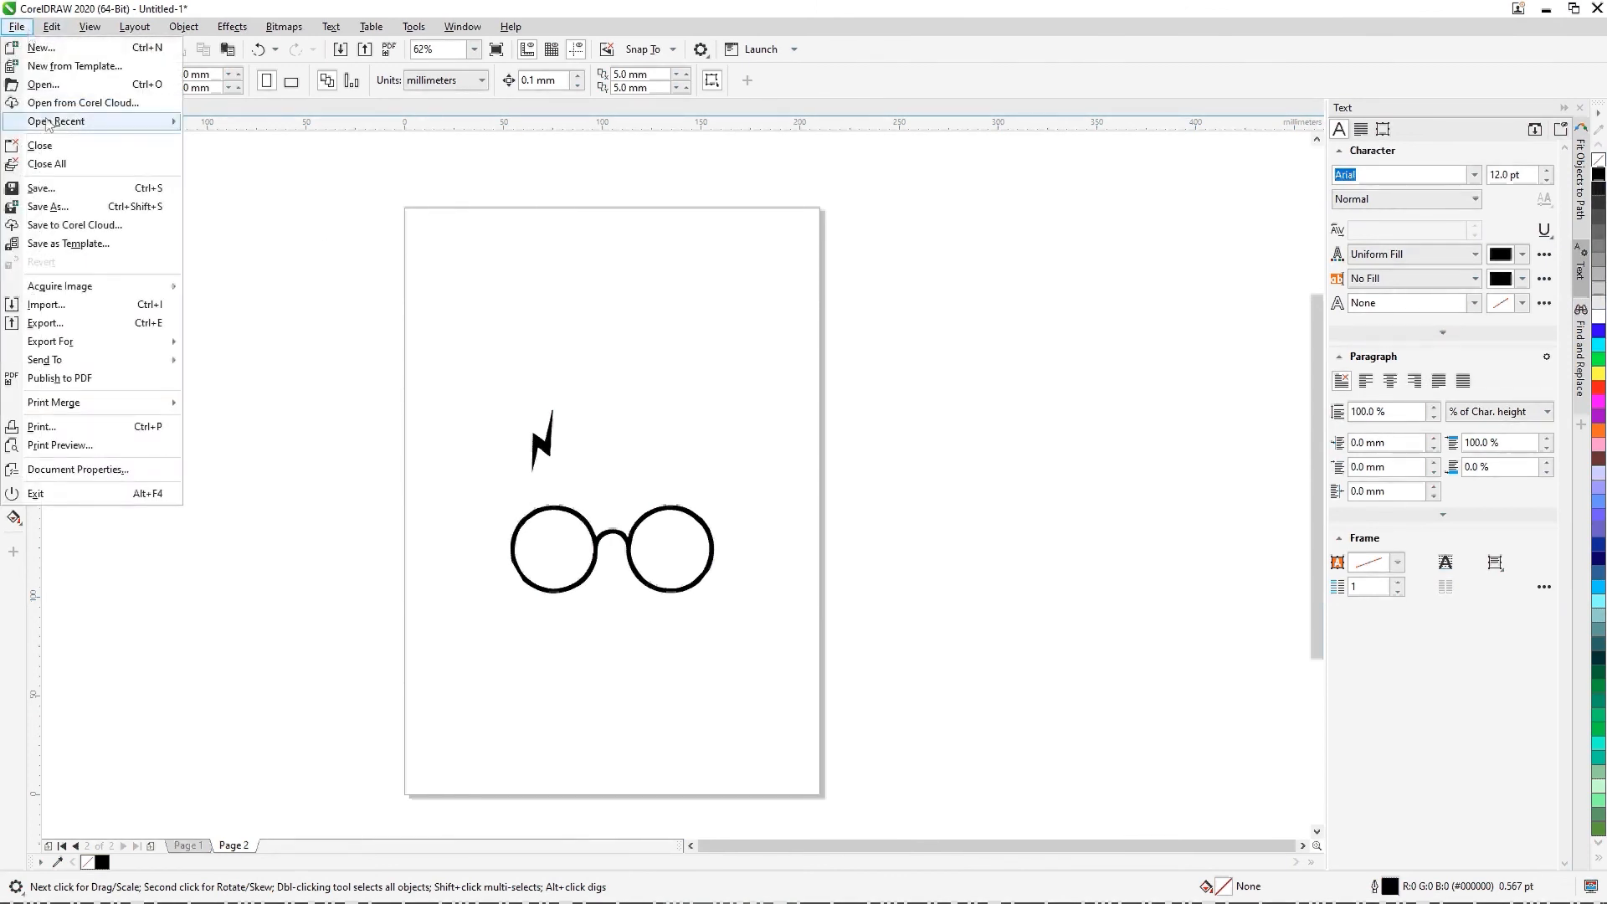
{"action": "left_click", "coordinate": [96, 323]}
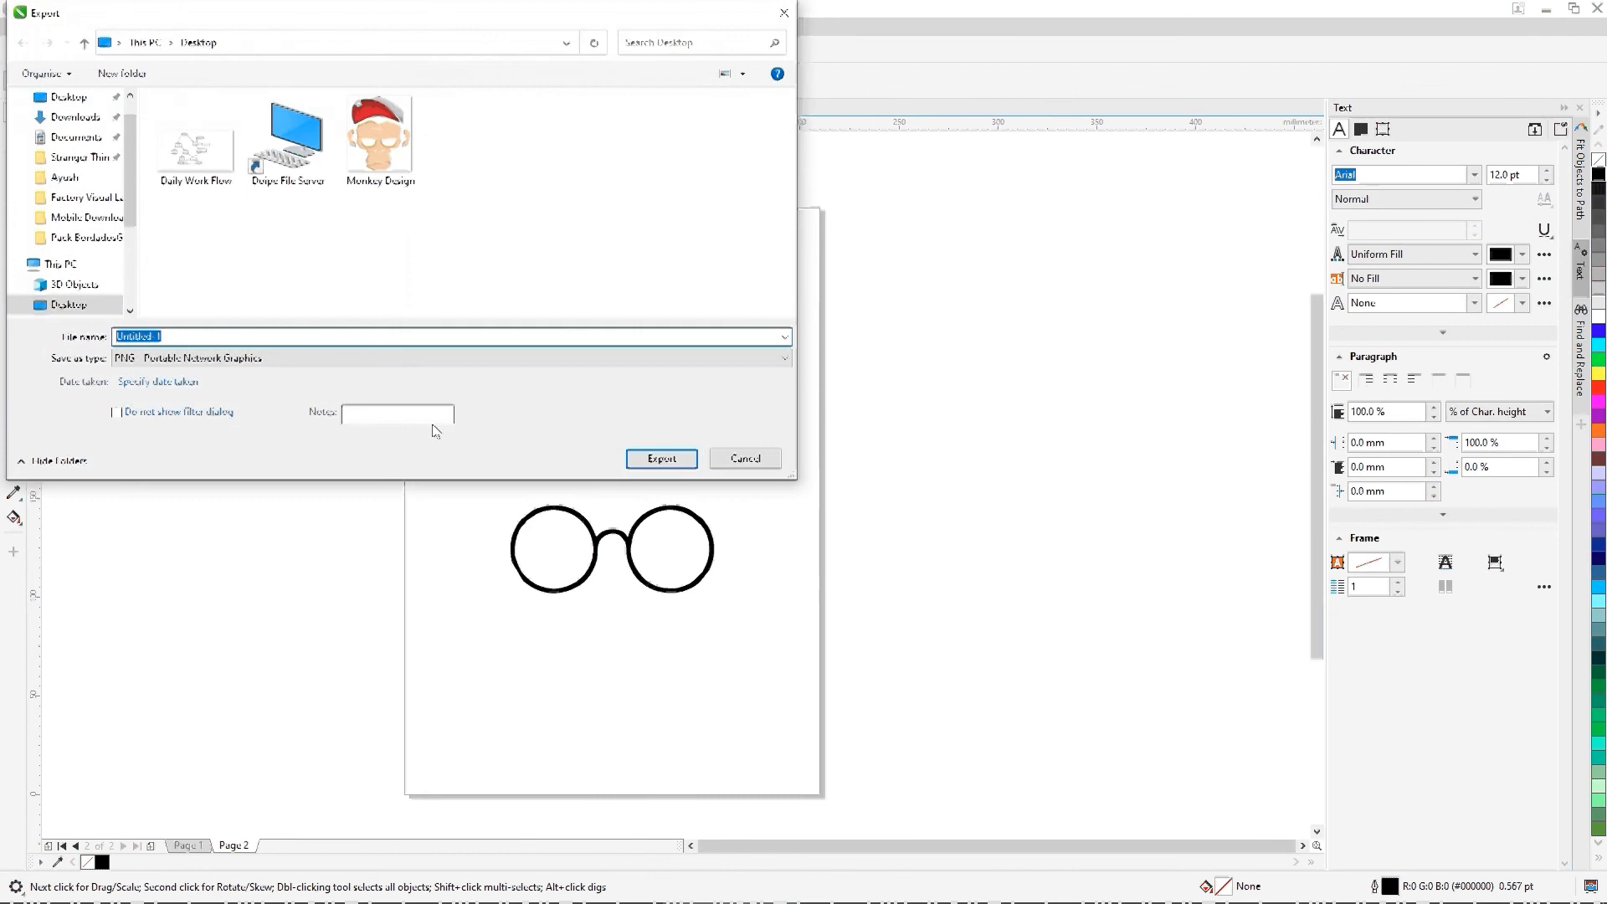
{"action": "left_click", "coordinate": [394, 358]}
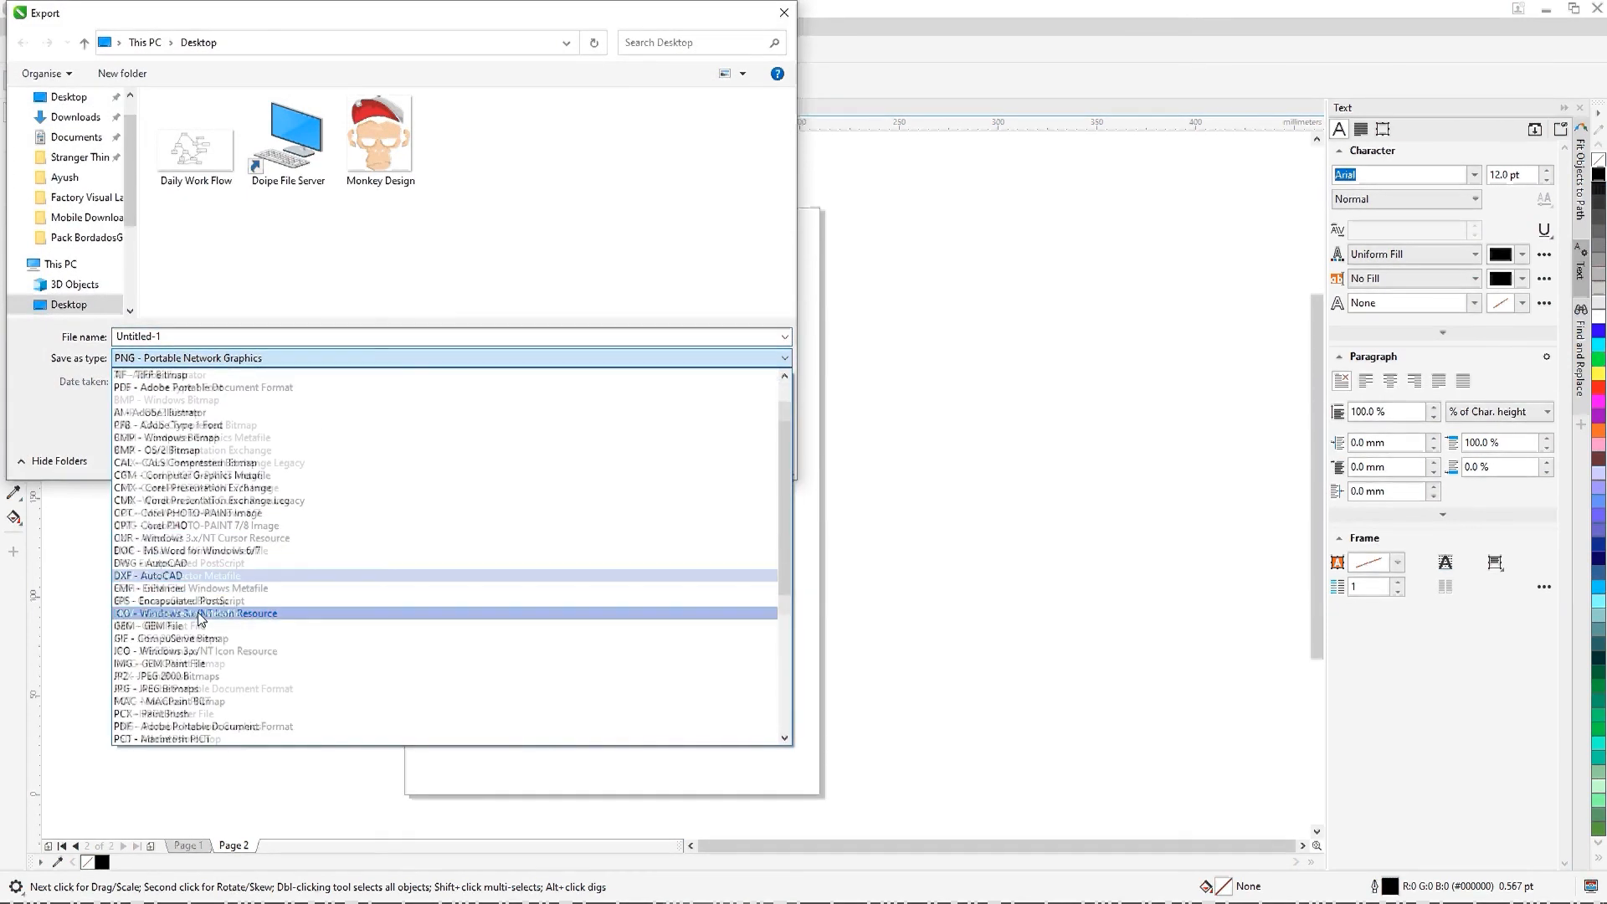
{"action": "scroll", "coordinate": [201, 620], "scroll_direction": "down", "scroll_amount": 3}
{"action": "left_click", "coordinate": [196, 666]}
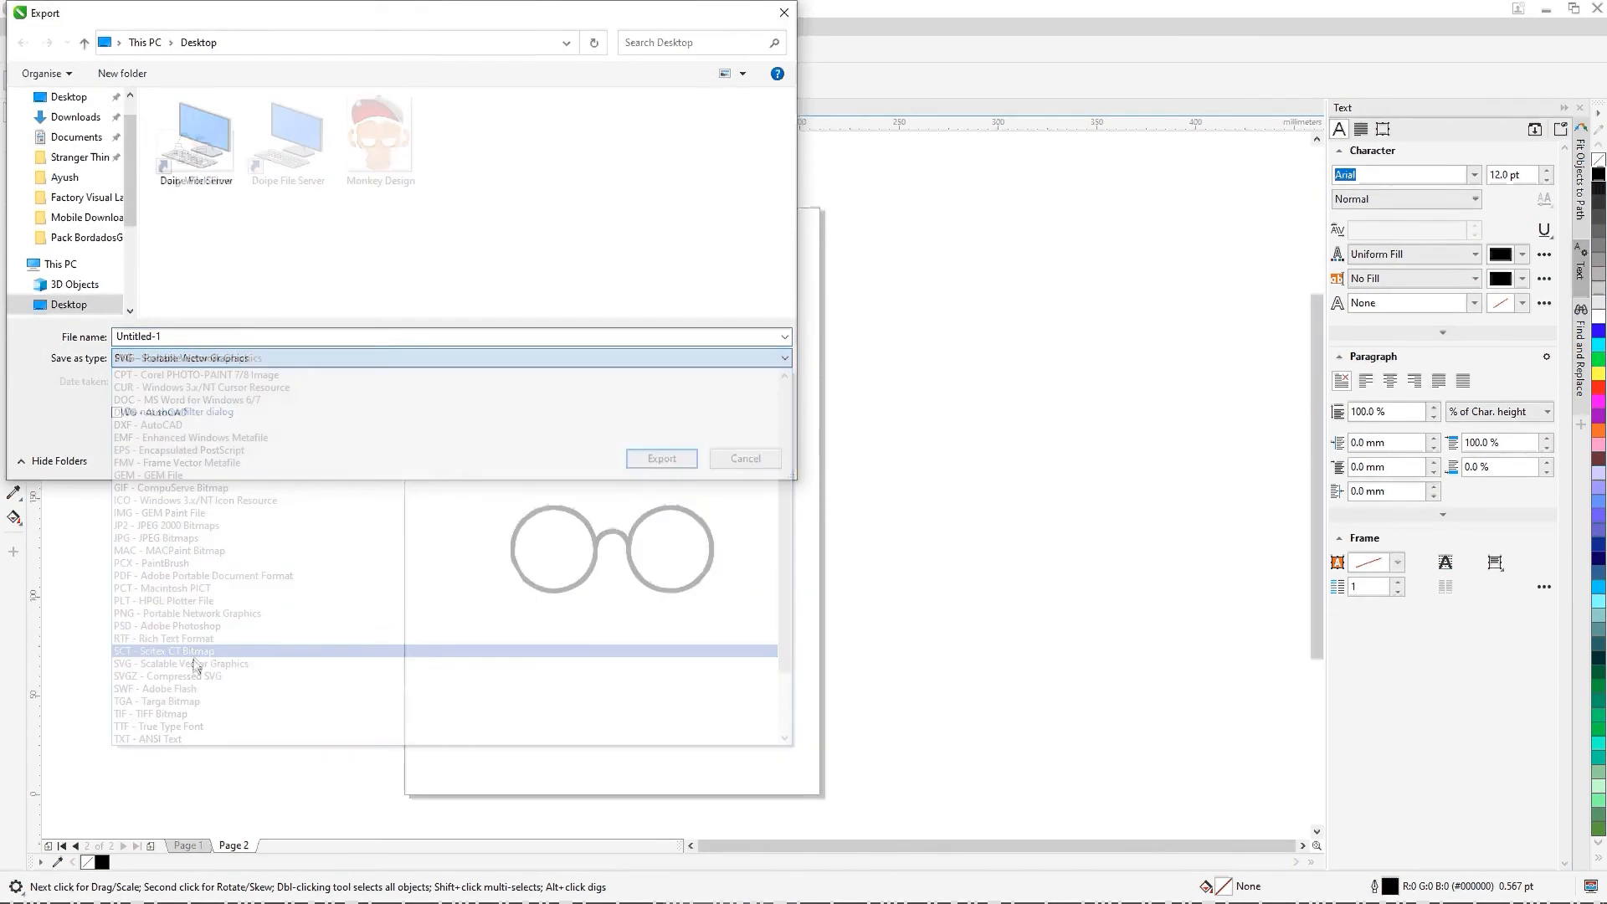
{"action": "double_click", "coordinate": [219, 336]}
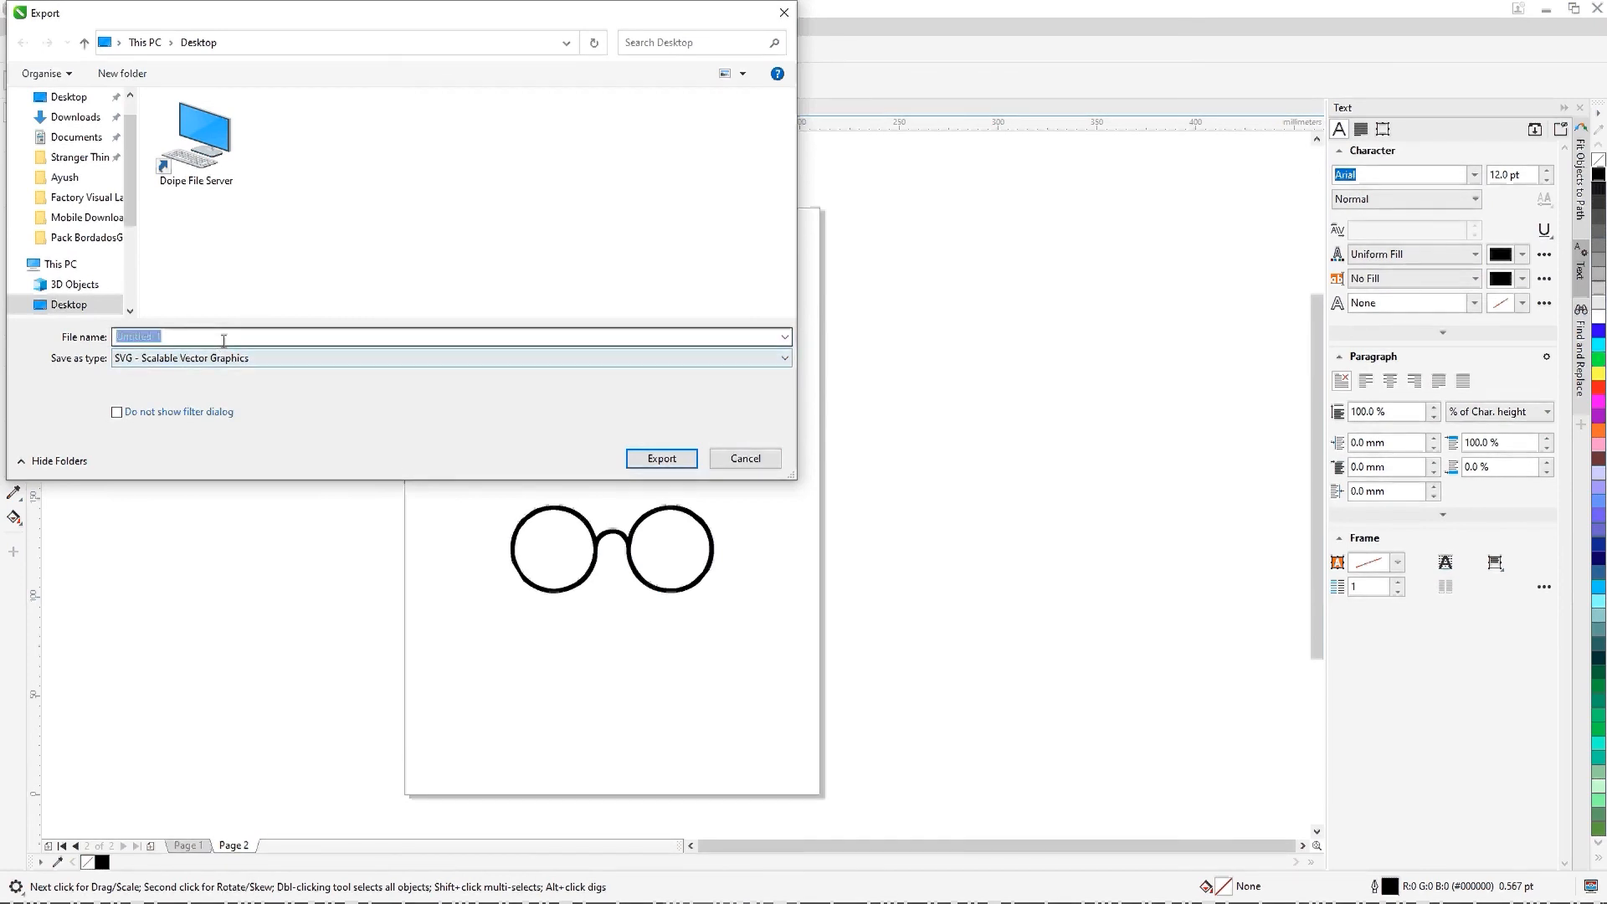
{"action": "type", "text": "Harry Potter"}
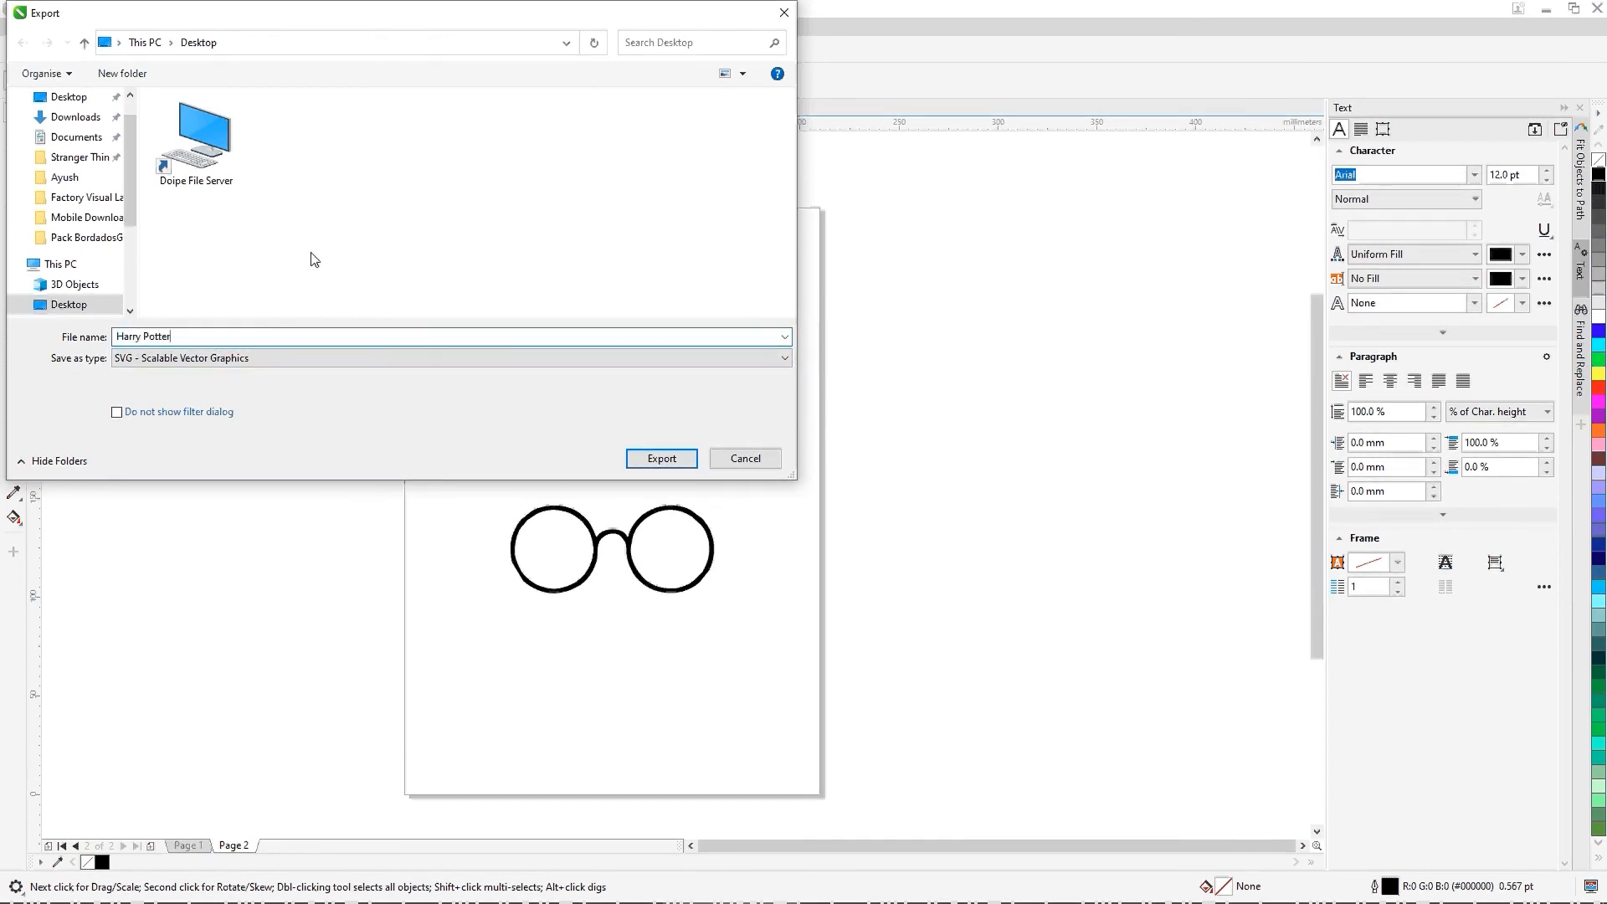
{"action": "left_click", "coordinate": [187, 411]}
{"action": "left_click", "coordinate": [633, 451]}
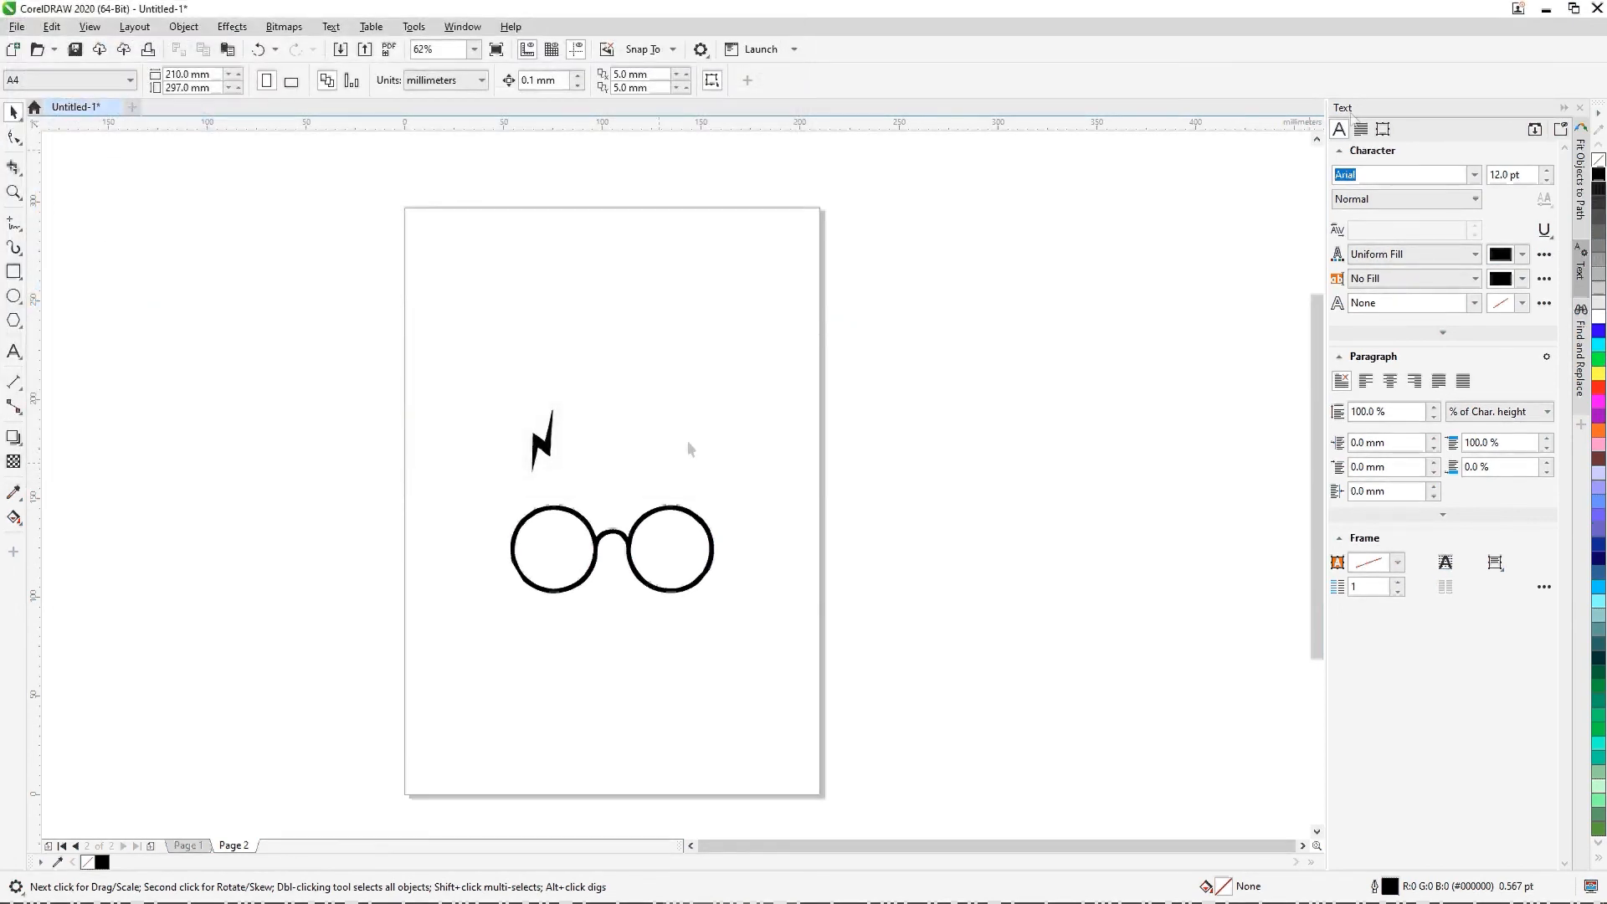
Step: Minimize the open windows and check the exported Harry Potter SVG file on the desktop
{"action": "left_click", "coordinate": [1548, 10]}
{"action": "left_click", "coordinate": [1515, 12]}
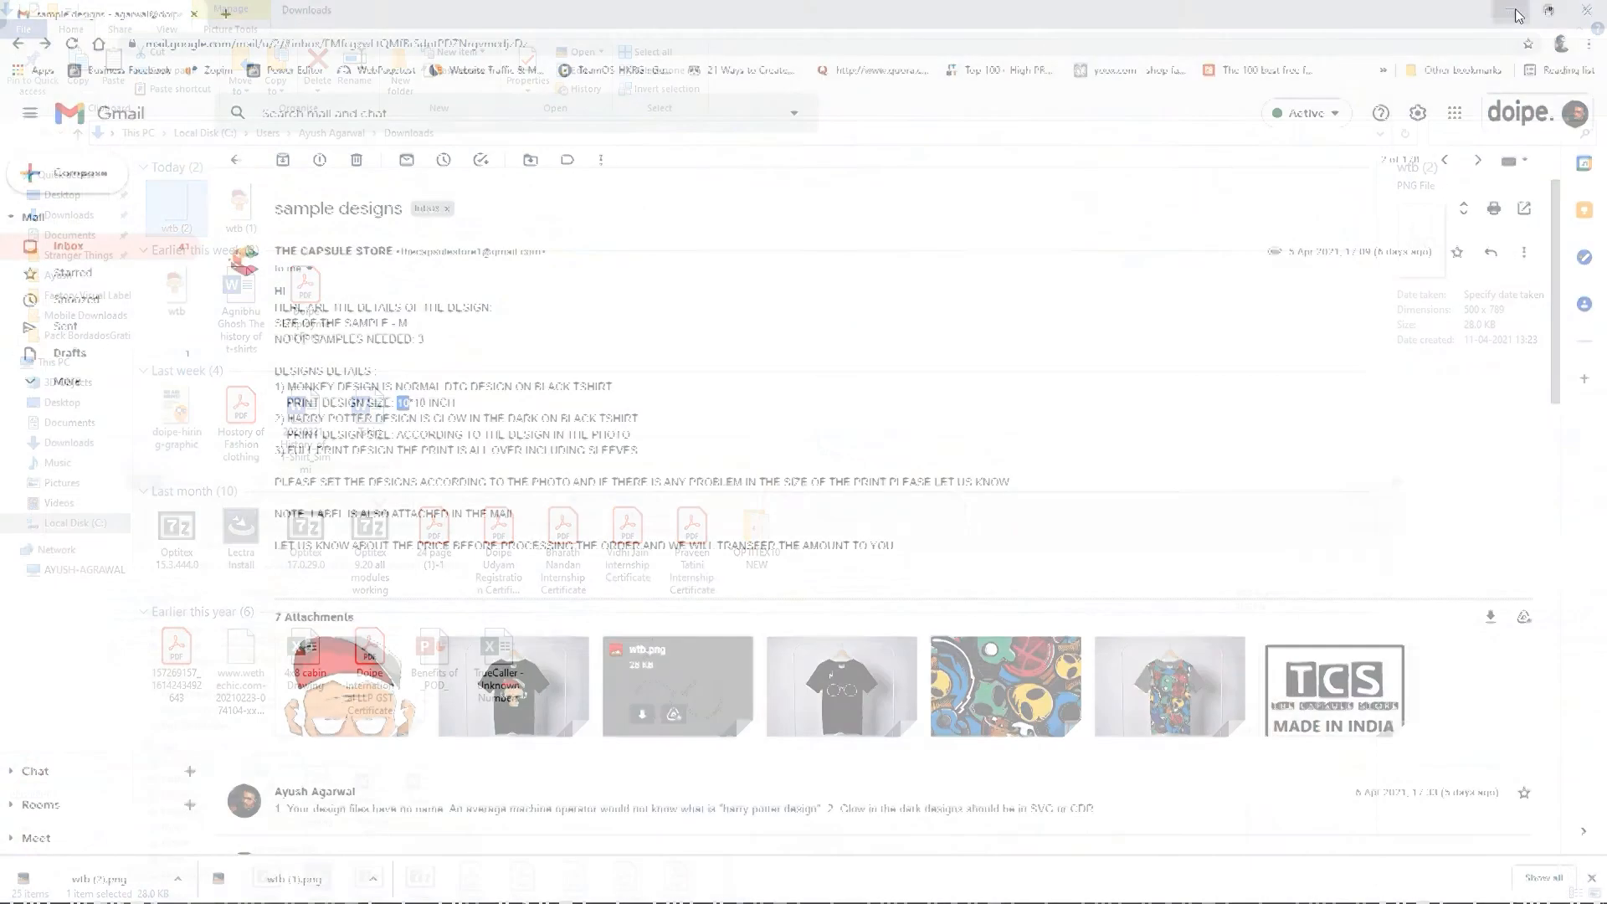
{"action": "left_click", "coordinate": [1515, 12]}
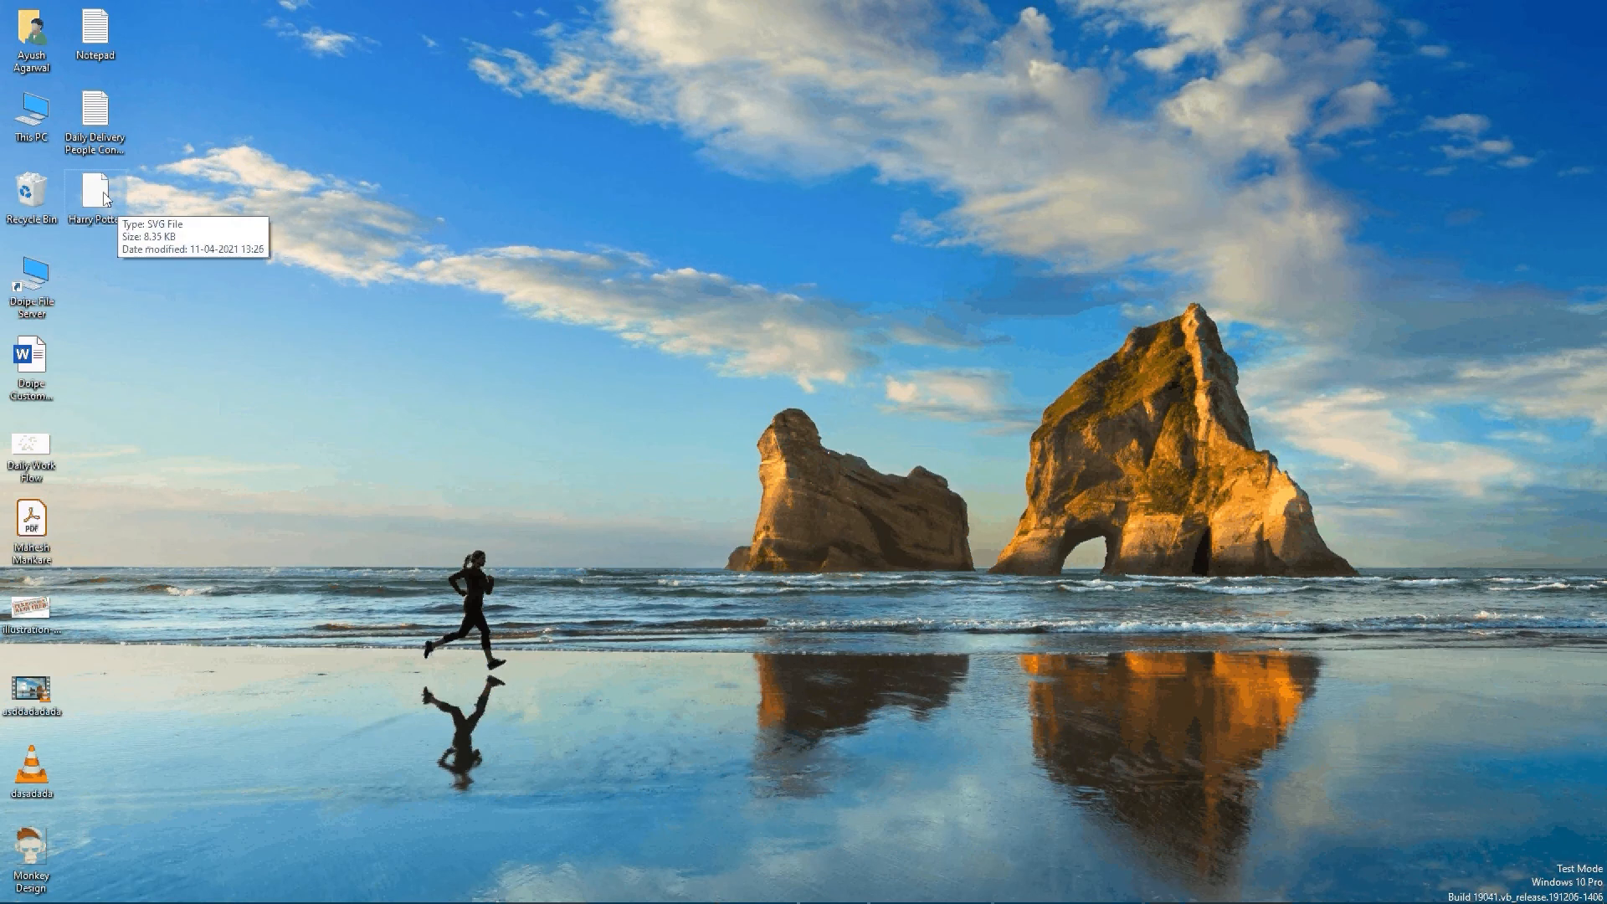
Step: Switch to the sample designs e-mail in Chrome, preview the colorful full-print pattern attachment and download it
{"action": "key", "text": "alt+Tab"}
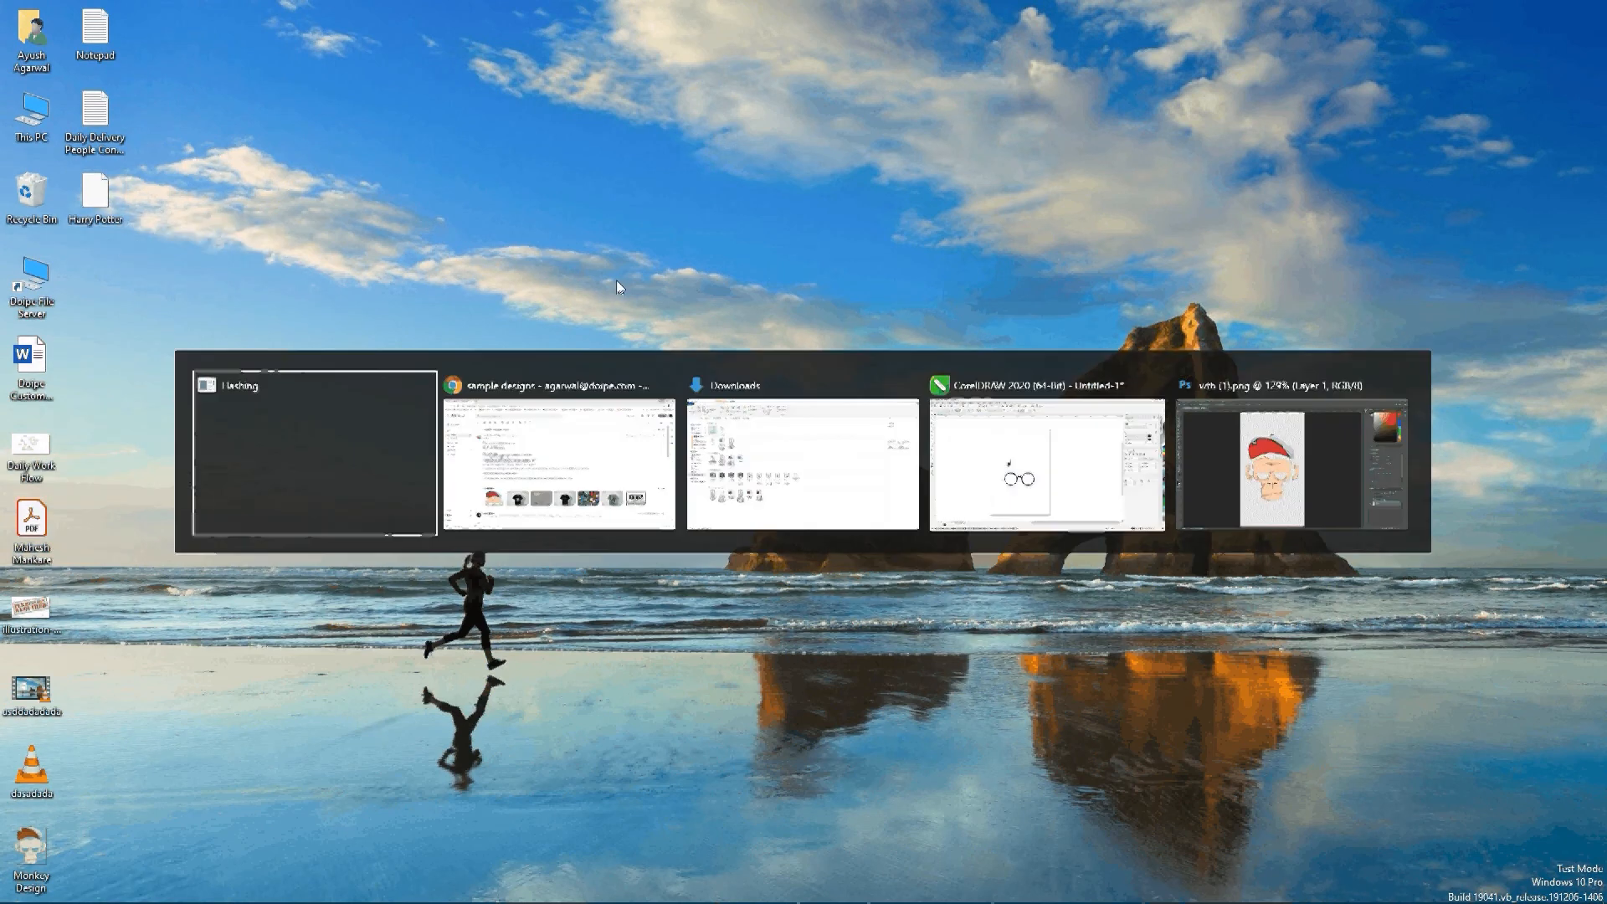
{"action": "key", "text": "Tab"}
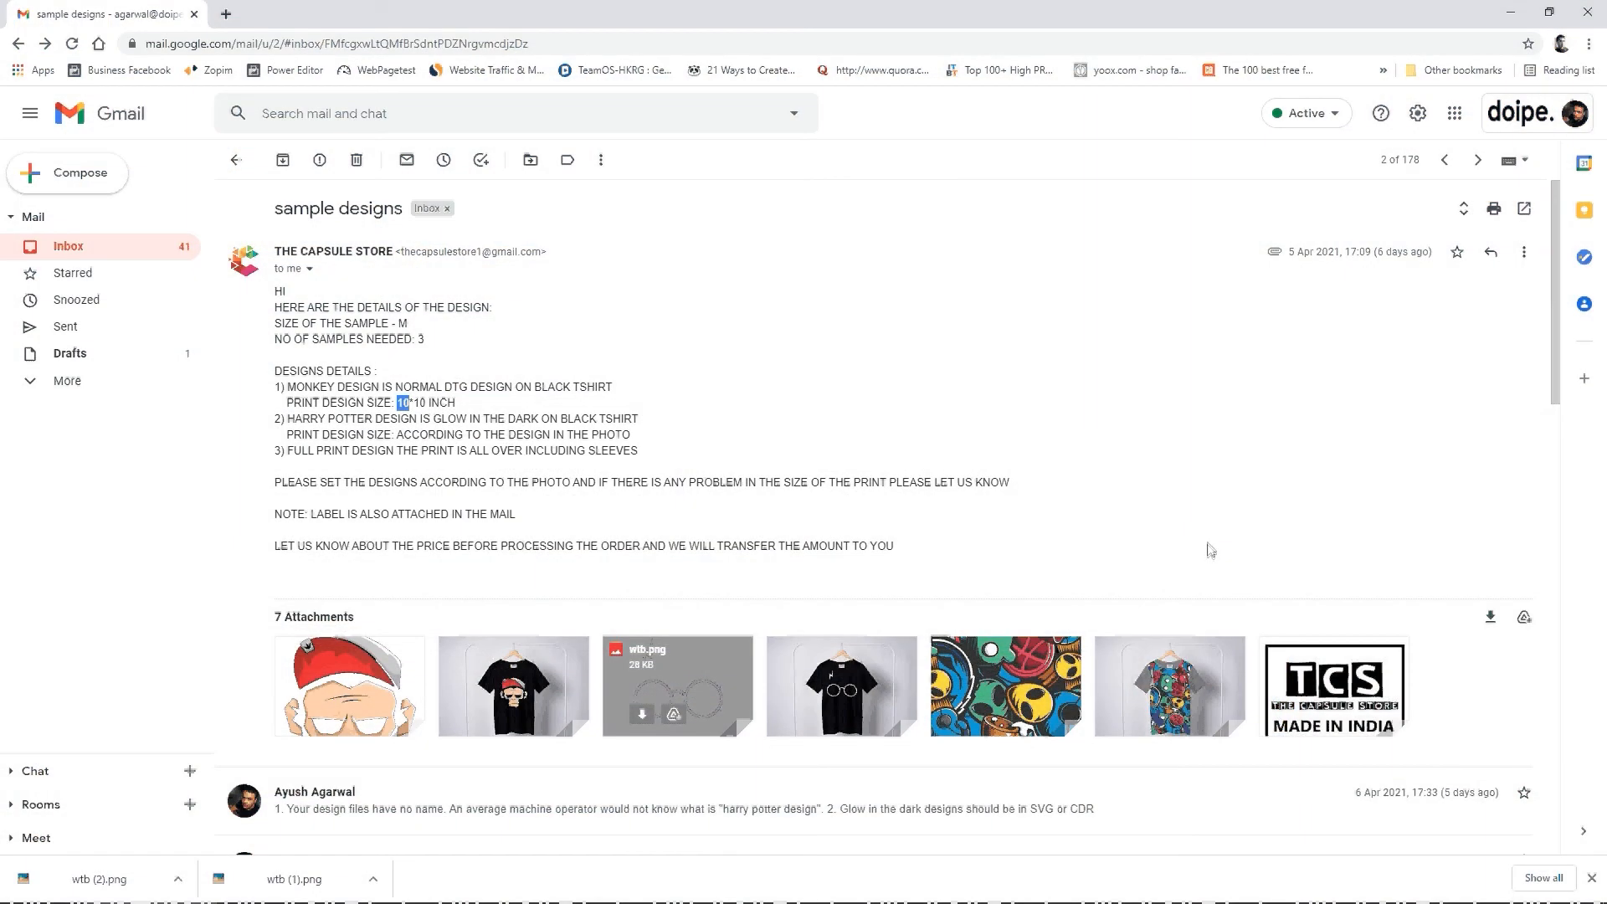
{"action": "scroll", "coordinate": [797, 520], "scroll_direction": "down", "scroll_amount": 3}
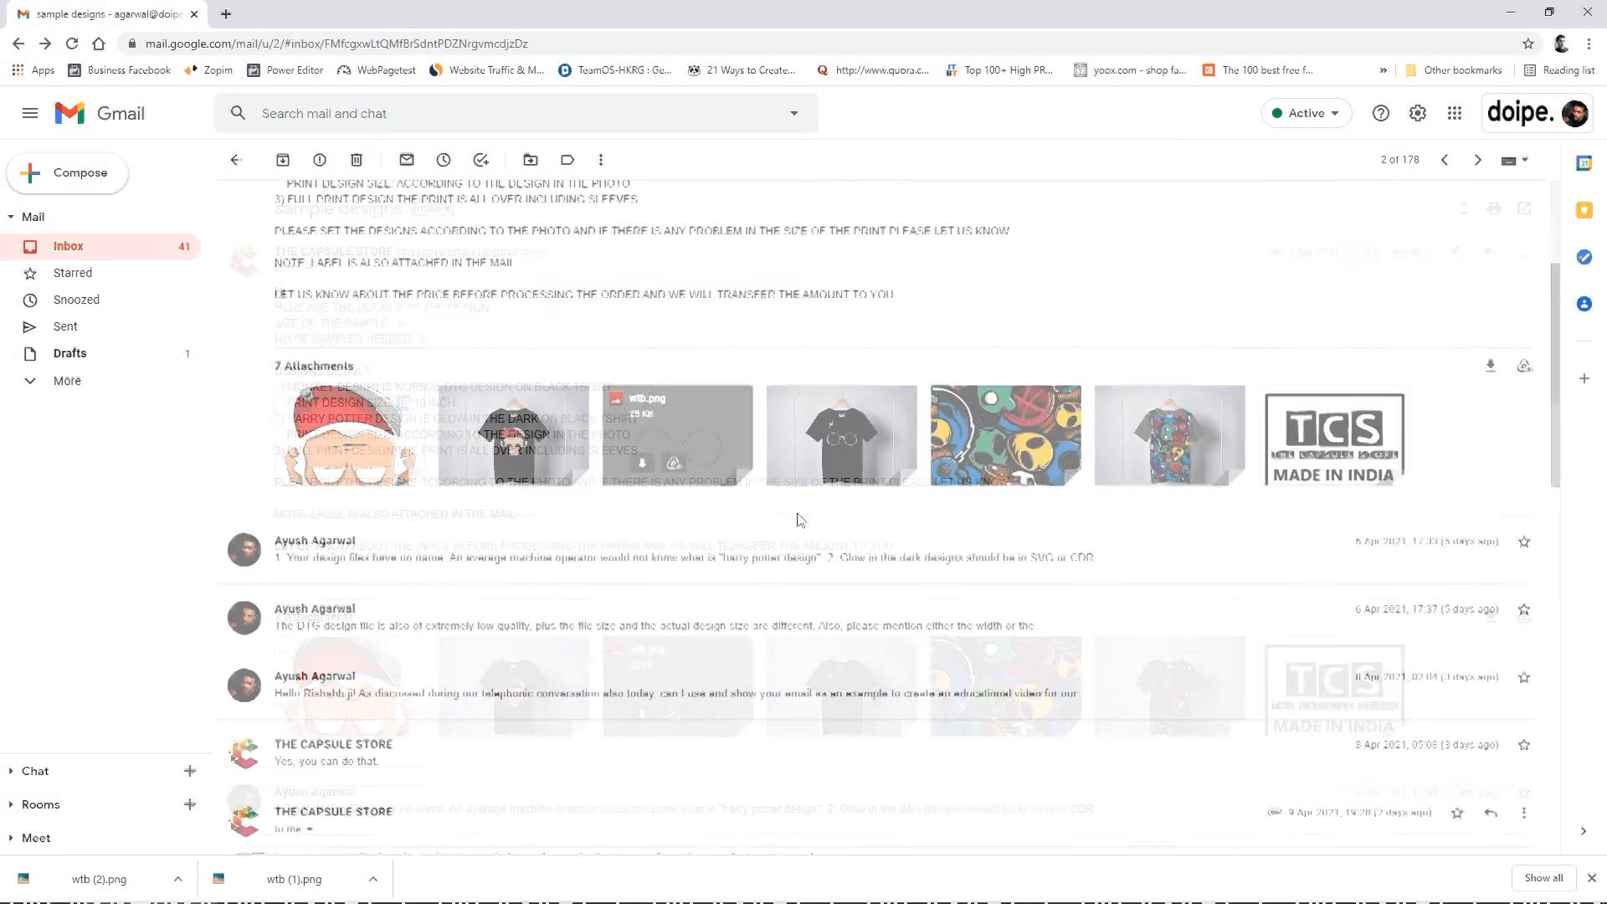
{"action": "left_click", "coordinate": [1035, 452]}
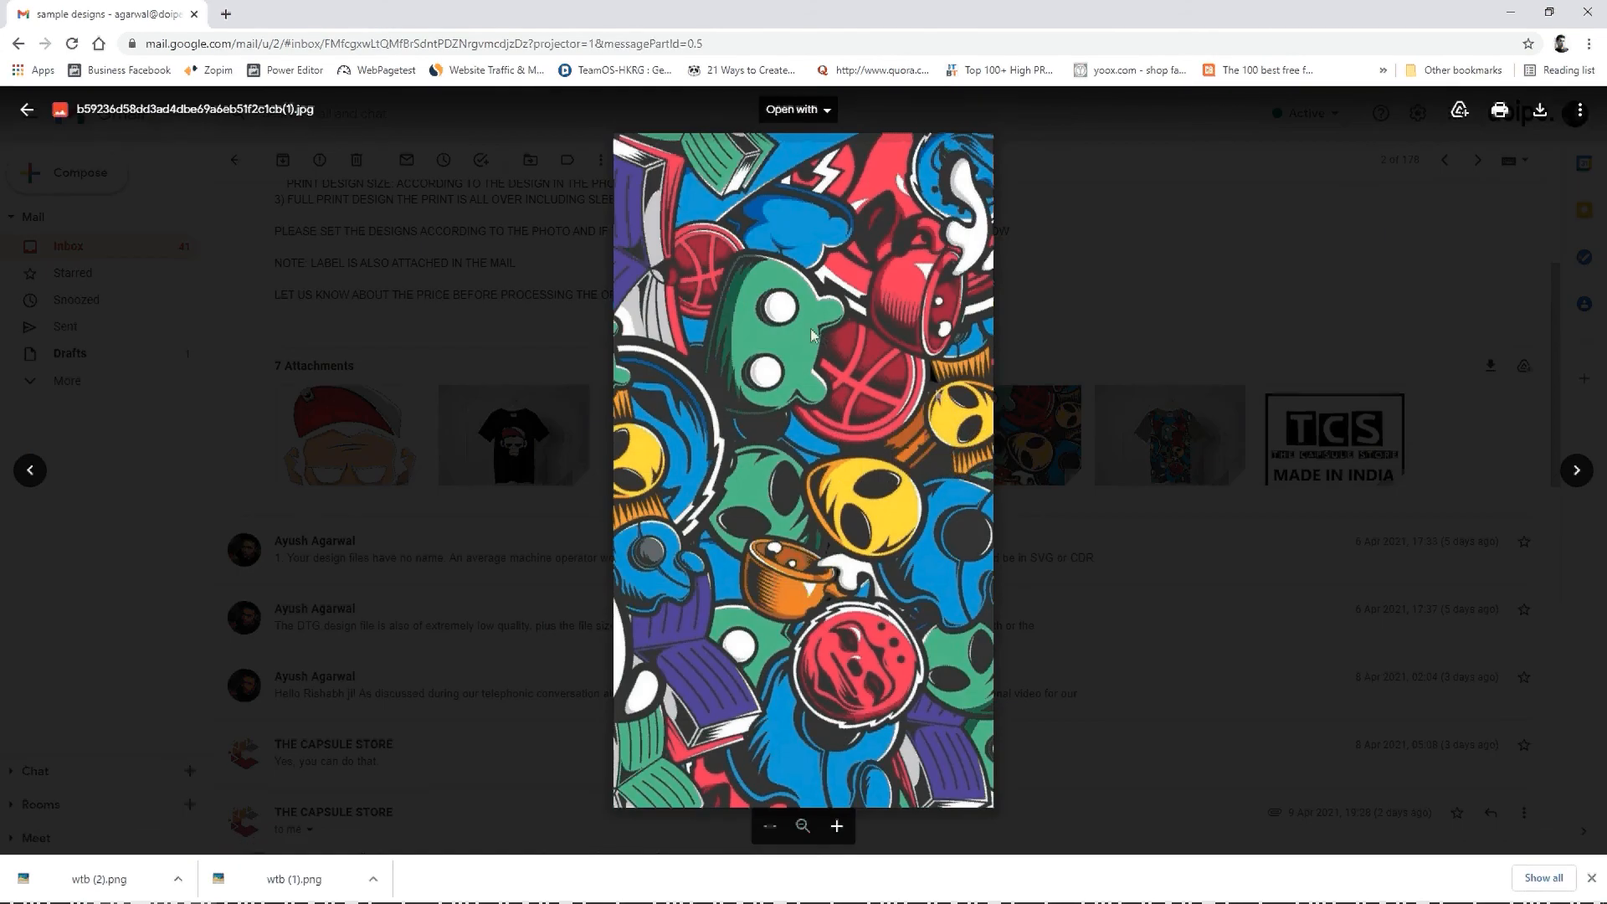
{"action": "key", "text": "Escape"}
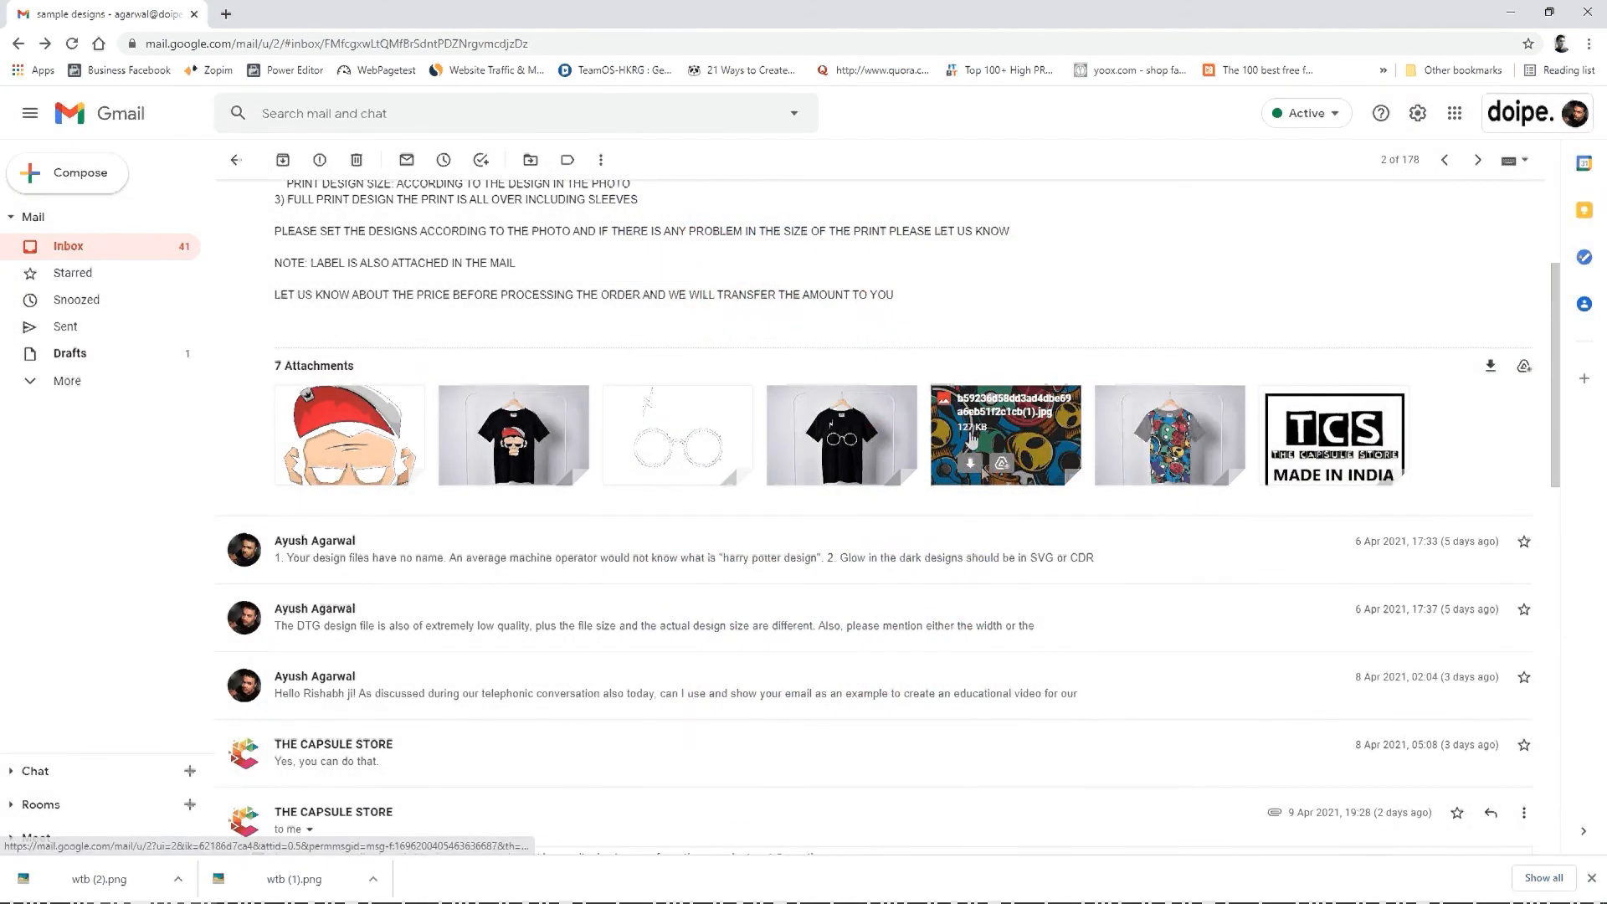
{"action": "left_click", "coordinate": [970, 464]}
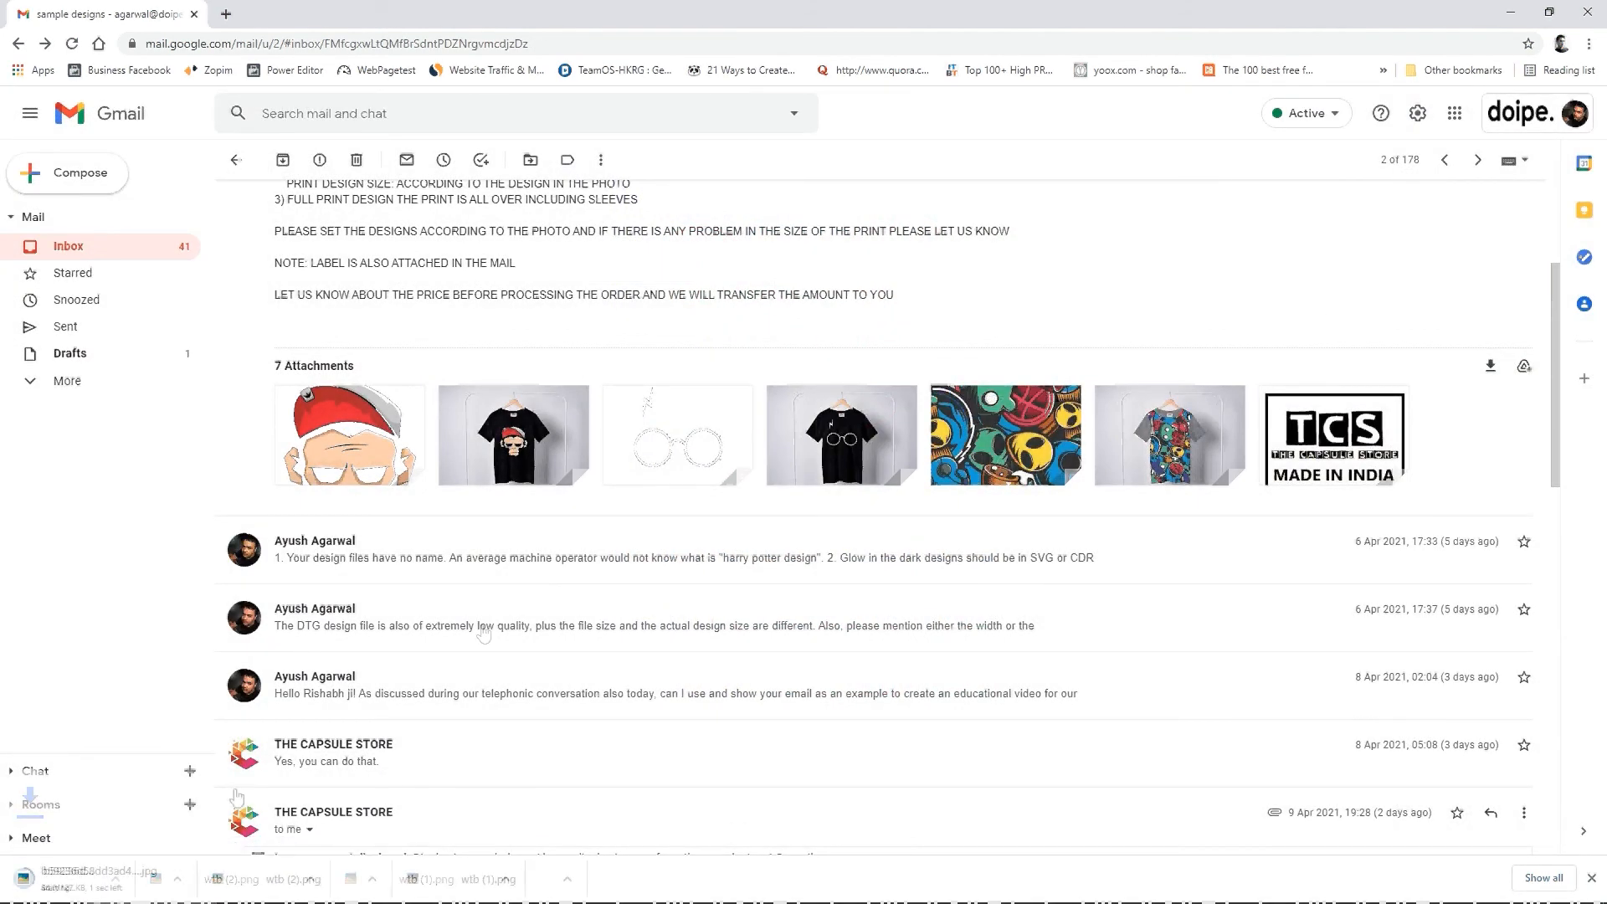
Step: Show the downloaded pattern JPG in its folder and open it in Adobe Photoshop 2020
{"action": "left_click", "coordinate": [178, 878]}
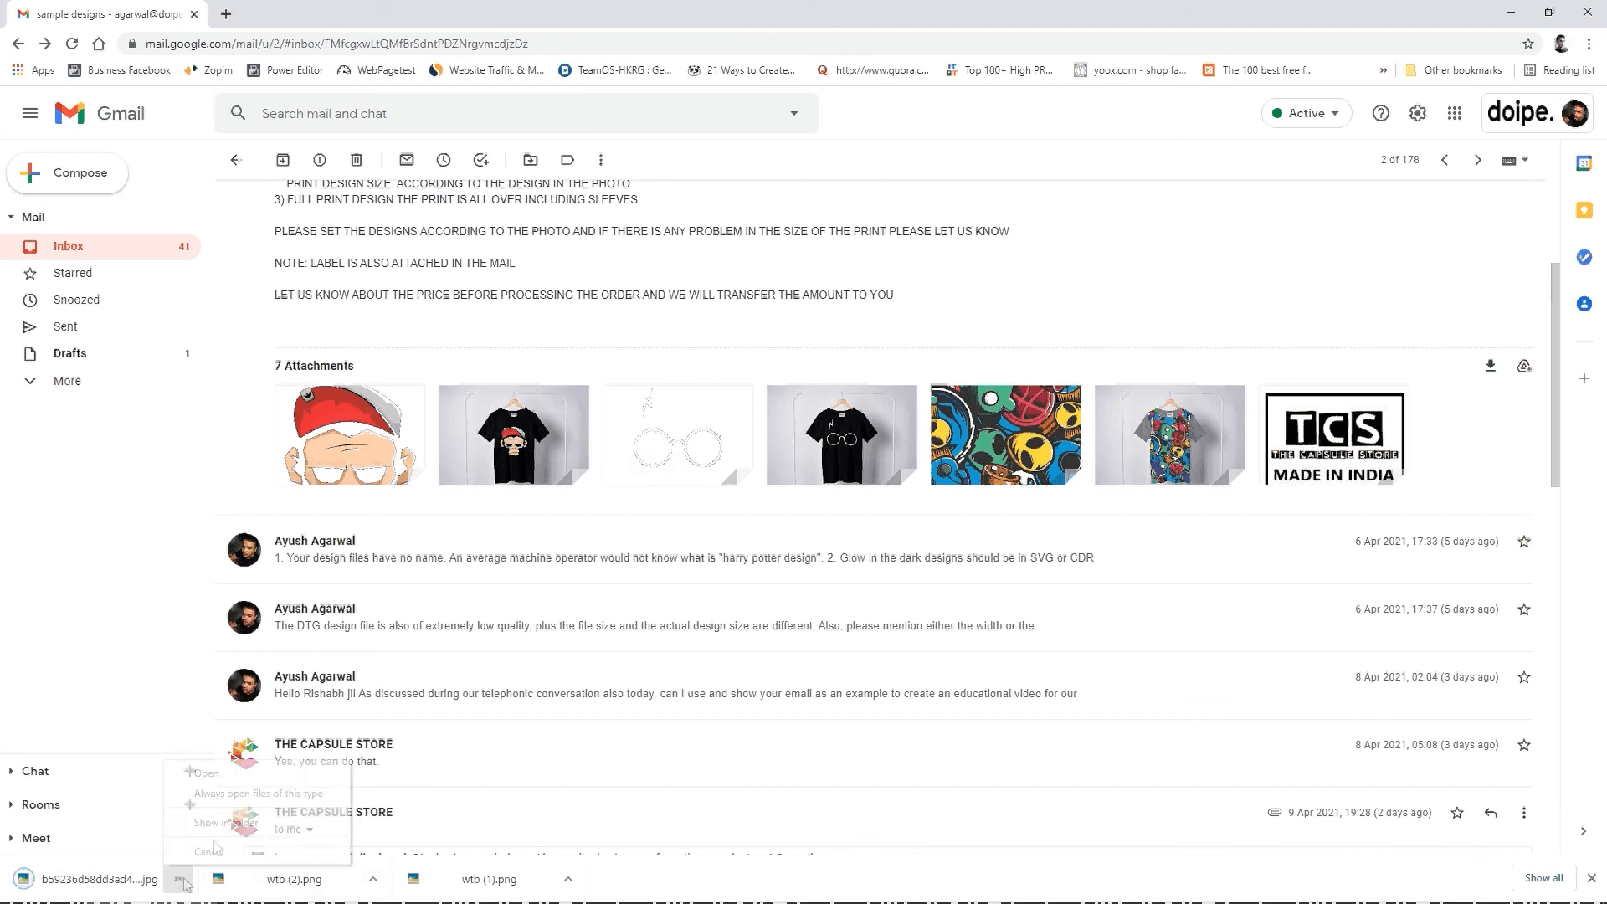
{"action": "left_click", "coordinate": [243, 820]}
{"action": "double_click", "coordinate": [1048, 331]}
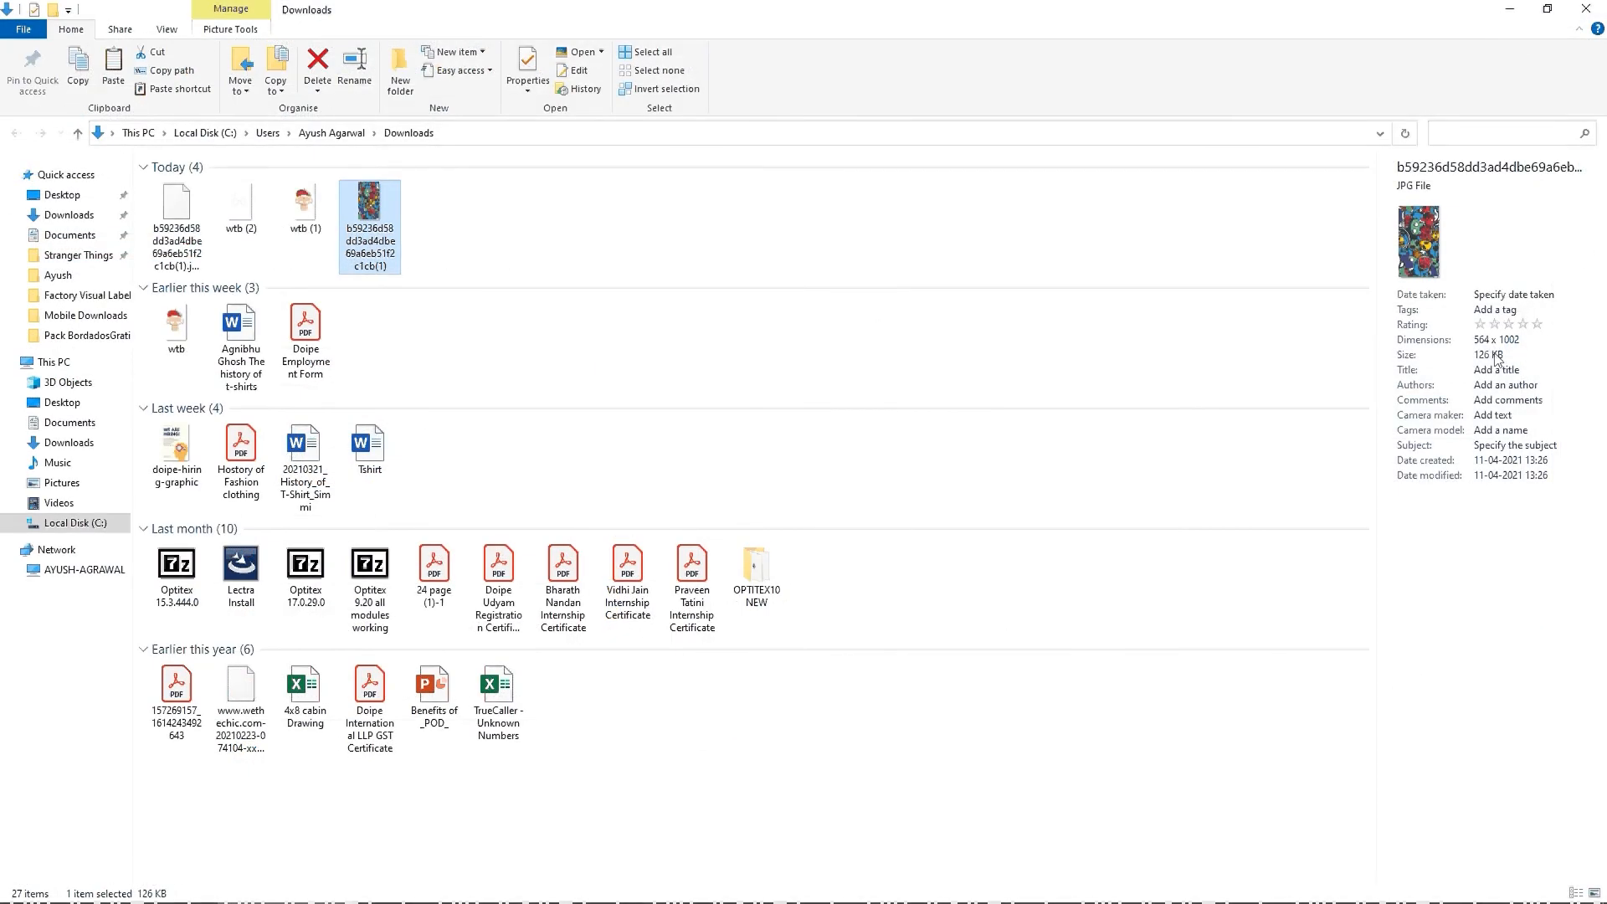
{"action": "right_click", "coordinate": [361, 218]}
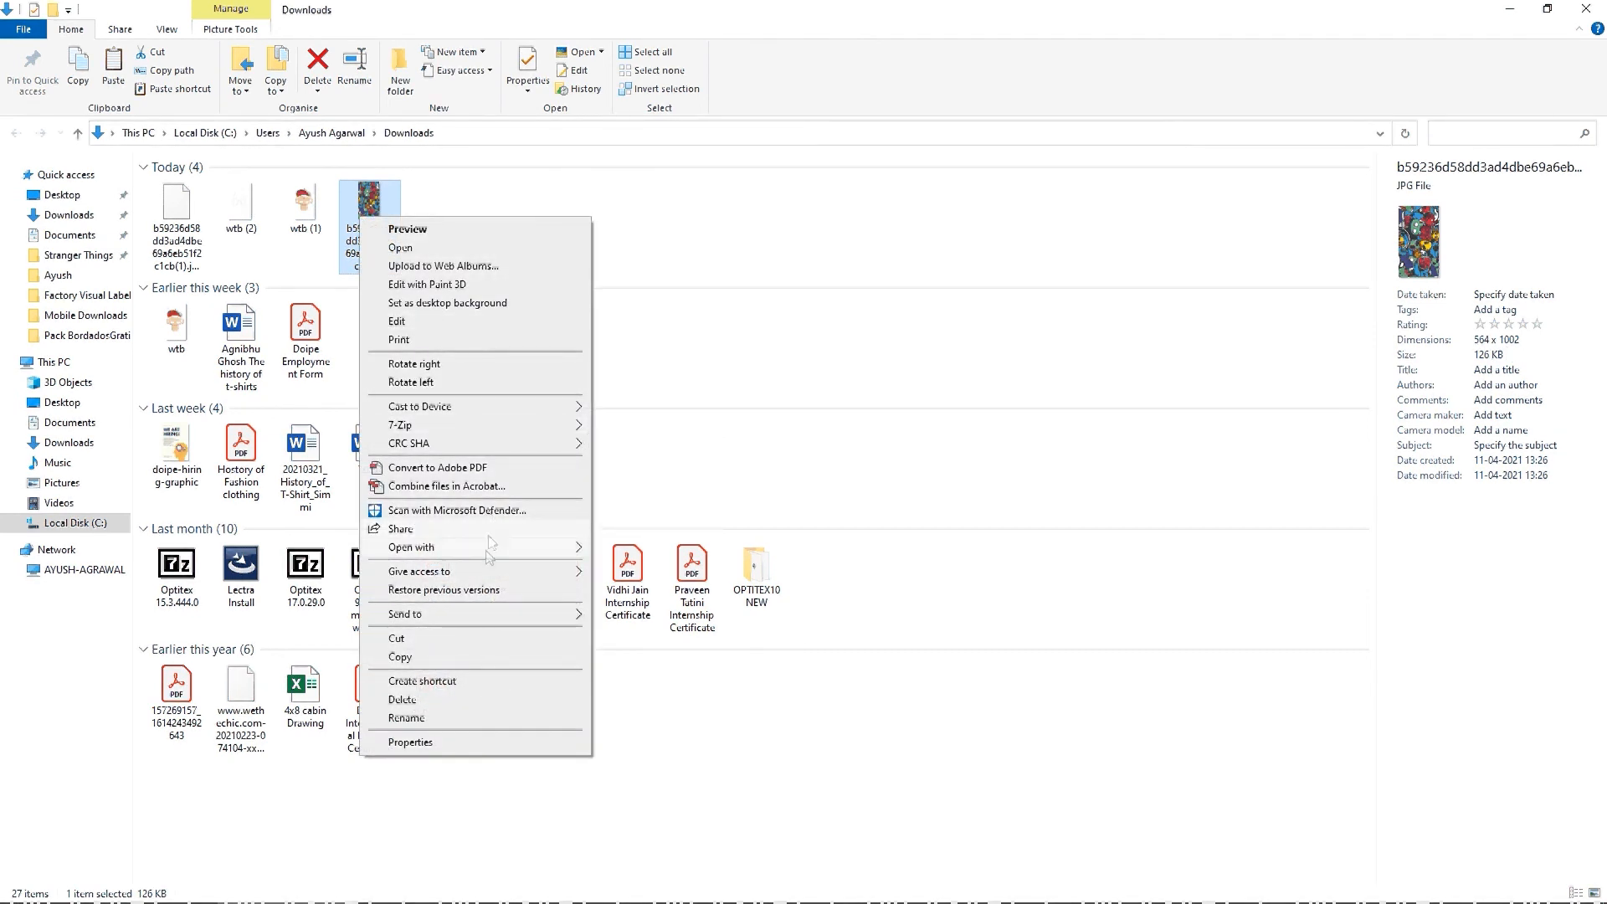
{"action": "mouse_move", "coordinate": [486, 549]}
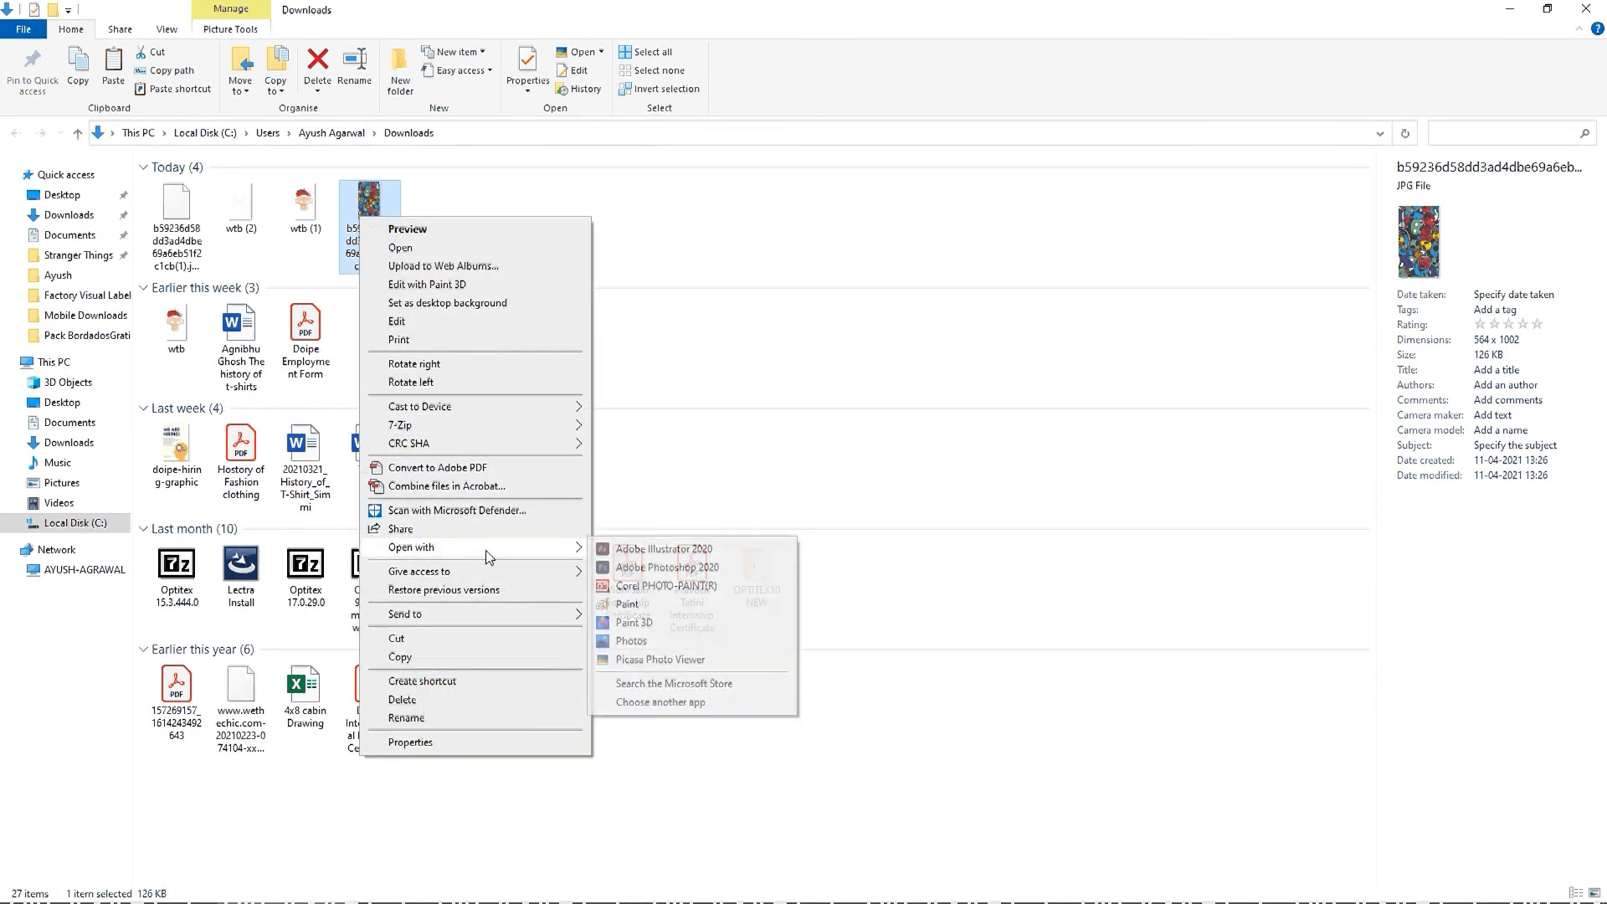
{"action": "left_click", "coordinate": [644, 567]}
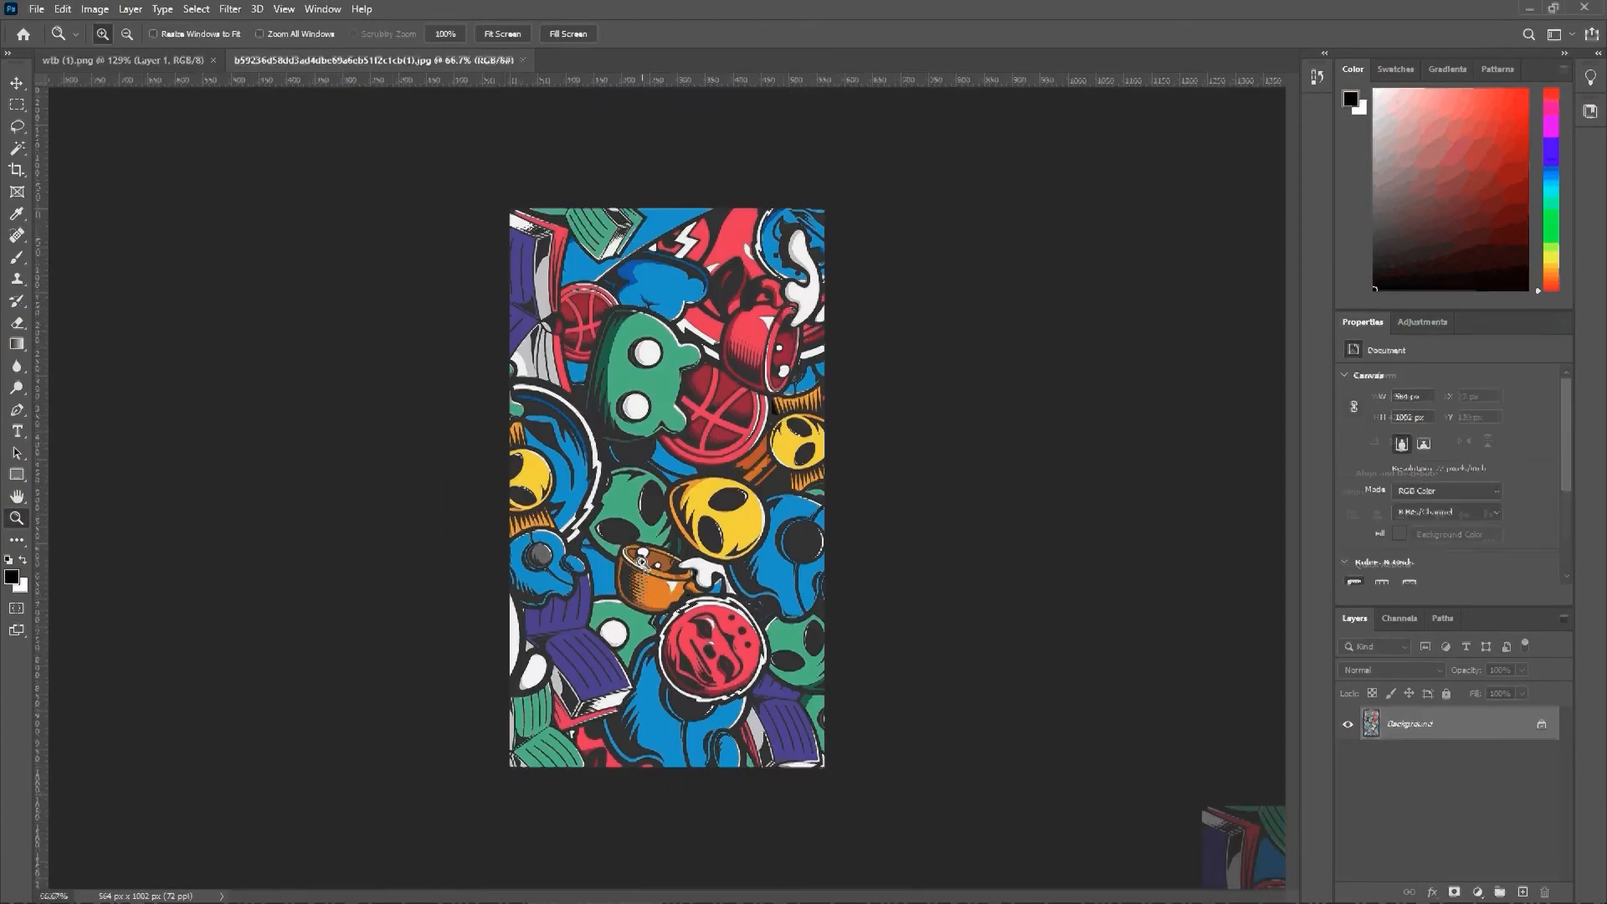
Step: Try a resolution of 600 pixels/inch in Image Size with the dimensions in inches, and cancel the resize
{"action": "left_click", "coordinate": [94, 8]}
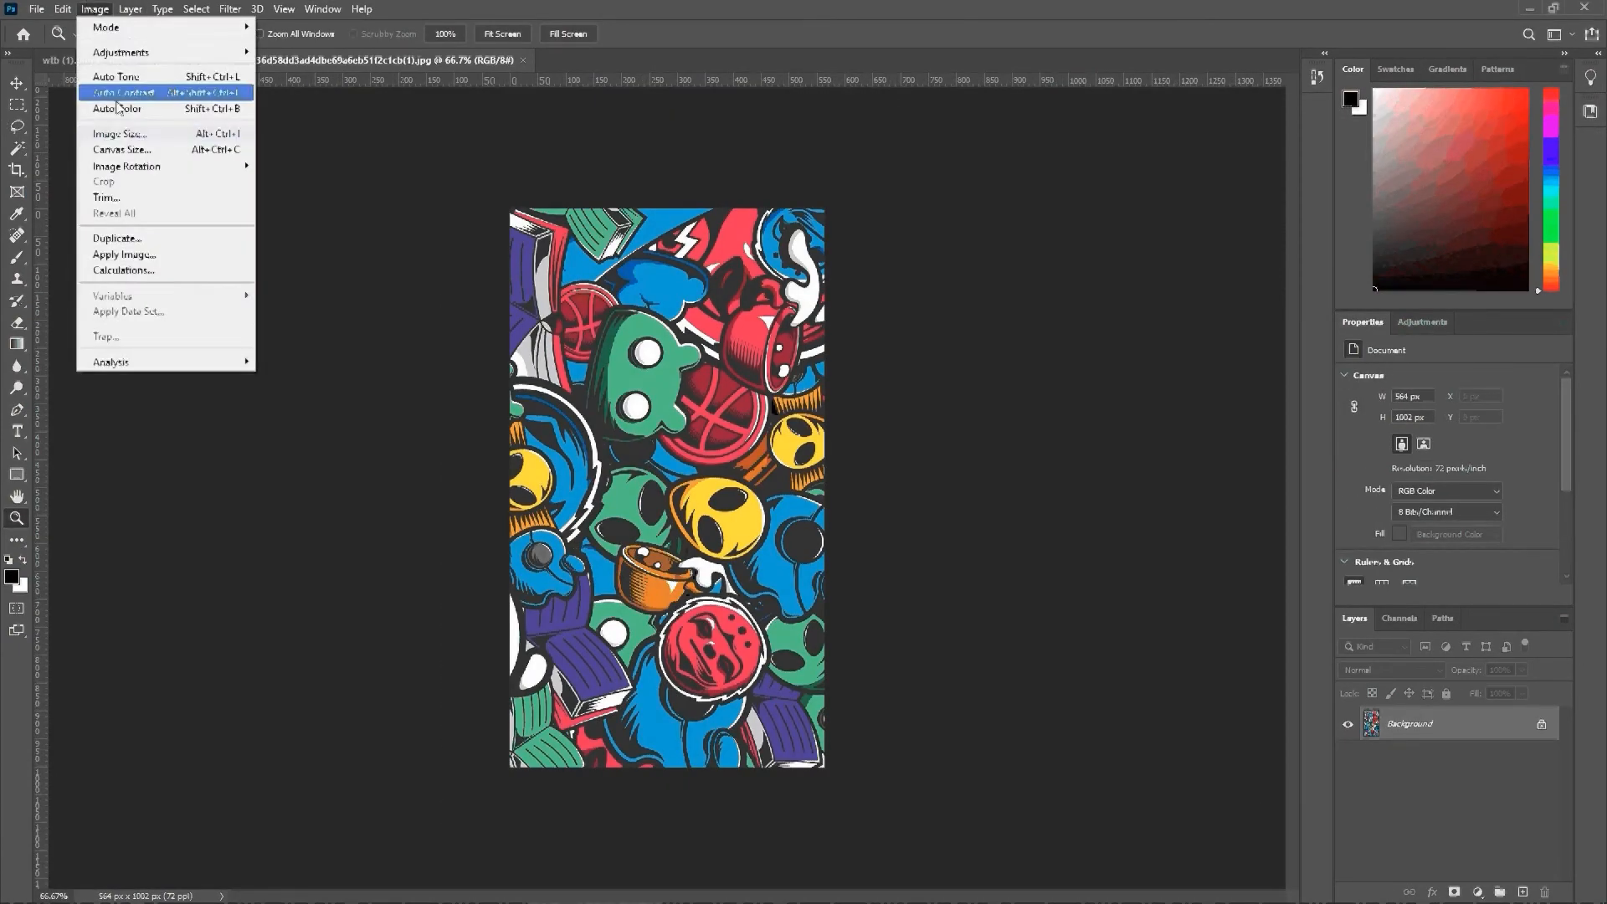
{"action": "left_click", "coordinate": [121, 135]}
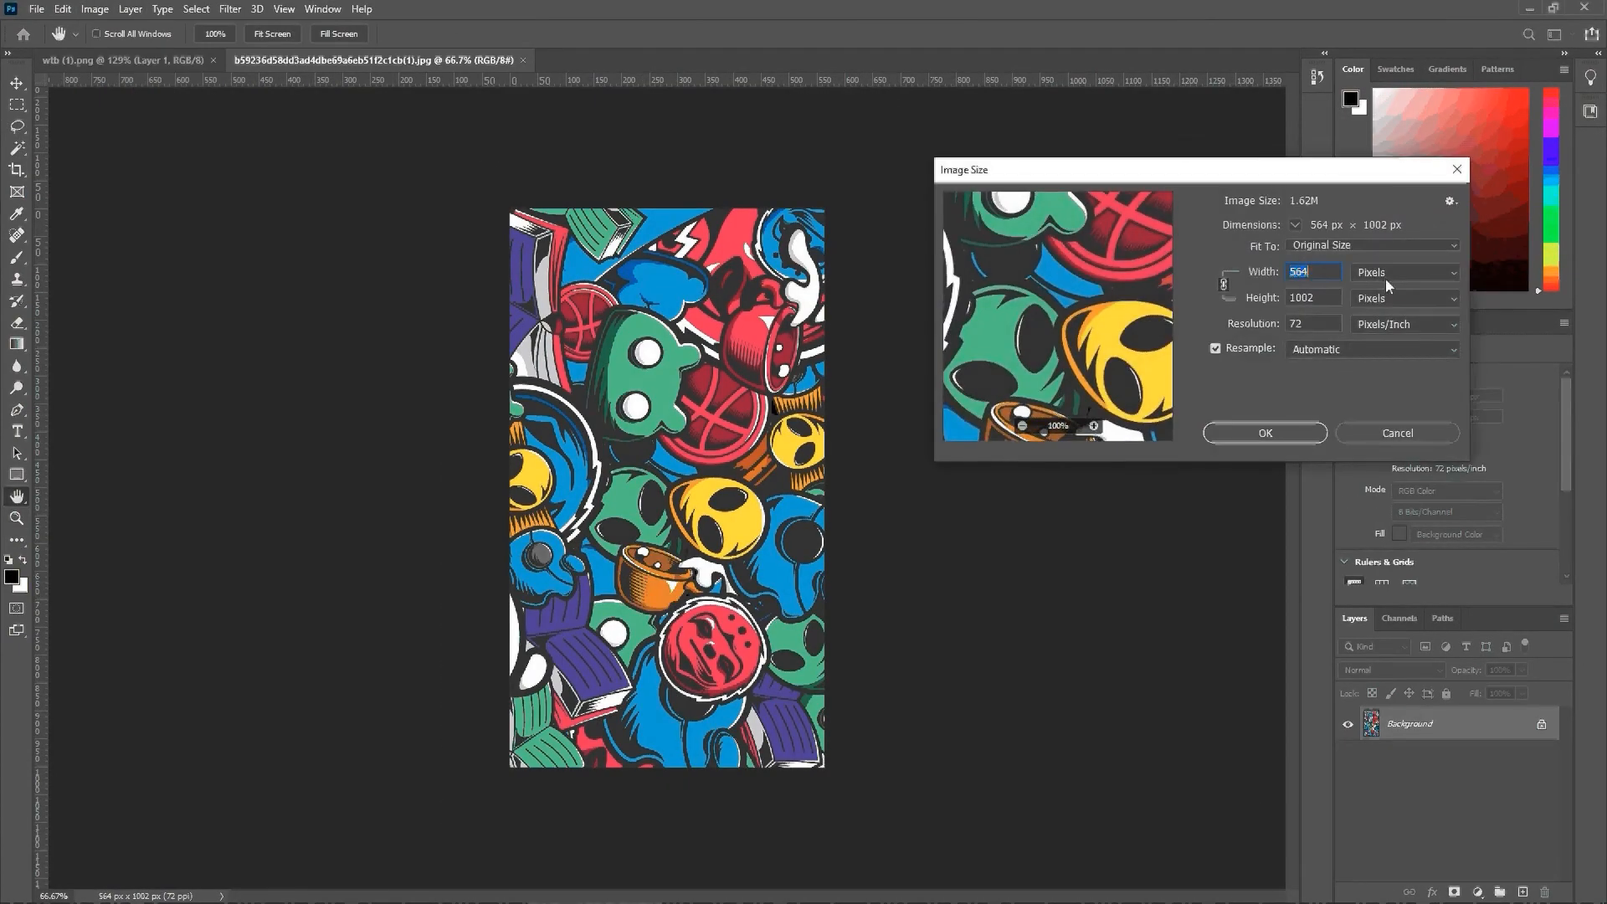
{"action": "left_click", "coordinate": [1385, 278]}
{"action": "left_click", "coordinate": [1390, 318]}
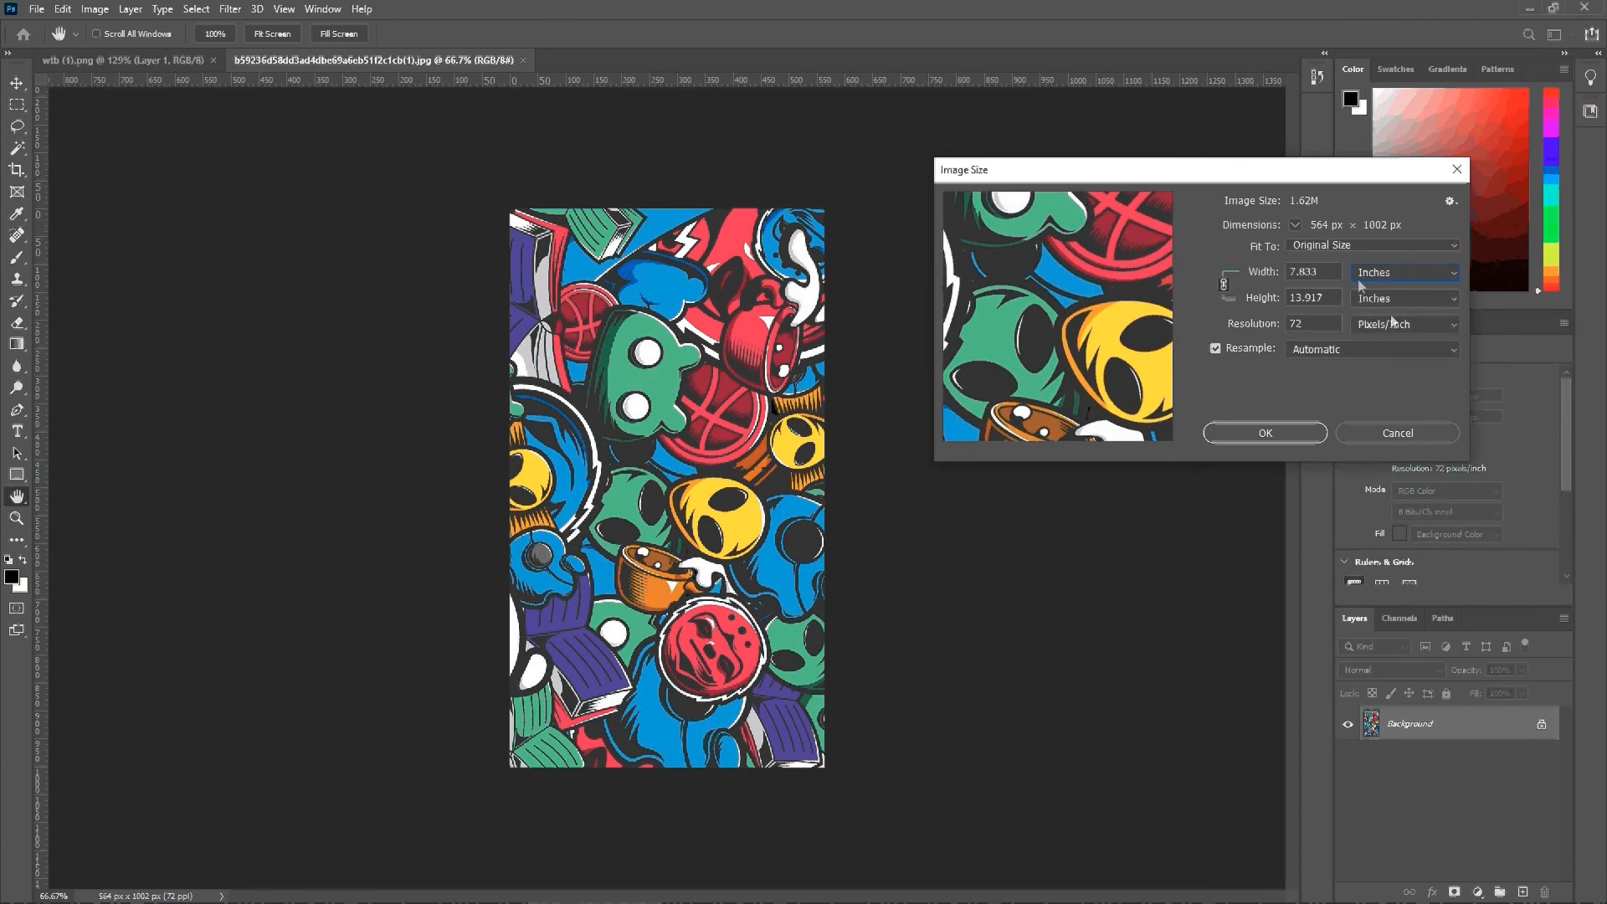
{"action": "double_click", "coordinate": [1321, 324]}
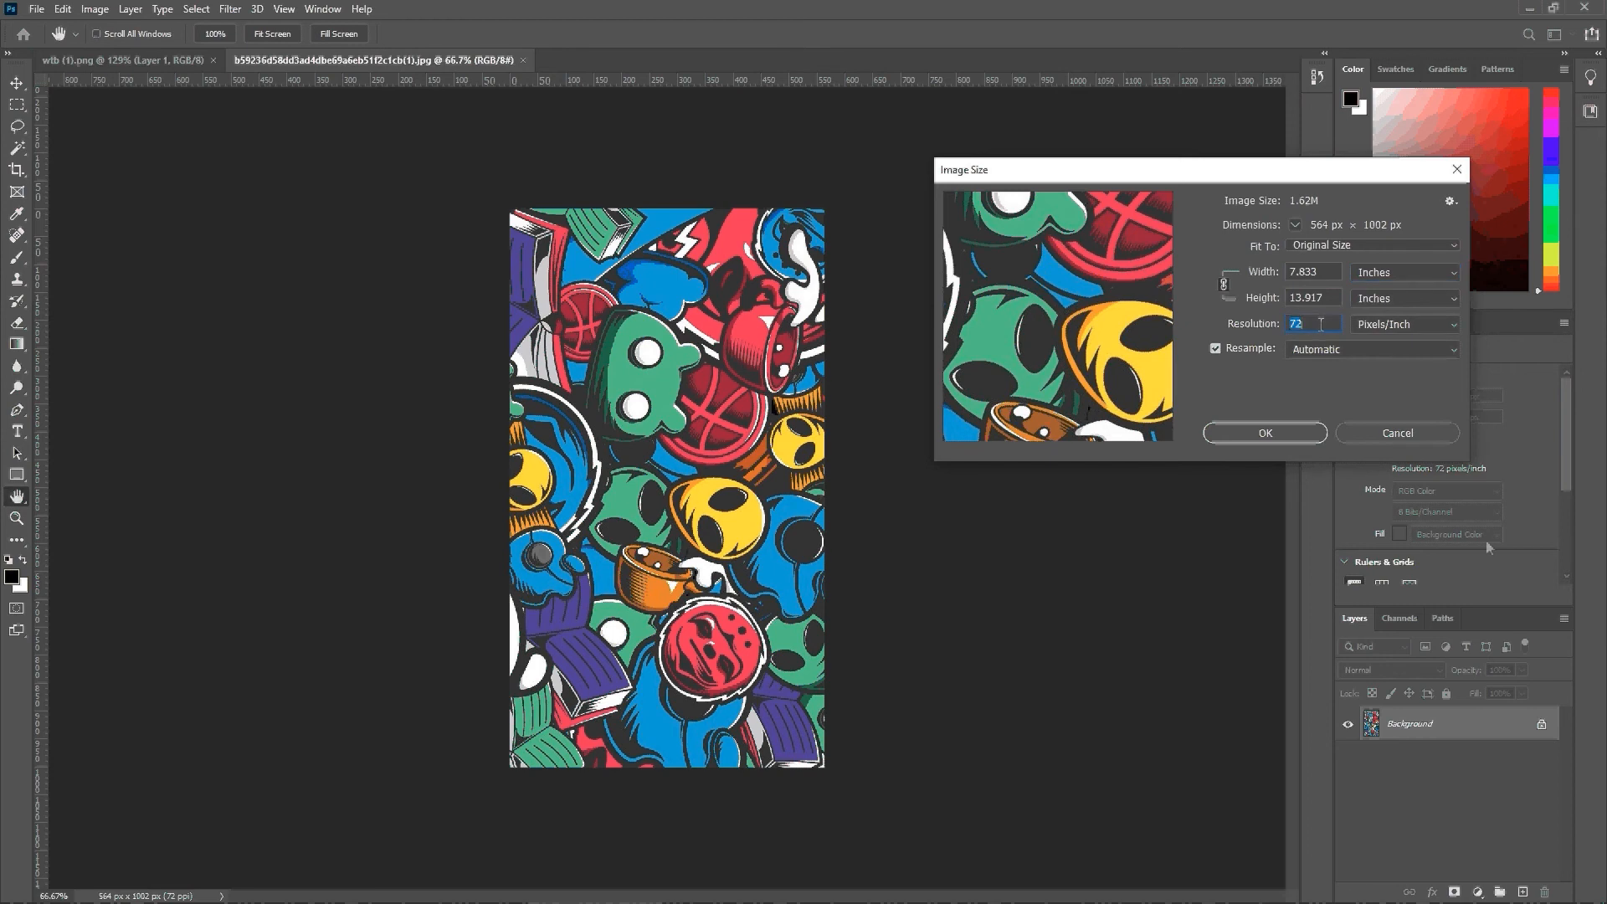
{"action": "type", "text": "600"}
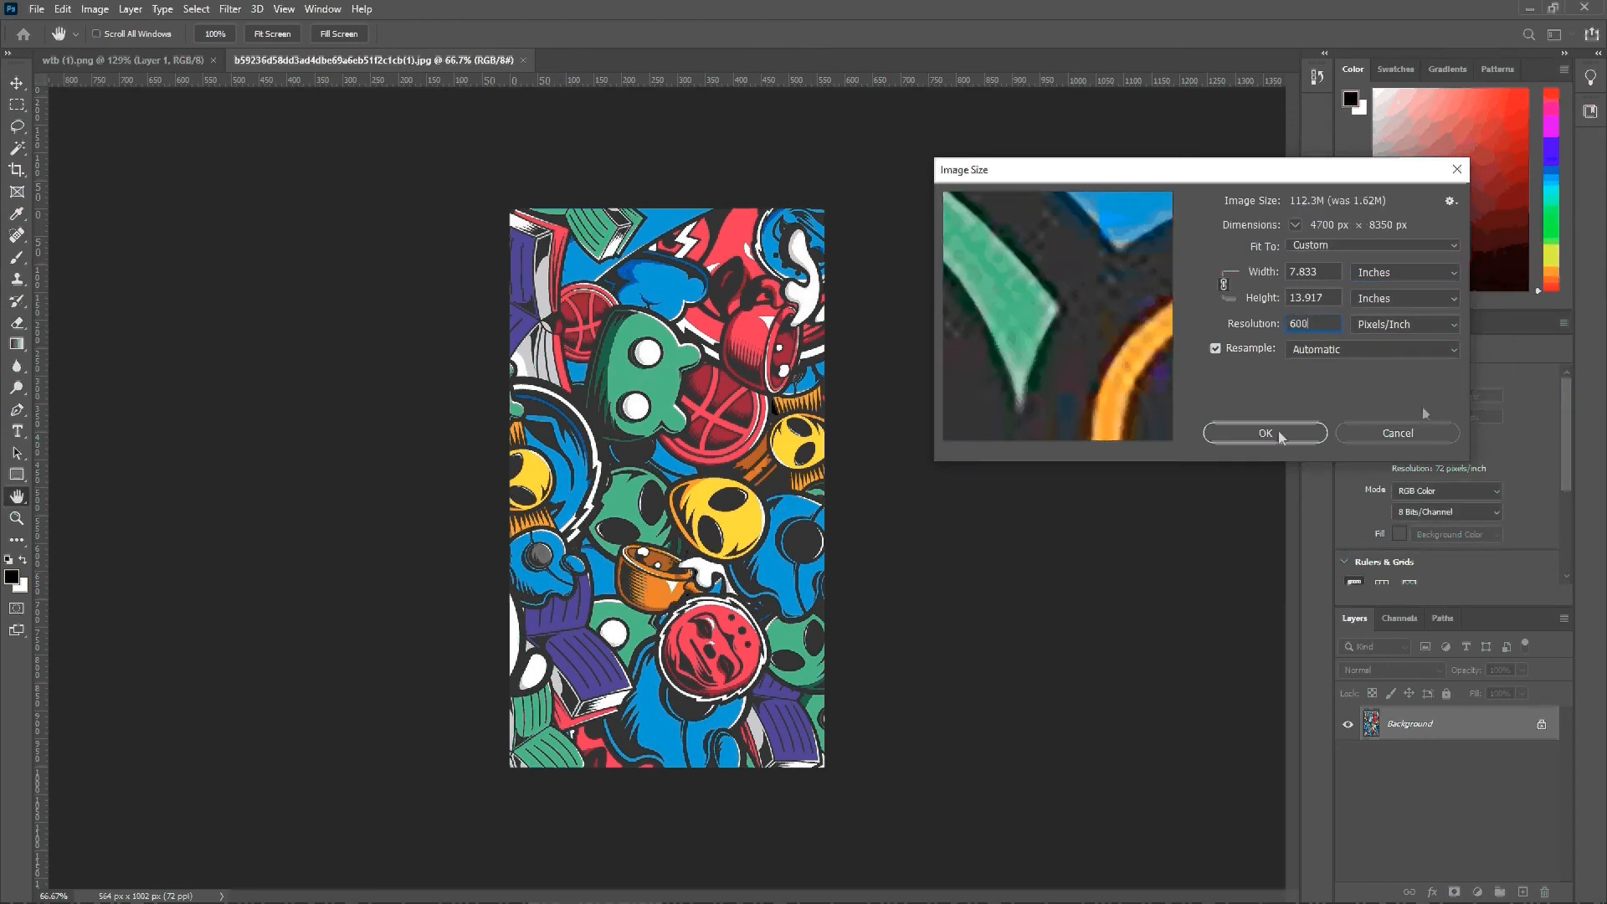
{"action": "left_click", "coordinate": [1366, 432]}
{"action": "key", "text": "z"}
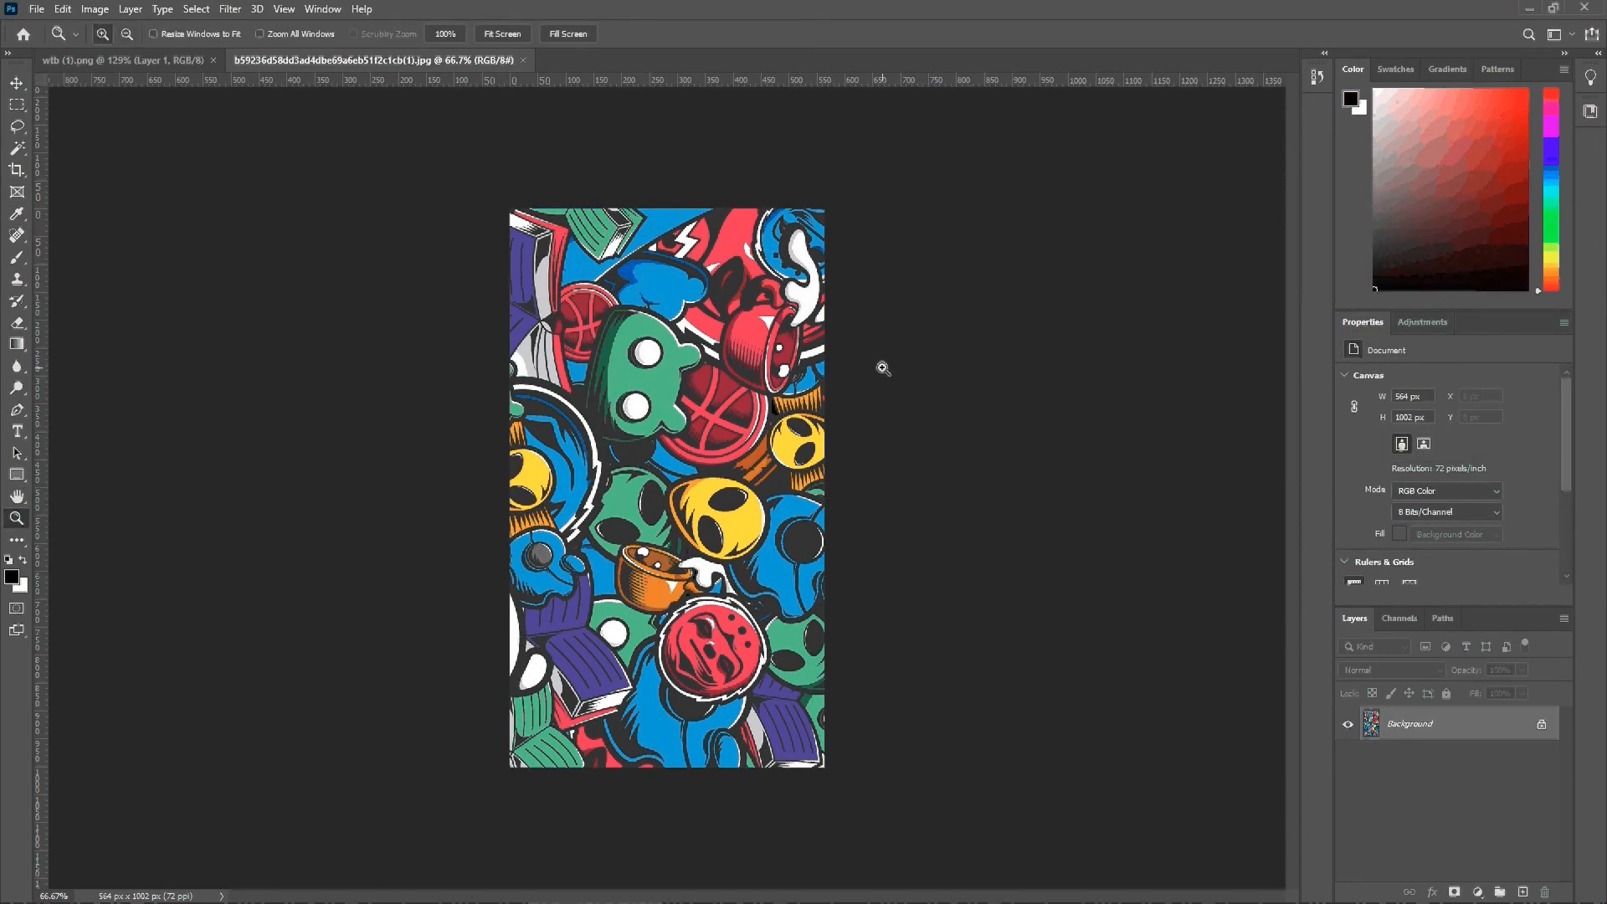
Step: Reopen Image Size to examine the pattern's pixel dimensions and resolution, keeping the dialog beside the artwork
{"action": "key", "text": "alt+f"}
{"action": "key", "text": "Right"}
{"action": "key", "text": "Right"}
{"action": "key", "text": "Down"}
{"action": "key", "text": "Down"}
{"action": "key", "text": "Down"}
{"action": "key", "text": "Down"}
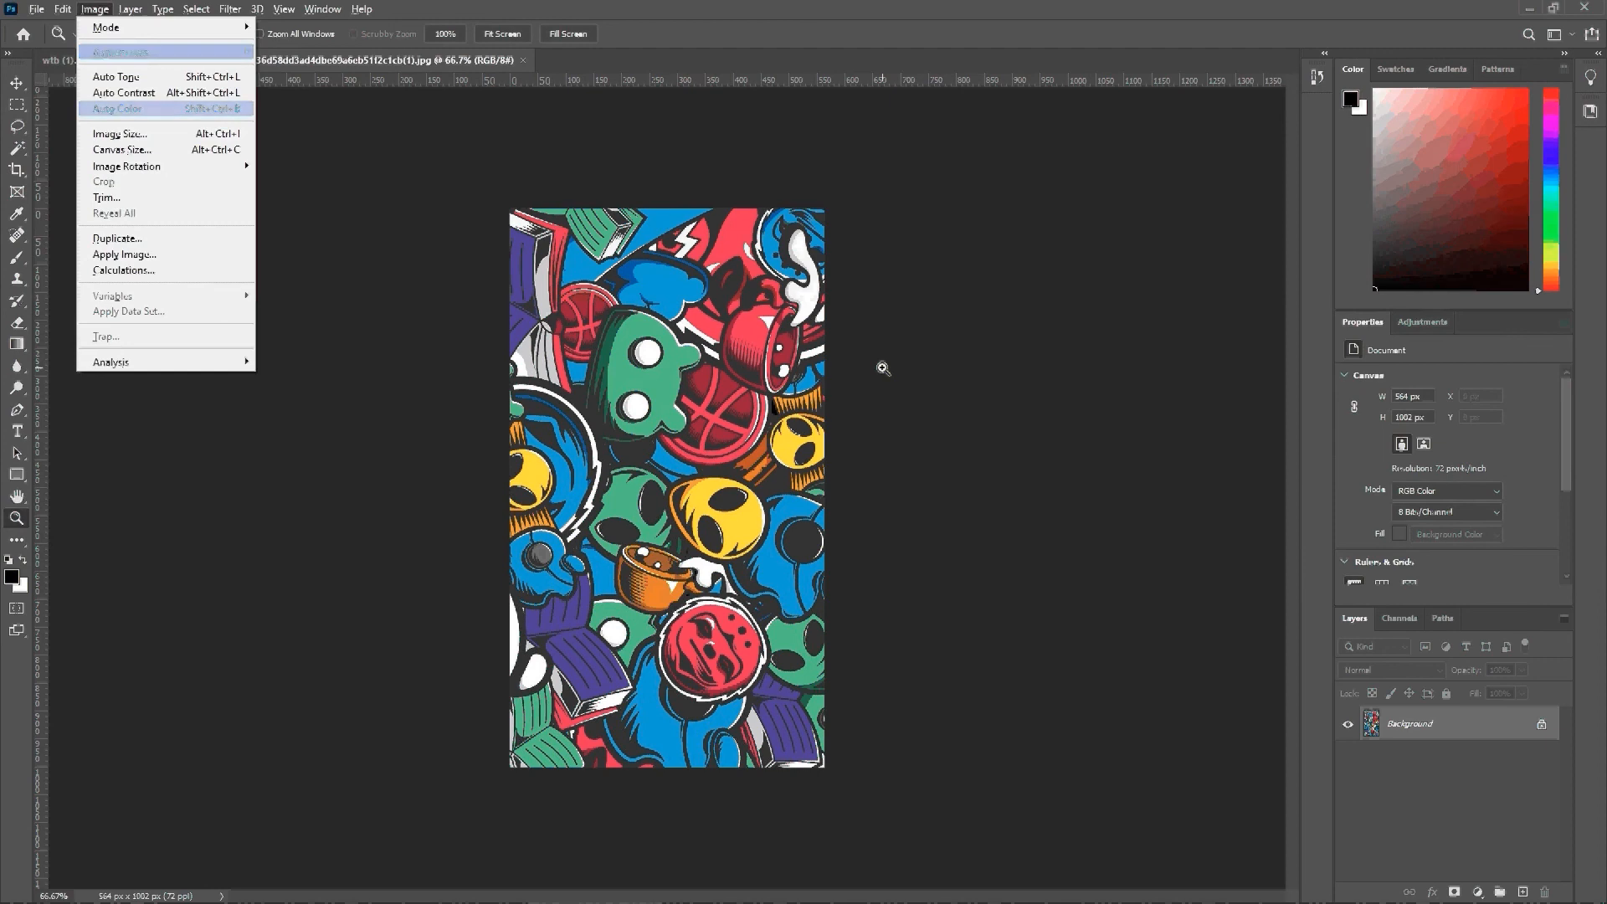
{"action": "key", "text": "Down"}
{"action": "key", "text": "Return"}
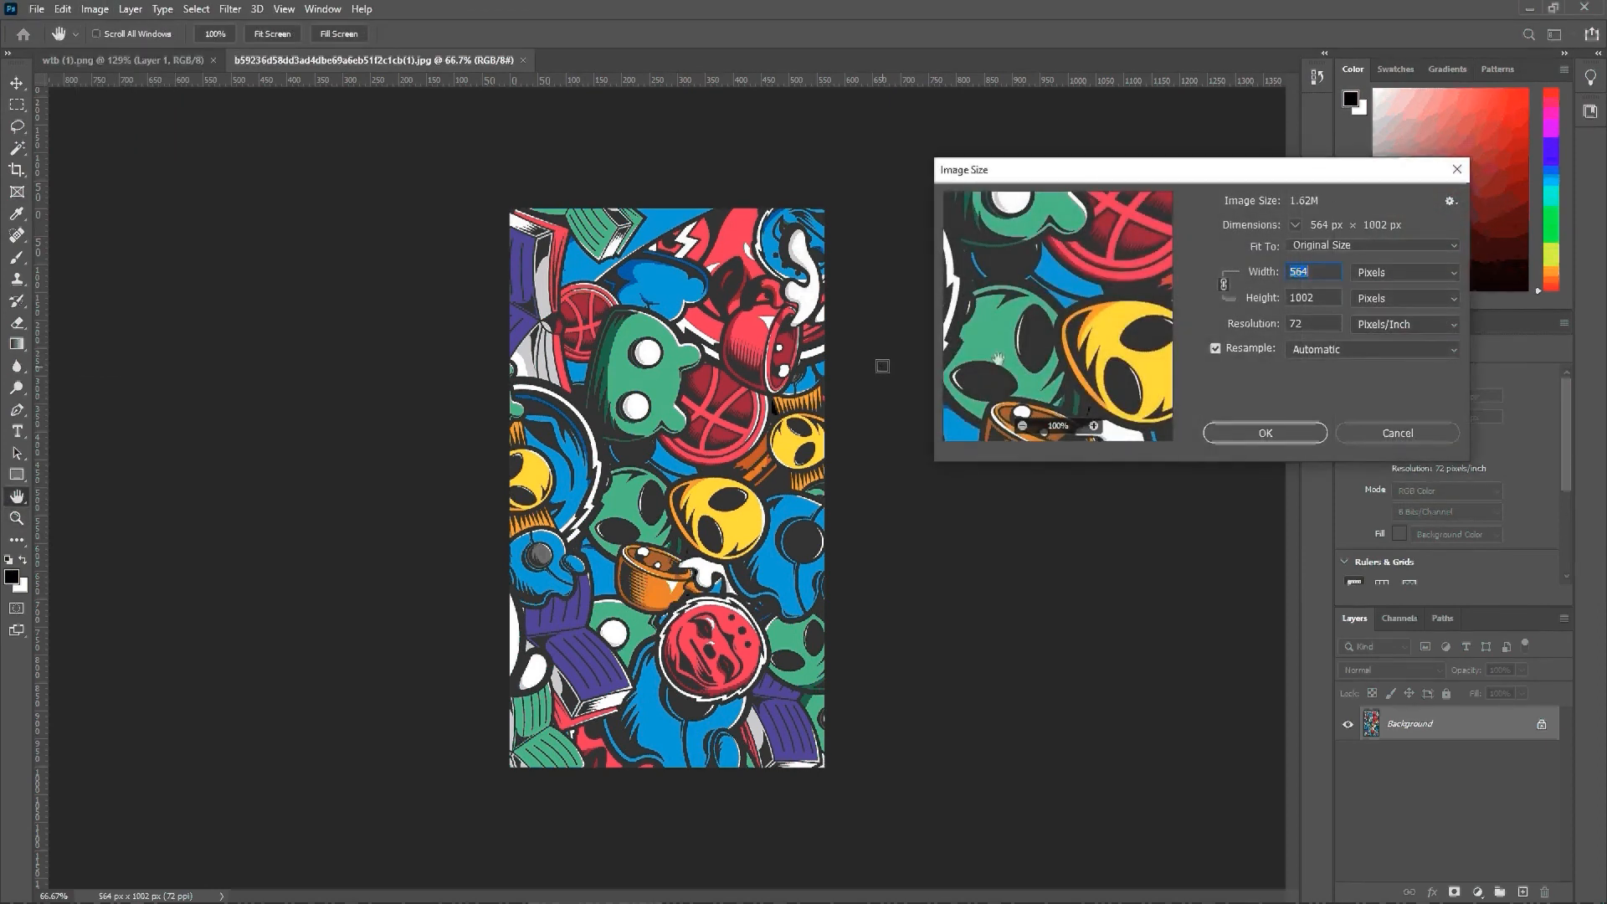
{"action": "left_click_drag", "start_coordinate": [1001, 185], "coordinate": [830, 270]}
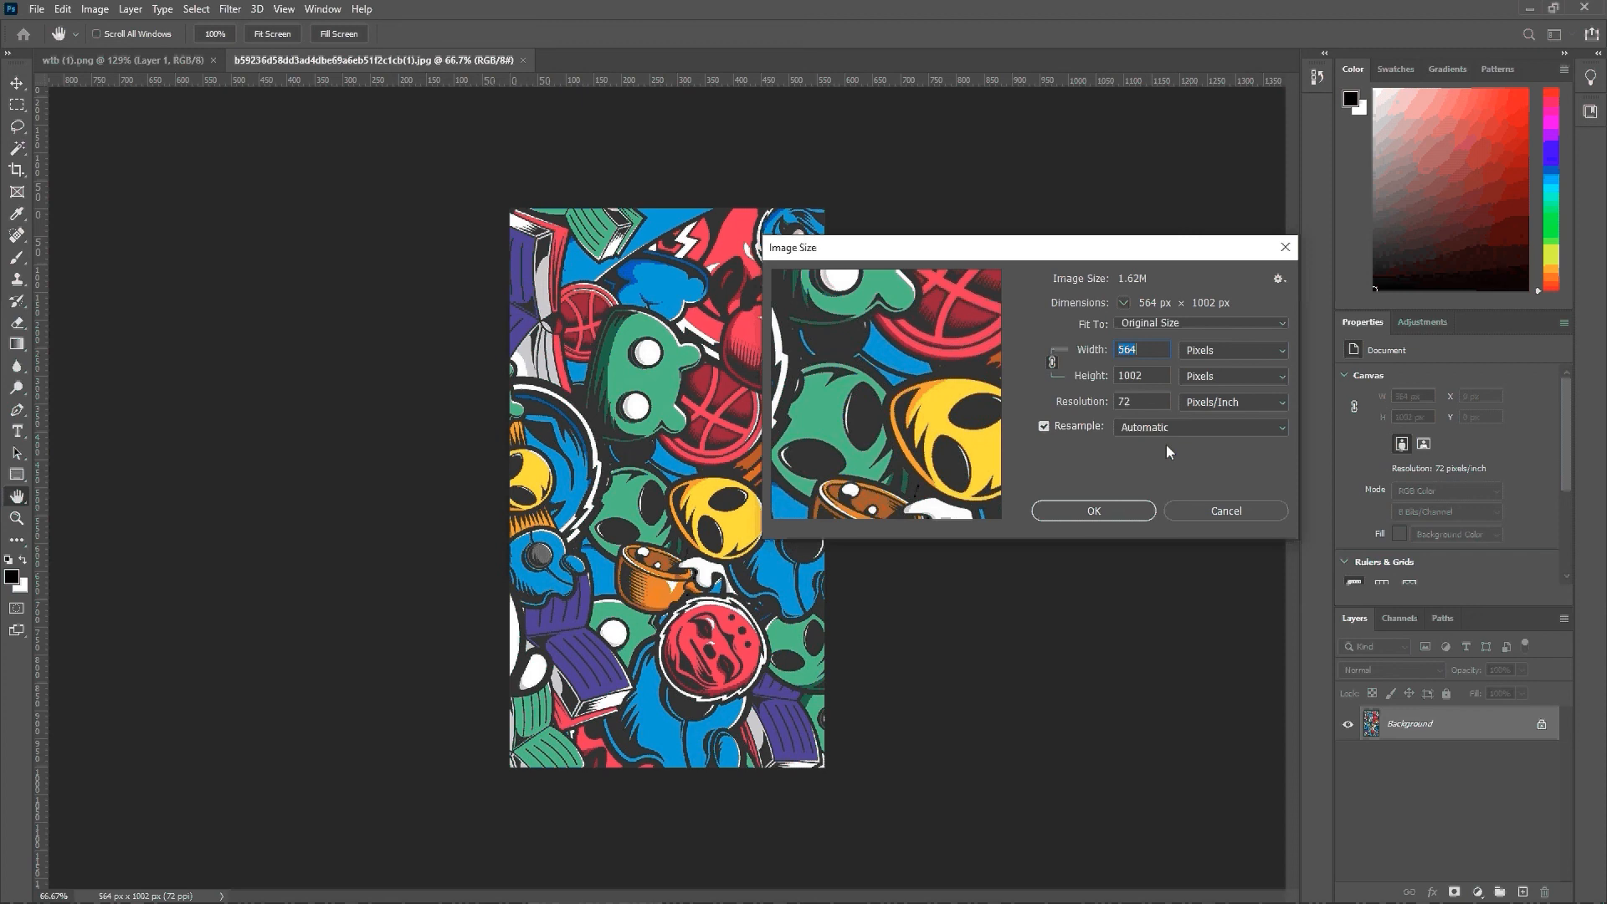
{"action": "left_click_drag", "start_coordinate": [1059, 247], "coordinate": [957, 223]}
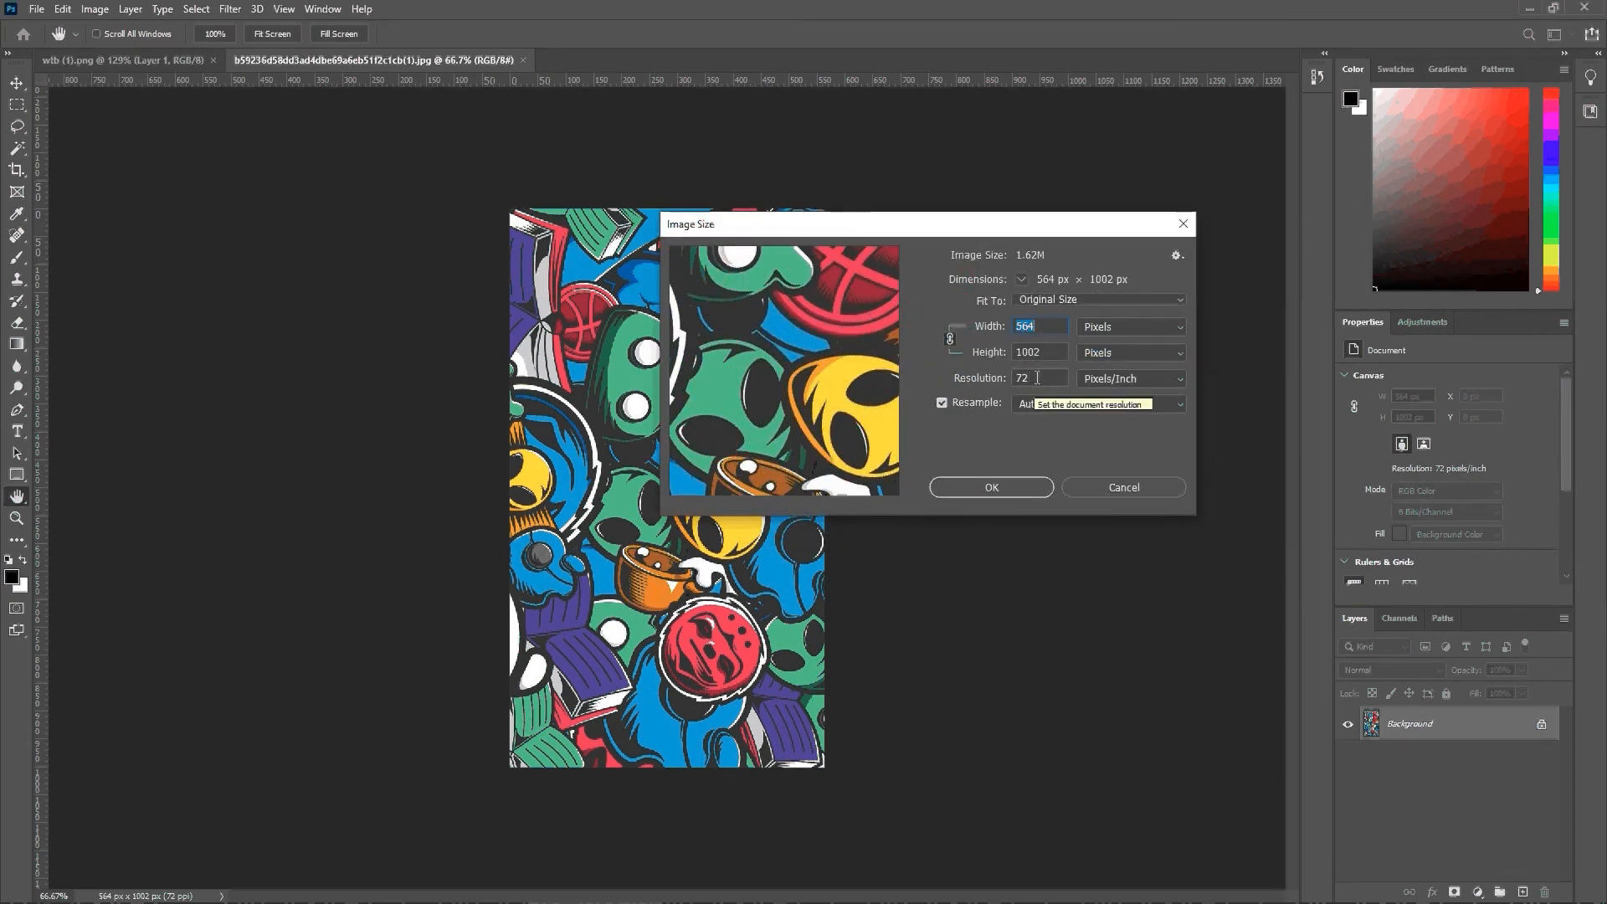
Step: Show the pattern's width and height in inches to examine its print size, and close Image Size without resizing
{"action": "left_click", "coordinate": [1095, 328]}
{"action": "left_click", "coordinate": [1110, 344]}
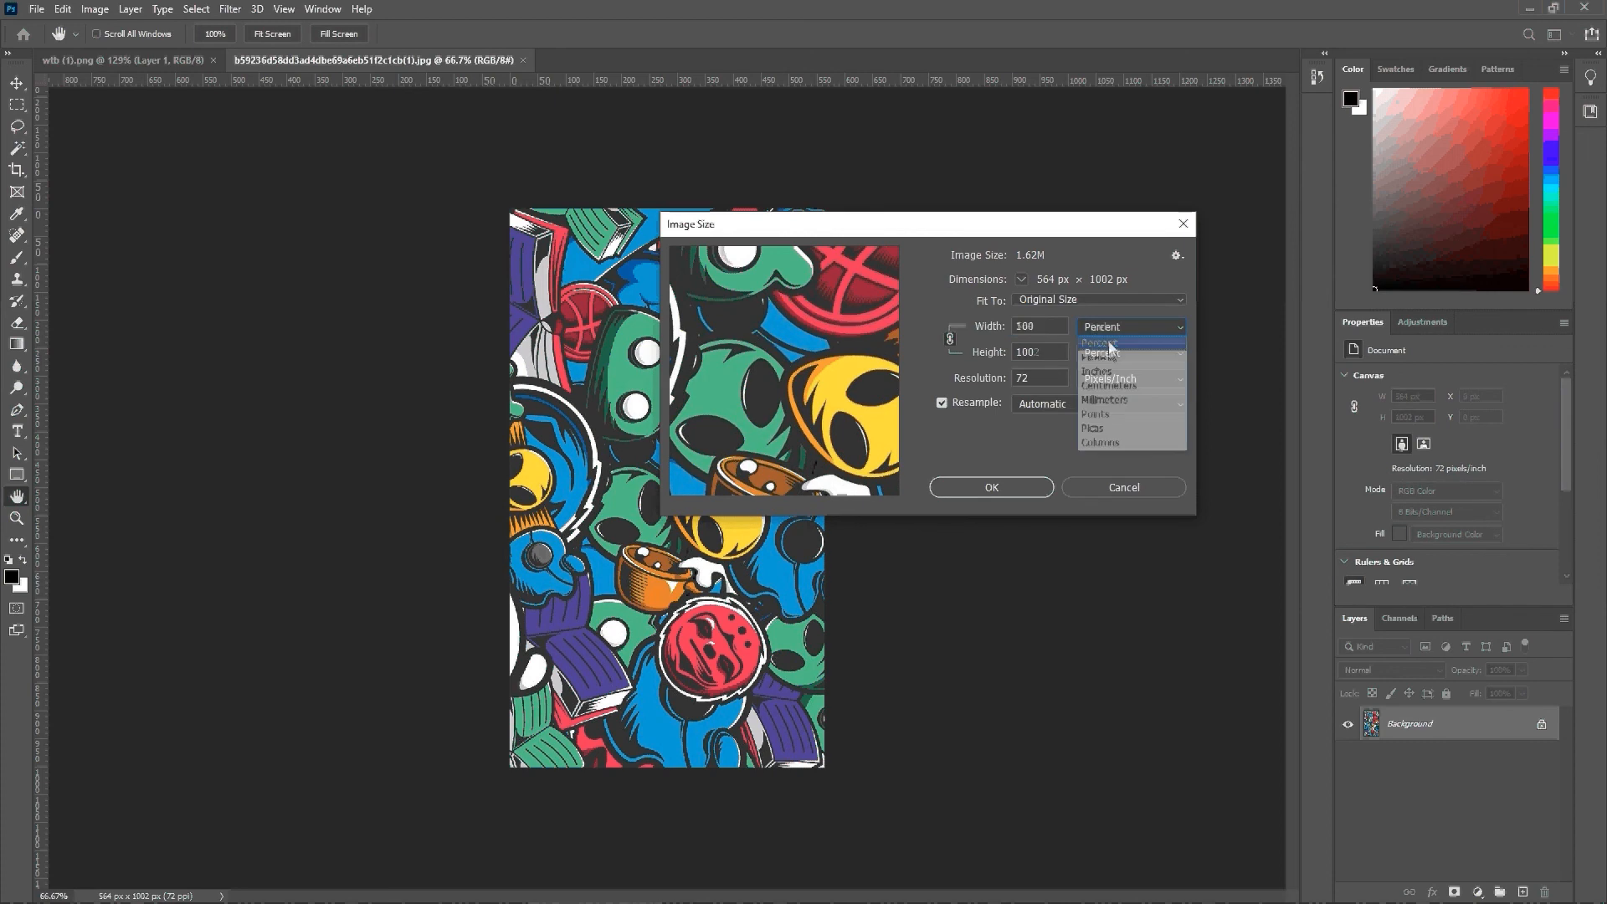
{"action": "left_click", "coordinate": [1110, 327]}
{"action": "left_click", "coordinate": [1092, 369]}
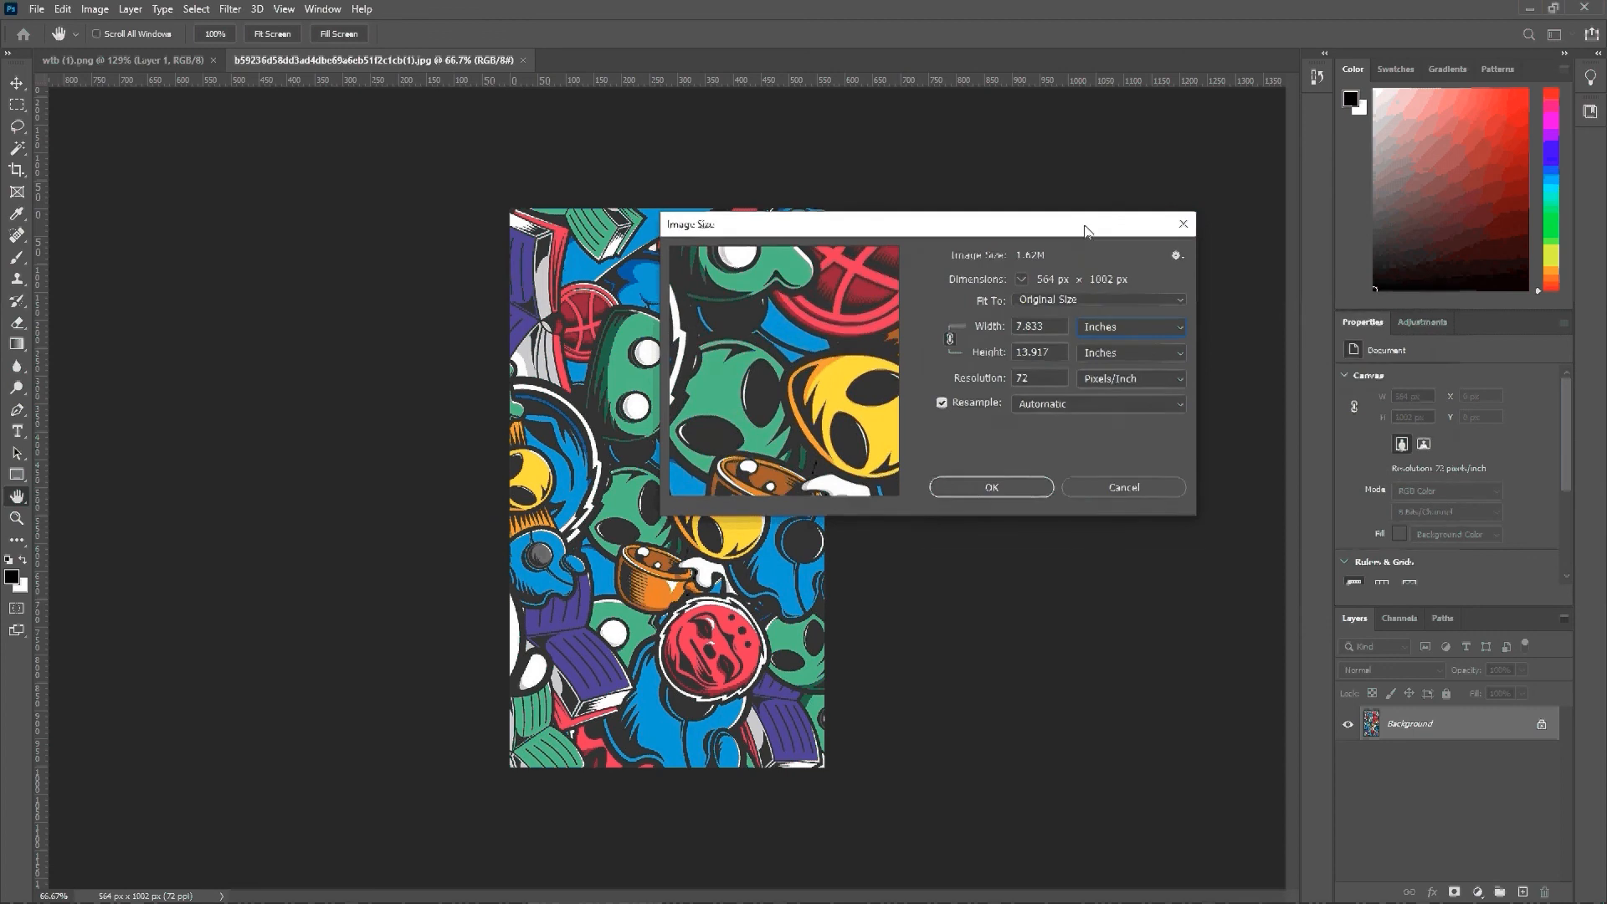
{"action": "left_click_drag", "start_coordinate": [1087, 231], "coordinate": [1348, 262]}
{"action": "left_click_drag", "start_coordinate": [988, 264], "coordinate": [862, 229]}
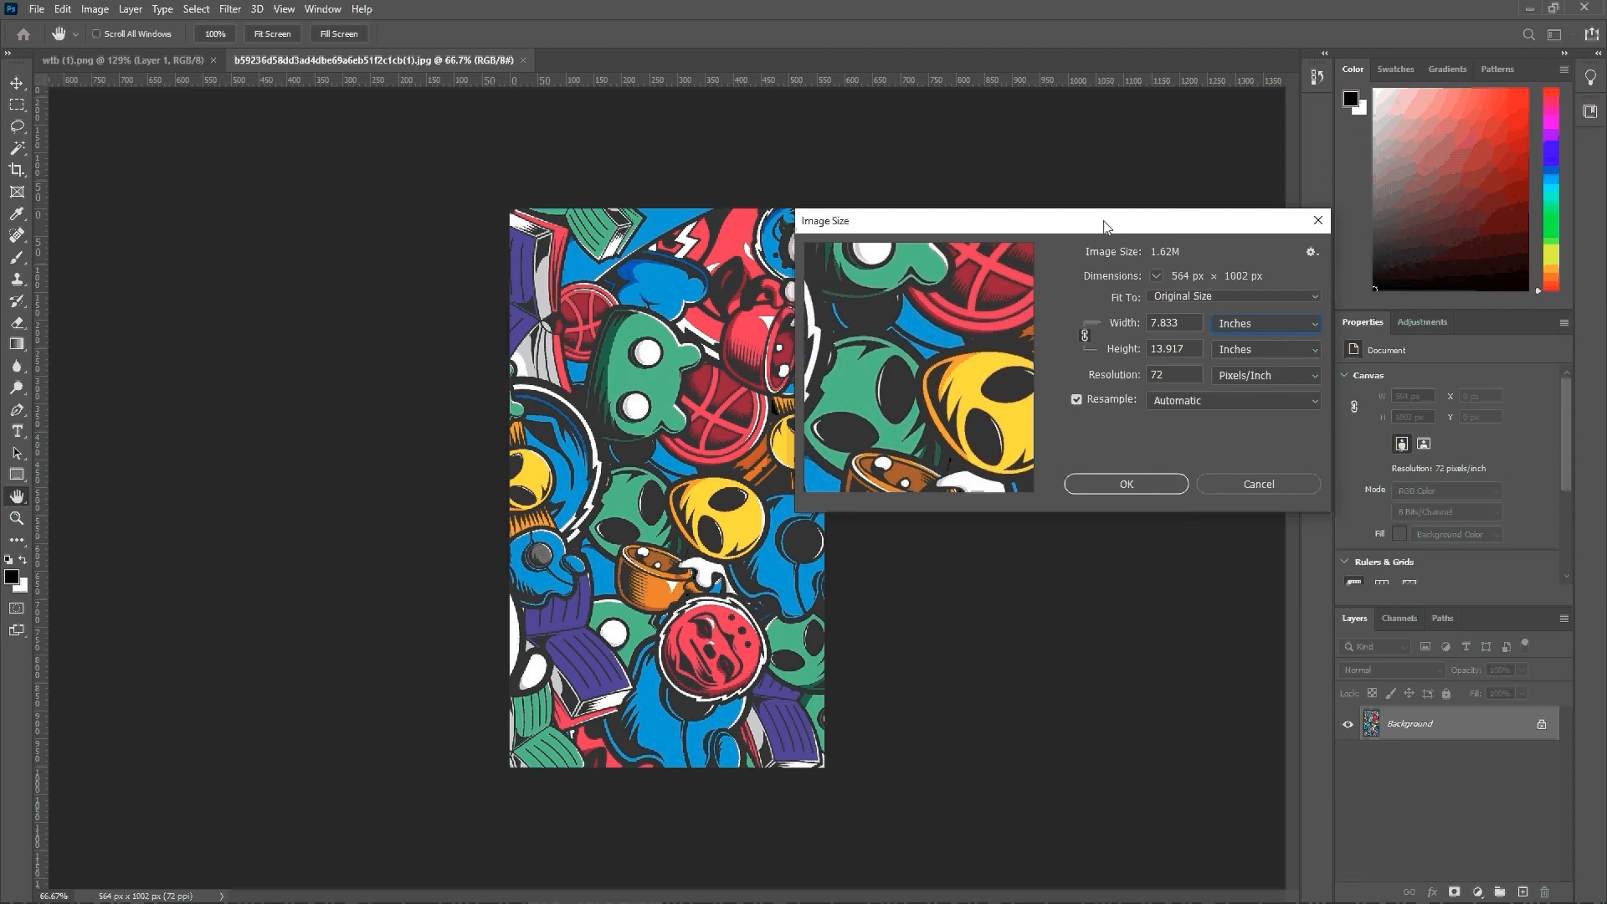
{"action": "left_click_drag", "start_coordinate": [1105, 226], "coordinate": [962, 211]}
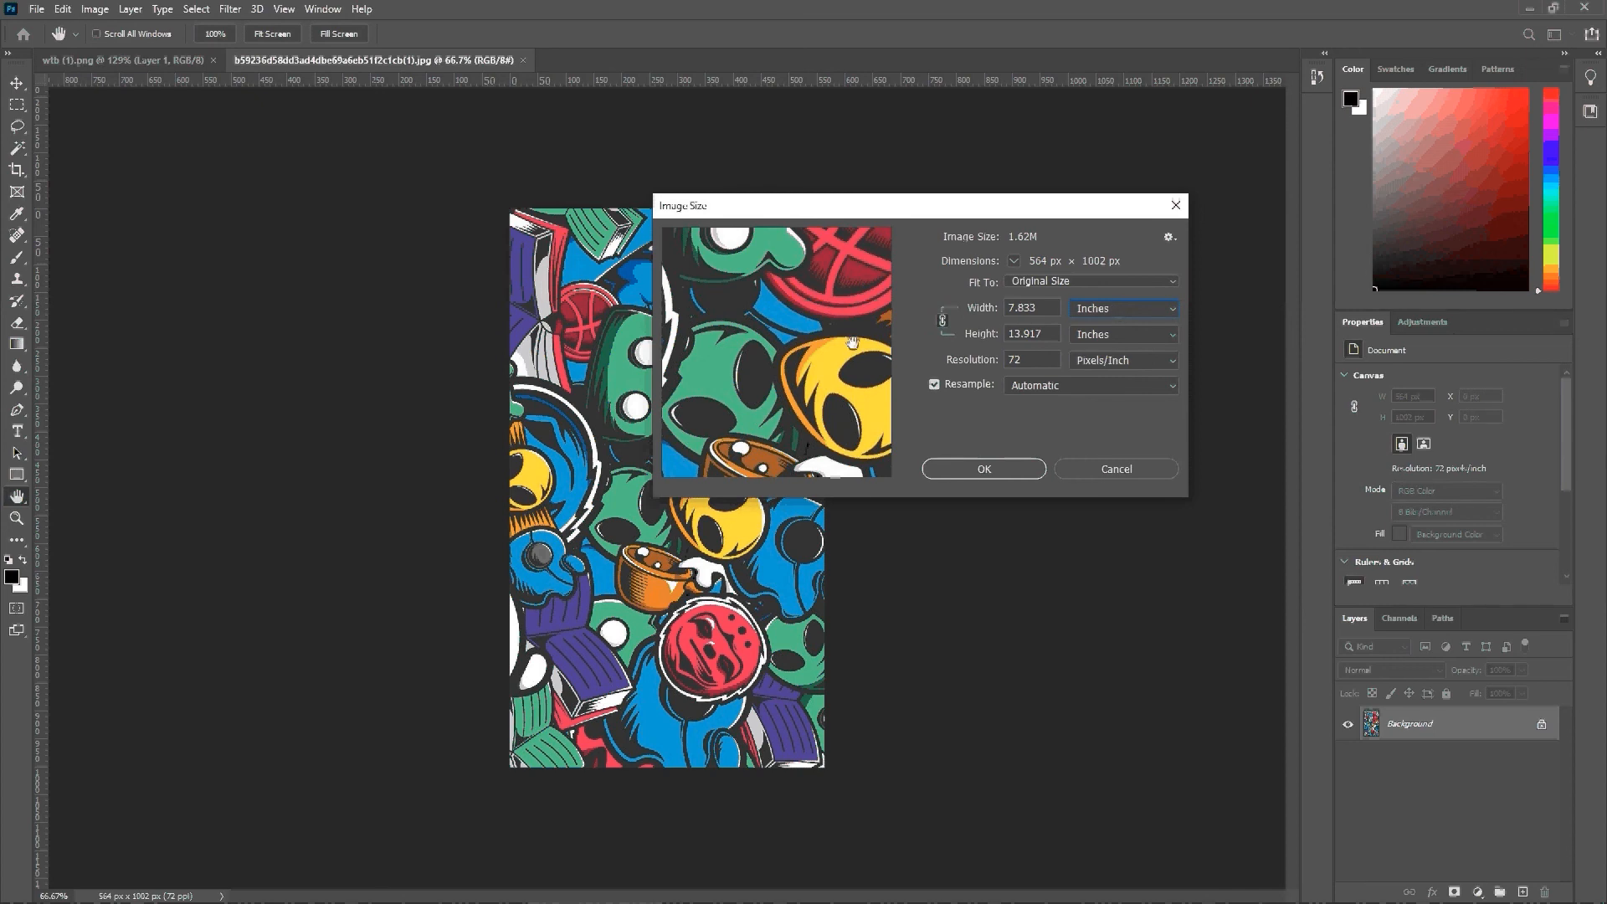
{"action": "left_click_drag", "start_coordinate": [848, 217], "coordinate": [1021, 239]}
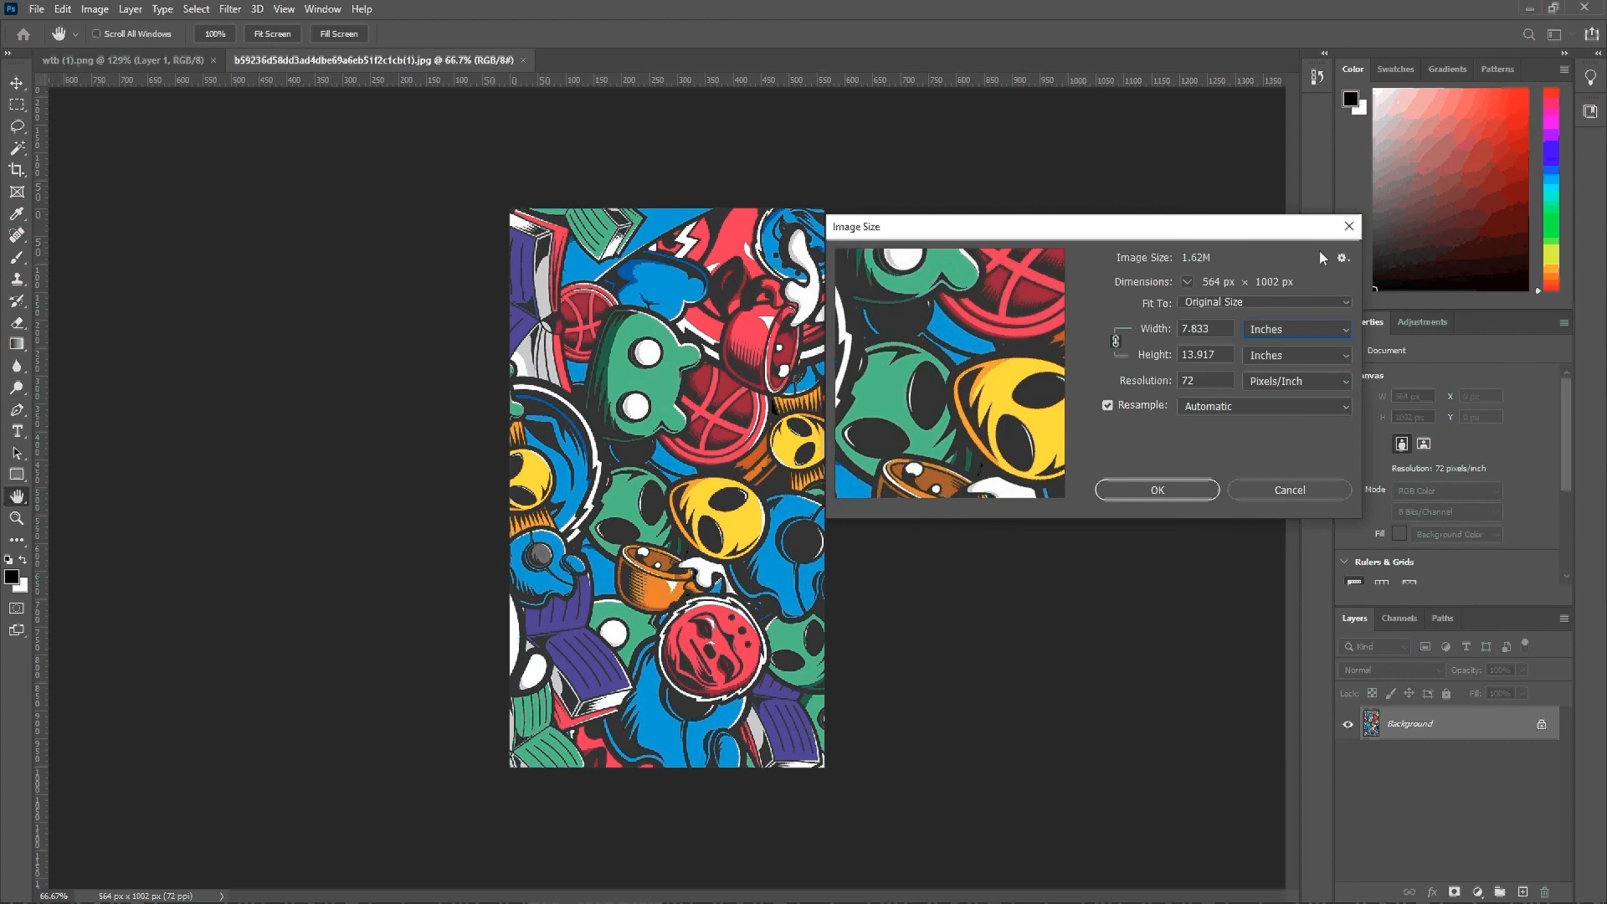
{"action": "left_click", "coordinate": [1348, 226]}
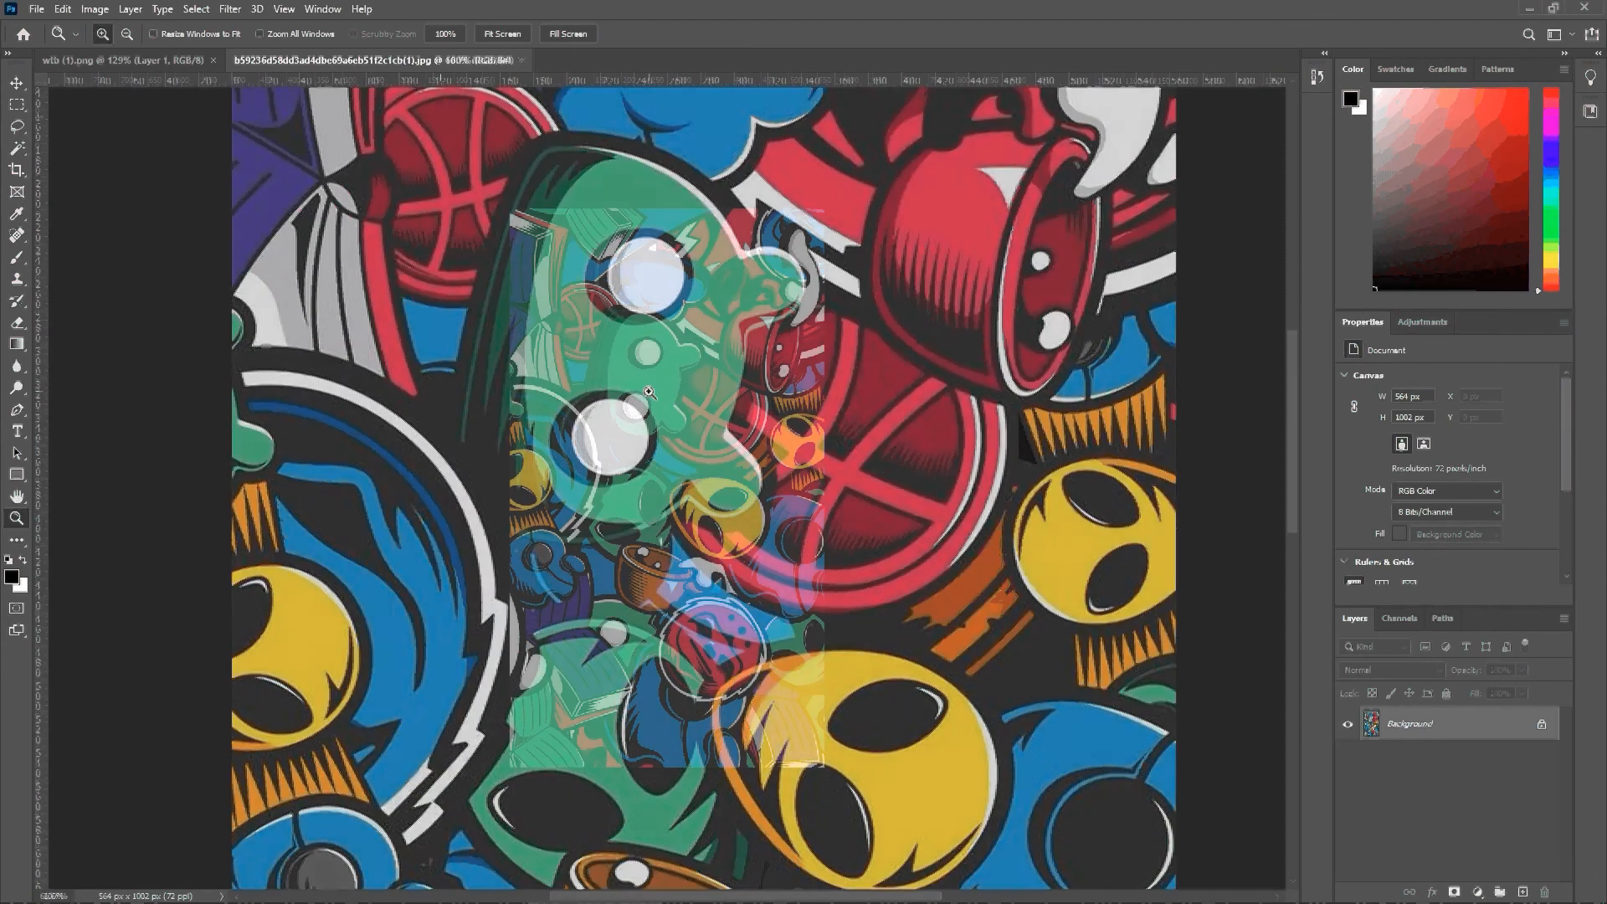
Step: Magnify the green character to 12800% and examine the individual pixels along its edge
{"action": "left_click", "coordinate": [650, 393]}
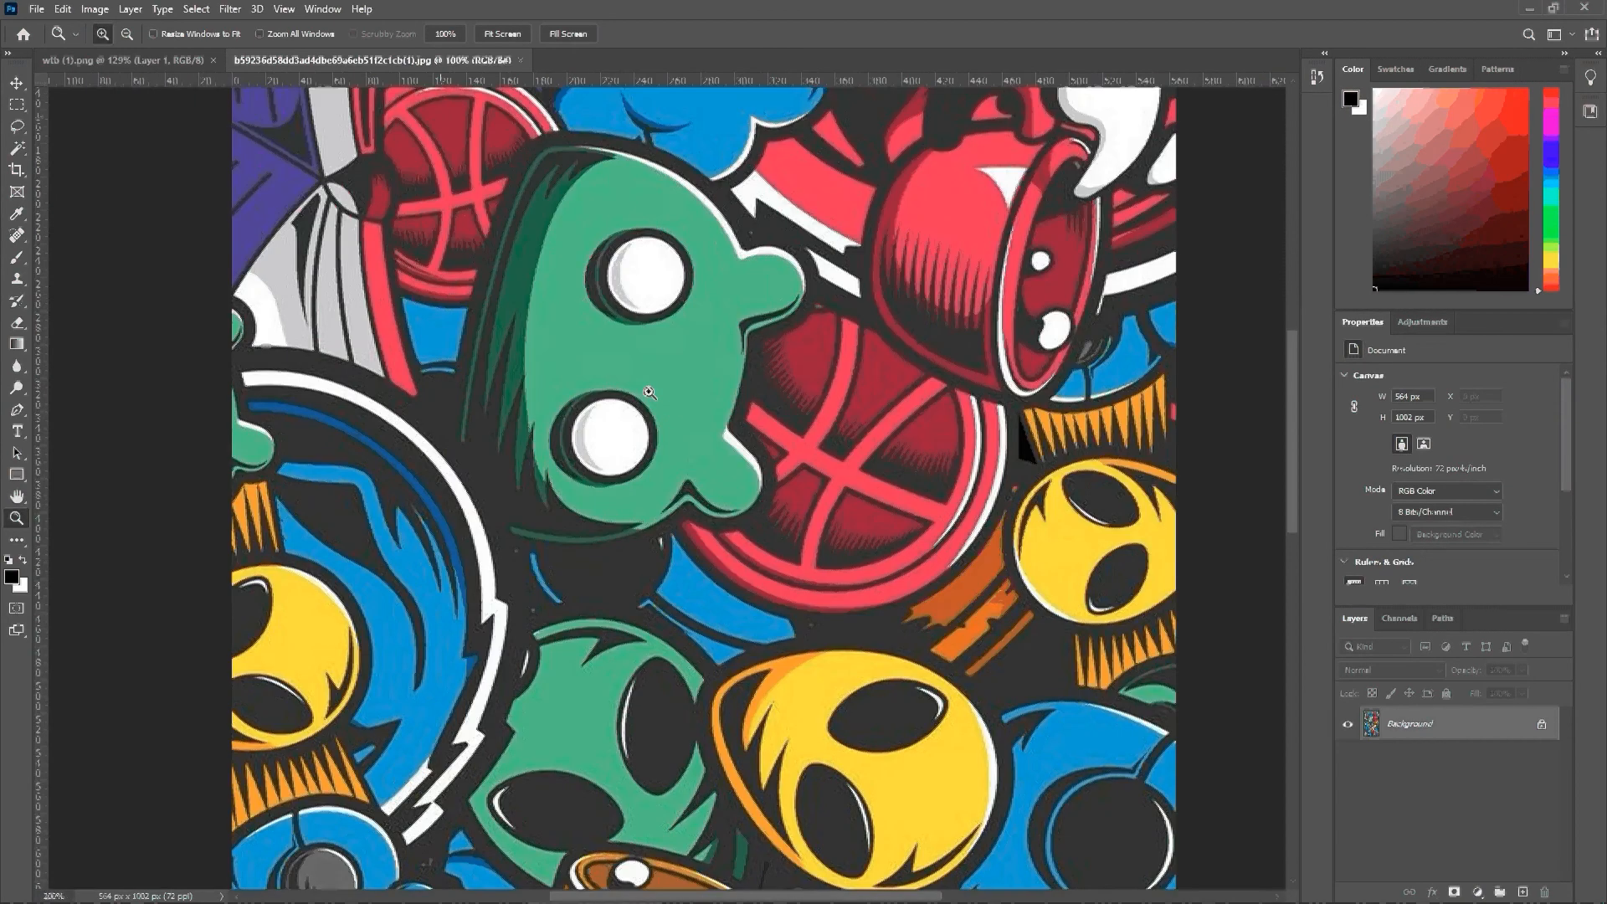
{"action": "left_click_drag", "start_coordinate": [650, 393], "coordinate": [647, 389]}
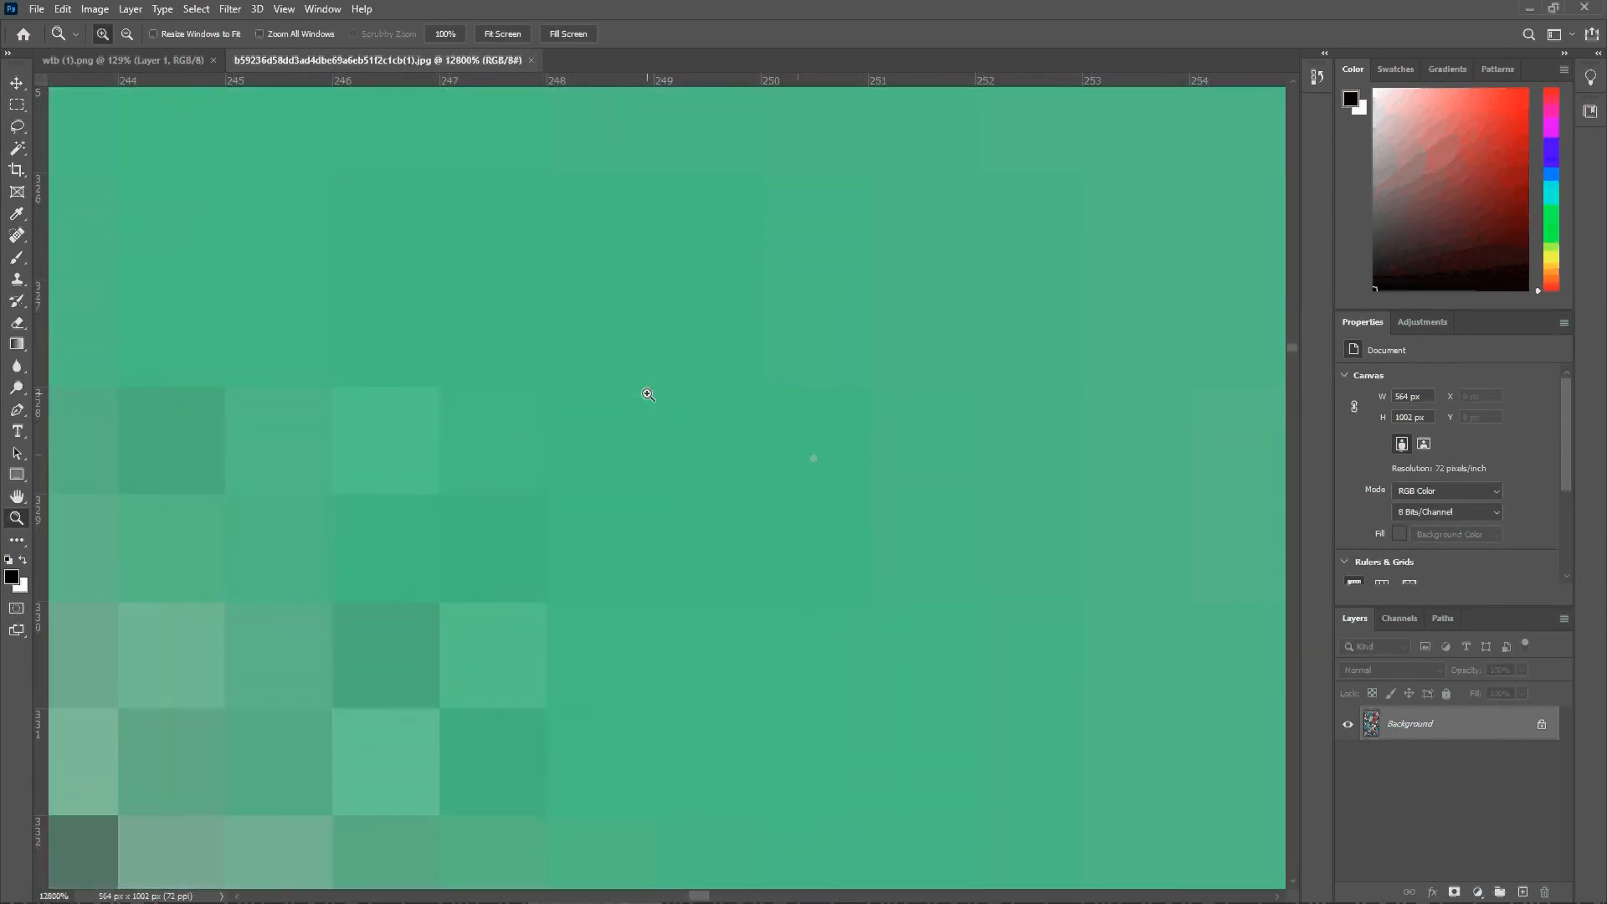
{"action": "scroll", "coordinate": [843, 466], "scroll_direction": "down", "scroll_amount": 4}
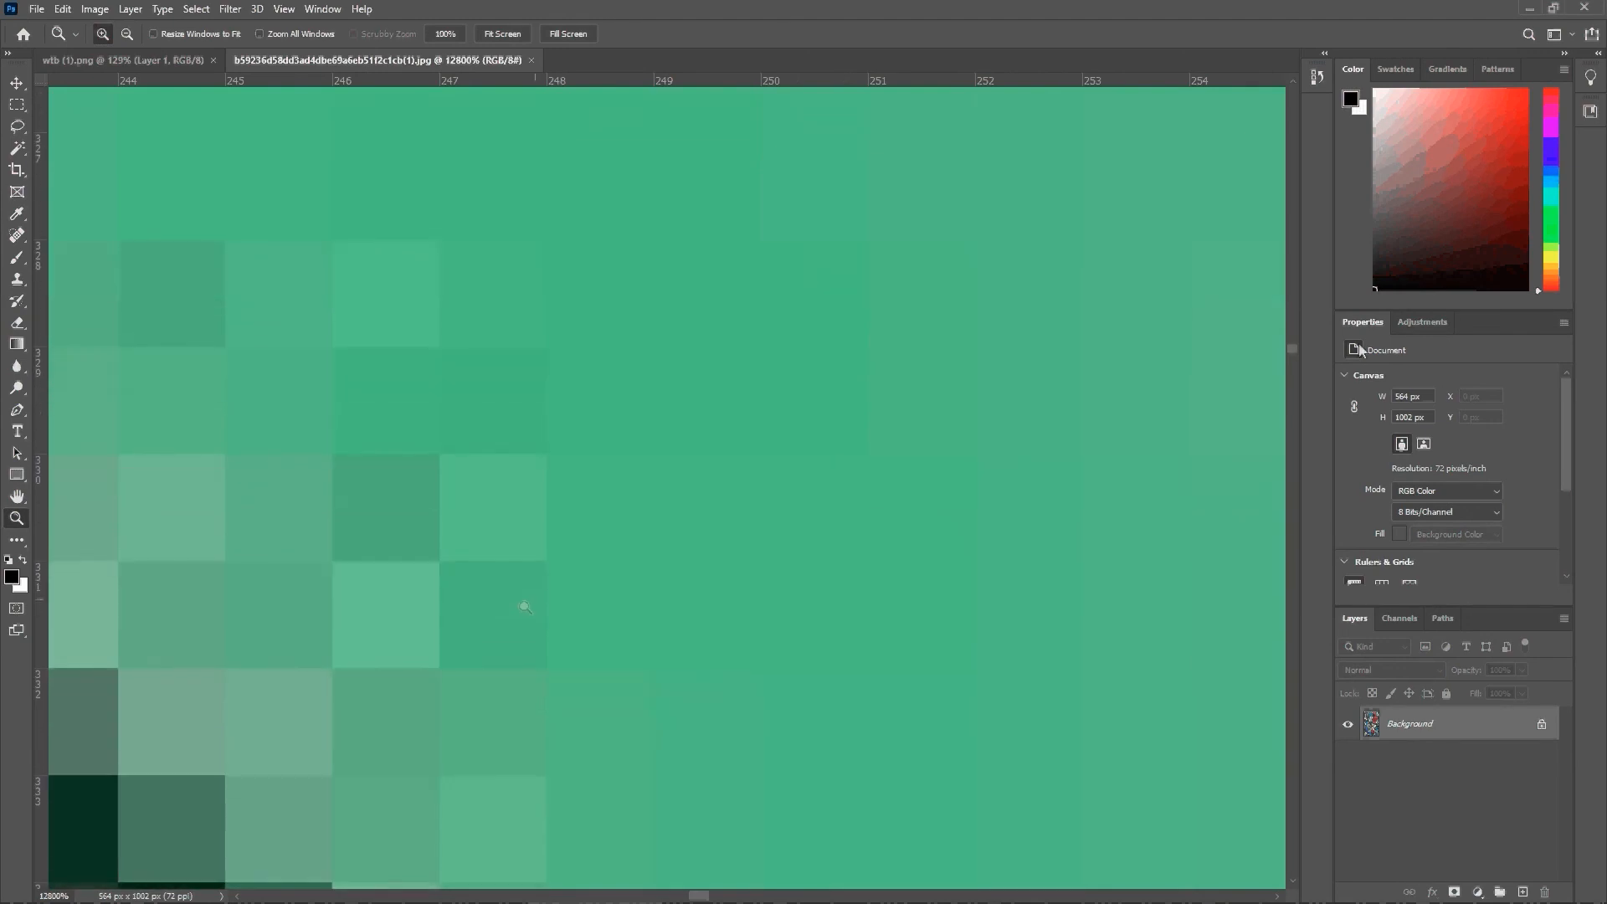
{"action": "scroll", "coordinate": [627, 477], "scroll_direction": "down", "scroll_amount": 2}
{"action": "scroll", "coordinate": [628, 477], "scroll_direction": "left", "scroll_amount": 2}
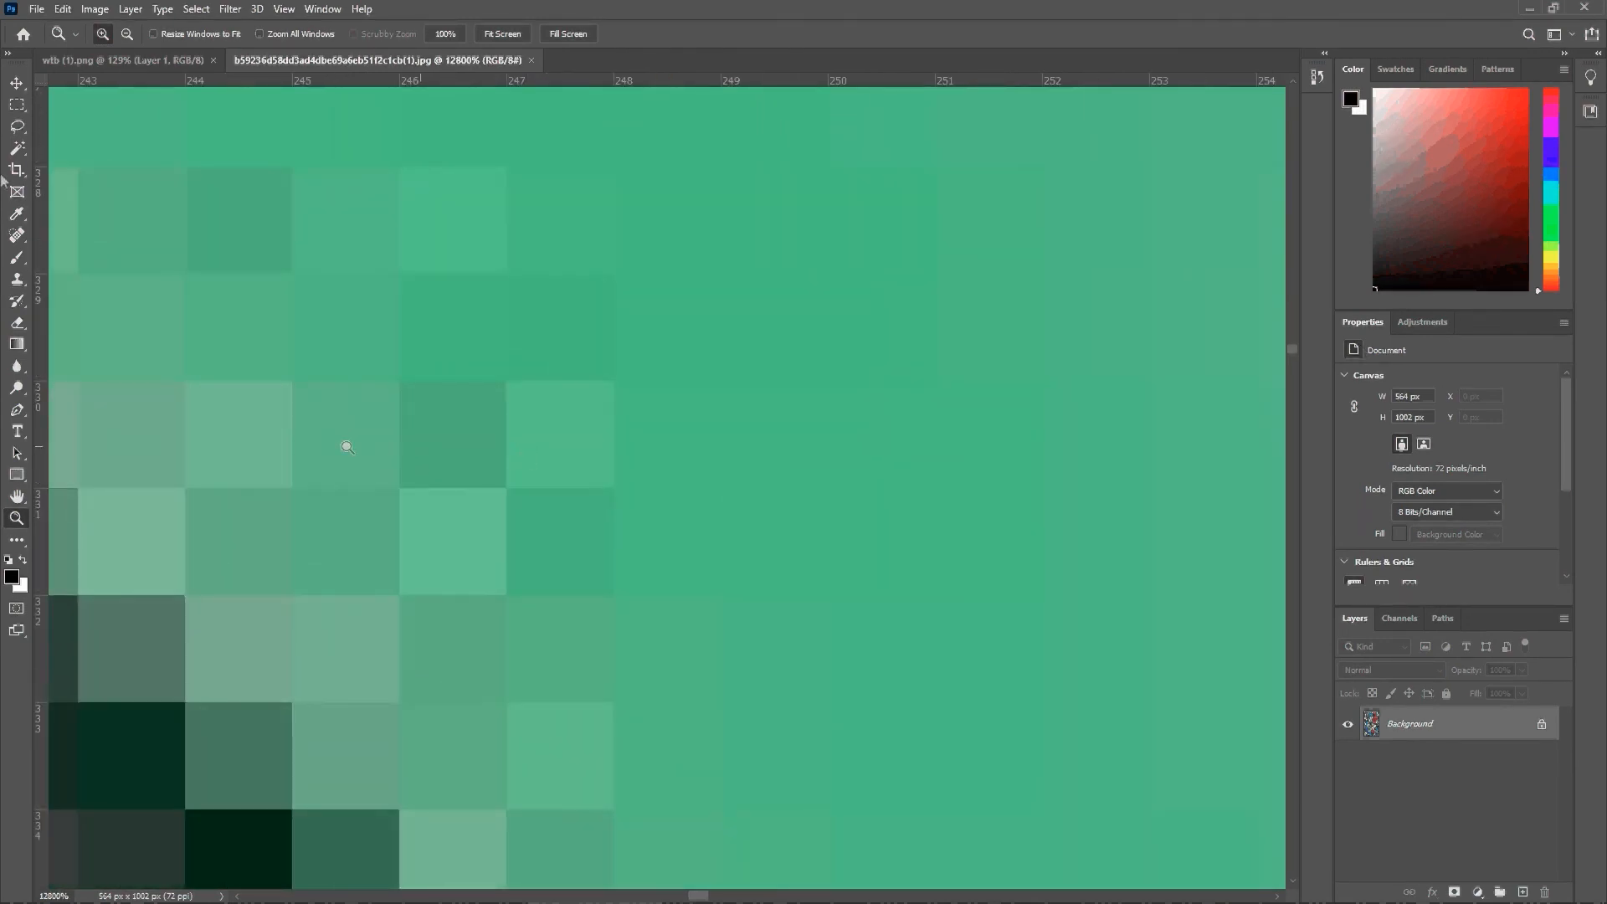
Step: Try to move the Background layer with the Move tool, declining its conversion to a normal layer
{"action": "left_click", "coordinate": [16, 82]}
{"action": "left_click_drag", "start_coordinate": [162, 198], "coordinate": [544, 393]}
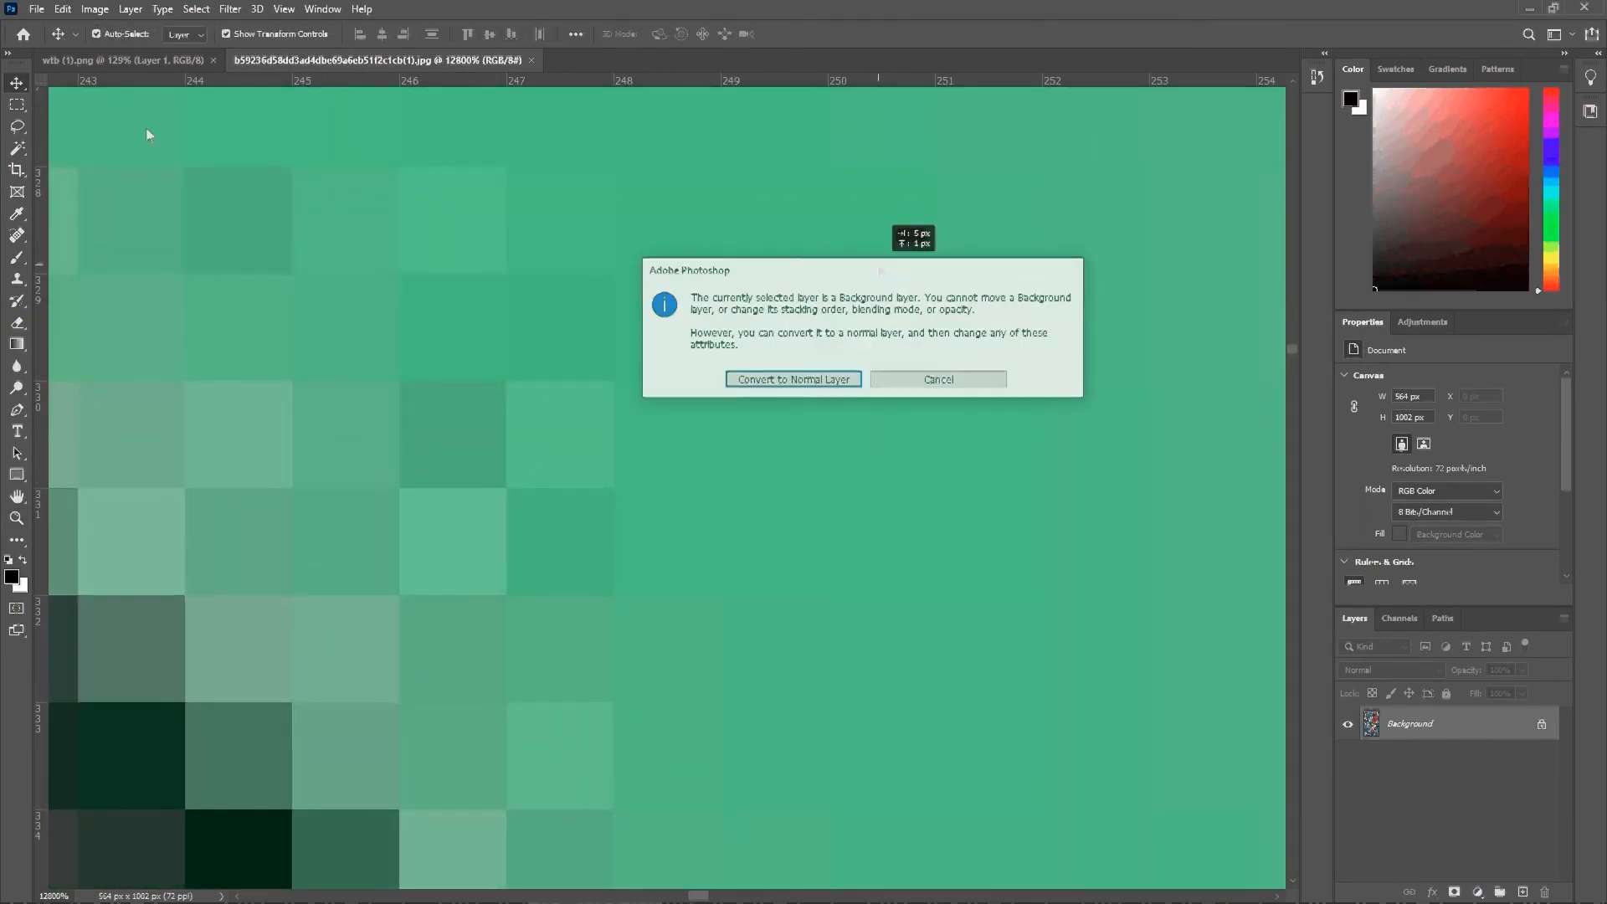
{"action": "key", "text": "Escape"}
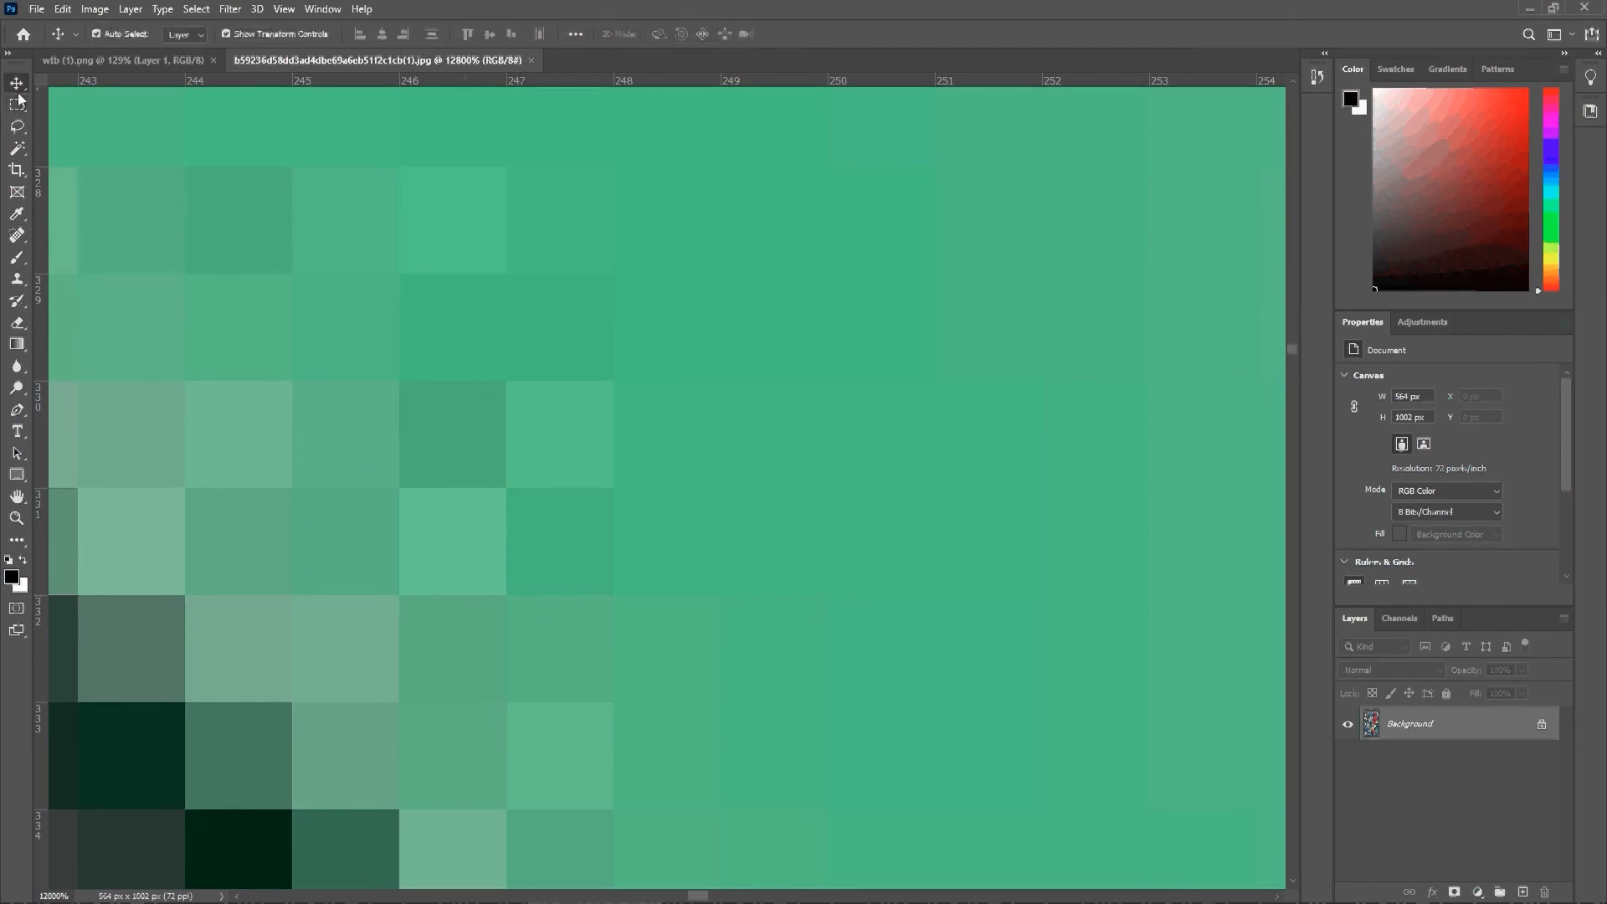
Step: Retry moving the Background layer, decline its conversion to a normal layer, and examine more pixels along the green character's edge
{"action": "left_click_drag", "start_coordinate": [380, 492], "coordinate": [612, 418]}
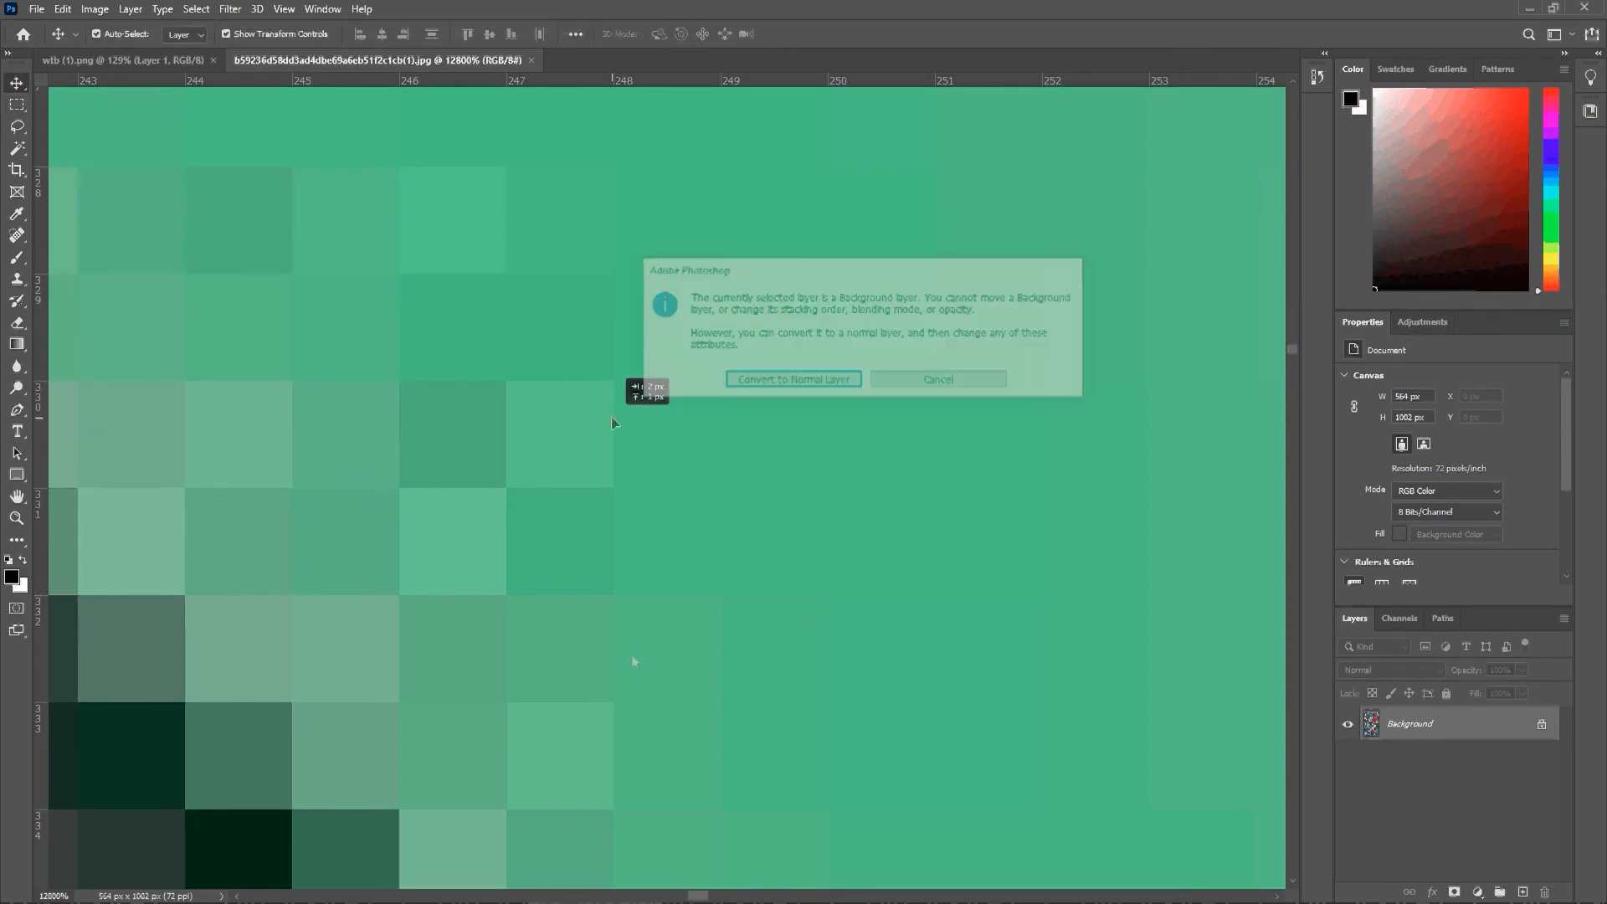
{"action": "left_click", "coordinate": [938, 380]}
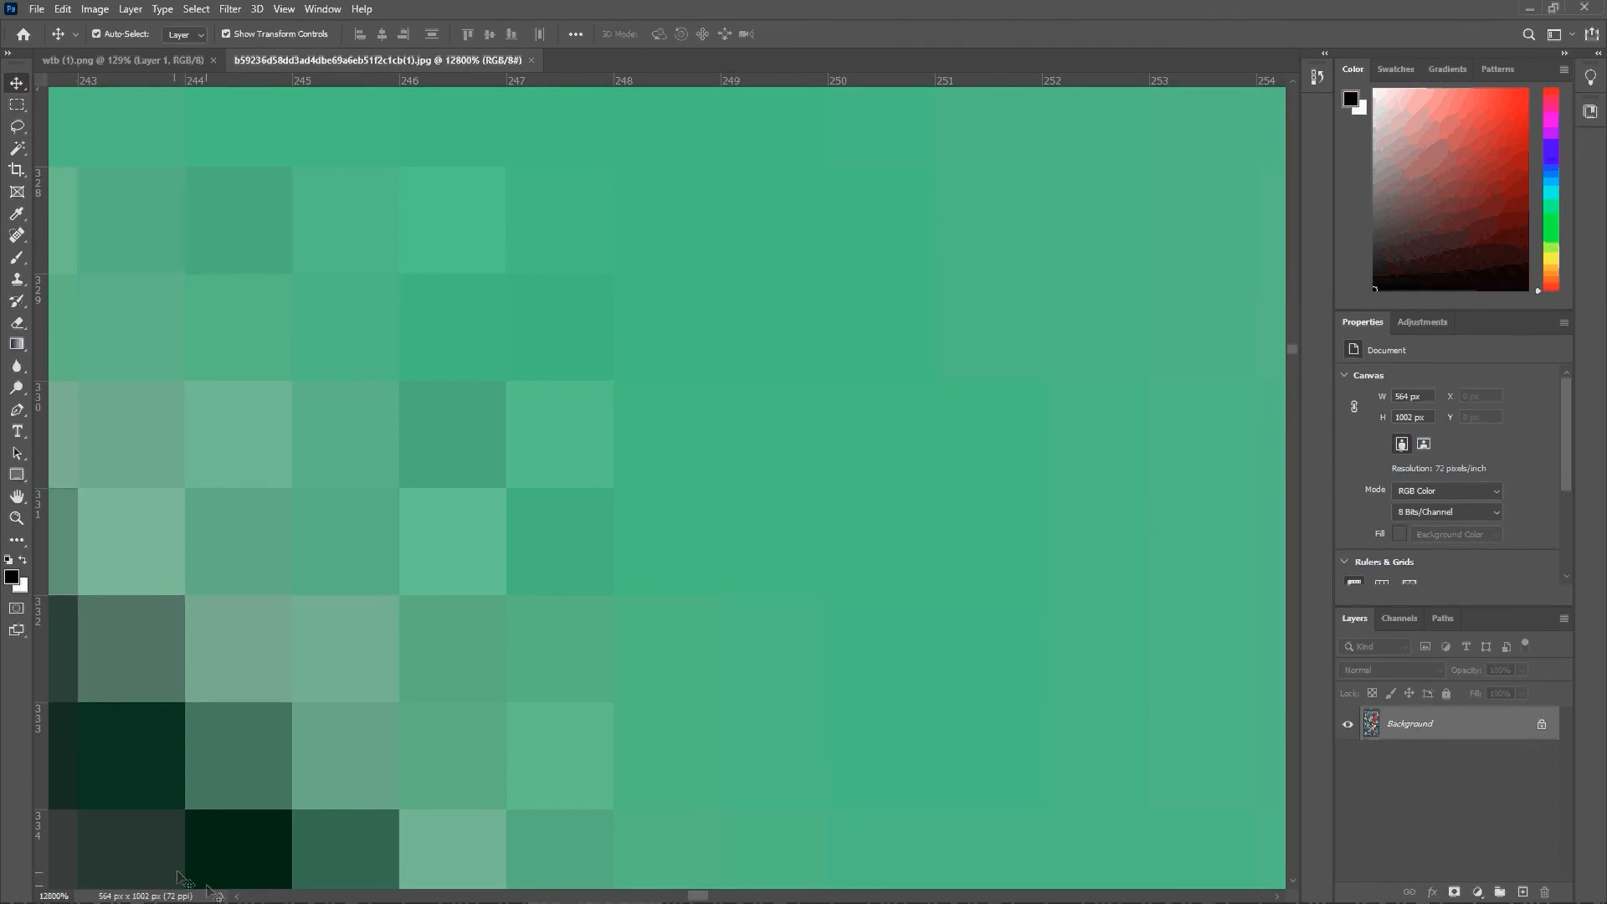
{"action": "left_click", "coordinate": [237, 896]}
{"action": "left_click", "coordinate": [236, 896]}
{"action": "left_click", "coordinate": [237, 896]}
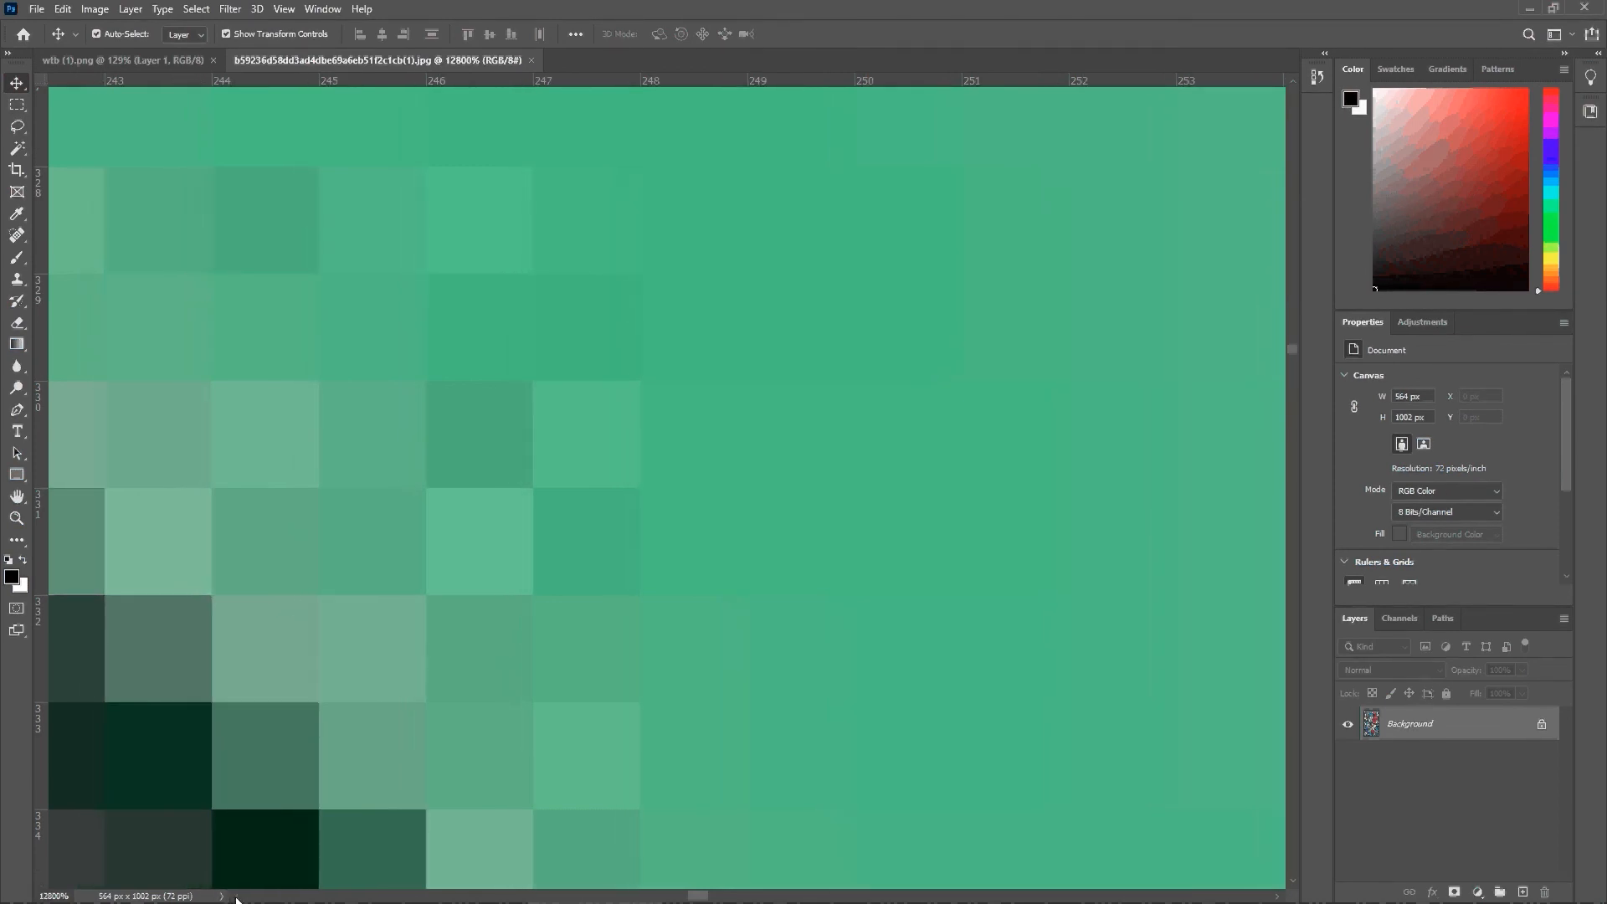
{"action": "left_click", "coordinate": [237, 896]}
{"action": "left_click", "coordinate": [237, 896]}
{"action": "left_click", "coordinate": [237, 895]}
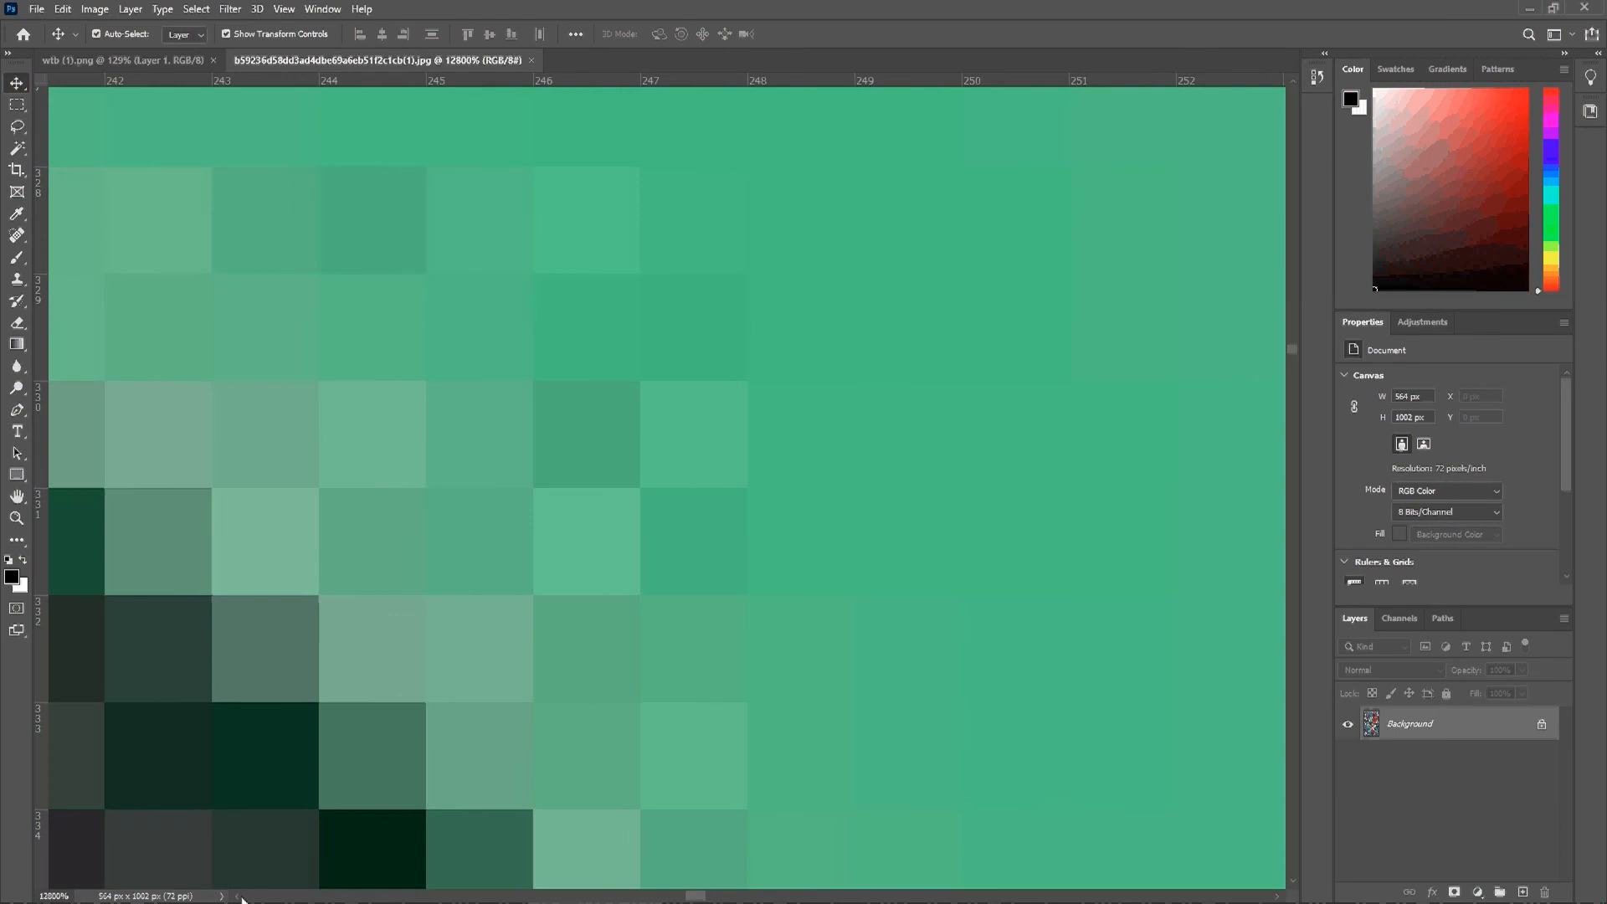
{"action": "left_click", "coordinate": [237, 896]}
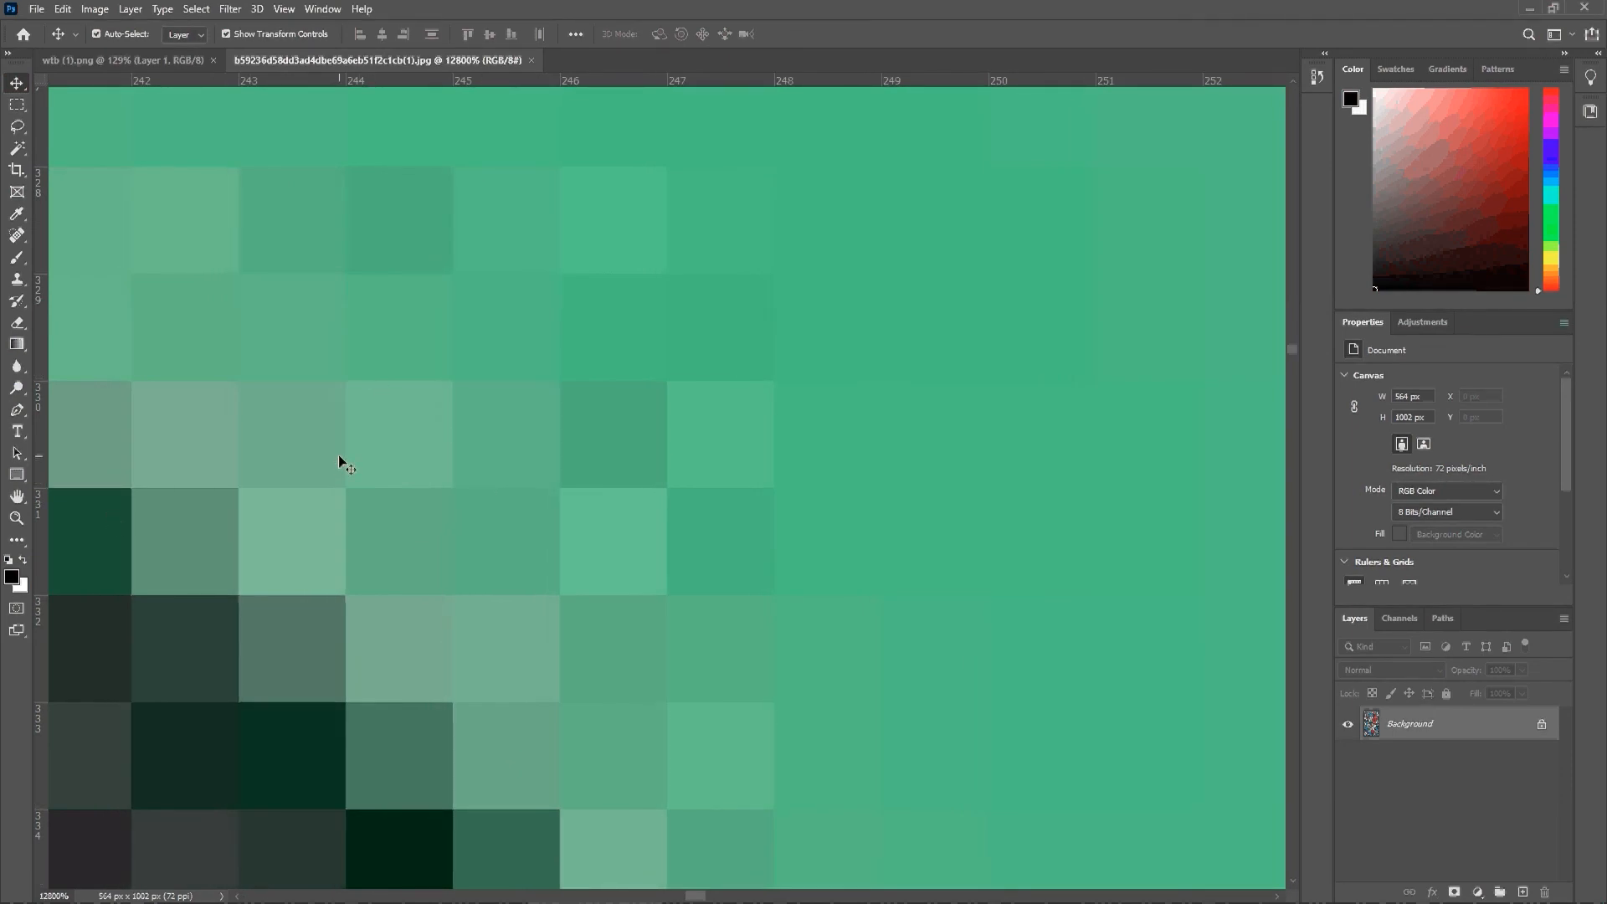
Step: Close the full-print pattern's JPG document and switch to the client's "sample designs" email in Gmail
{"action": "left_click", "coordinate": [532, 61]}
{"action": "key", "text": "alt+Tab"}
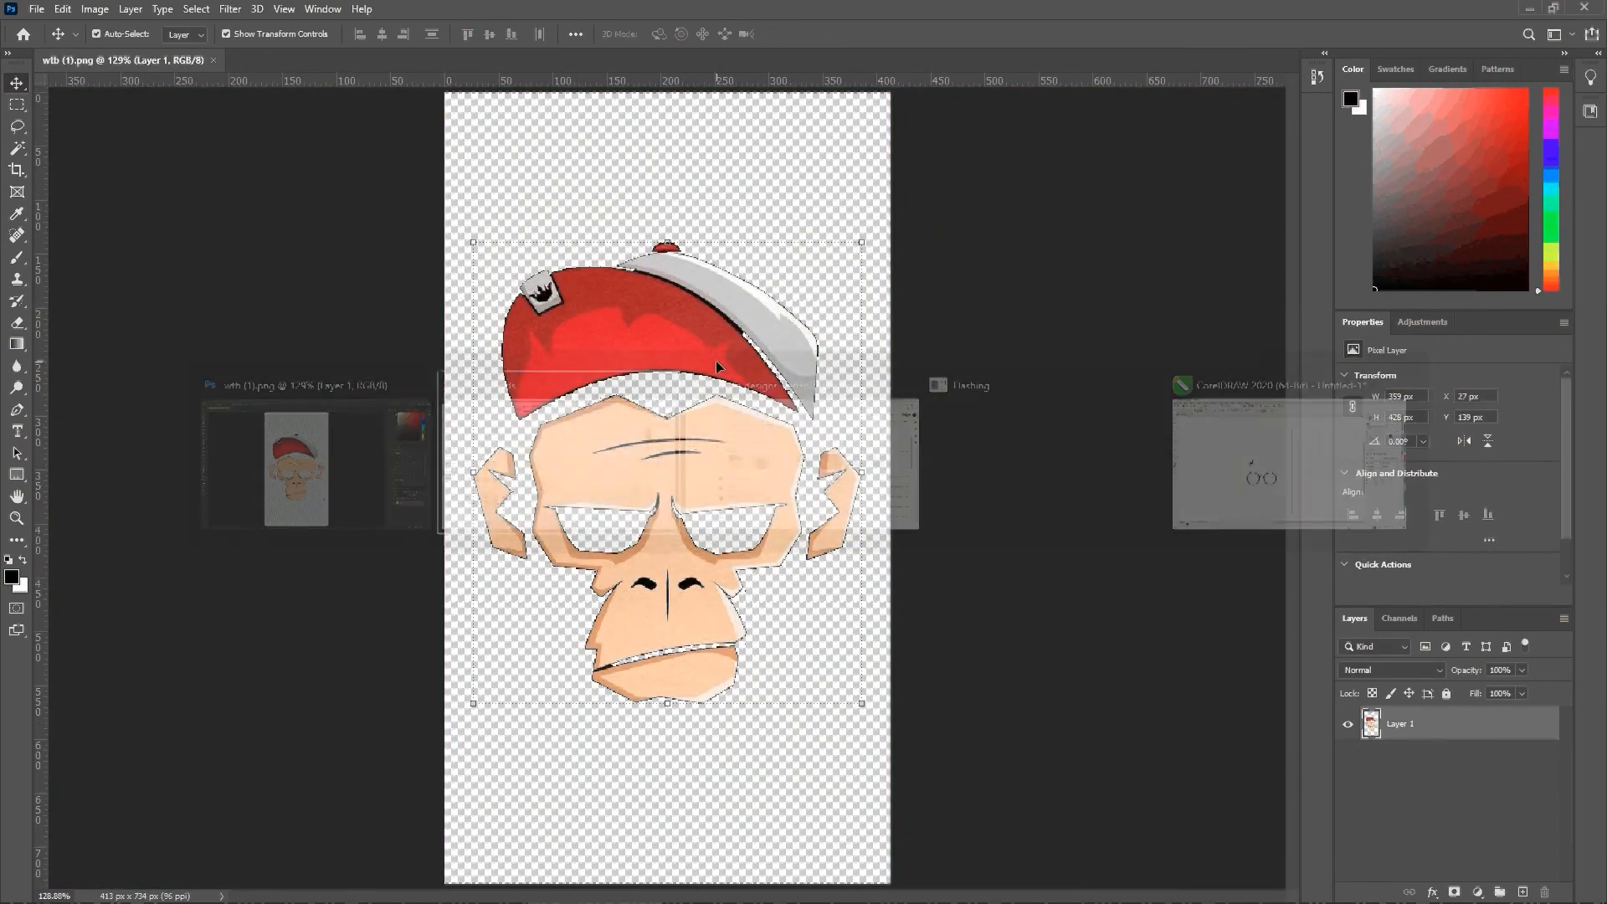
{"action": "key", "text": "alt+Tab"}
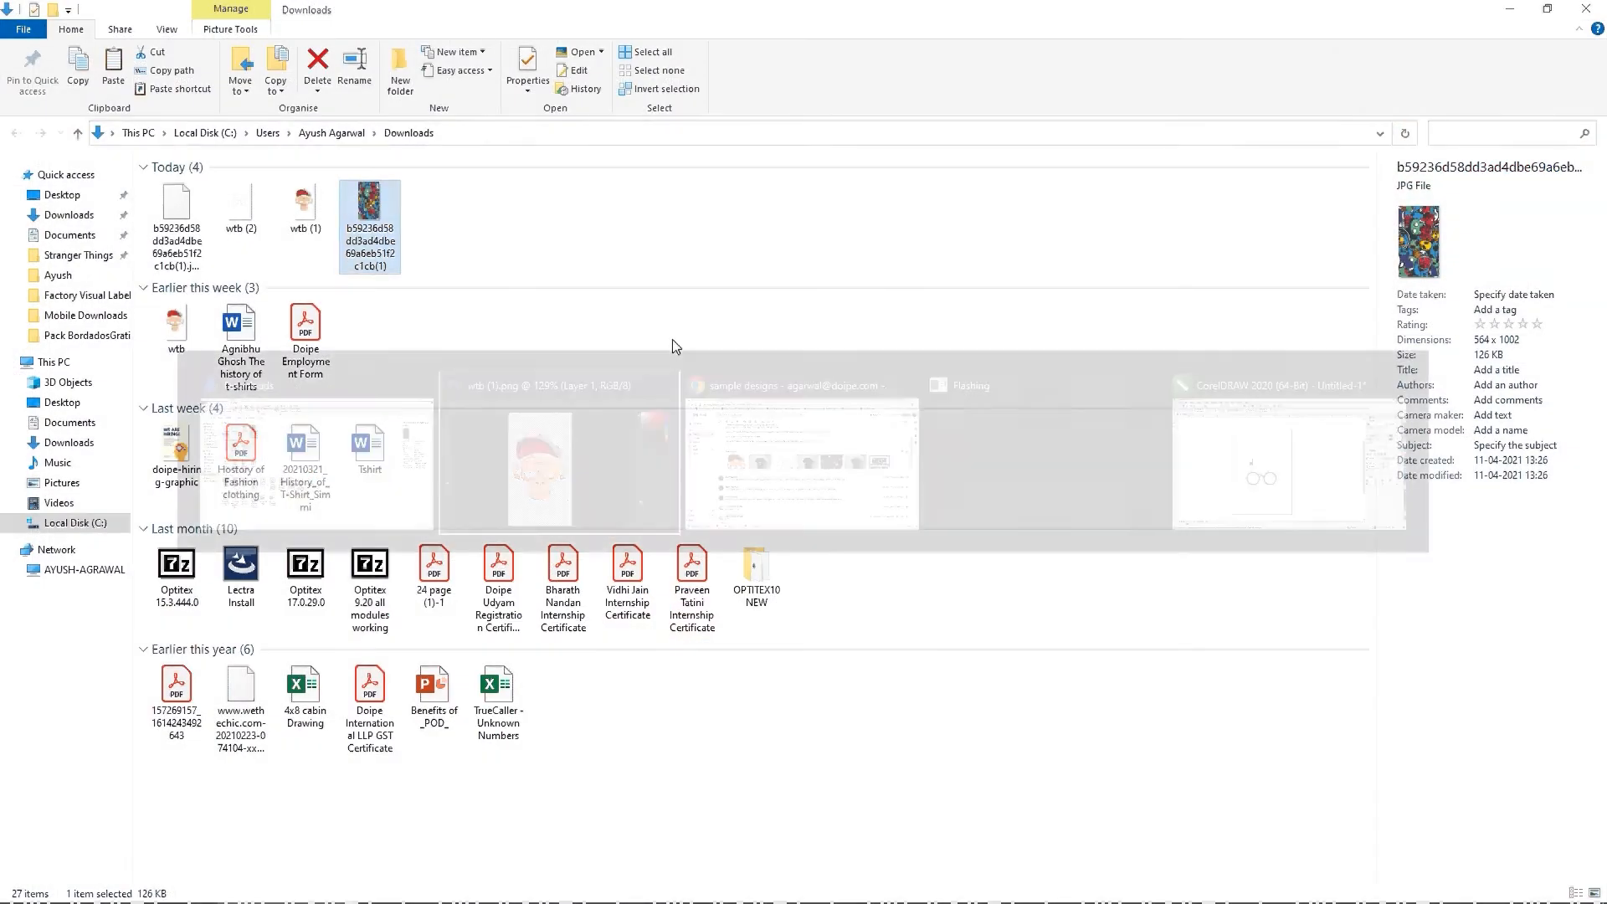
{"action": "key", "text": "alt+Tab"}
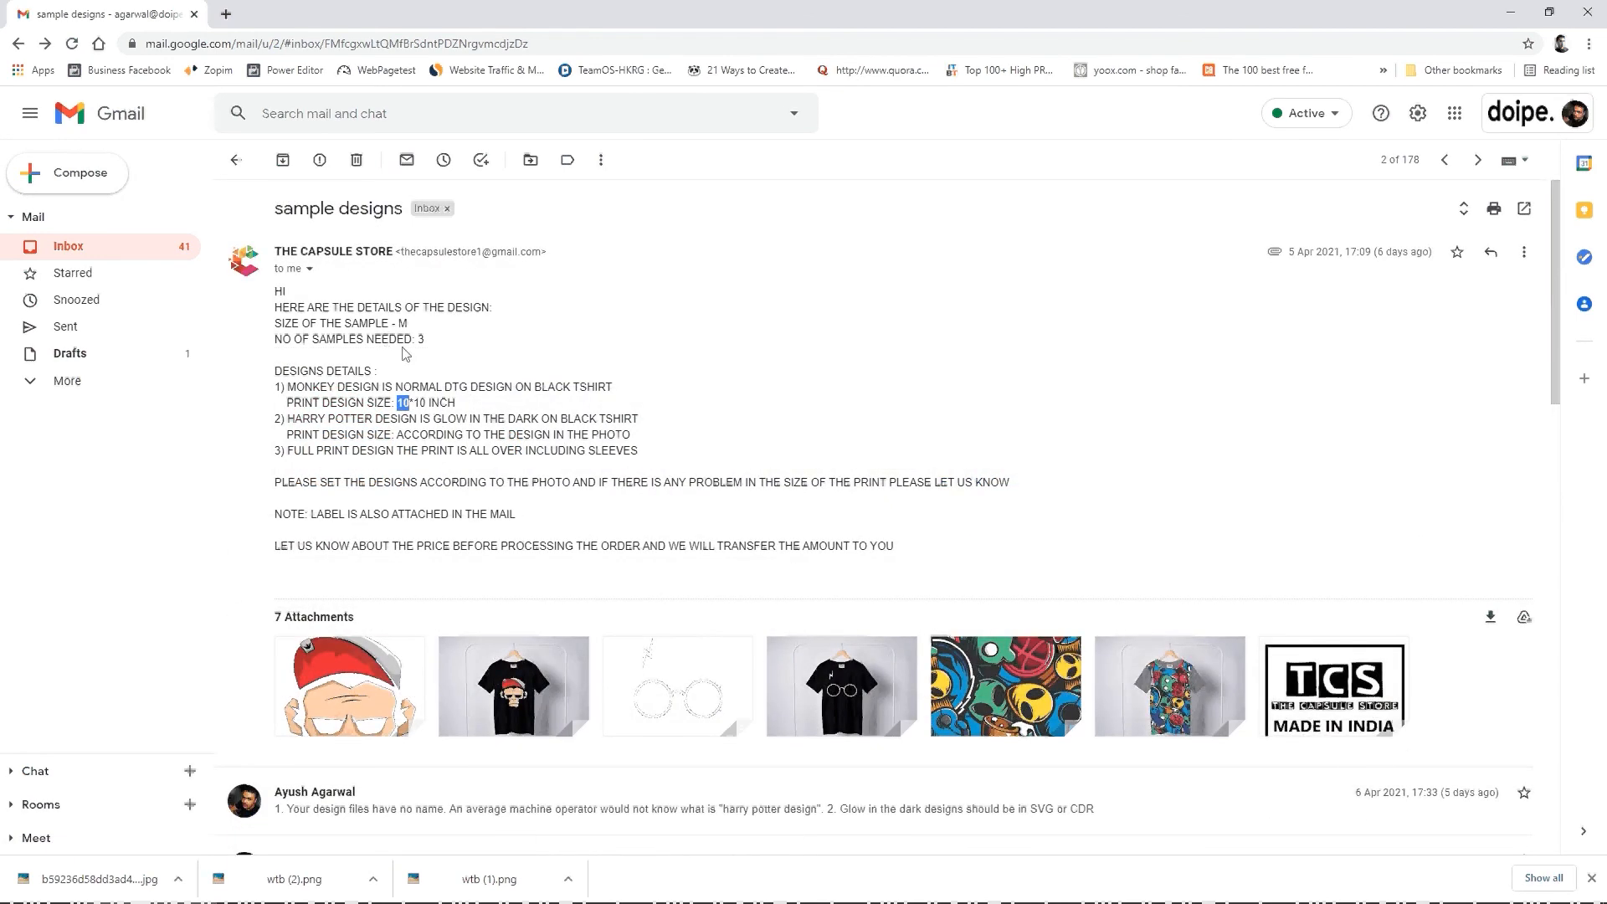
Step: Preview the full-print T-shirt mockup attachment to examine how the pattern covers the body and sleeves, returning to the email
{"action": "left_click", "coordinate": [1208, 691]}
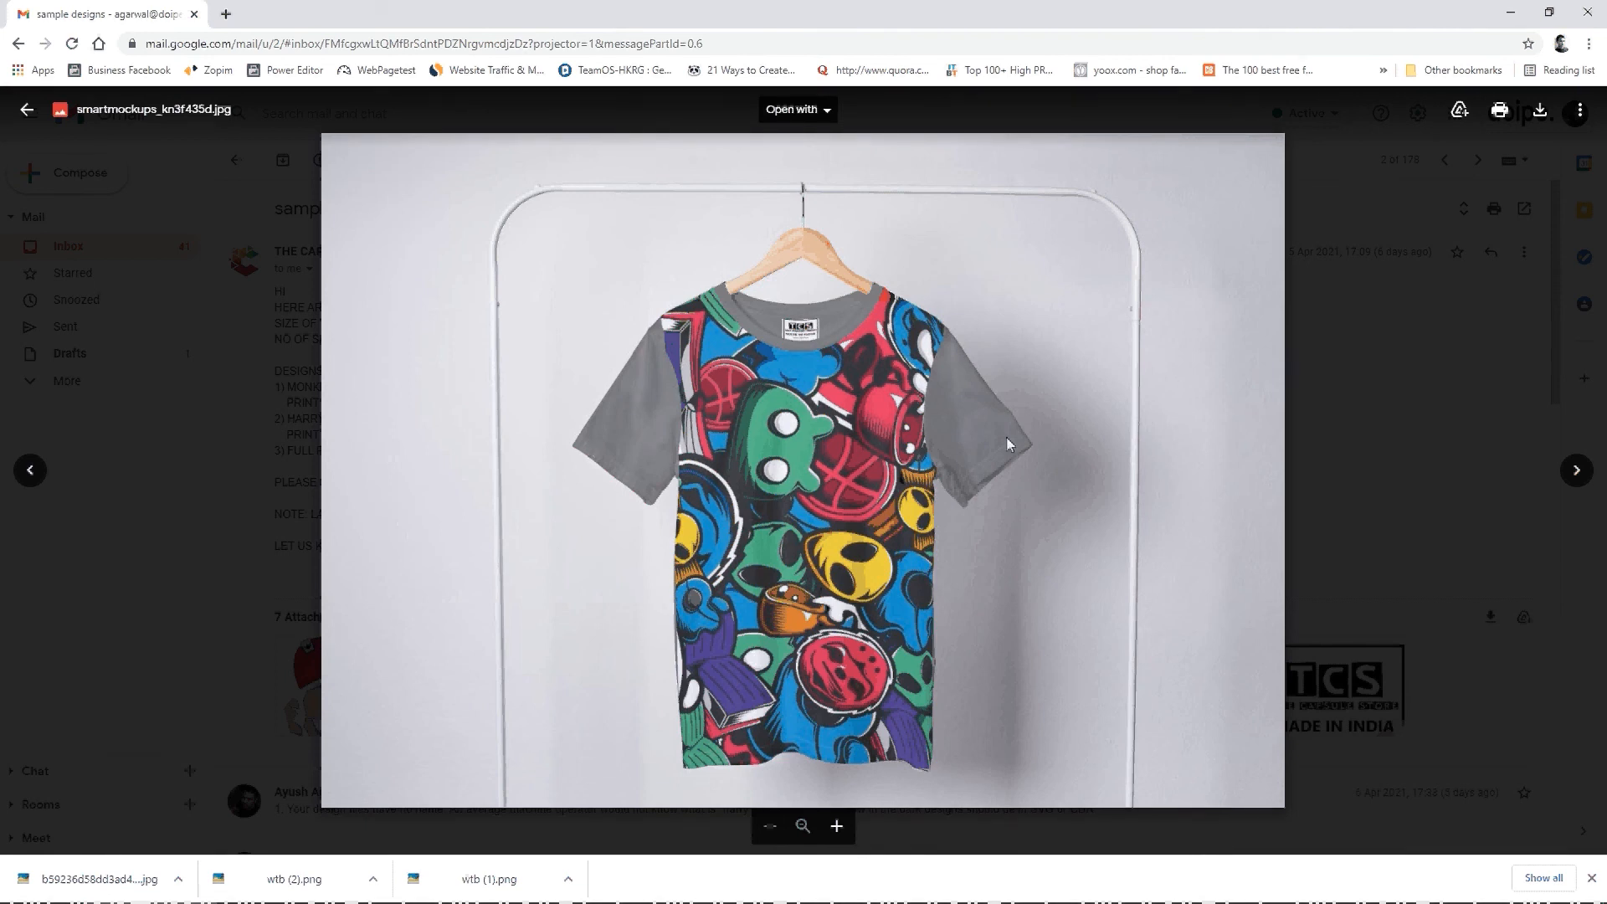
{"action": "key", "text": "Escape"}
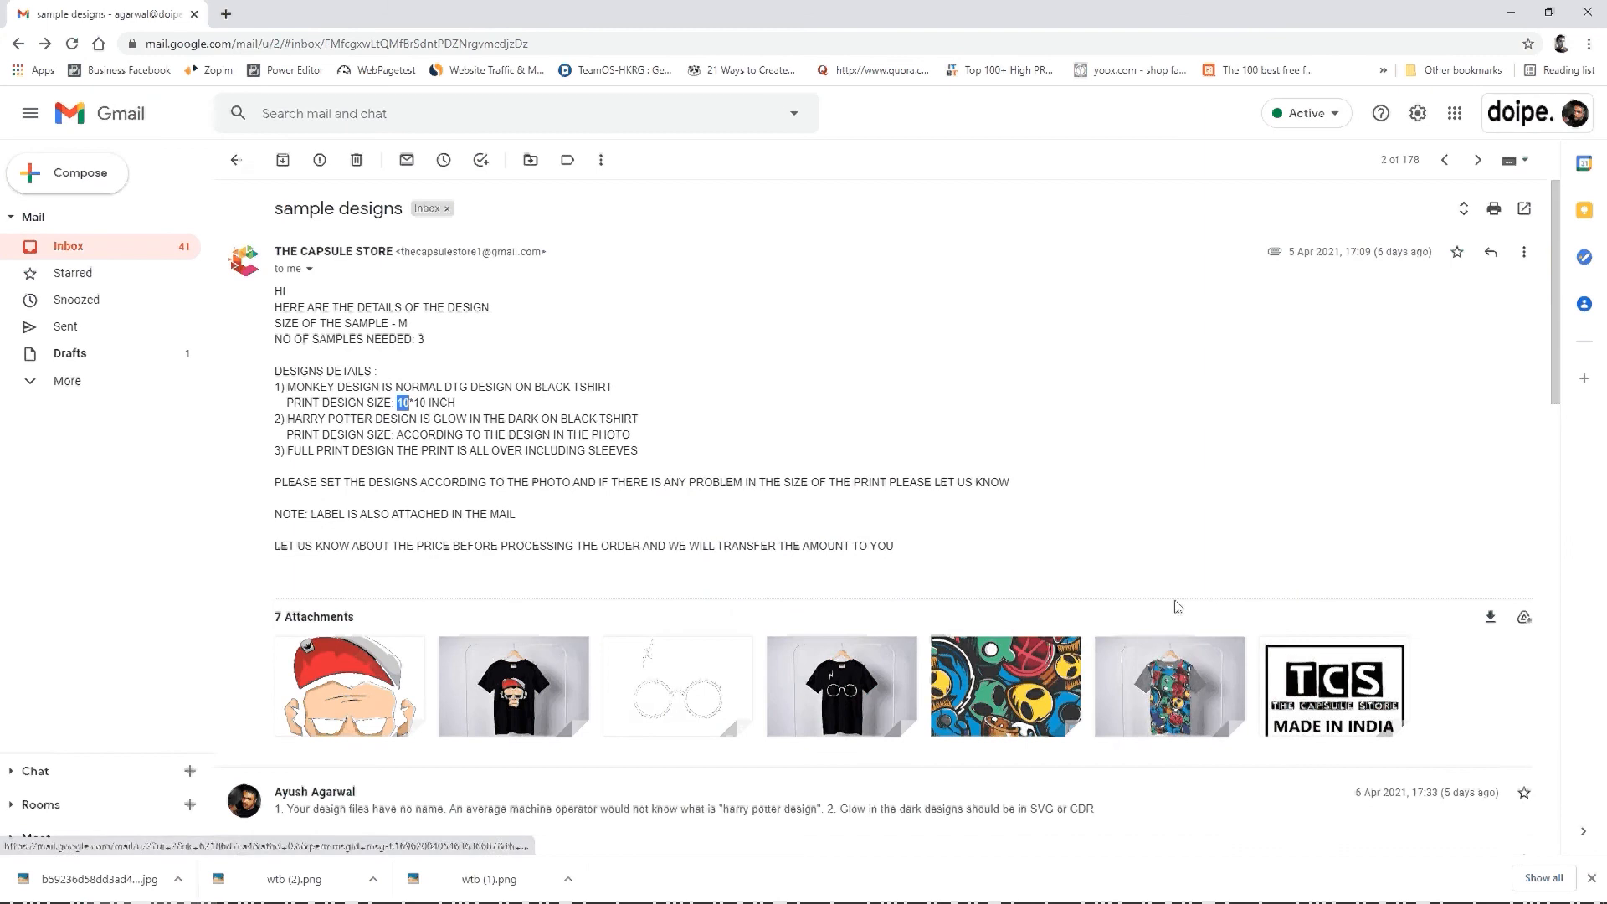
{"action": "left_click", "coordinate": [1187, 672]}
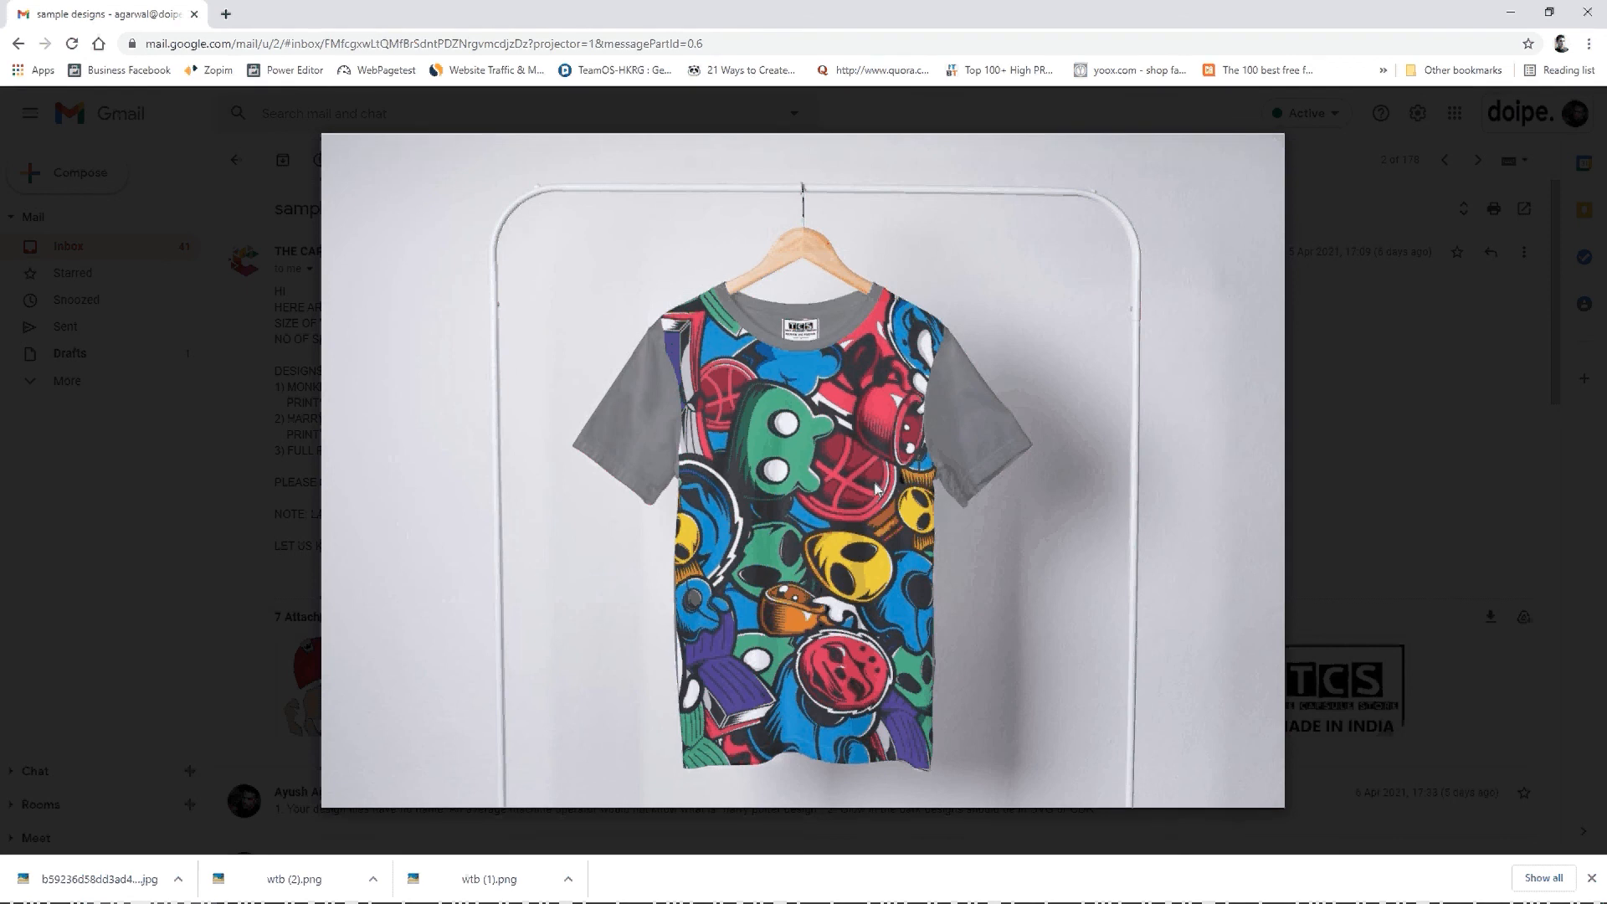
{"action": "key", "text": "Escape"}
{"action": "mouse_move", "coordinate": [1184, 712]}
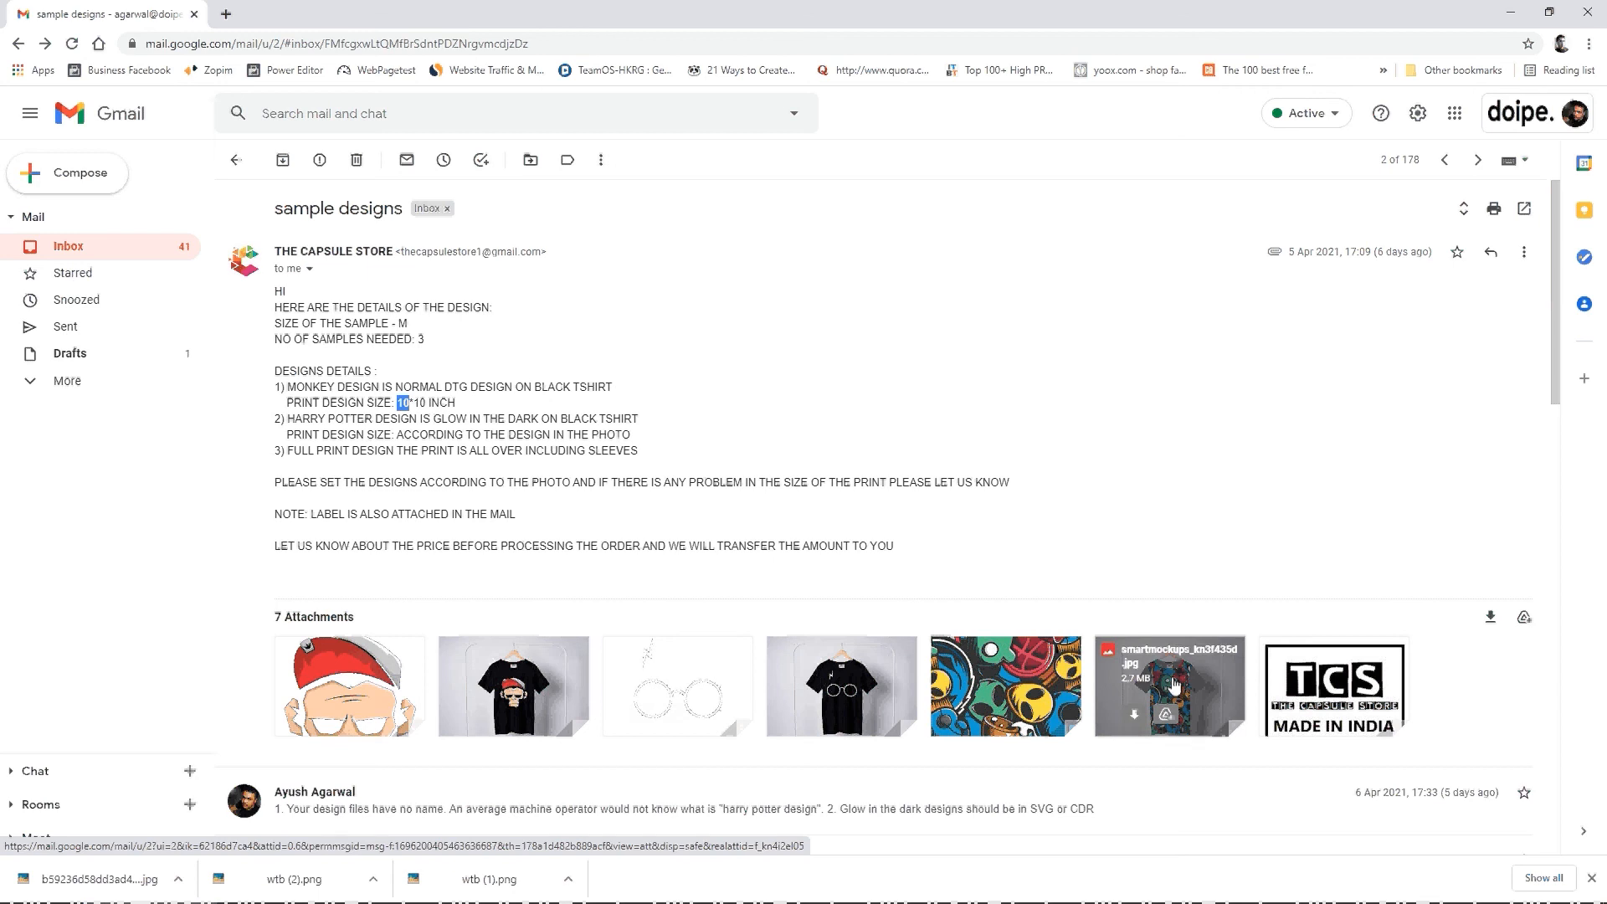
{"action": "left_click", "coordinate": [1174, 685]}
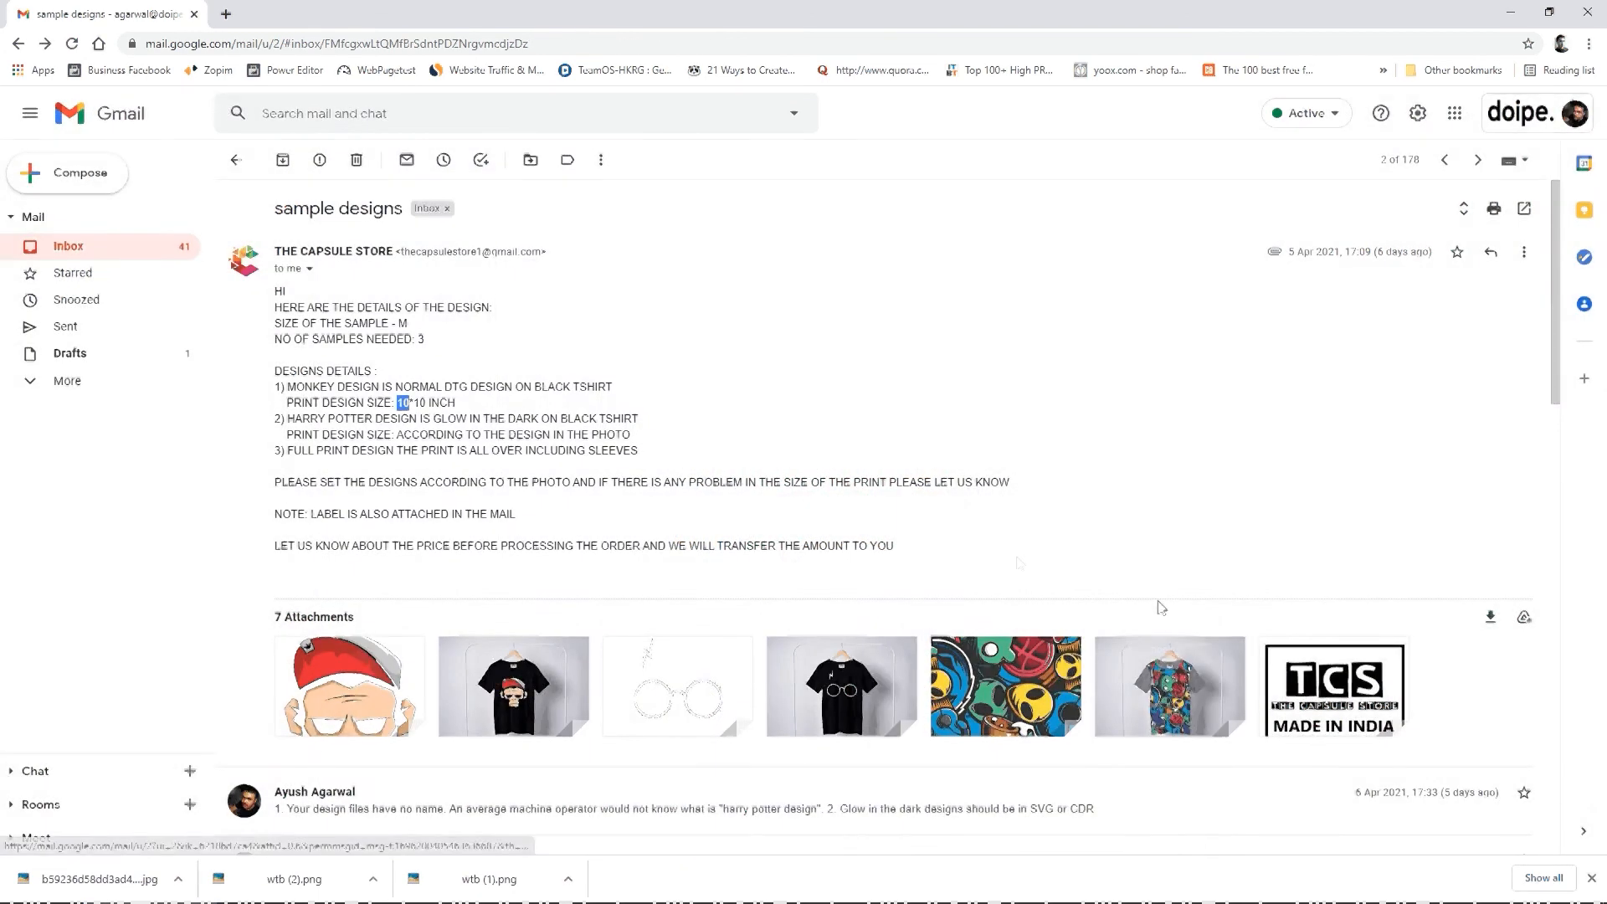
{"action": "mouse_move", "coordinate": [1187, 678]}
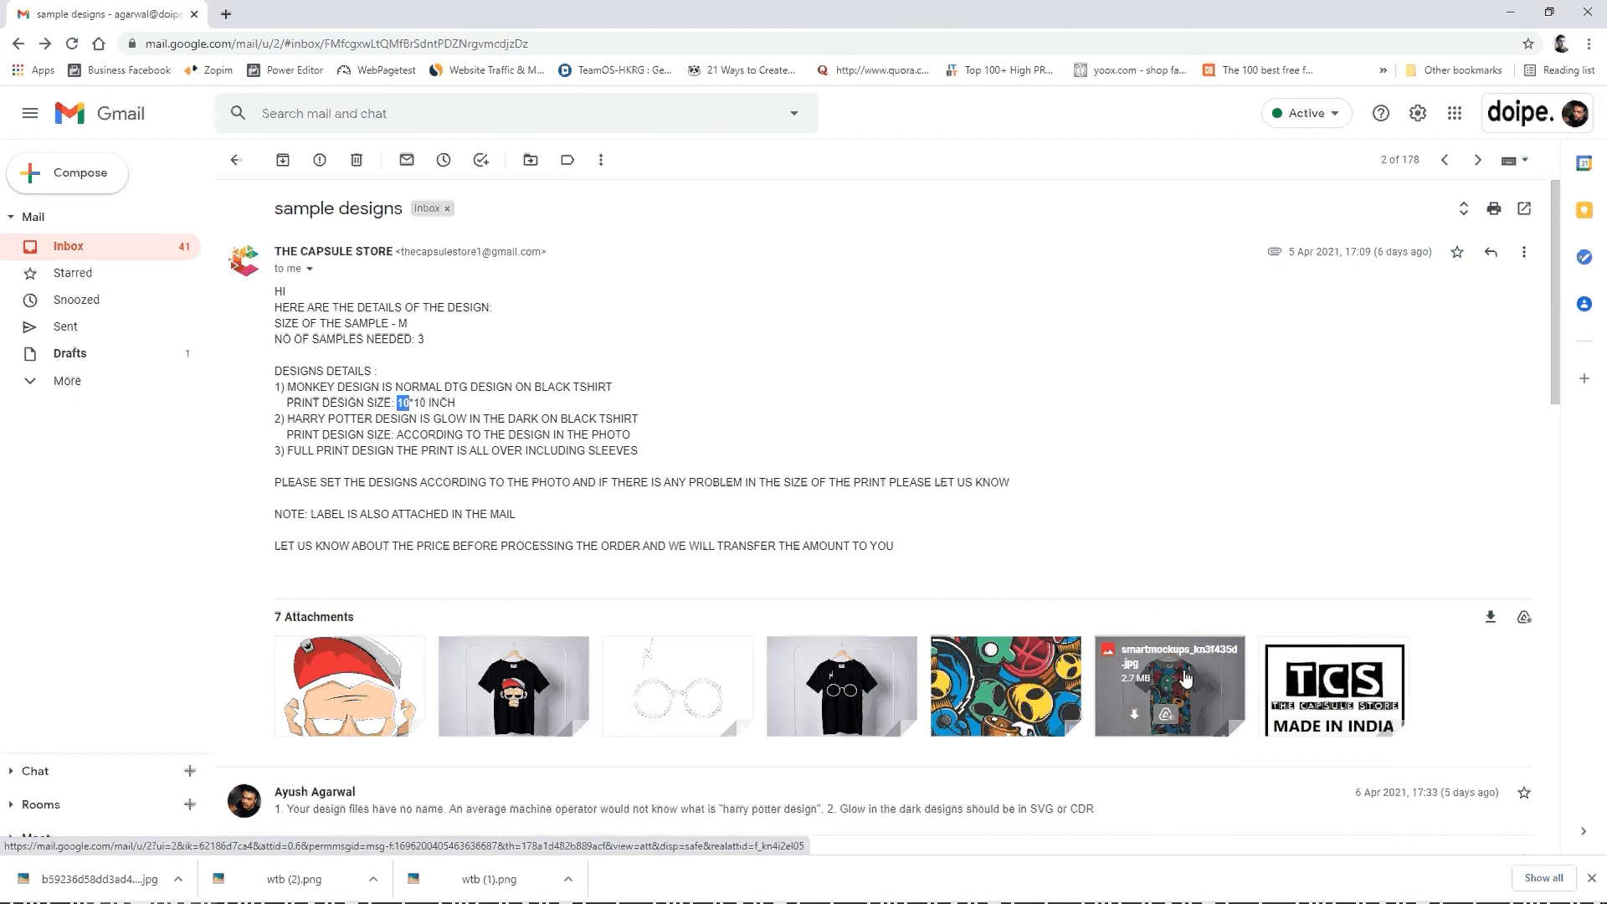
{"action": "left_click", "coordinate": [1187, 678]}
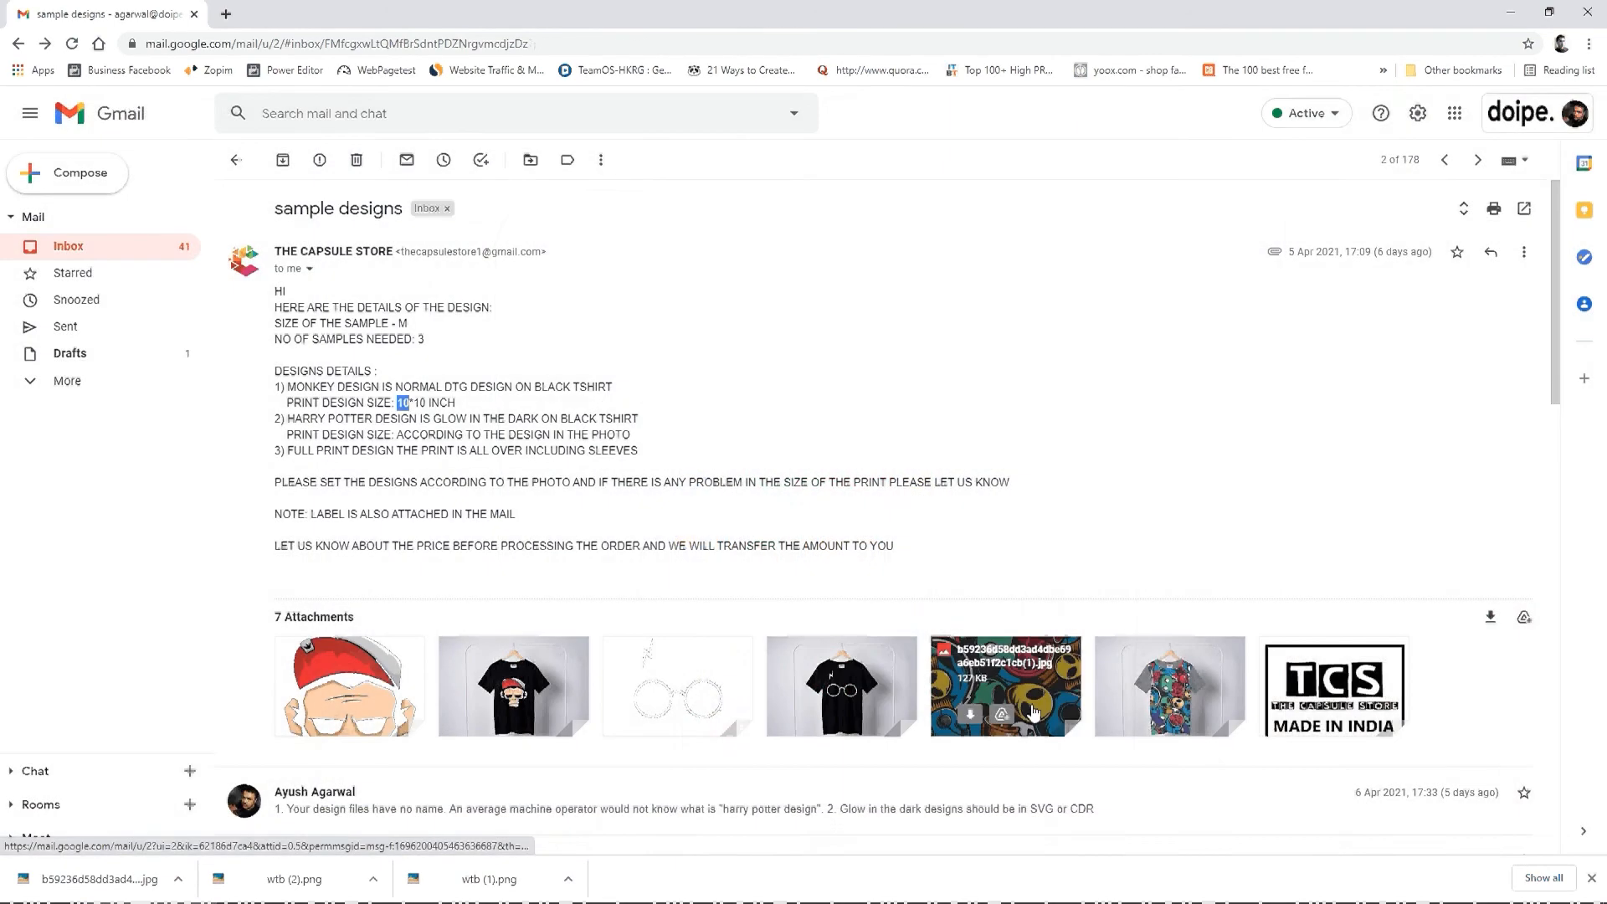
{"action": "key", "text": "alt+Tab"}
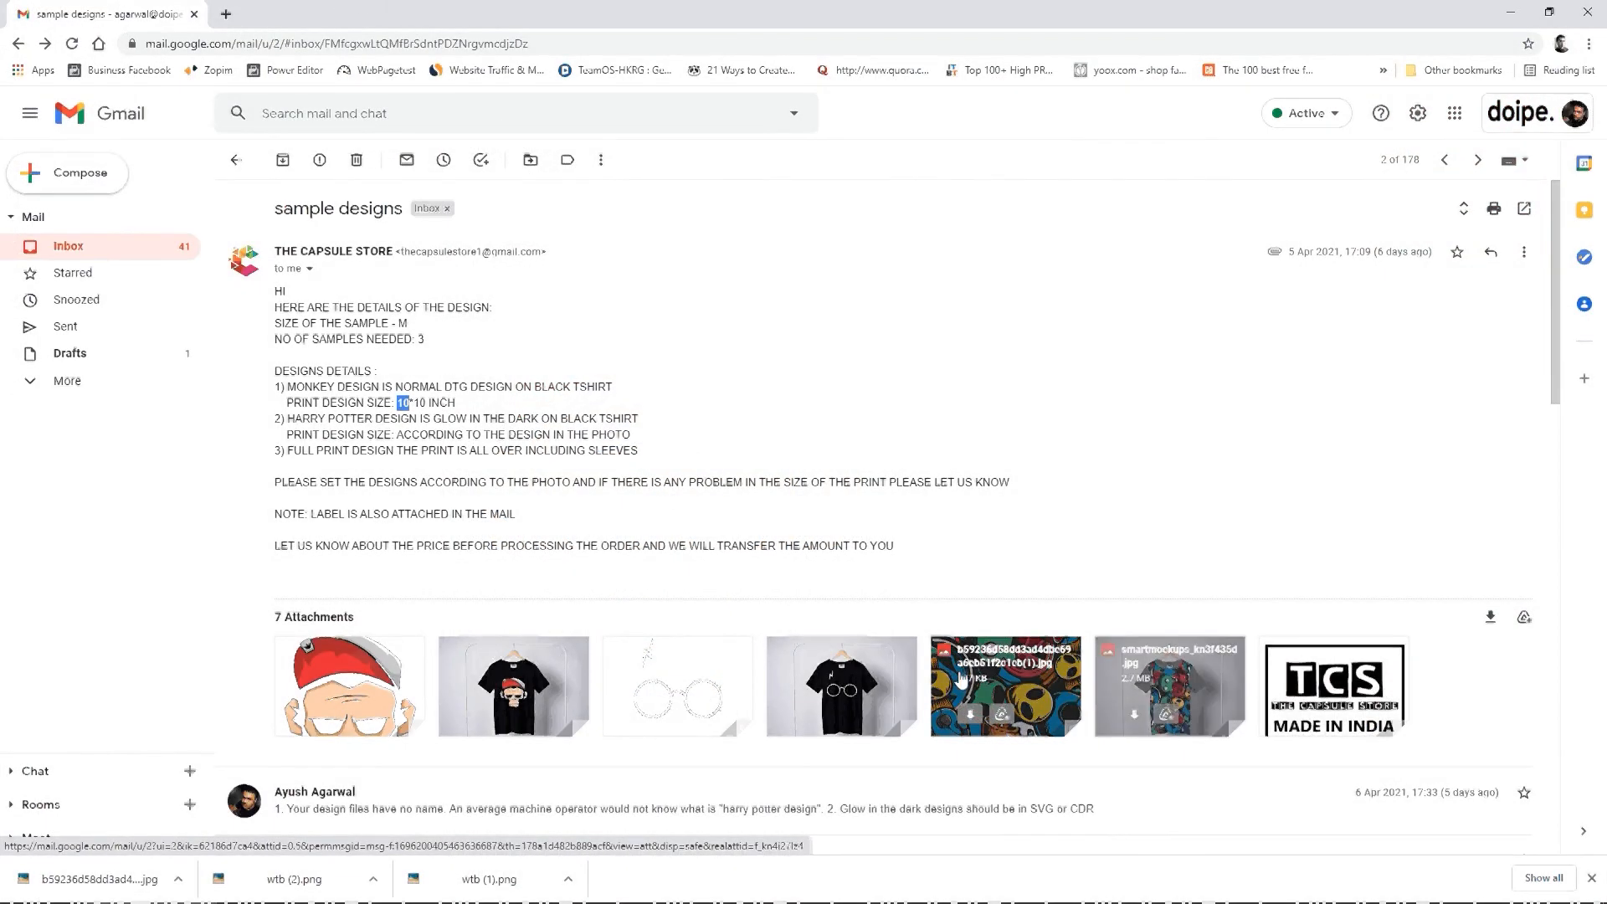
Step: Preview the full-print pattern's JPG attachment to examine the supplied artwork, and close the preview
{"action": "left_click", "coordinate": [961, 679]}
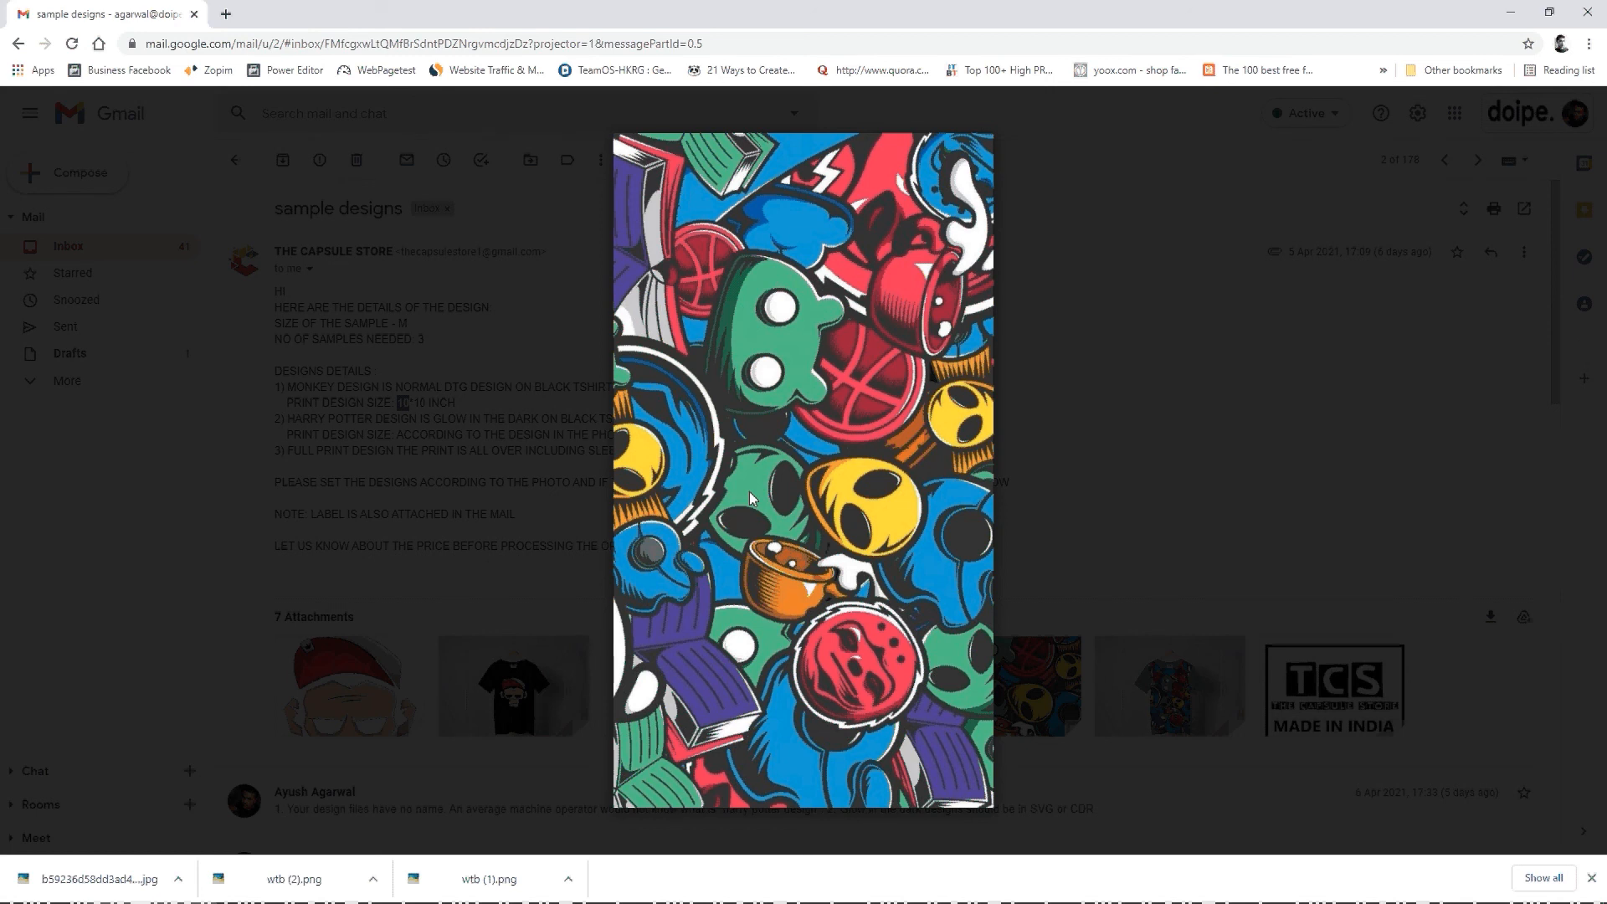
{"action": "key", "text": "Escape"}
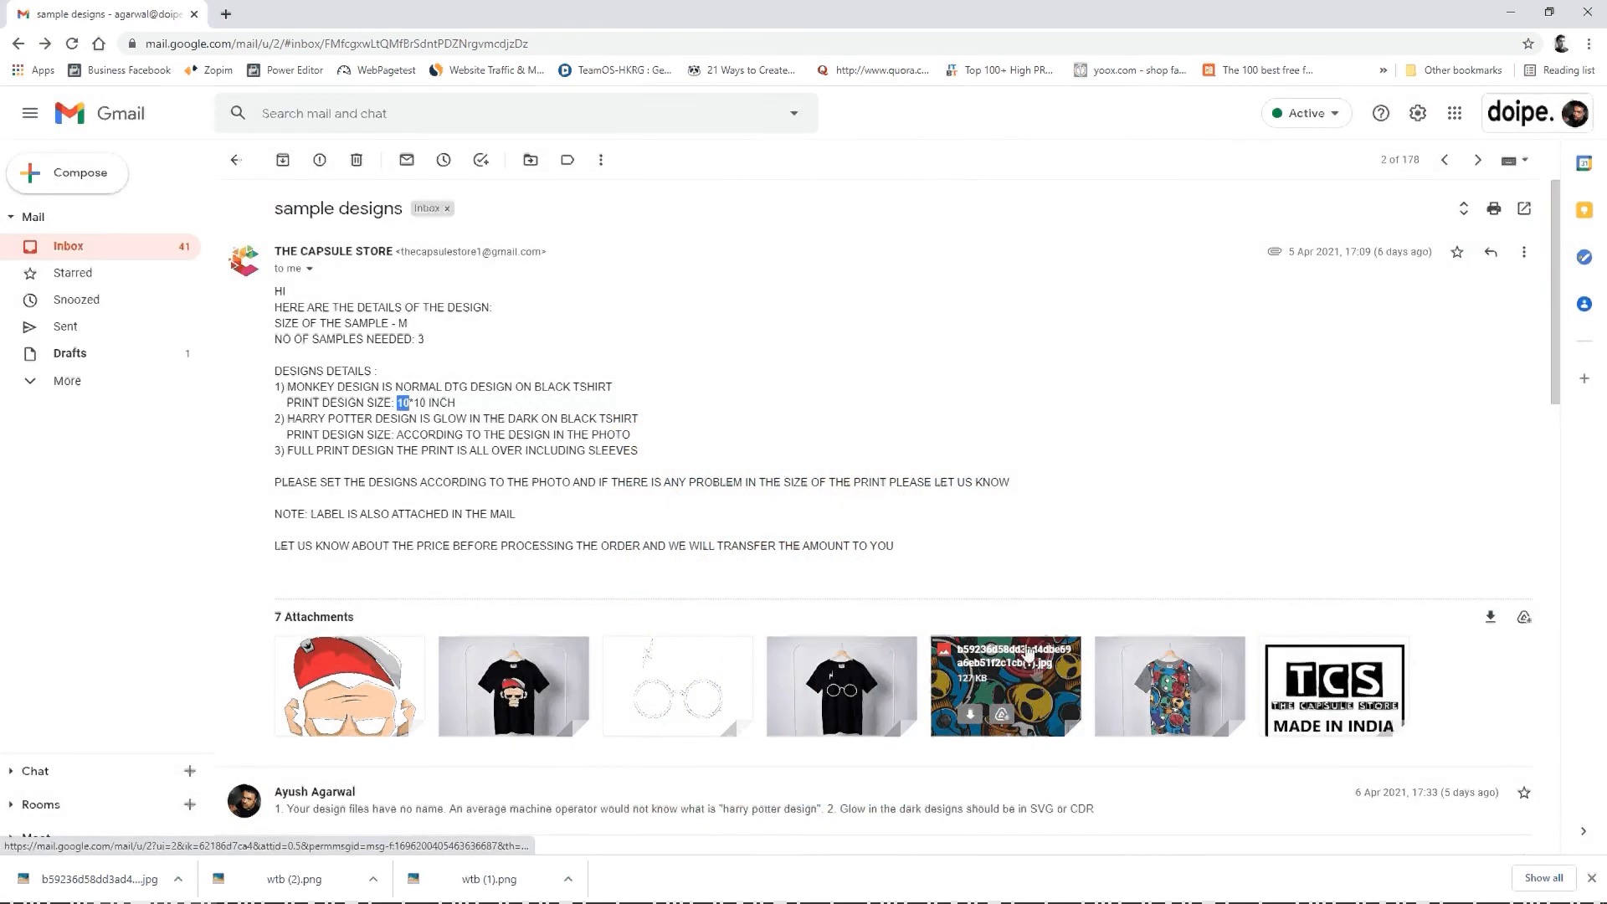
{"action": "left_click", "coordinate": [1028, 654]}
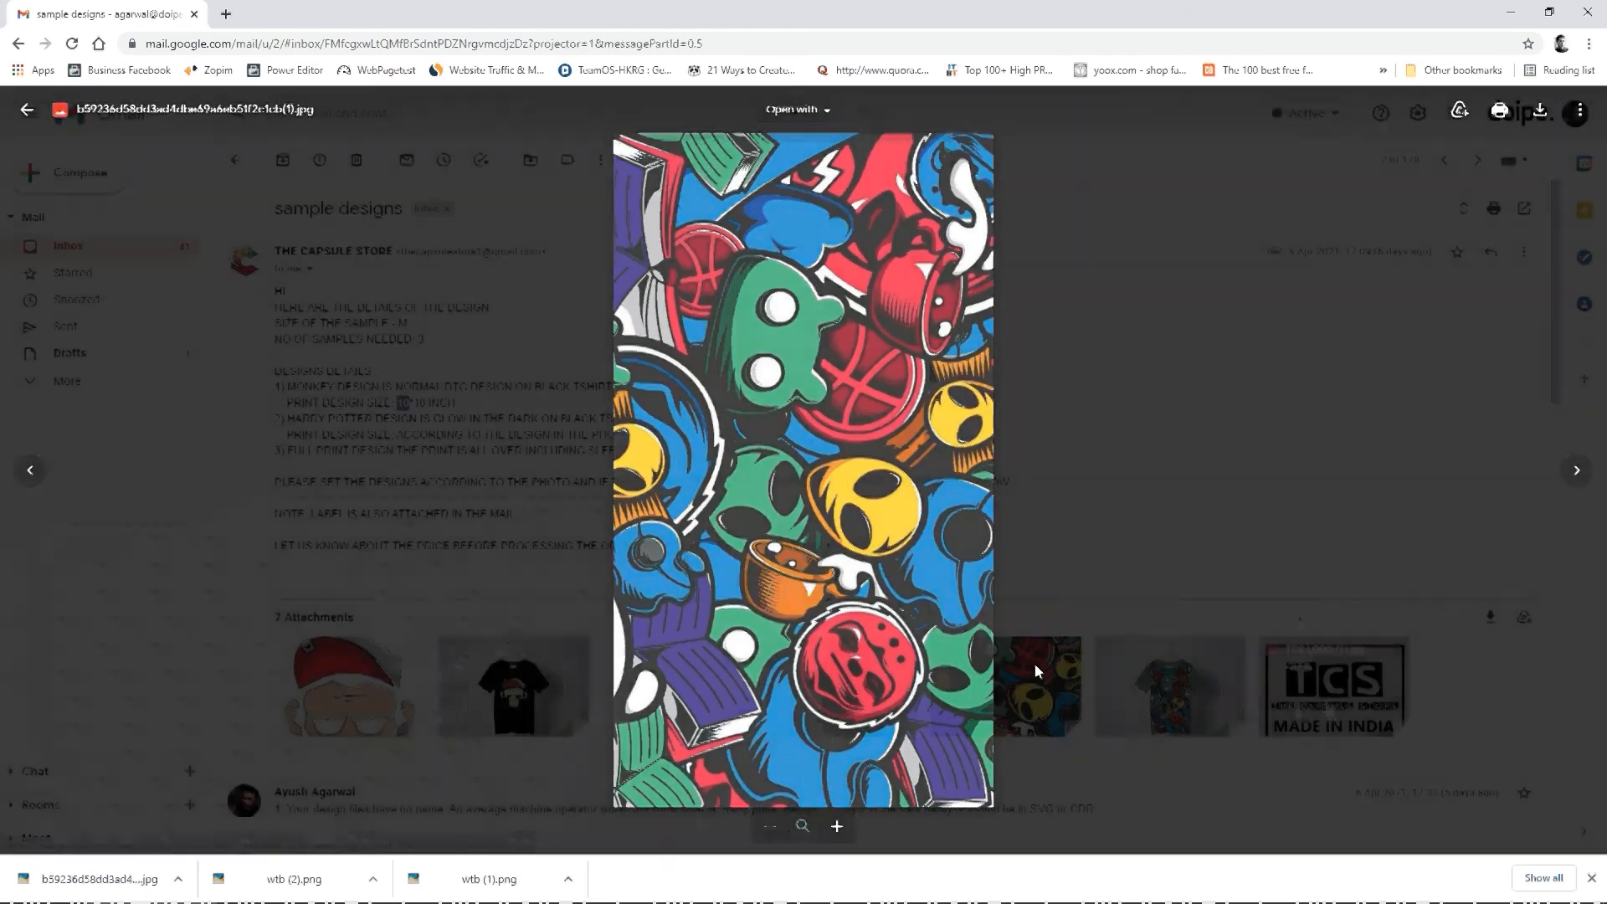
{"action": "key", "text": "Escape"}
Step: Open the TCS logo label attachment to examine the client's neck label design
{"action": "mouse_move", "coordinate": [1328, 707]}
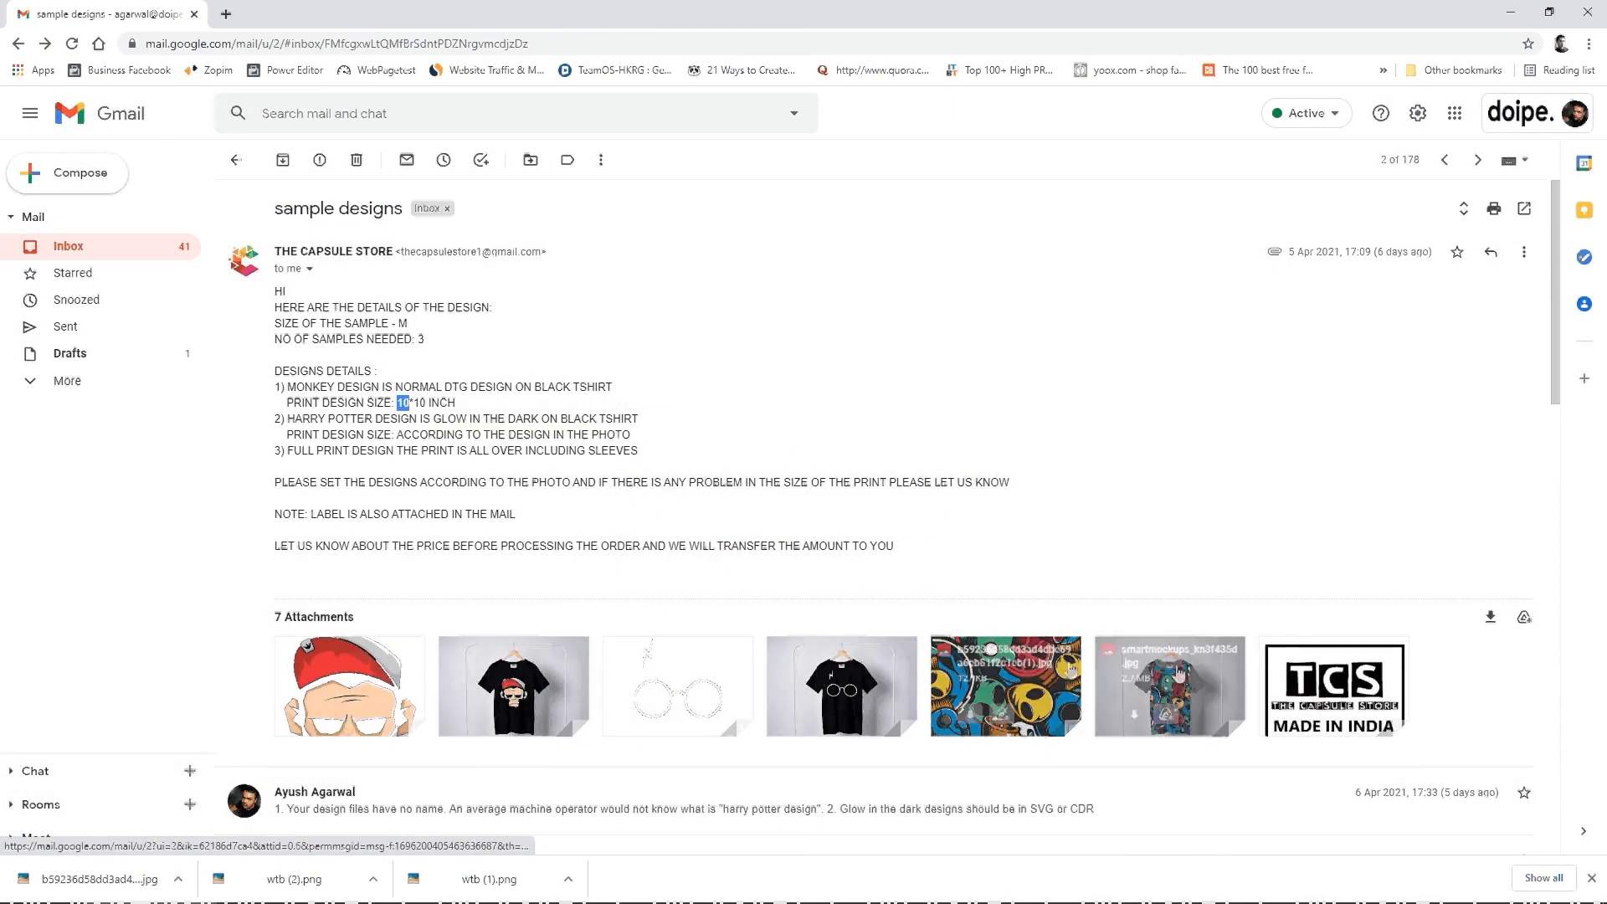
{"action": "left_click", "coordinate": [1382, 683]}
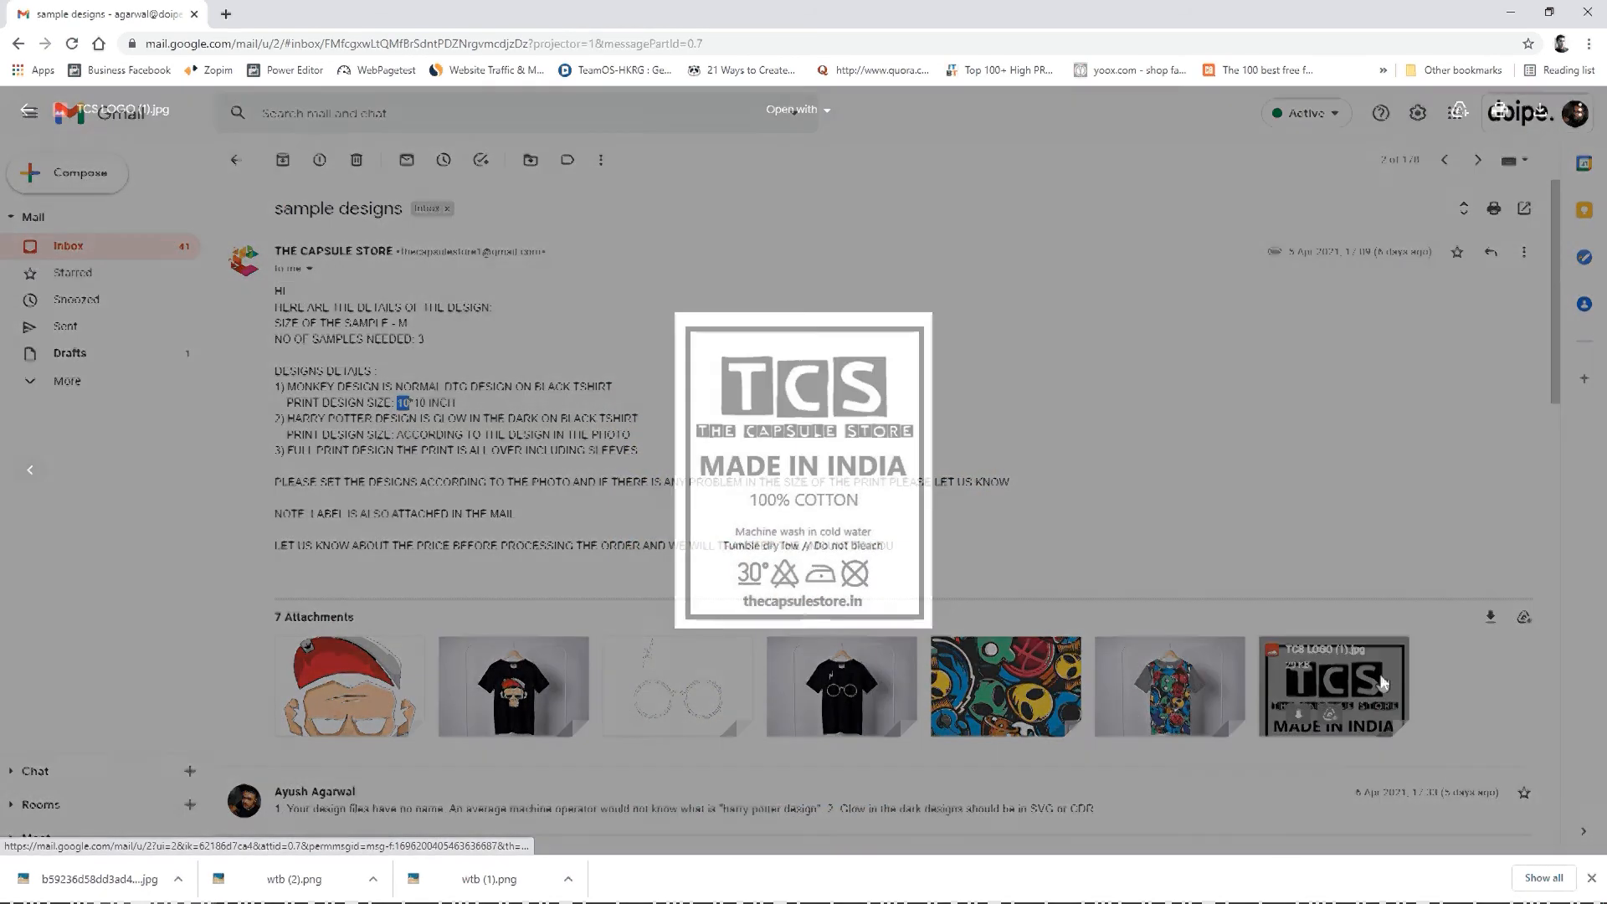